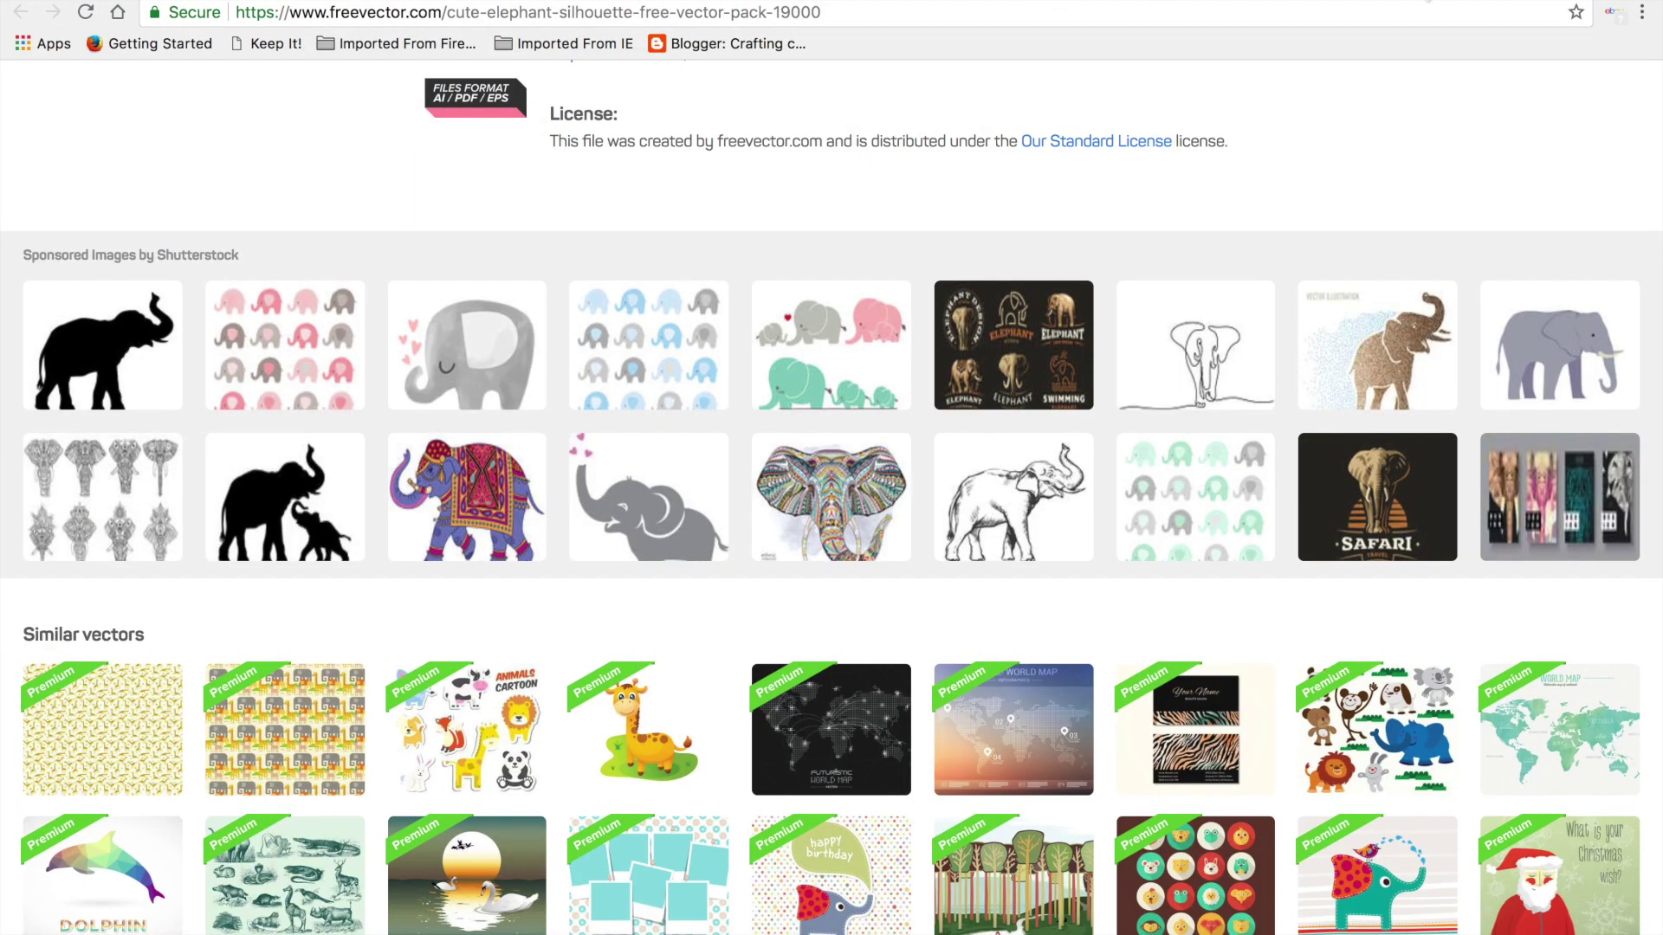
# Review the license link and free download options for the Cute Elephant Silhouette Free Vector Pack
pyautogui.click(1096, 141)
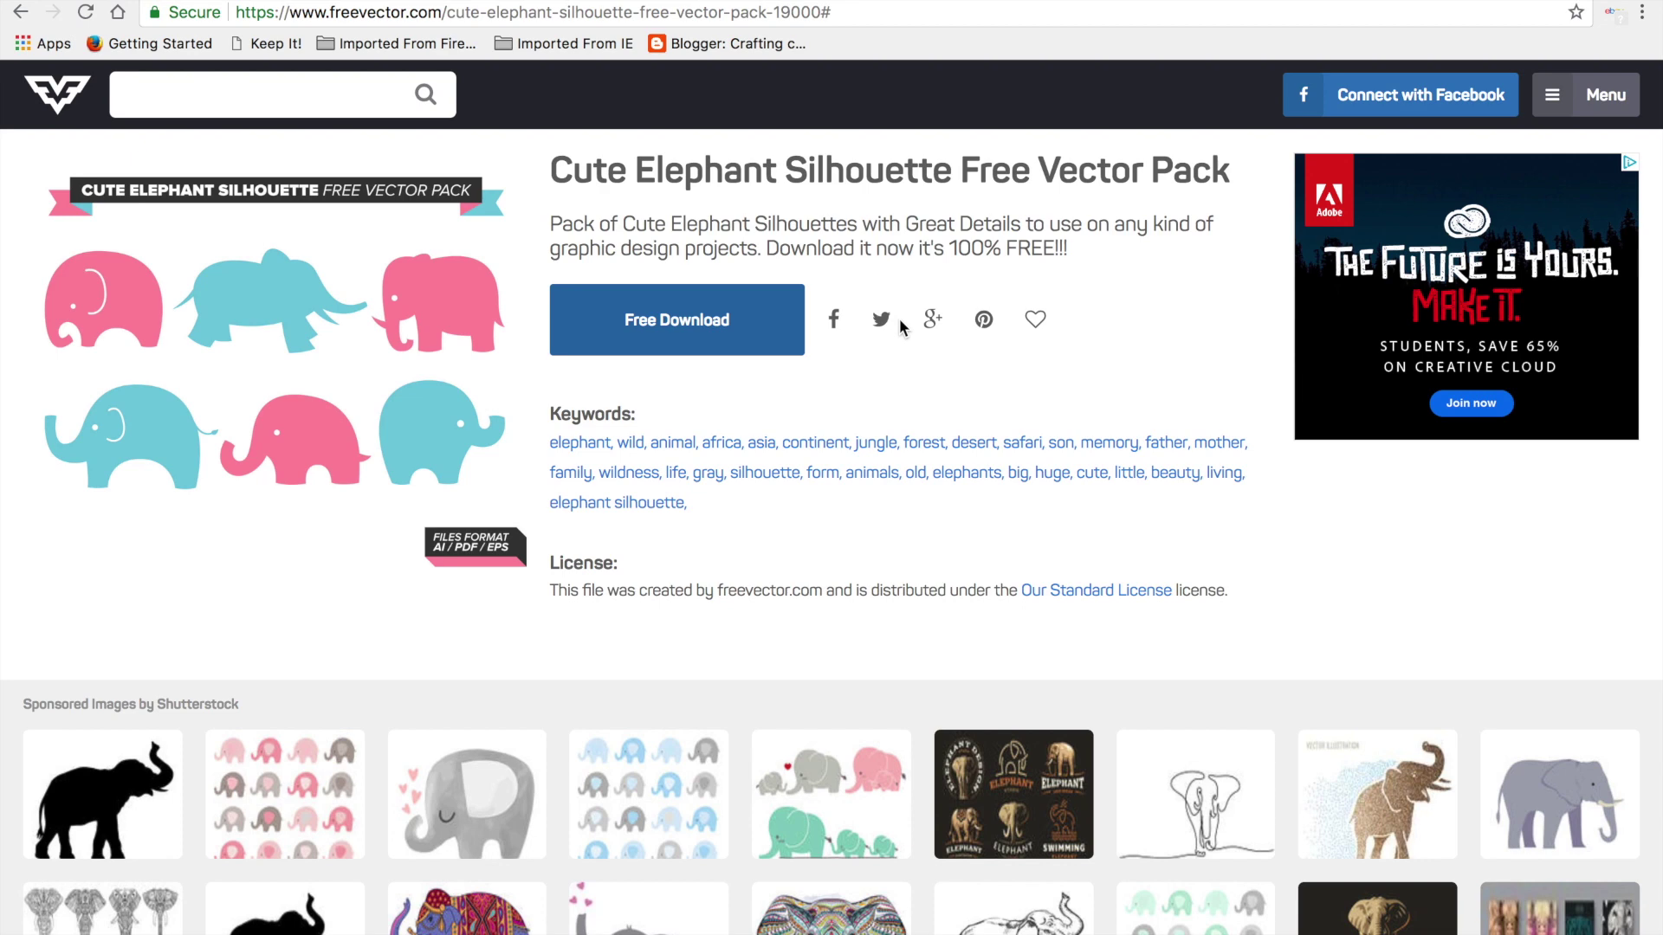
pyautogui.click(676, 320)
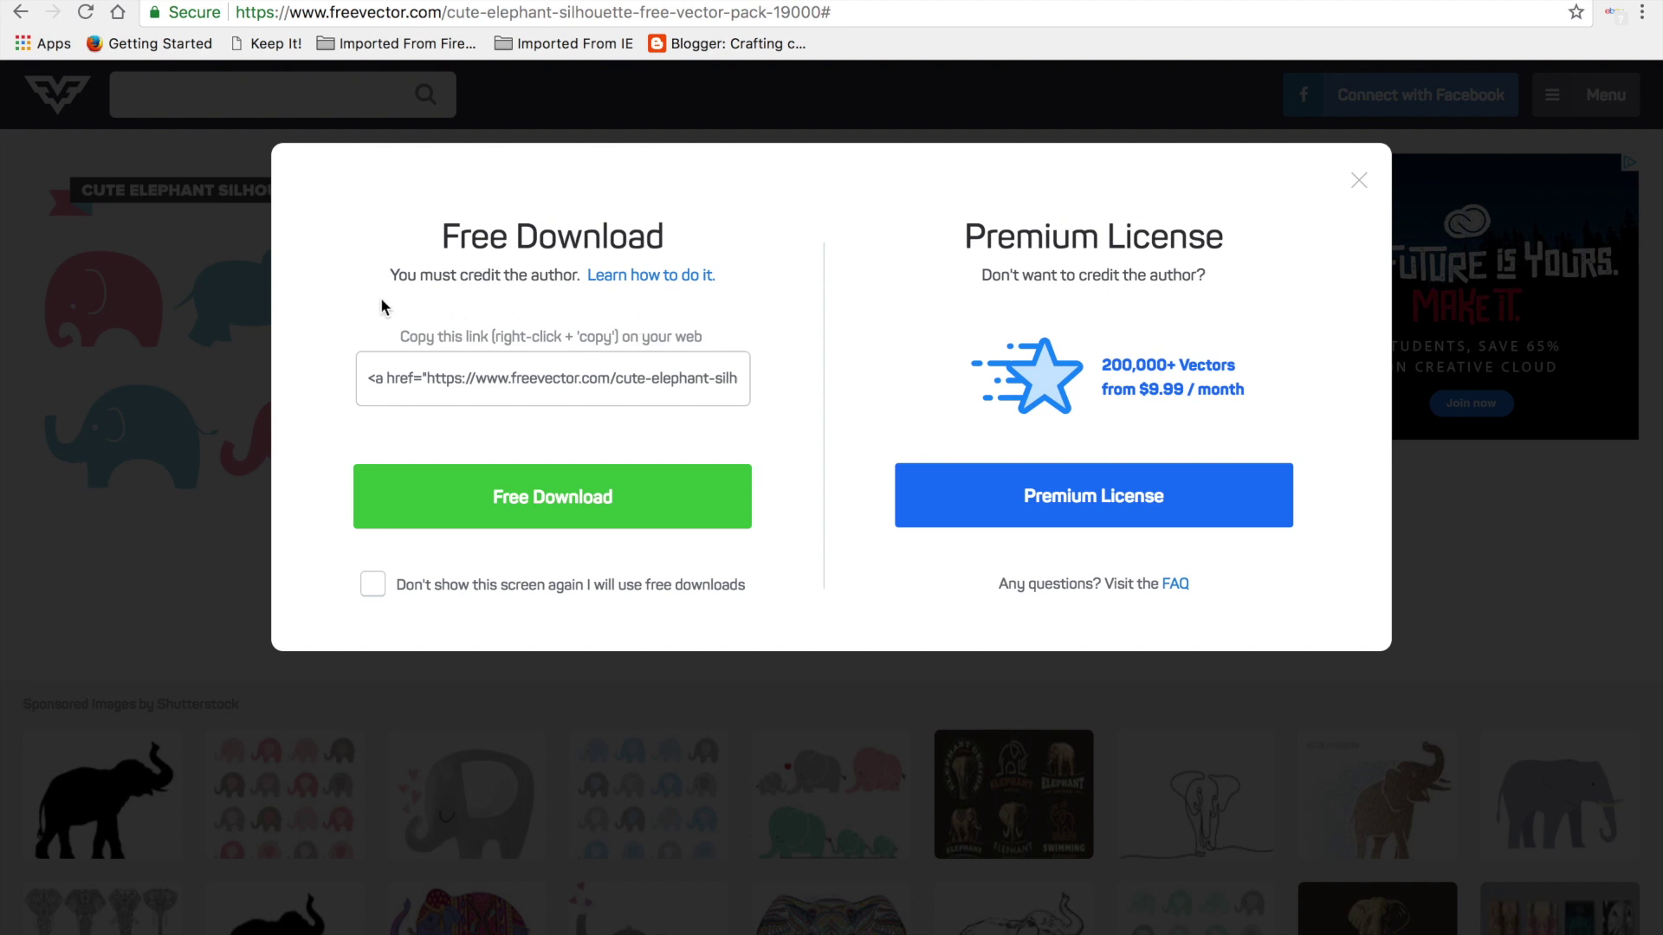
pyautogui.click(1355, 182)
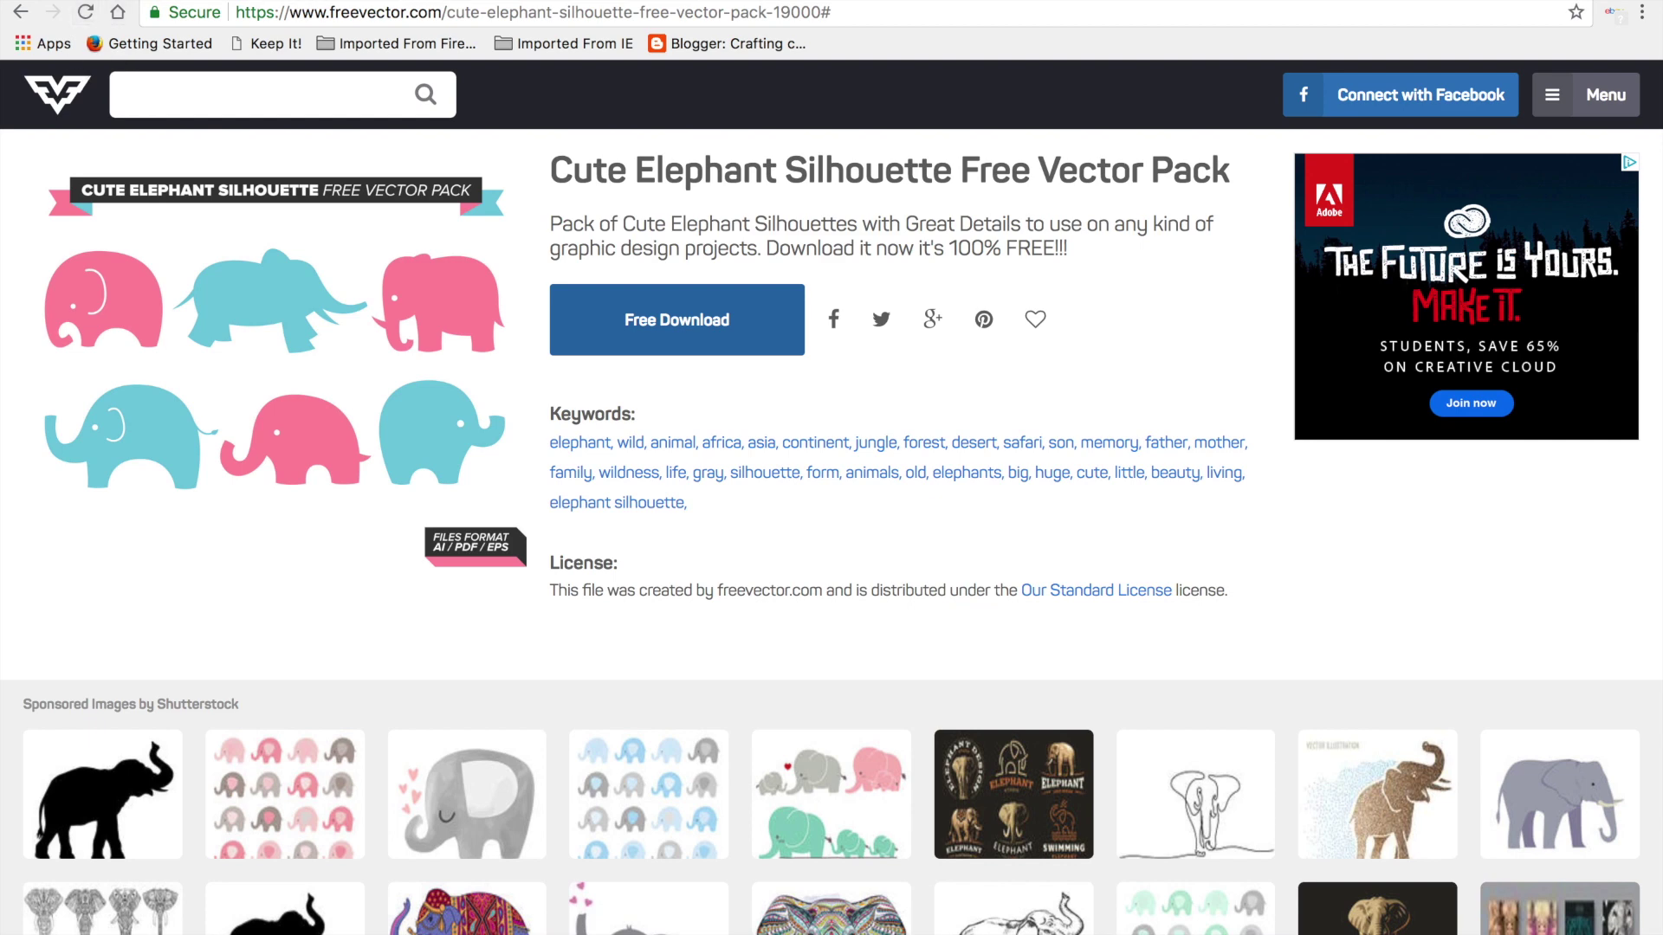
# Switch to CanvasWorkspace and start a new blank project
pyautogui.click(257, 2)
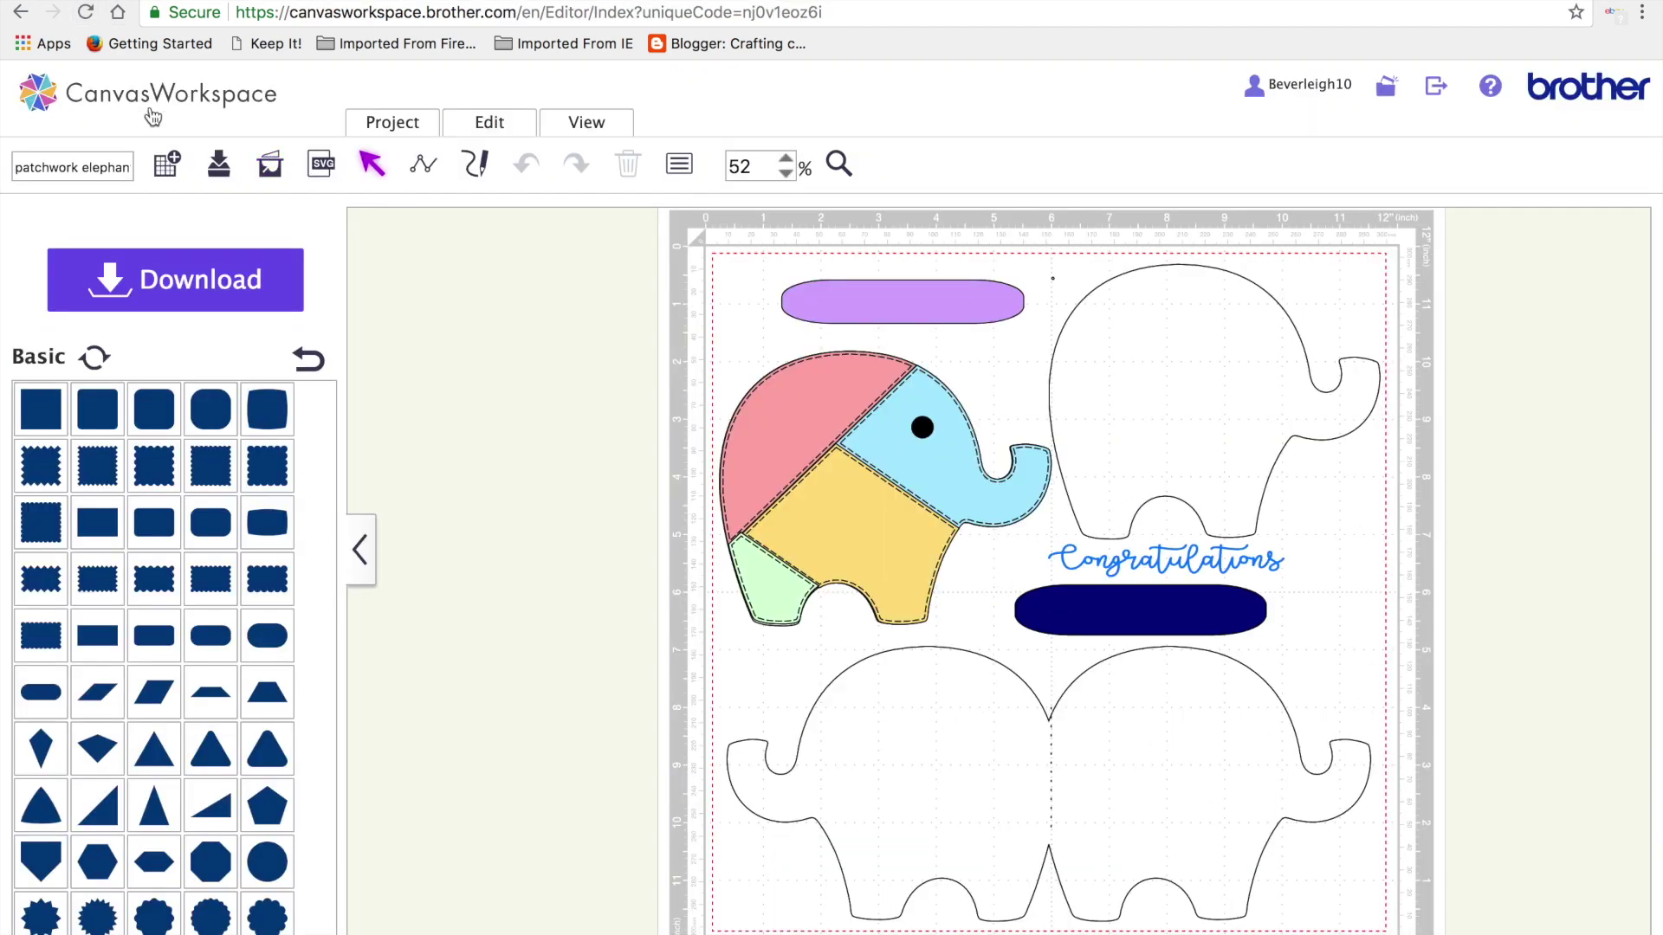
pyautogui.click(173, 176)
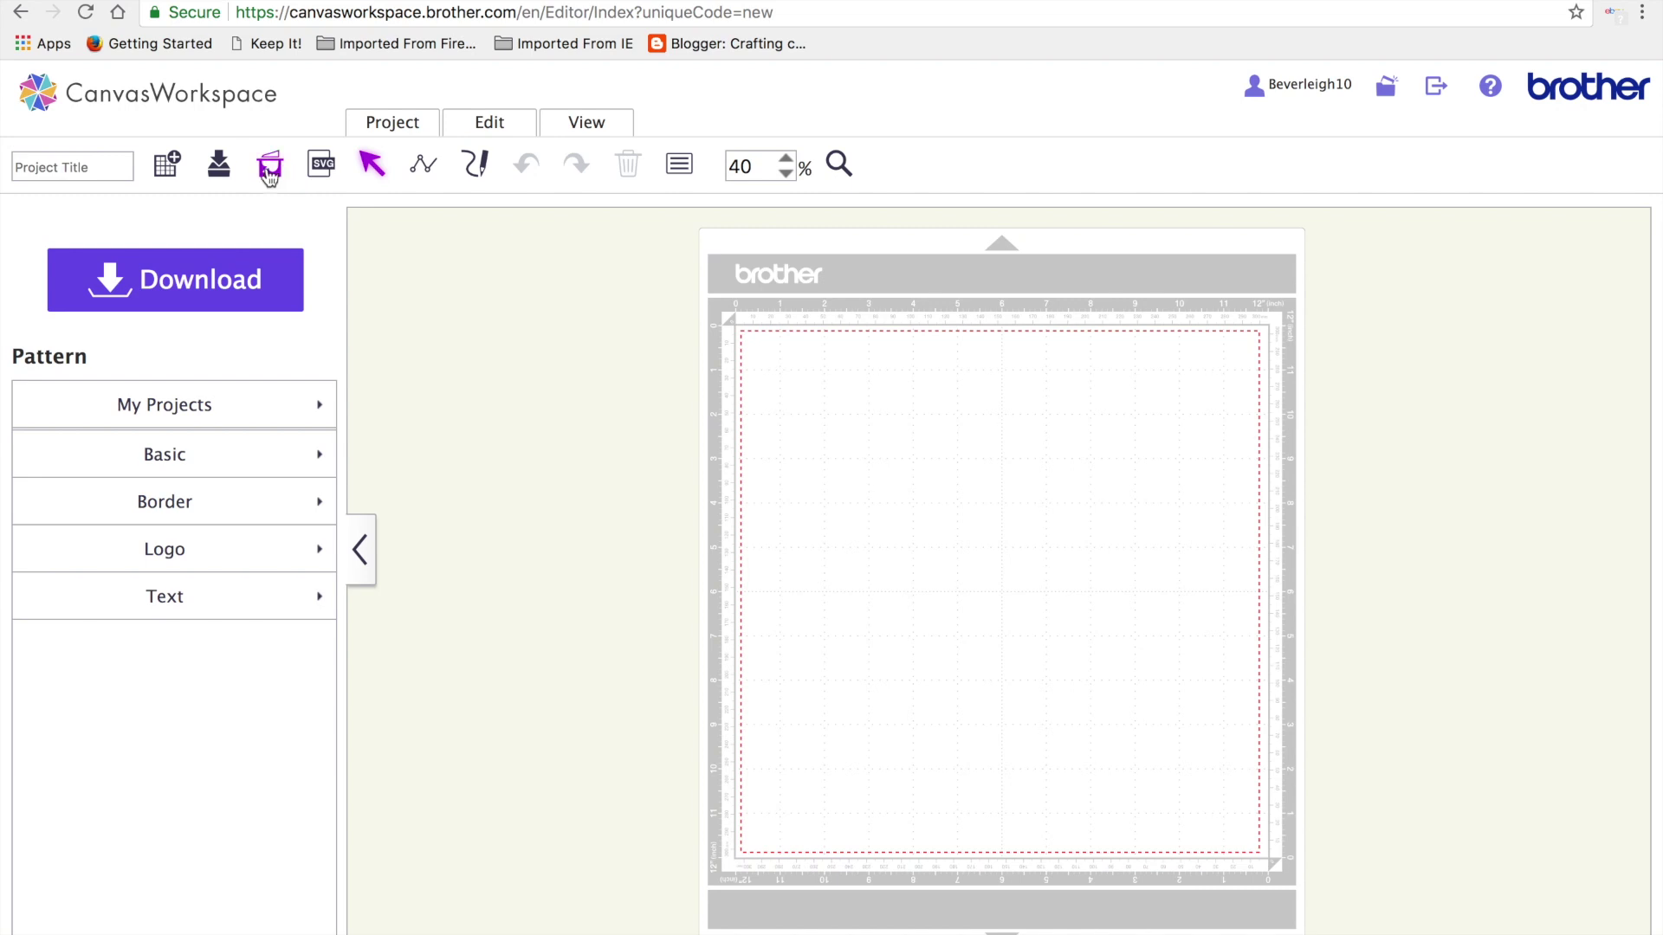
# Load CuteElephantSilhouetteFreeVectorPack.jpg from the downloaded files into Image Tracing
pyautogui.click(269, 171)
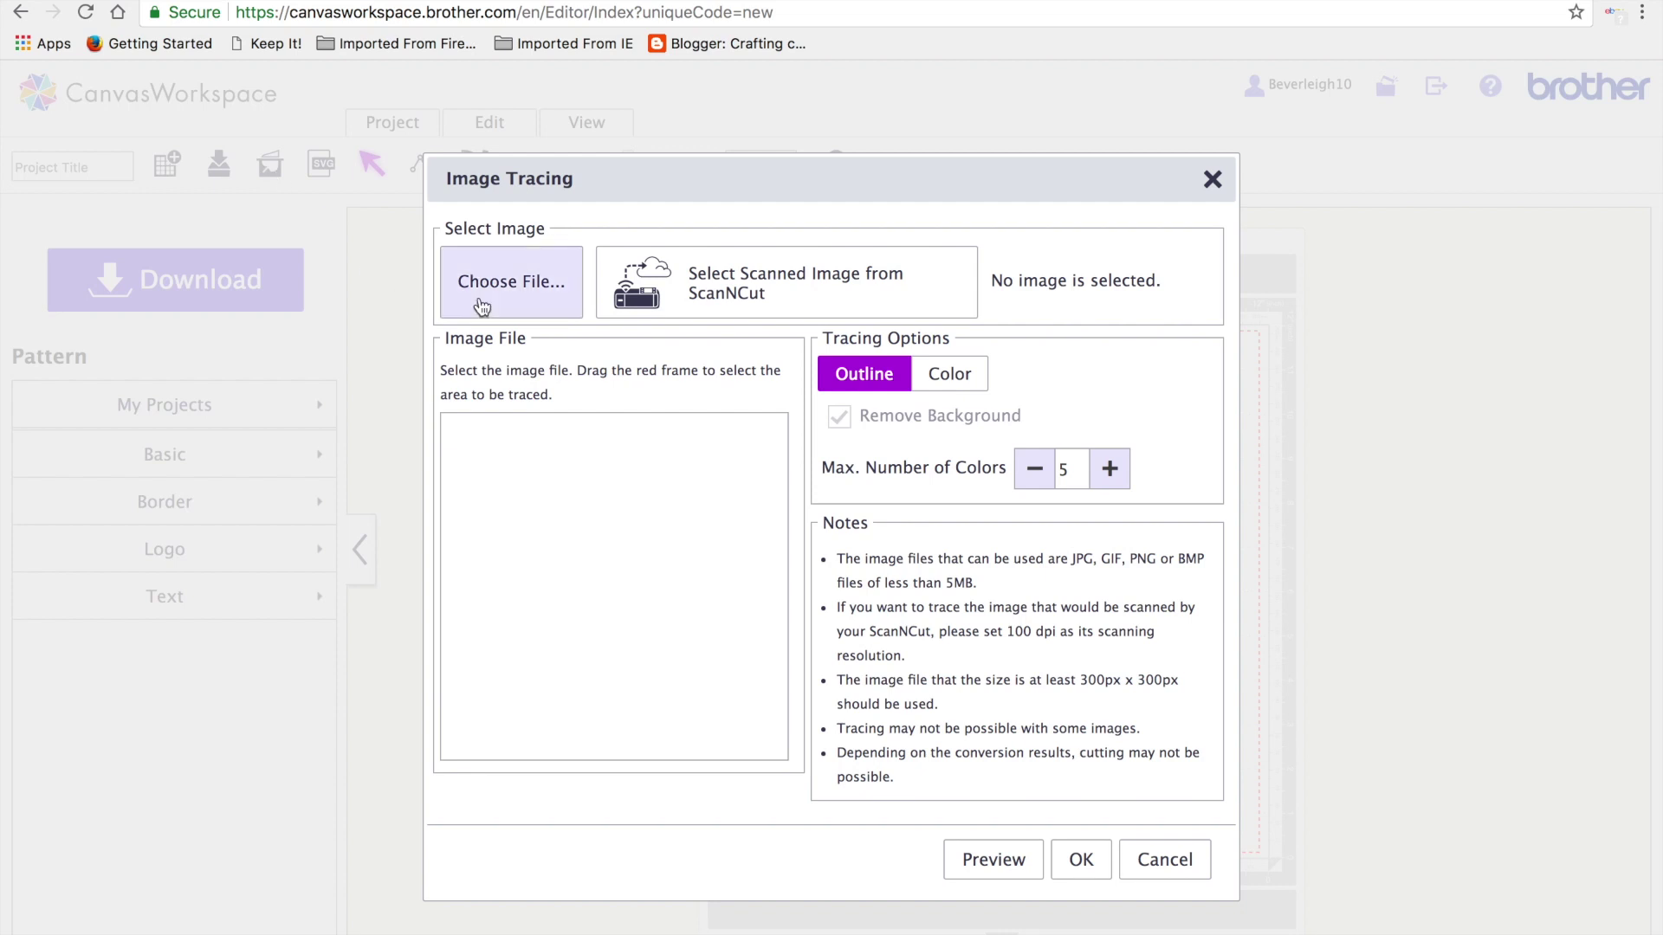
pyautogui.click(525, 302)
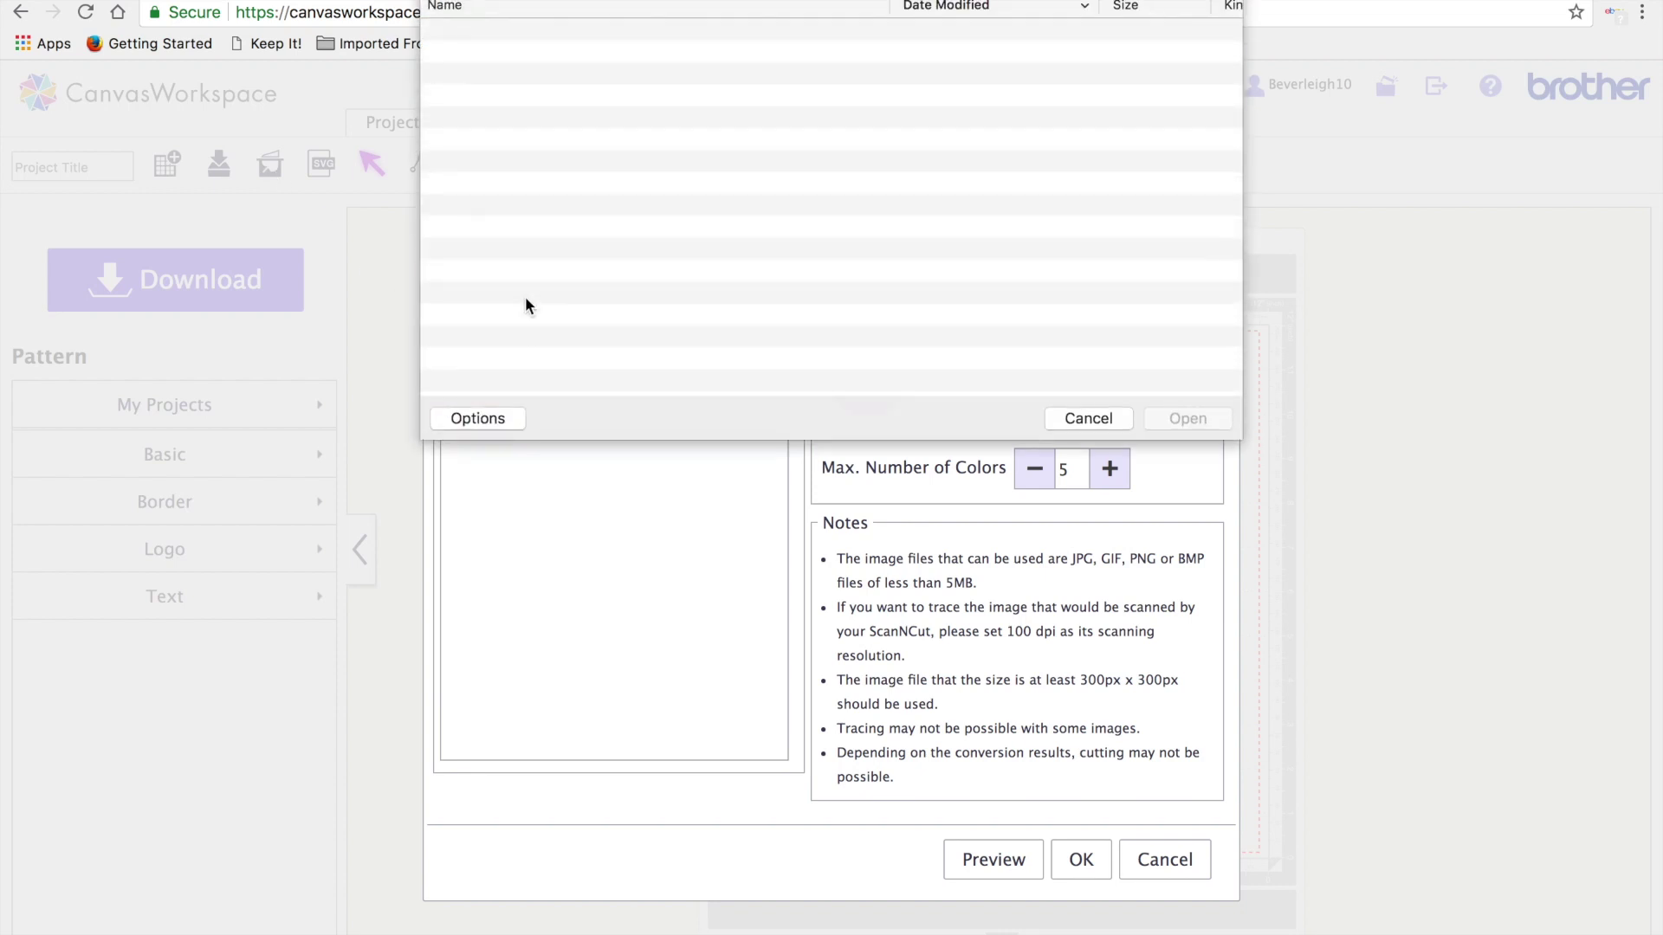
pyautogui.click(832, 2)
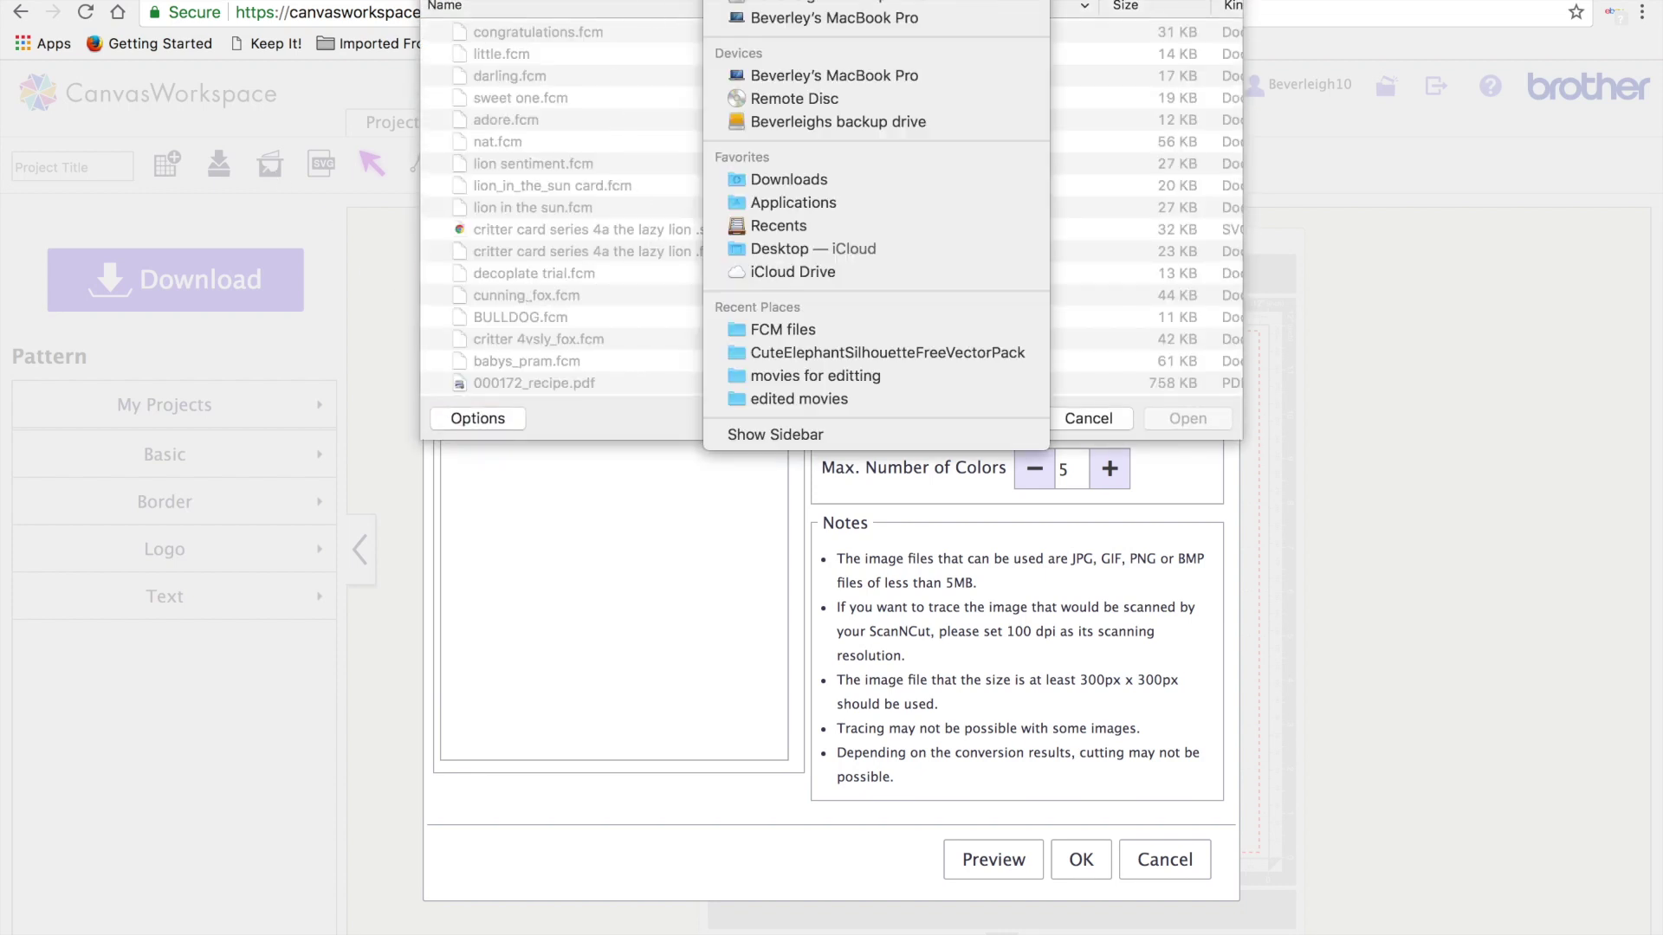
pyautogui.click(808, 180)
pyautogui.doubleClick(654, 31)
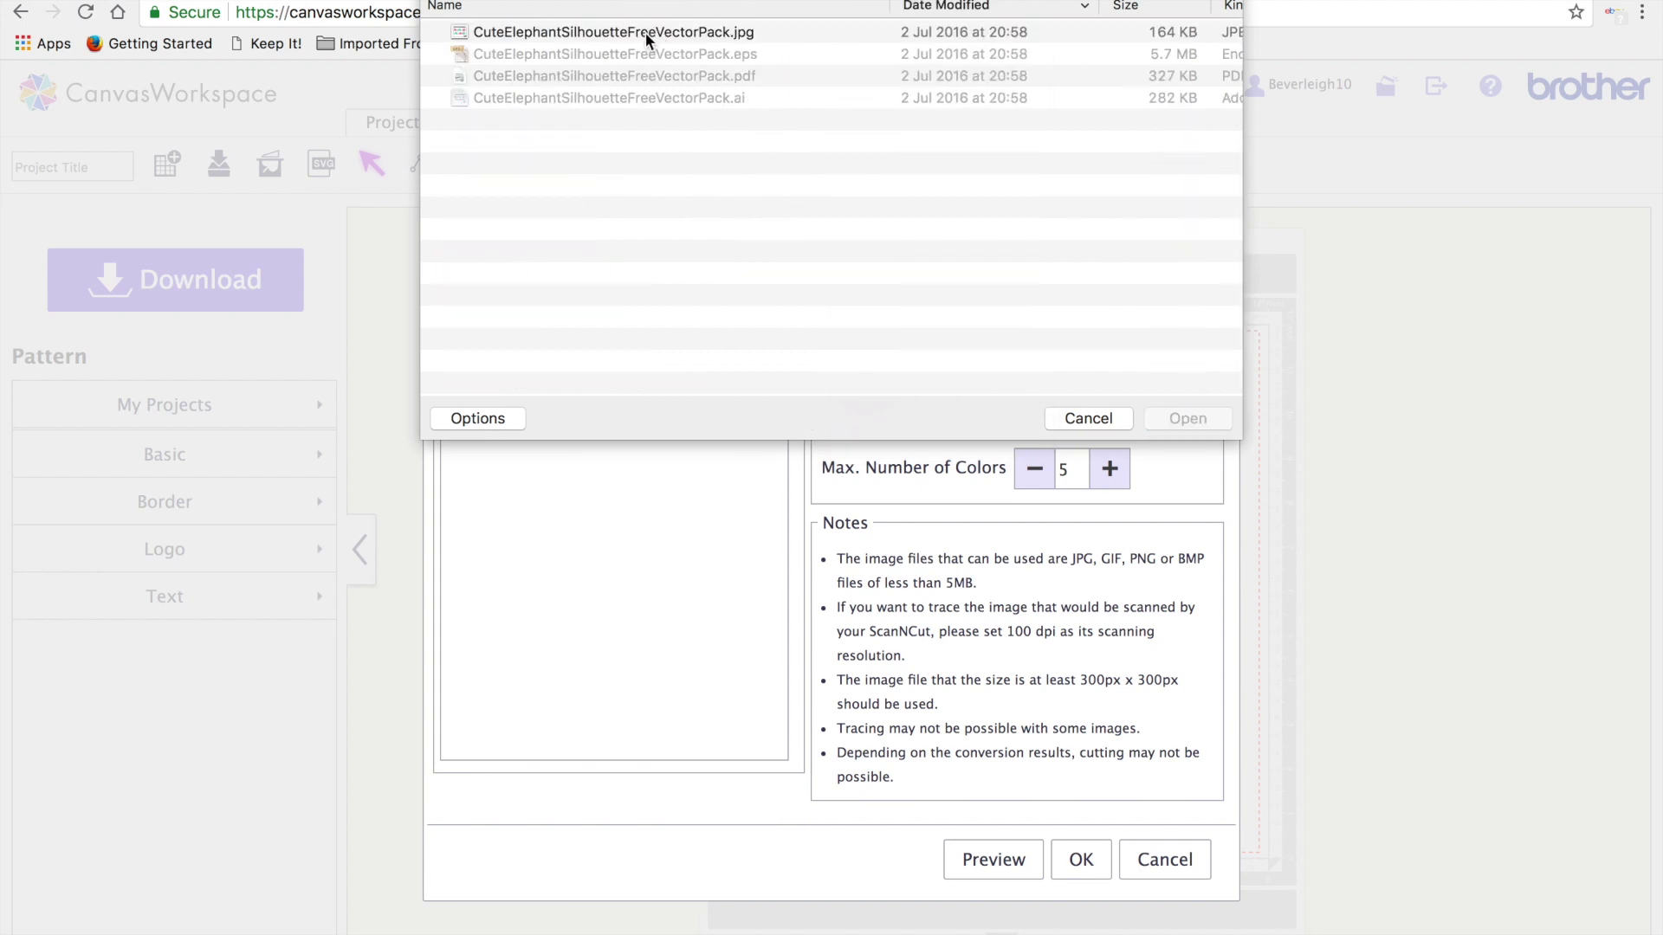
pyautogui.click(642, 31)
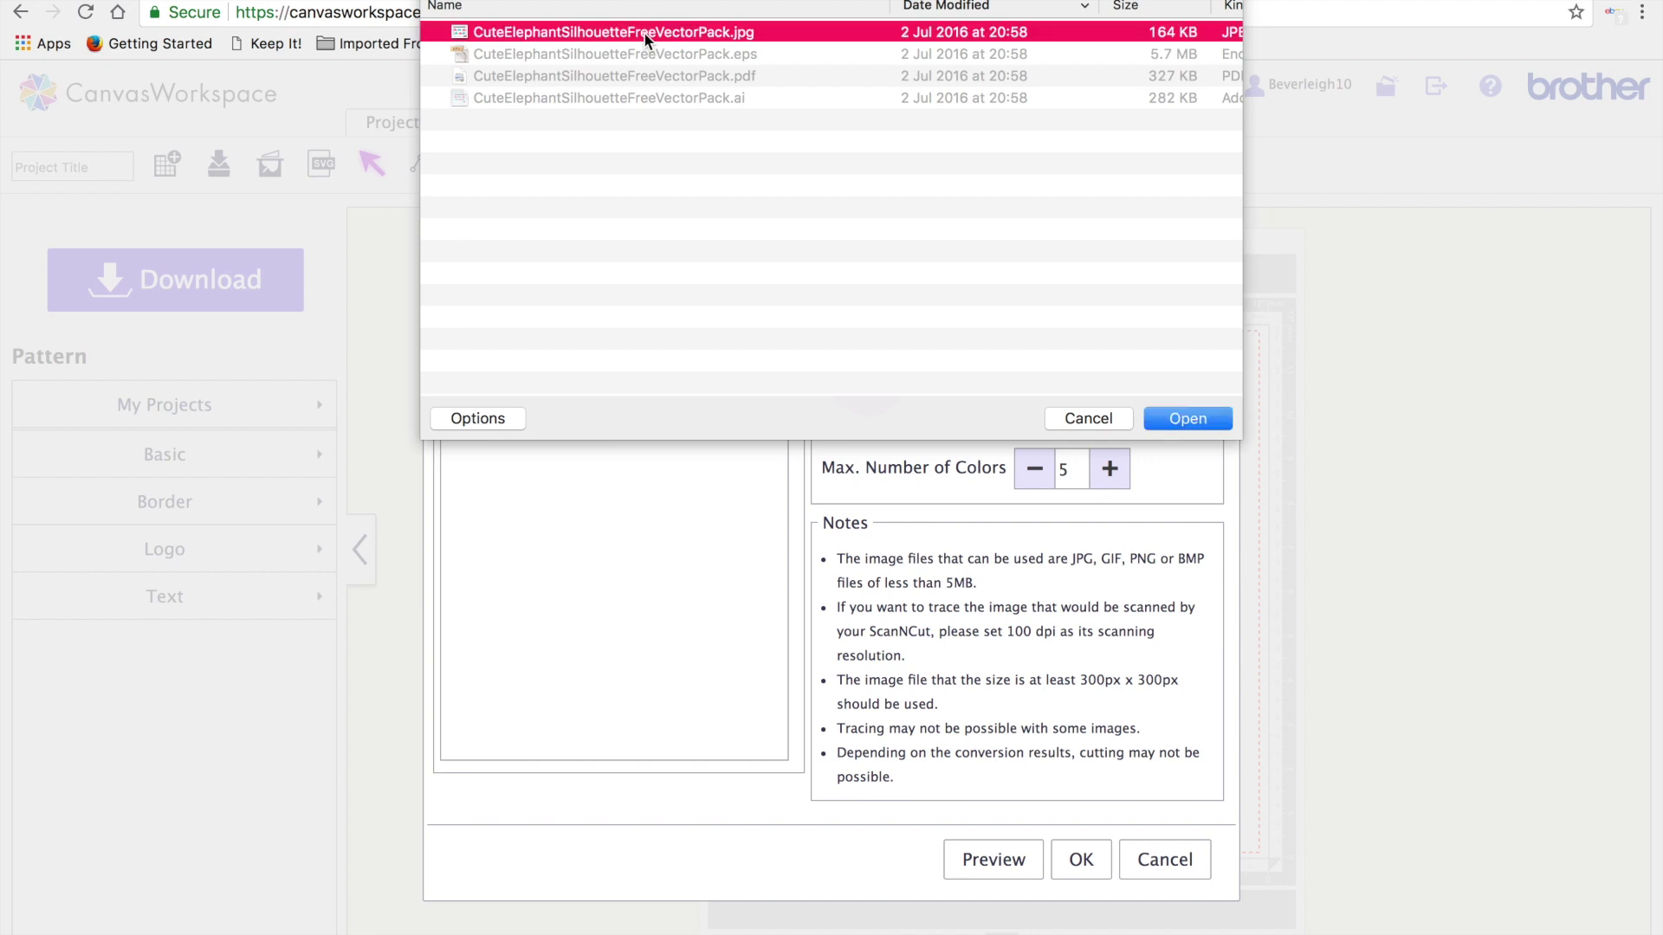
pyautogui.click(1185, 420)
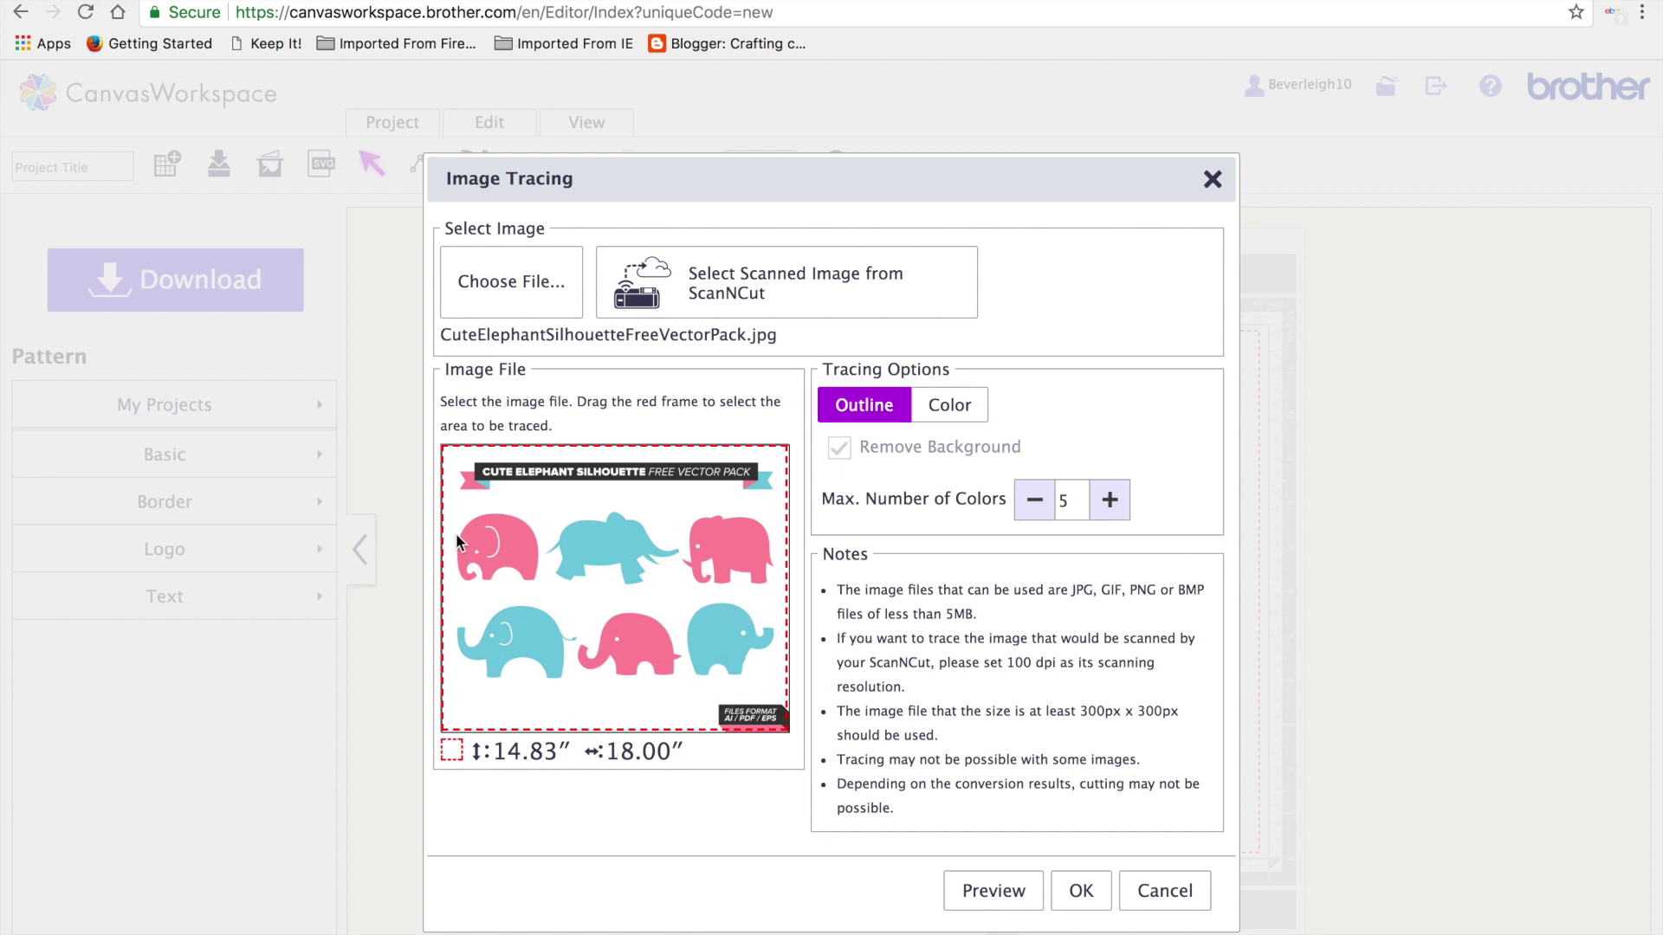
# Shrink the tracing frame around the blue elephant at the lower right of the image, about 4.68" high by 5.16" wide
pyautogui.moveTo(449, 555); pyautogui.dragTo(677, 561)
pyautogui.moveTo(725, 447); pyautogui.dragTo(724, 599)
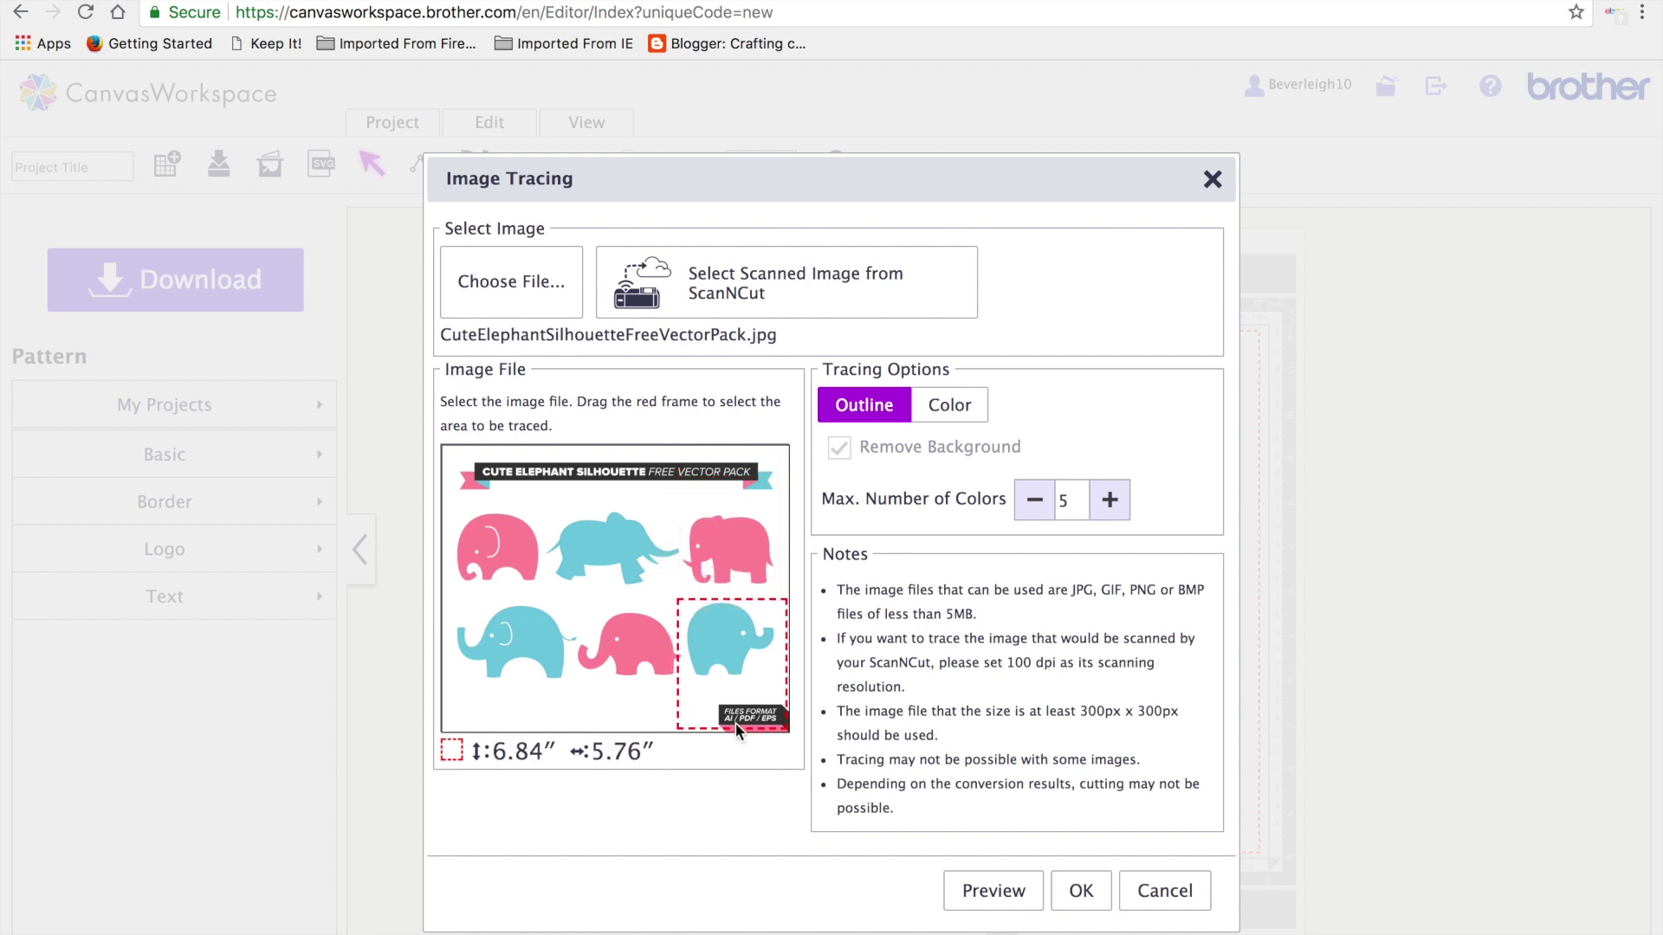
pyautogui.moveTo(736, 724); pyautogui.dragTo(740, 690)
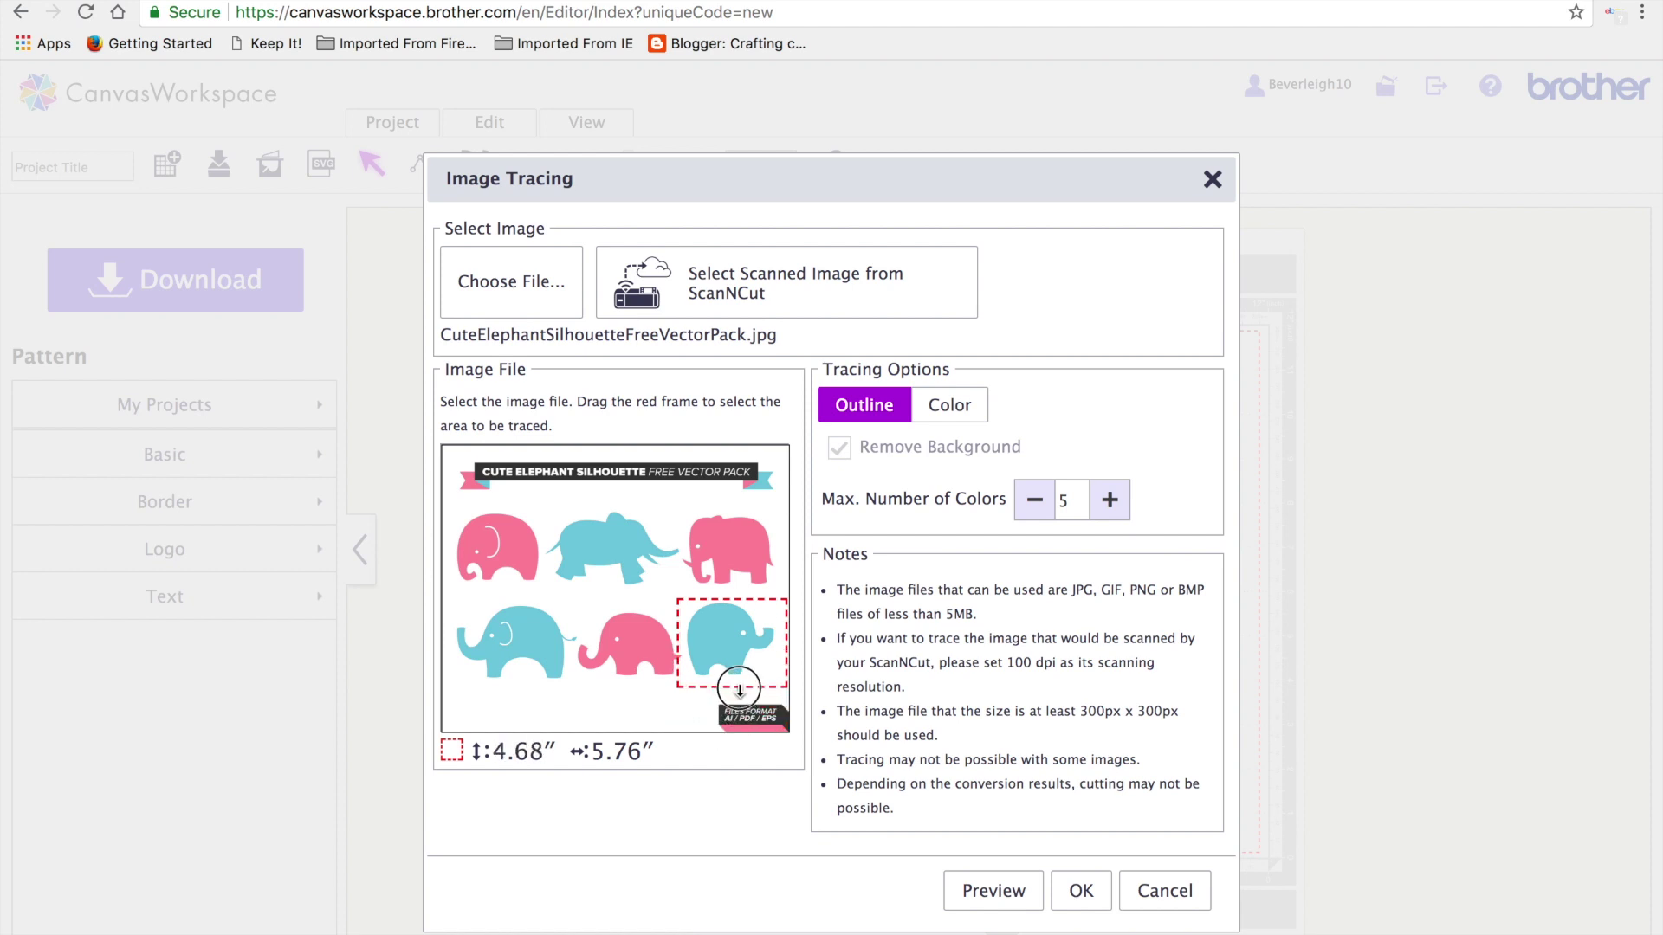
pyautogui.moveTo(788, 644); pyautogui.dragTo(781, 644)
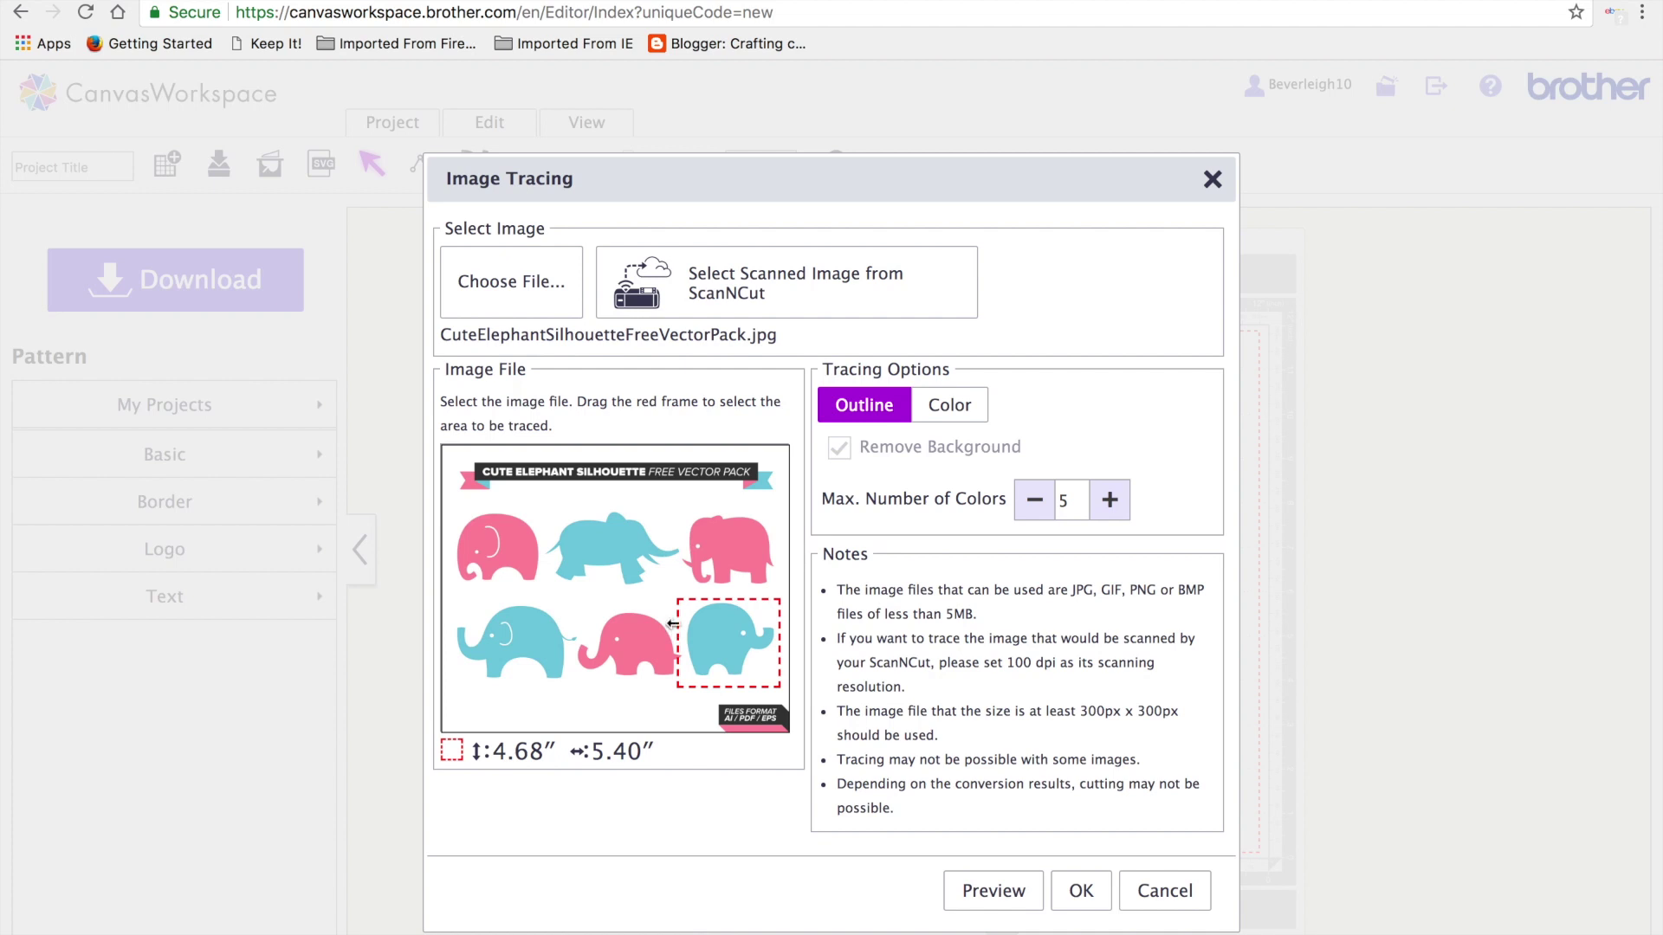
pyautogui.moveTo(673, 624); pyautogui.dragTo(678, 623)
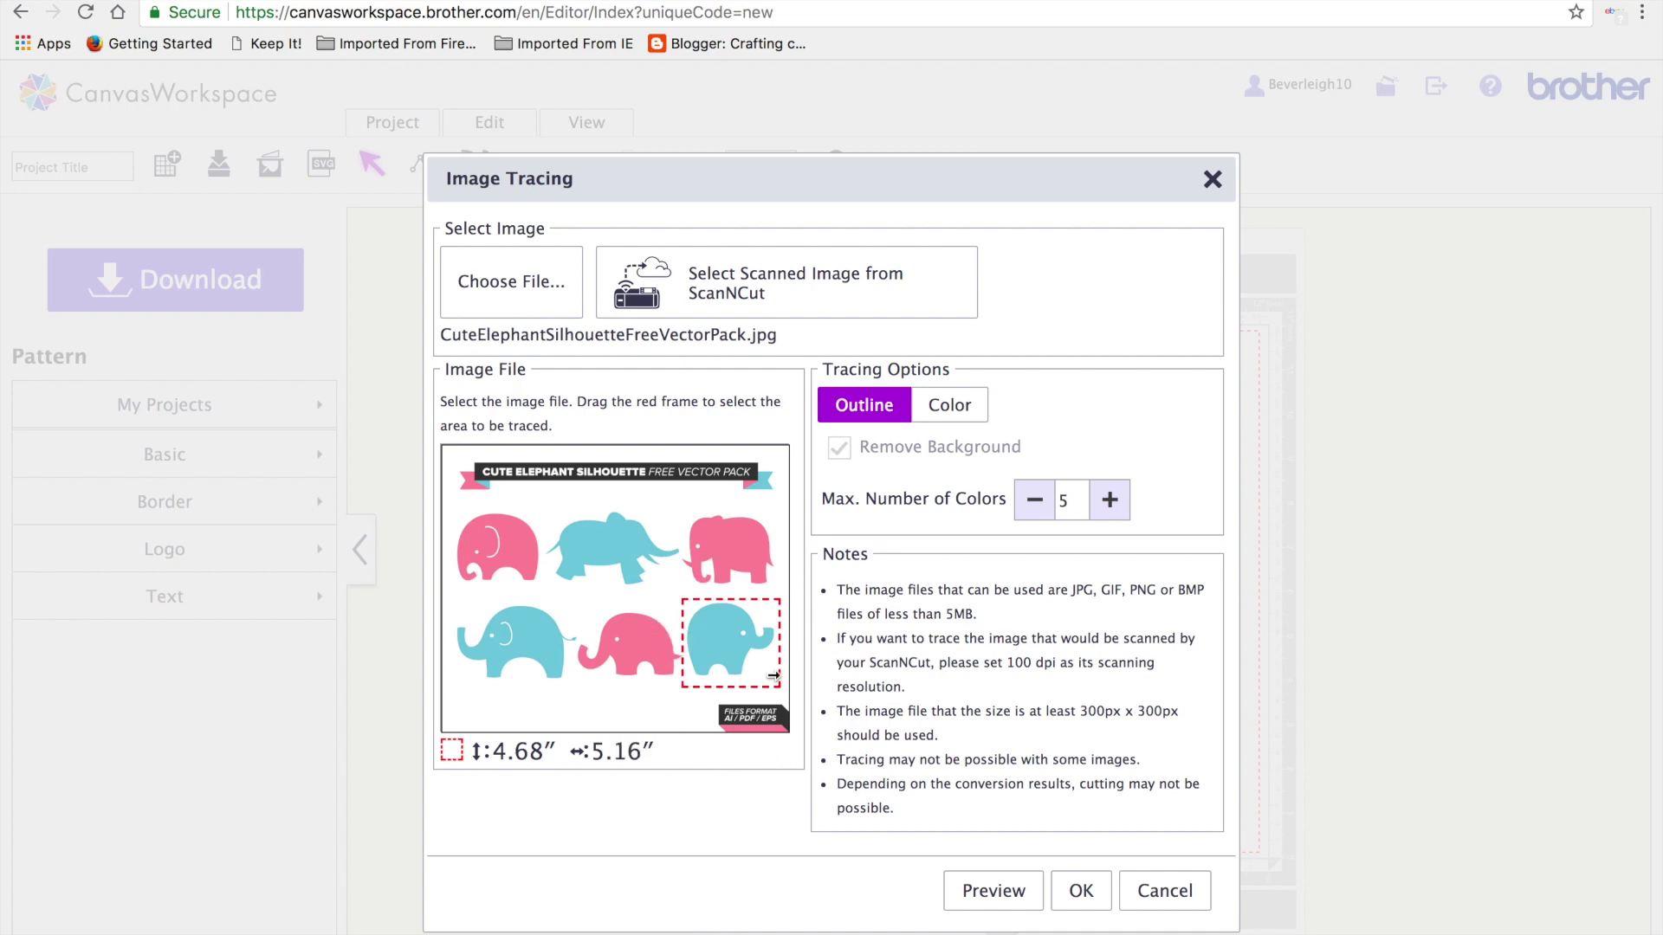
# Trace the framed elephant as an outline with a maximum of 2 colors, without pasting the source image on the work area
pyautogui.click(1028, 512)
pyautogui.click(1030, 512)
pyautogui.click(996, 890)
pyautogui.click(1091, 896)
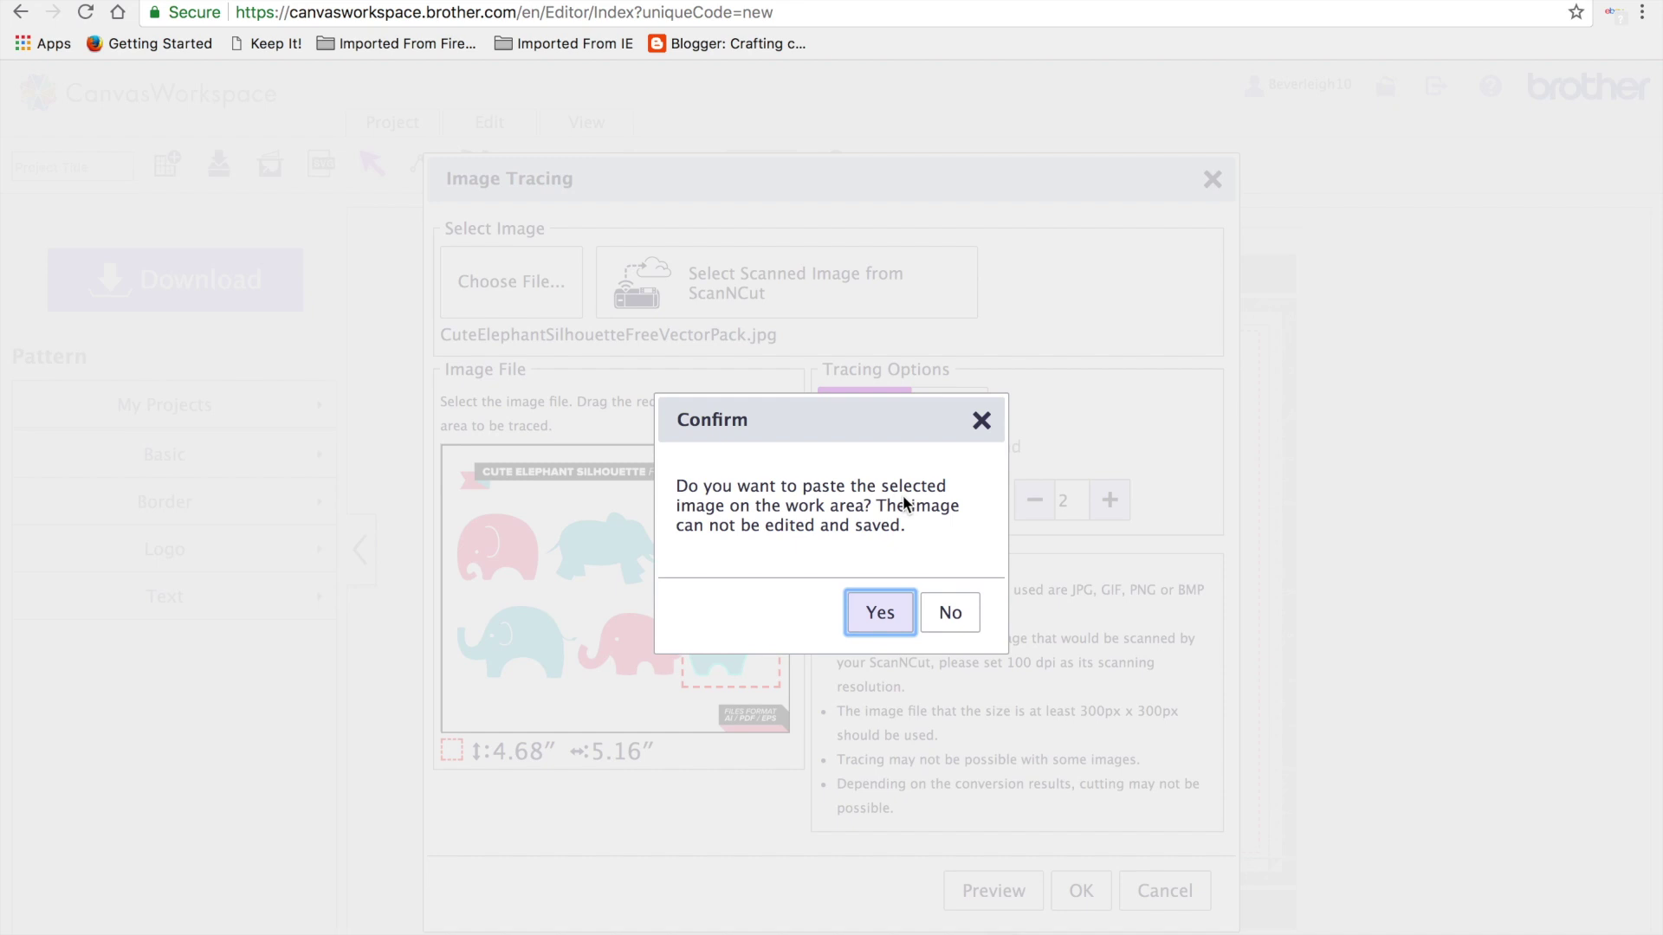
pyautogui.click(952, 614)
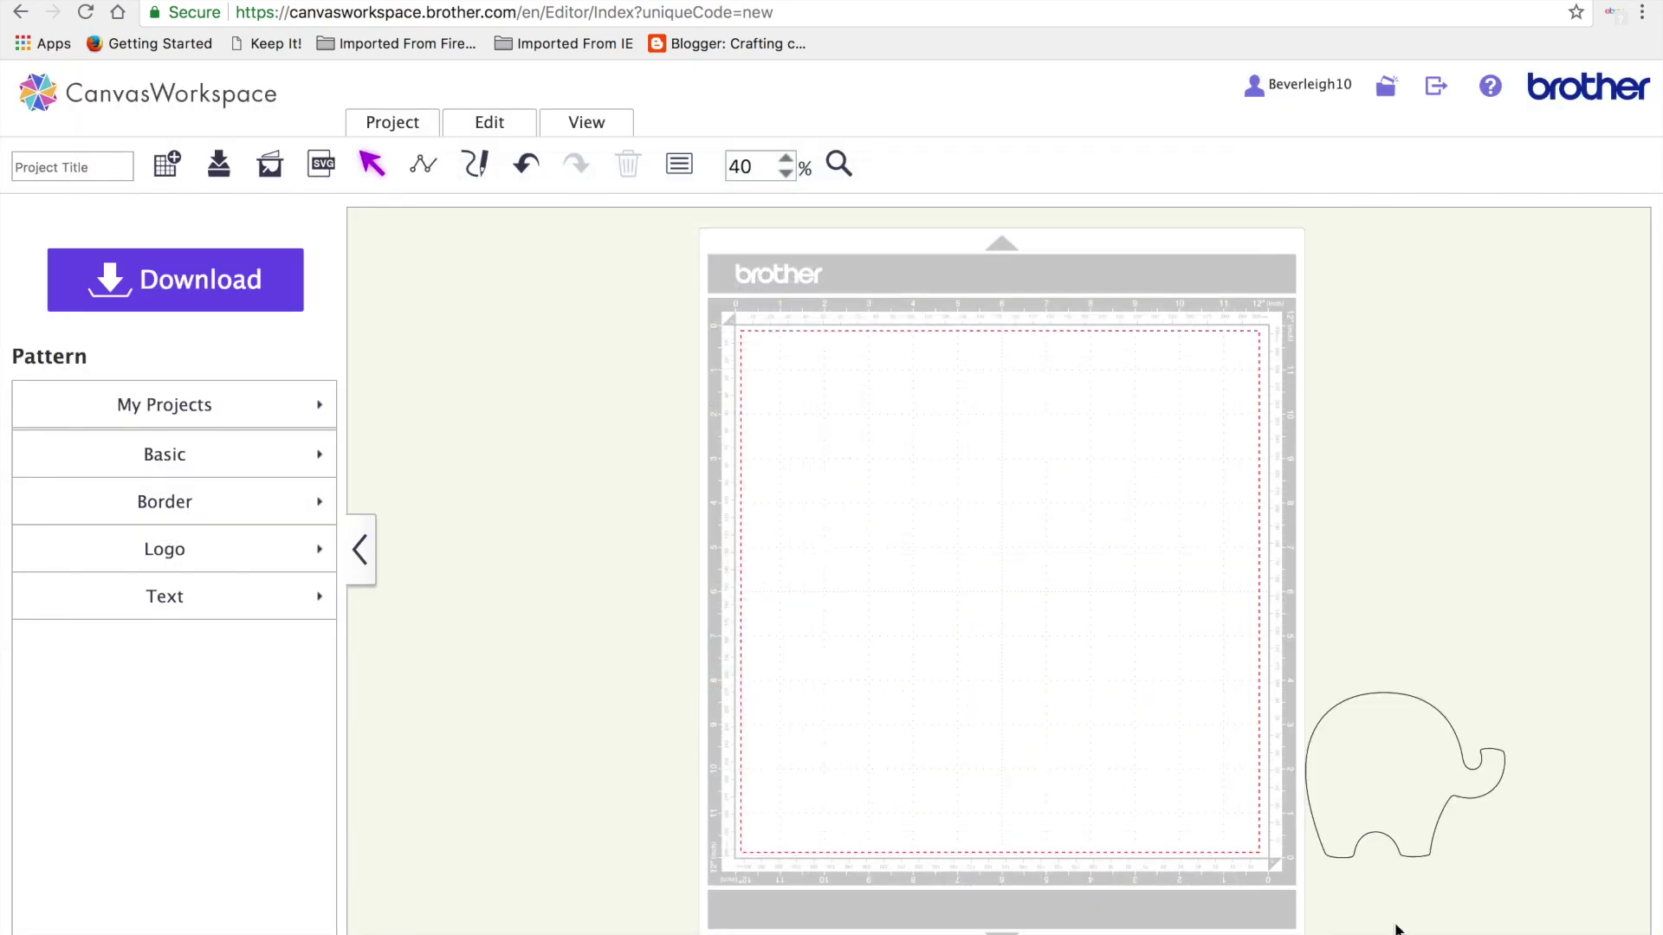
# Move the traced elephant onto the mat and place a copy of it in the empty area left of the mat
pyautogui.moveTo(1426, 787)
pyautogui.mouseDown()
pyautogui.moveTo(939, 494)
pyautogui.moveTo(938, 544)
pyautogui.mouseUp()
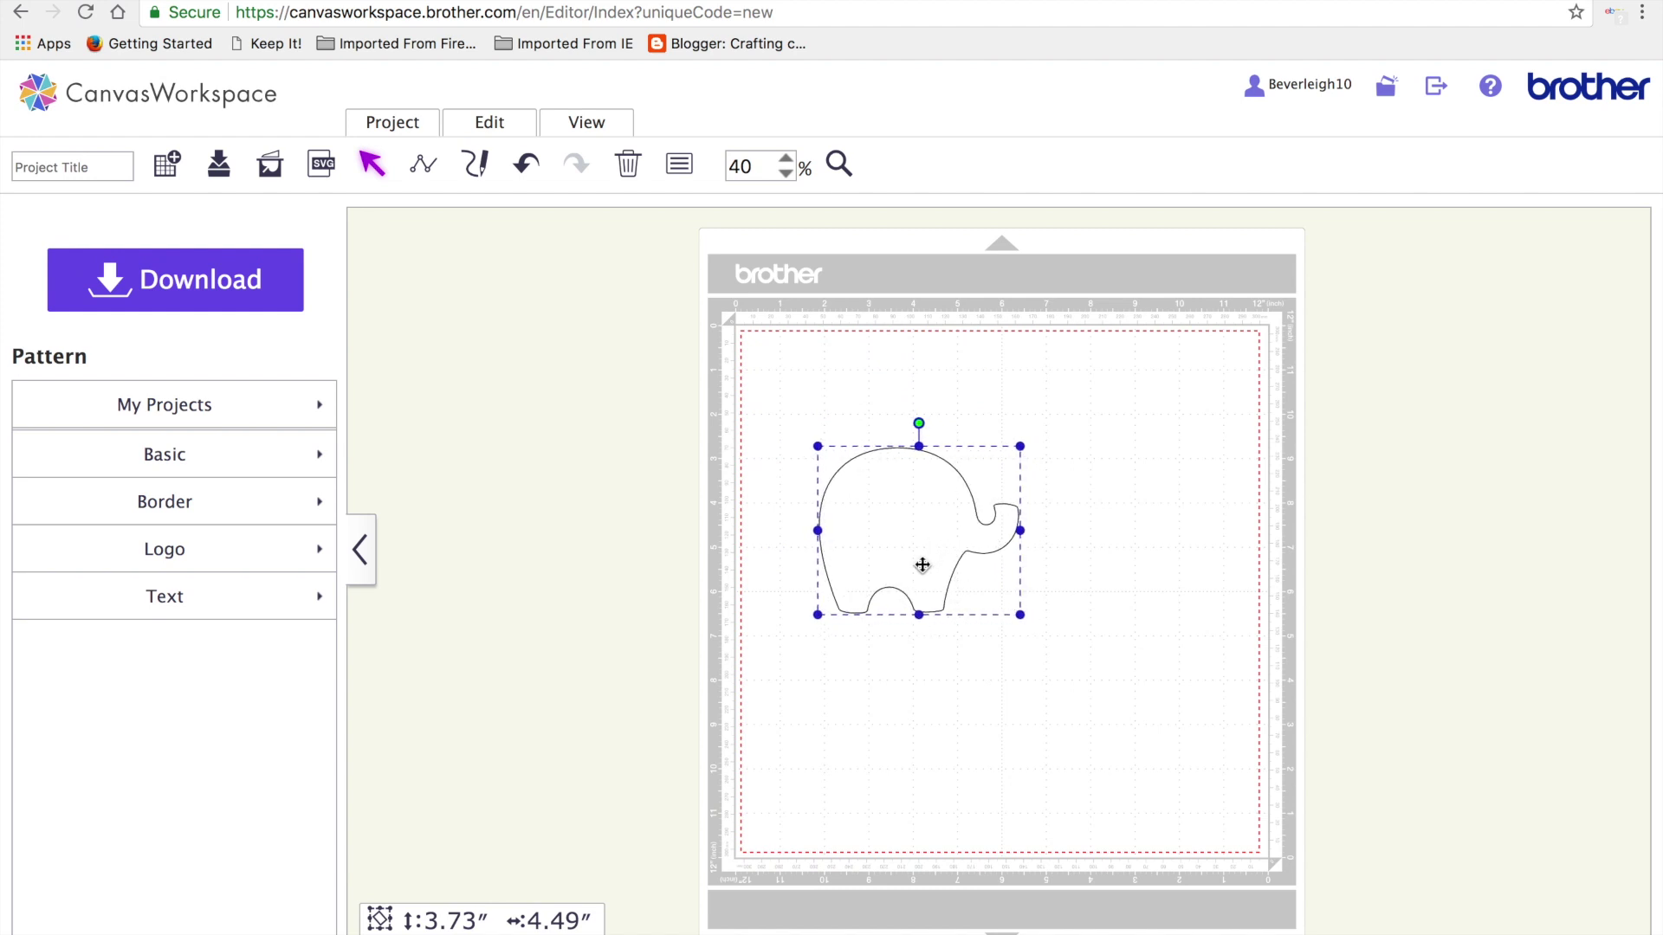
pyautogui.press('super+c')
pyautogui.press('super+v')
pyautogui.moveTo(931, 564); pyautogui.dragTo(546, 502)
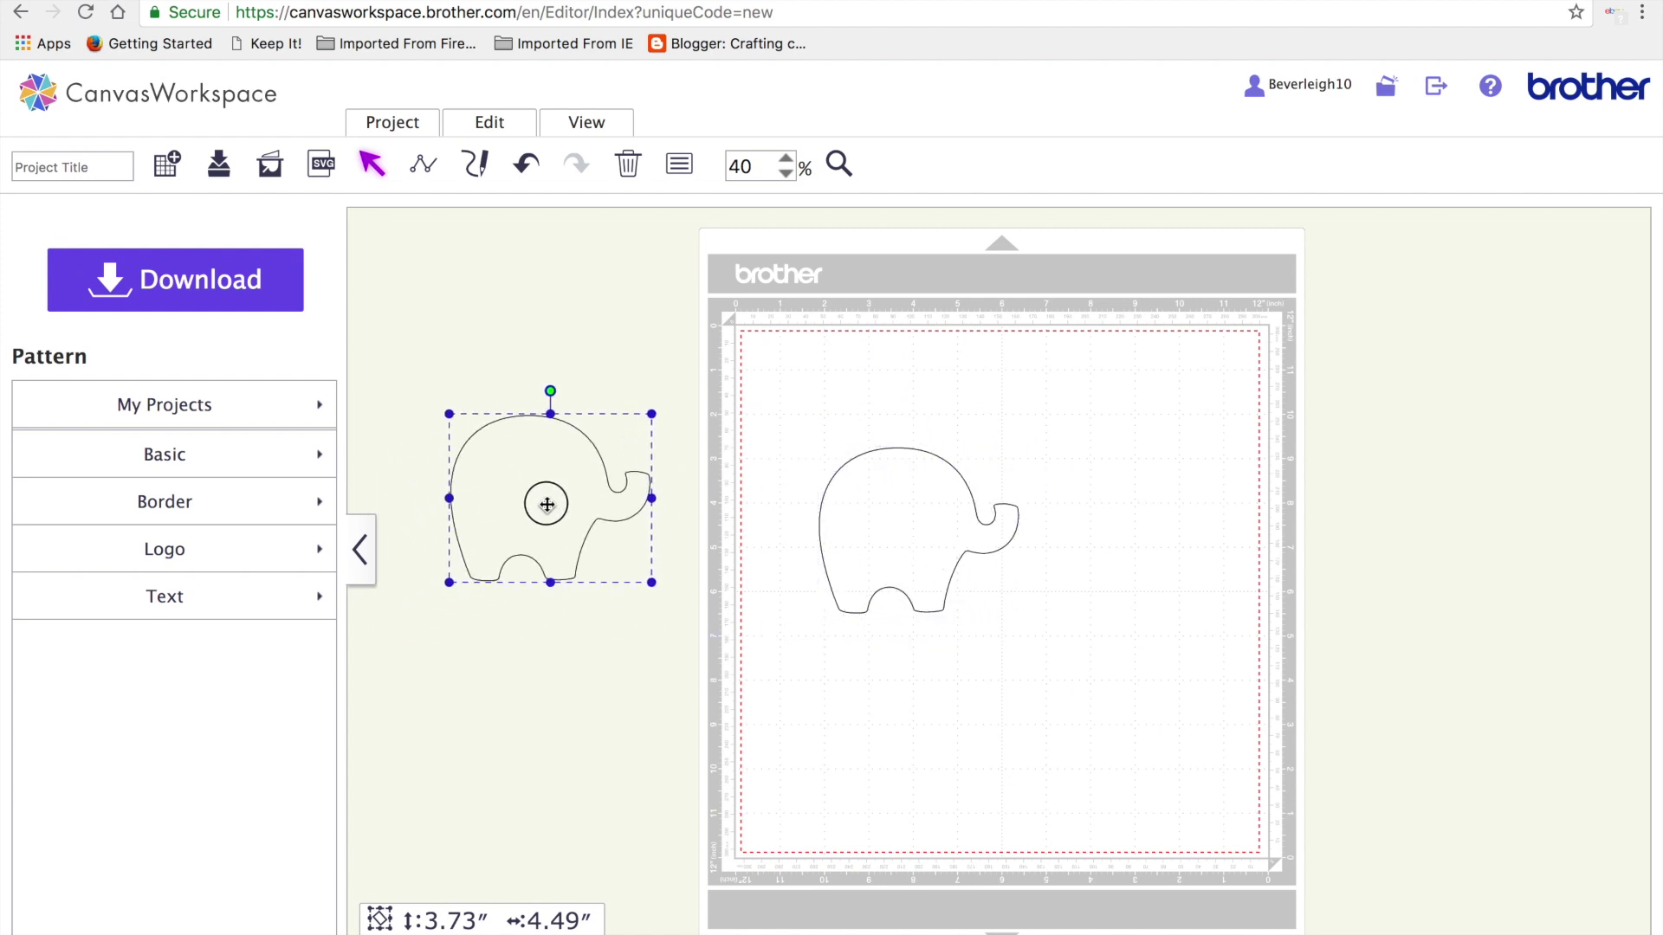
# Add two more elephant copies, one below the spare beside the mat and one on the mat's upper right
pyautogui.click(914, 526)
pyautogui.press('super+v')
pyautogui.moveTo(913, 524); pyautogui.dragTo(487, 680)
pyautogui.press('super+v')
pyautogui.moveTo(849, 550); pyautogui.dragTo(1055, 536)
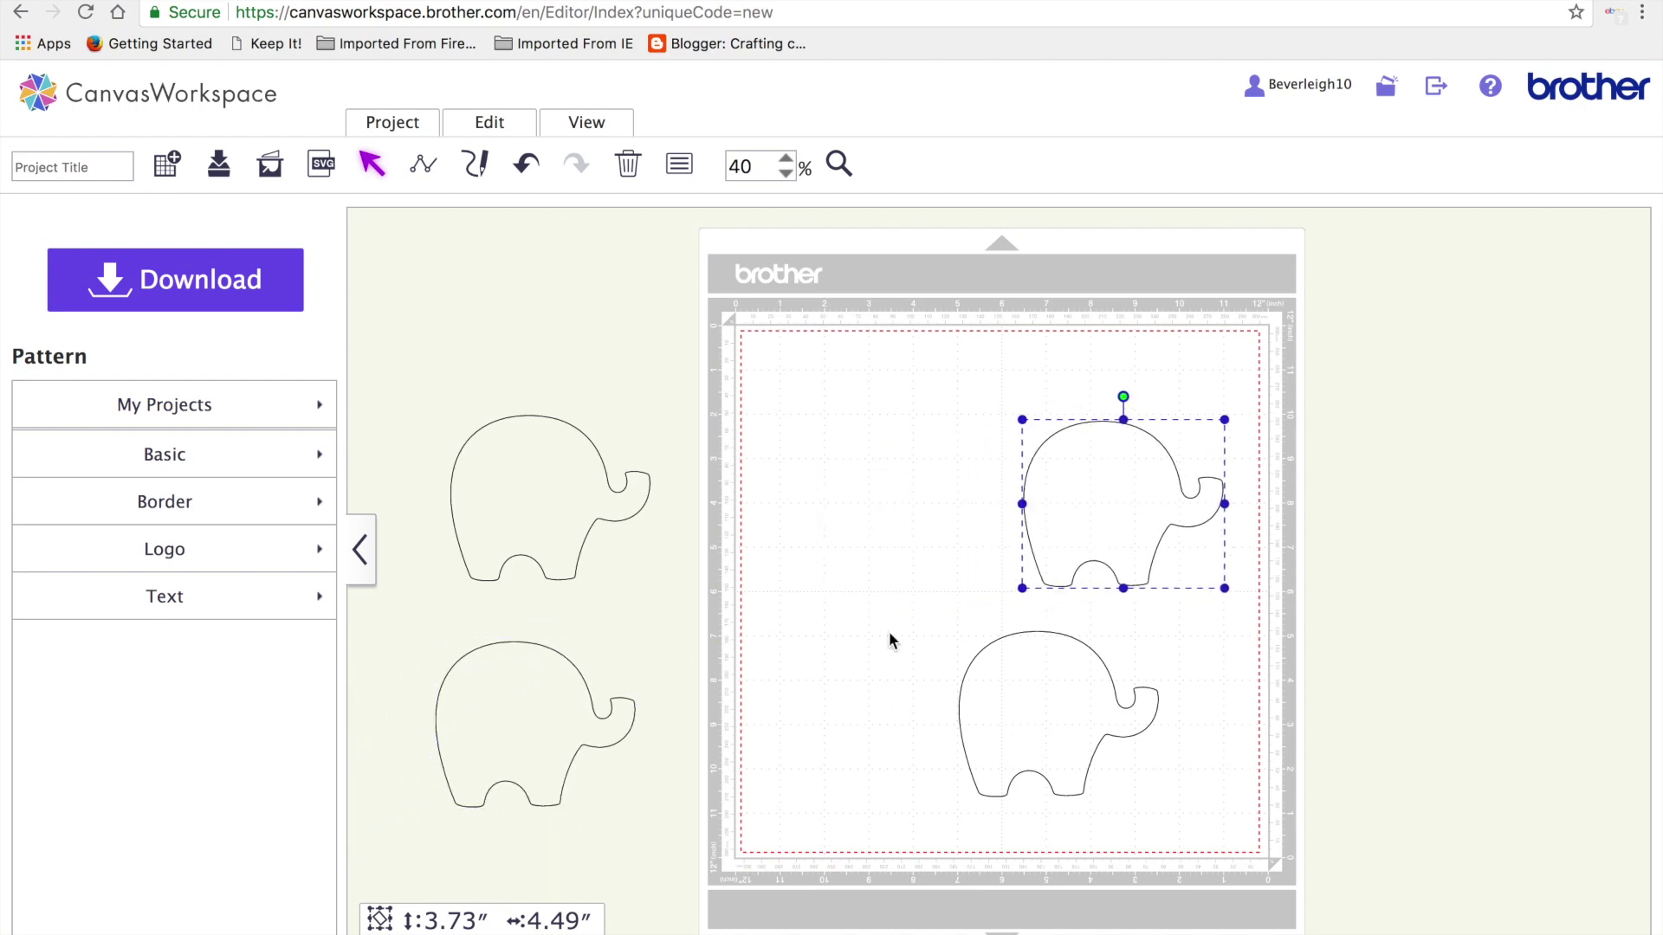
# Flip the lower elephant on the mat horizontally and place it back to back with the upper-right elephant
pyautogui.click(1054, 690)
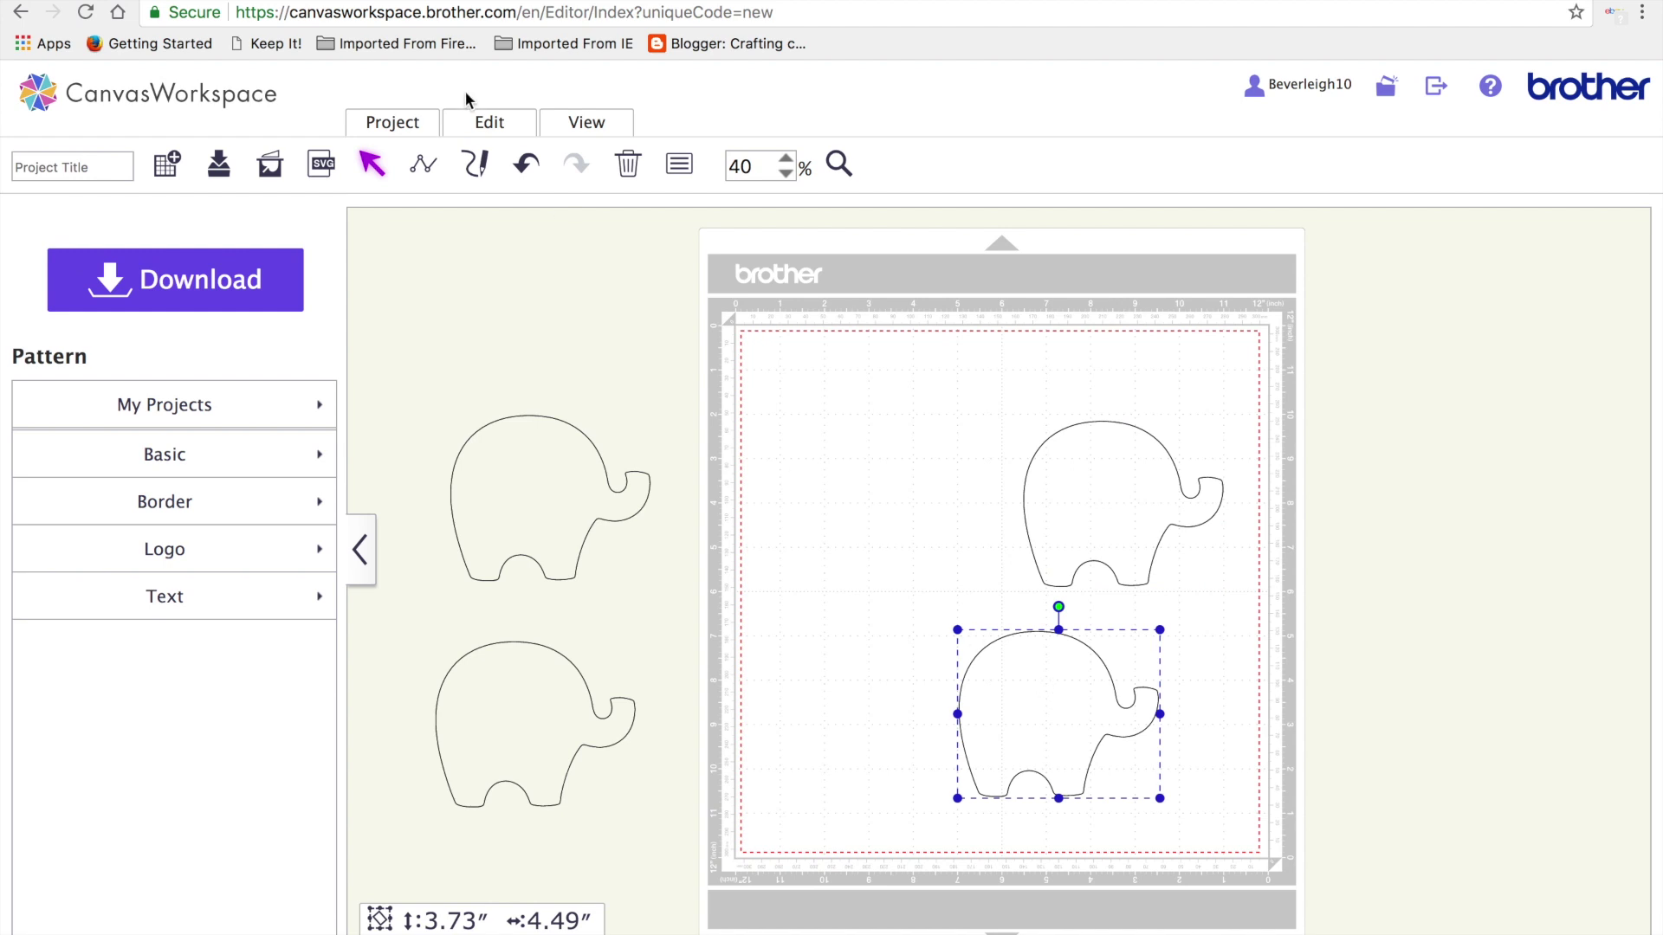
pyautogui.click(493, 122)
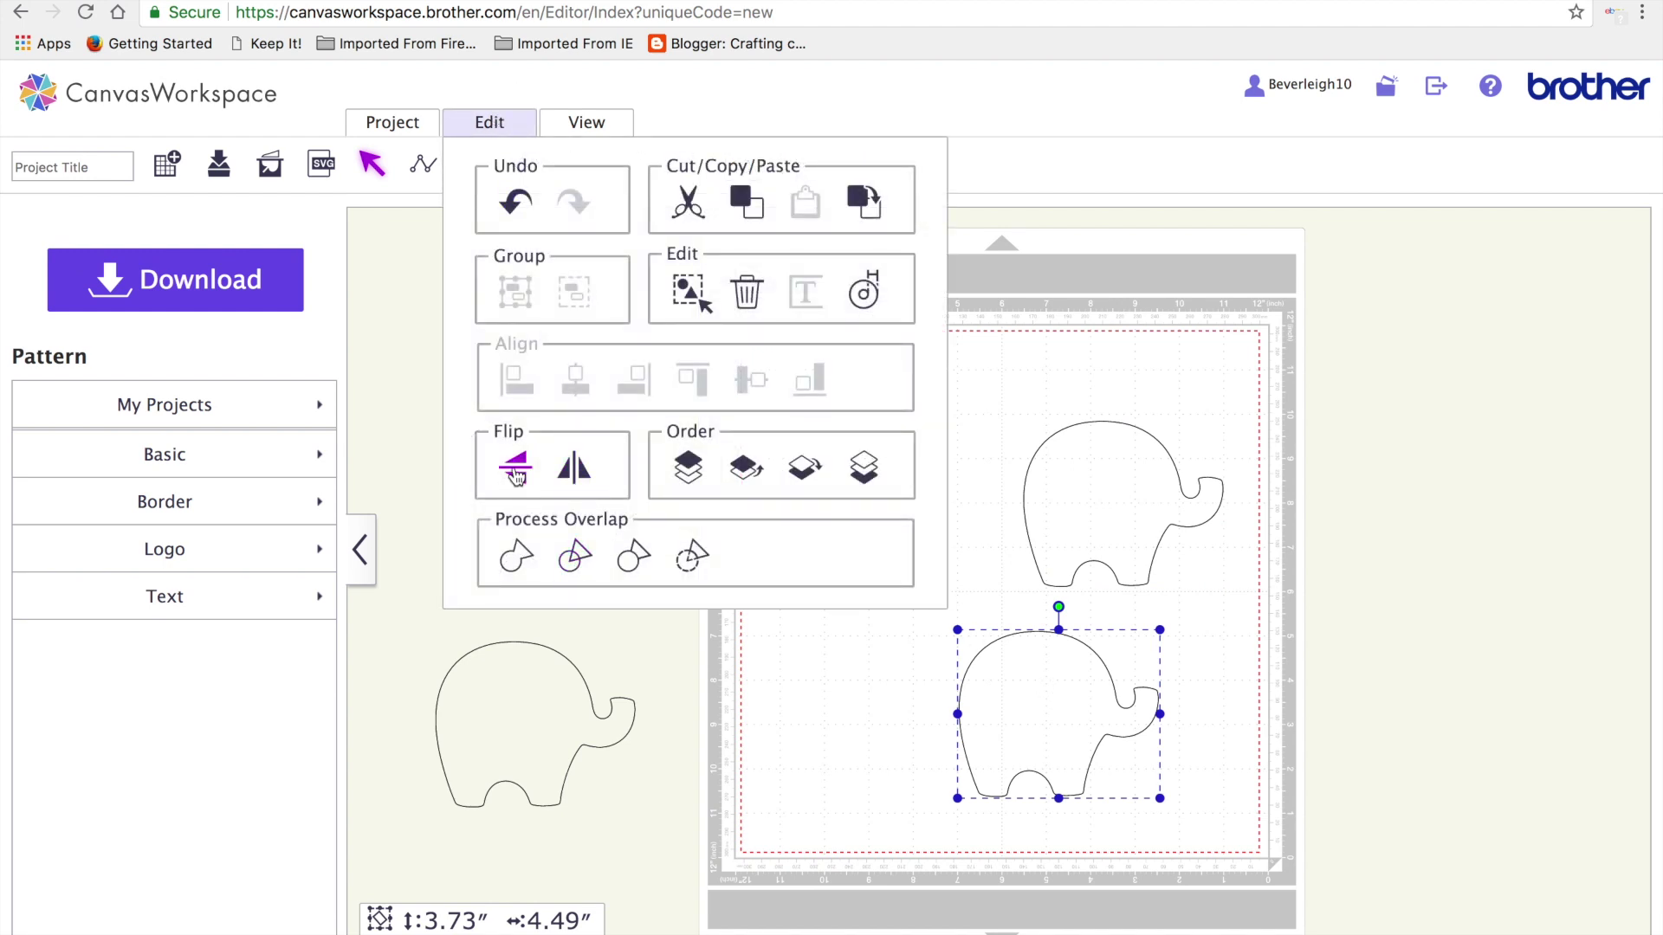
pyautogui.click(575, 473)
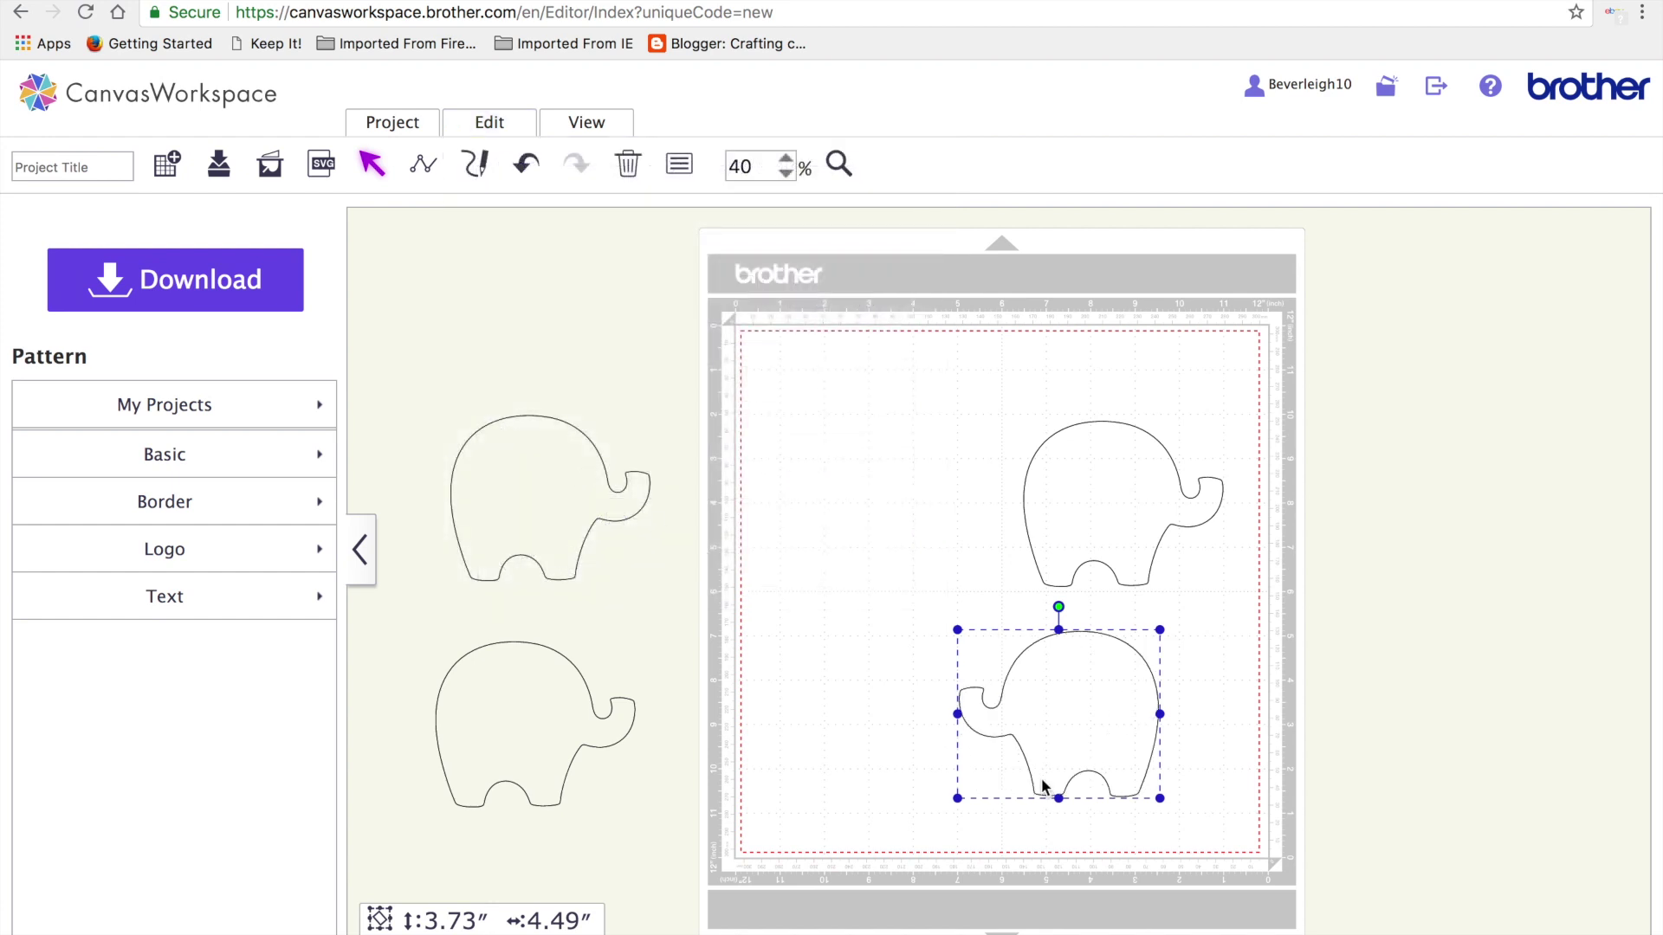
pyautogui.moveTo(1119, 738); pyautogui.dragTo(980, 532)
# Align the two back-to-back elephants on the mat by their top edges
pyautogui.moveTo(839, 372); pyautogui.dragTo(1315, 668)
pyautogui.click(488, 123)
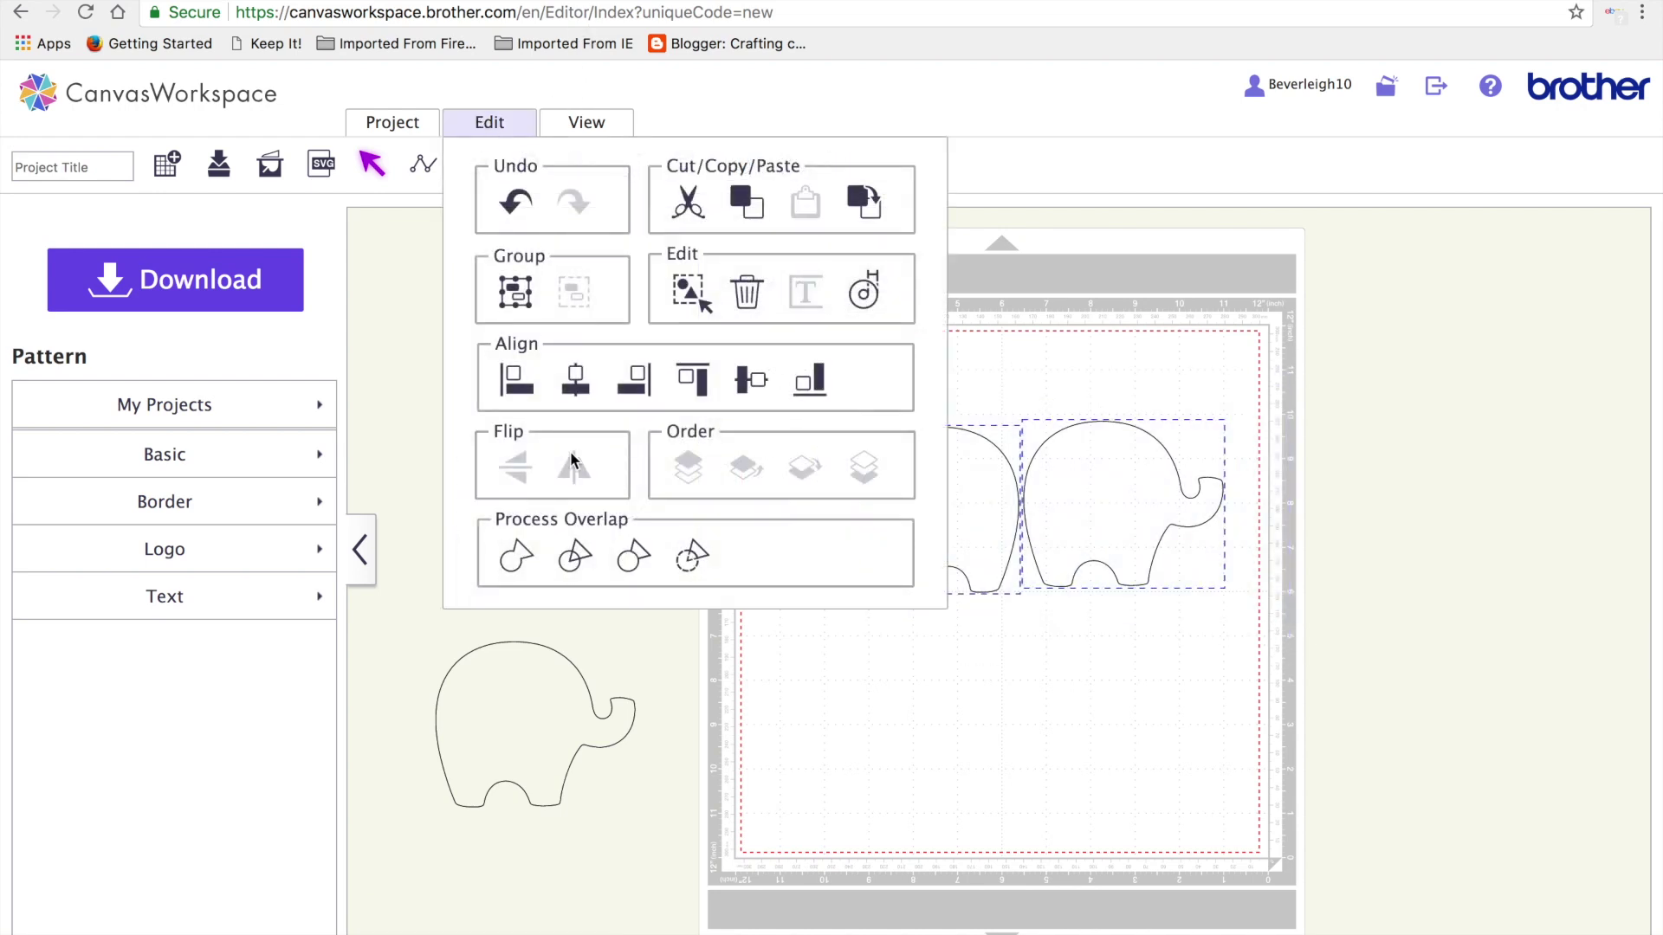
pyautogui.click(710, 383)
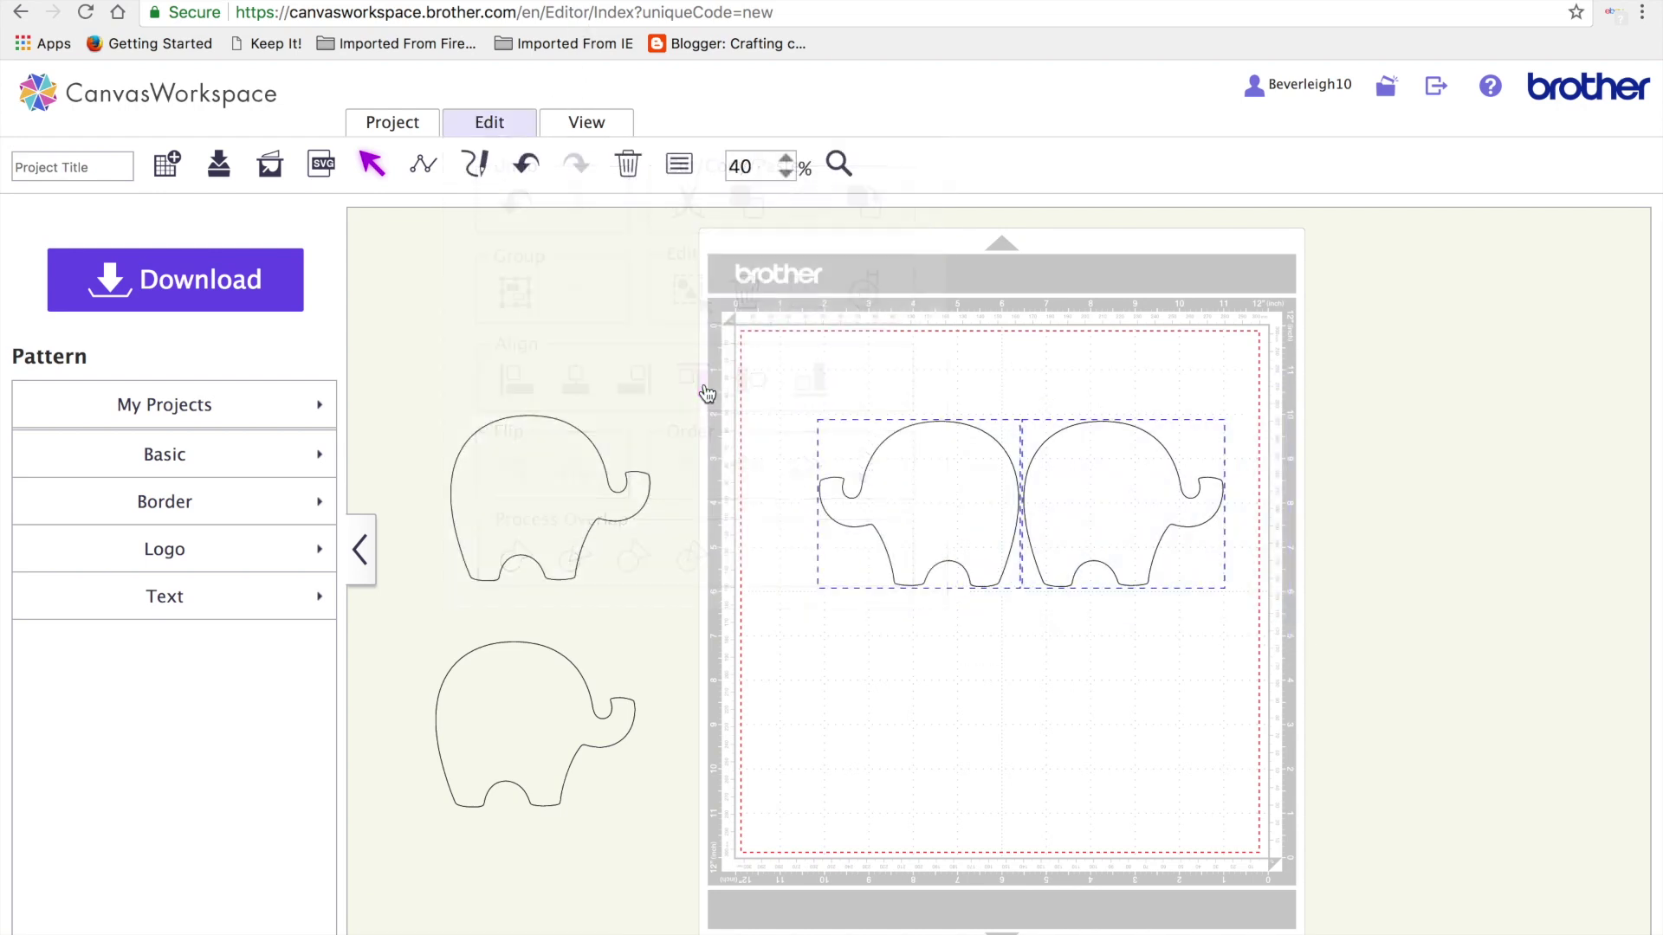
# Nudge the right-hand elephant left until its back slightly overlaps the flipped elephant's back
pyautogui.click(1075, 705)
pyautogui.click(1083, 503)
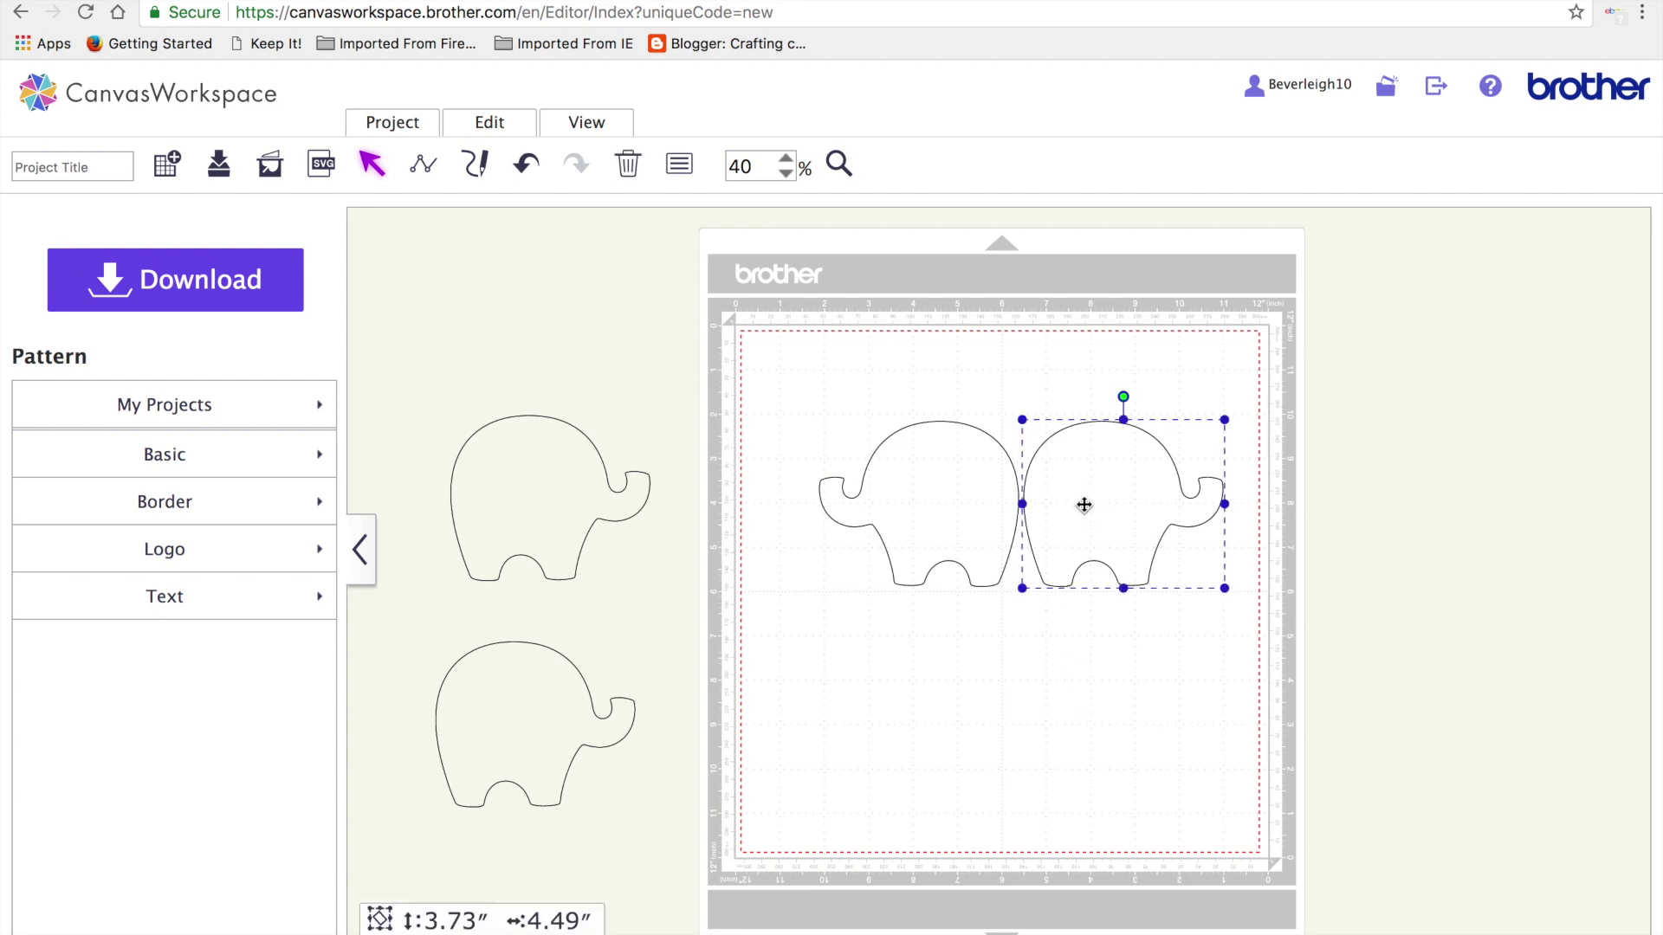
pyautogui.press('Left')
pyautogui.press('Left')
pyautogui.press('Left')
pyautogui.press('Left')
pyautogui.press('Left')
pyautogui.press('Left')
pyautogui.press('Left')
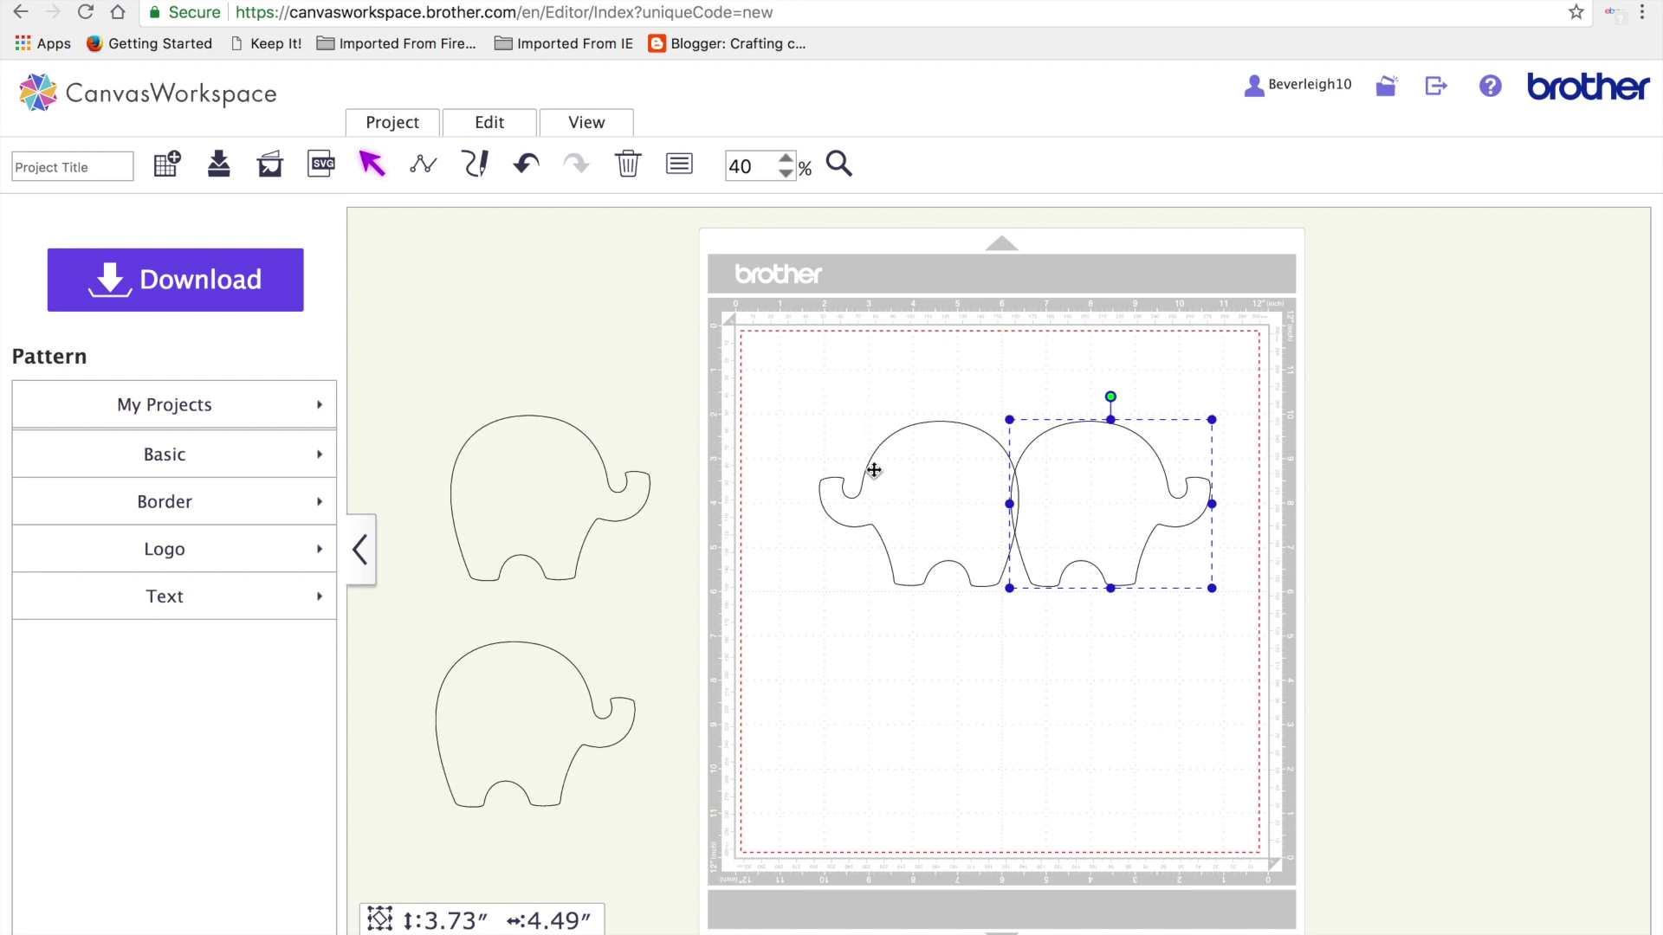
# Select both overlapping elephants and apply top alignment to them again
pyautogui.moveTo(783, 353); pyautogui.dragTo(1191, 606)
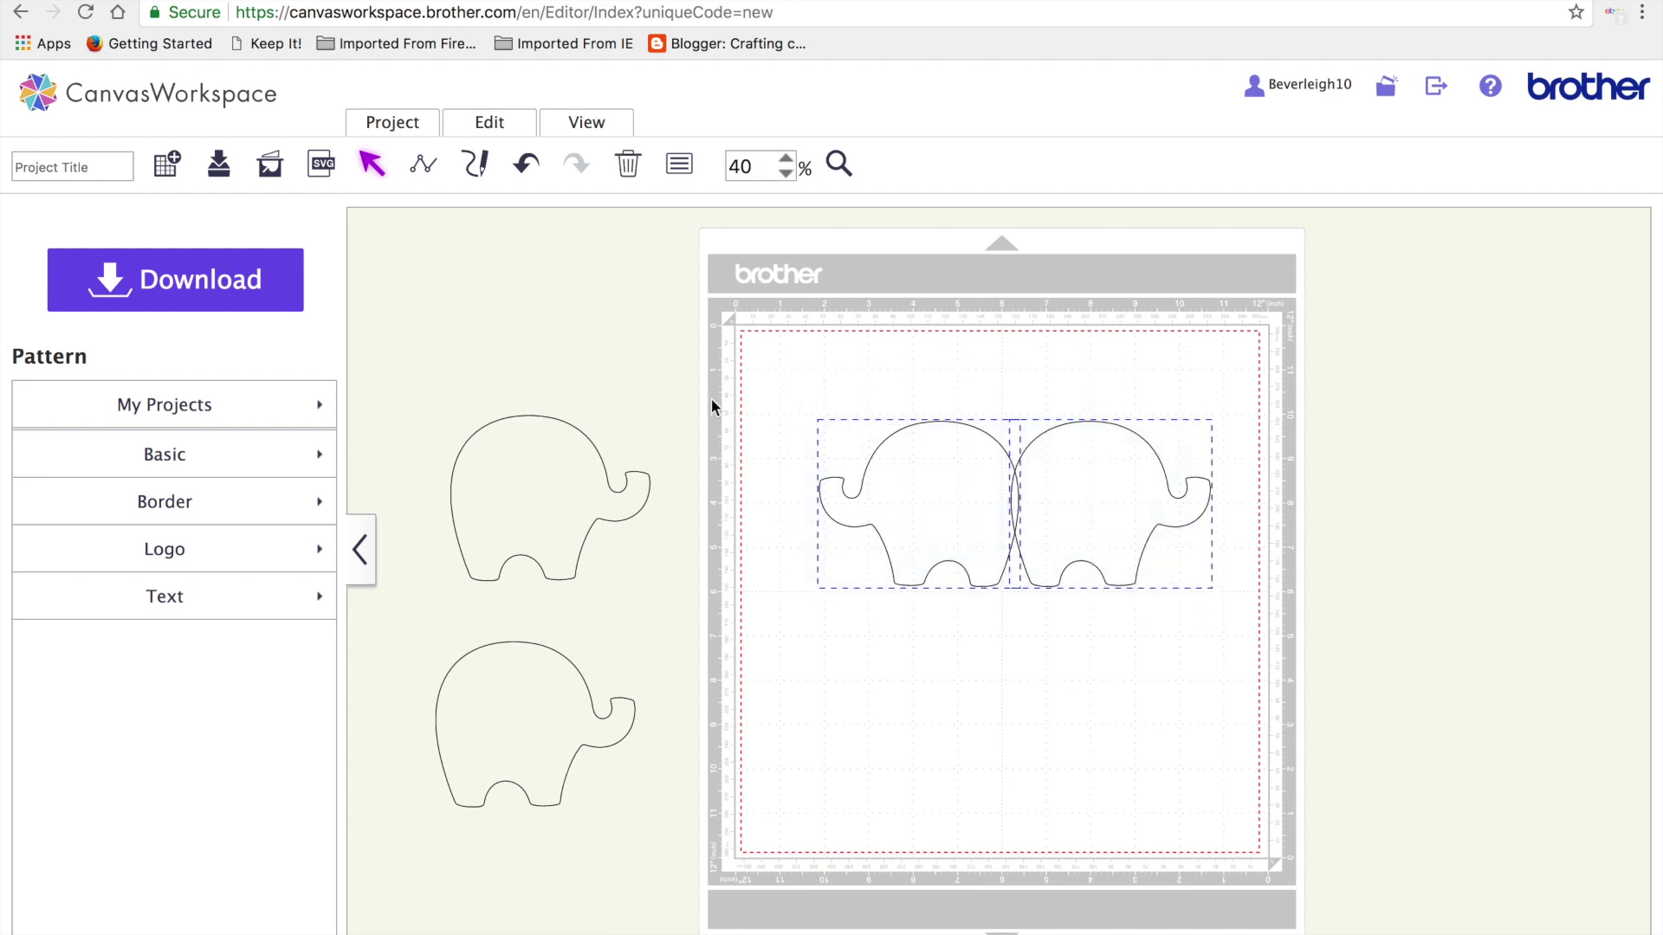
pyautogui.click(491, 128)
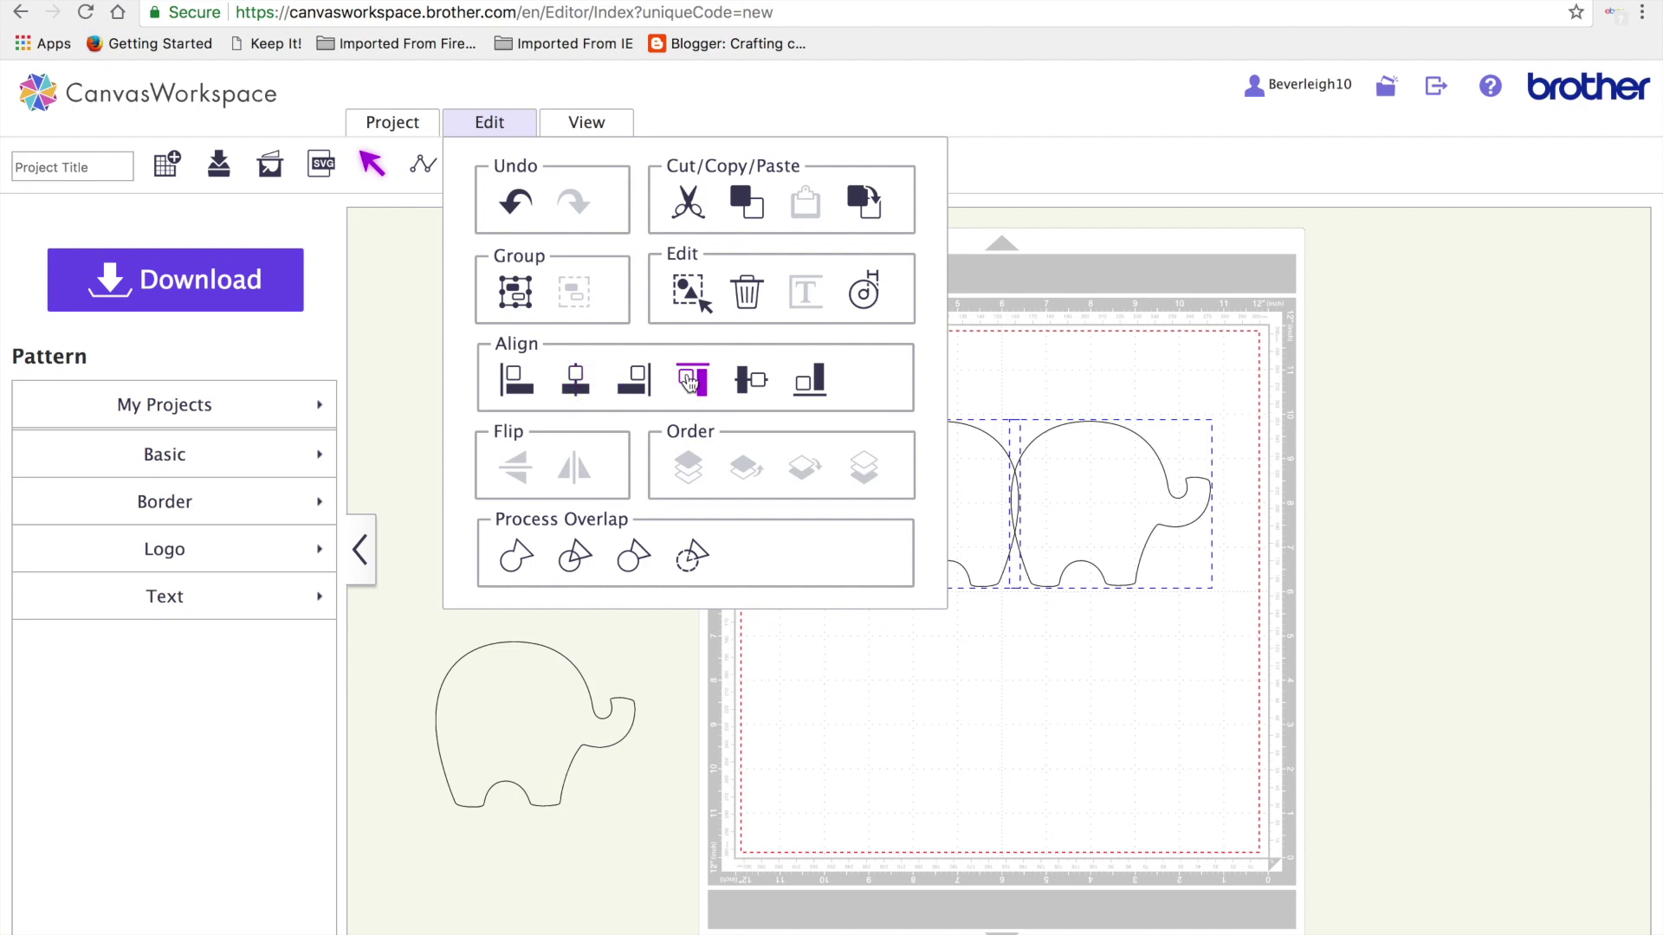
pyautogui.click(689, 381)
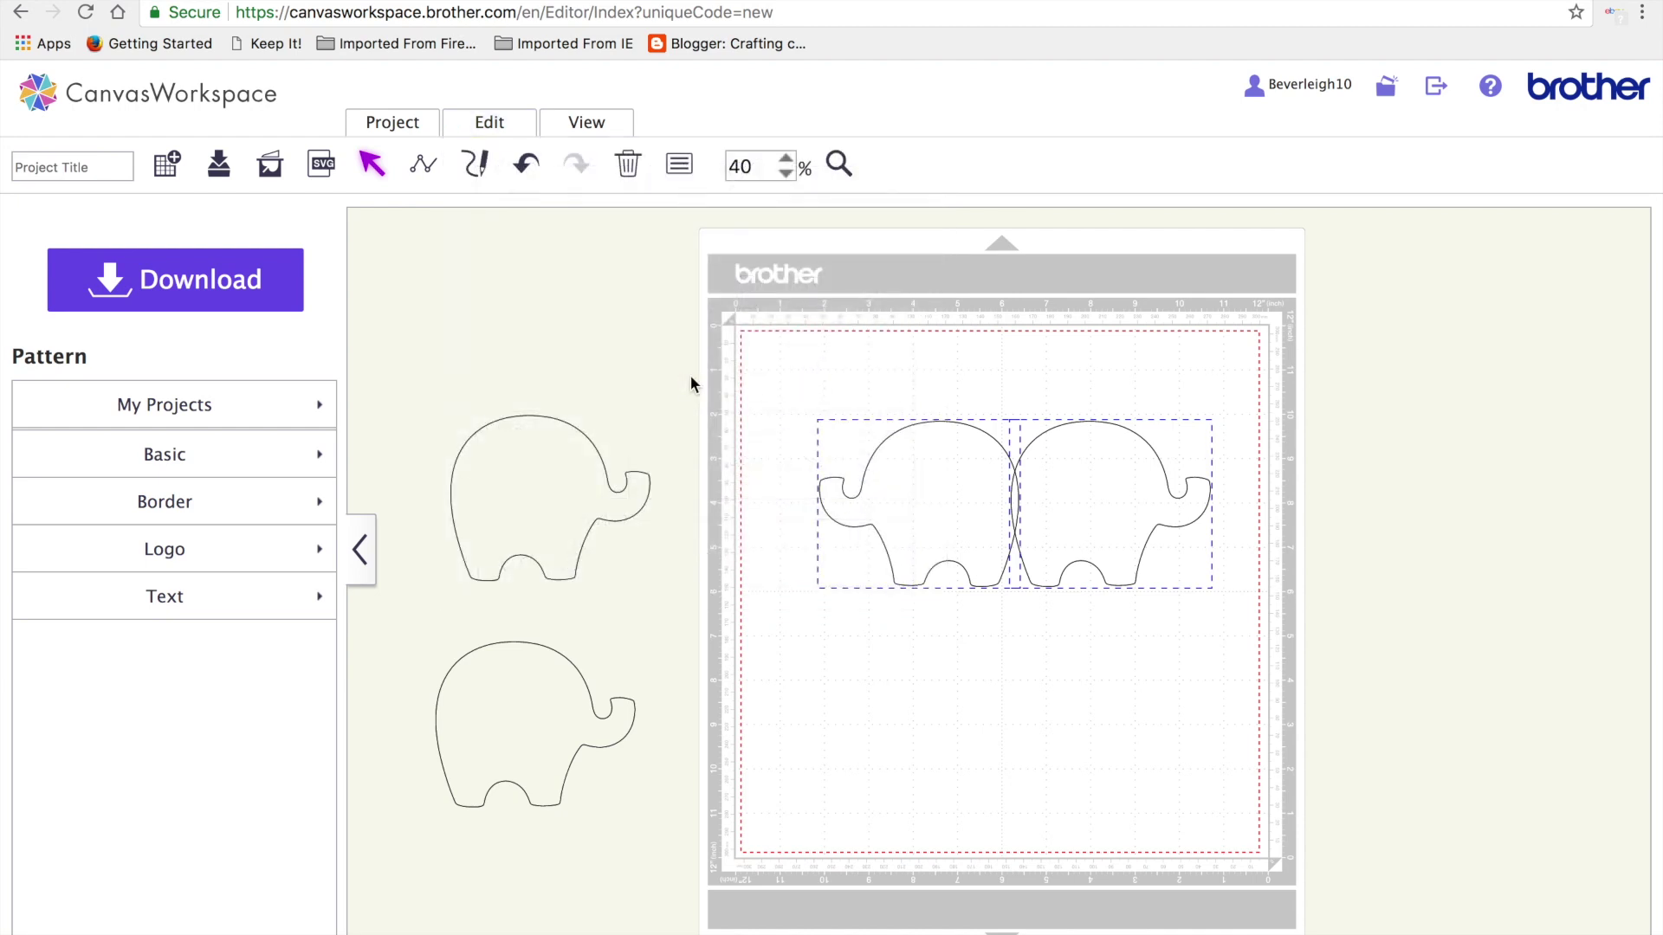
# Weld the two overlapping elephants into a single outline and move it up and to the left on the mat
pyautogui.click(488, 132)
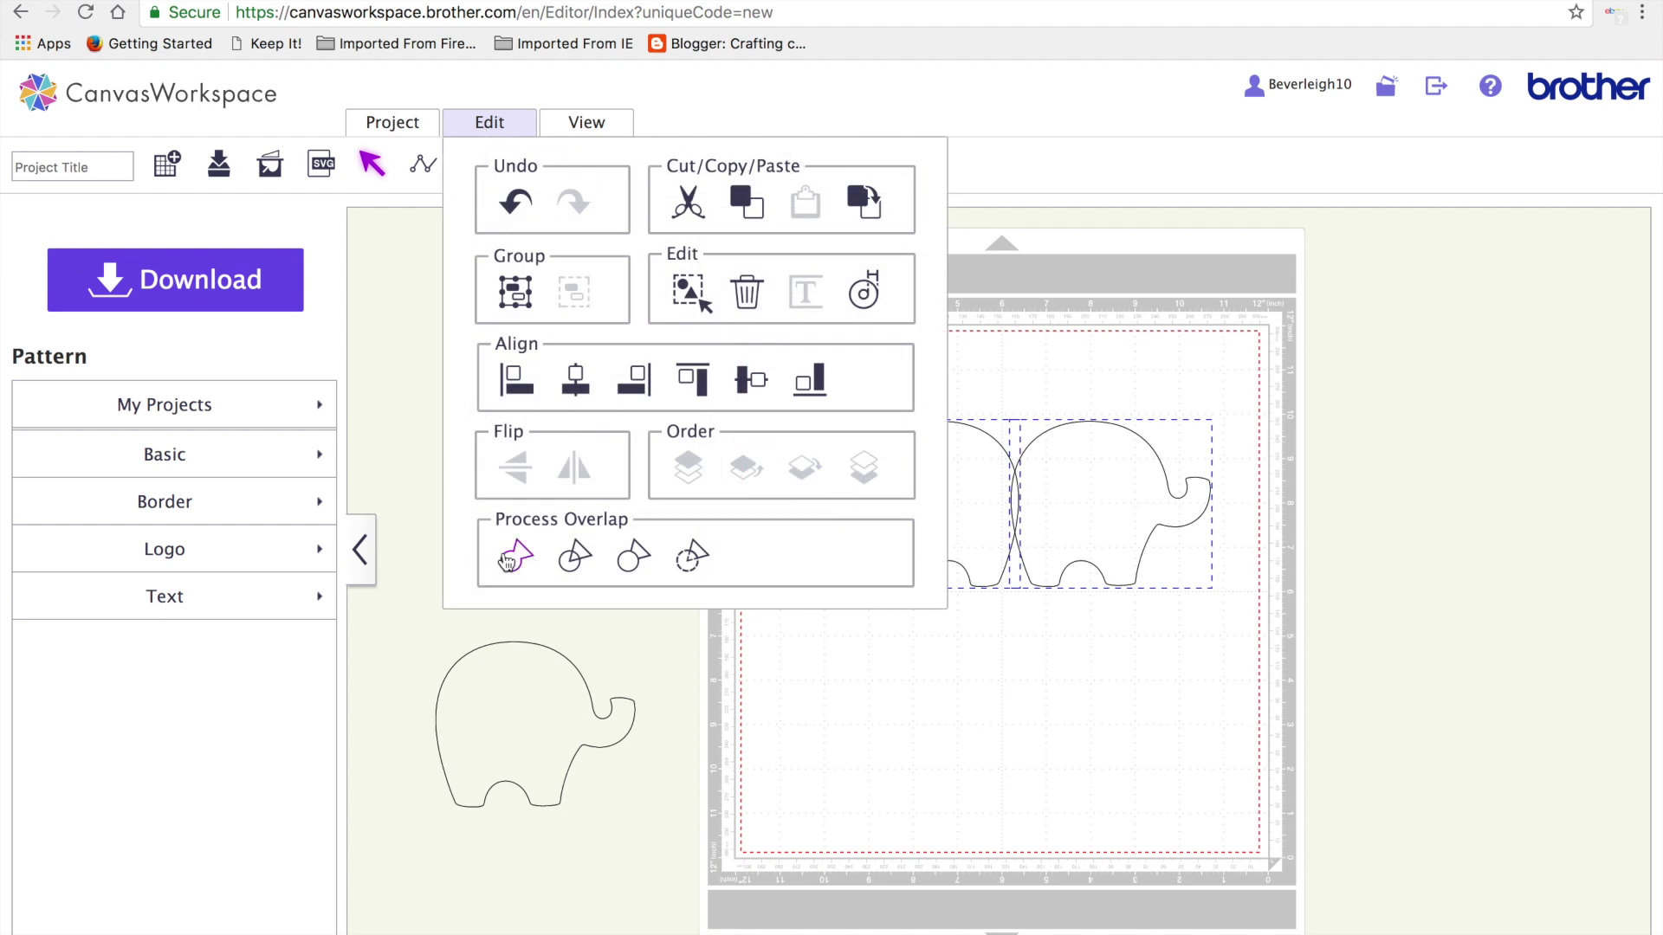
pyautogui.click(507, 559)
pyautogui.moveTo(935, 495); pyautogui.dragTo(892, 462)
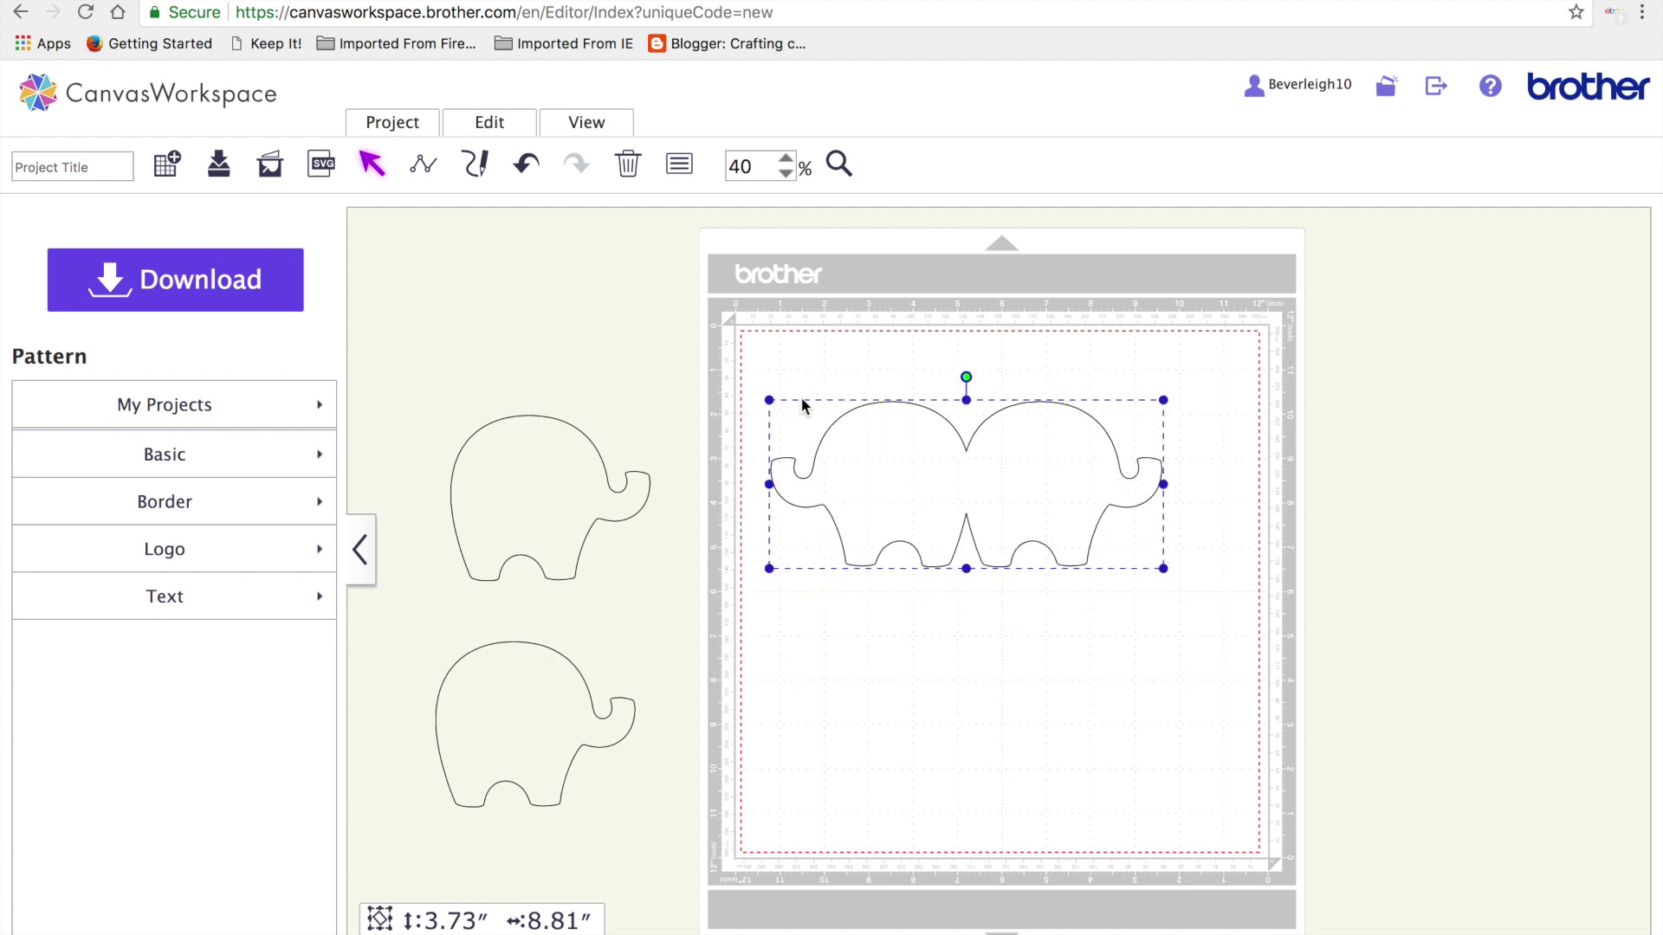
pyautogui.click(1022, 683)
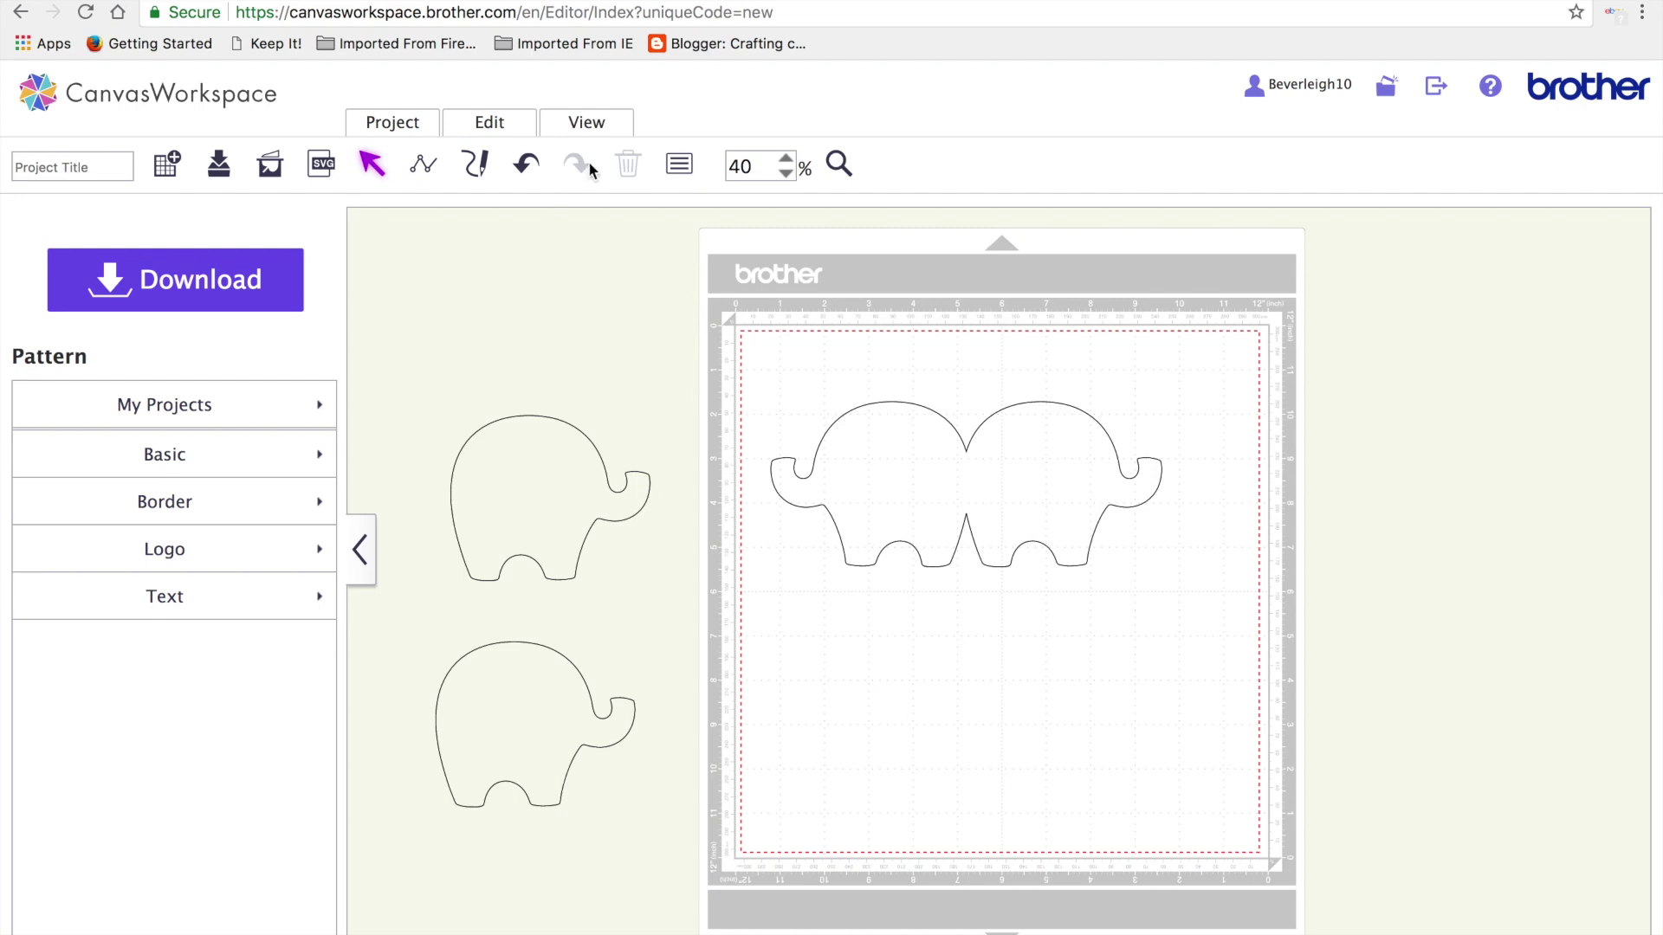
# Try a two-segment path from the upper notch between the joined elephants into the left elephant's body, and undo it
pyautogui.click(785, 158)
pyautogui.click(785, 158)
pyautogui.click(785, 158)
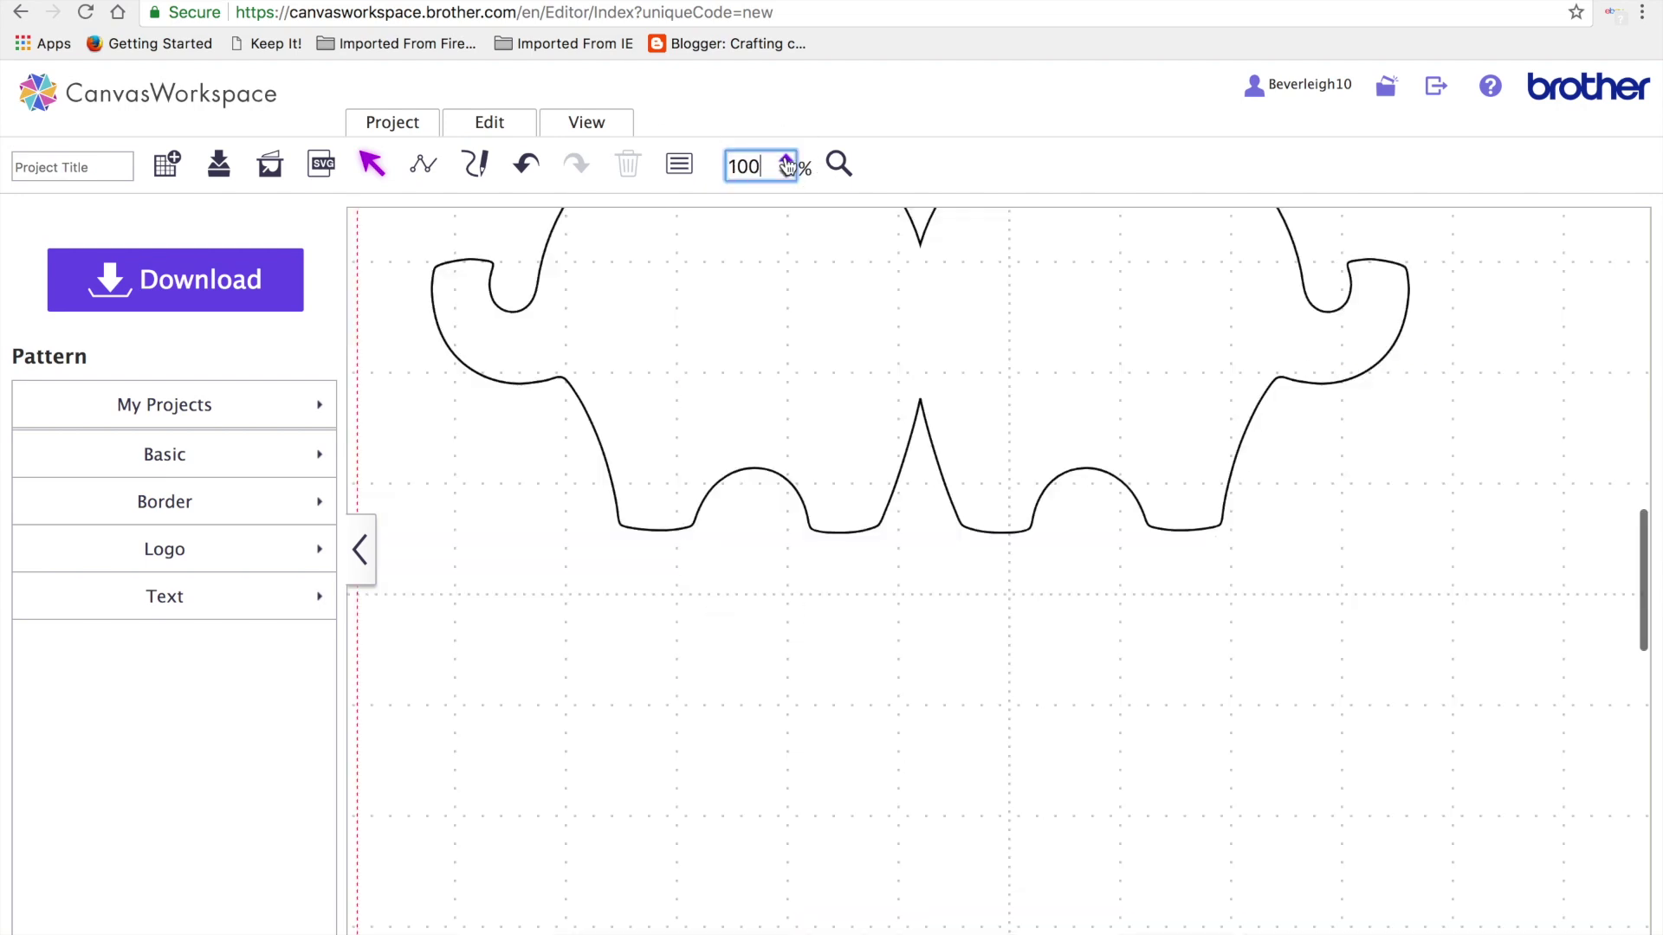
pyautogui.scroll(2, 814, 322)
pyautogui.click(376, 168)
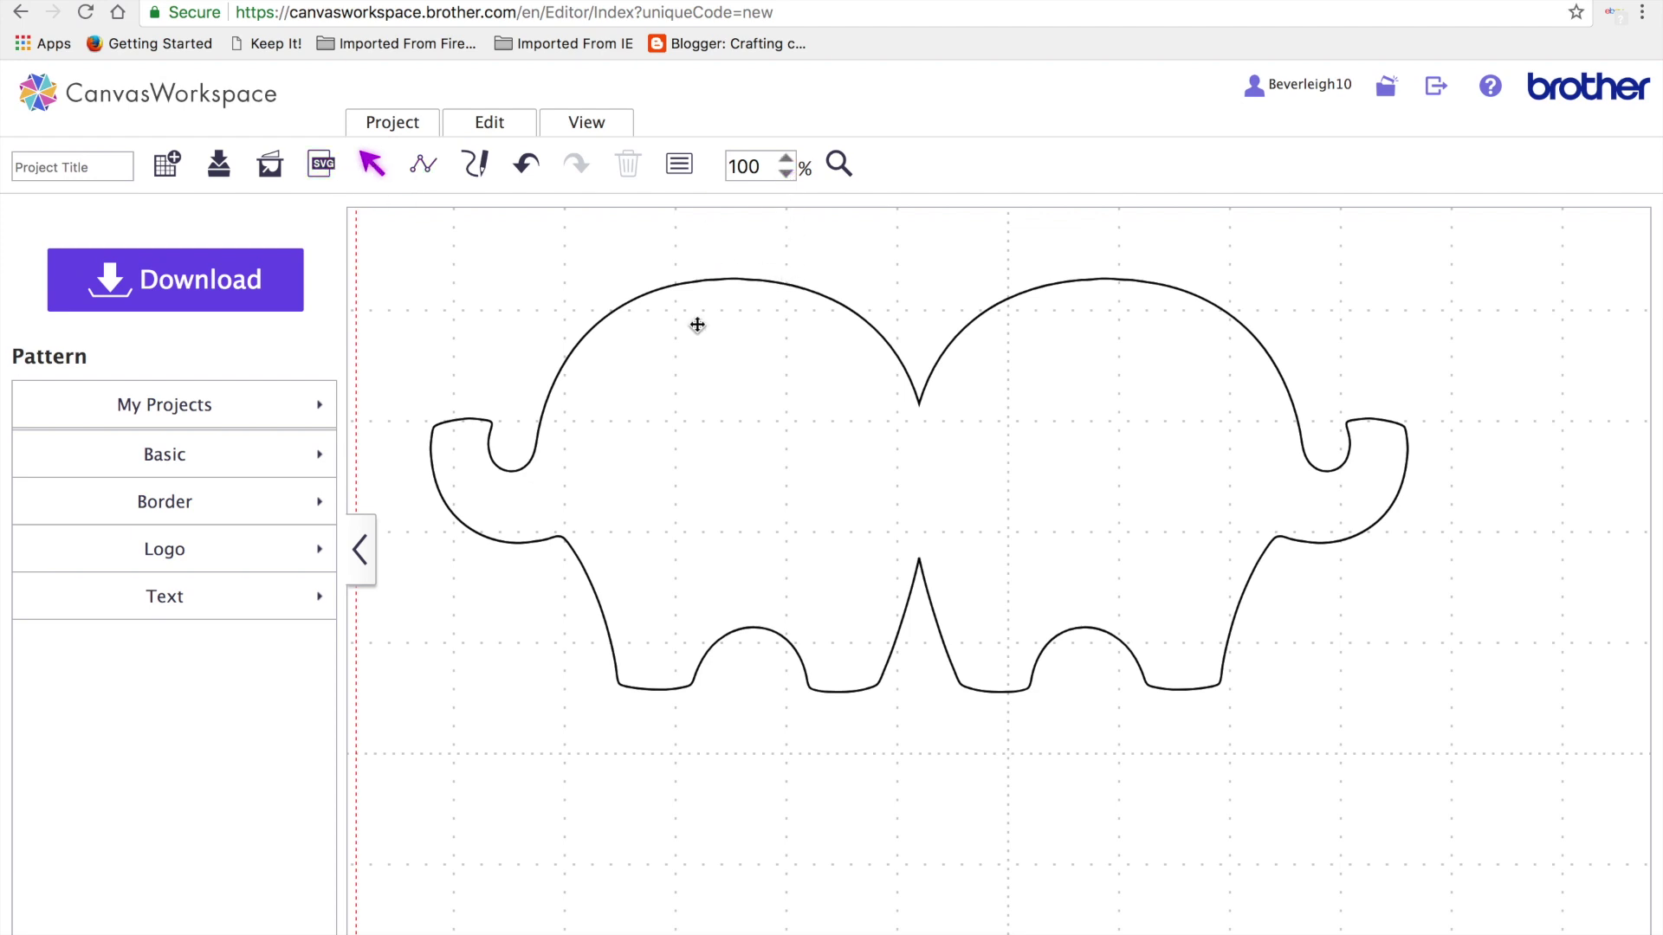
pyautogui.click(420, 174)
pyautogui.click(919, 404)
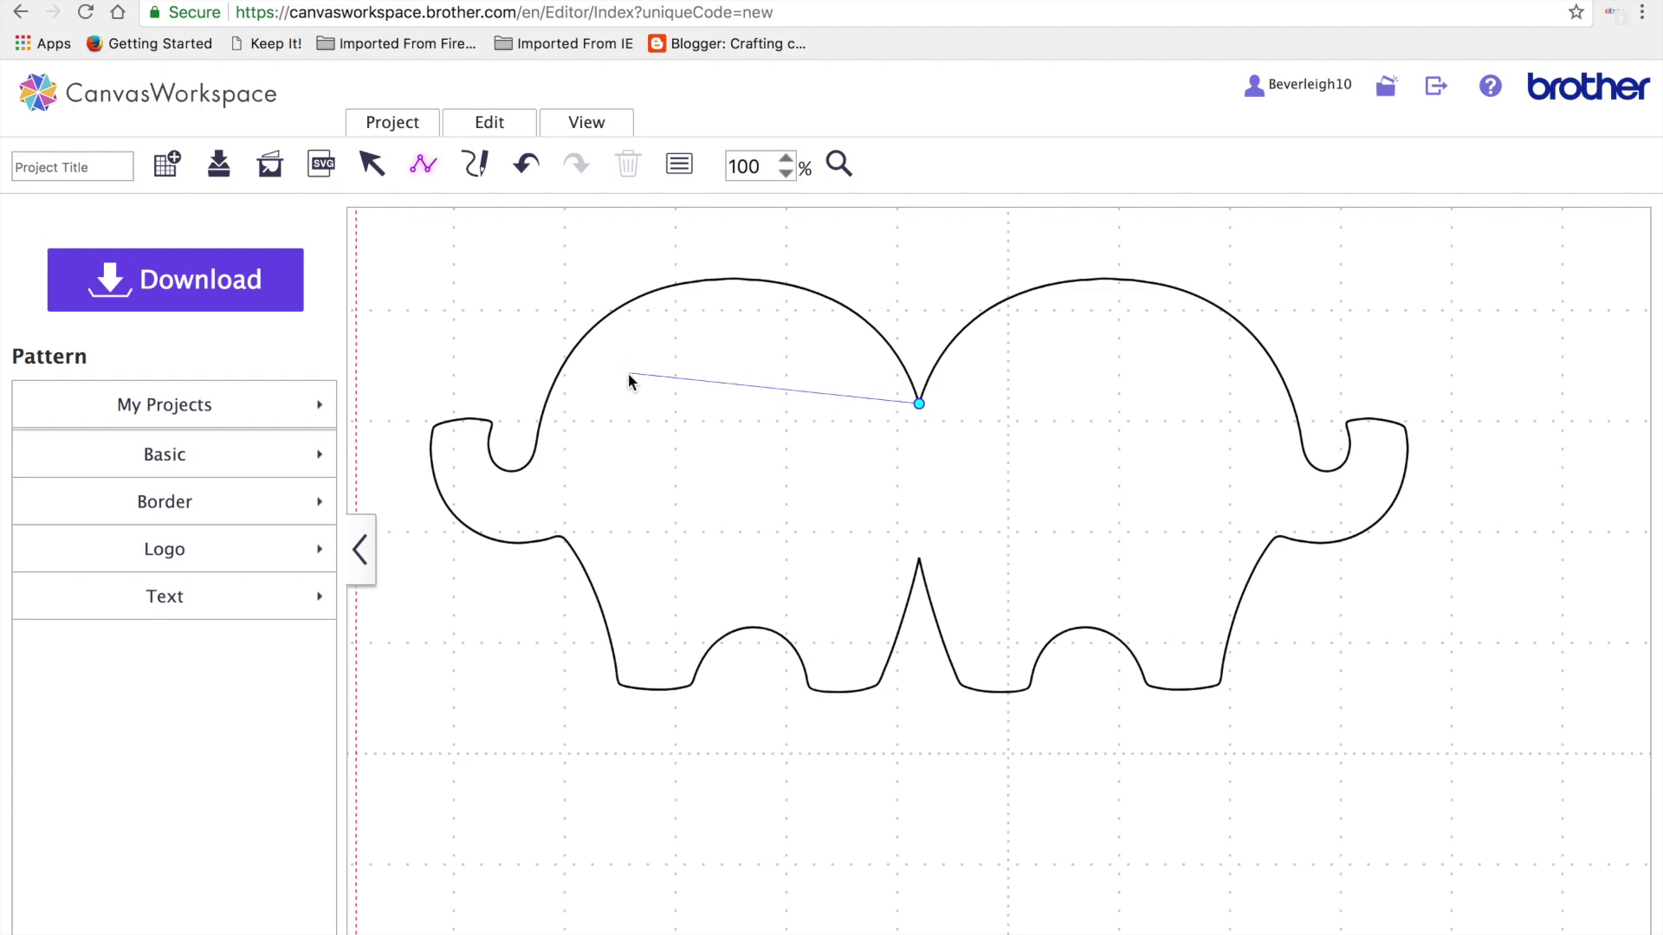
pyautogui.click(783, 440)
pyautogui.doubleClick(731, 446)
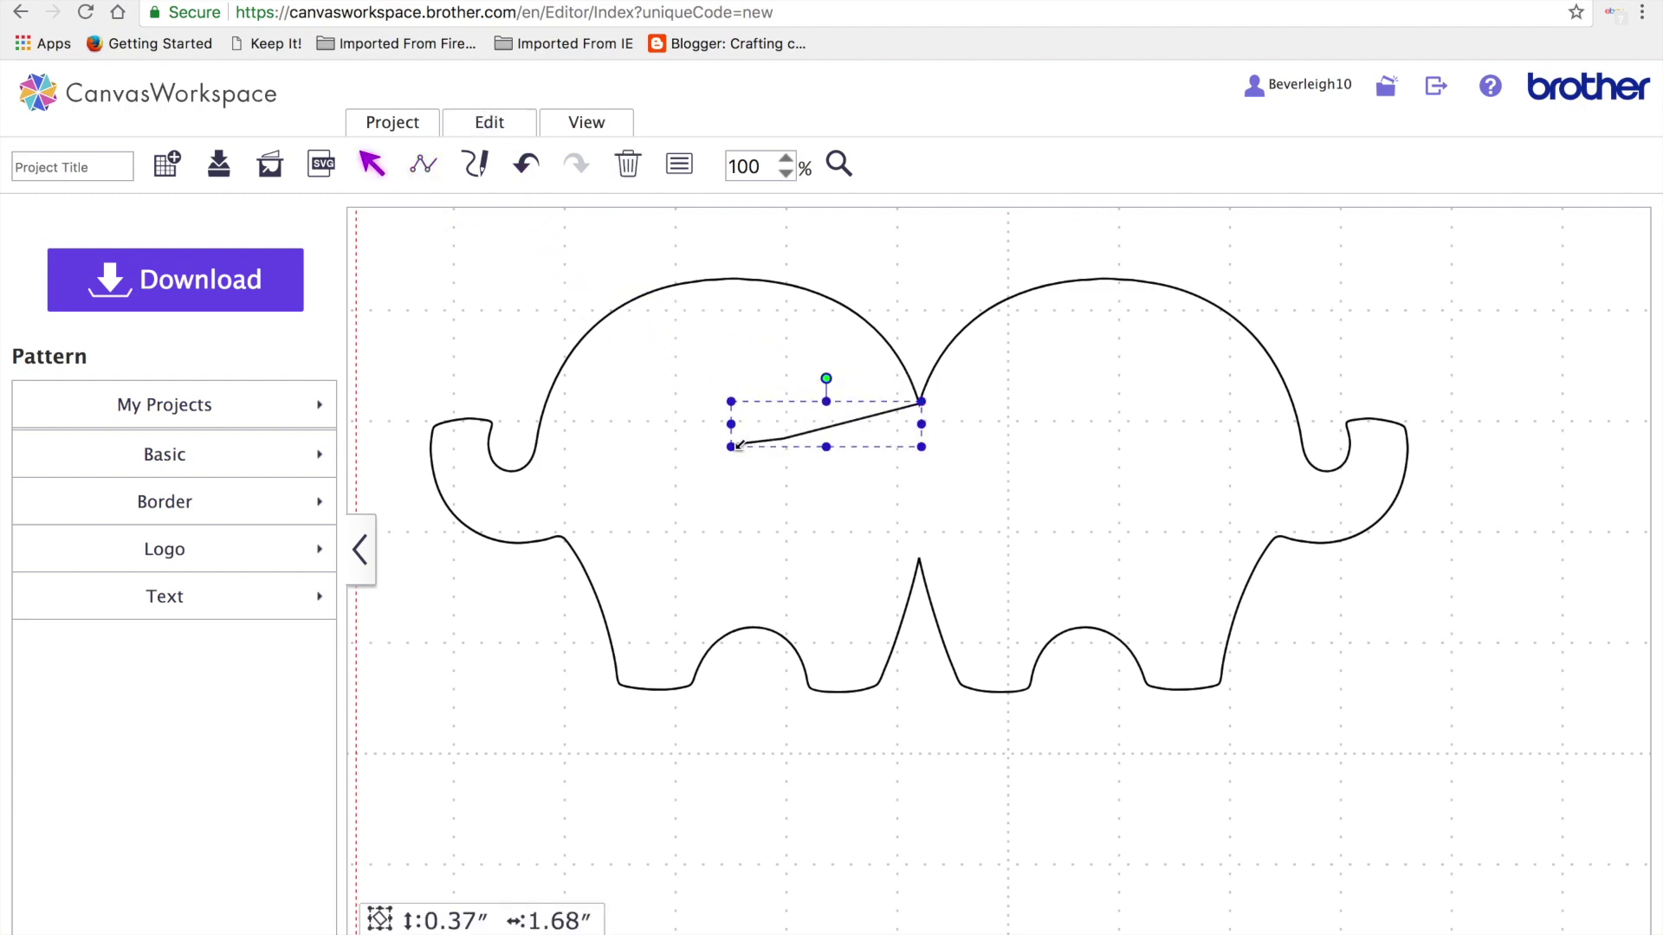
pyautogui.click(526, 167)
# Draw a straight vertical path about 1.39" long from the upper notch to the lower notch between the joined elephants
pyautogui.click(416, 173)
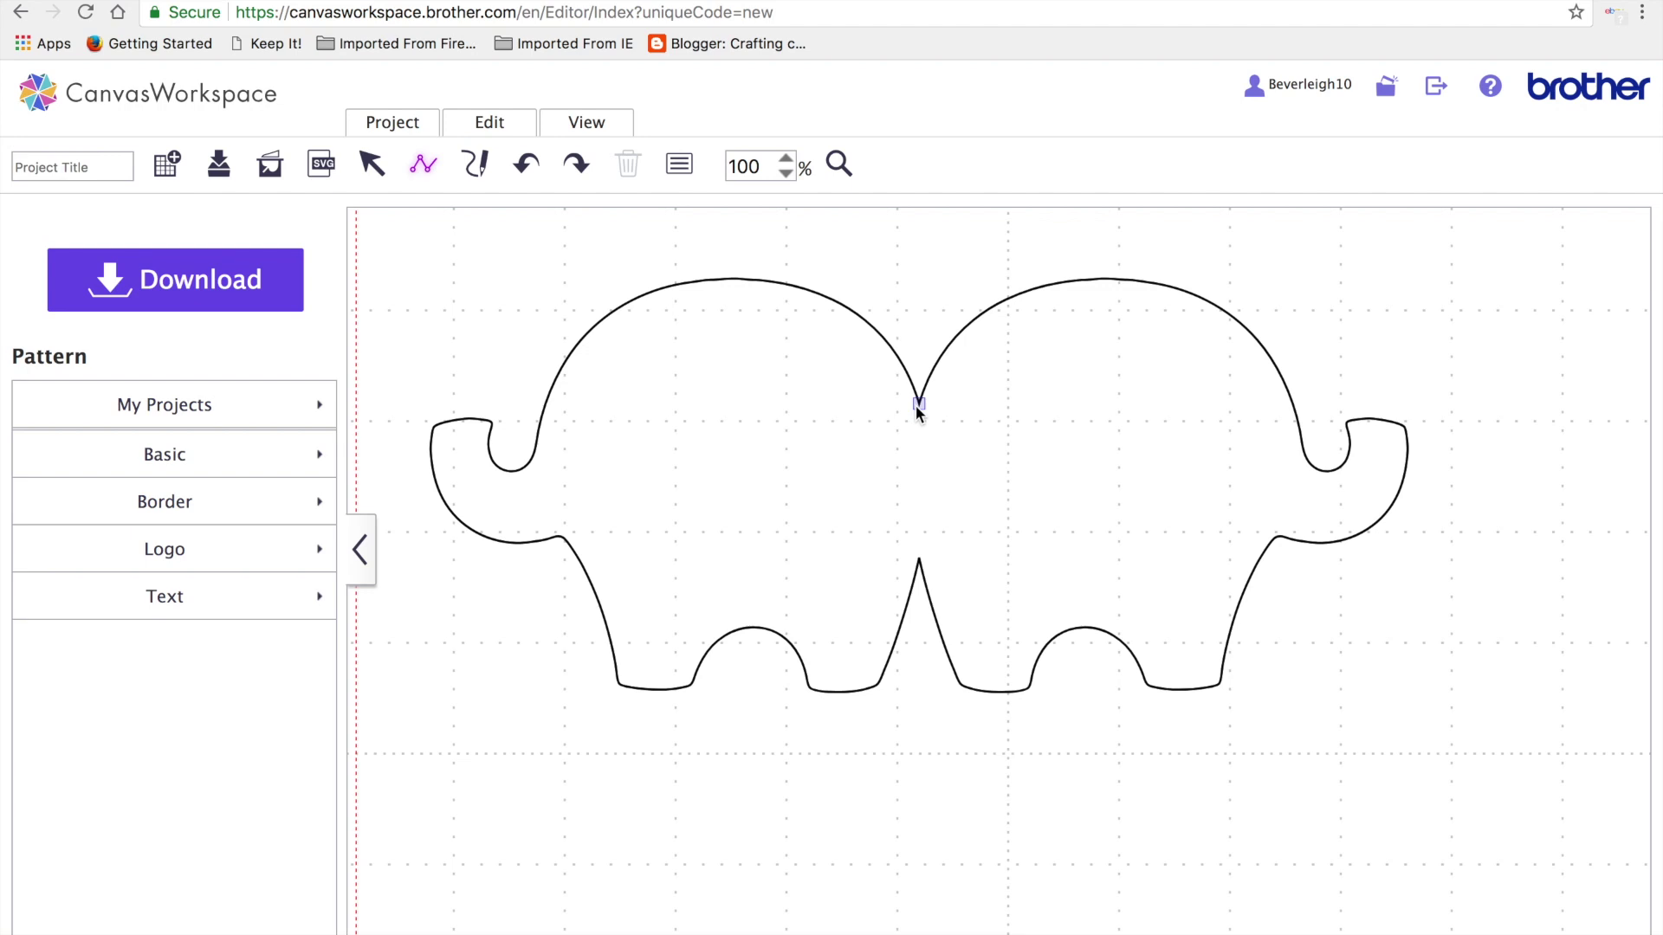
pyautogui.moveTo(919, 414); pyautogui.dragTo(920, 471)
pyautogui.moveTo(918, 556); pyautogui.dragTo(920, 562)
pyautogui.moveTo(920, 561); pyautogui.dragTo(919, 559)
pyautogui.click(919, 559)
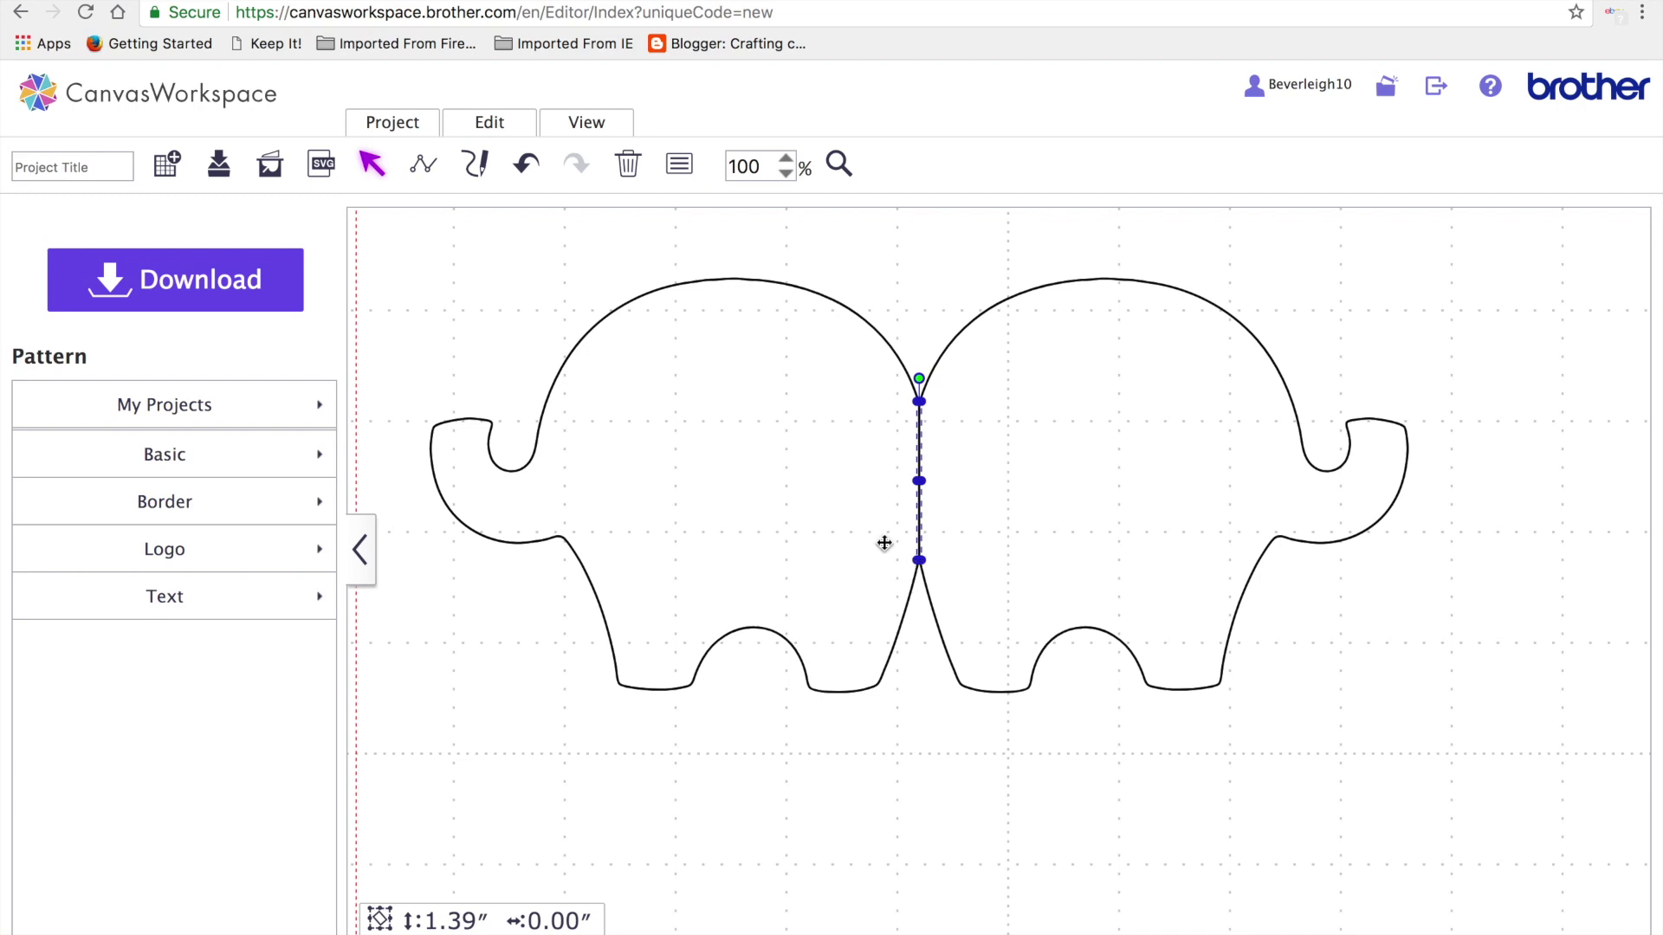
# Set the vertical centre line to Cutting Line with the widely spaced short-dash pattern, and close its properties
pyautogui.click(684, 170)
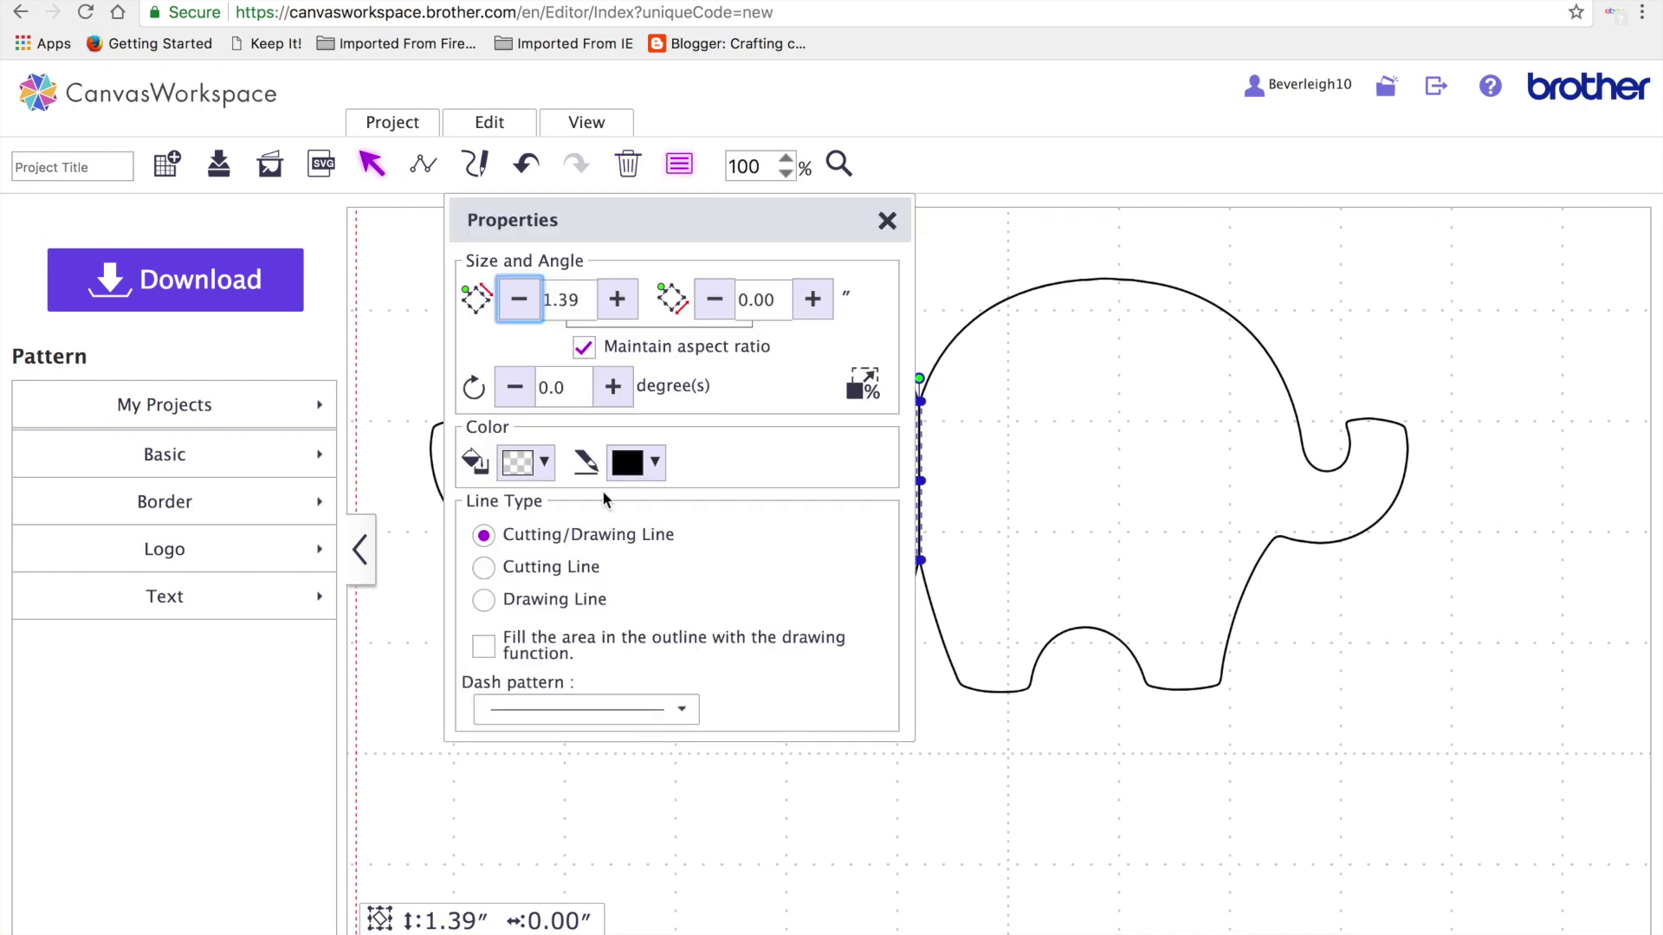
pyautogui.click(578, 575)
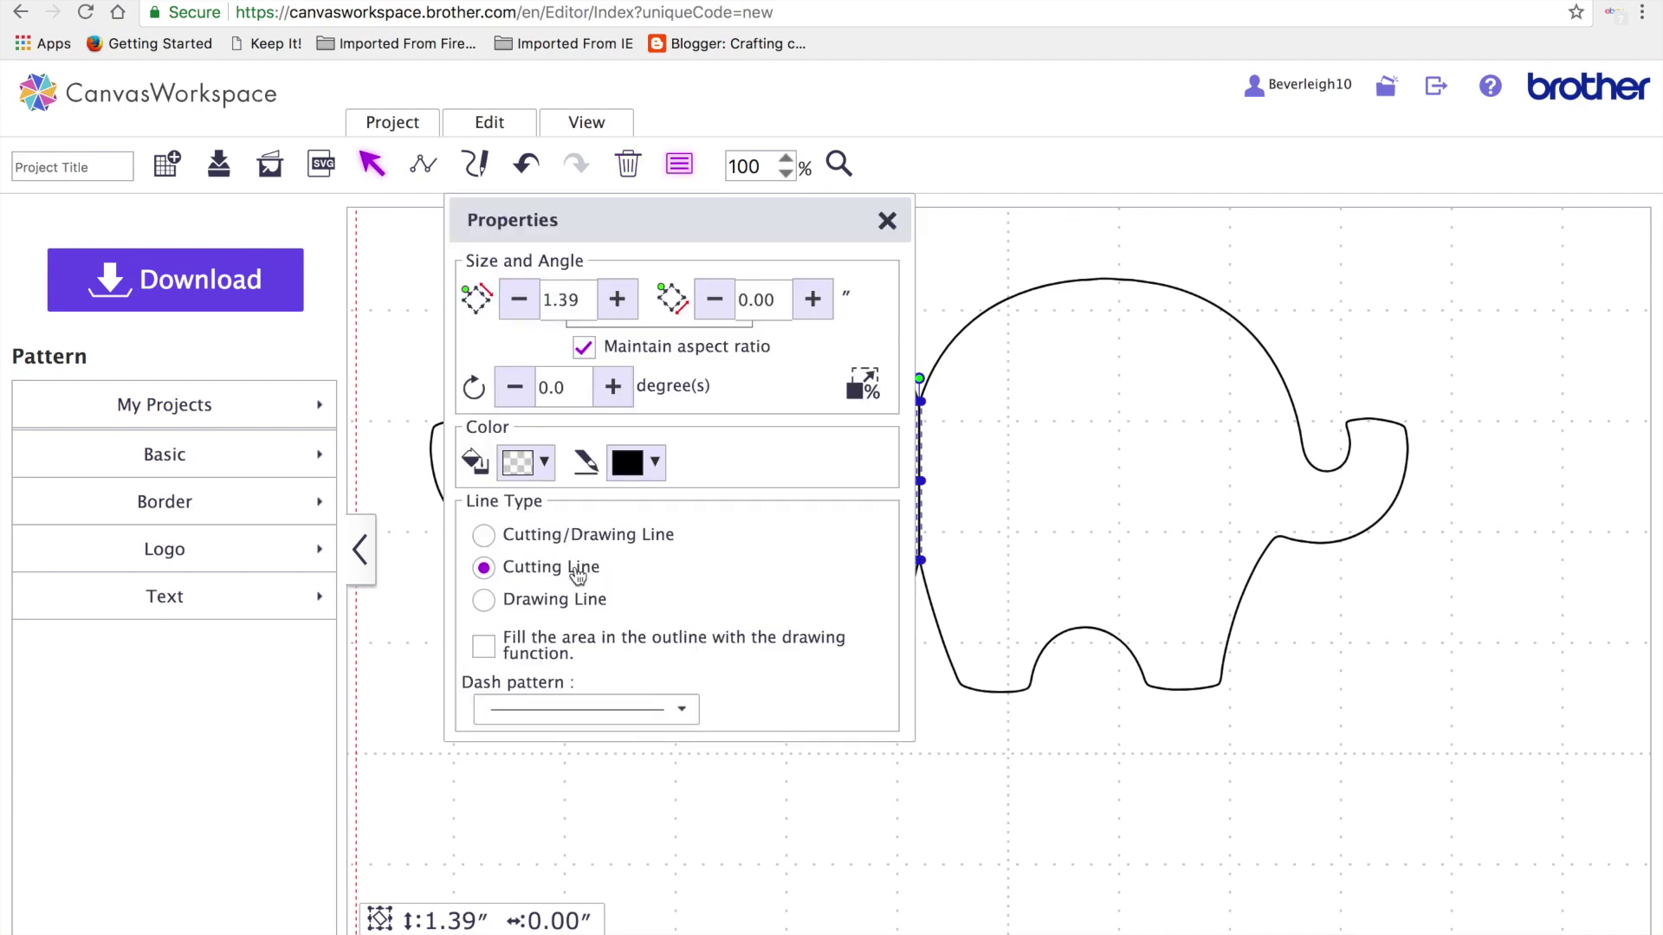
pyautogui.click(684, 708)
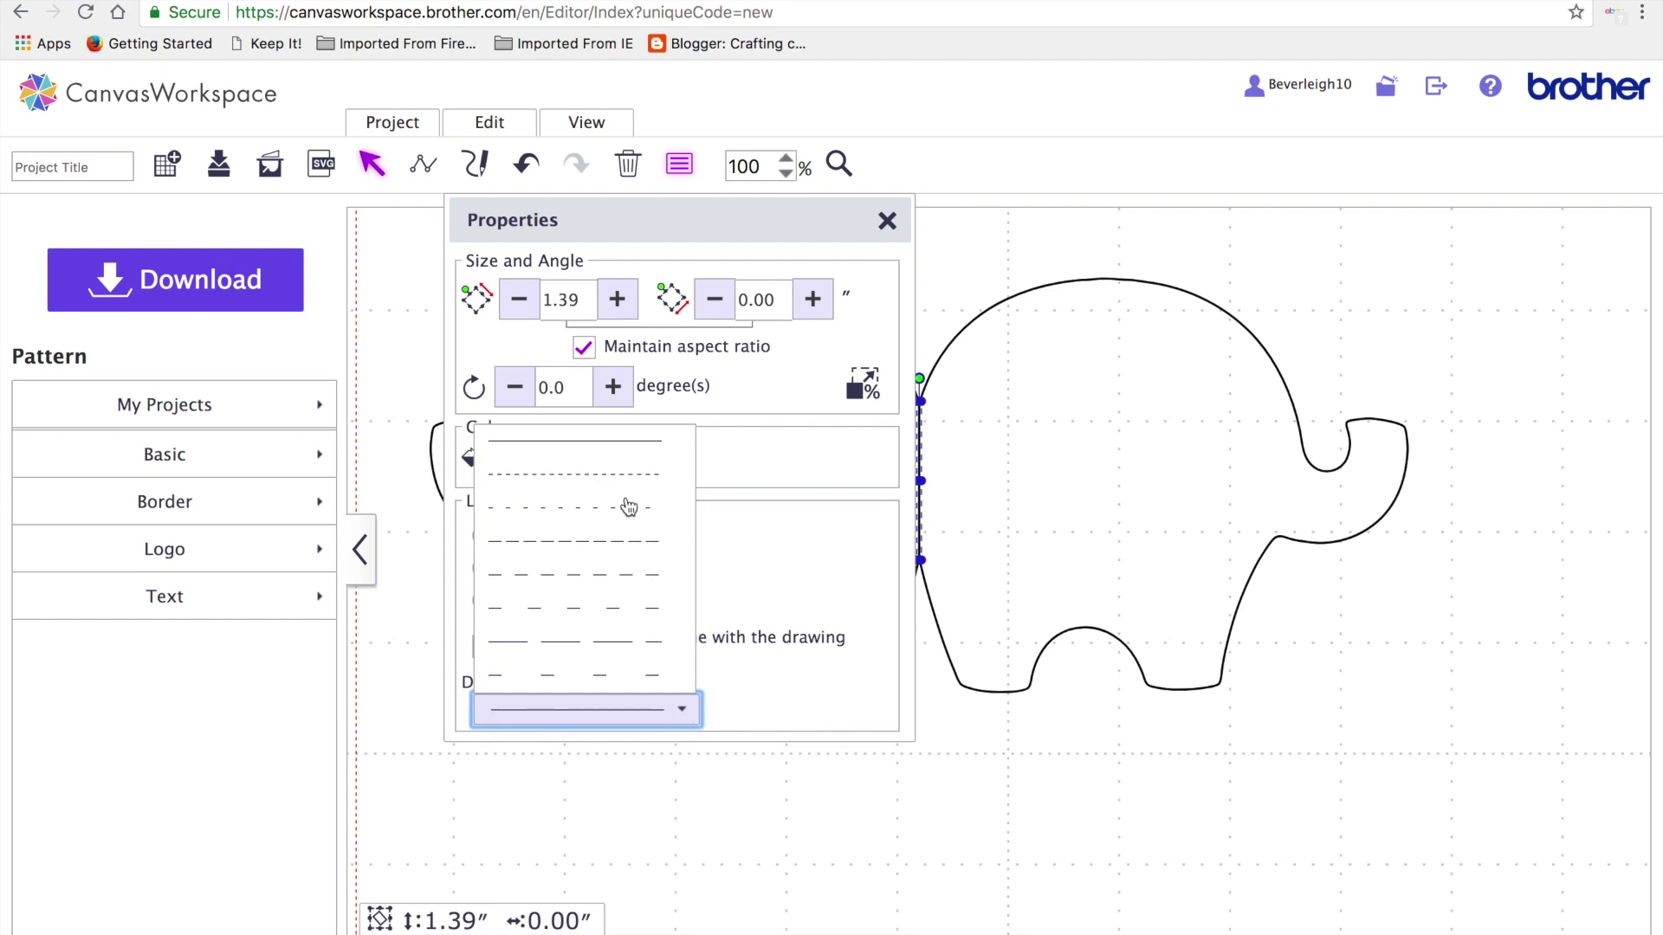
pyautogui.click(628, 507)
pyautogui.click(979, 773)
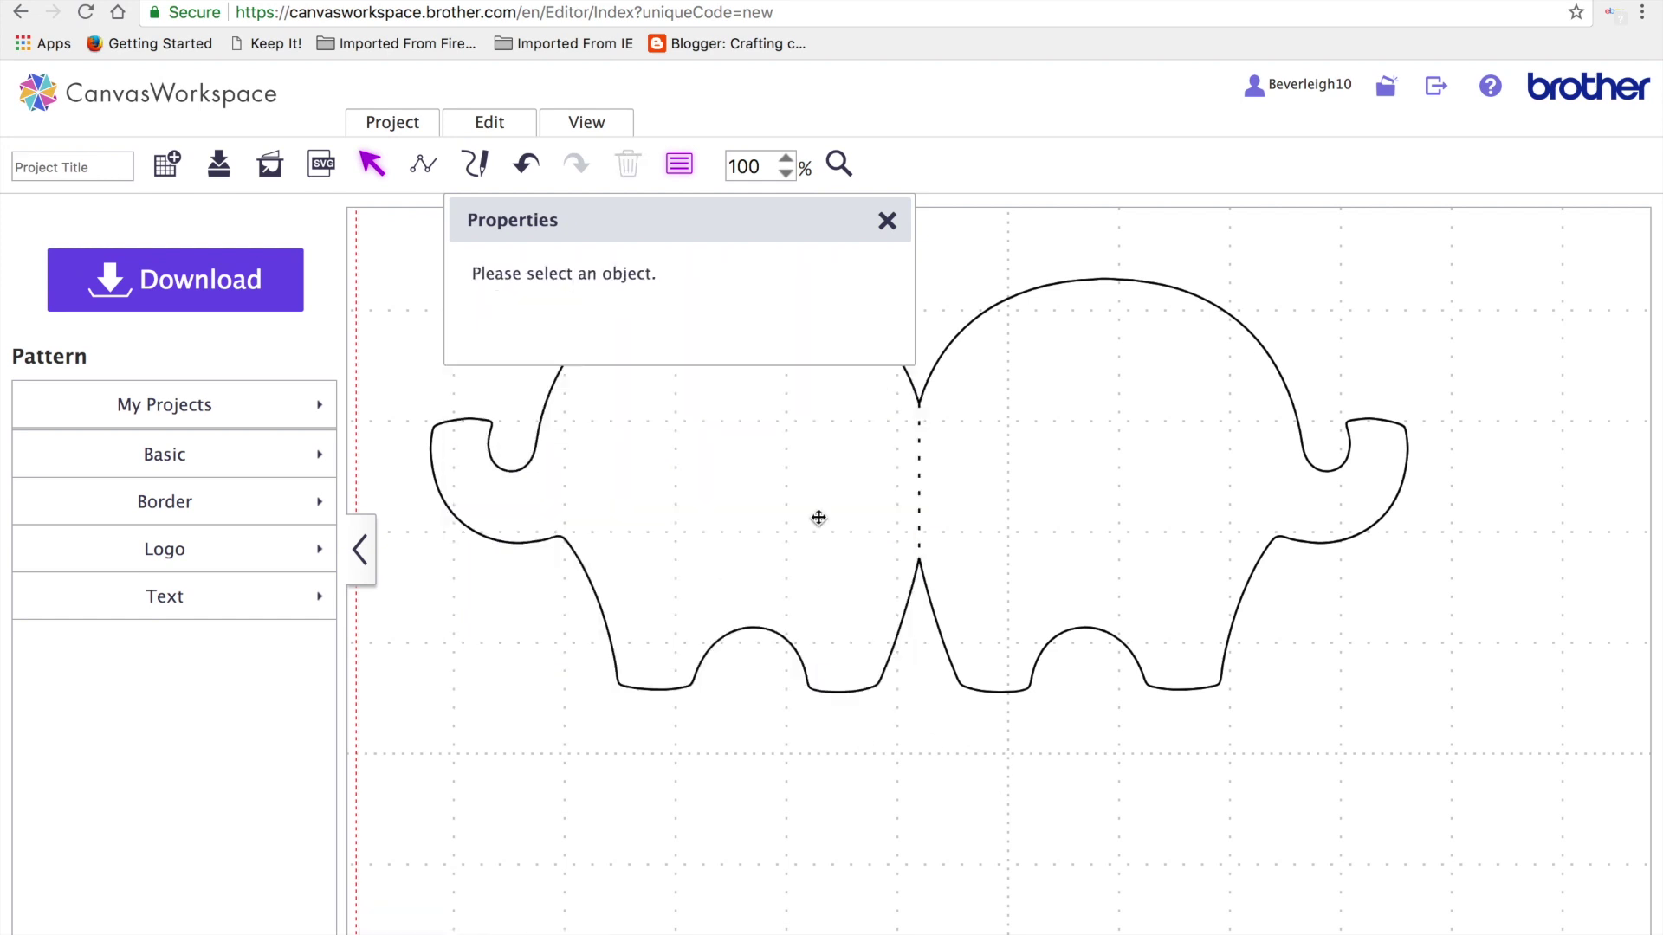
pyautogui.click(887, 221)
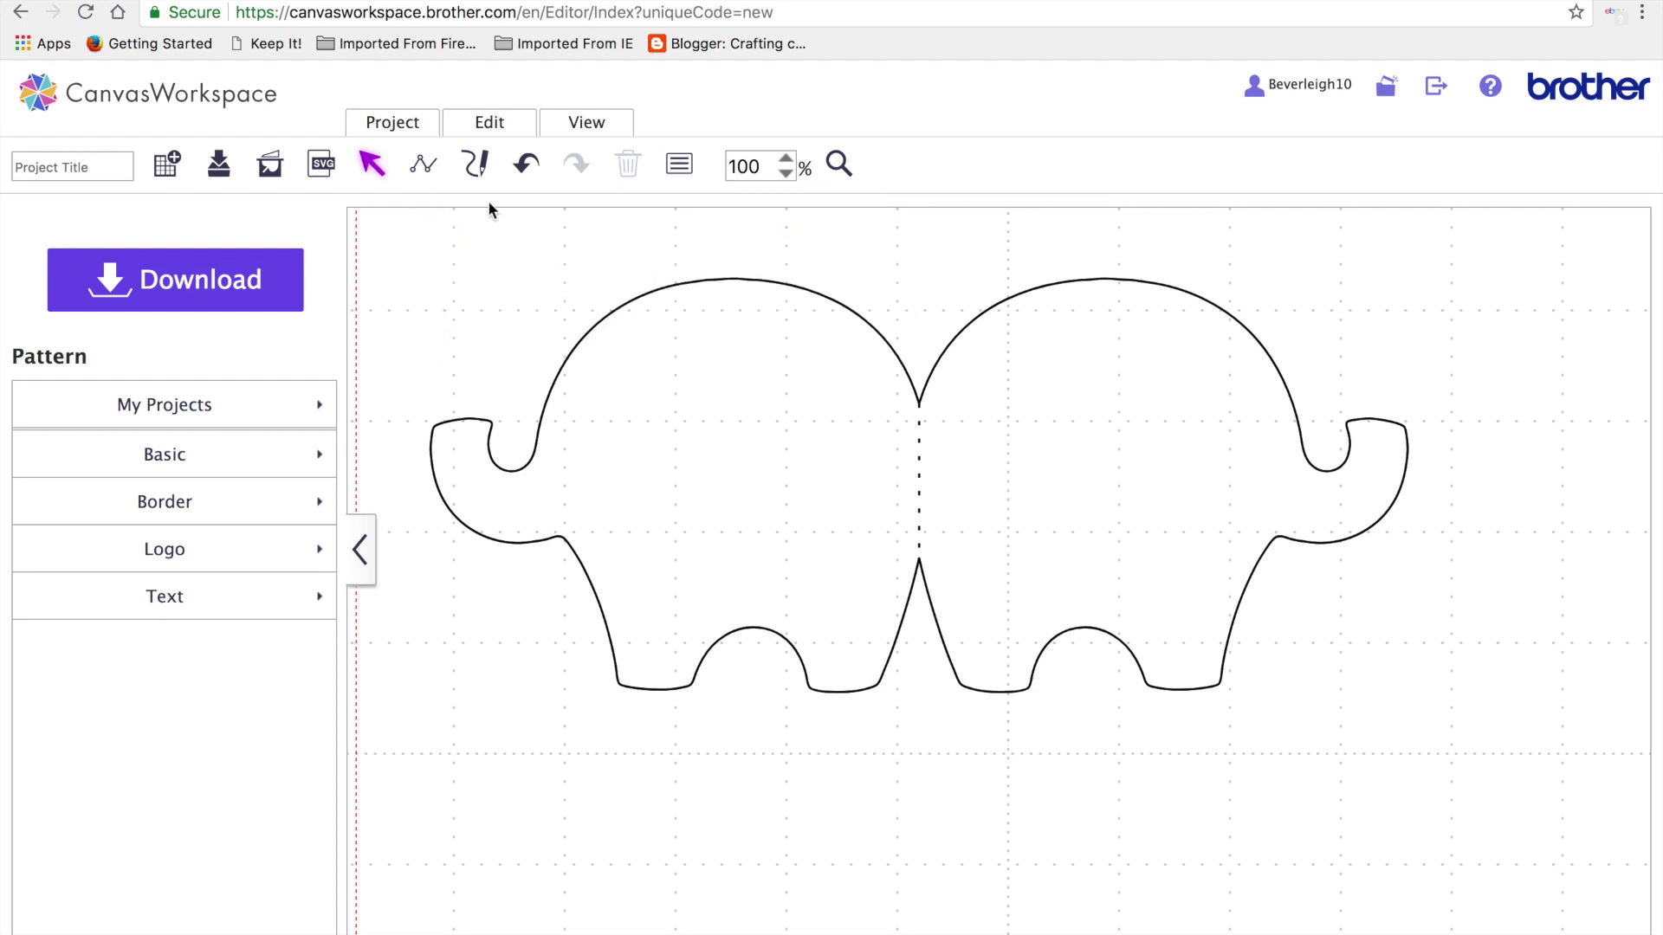
# Group the joined elephant outline with its dashed fold line and deselect the result
pyautogui.moveTo(454, 251); pyautogui.dragTo(1405, 623)
pyautogui.click(487, 122)
pyautogui.click(504, 284)
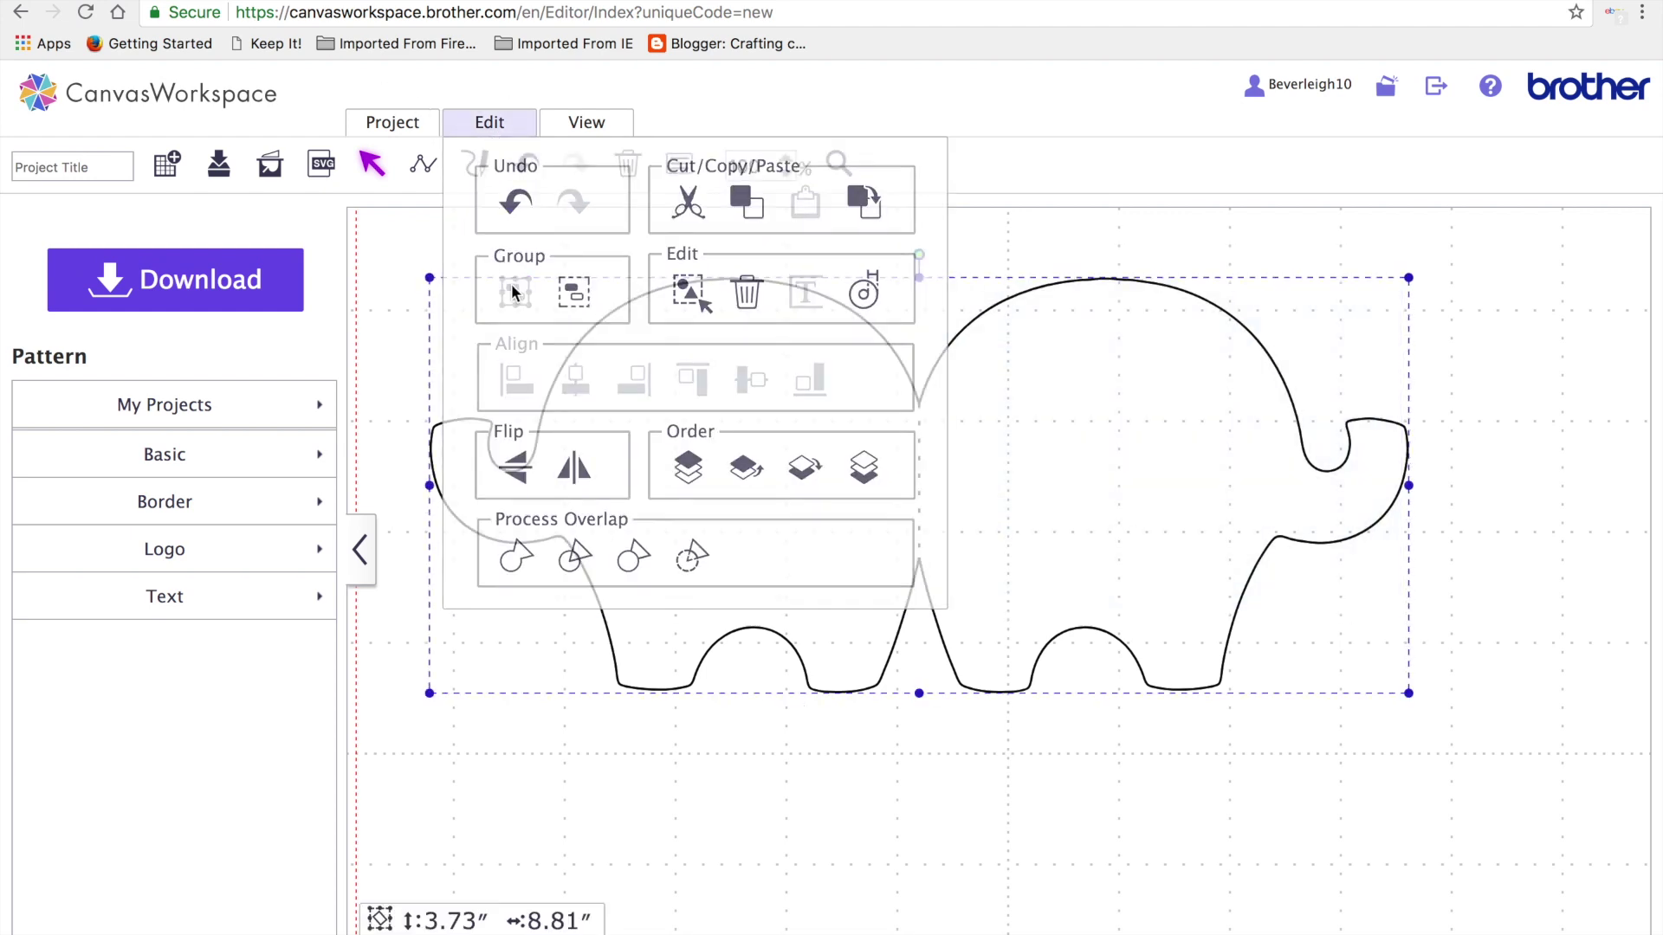
pyautogui.click(727, 865)
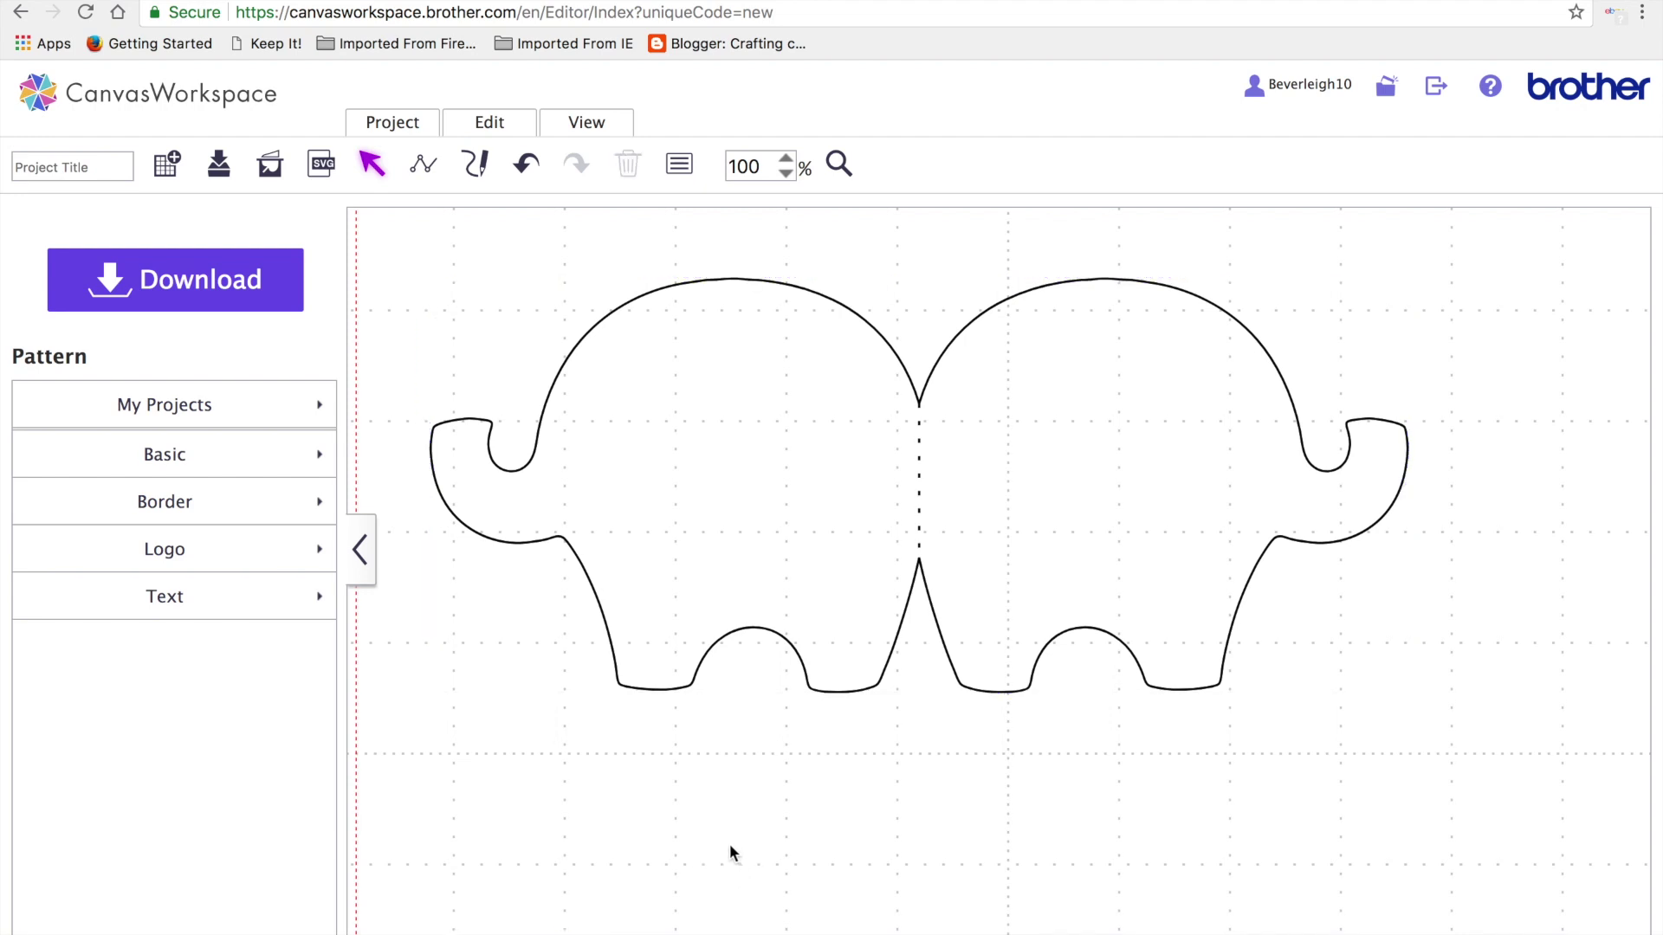
# Move the upper spare elephant from beside the mat onto the mat below the card base
pyautogui.click(589, 115)
pyautogui.click(614, 297)
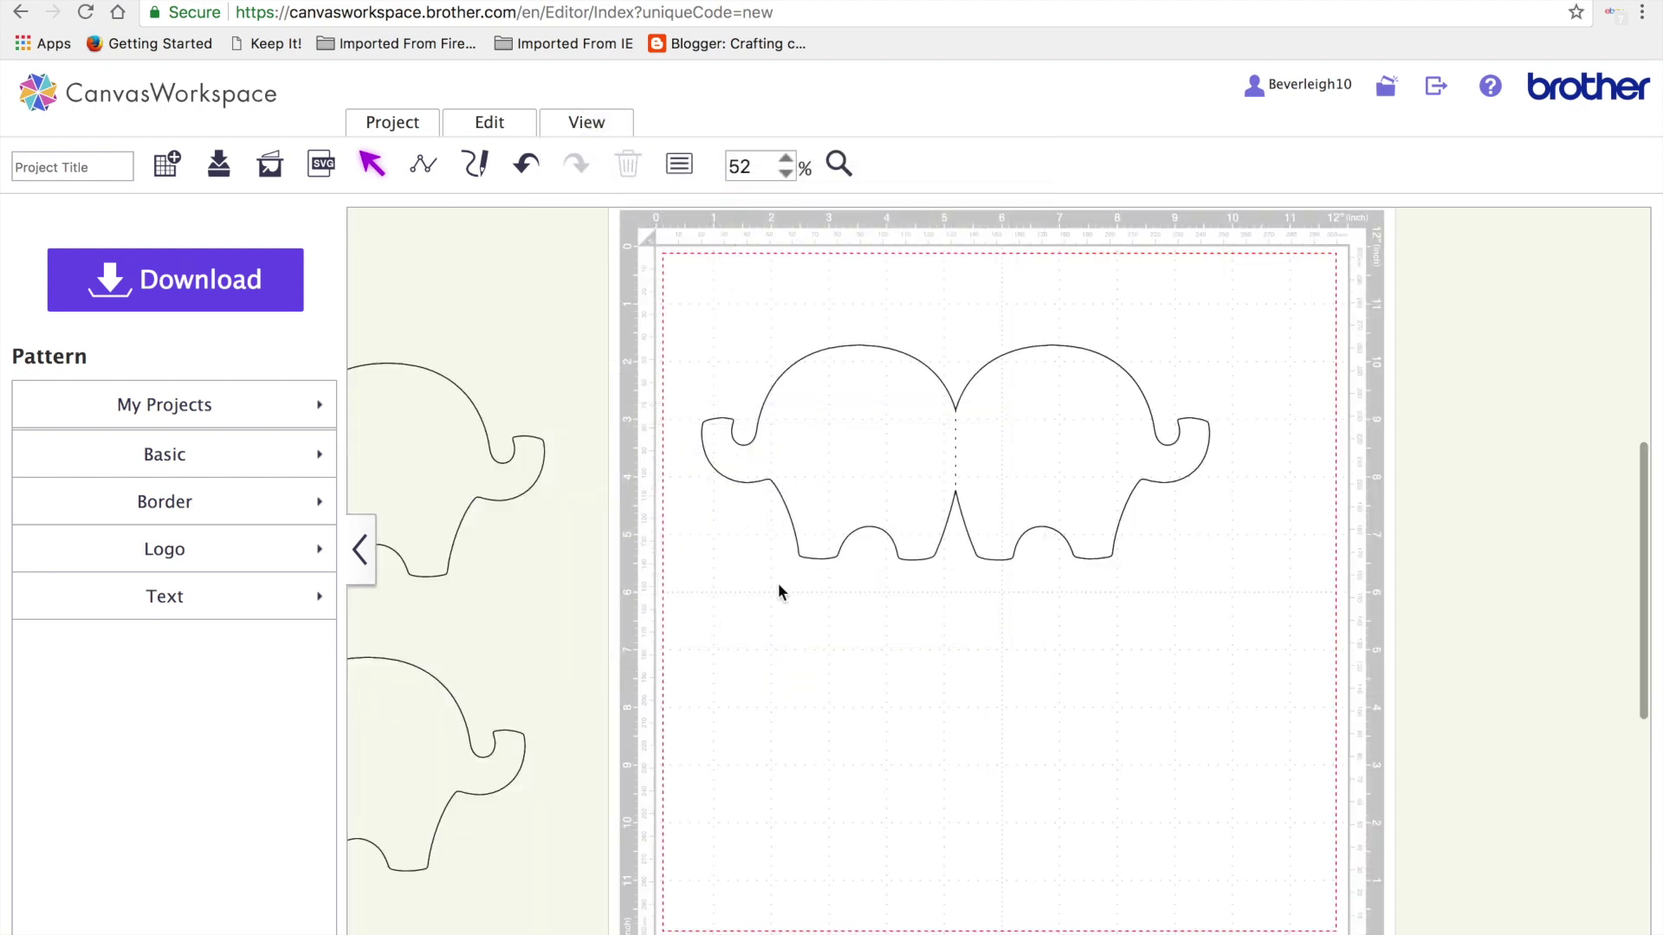
pyautogui.moveTo(431, 446); pyautogui.dragTo(875, 698)
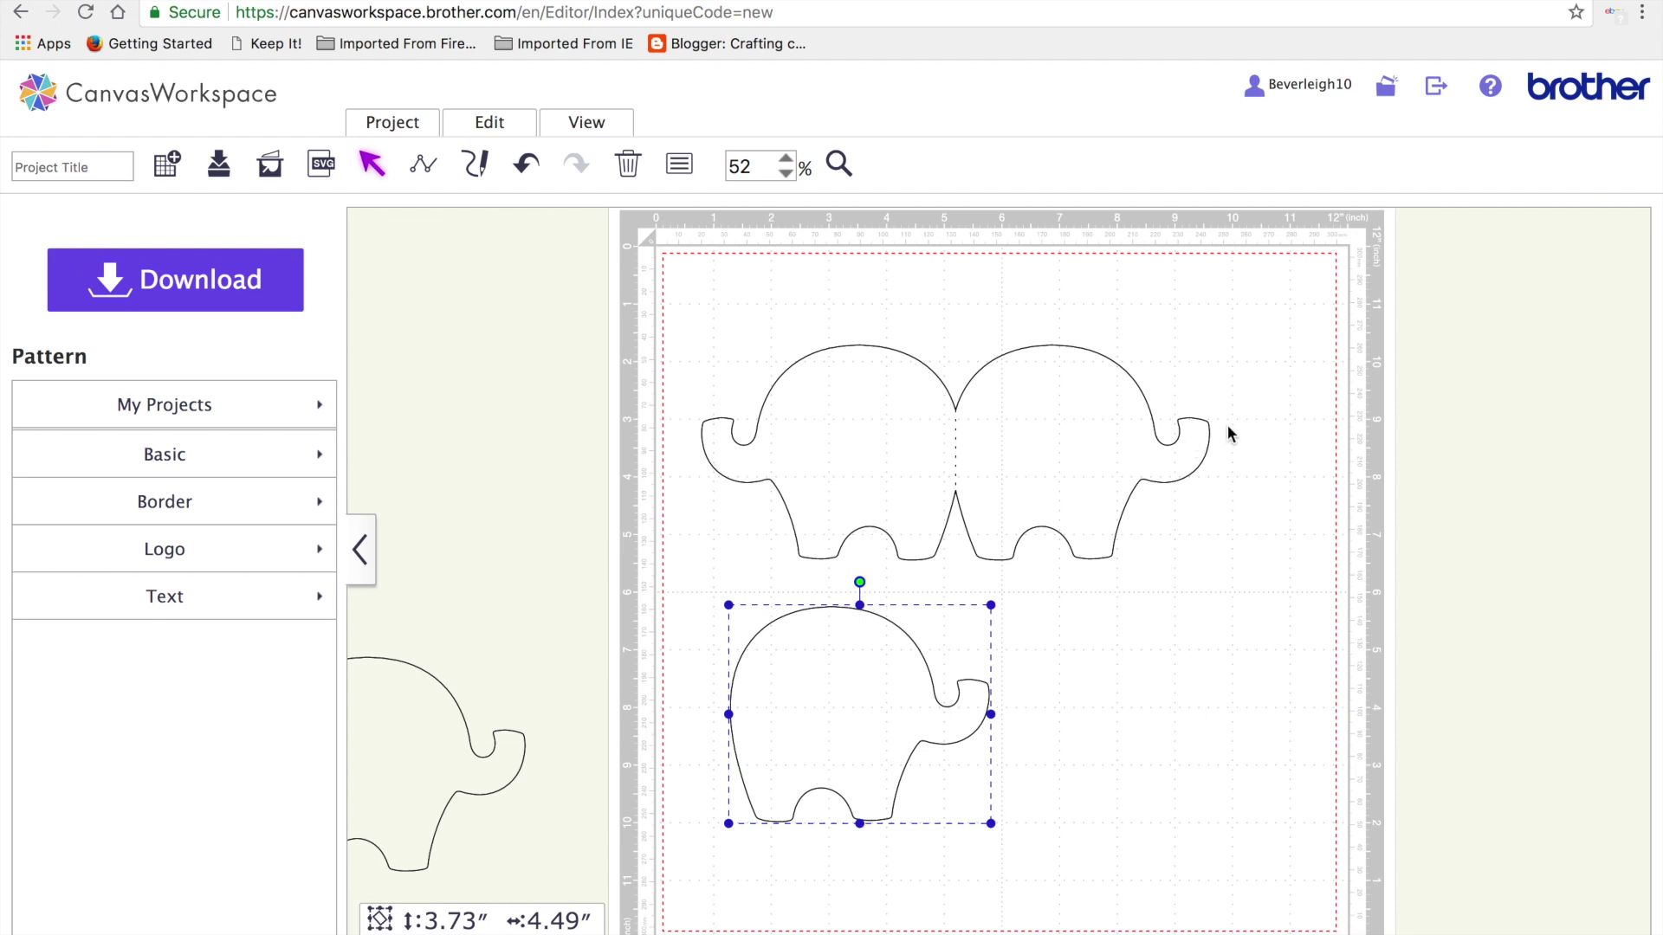
pyautogui.moveTo(850, 745); pyautogui.dragTo(891, 858)
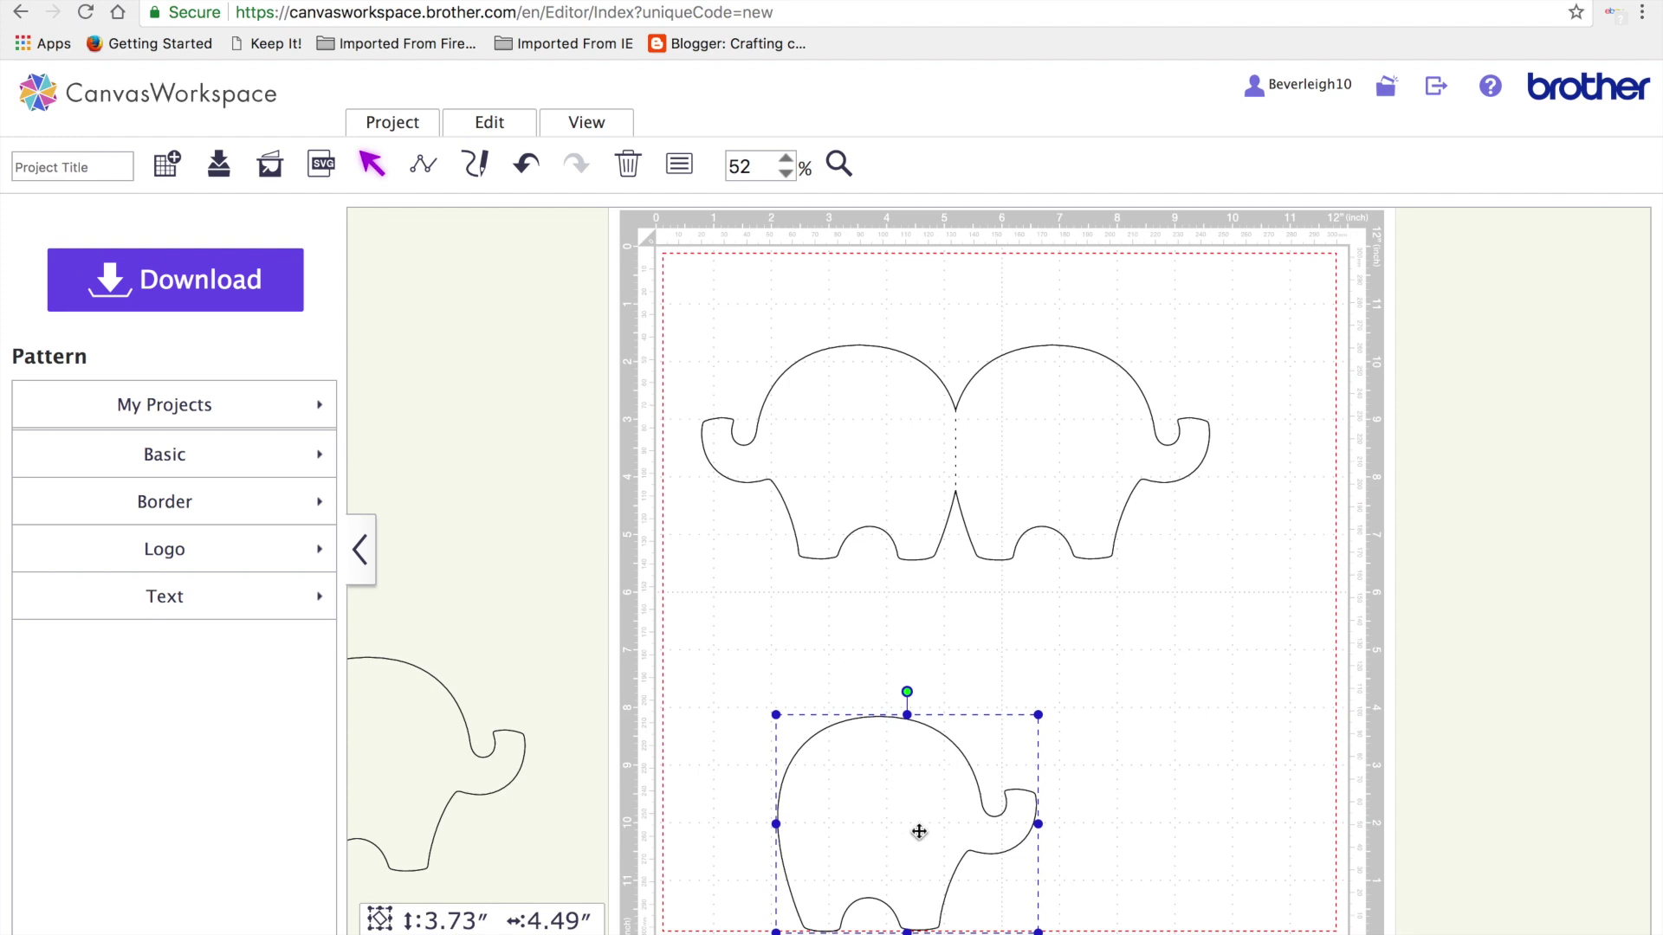
# Compare the spare elephant with the card's right half, and reposition the card base at the mat's upper edge with the elephant beneath it
pyautogui.moveTo(880, 831); pyautogui.dragTo(1055, 468)
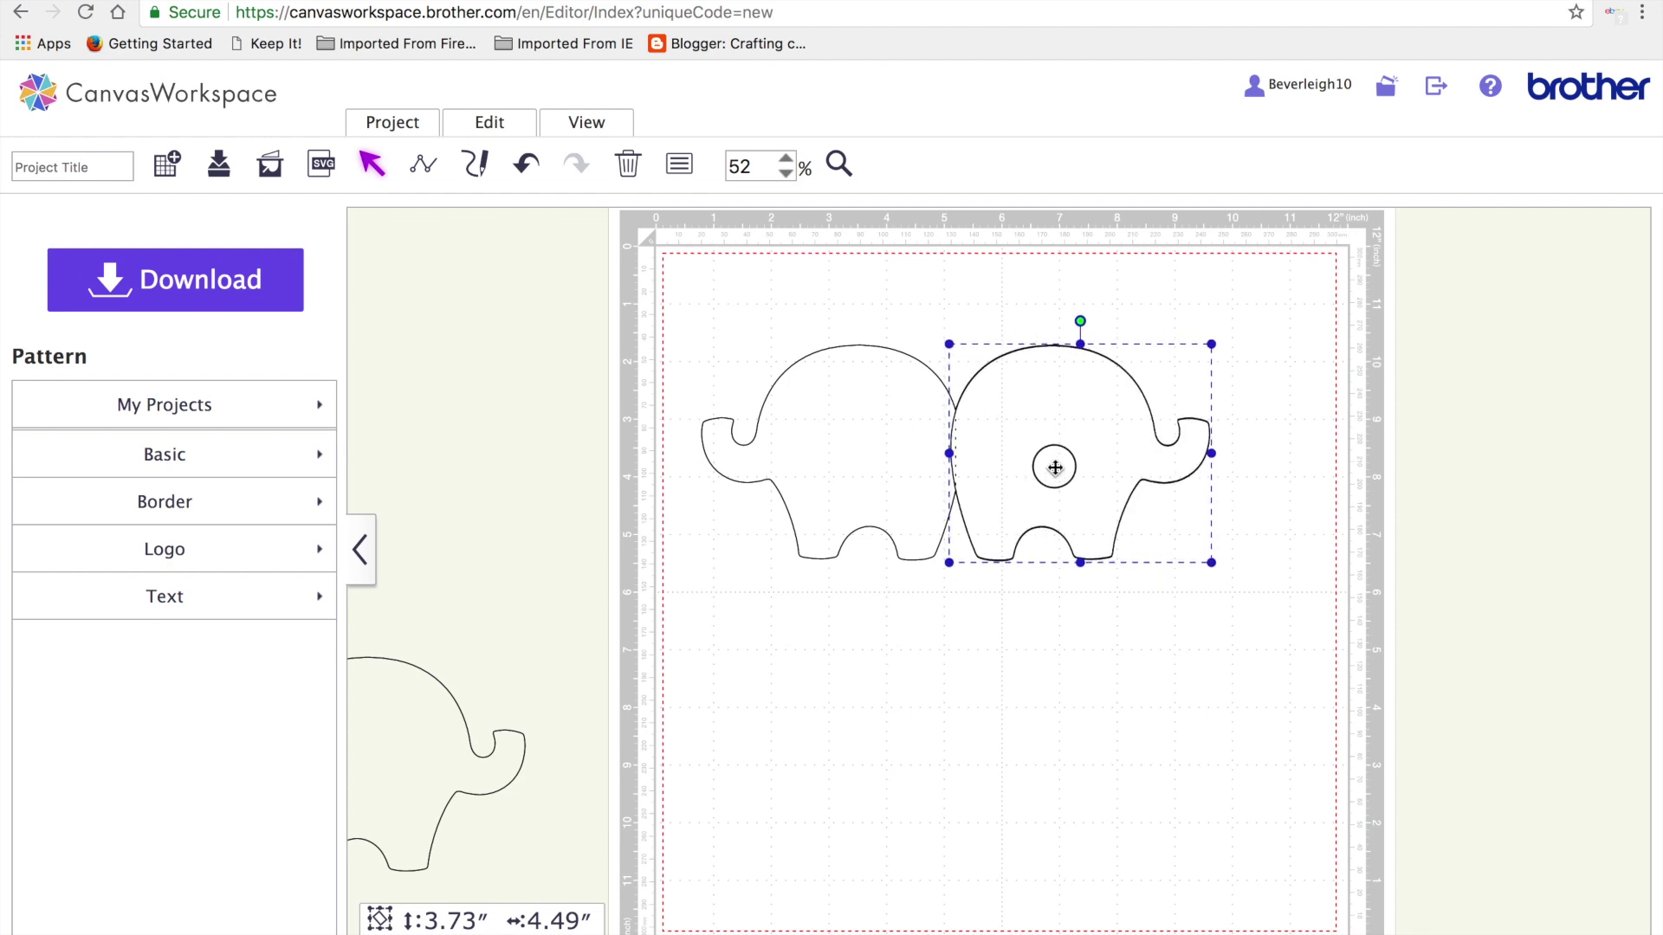
pyautogui.moveTo(1055, 468); pyautogui.dragTo(958, 776)
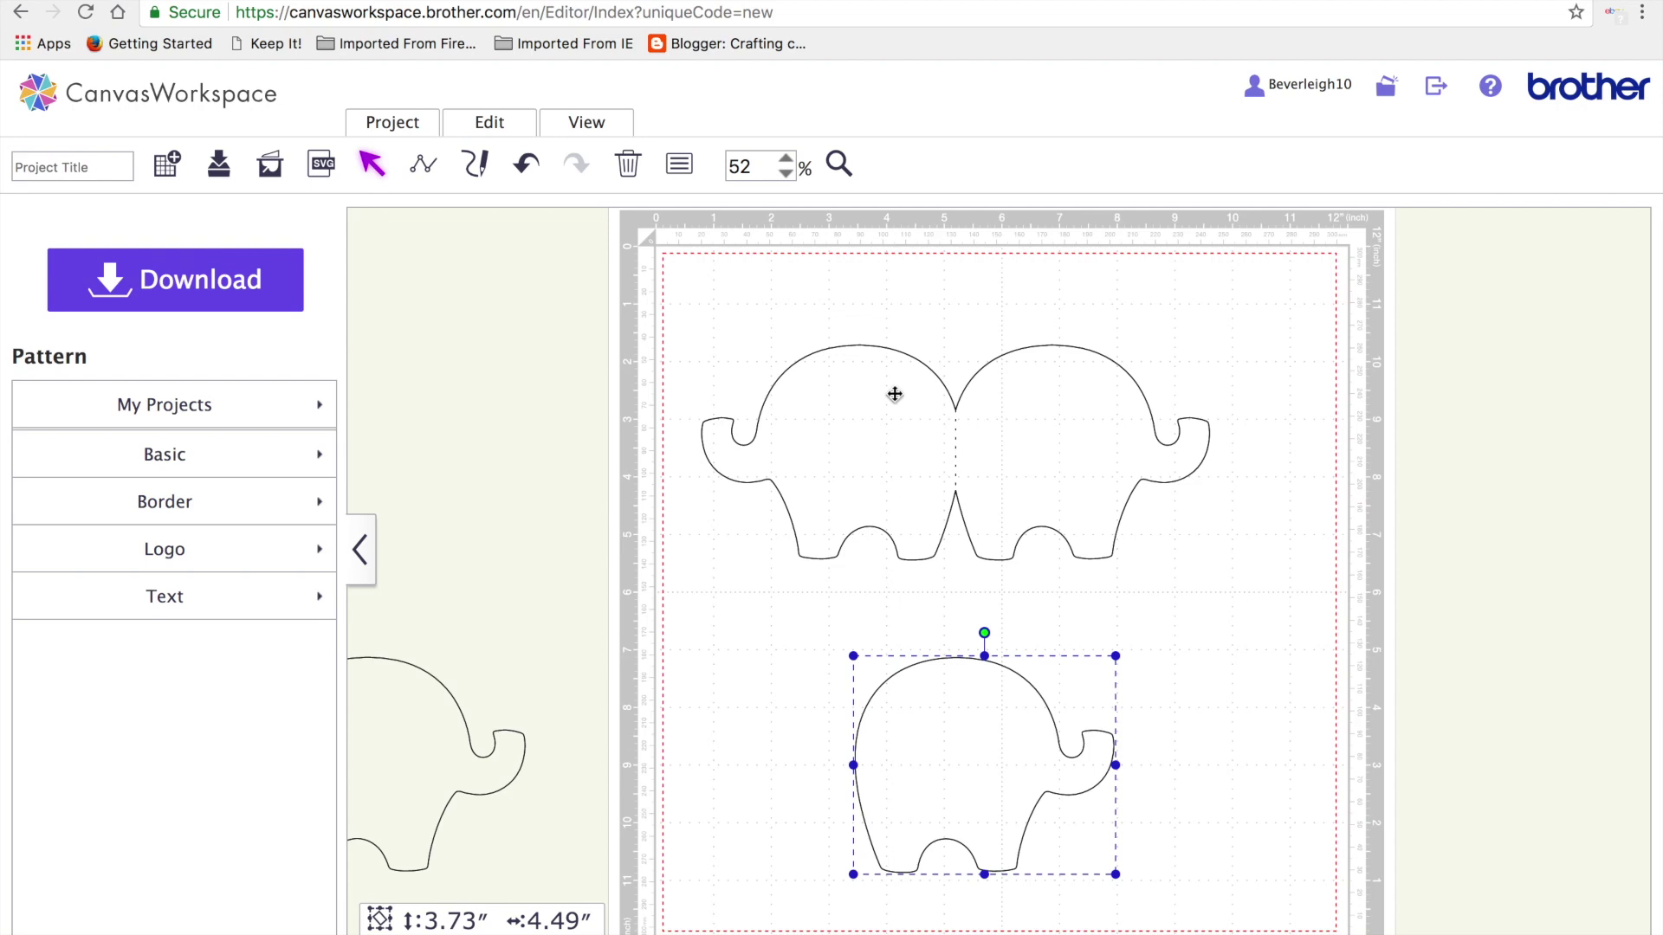
pyautogui.moveTo(939, 728); pyautogui.dragTo(929, 773)
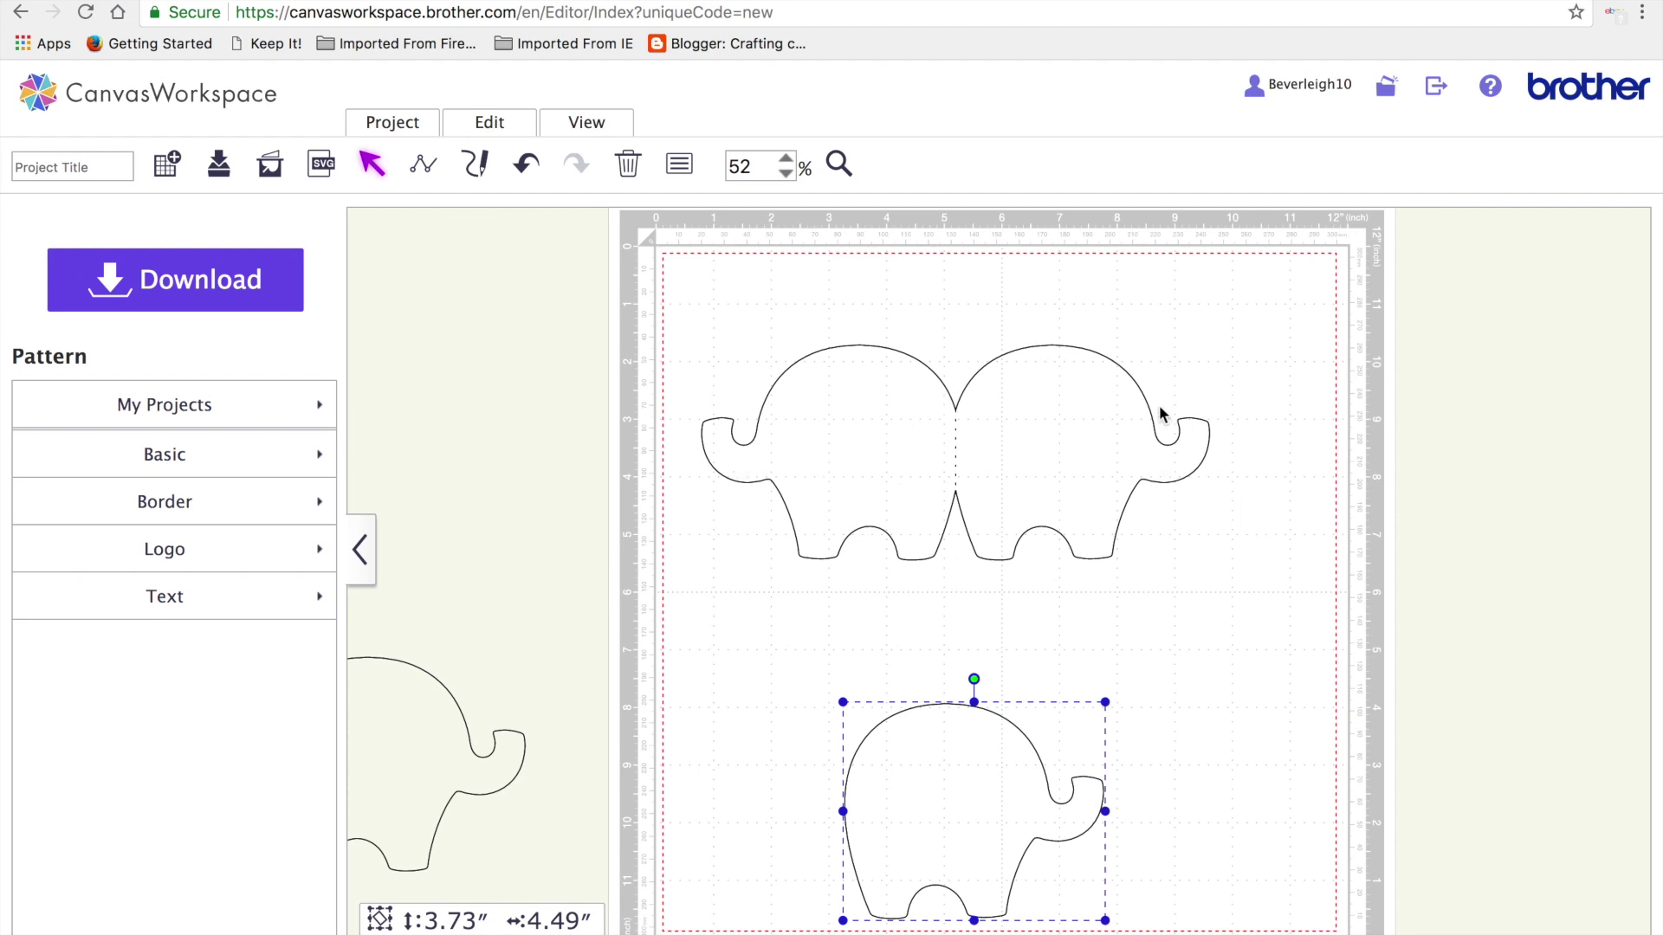
pyautogui.moveTo(958, 798); pyautogui.dragTo(1035, 443)
pyautogui.click(994, 593)
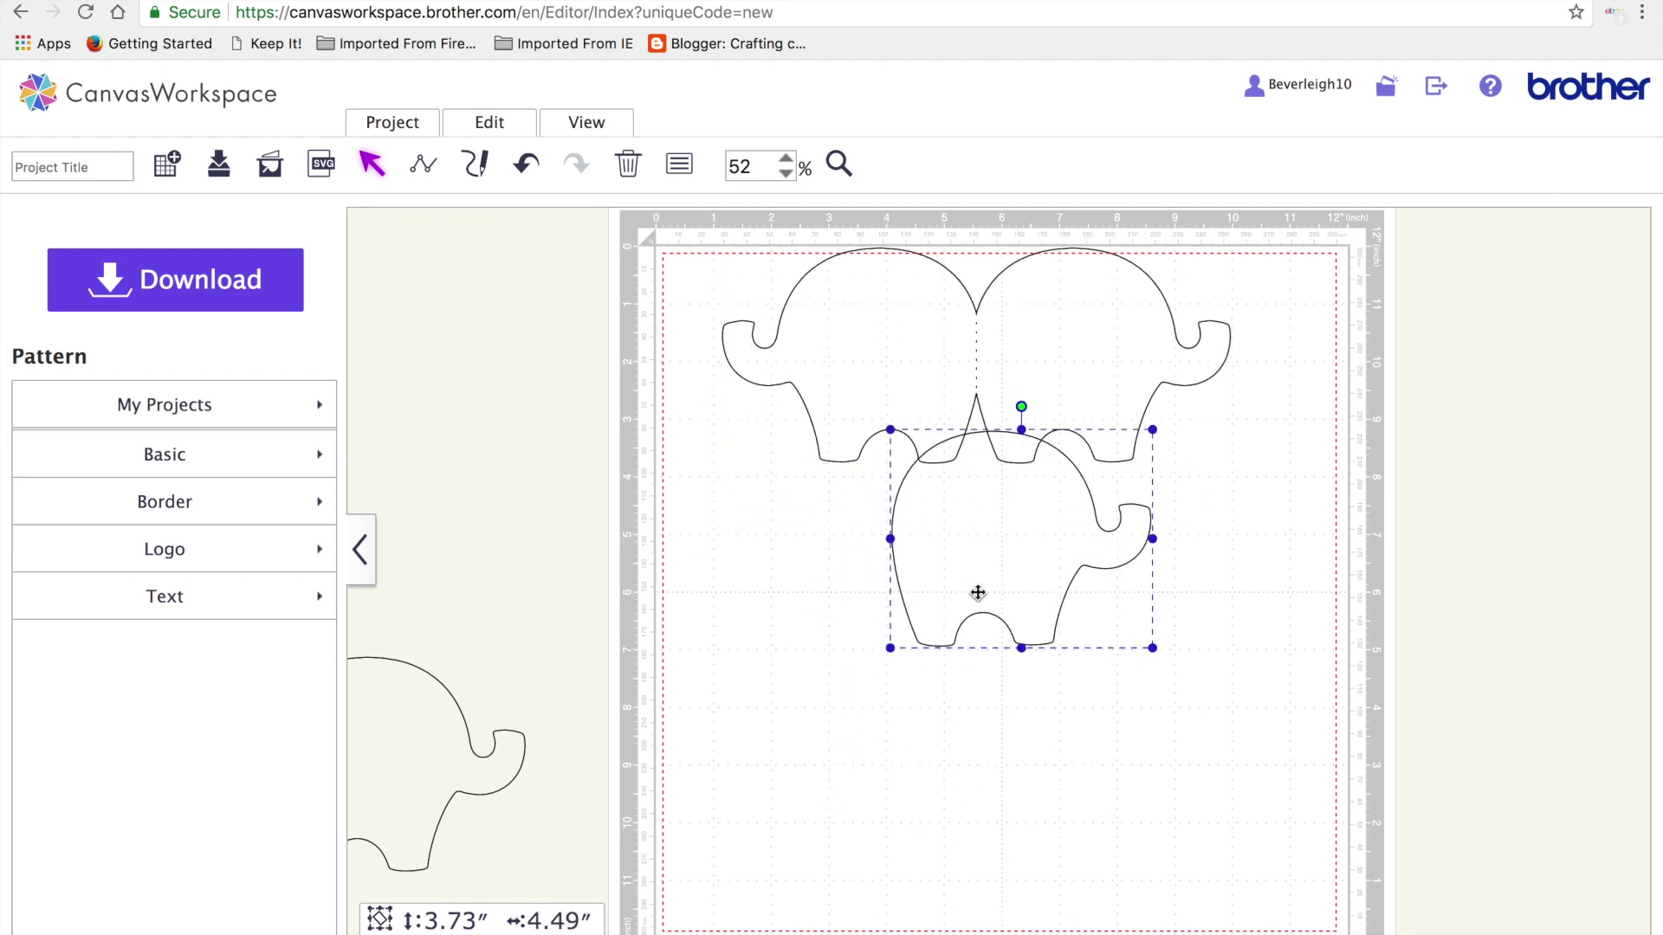
# Fill the spare elephant with light tan, set its line type to Cutting Line, and undo its last move
pyautogui.click(678, 166)
pyautogui.click(520, 600)
pyautogui.click(528, 463)
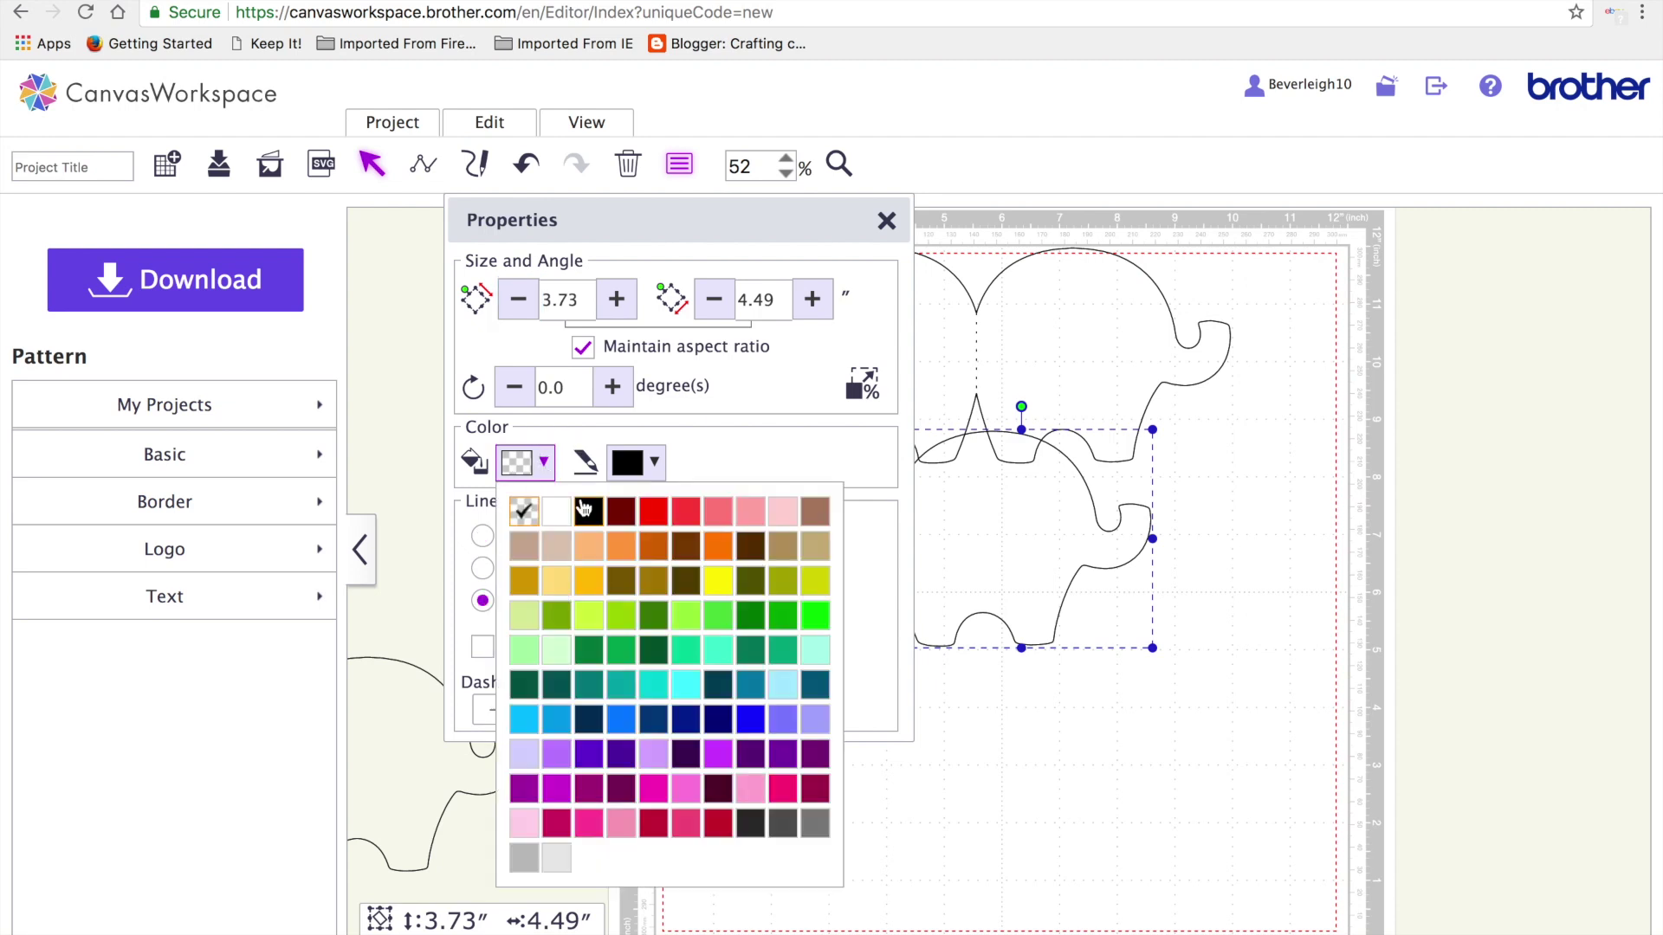
pyautogui.click(556, 545)
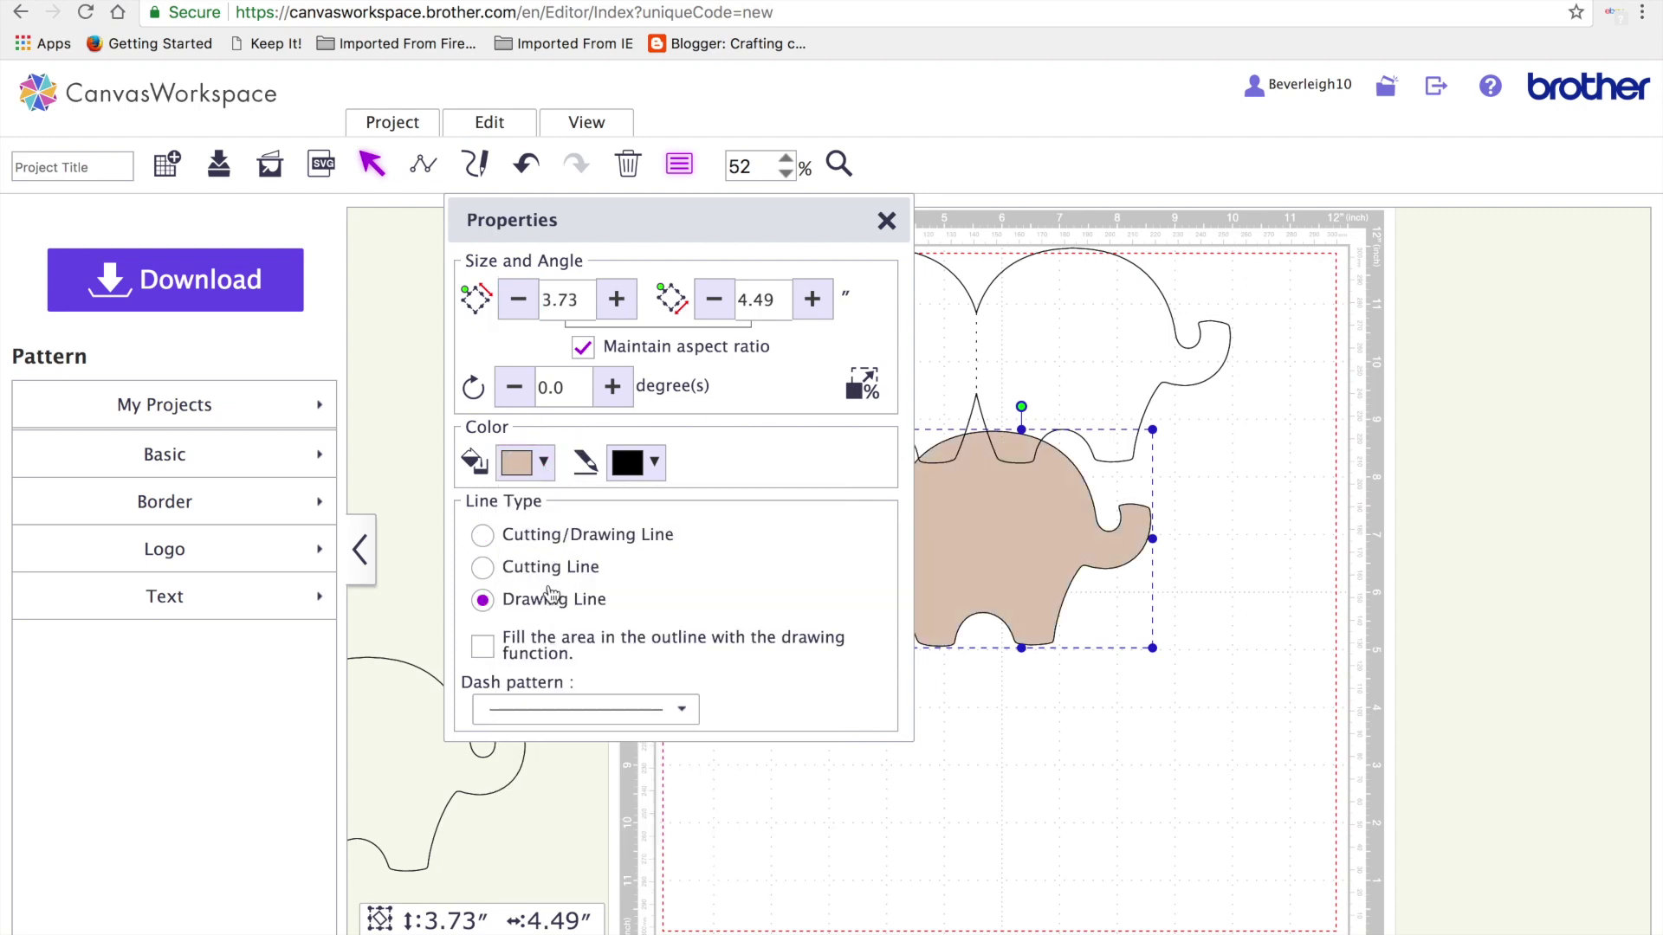
pyautogui.click(544, 570)
pyautogui.click(957, 739)
pyautogui.moveTo(1007, 571); pyautogui.dragTo(951, 608)
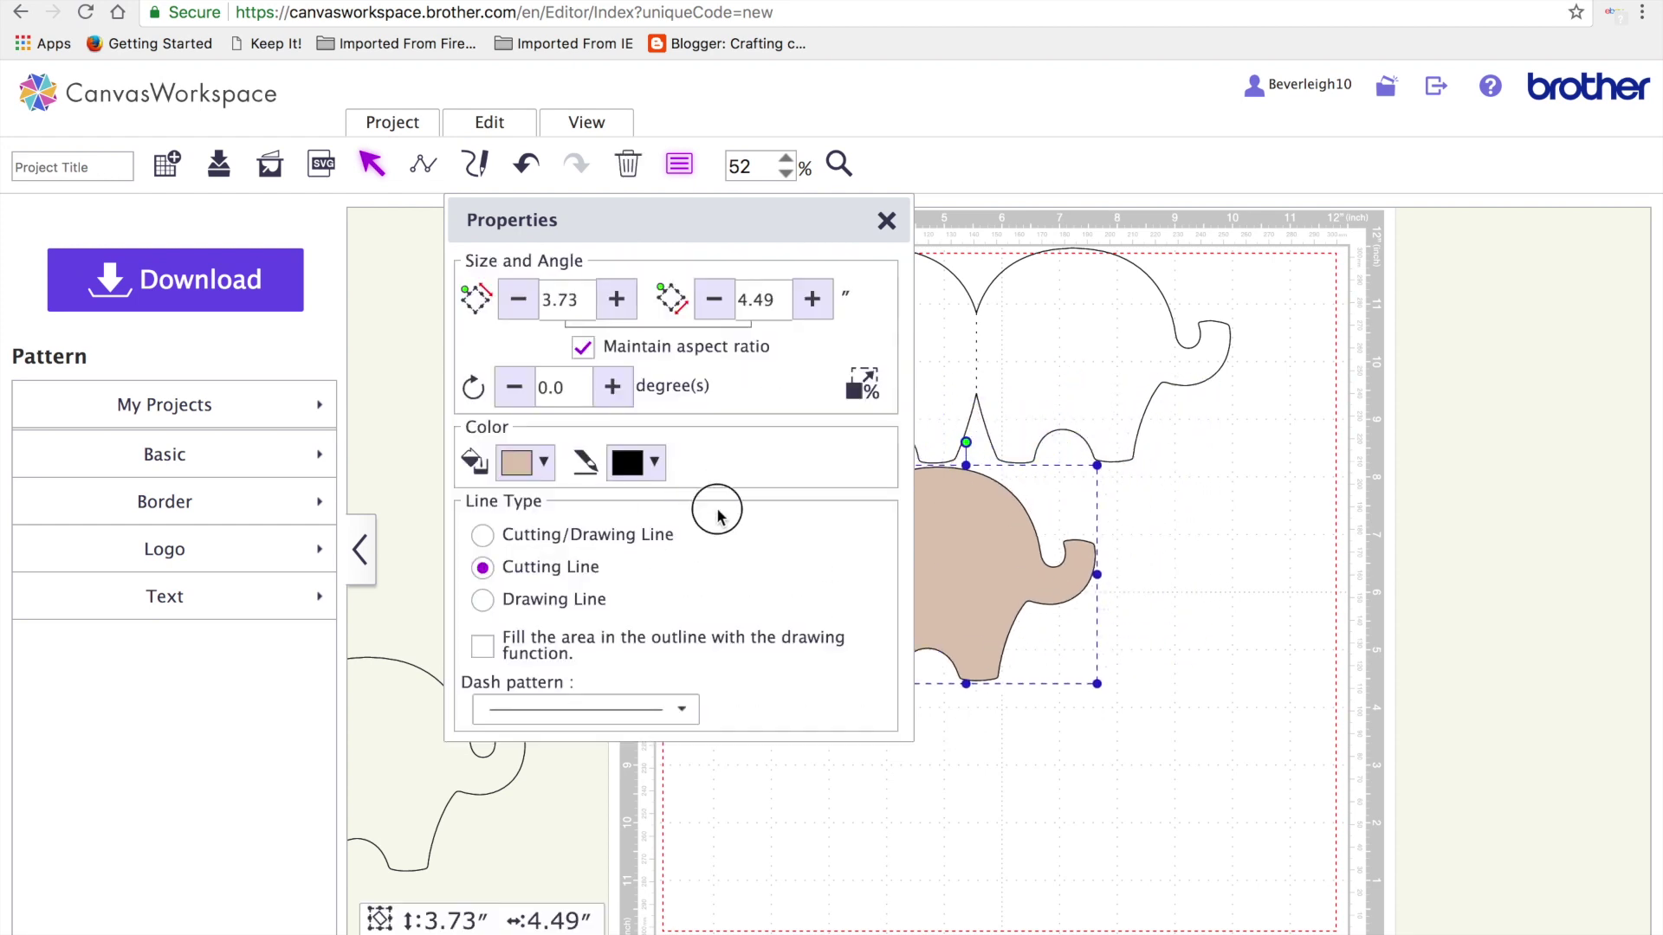
pyautogui.click(522, 156)
# Send the tan elephant backward in the stacking order and lay it over the card base's right half
pyautogui.click(520, 130)
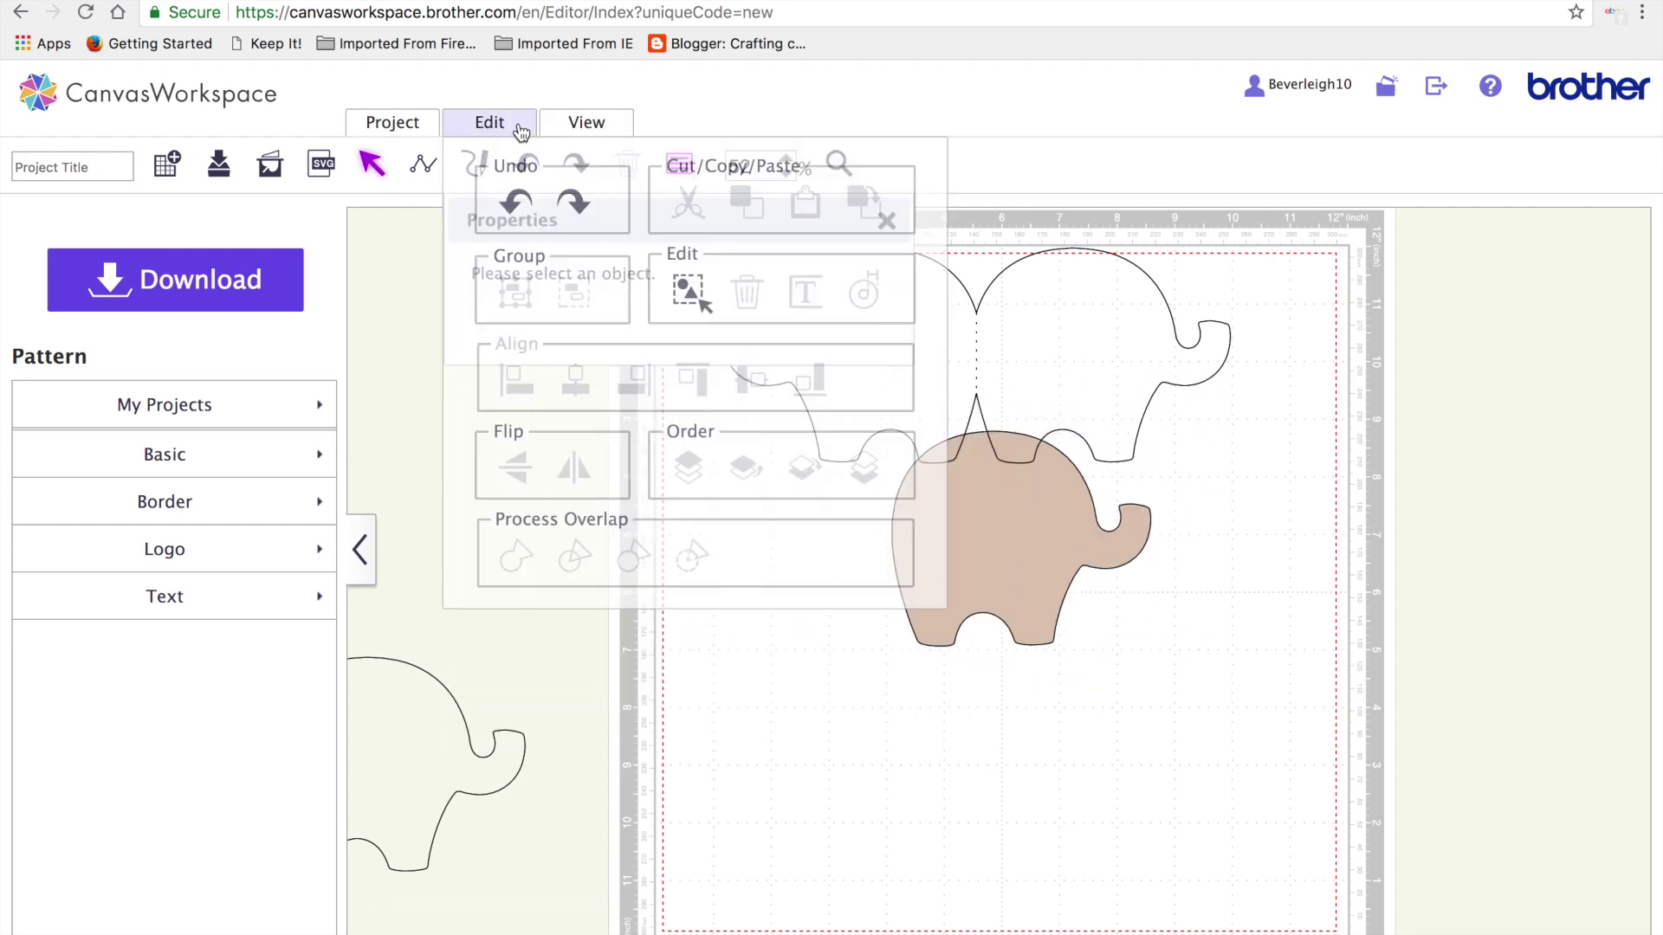
pyautogui.click(1028, 482)
pyautogui.click(492, 123)
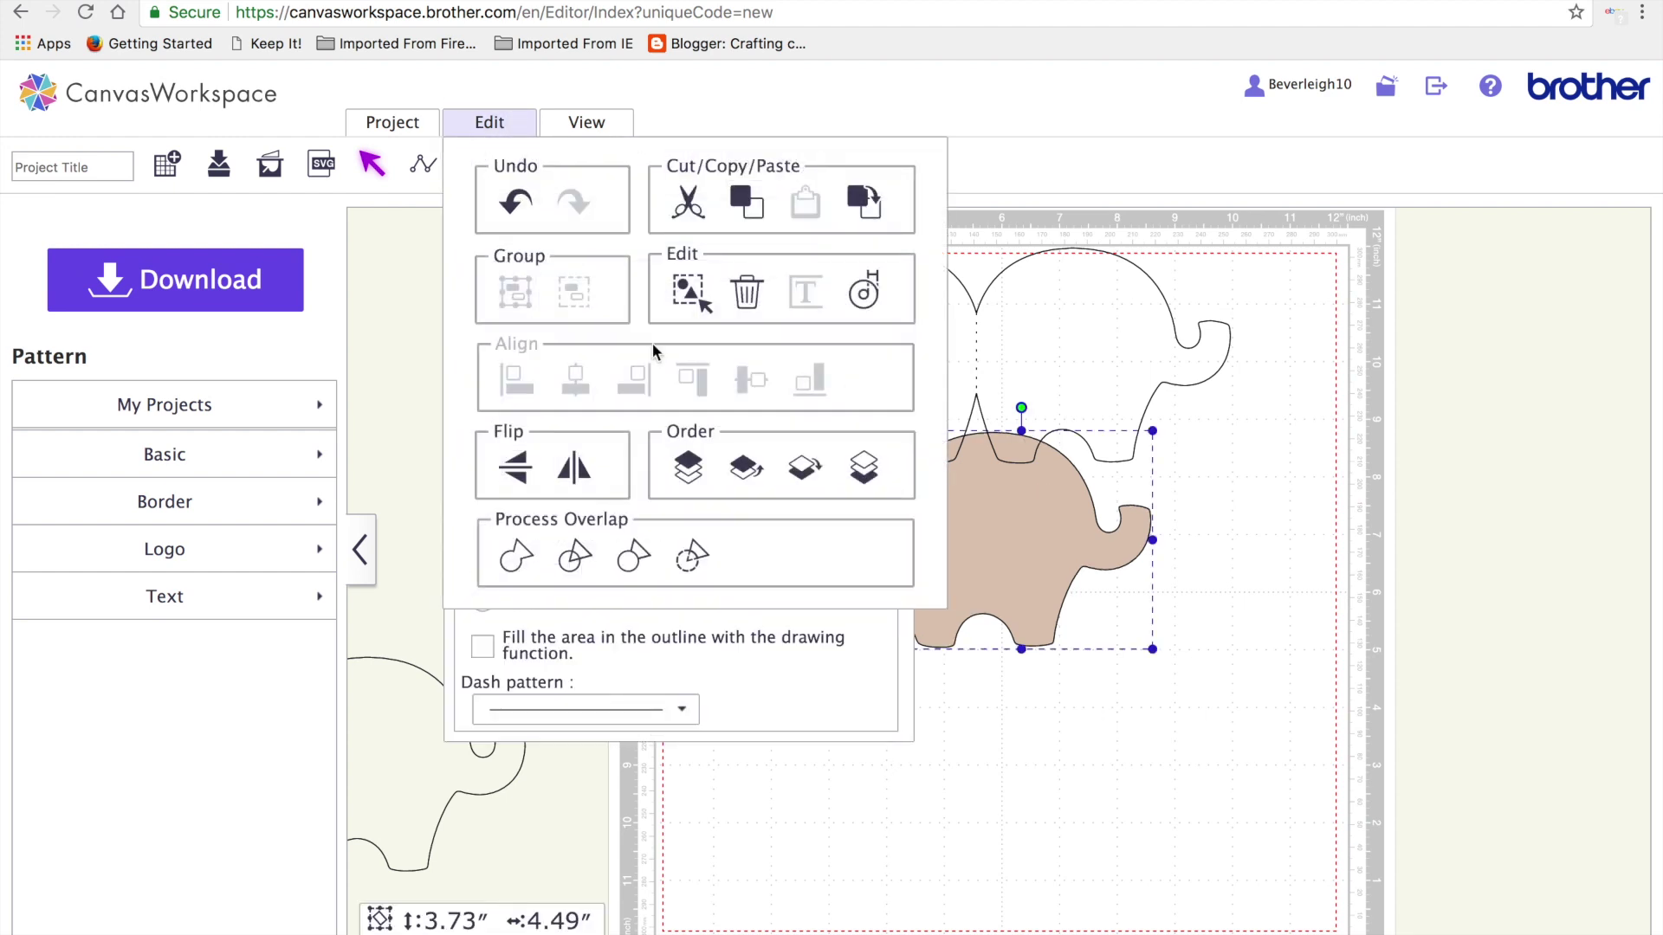
pyautogui.click(805, 468)
pyautogui.moveTo(1065, 586); pyautogui.dragTo(1138, 394)
pyautogui.click(1127, 581)
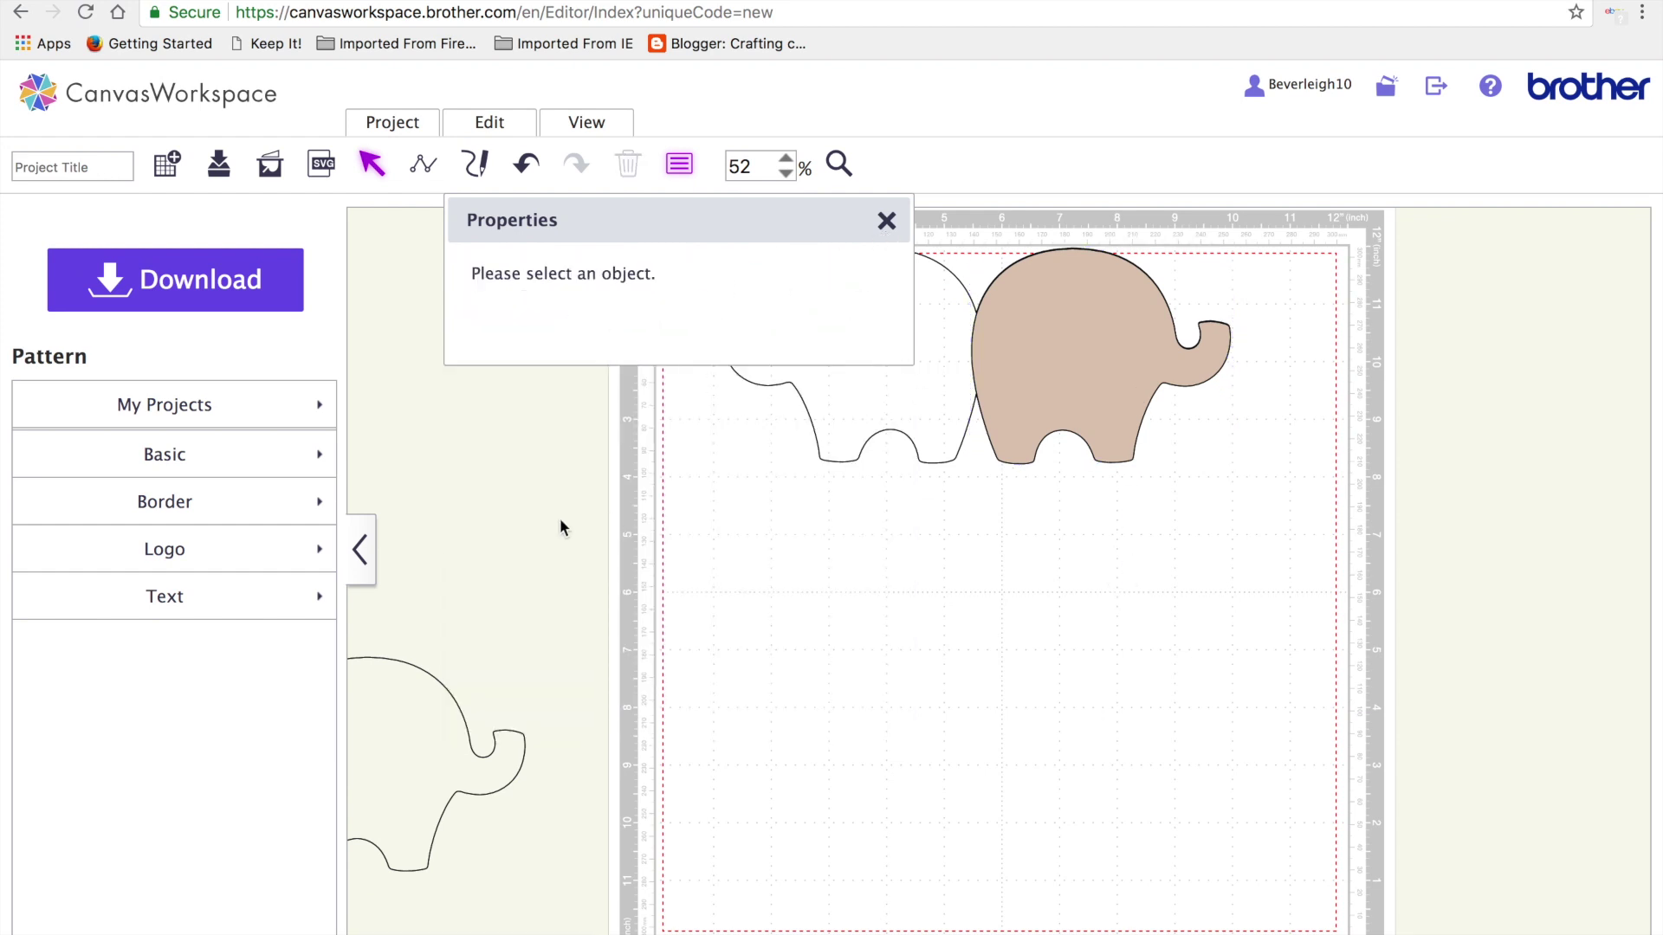
# Bring the remaining spare elephant onto the mat below the card, and shift the tan elephant over the card's centre
pyautogui.moveTo(372, 775); pyautogui.dragTo(1112, 721)
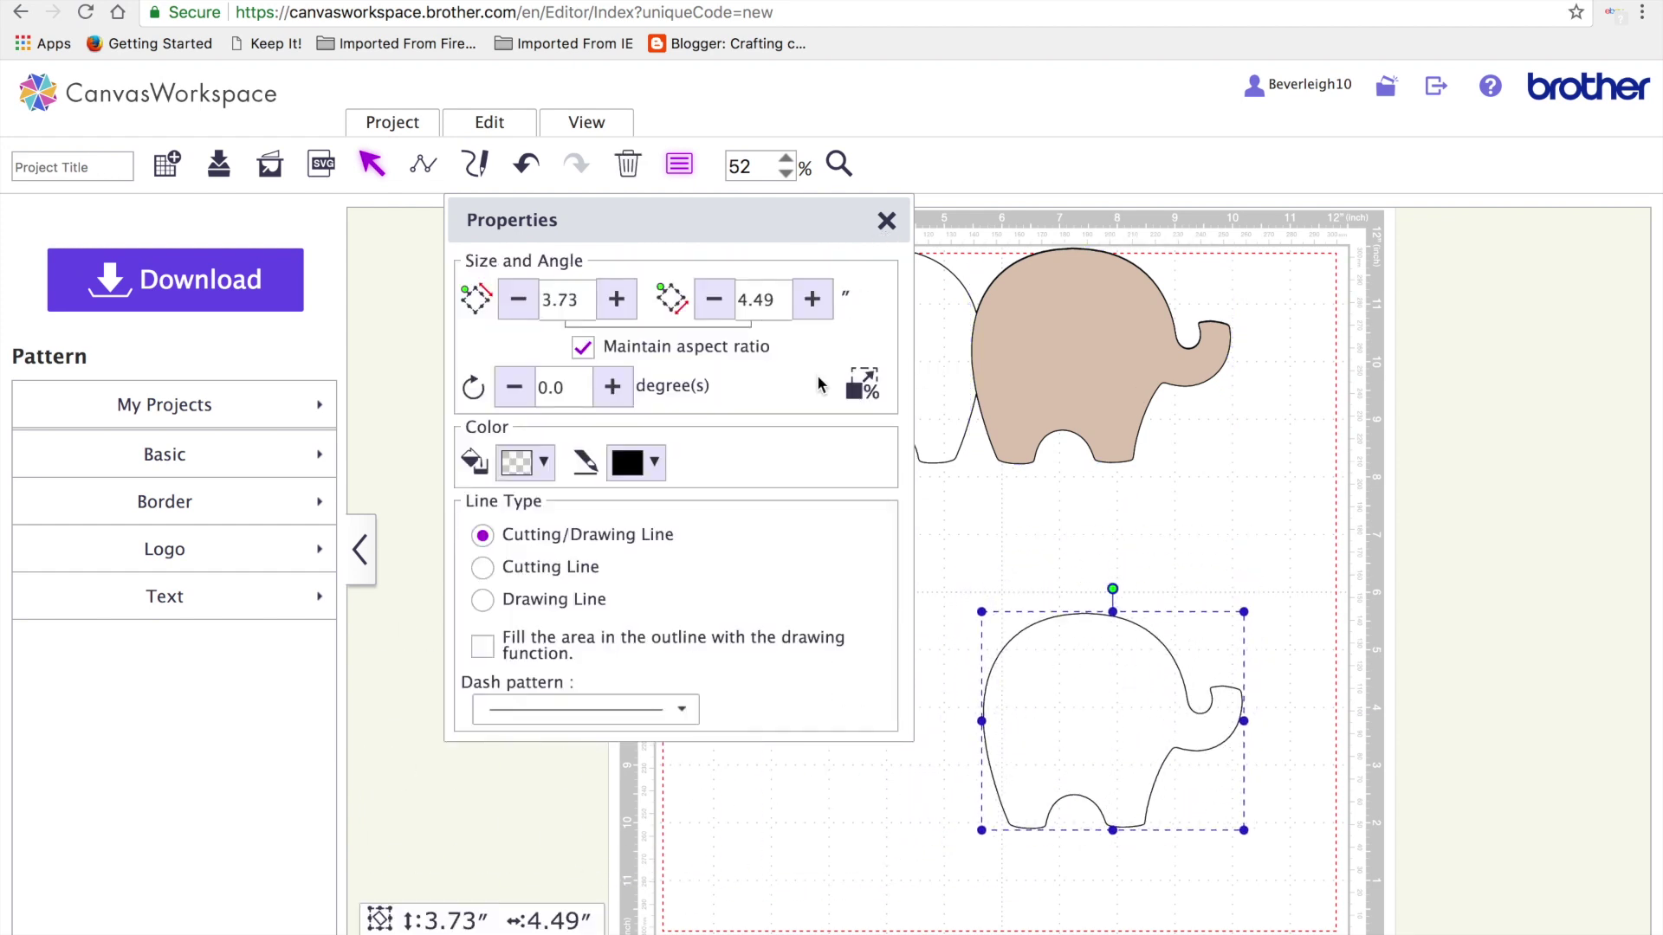
pyautogui.moveTo(785, 204); pyautogui.dragTo(660, 166)
pyautogui.moveTo(1050, 705); pyautogui.dragTo(1126, 650)
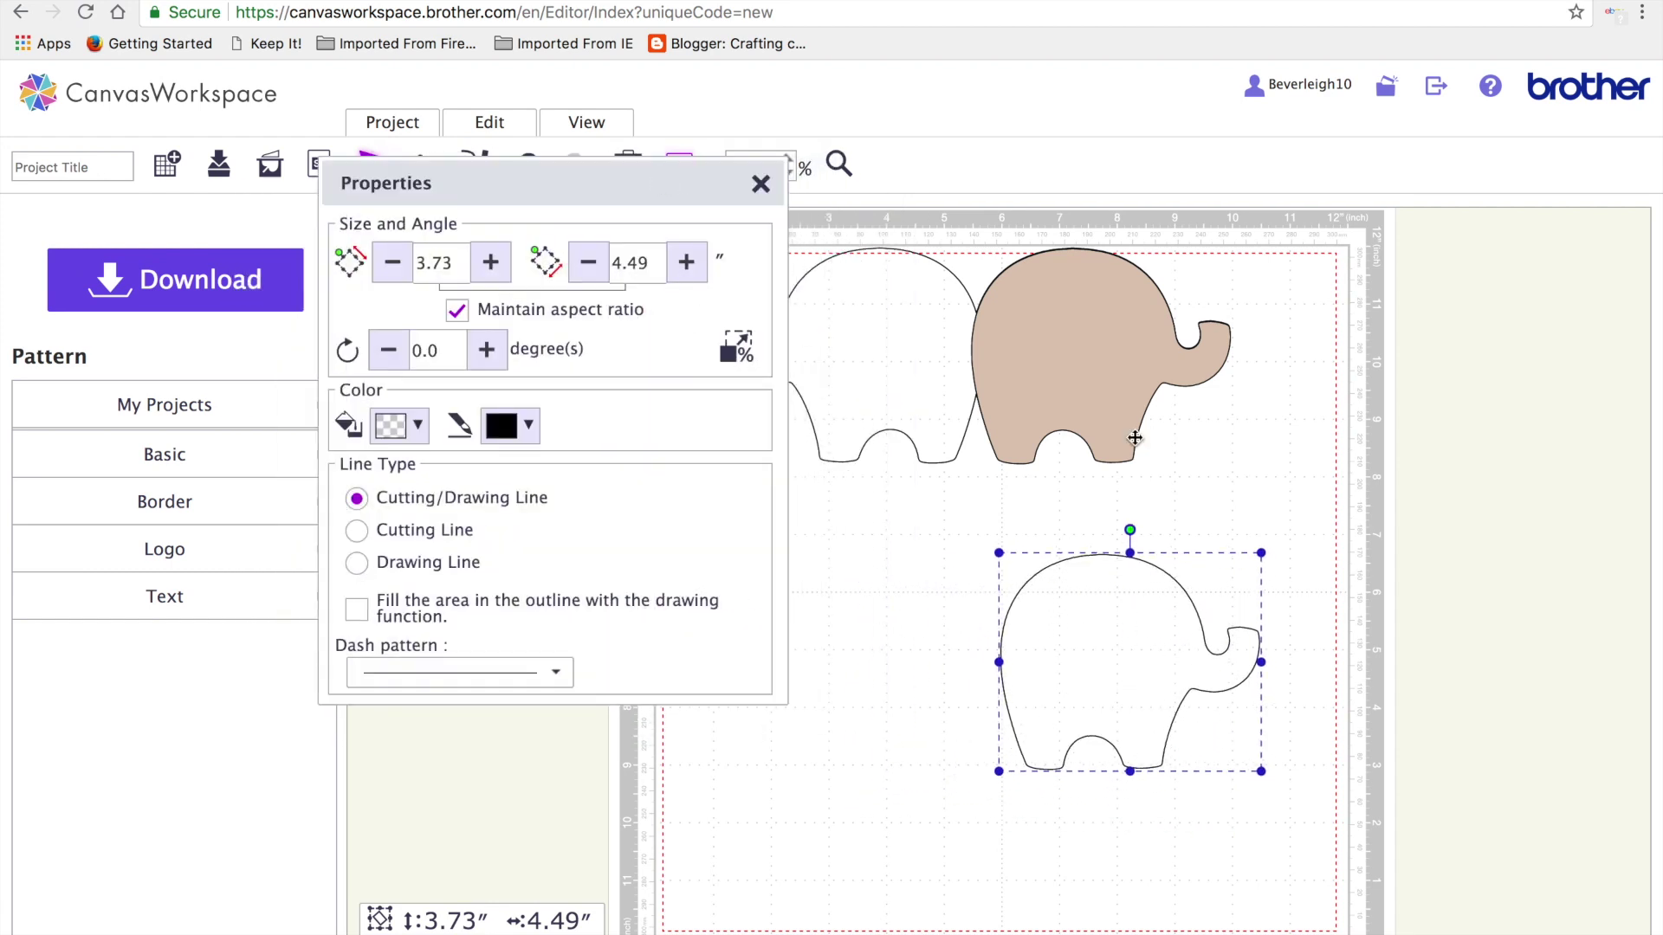
pyautogui.click(1132, 375)
pyautogui.moveTo(1131, 375); pyautogui.dragTo(1003, 382)
pyautogui.moveTo(1084, 695)
pyautogui.mouseDown()
pyautogui.moveTo(973, 757)
pyautogui.moveTo(1009, 718)
pyautogui.mouseUp()
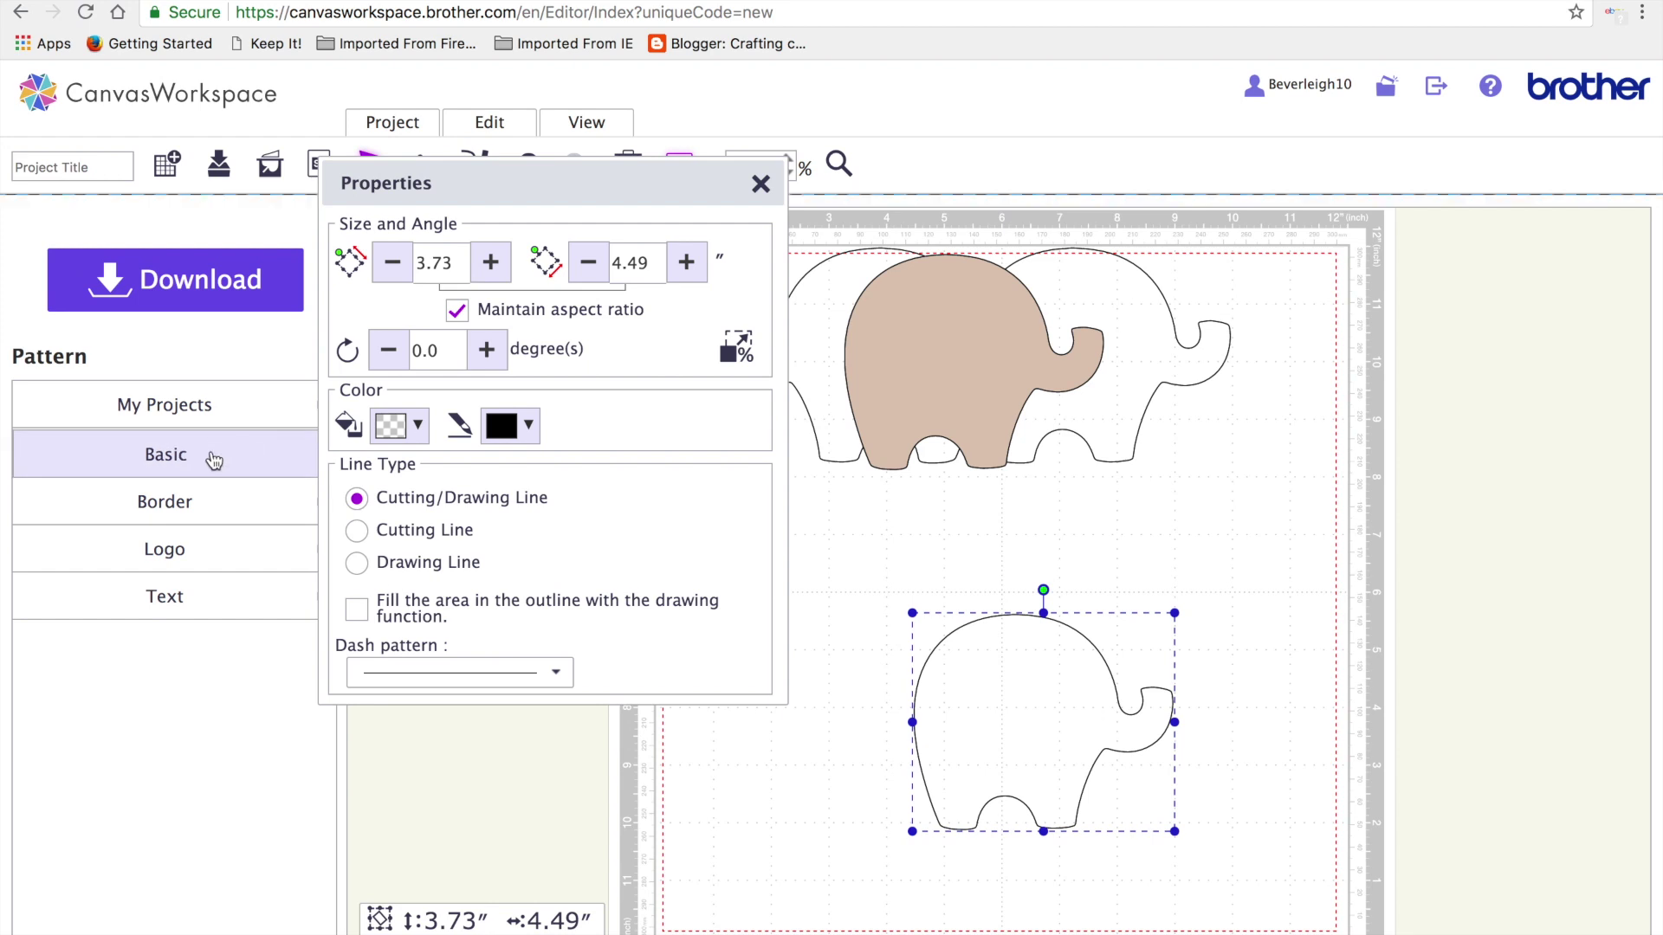
# Insert a plain square from the Basic patterns and place it below the card base, beside the unfilled elephant
pyautogui.click(213, 459)
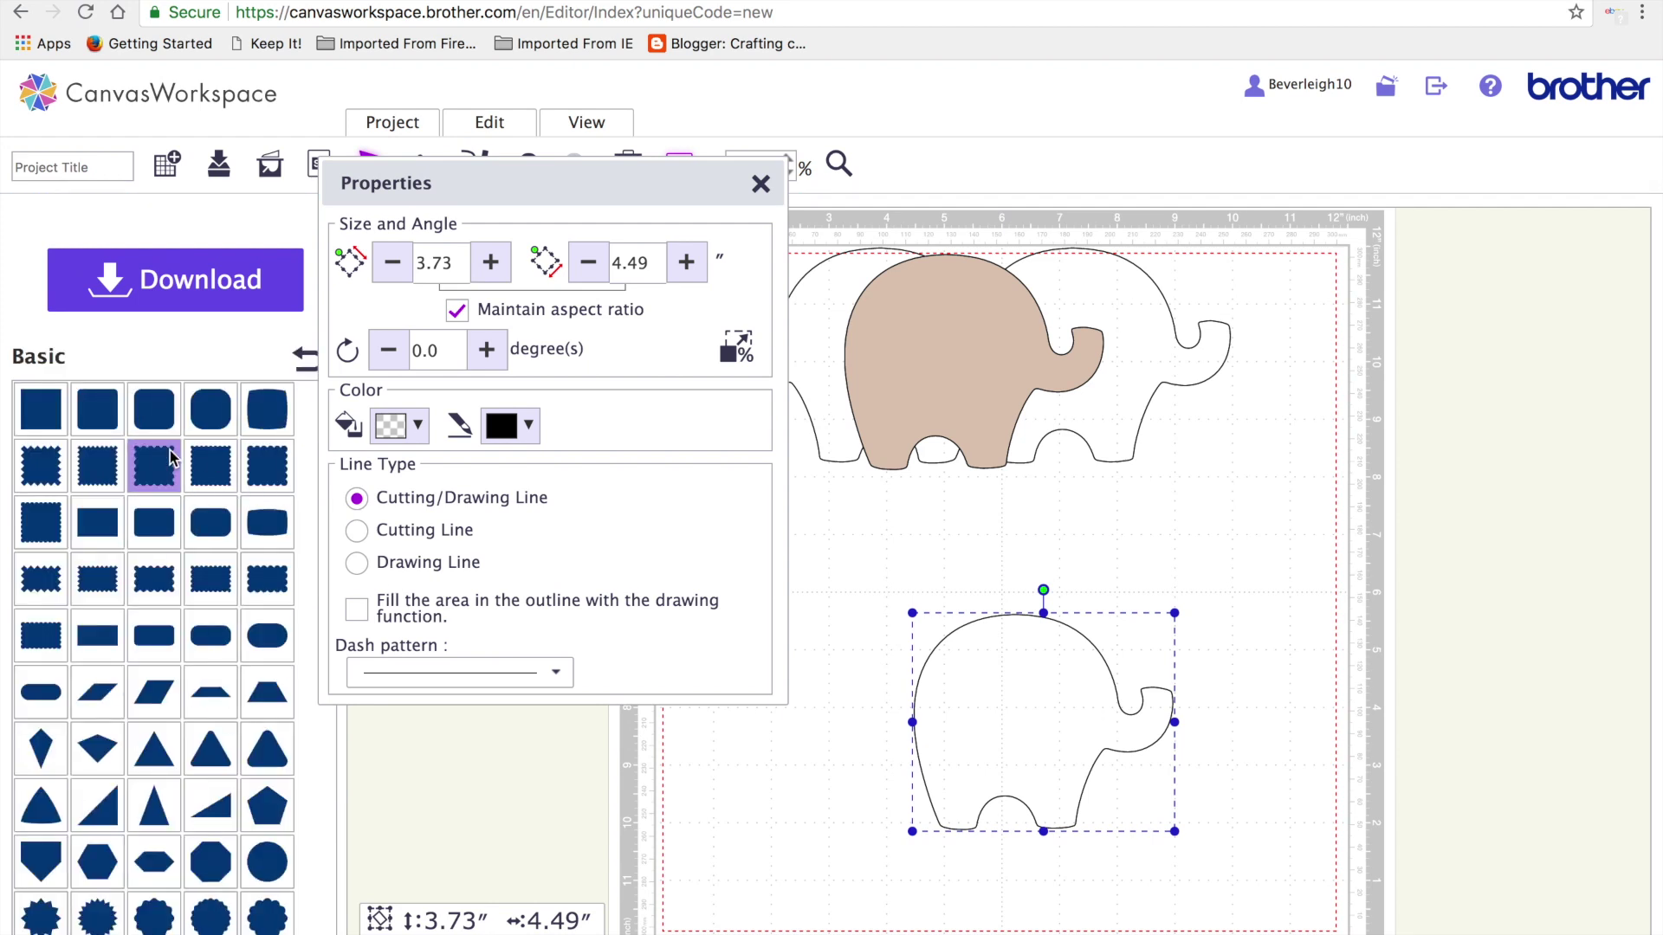
pyautogui.click(42, 411)
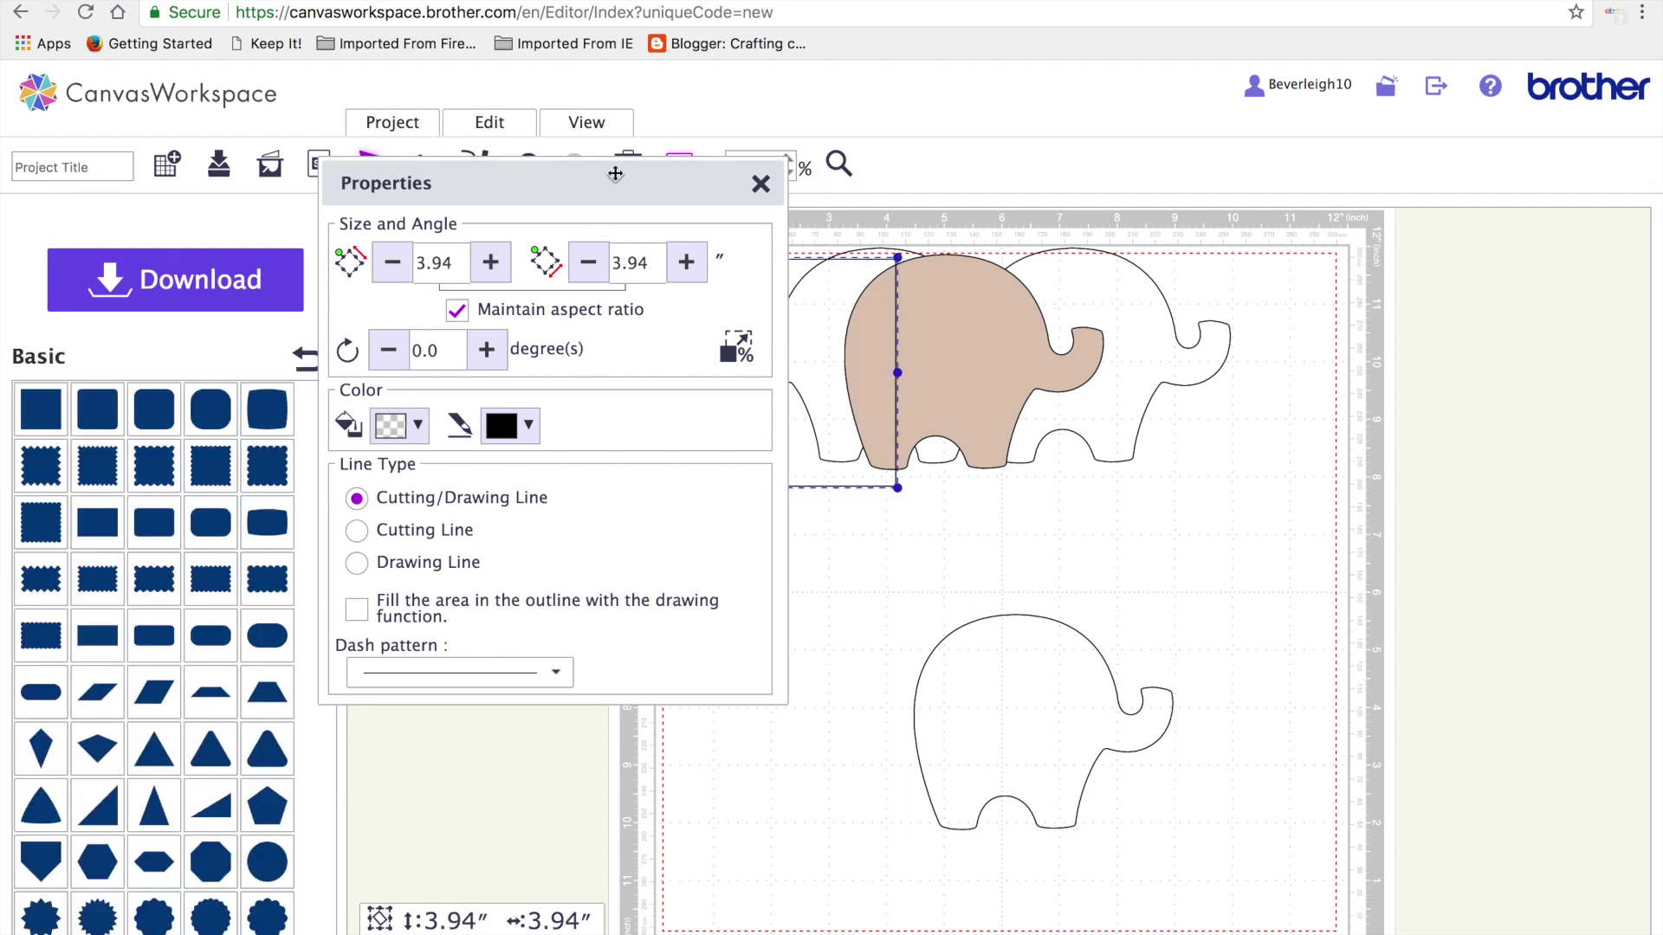
pyautogui.moveTo(615, 170); pyautogui.dragTo(298, 218)
pyautogui.moveTo(751, 324); pyautogui.dragTo(806, 544)
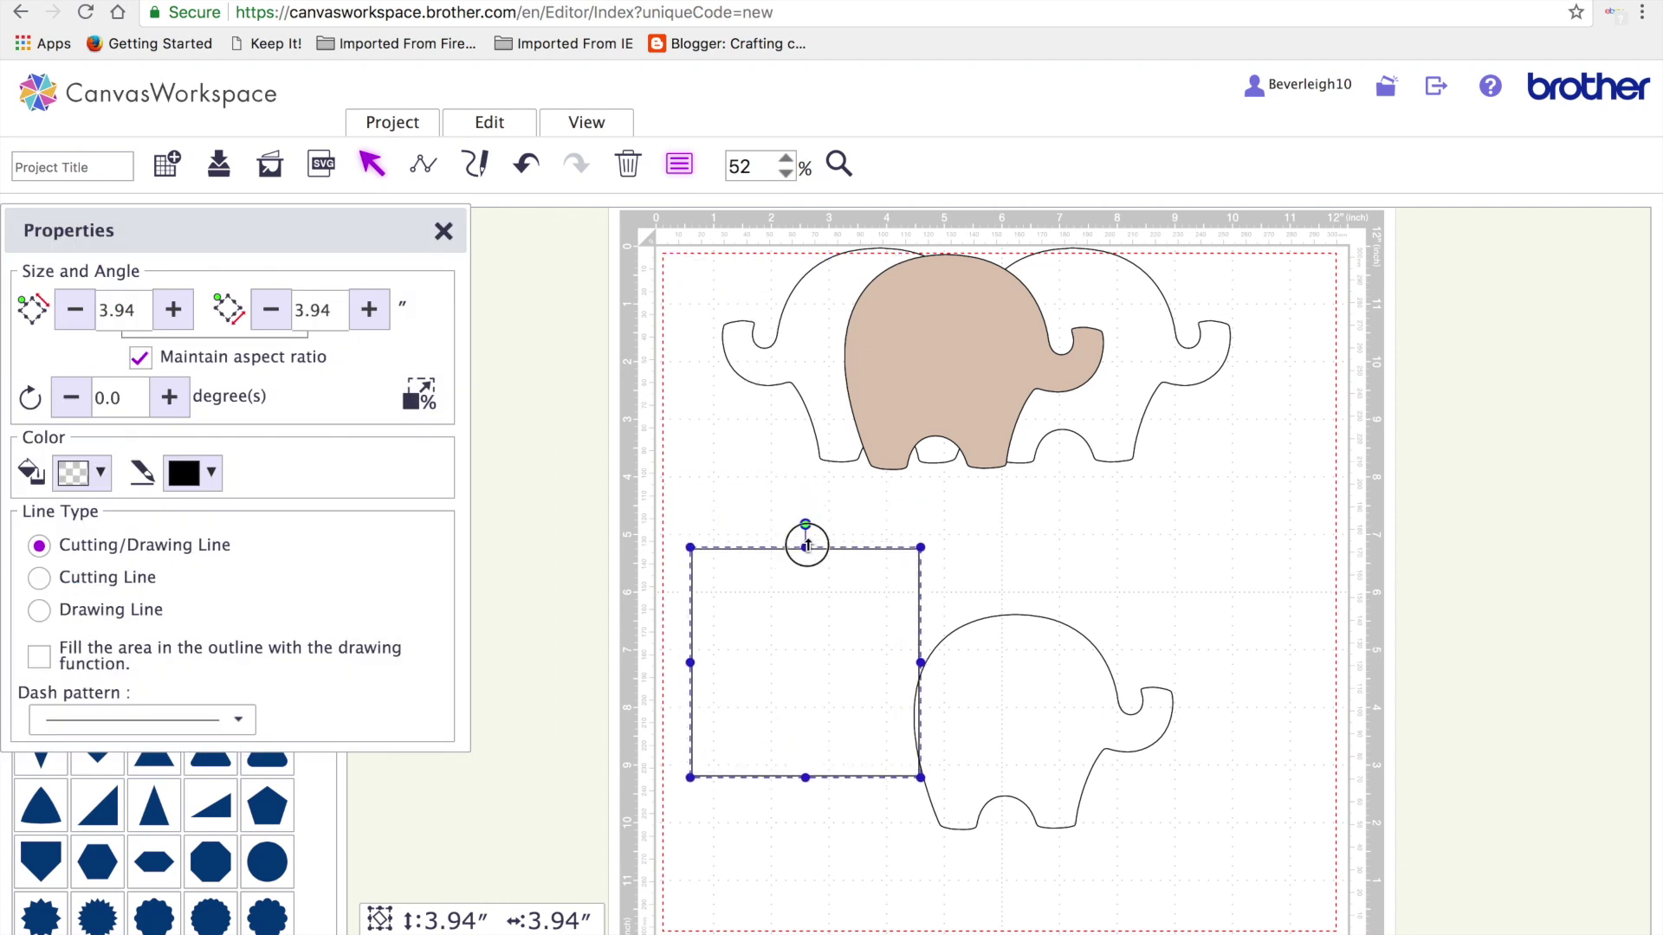
# Reshape the square to about 2.69 × 4.68", rotate it to about 326.4 degrees and lay it across the unfilled elephant's upper body
pyautogui.moveTo(805, 775); pyautogui.dragTo(793, 681)
pyautogui.moveTo(920, 612); pyautogui.dragTo(963, 612)
pyautogui.moveTo(829, 681); pyautogui.dragTo(828, 703)
pyautogui.moveTo(826, 522); pyautogui.dragTo(769, 541)
pyautogui.moveTo(953, 555); pyautogui.dragTo(957, 564)
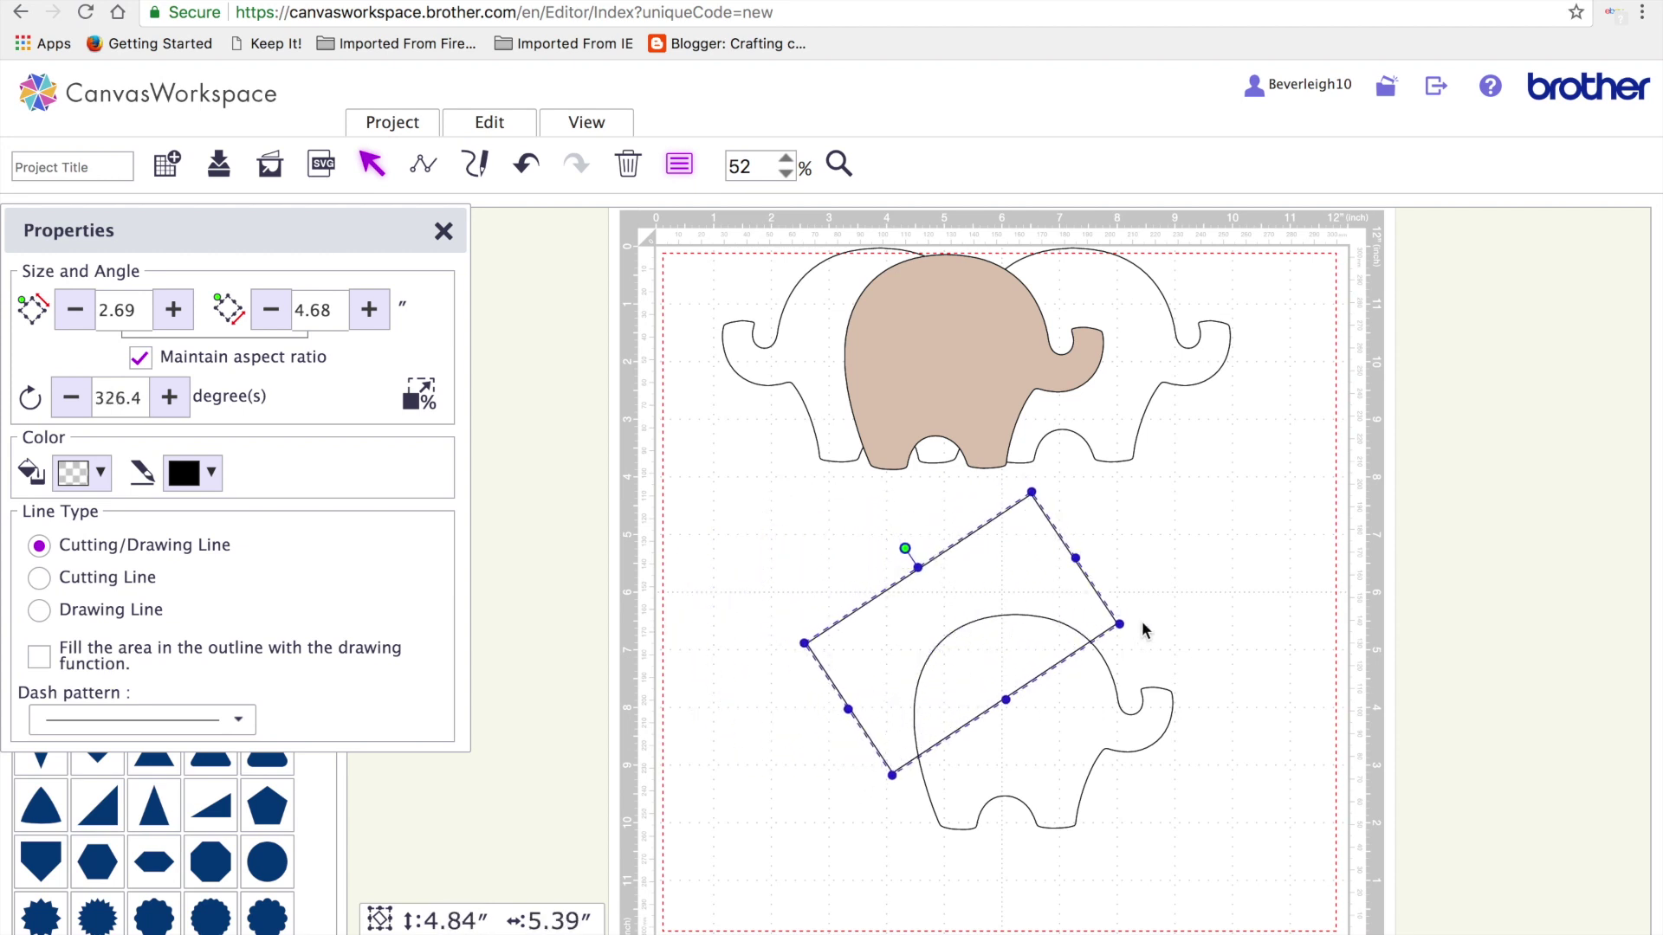
# Try an overlap operation on the tilted rectangle alone and nudge the rectangle slightly over the unfilled elephant's upper body
pyautogui.click(493, 127)
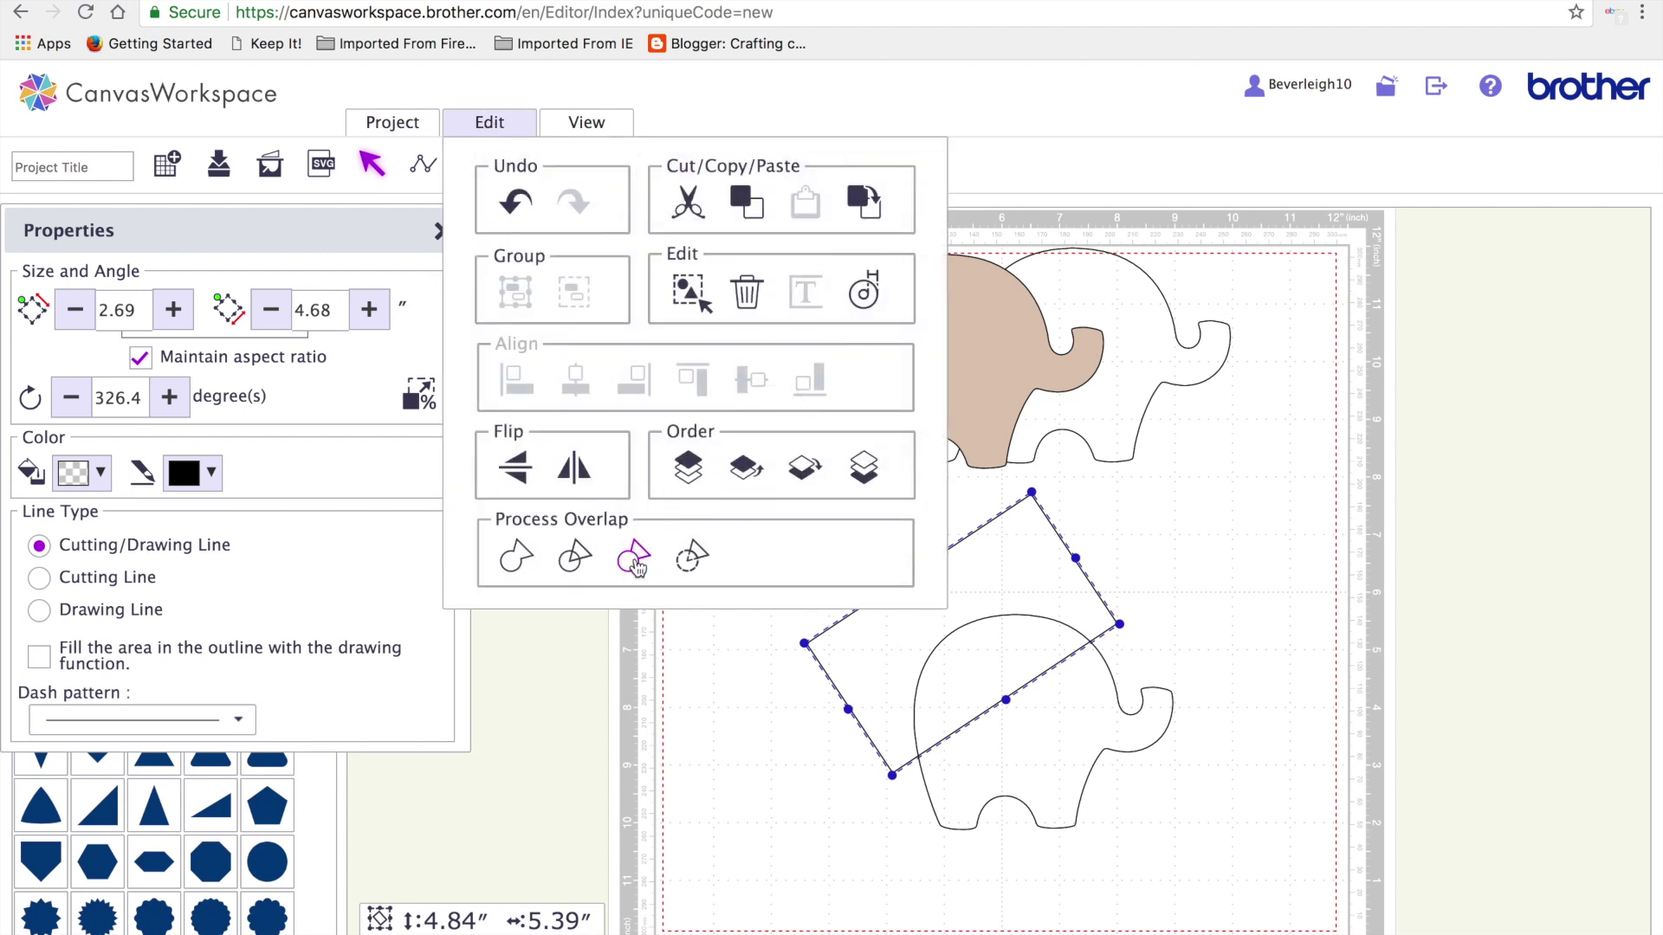
pyautogui.click(637, 561)
pyautogui.moveTo(1005, 680); pyautogui.dragTo(1045, 662)
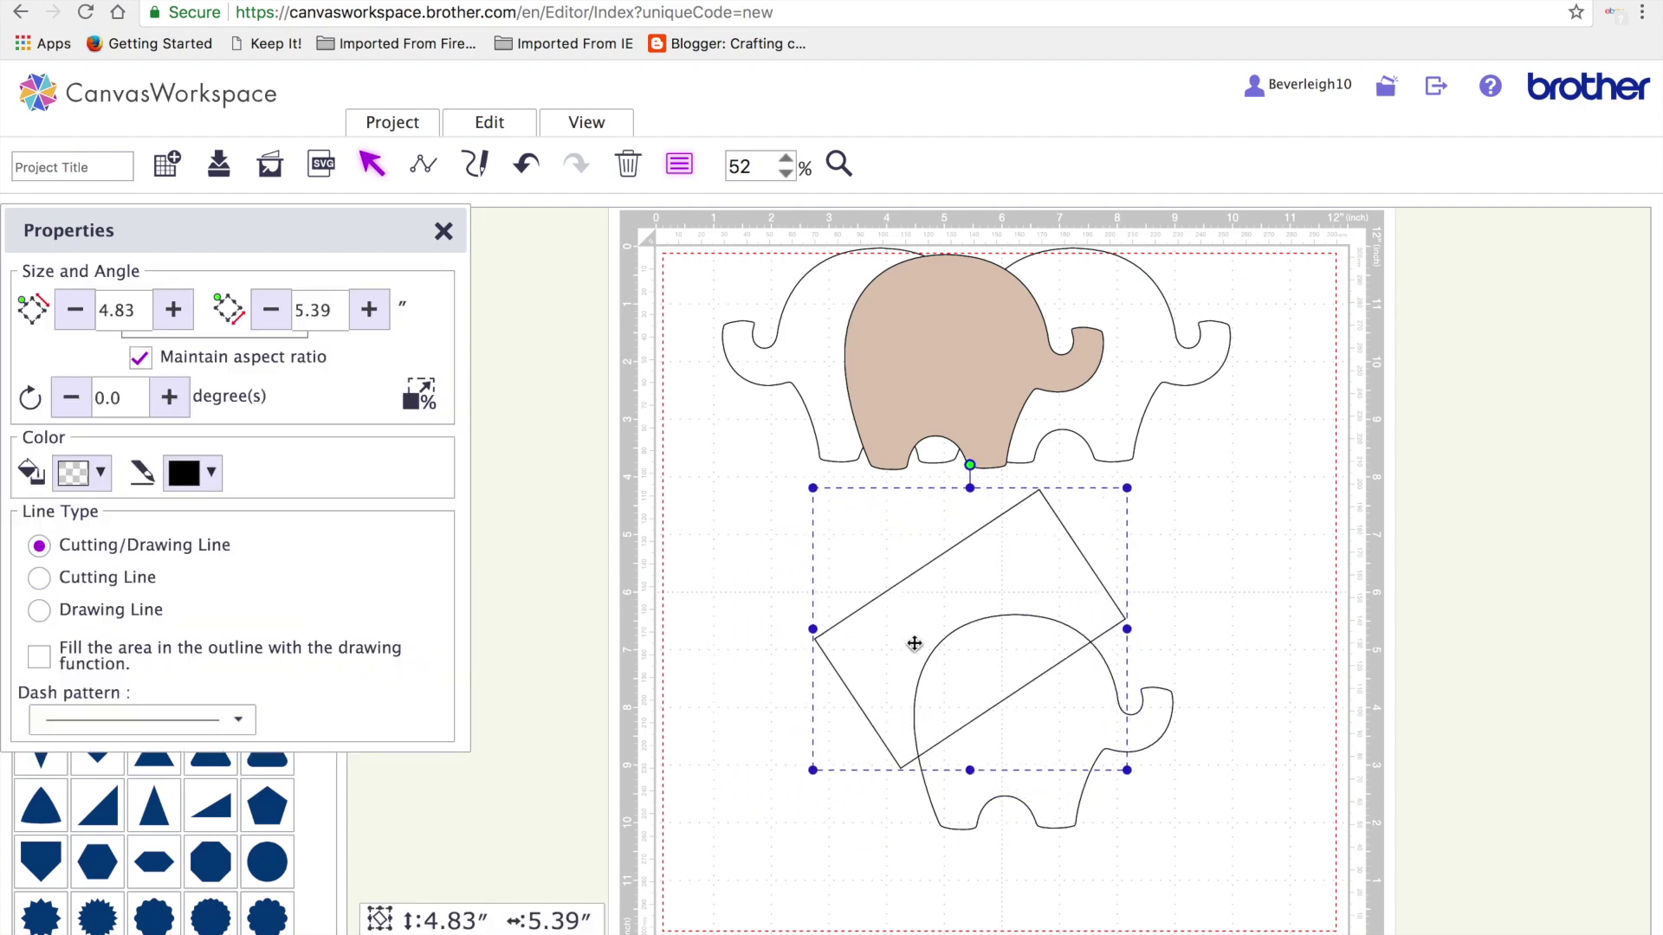
pyautogui.moveTo(1218, 851); pyautogui.dragTo(859, 678)
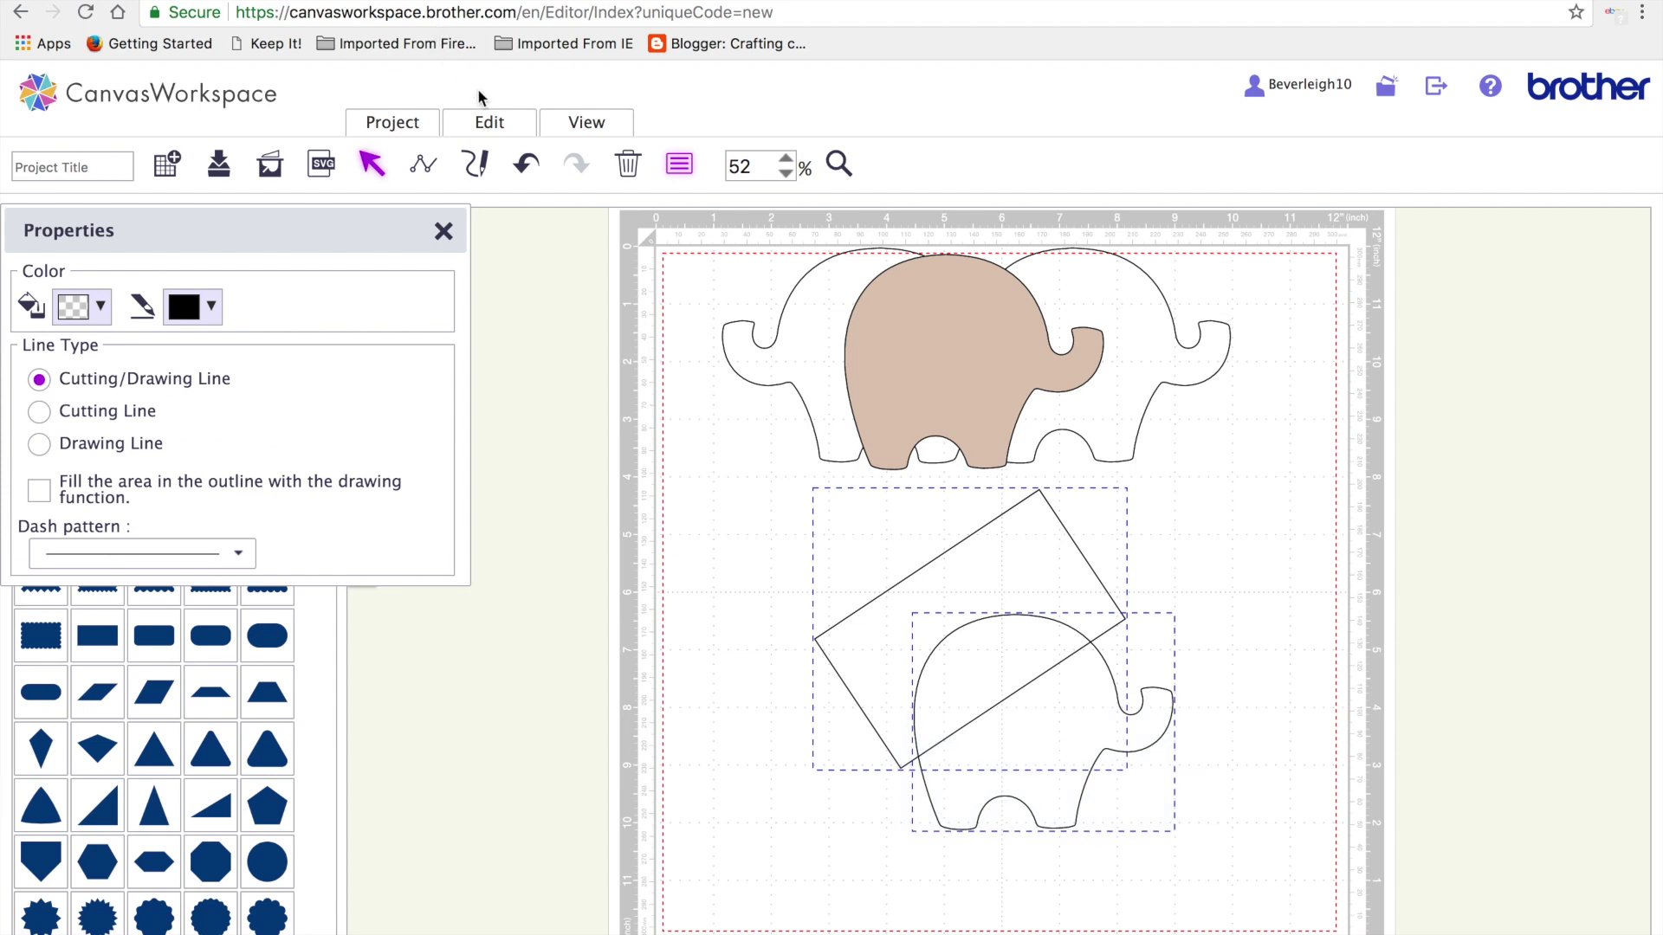
pyautogui.click(489, 122)
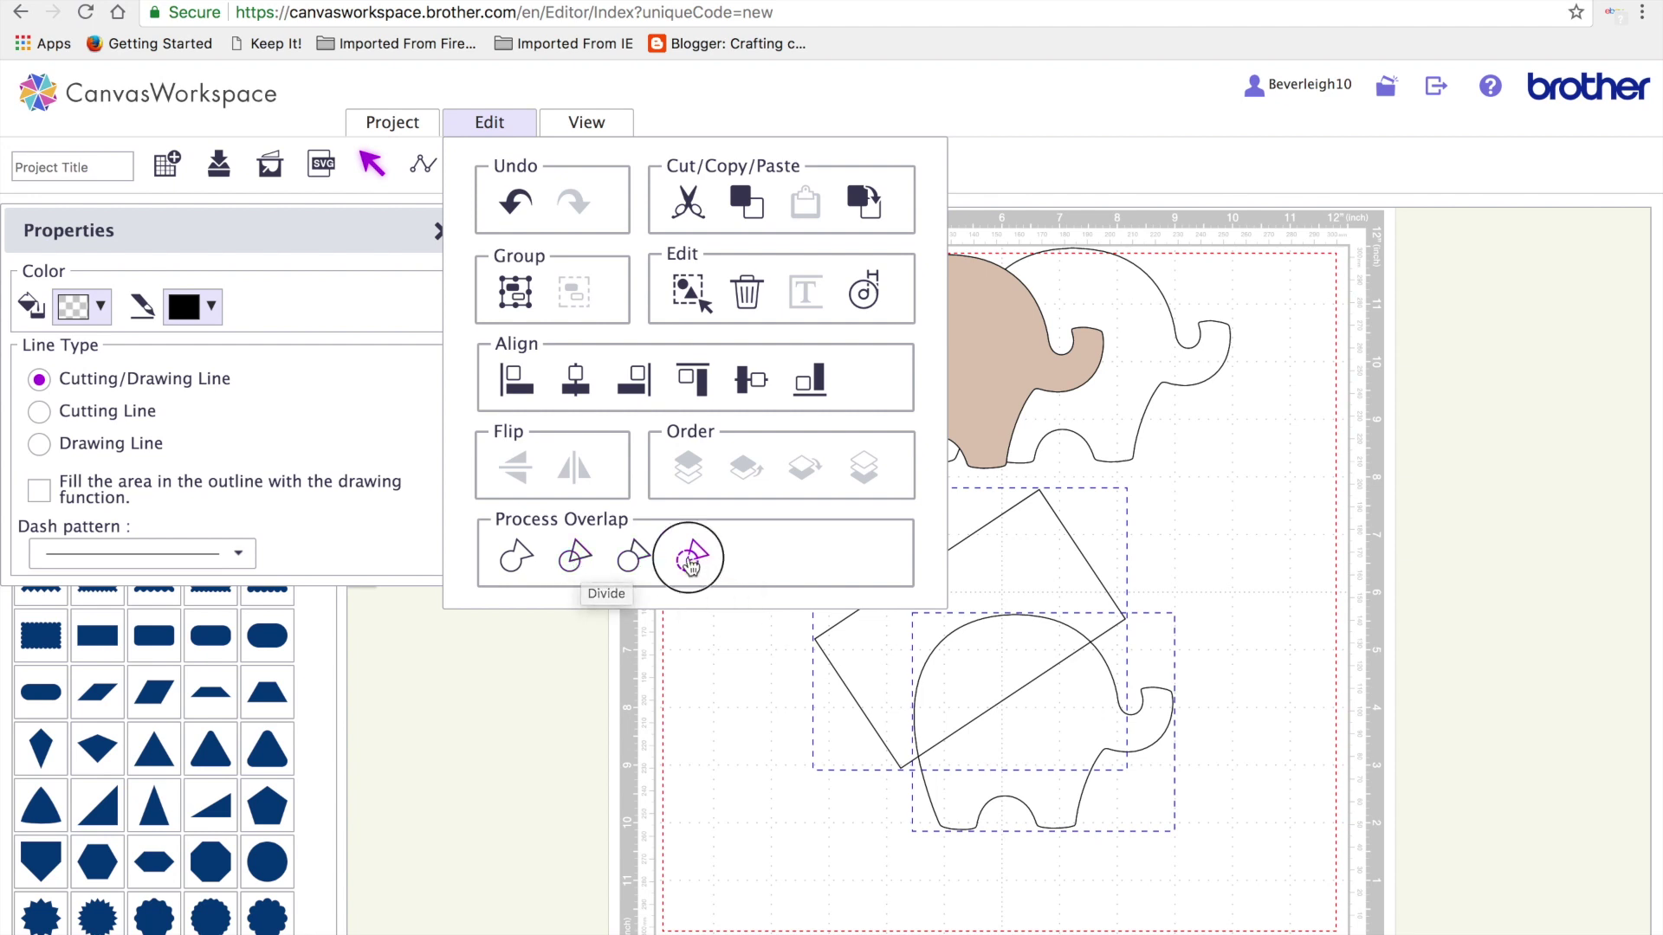
pyautogui.click(689, 559)
pyautogui.click(522, 168)
# Divide the unfilled elephant with the overlapping rectangle and spread the dome-shaped back piece and the leftover rectangle apart on either side
pyautogui.moveTo(1188, 801); pyautogui.dragTo(875, 638)
pyautogui.click(490, 123)
pyautogui.click(575, 557)
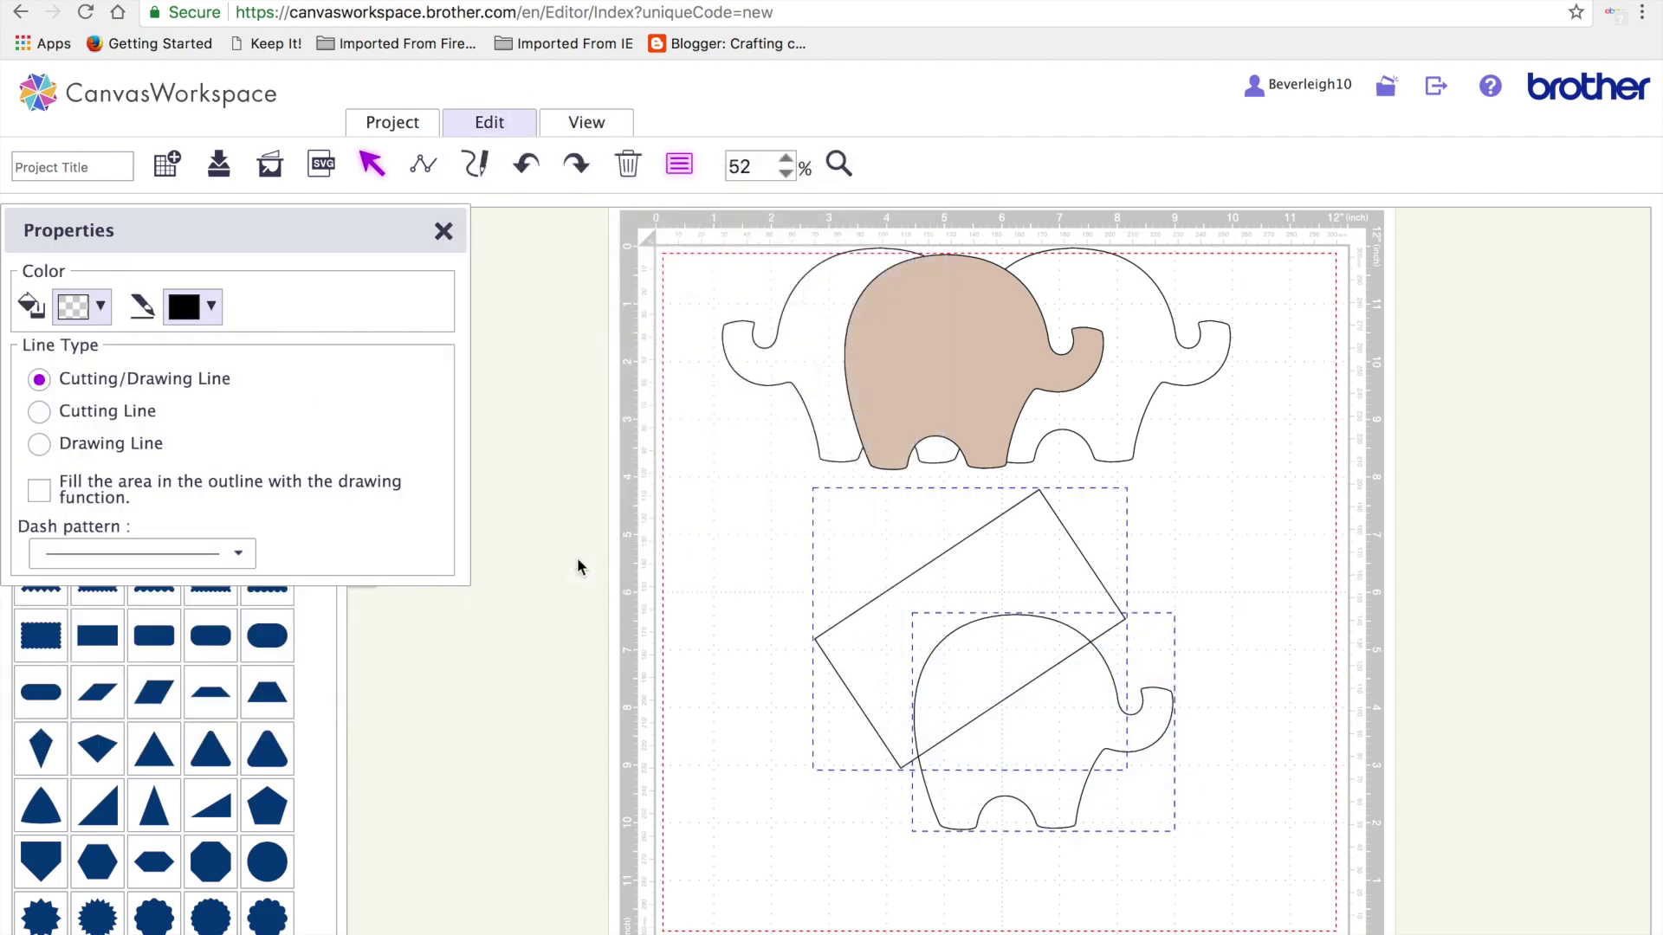
pyautogui.moveTo(985, 676); pyautogui.dragTo(1312, 541)
pyautogui.moveTo(890, 638); pyautogui.dragTo(799, 634)
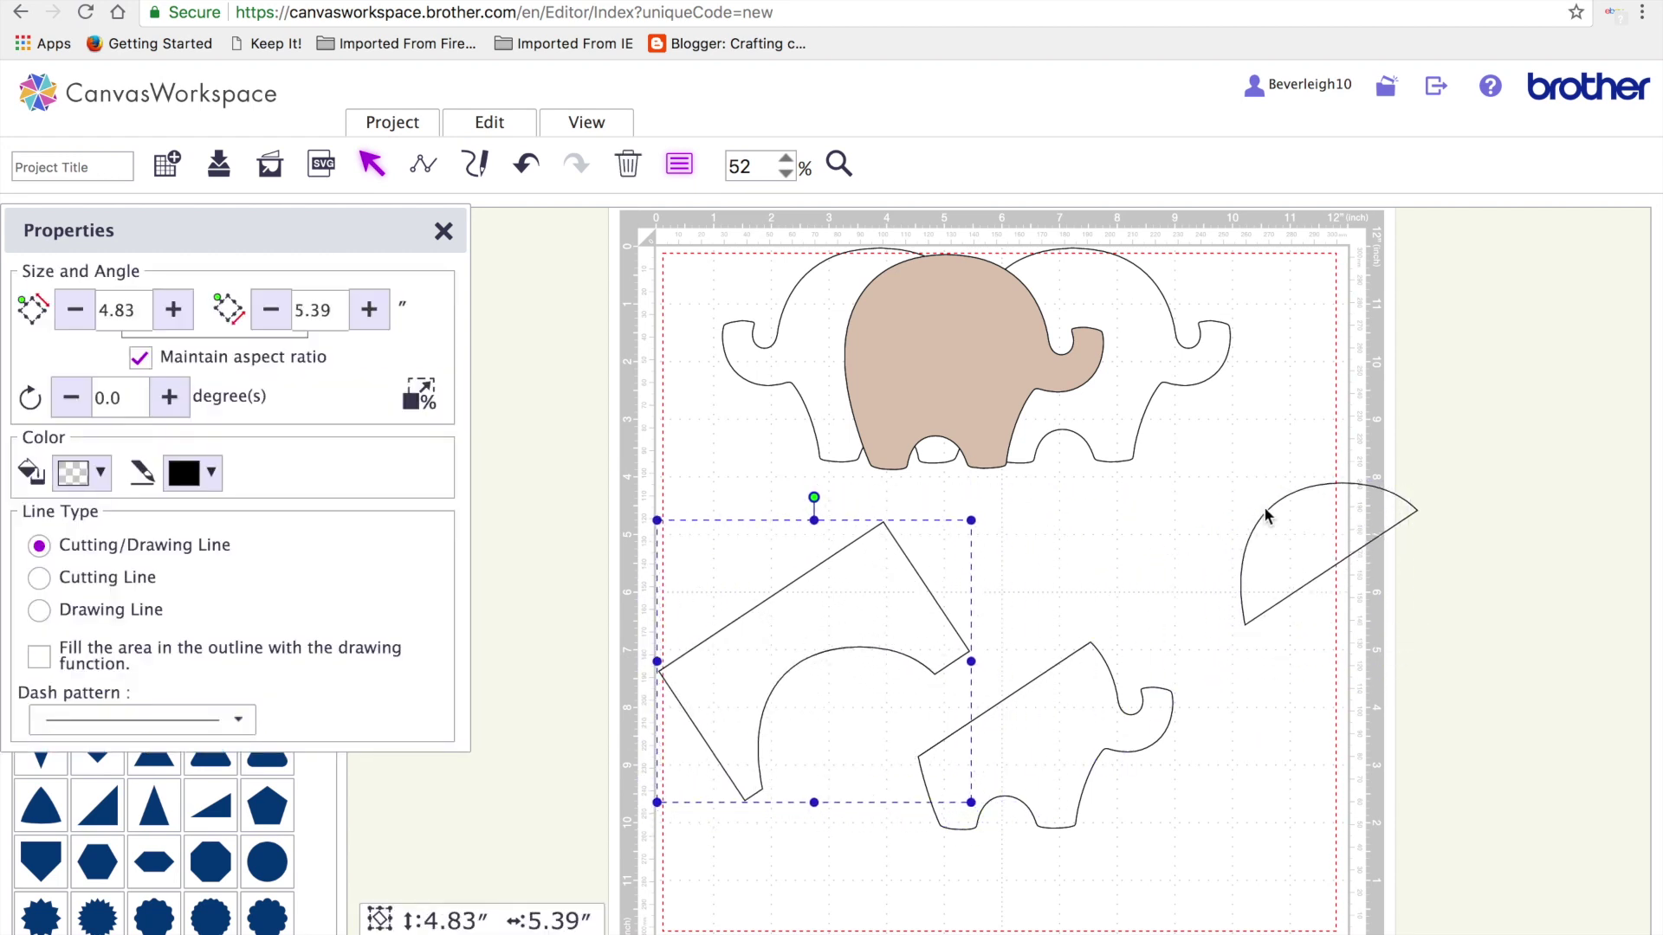
pyautogui.moveTo(1307, 505); pyautogui.dragTo(1262, 434)
# Rotate the leftover rectangle to about 81.2 degrees, stretch it to about 5.83 × 5.39" and lay it across the cut elephant's rear legs
pyautogui.click(863, 634)
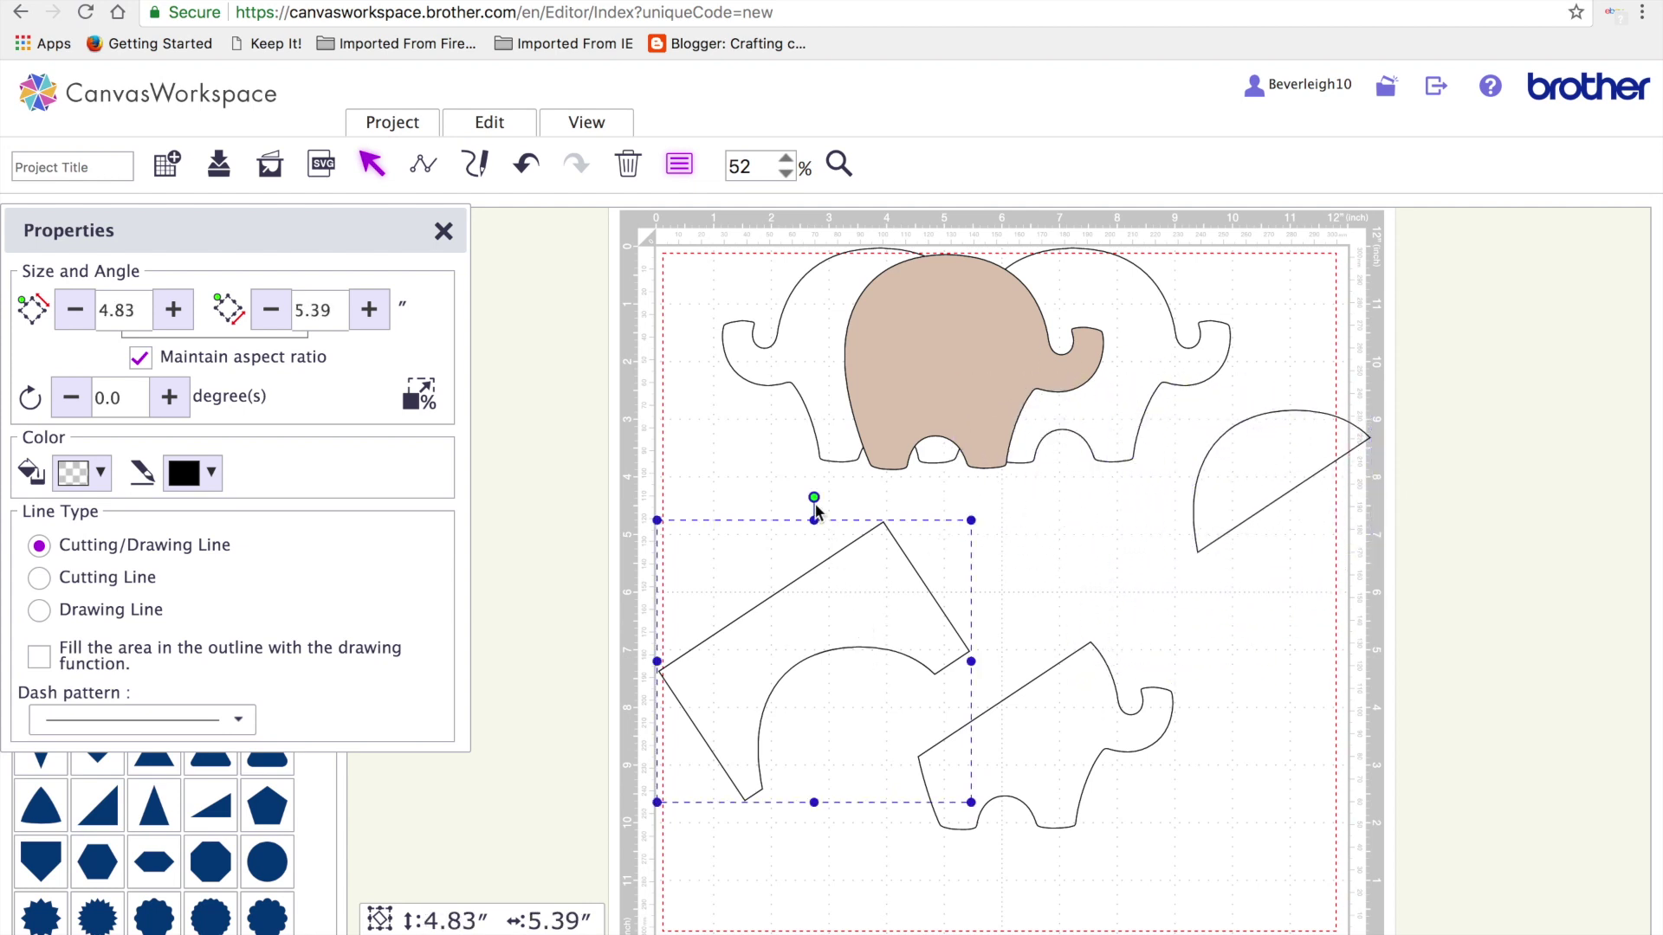
pyautogui.moveTo(806, 486); pyautogui.dragTo(985, 756)
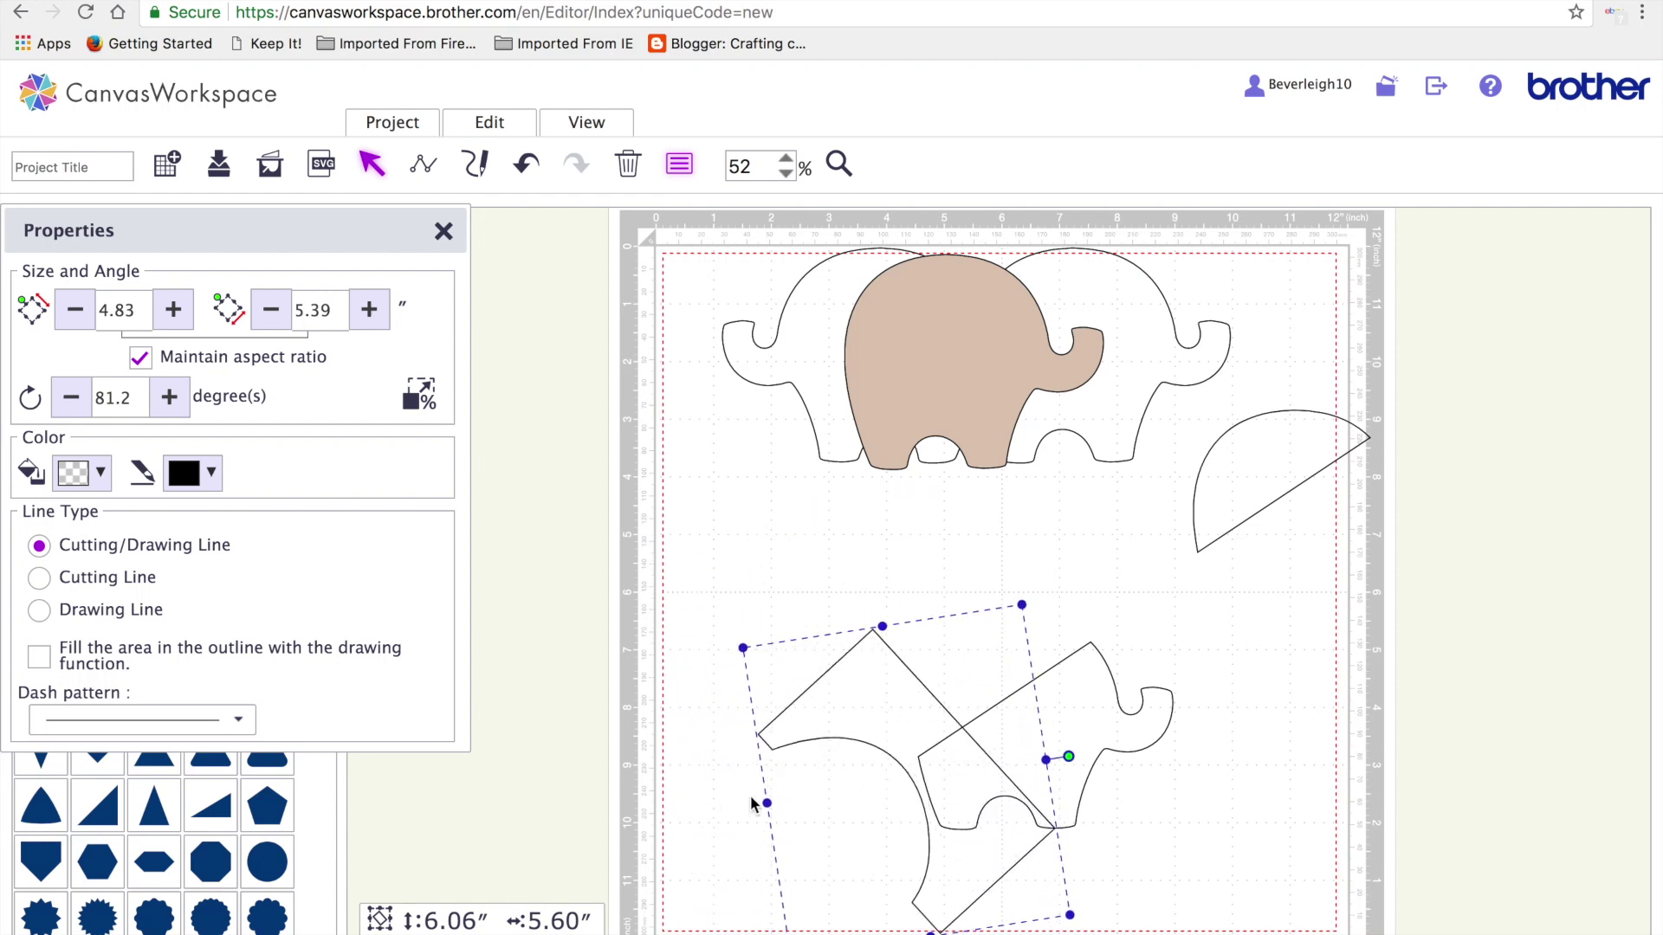
pyautogui.moveTo(765, 803); pyautogui.dragTo(709, 808)
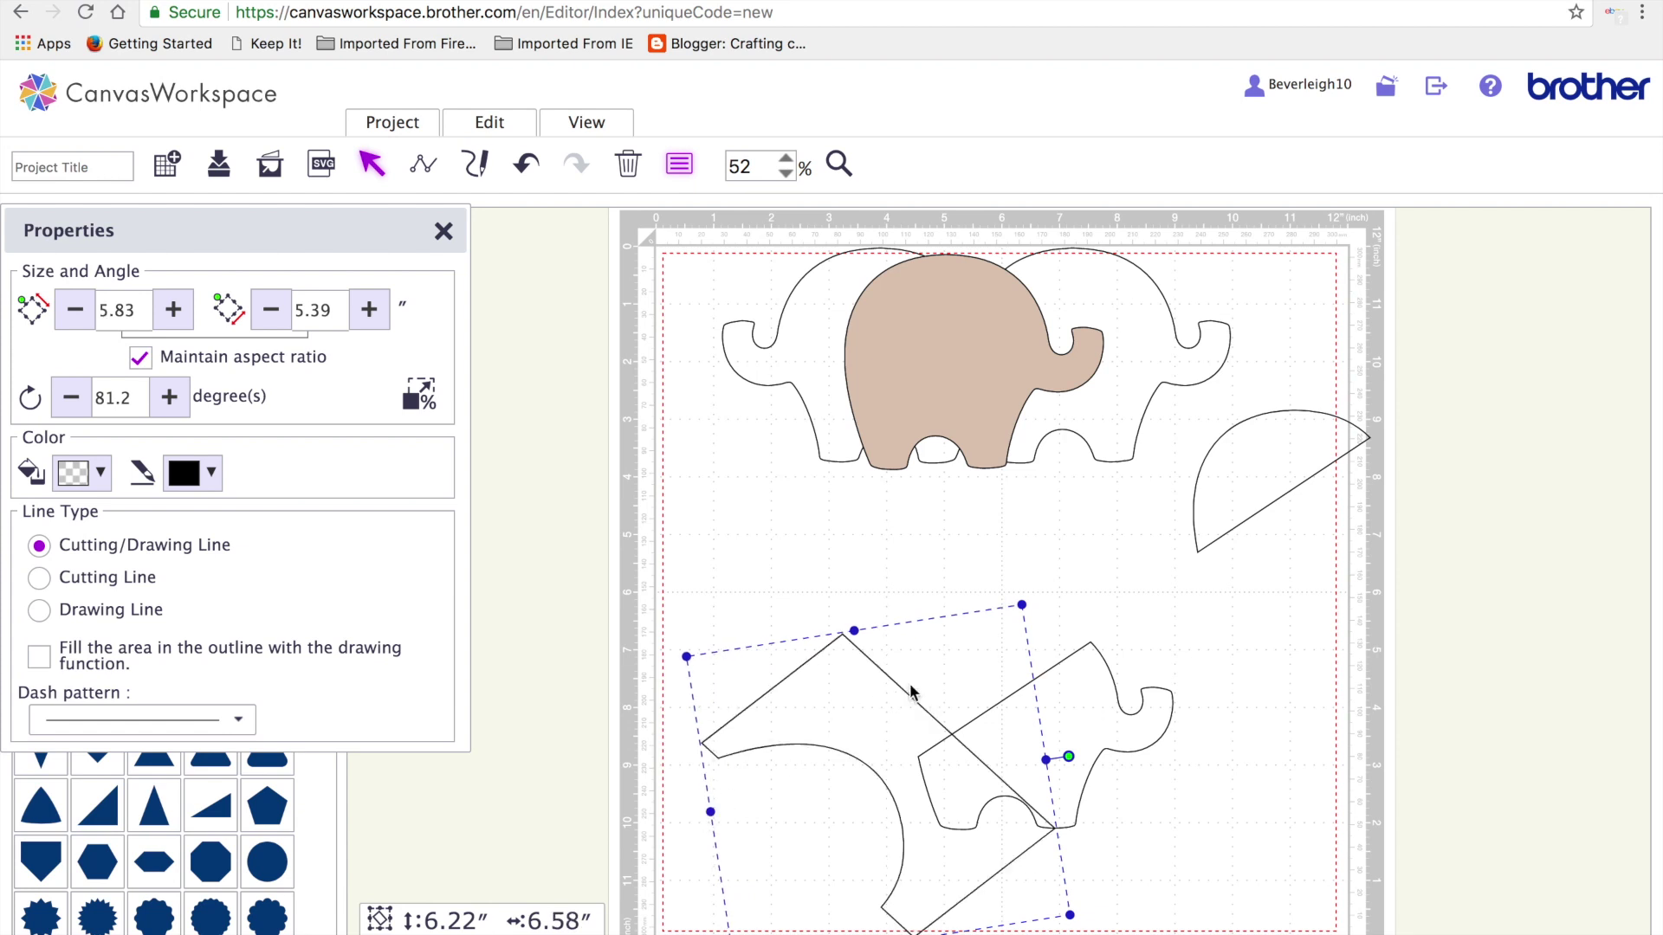
pyautogui.moveTo(898, 715); pyautogui.dragTo(905, 725)
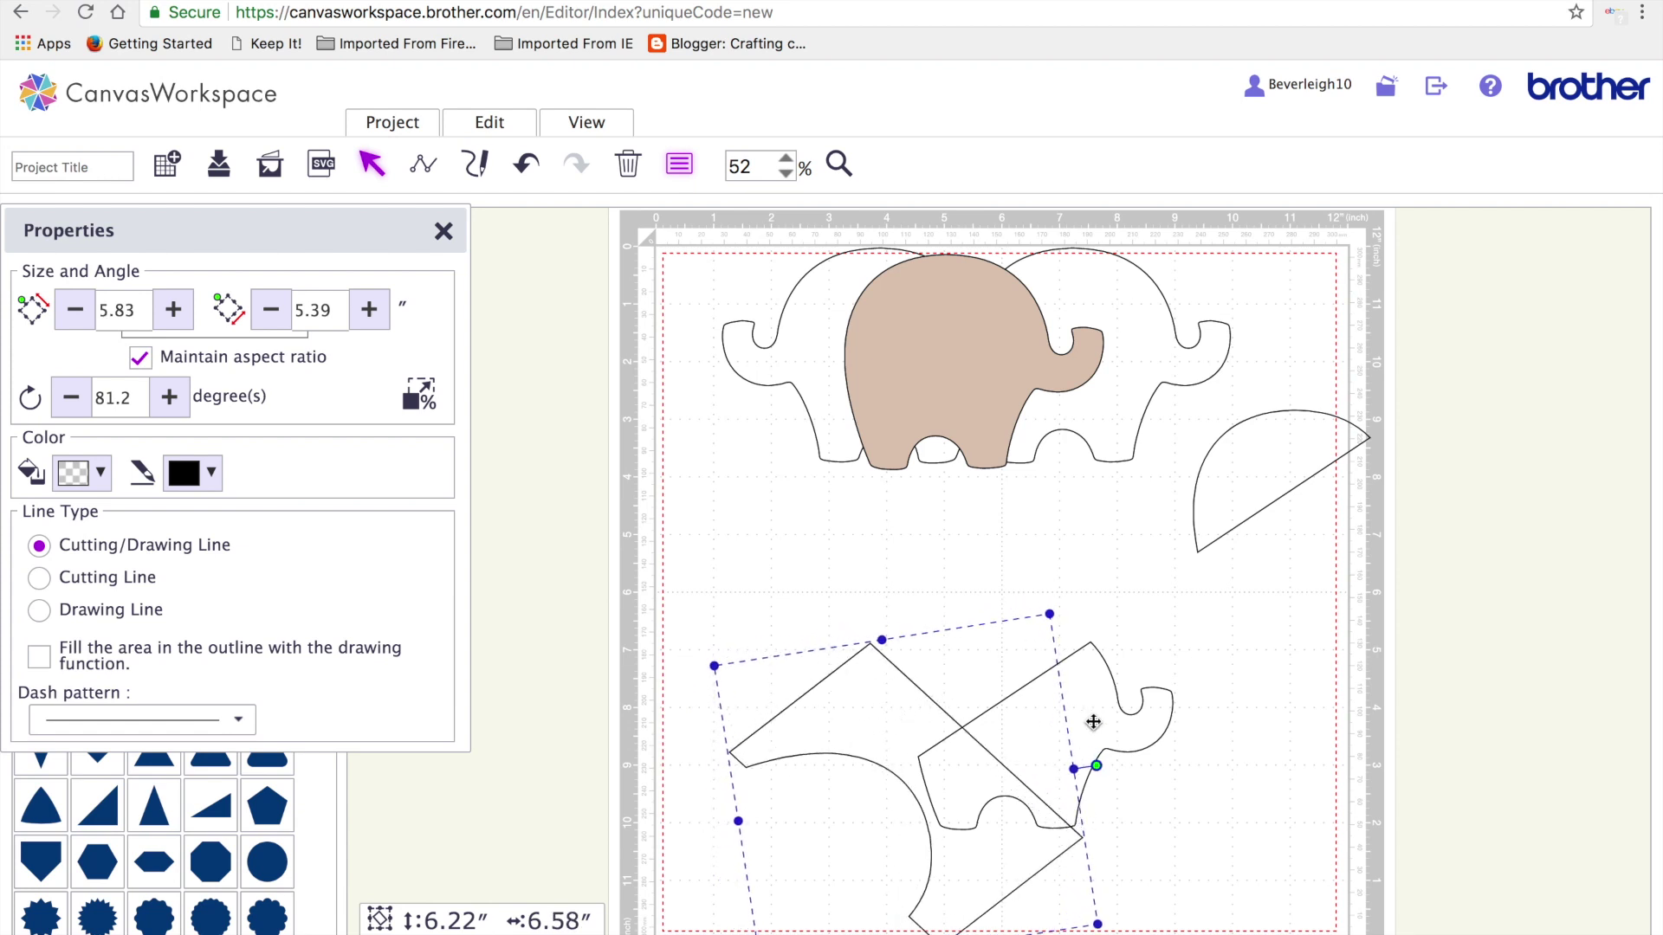
pyautogui.moveTo(1239, 866); pyautogui.dragTo(917, 738)
pyautogui.click(491, 124)
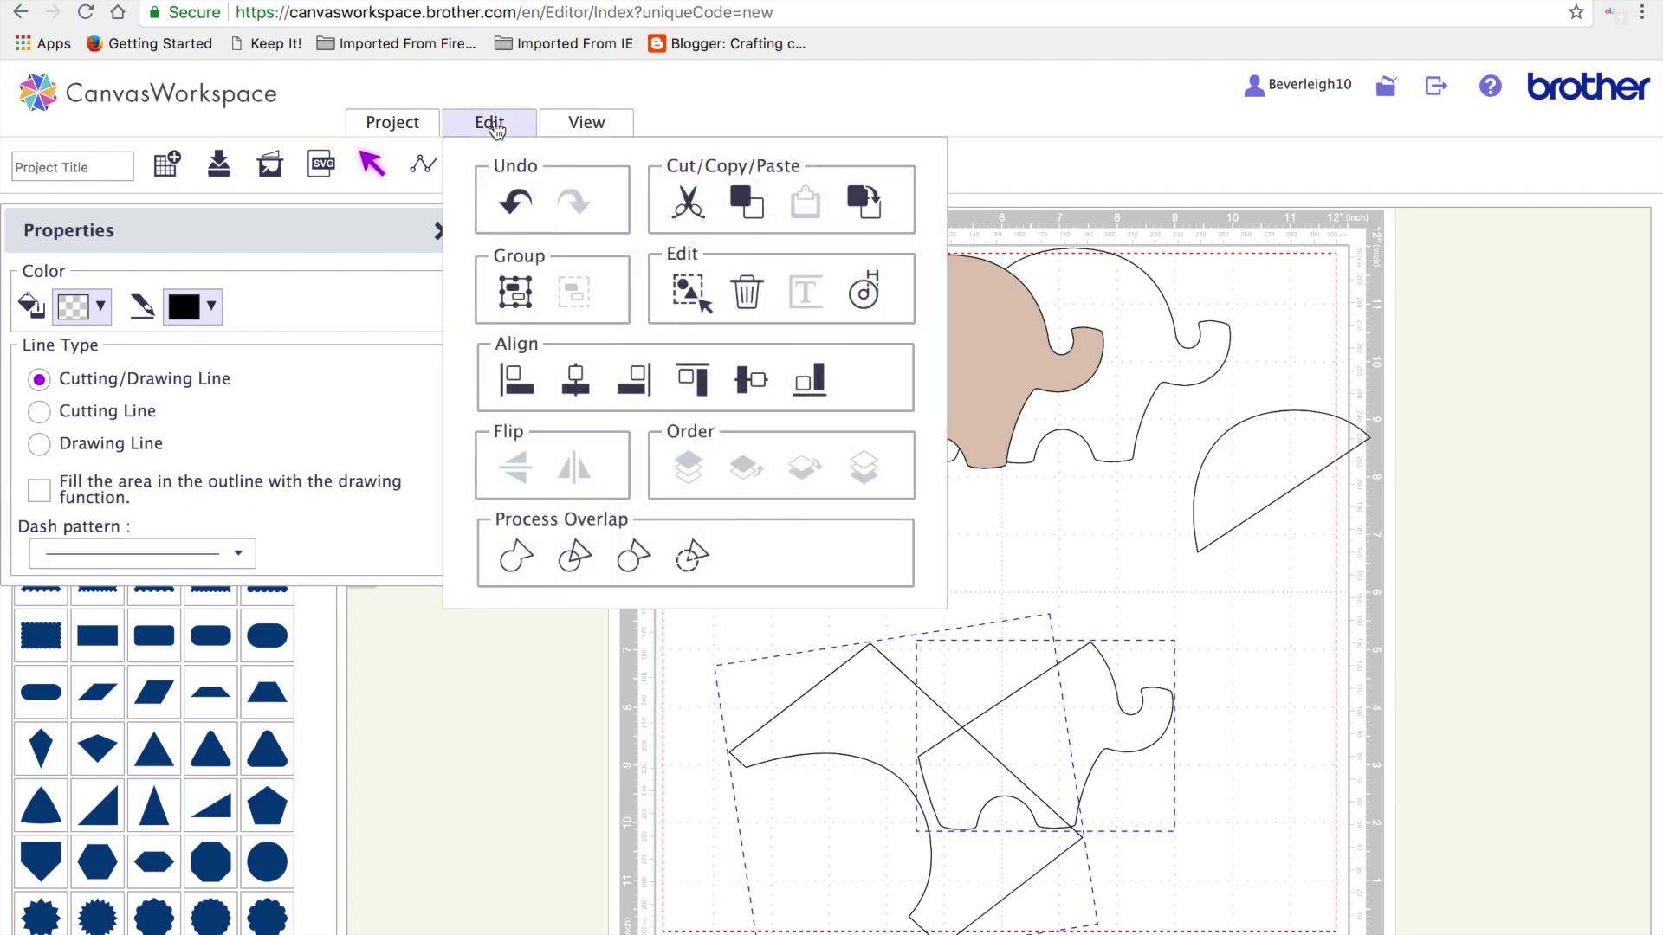
pyautogui.click(691, 554)
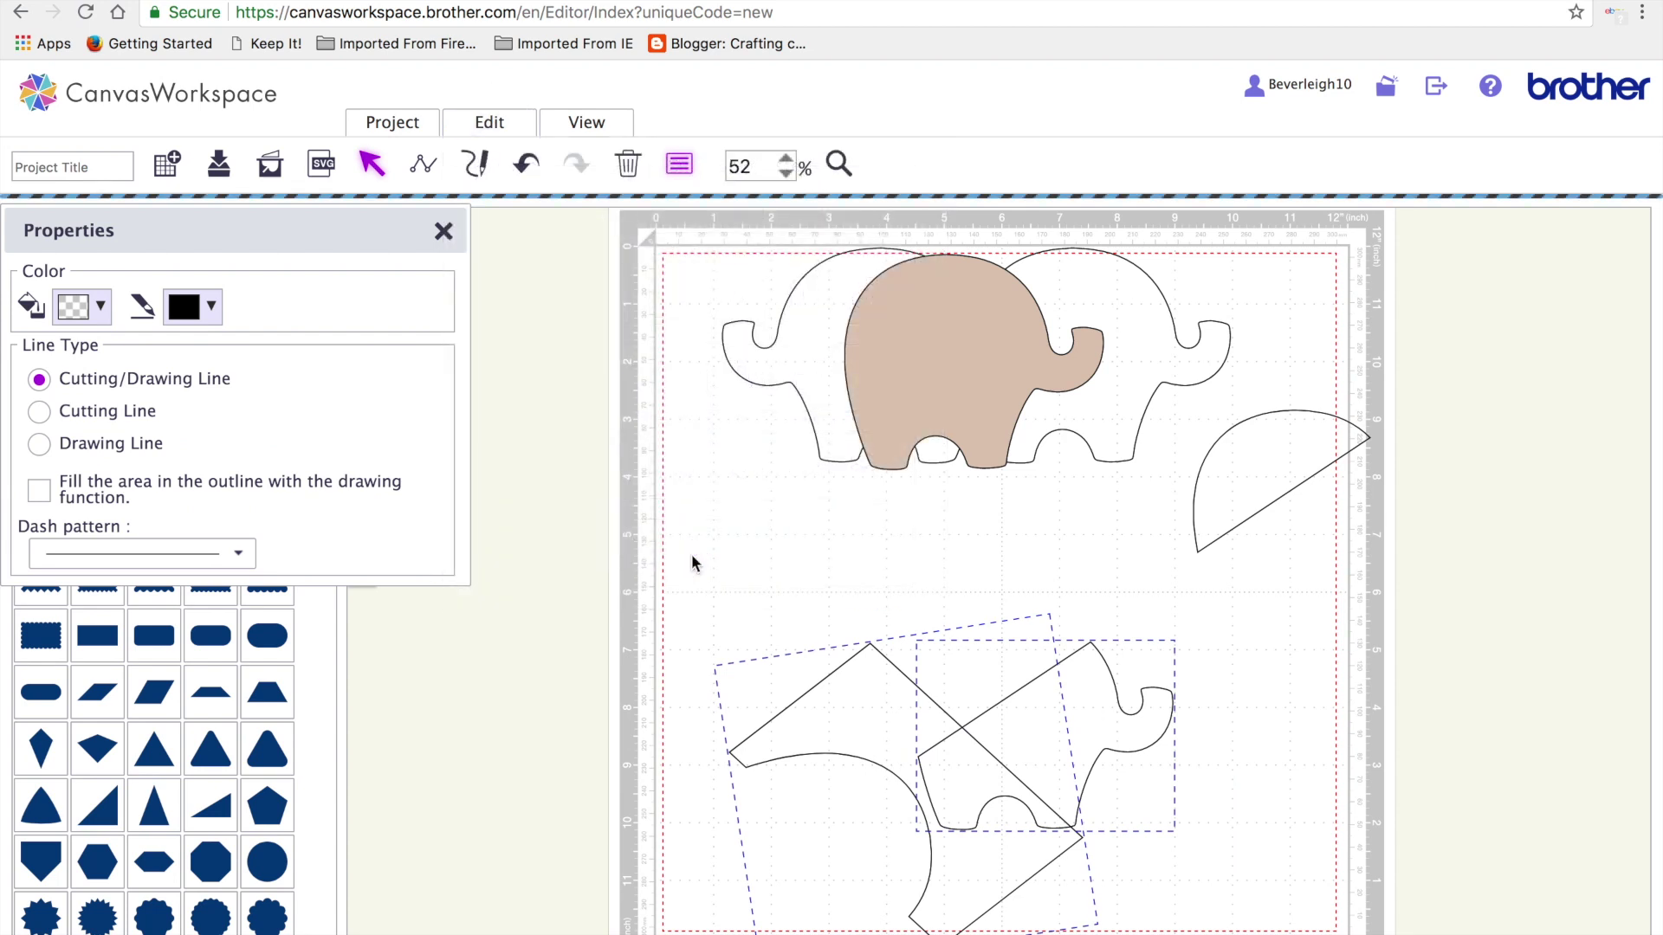
pyautogui.click(526, 164)
# Divide the cut elephant with the overlapping leftover shape and place the leg piece and the dome-shaped back piece on the tan elephant
pyautogui.moveTo(1173, 869); pyautogui.dragTo(816, 670)
pyautogui.click(488, 121)
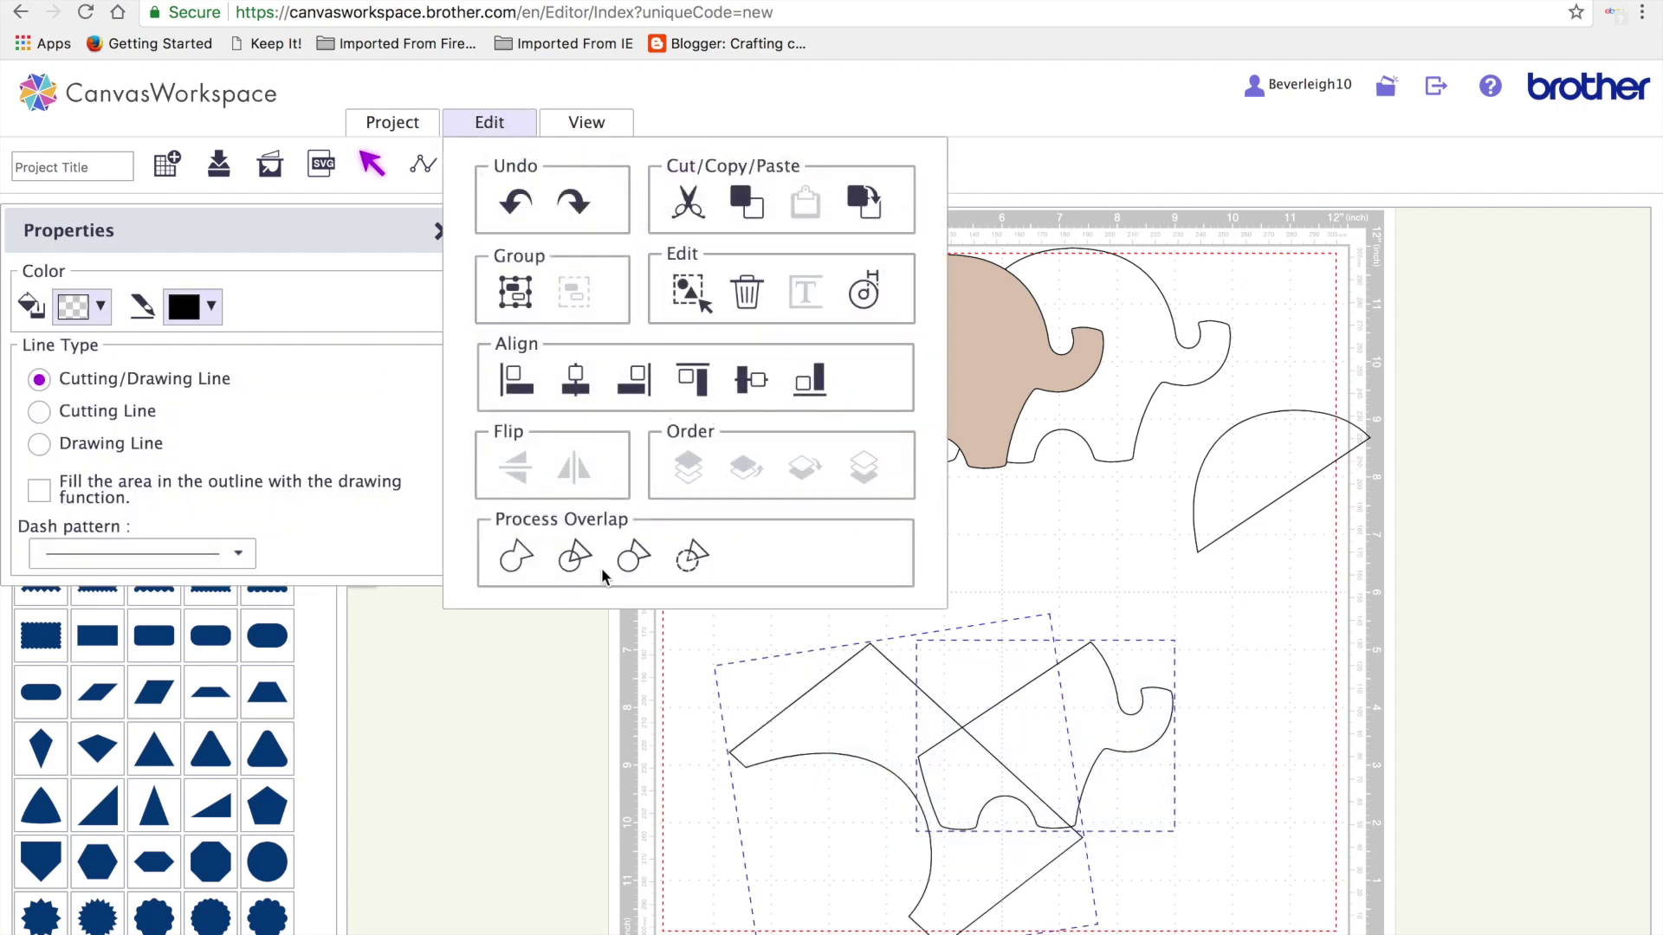
pyautogui.click(566, 559)
pyautogui.moveTo(967, 784); pyautogui.dragTo(893, 417)
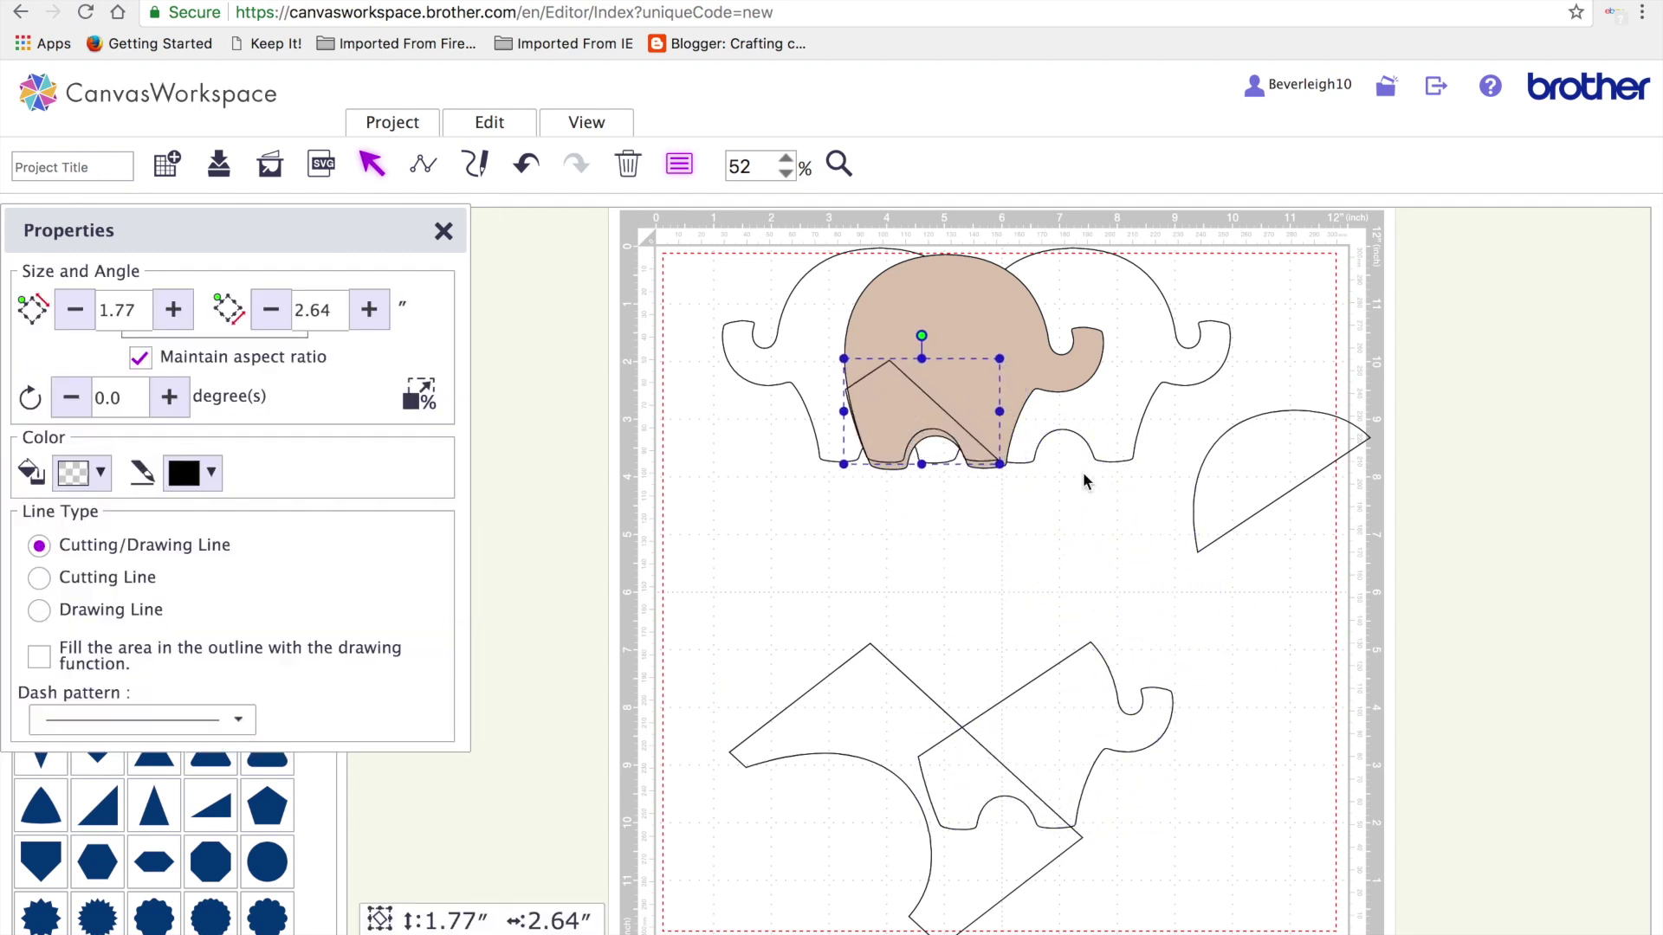
pyautogui.moveTo(1244, 471); pyautogui.dragTo(900, 324)
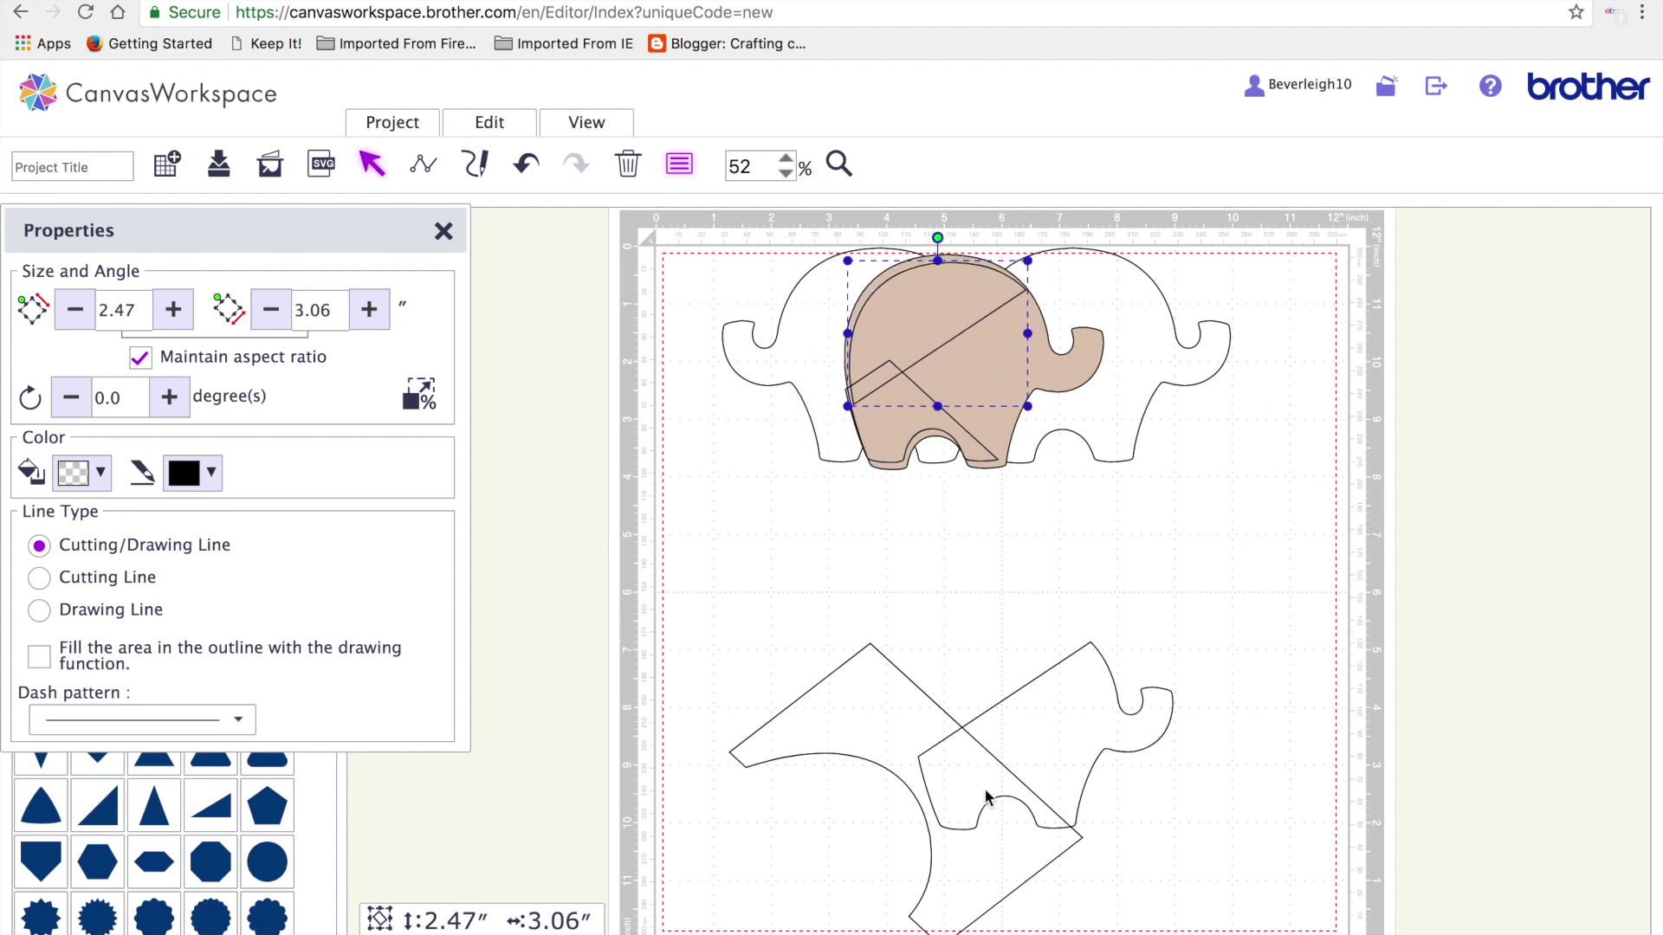
# Delete the leftover cutting shape and lay a new plain square, rotated to about 327.5 degrees, over the remaining elephant's head and trunk
pyautogui.moveTo(892, 743); pyautogui.dragTo(742, 710)
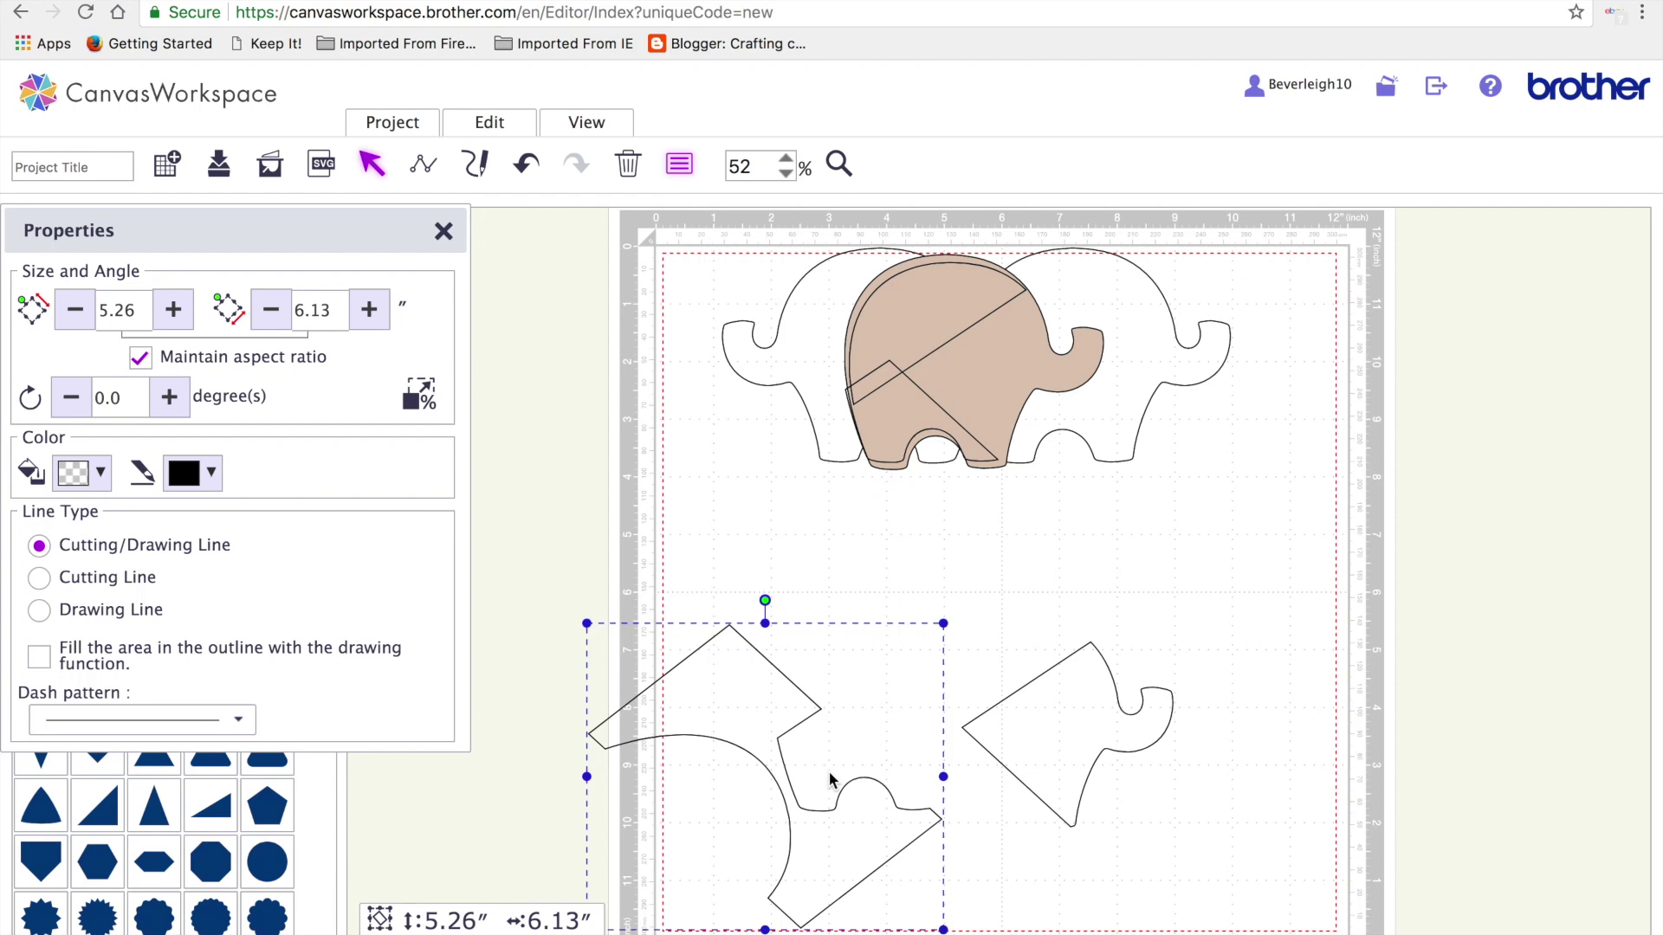
pyautogui.press('Delete')
pyautogui.moveTo(44, 407); pyautogui.dragTo(1141, 618)
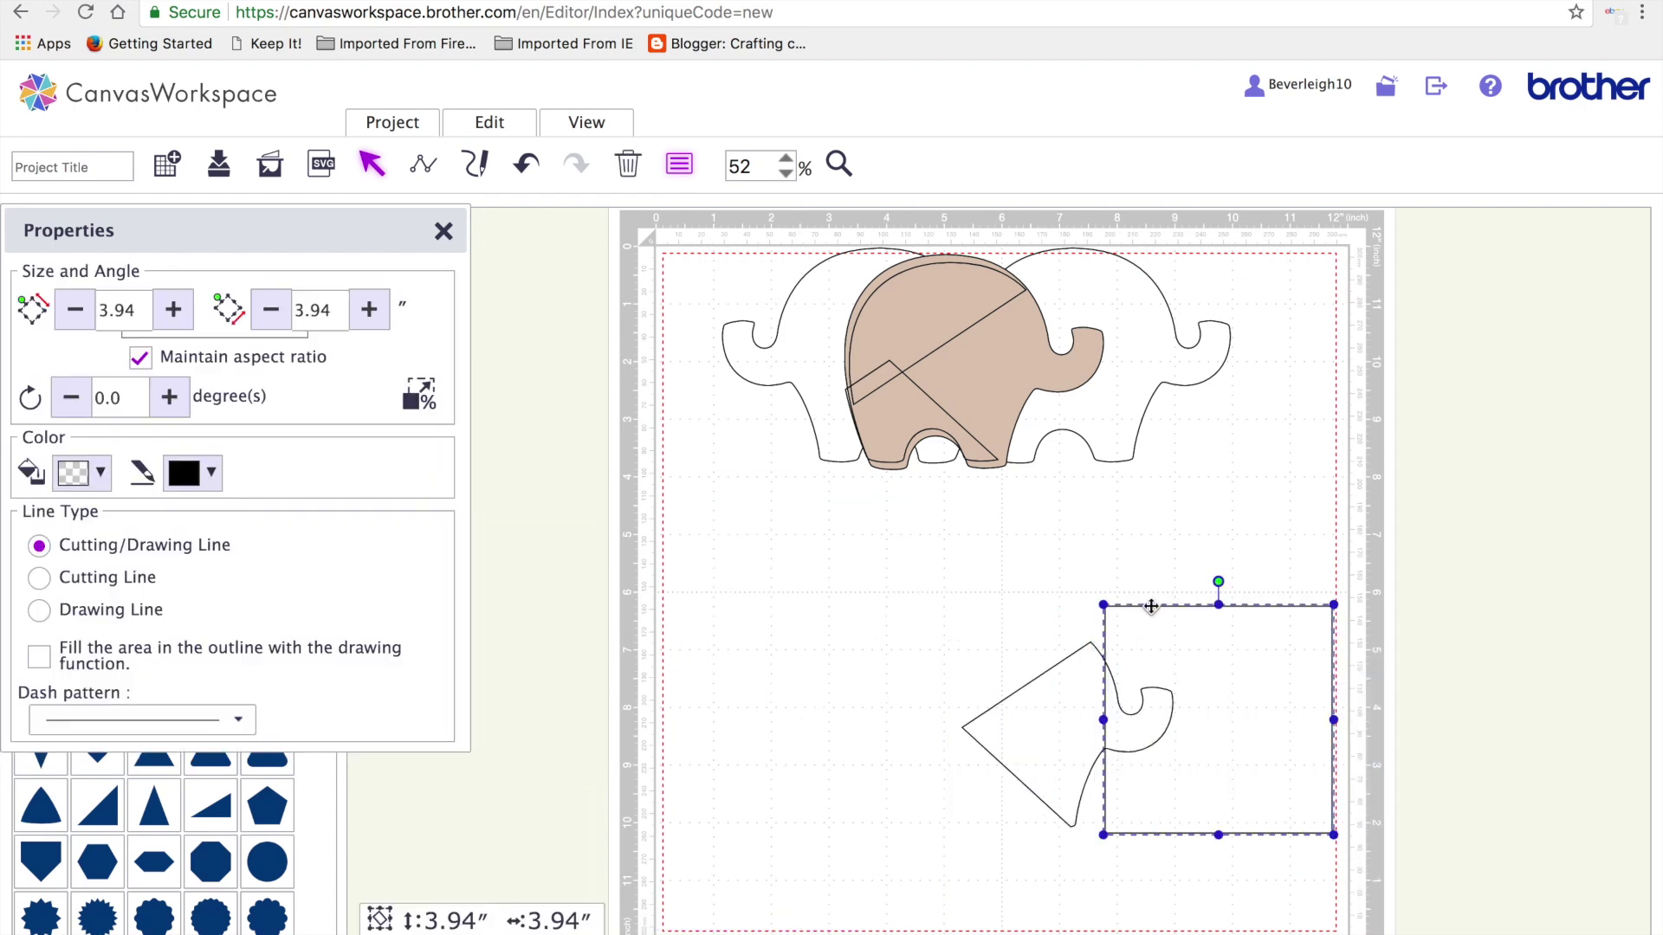
pyautogui.moveTo(1219, 581); pyautogui.dragTo(1142, 599)
pyautogui.moveTo(1236, 679); pyautogui.dragTo(1185, 652)
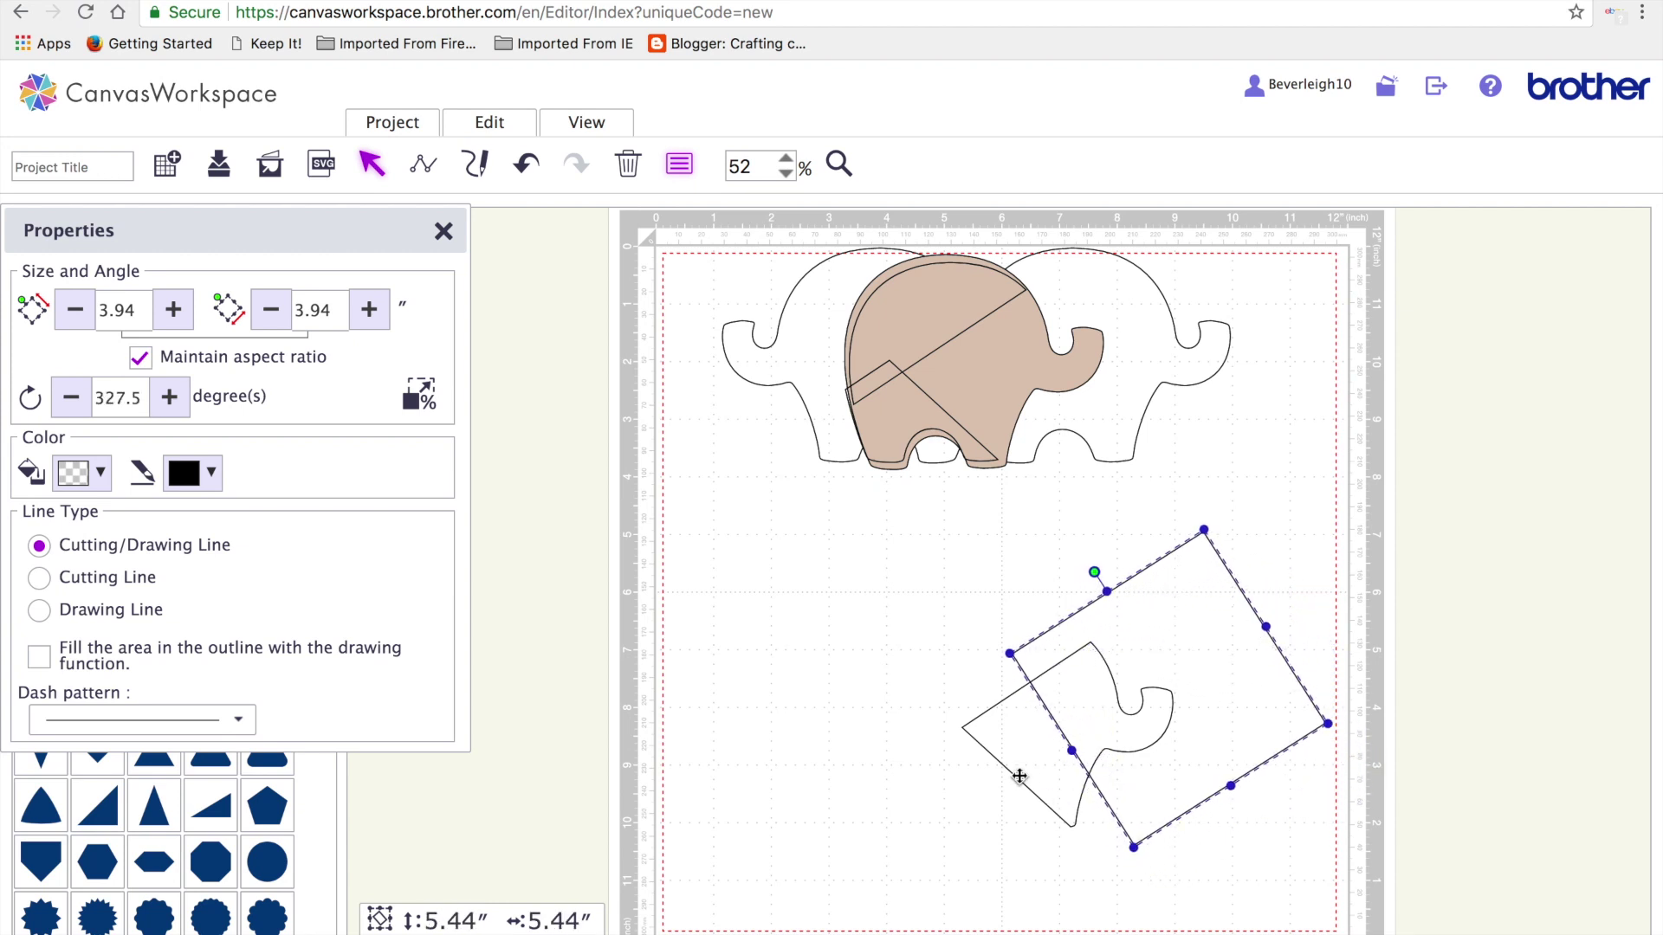
# Divide the remaining elephant piece with the tilted square and place the head-and-trunk piece on the tan elephant
pyautogui.click(960, 726)
pyautogui.click(487, 119)
pyautogui.click(571, 561)
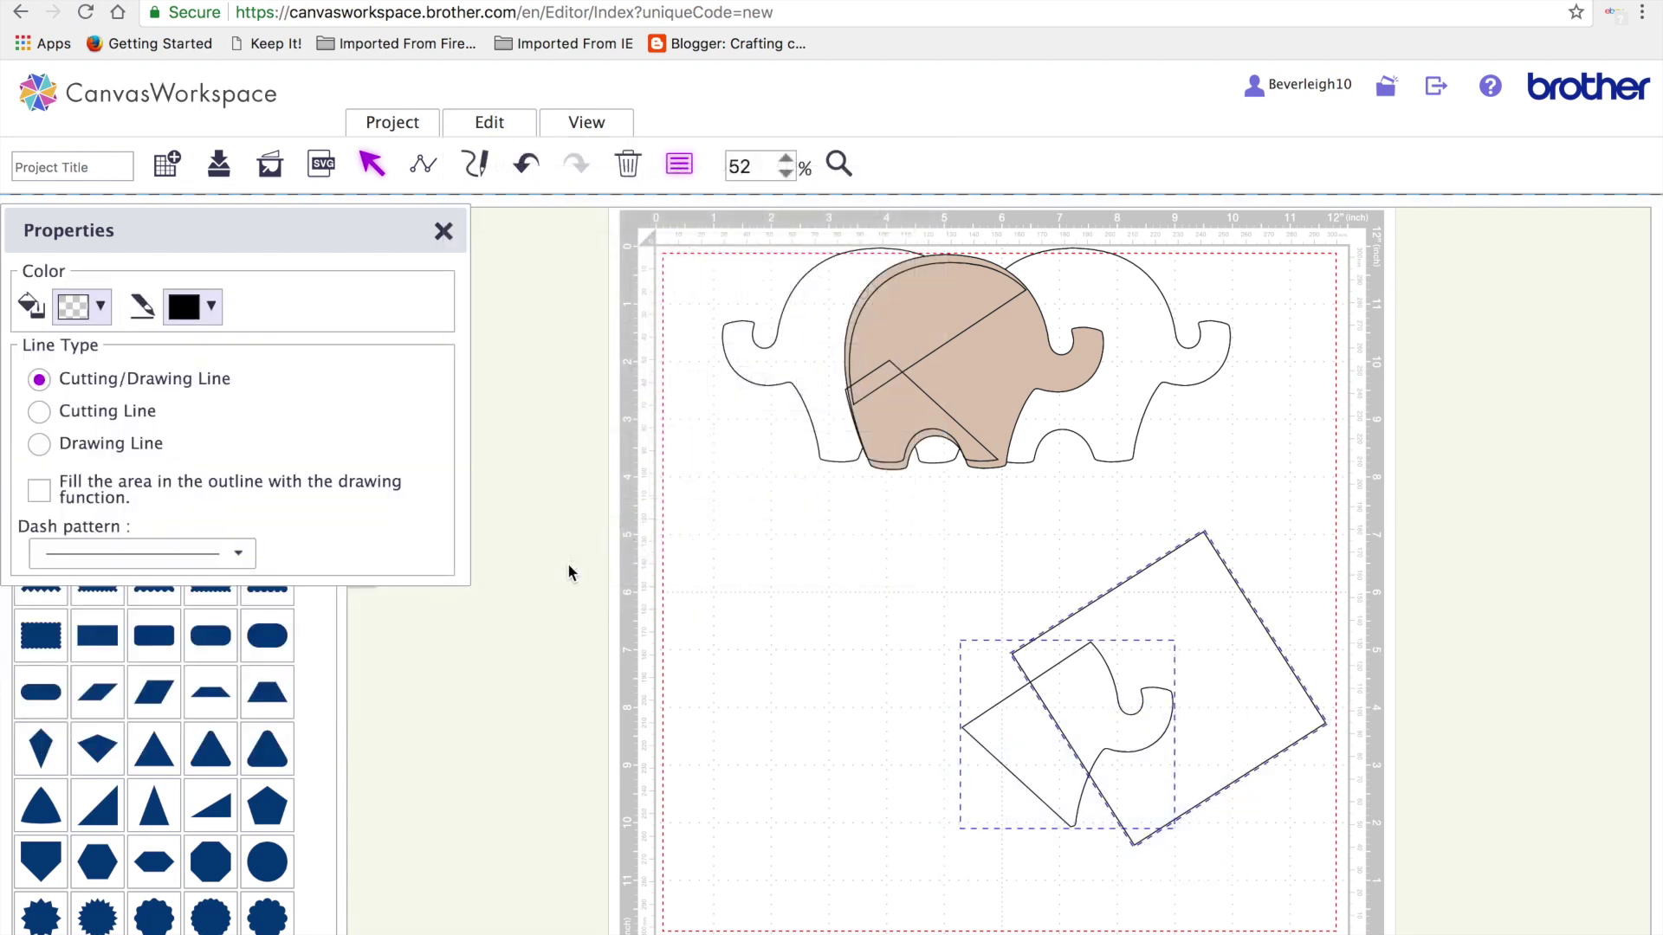
pyautogui.moveTo(1083, 698); pyautogui.dragTo(1024, 353)
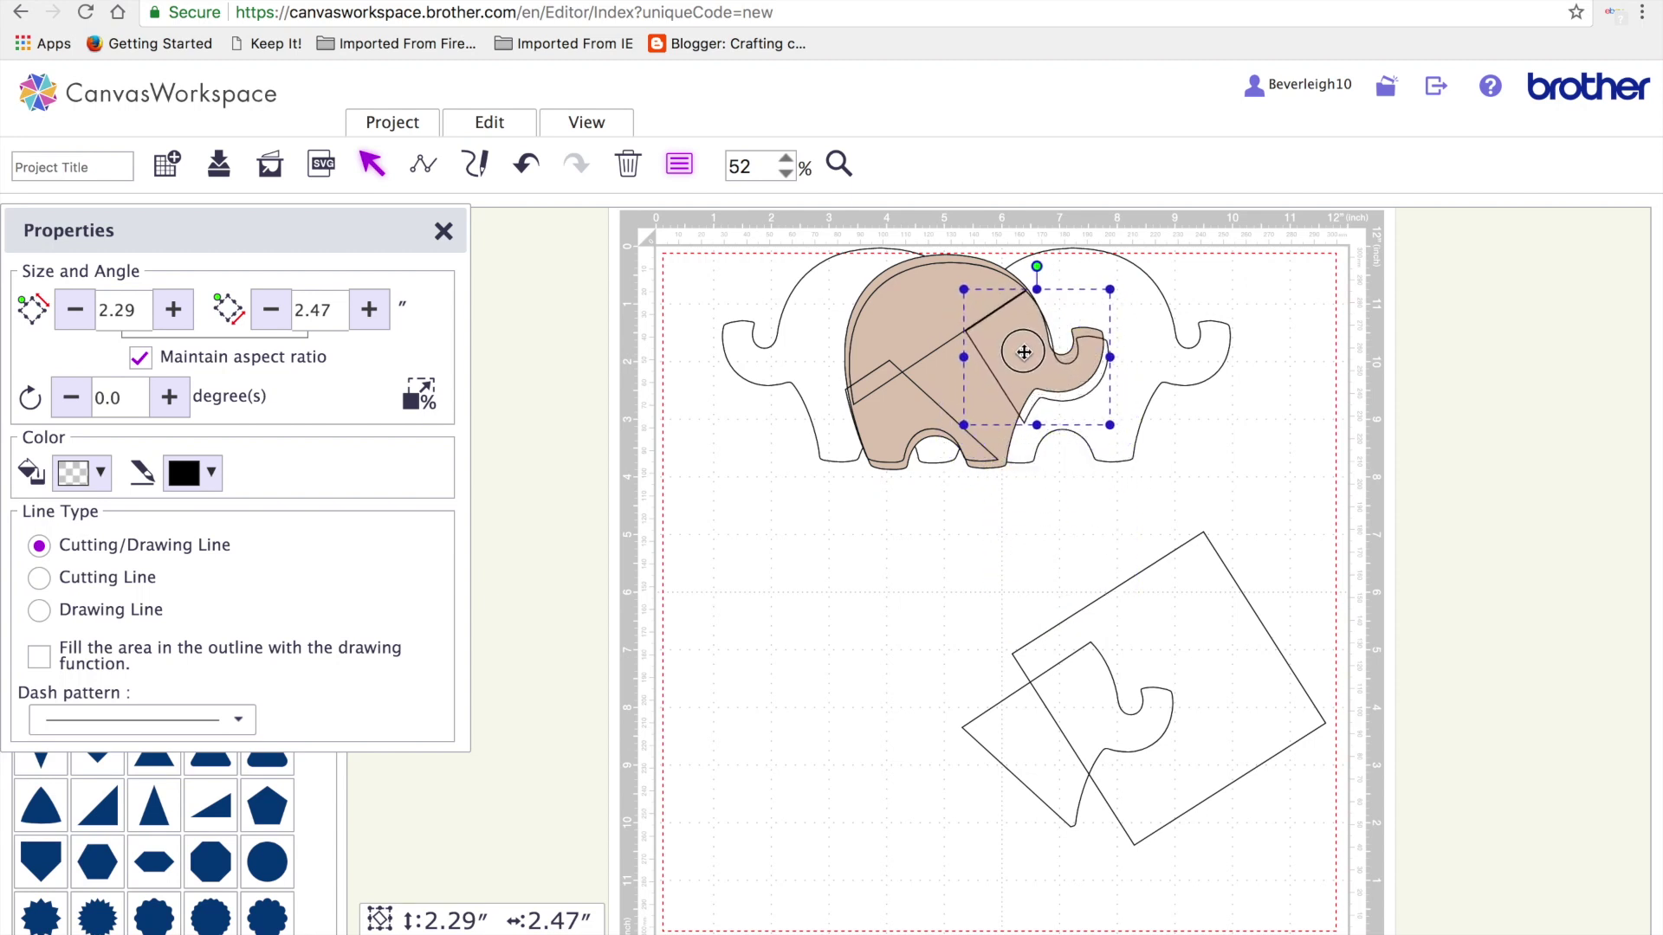
# Place the remaining middle body piece just below the card base and delete the leftover square
pyautogui.moveTo(1032, 761); pyautogui.dragTo(1008, 552)
pyautogui.click(1247, 705)
pyautogui.press('Delete')
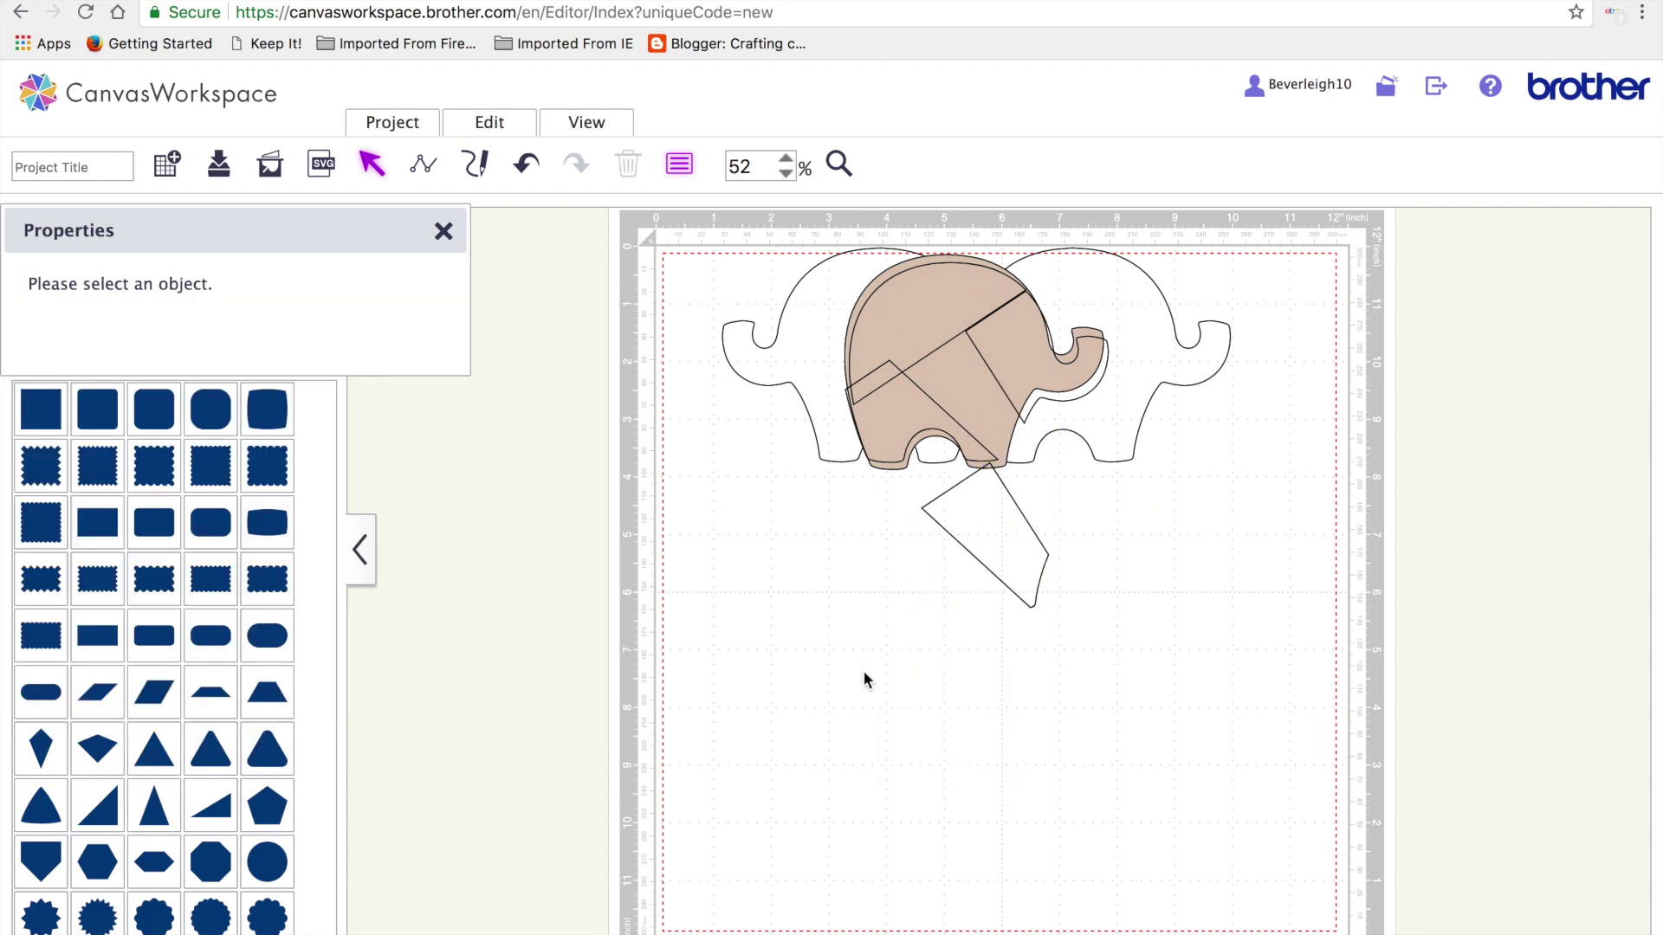
# Bring the tan elephant onto the mat below the card base and cover its back with the dome-shaped piece filled light pink
pyautogui.moveTo(972, 416); pyautogui.dragTo(890, 780)
pyautogui.moveTo(920, 339); pyautogui.dragTo(1195, 594)
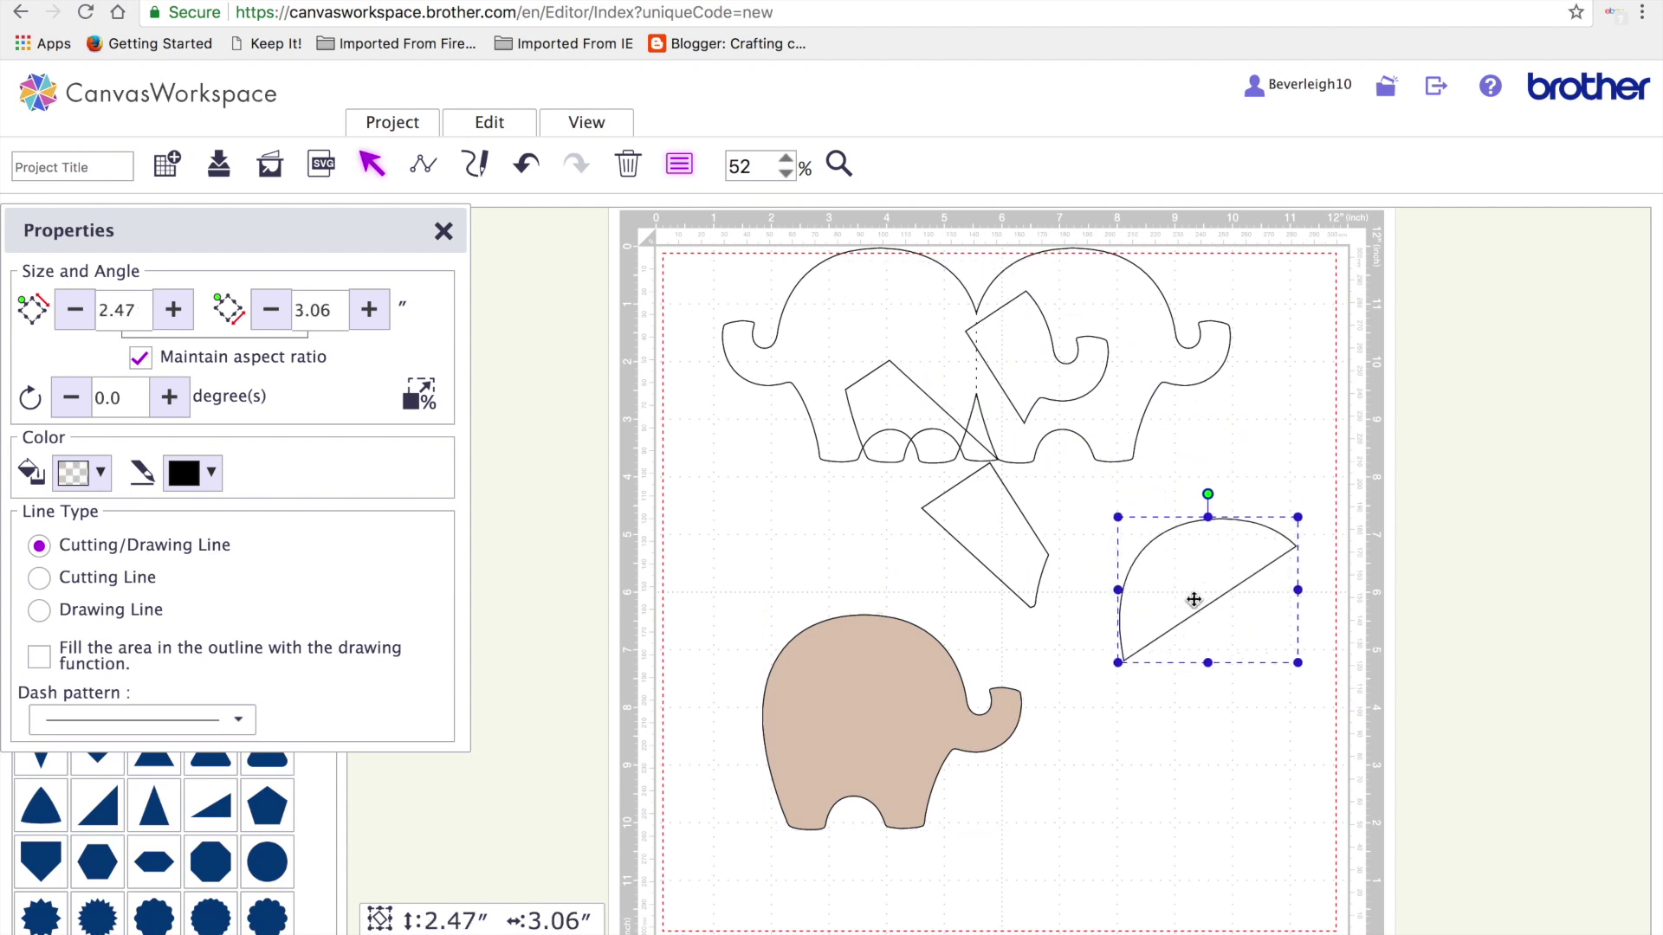
pyautogui.click(98, 490)
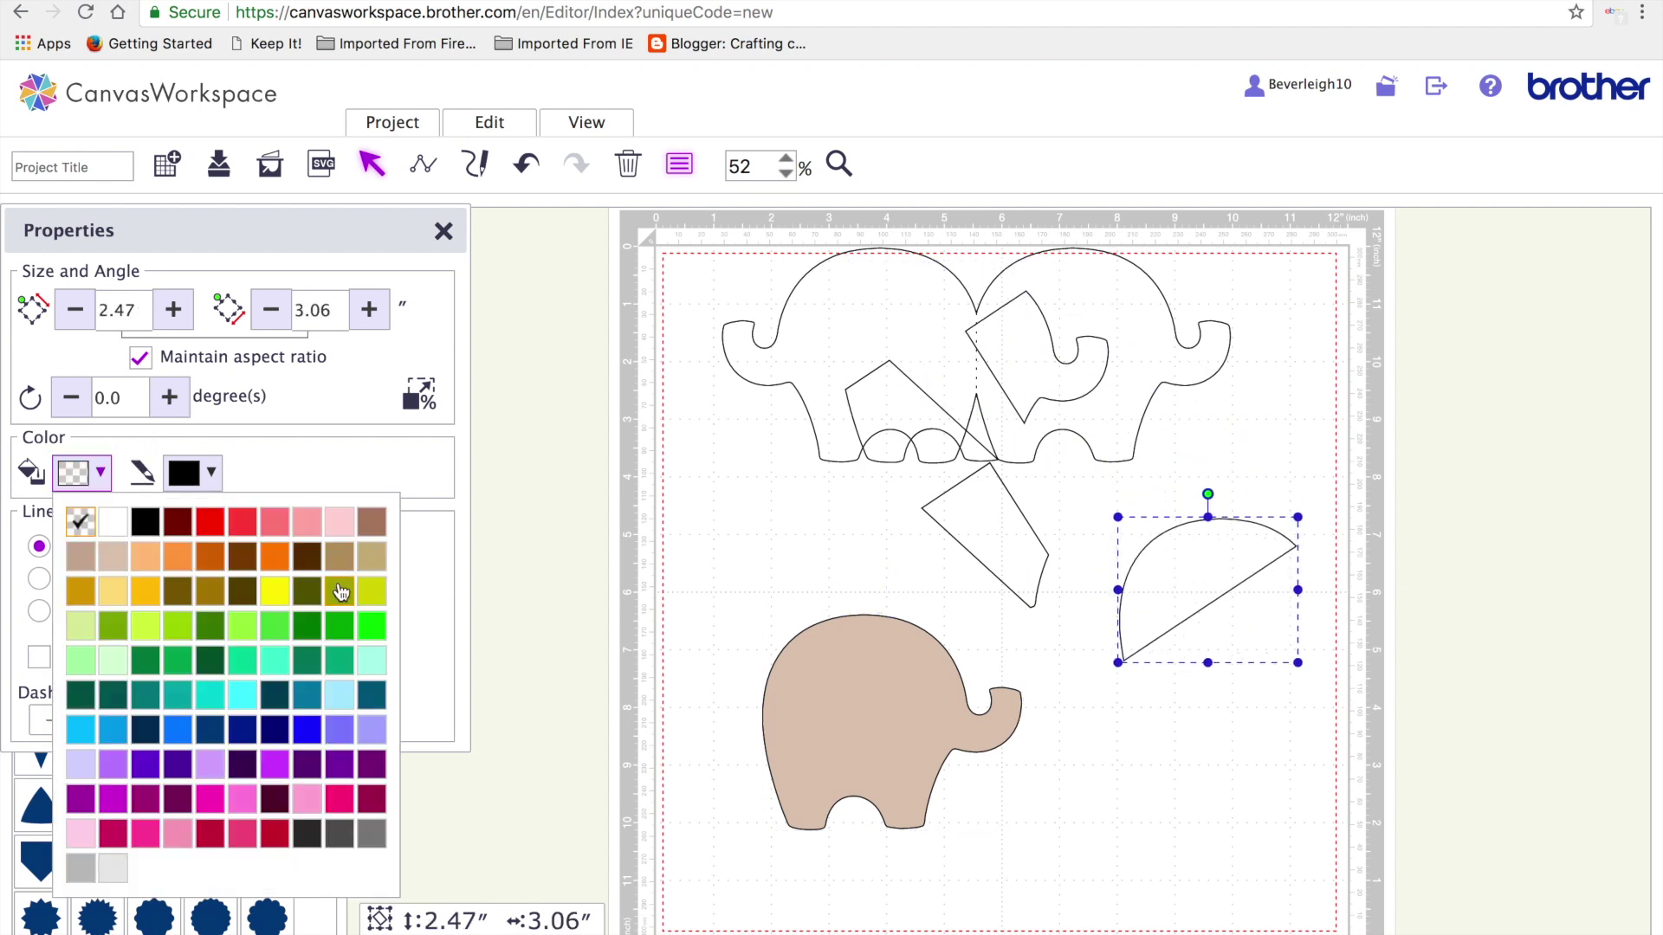
pyautogui.click(341, 523)
pyautogui.moveTo(1113, 598); pyautogui.dragTo(795, 675)
# Place the head-and-trunk piece over the tan elephant's head and fill it light blue
pyautogui.moveTo(1023, 353); pyautogui.dragTo(935, 704)
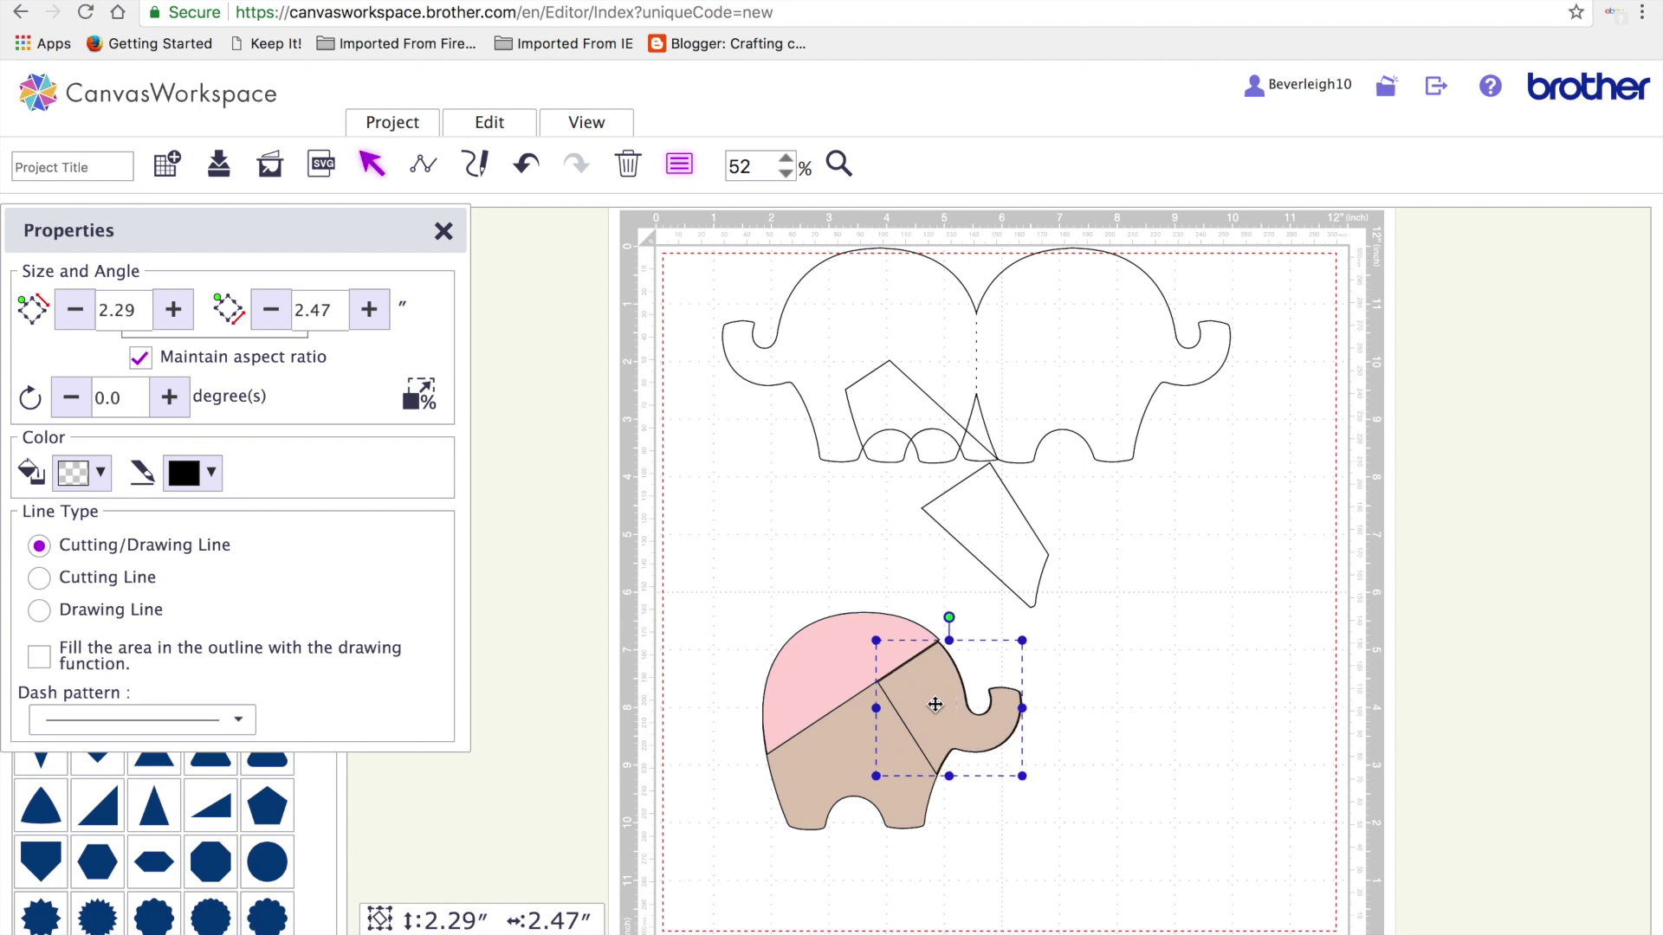
pyautogui.click(94, 473)
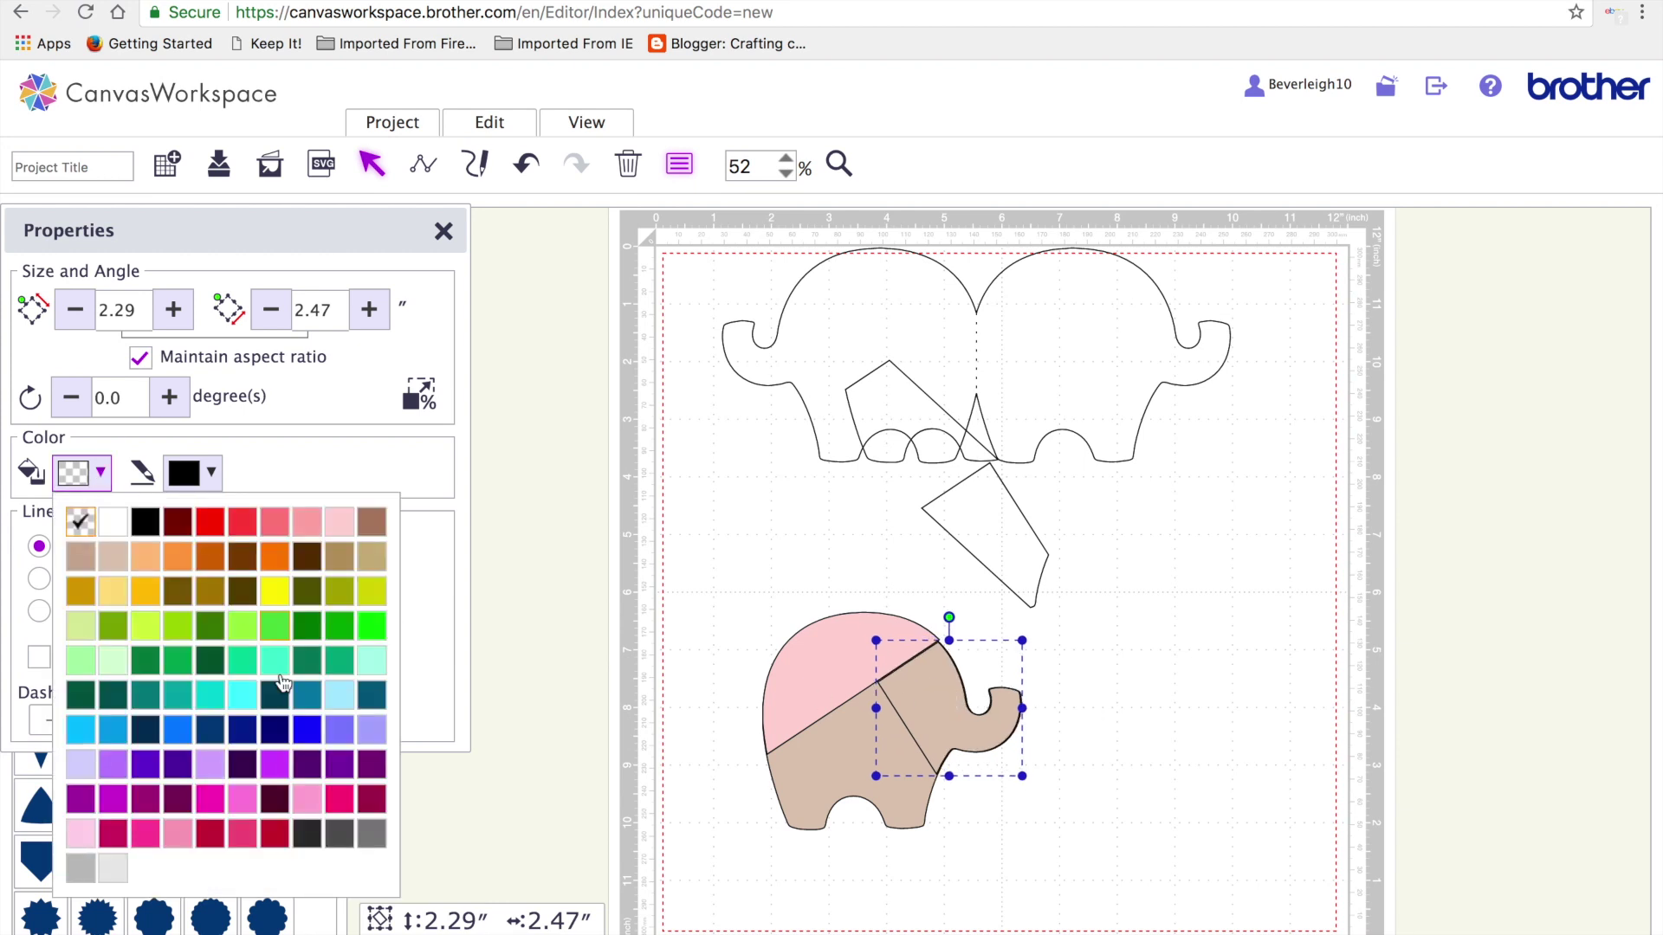
pyautogui.click(337, 697)
# Fit the middle body piece beside the head on the tan elephant and fill it light green
pyautogui.moveTo(1008, 512); pyautogui.dragTo(896, 733)
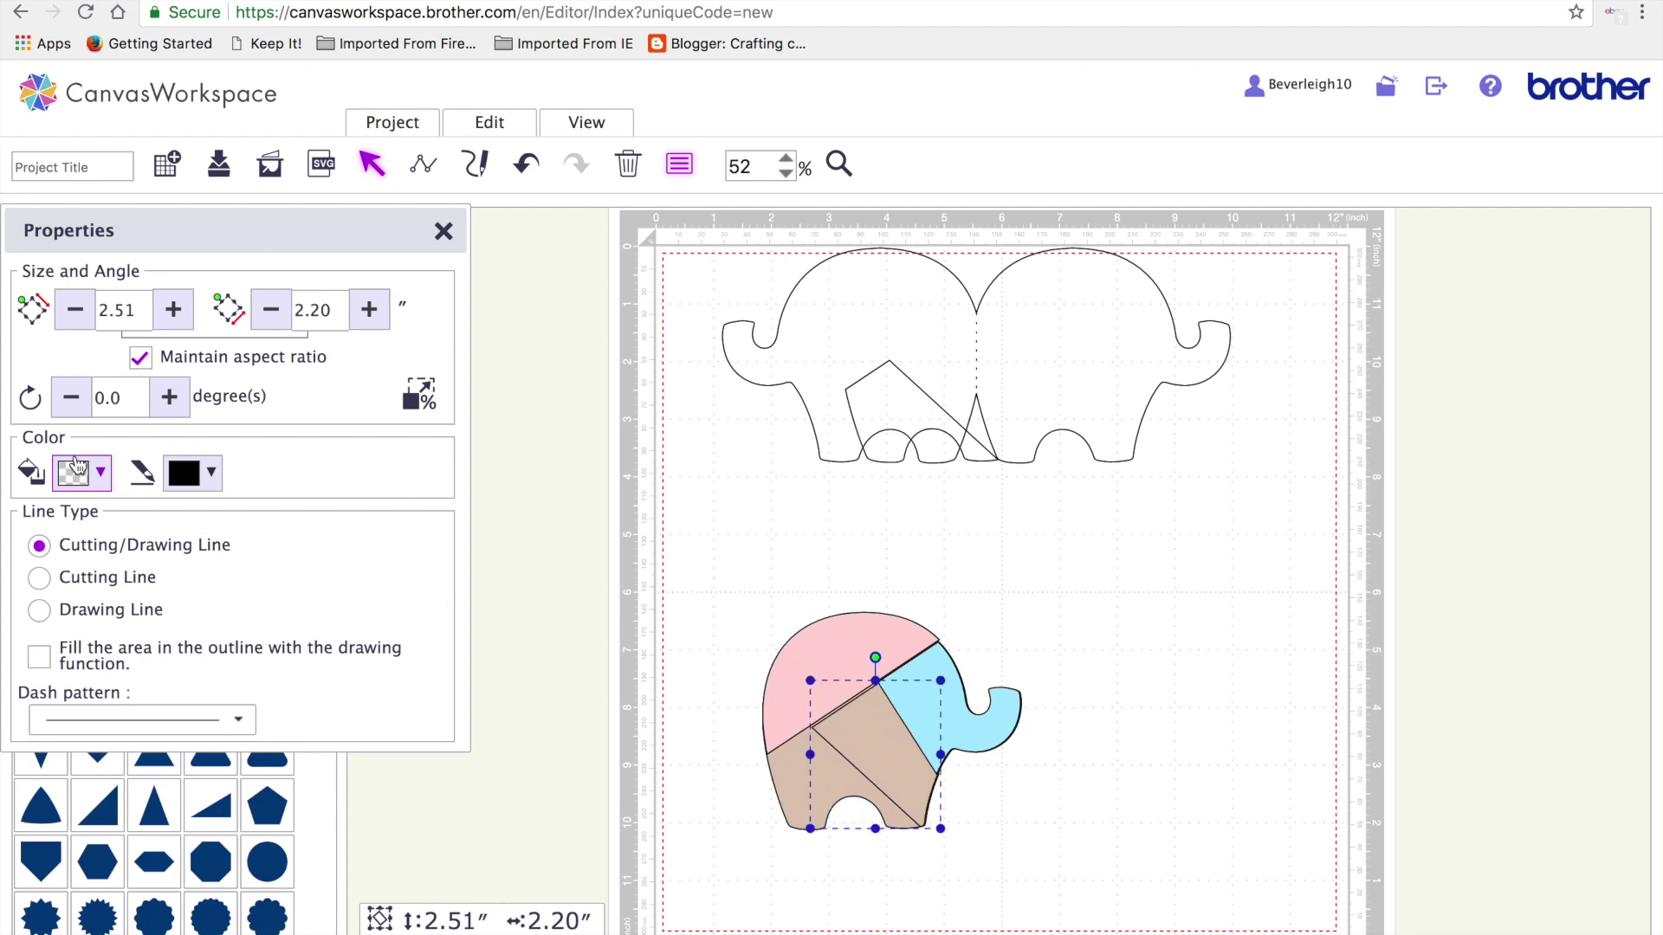
pyautogui.click(102, 475)
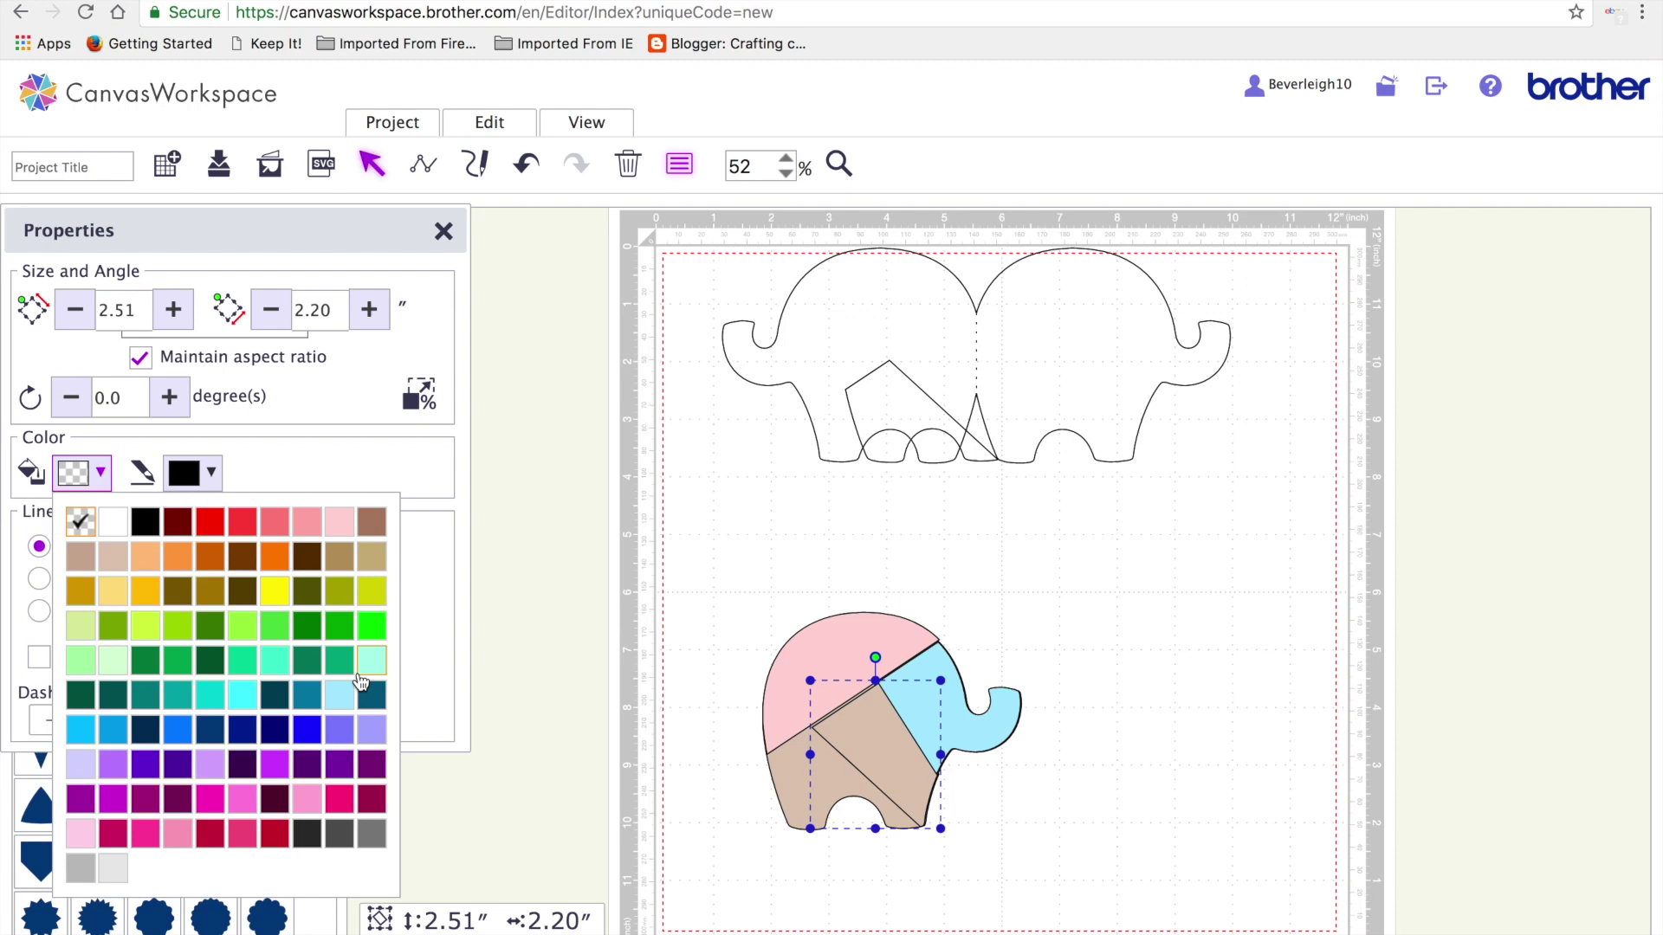
pyautogui.click(113, 662)
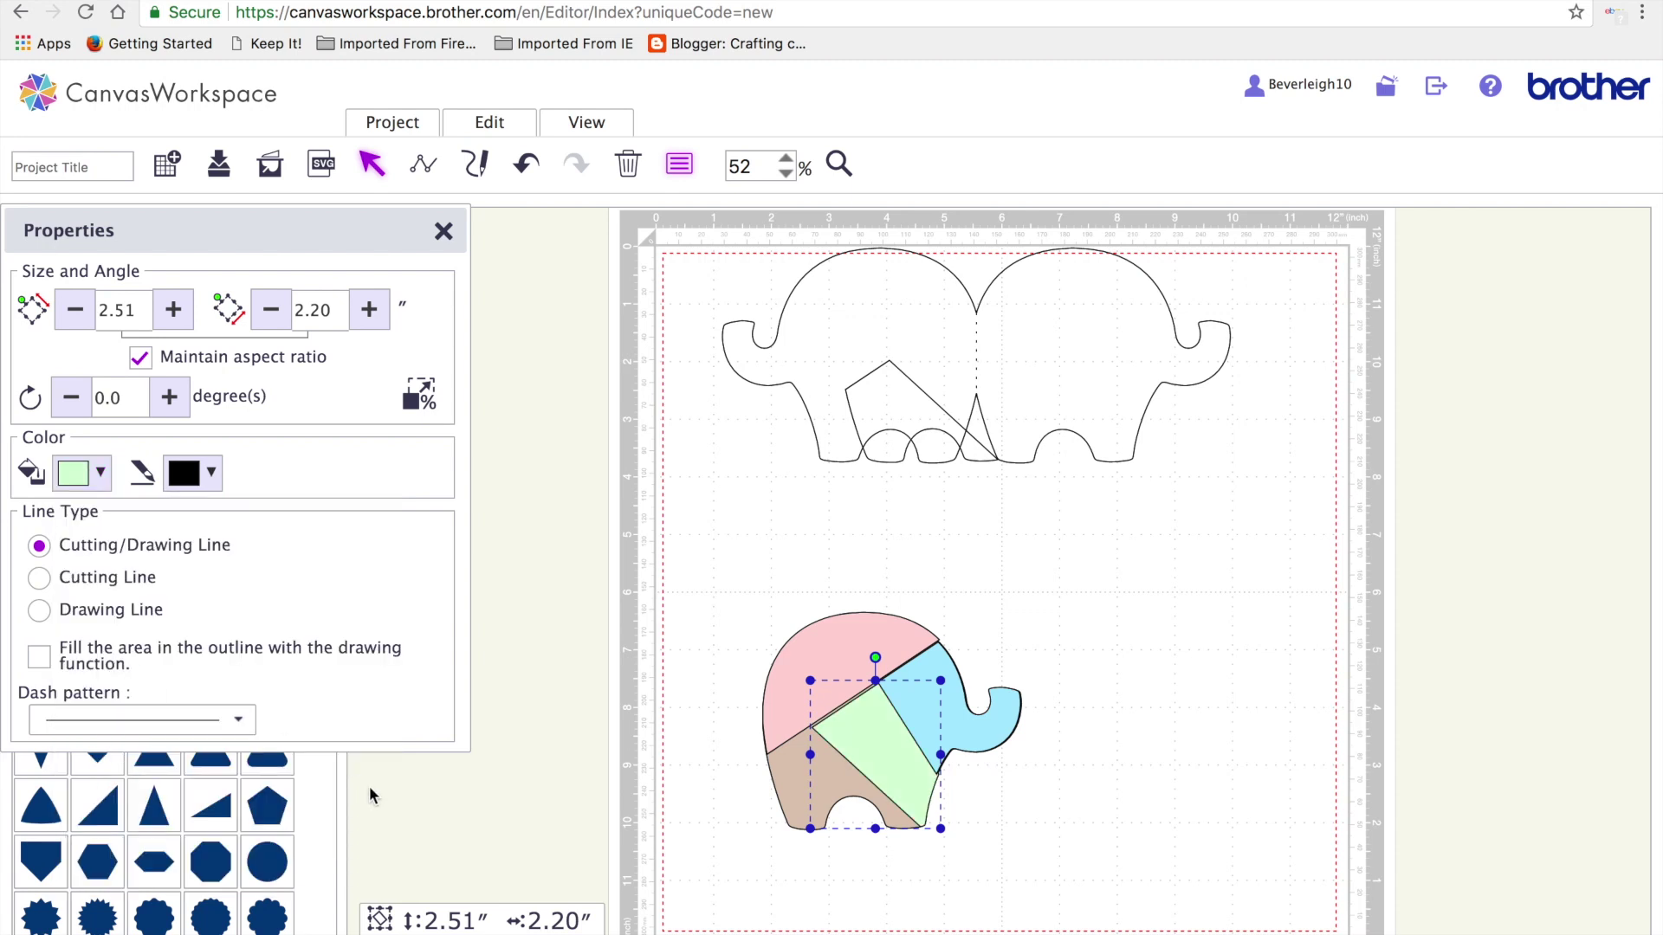
# Fit the leg piece over the tan elephant's lower body and fill it light golden yellow
pyautogui.click(784, 765)
pyautogui.moveTo(878, 358)
pyautogui.mouseDown()
pyautogui.moveTo(842, 382)
pyautogui.moveTo(755, 734)
pyautogui.moveTo(827, 781)
pyautogui.mouseUp()
pyautogui.click(100, 474)
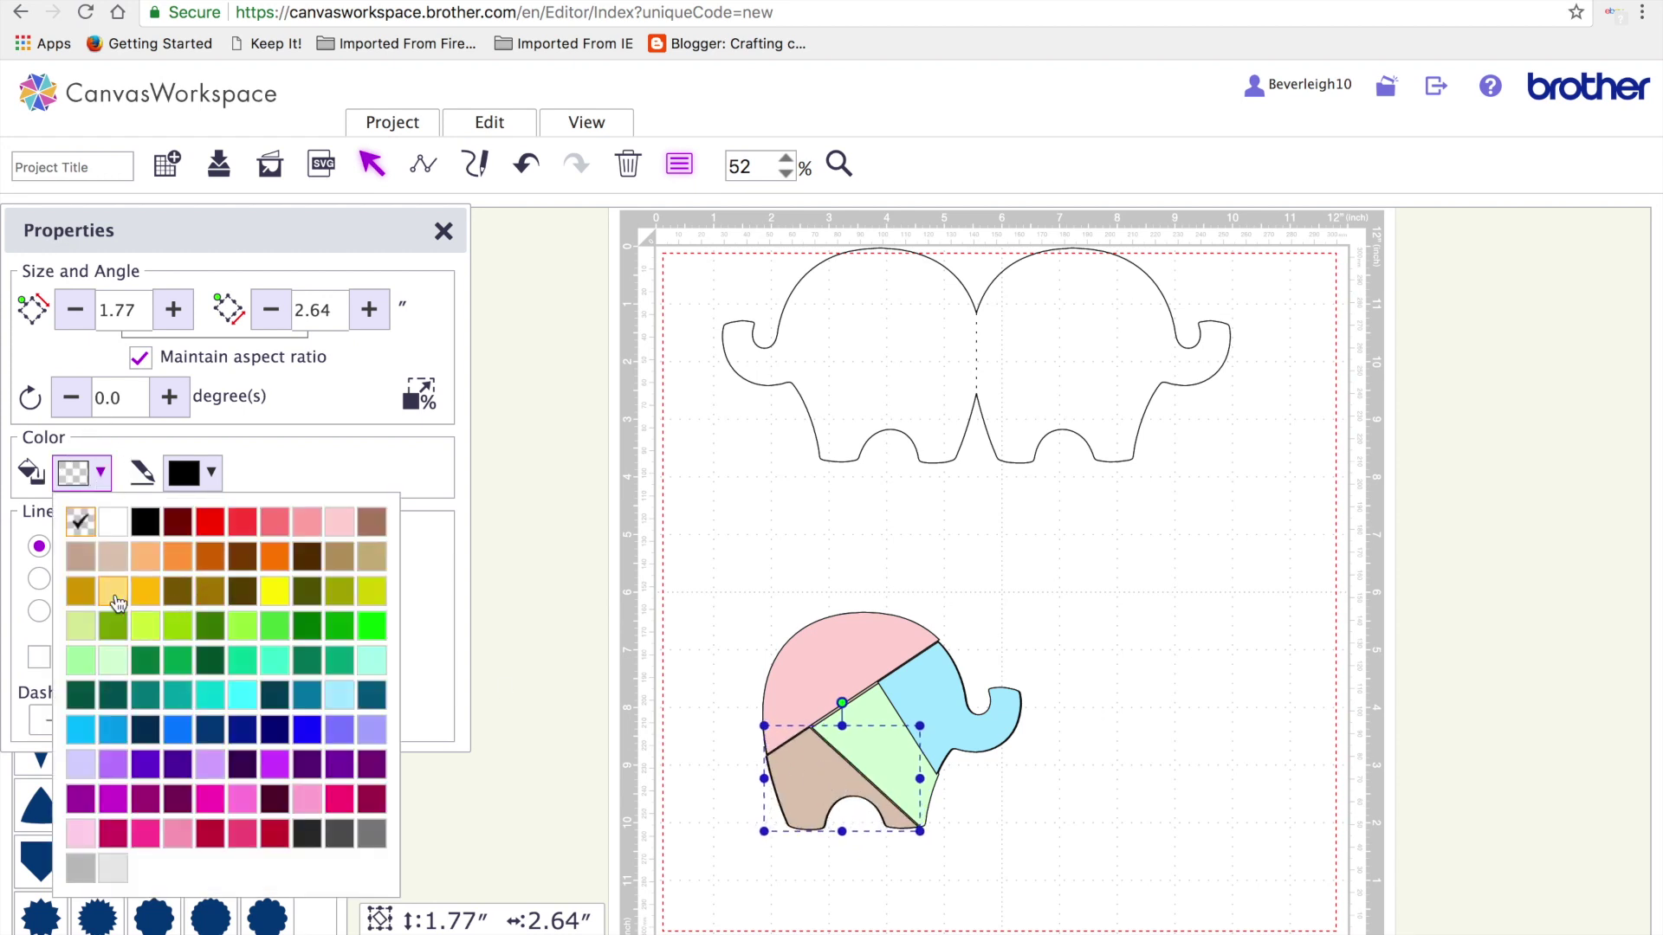
pyautogui.click(112, 592)
pyautogui.click(1055, 721)
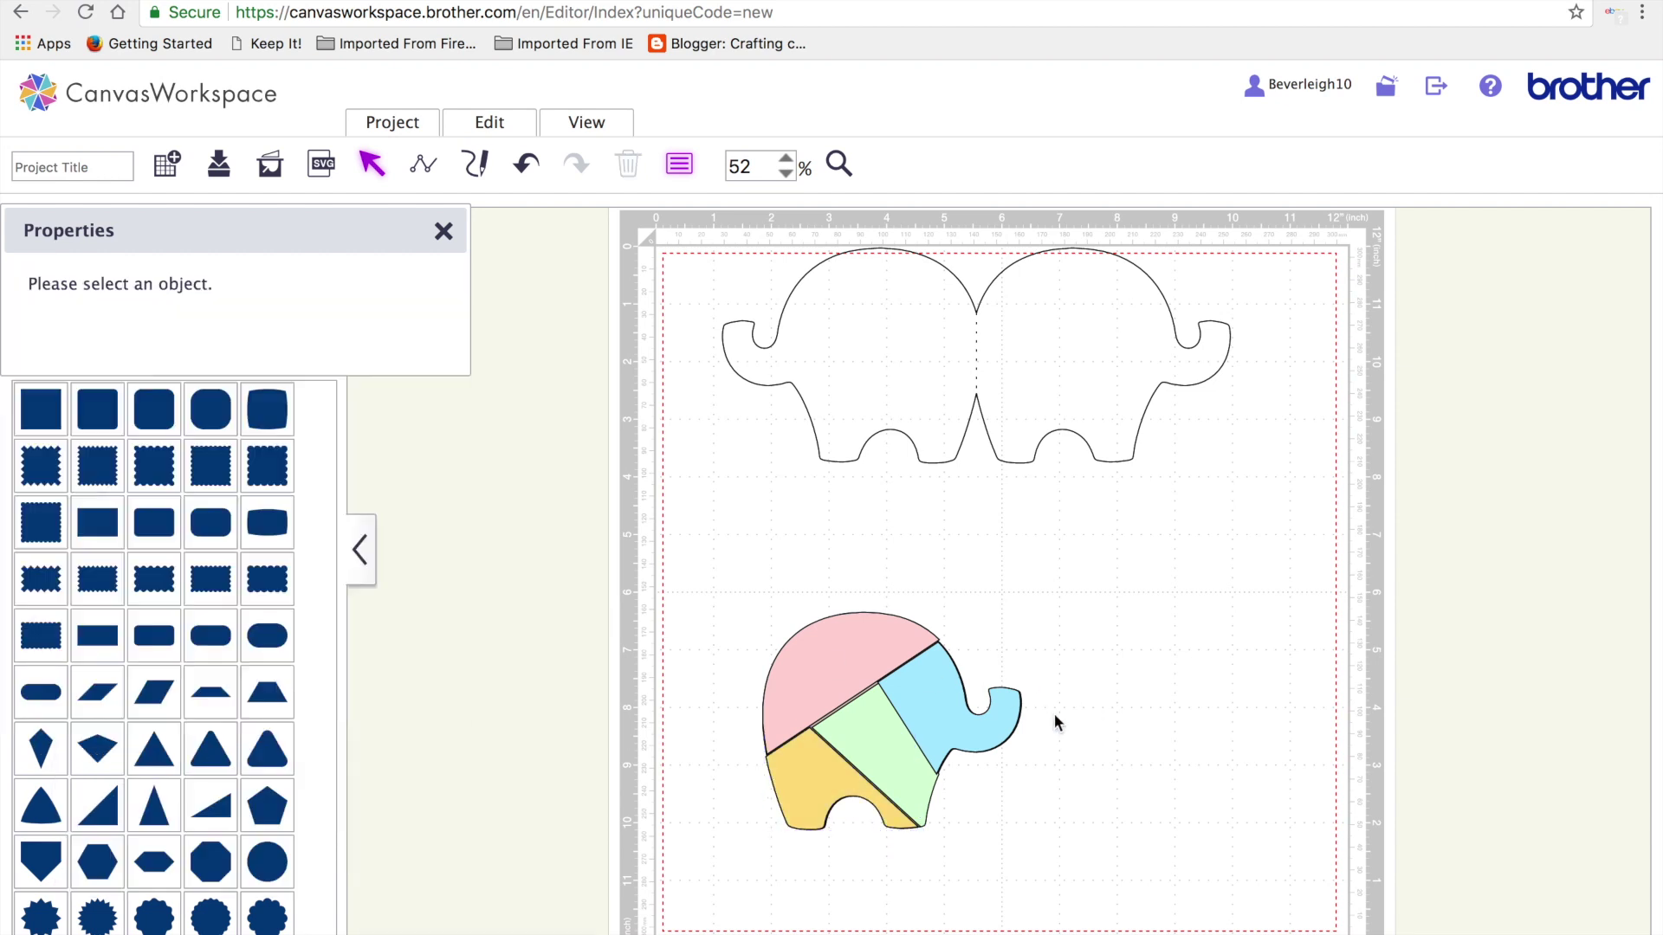
# Nudge the light pink back piece down to close its gap with the green and yellow pieces
pyautogui.click(829, 692)
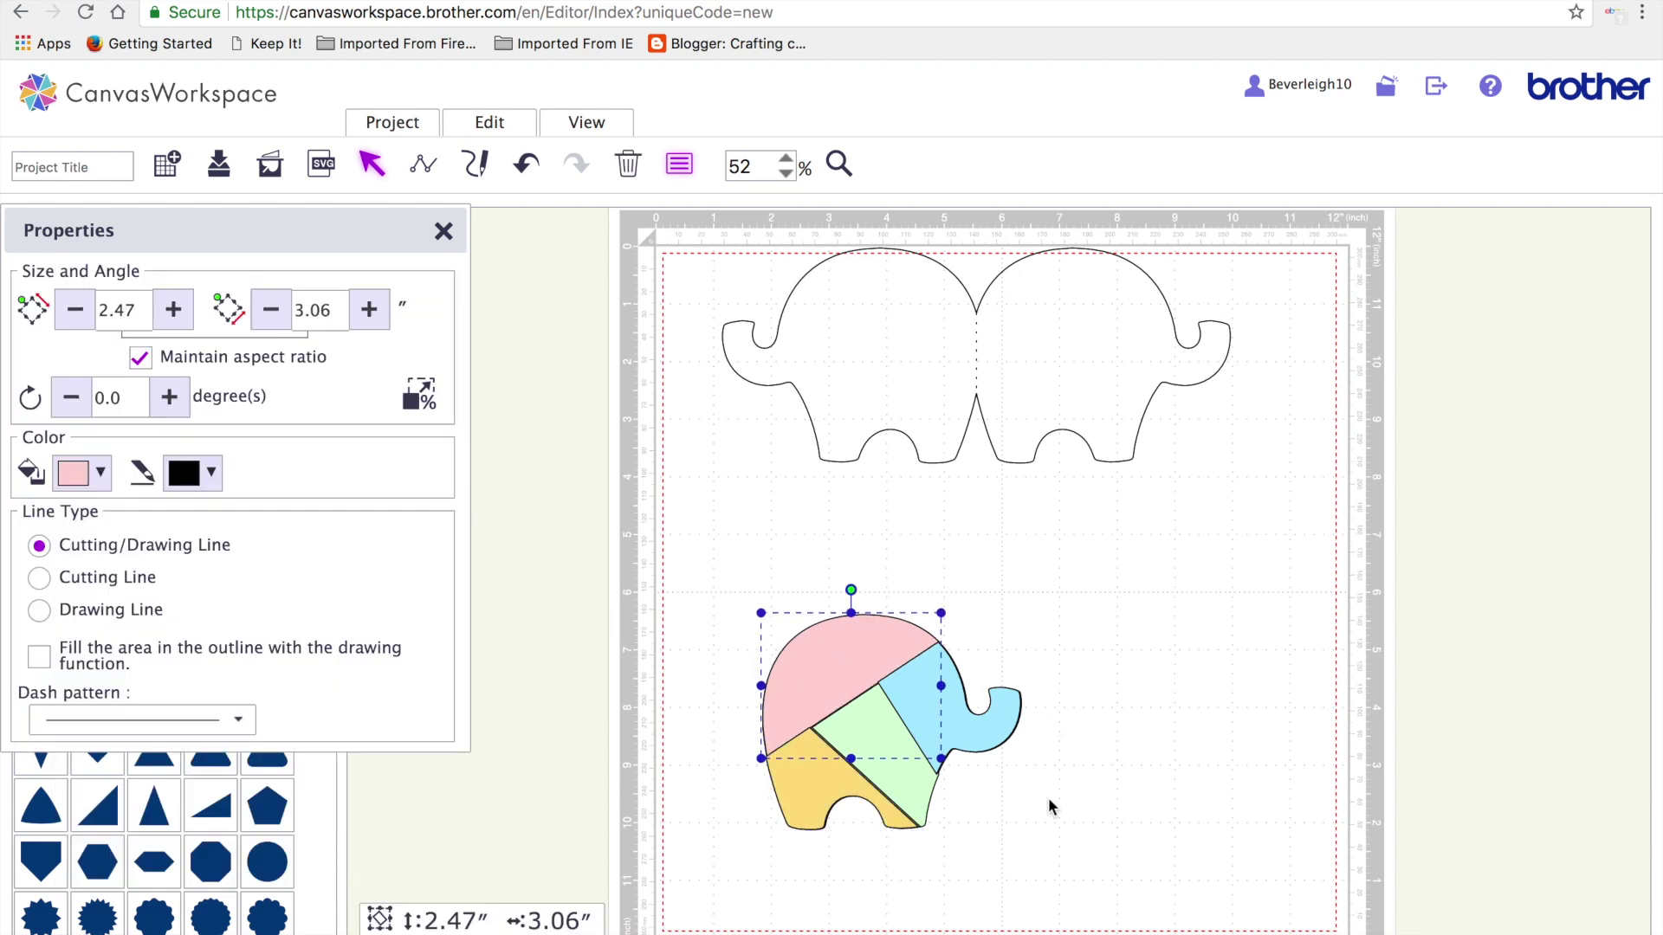
pyautogui.click(1047, 810)
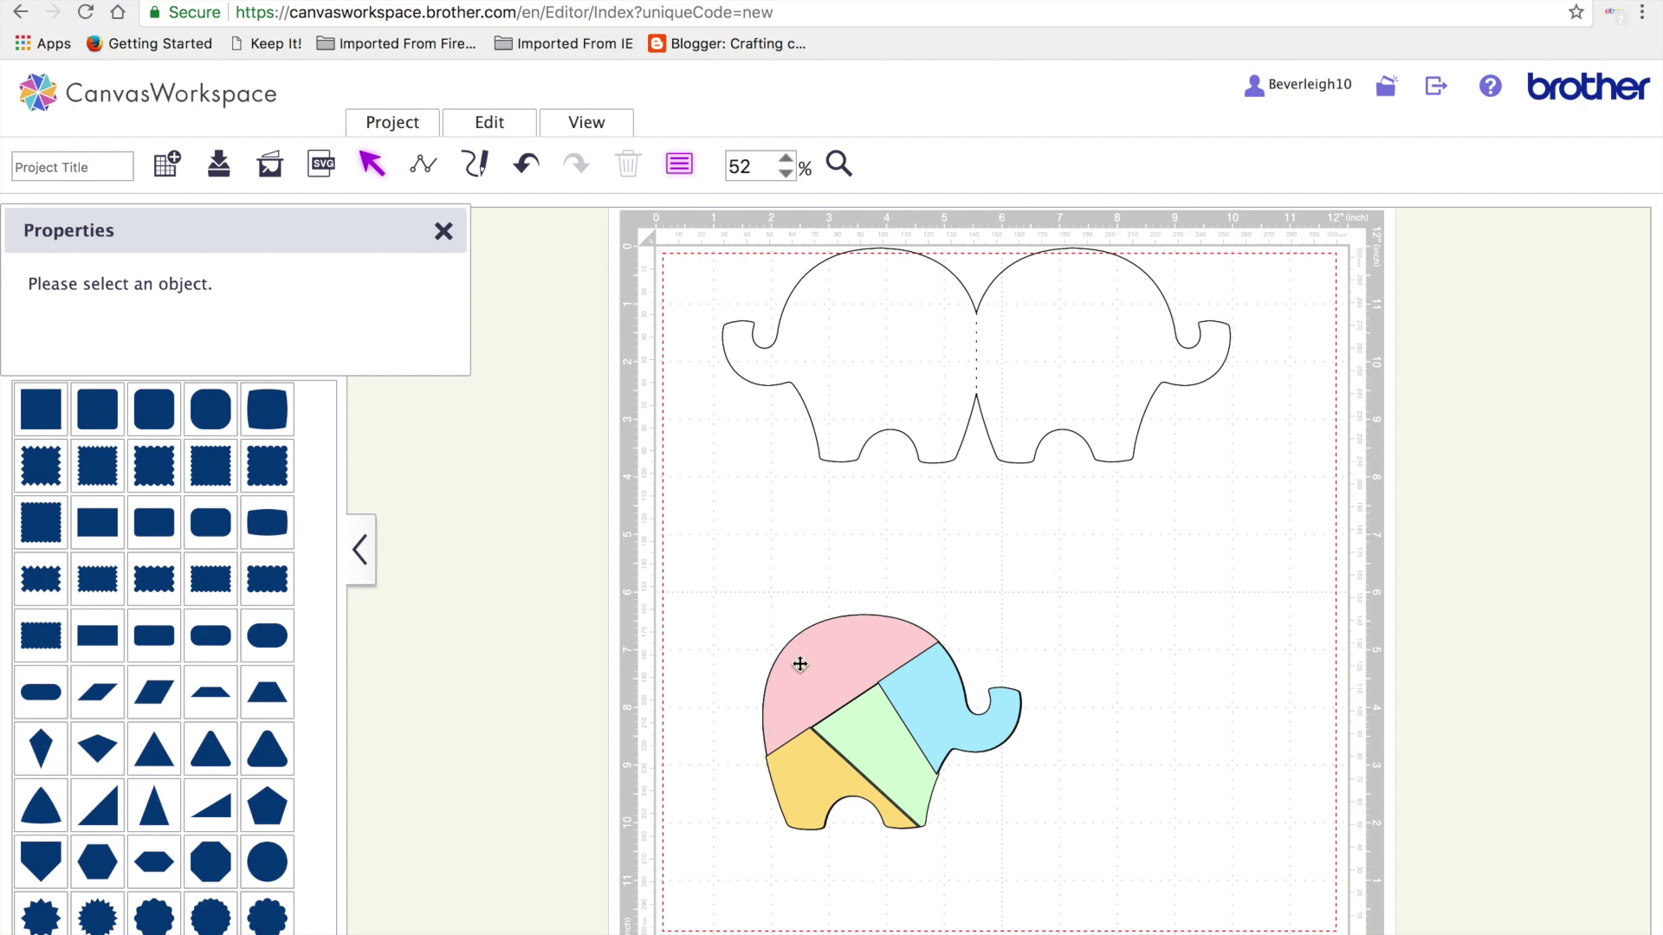
pyautogui.moveTo(693, 567); pyautogui.dragTo(939, 770)
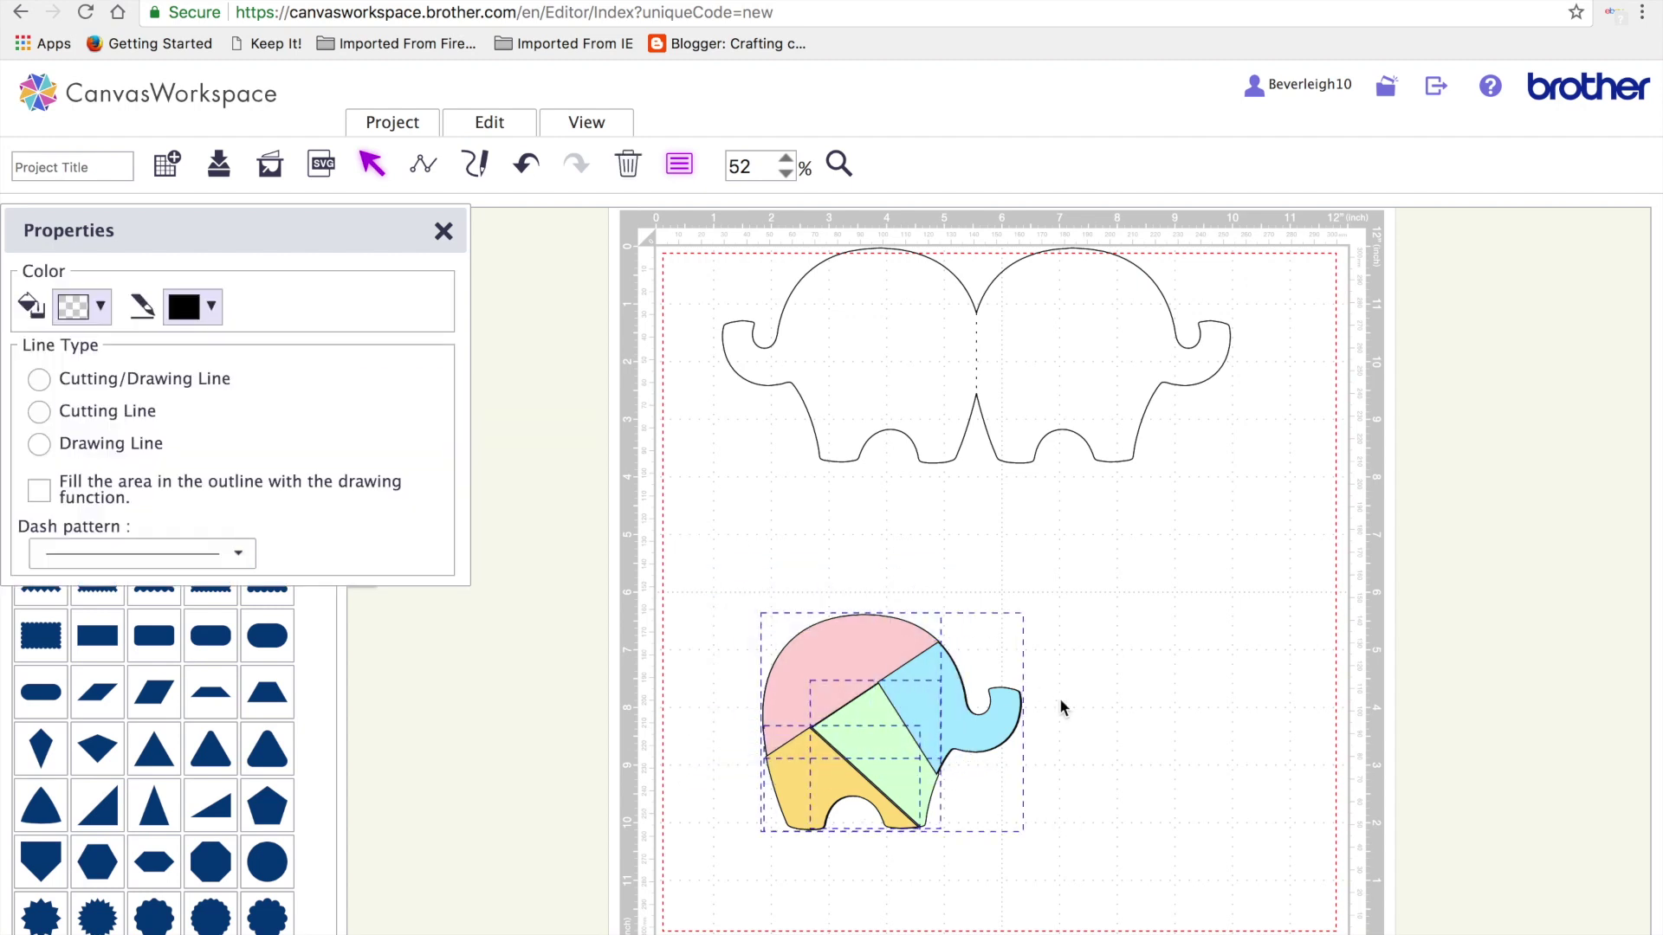
pyautogui.click(1173, 742)
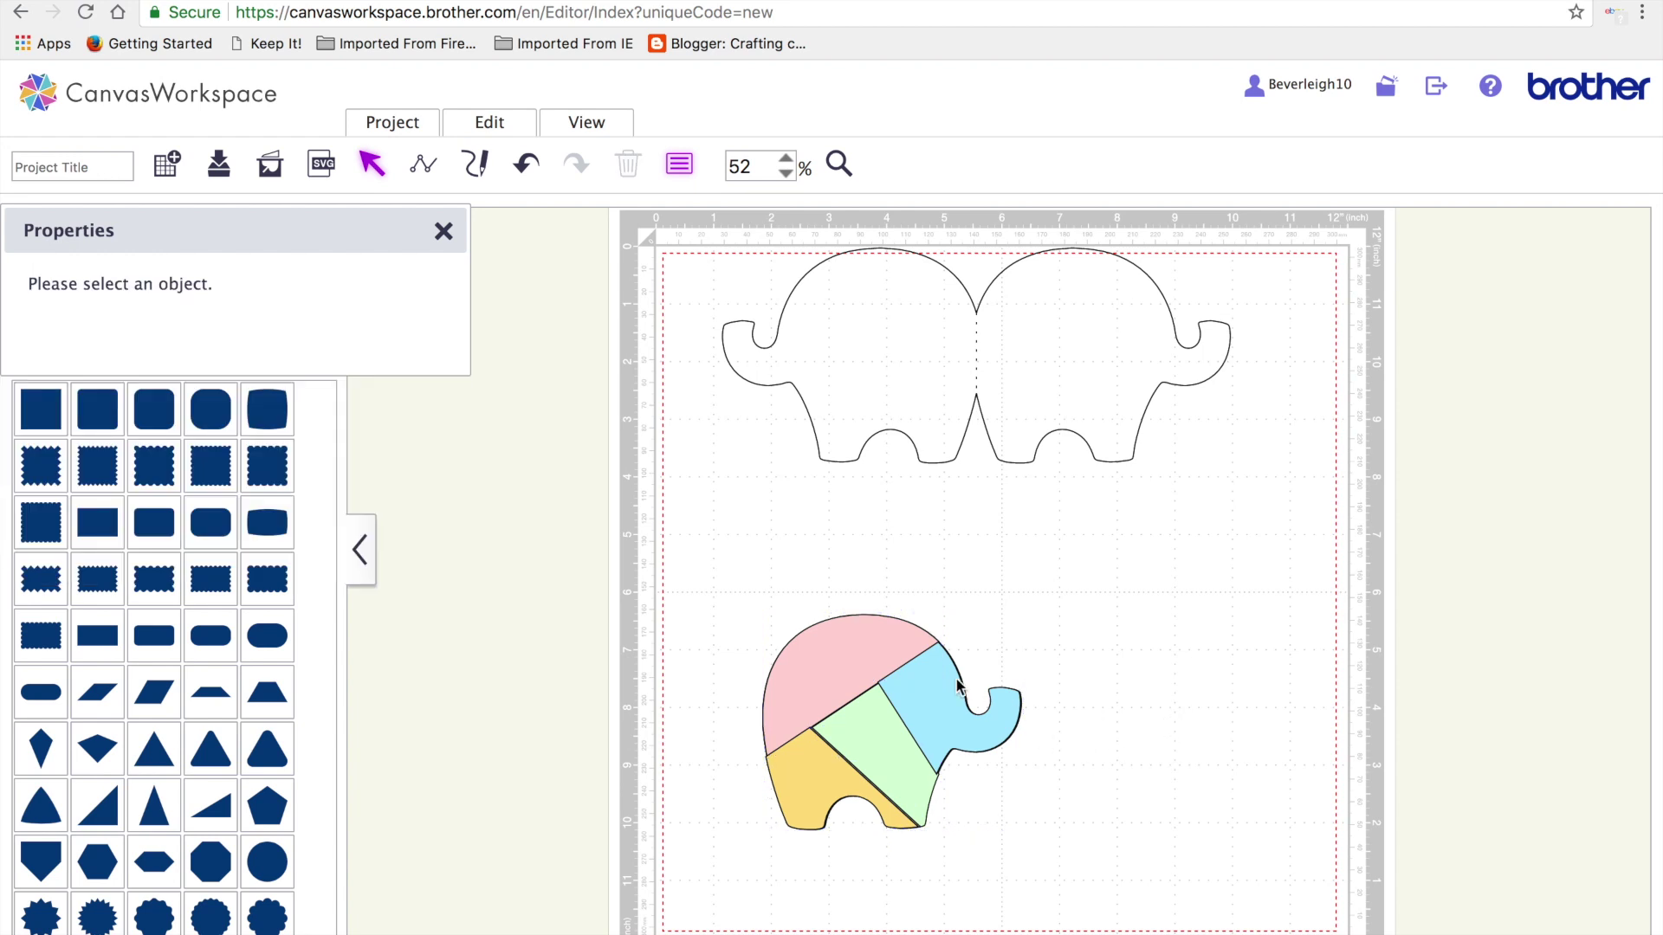
# Move the tan elephant out from under the patchwork pieces to the area overlapping the card base's second elephant
pyautogui.click(895, 660)
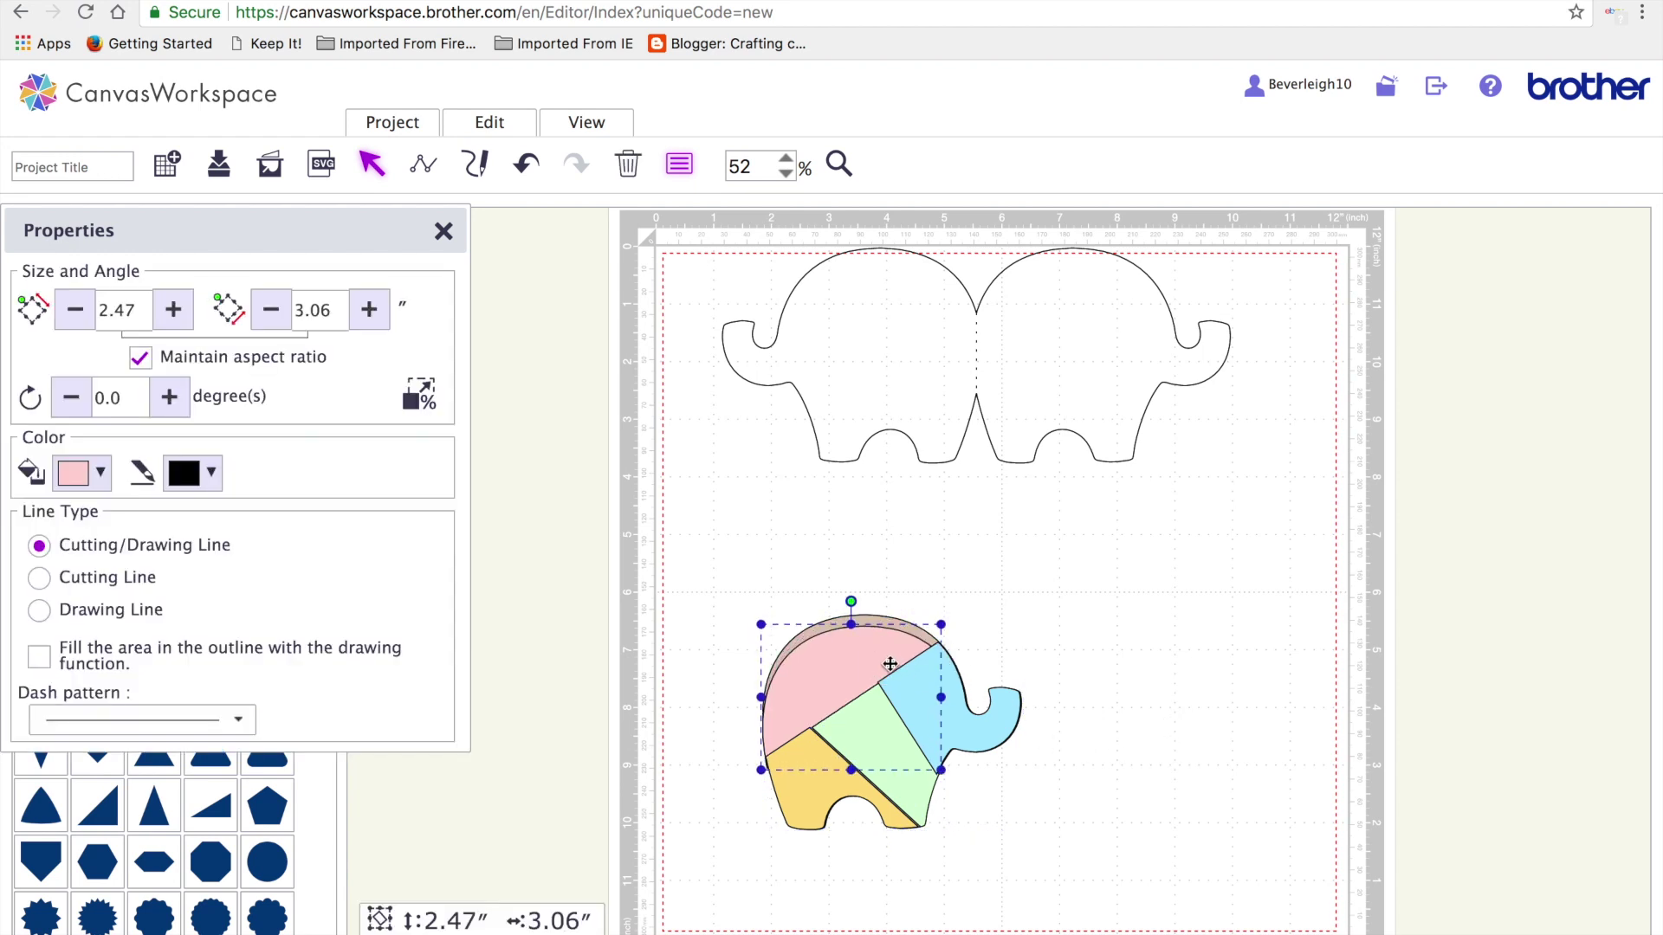
pyautogui.click(896, 620)
pyautogui.moveTo(896, 620); pyautogui.dragTo(1181, 344)
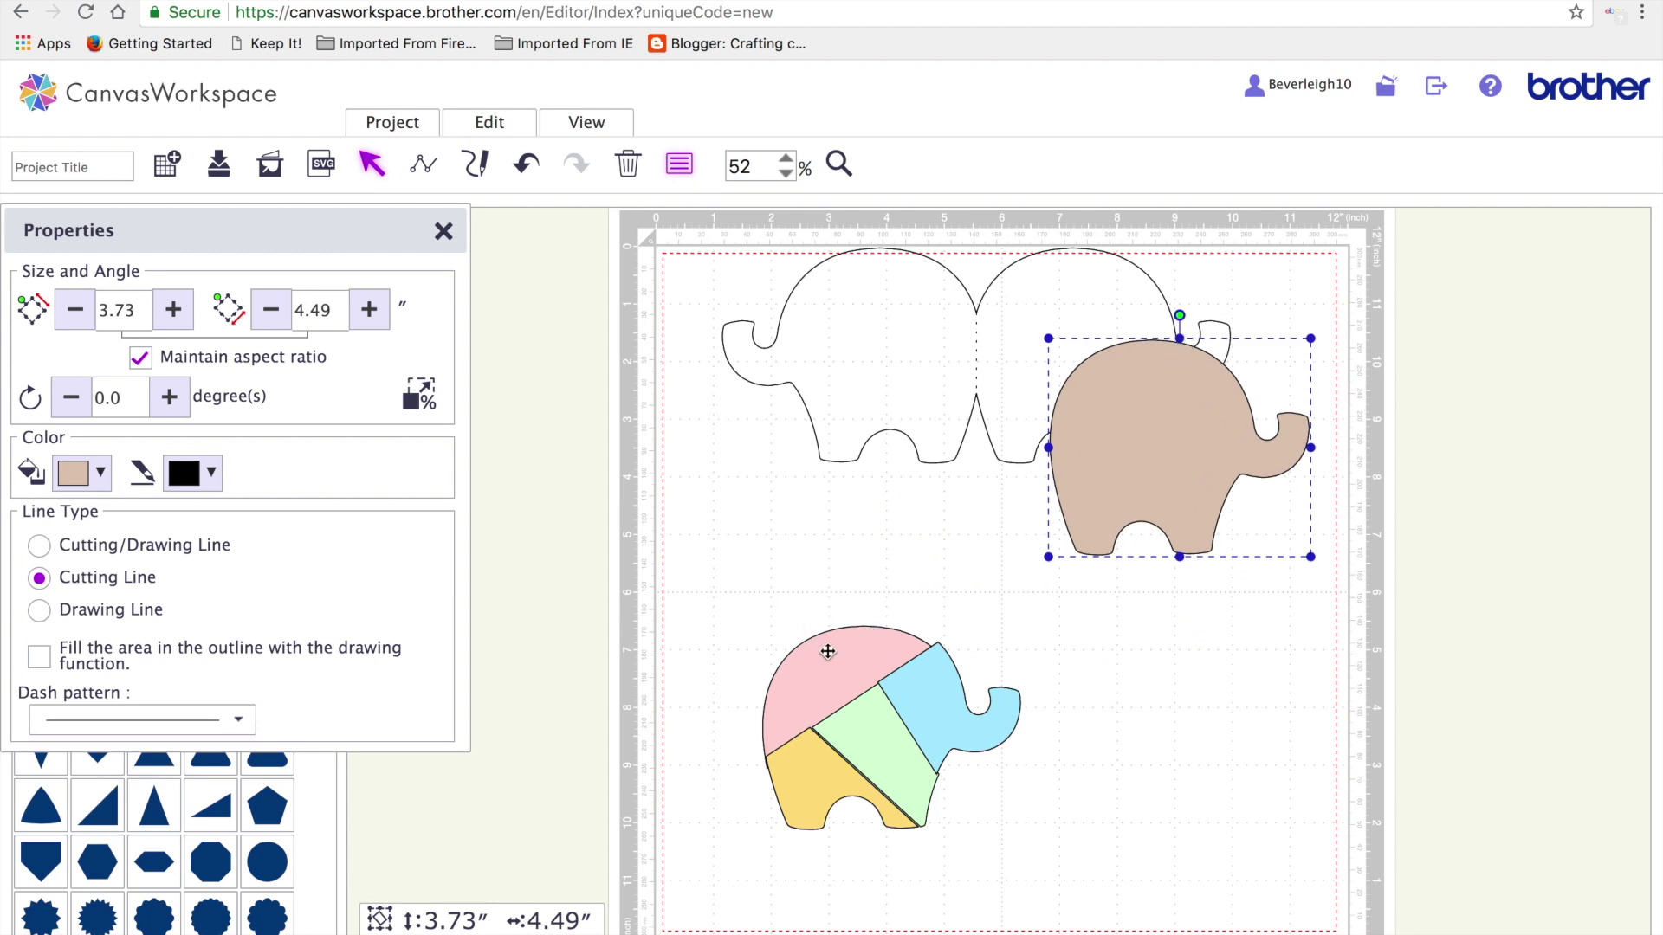
# Spread the pink, blue, green and yellow patchwork pieces apart on the mat below the card base
pyautogui.moveTo(823, 650); pyautogui.dragTo(836, 621)
pyautogui.moveTo(951, 692); pyautogui.dragTo(969, 696)
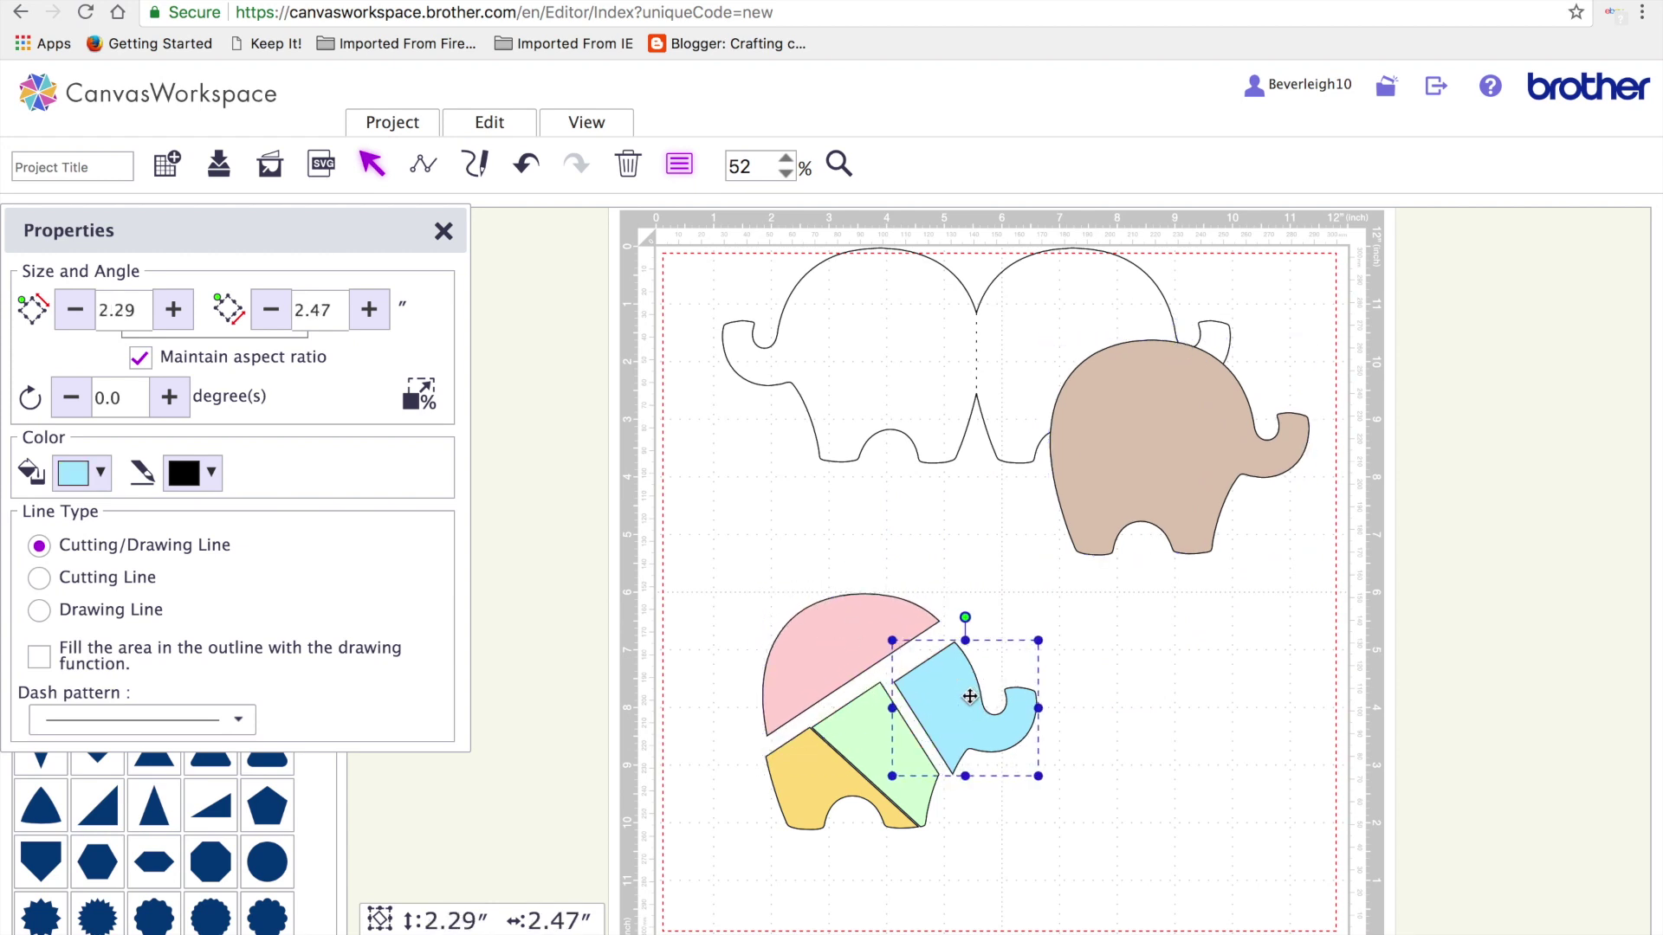
pyautogui.moveTo(854, 731)
pyautogui.mouseDown()
pyautogui.moveTo(872, 716)
pyautogui.moveTo(868, 730)
pyautogui.mouseUp()
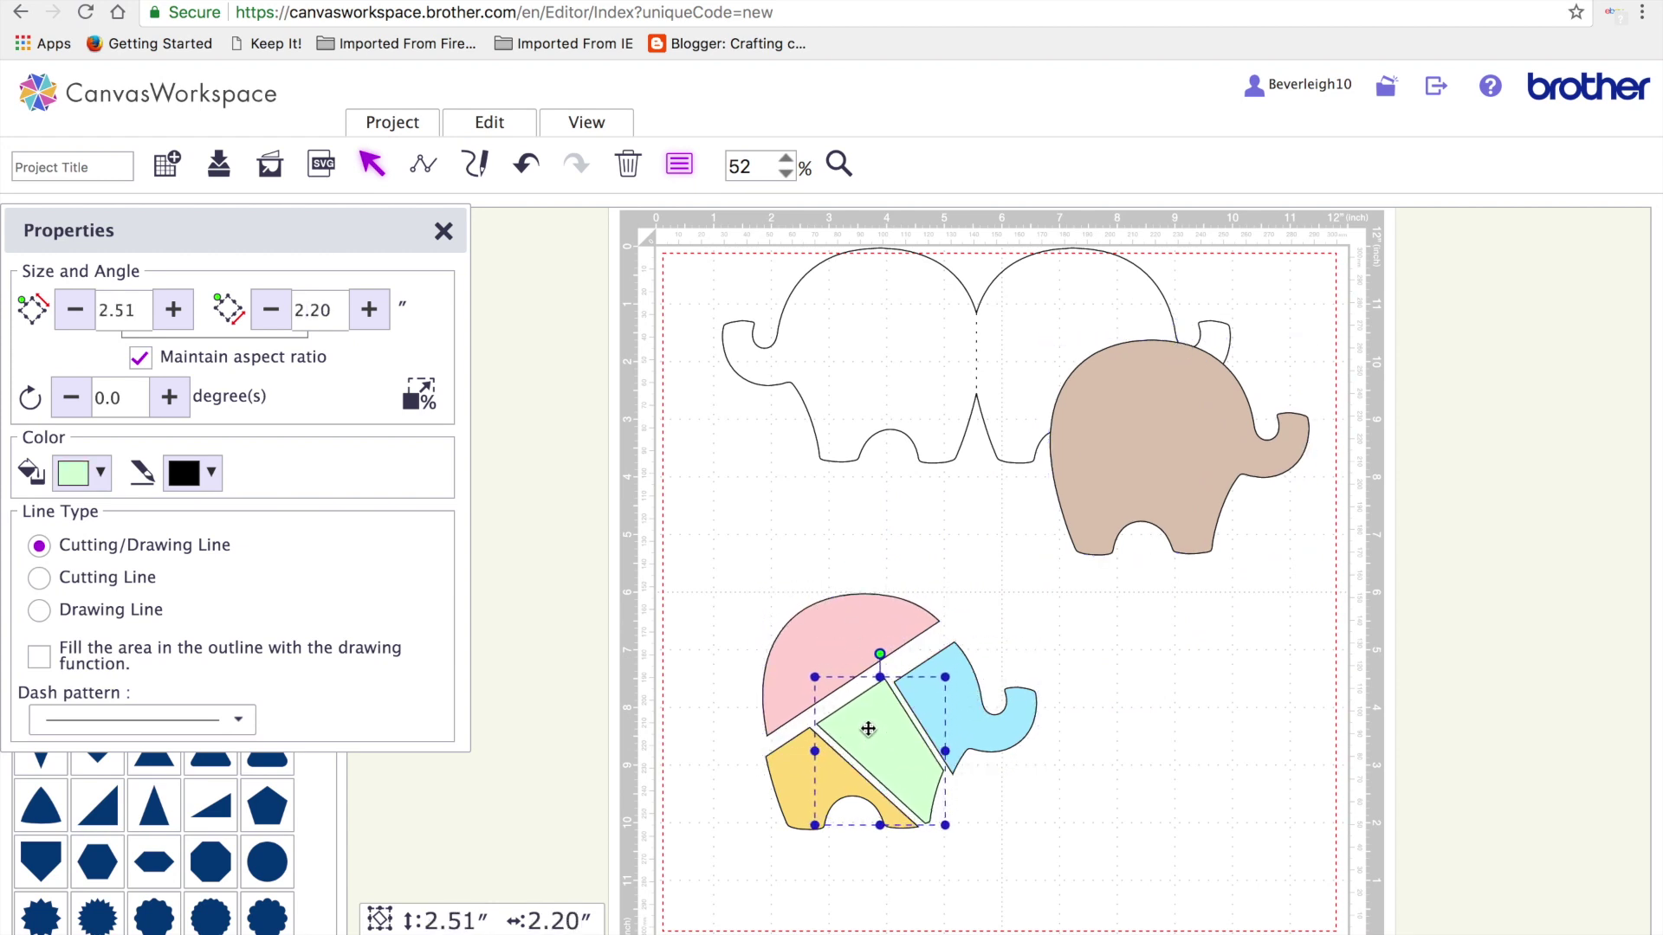
pyautogui.click(817, 604)
pyautogui.moveTo(817, 604); pyautogui.dragTo(769, 523)
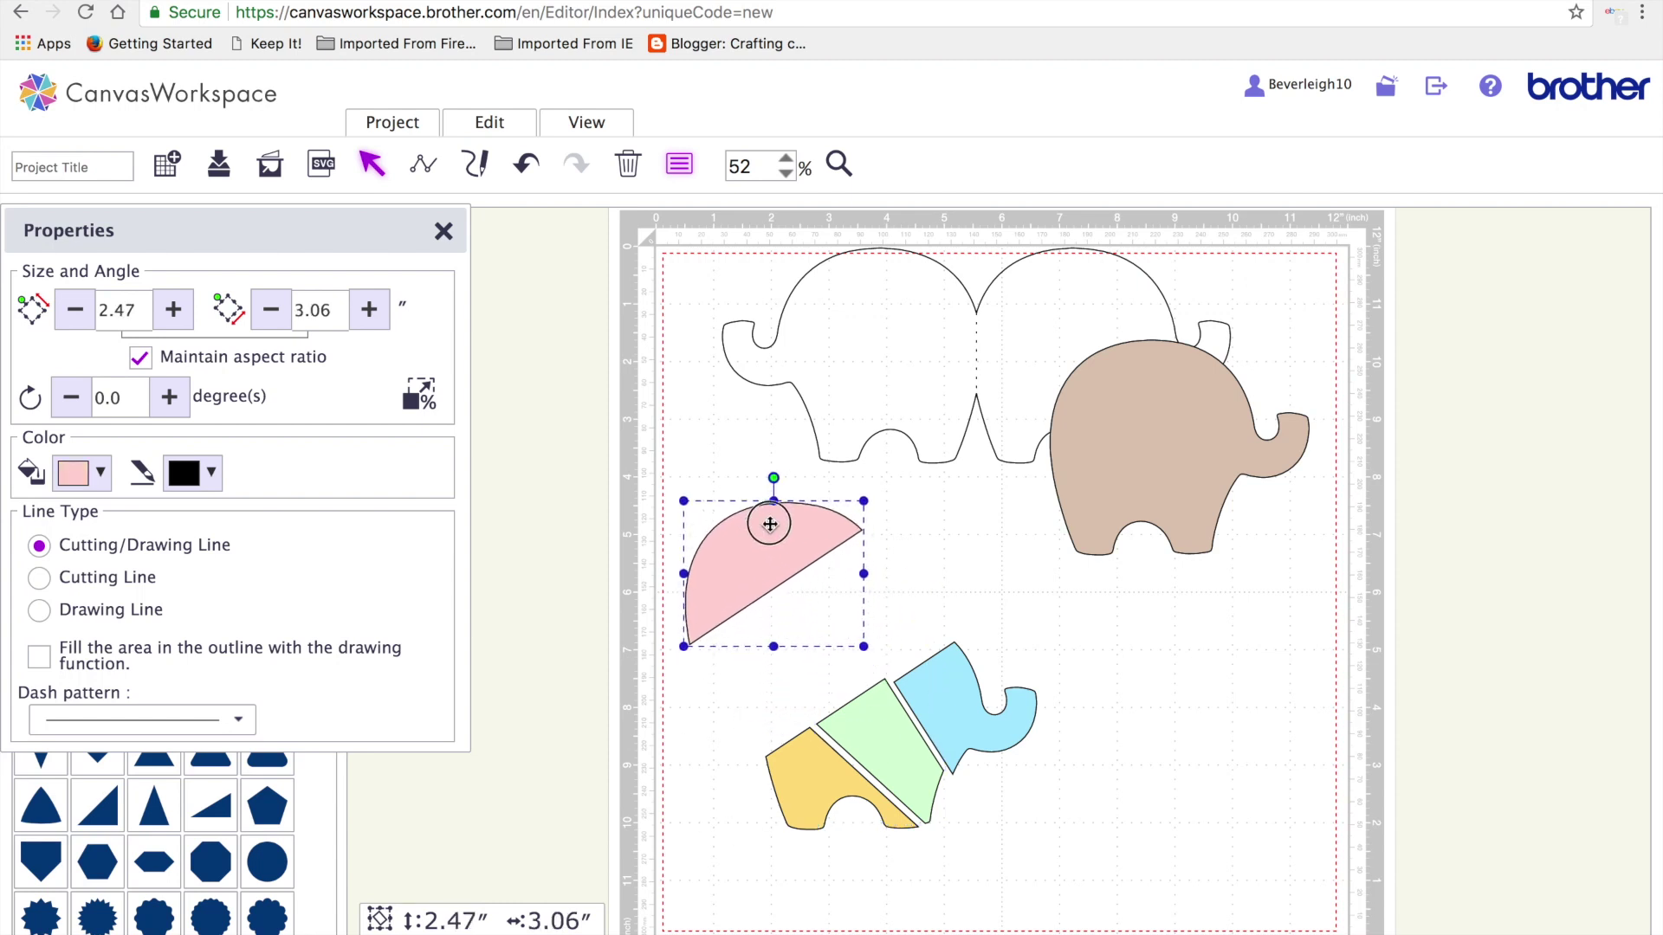
pyautogui.click(943, 672)
pyautogui.moveTo(955, 568); pyautogui.dragTo(950, 530)
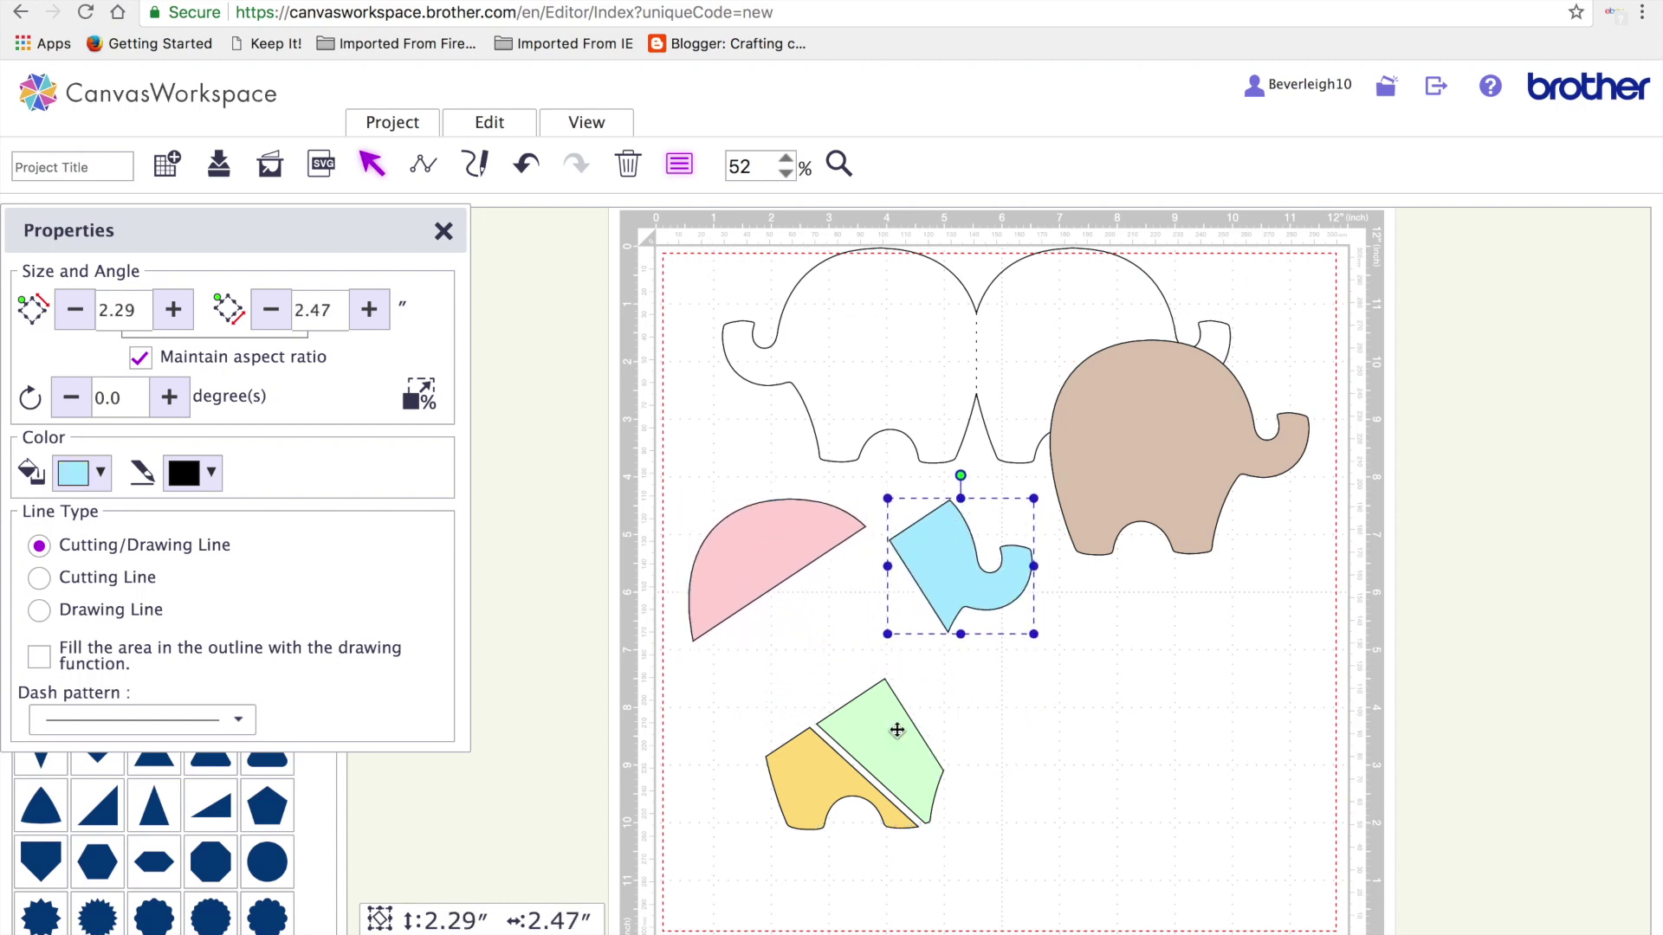
pyautogui.click(905, 741)
pyautogui.moveTo(906, 741); pyautogui.dragTo(1020, 713)
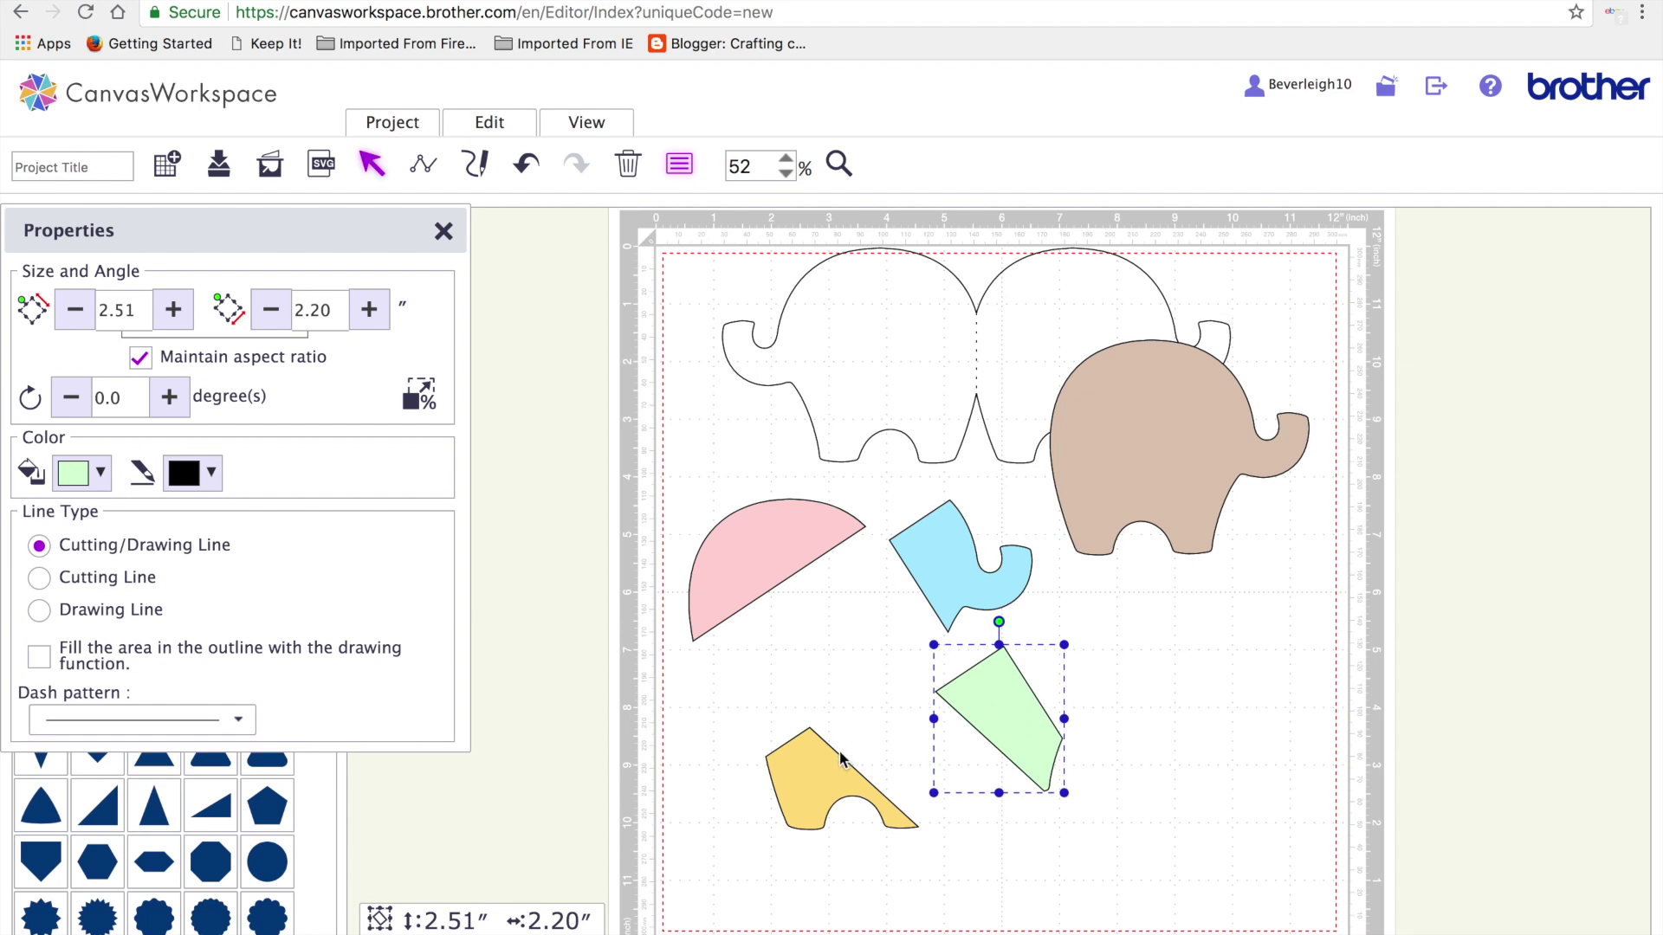
pyautogui.click(805, 763)
pyautogui.moveTo(841, 786); pyautogui.dragTo(776, 744)
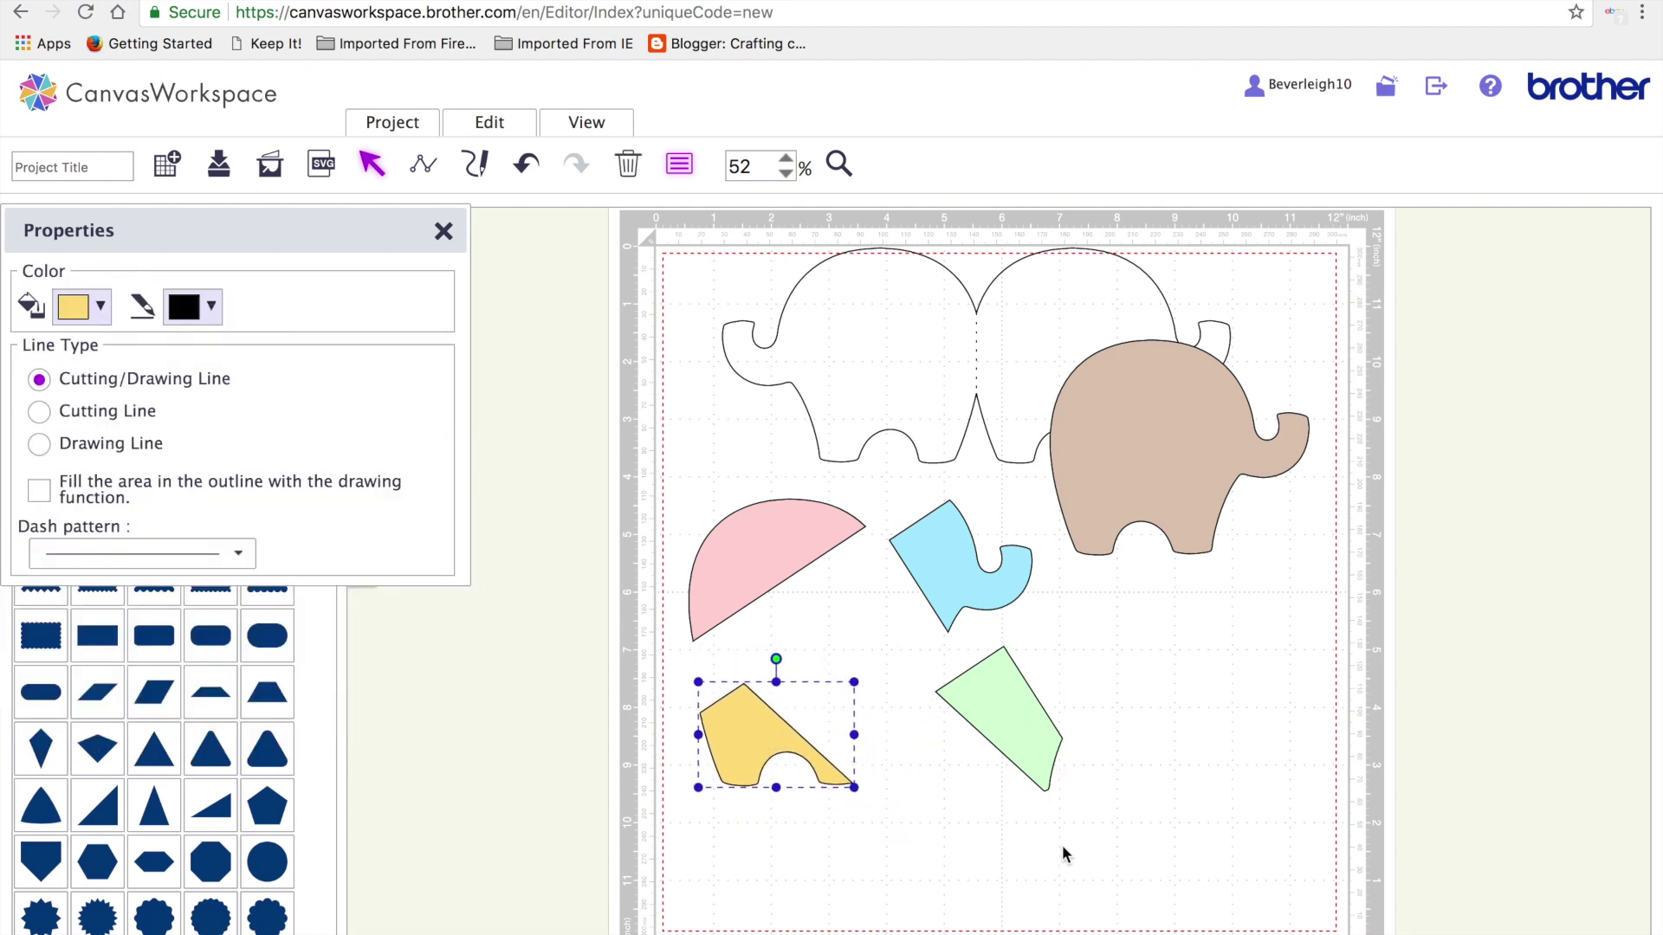
# Create 0.04-inch inward offset lines inside all four patchwork pieces, with round corners and the original lines left as is
pyautogui.moveTo(686, 508); pyautogui.dragTo(975, 777)
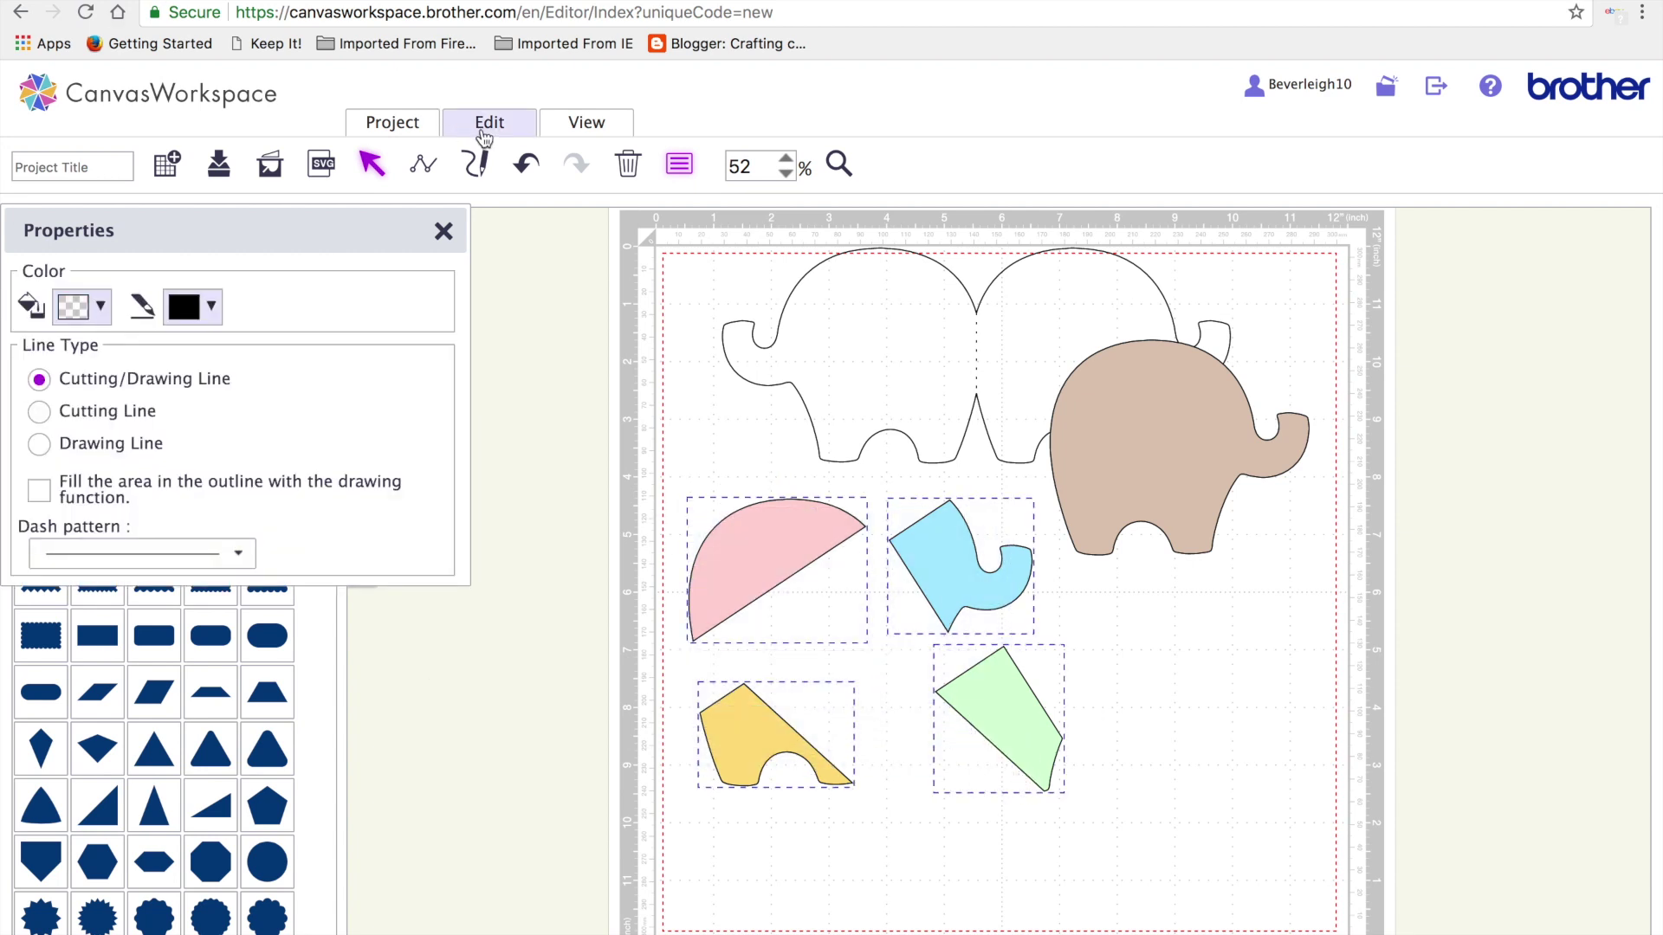
pyautogui.click(578, 128)
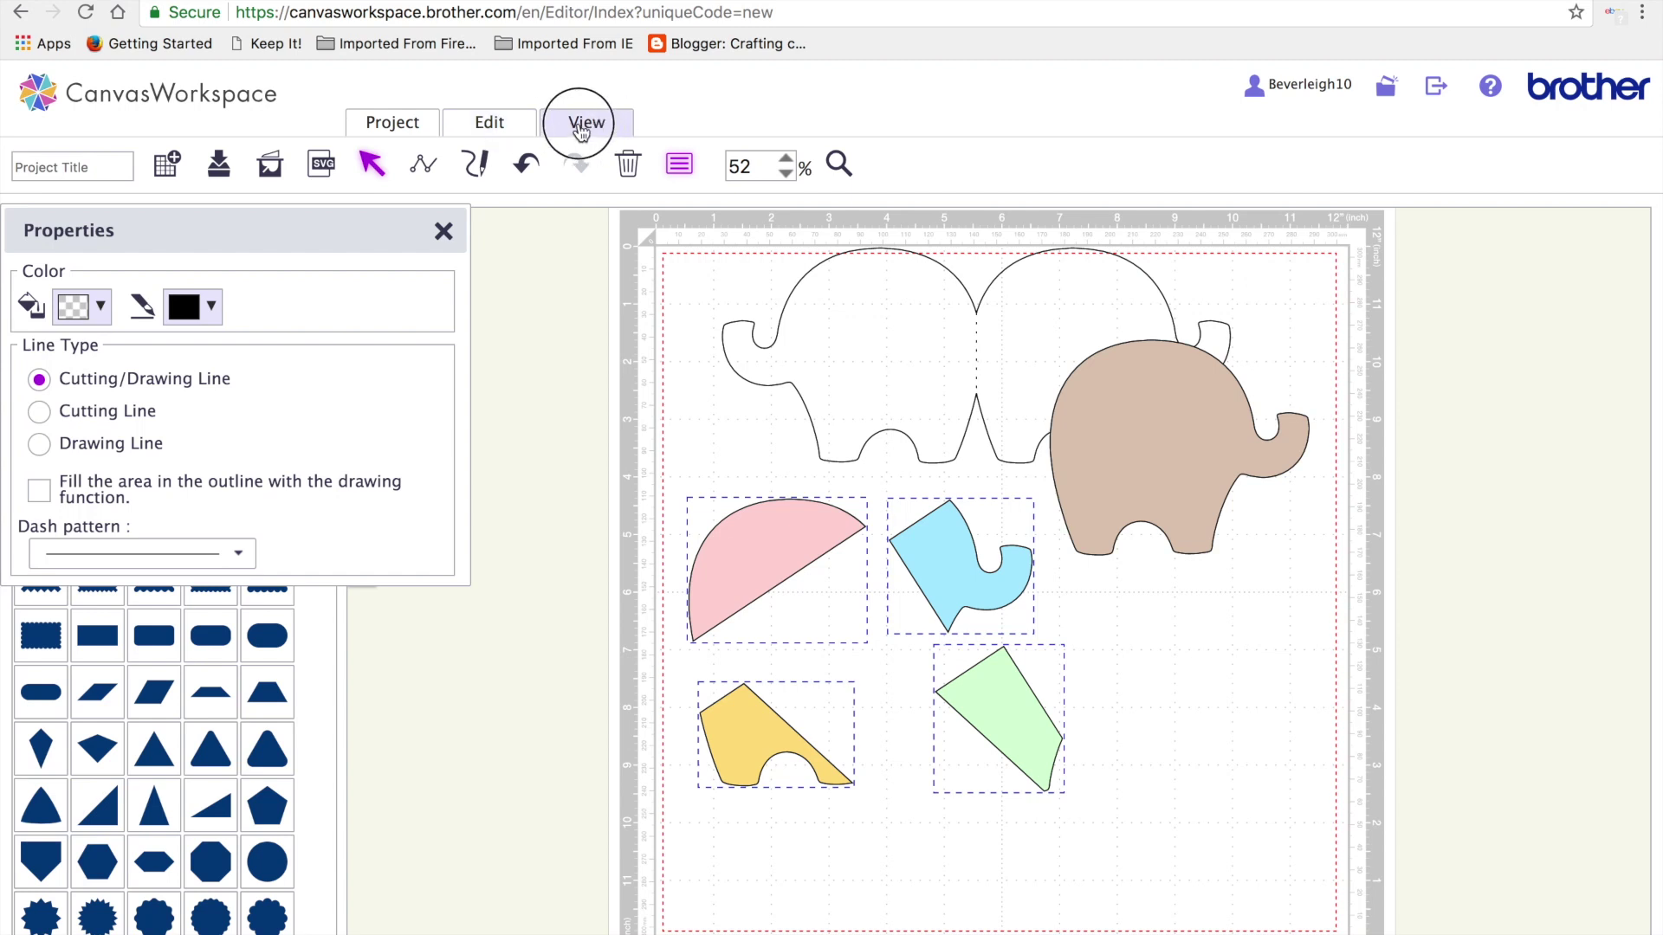
pyautogui.click(490, 128)
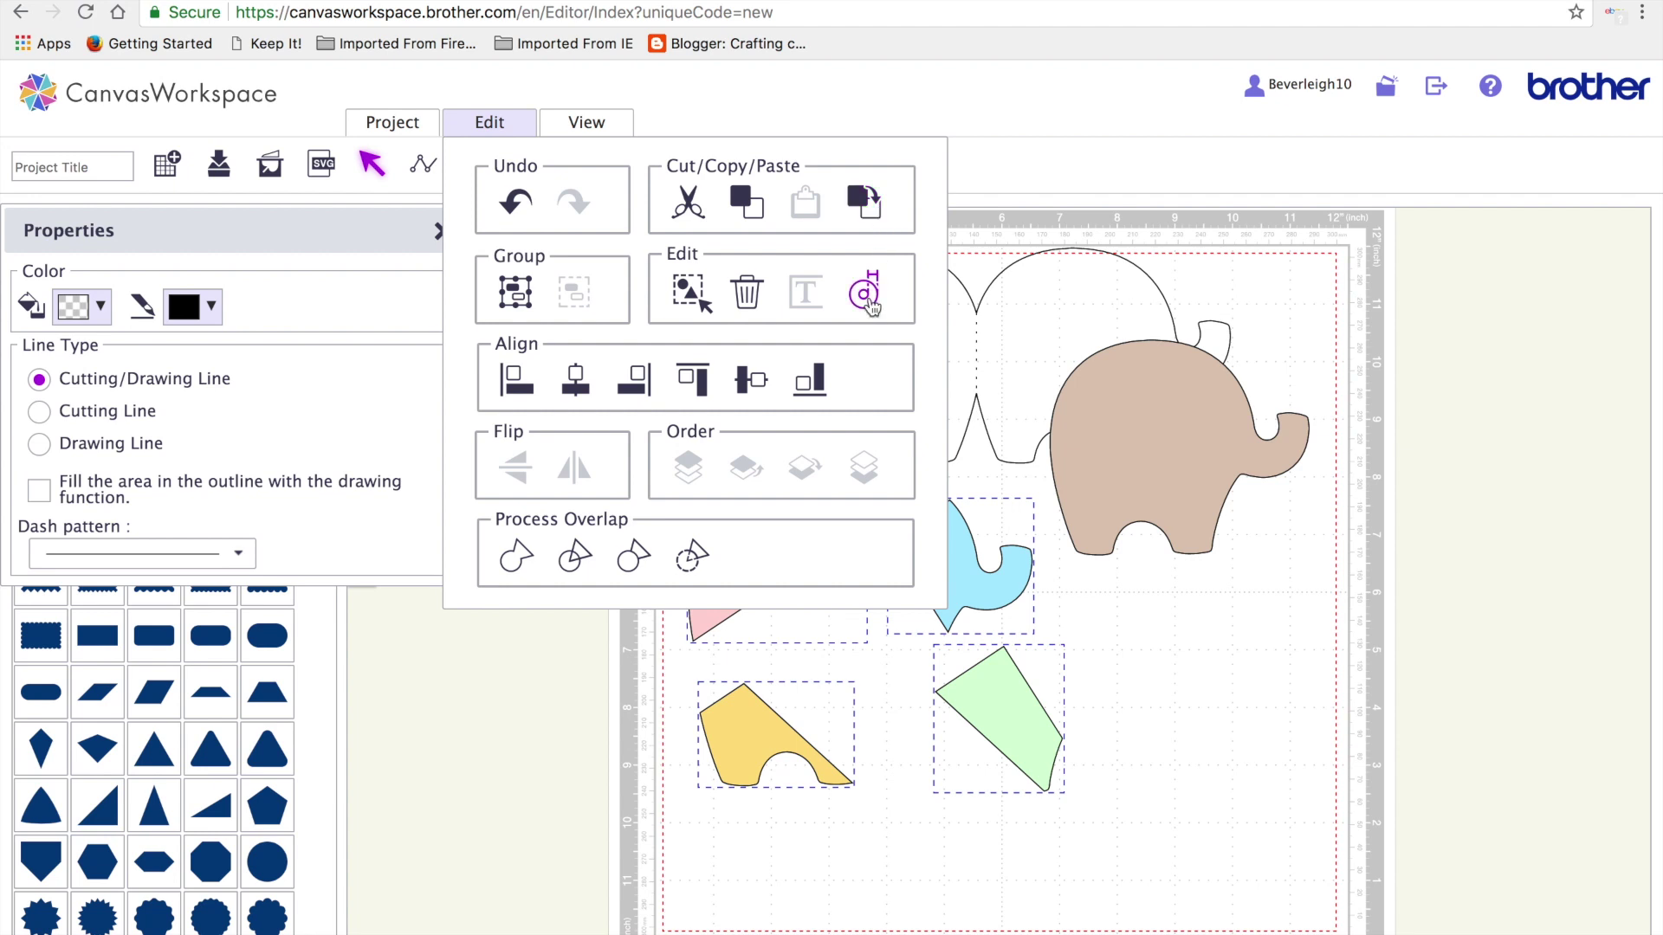
pyautogui.click(876, 294)
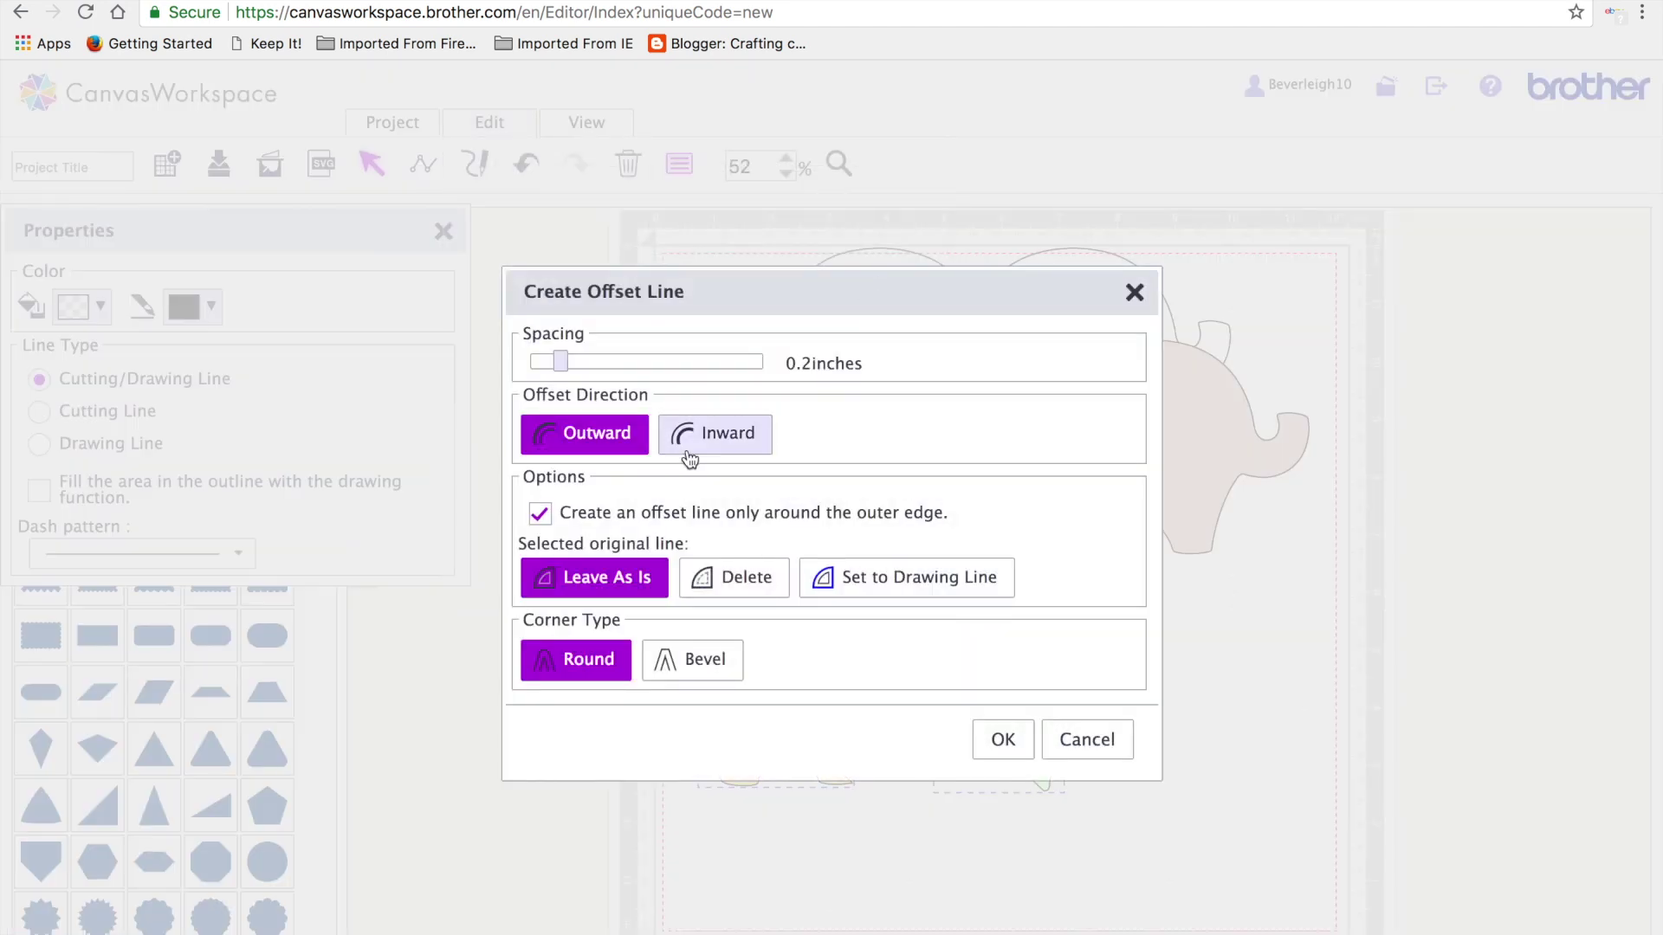
pyautogui.moveTo(561, 370); pyautogui.dragTo(519, 366)
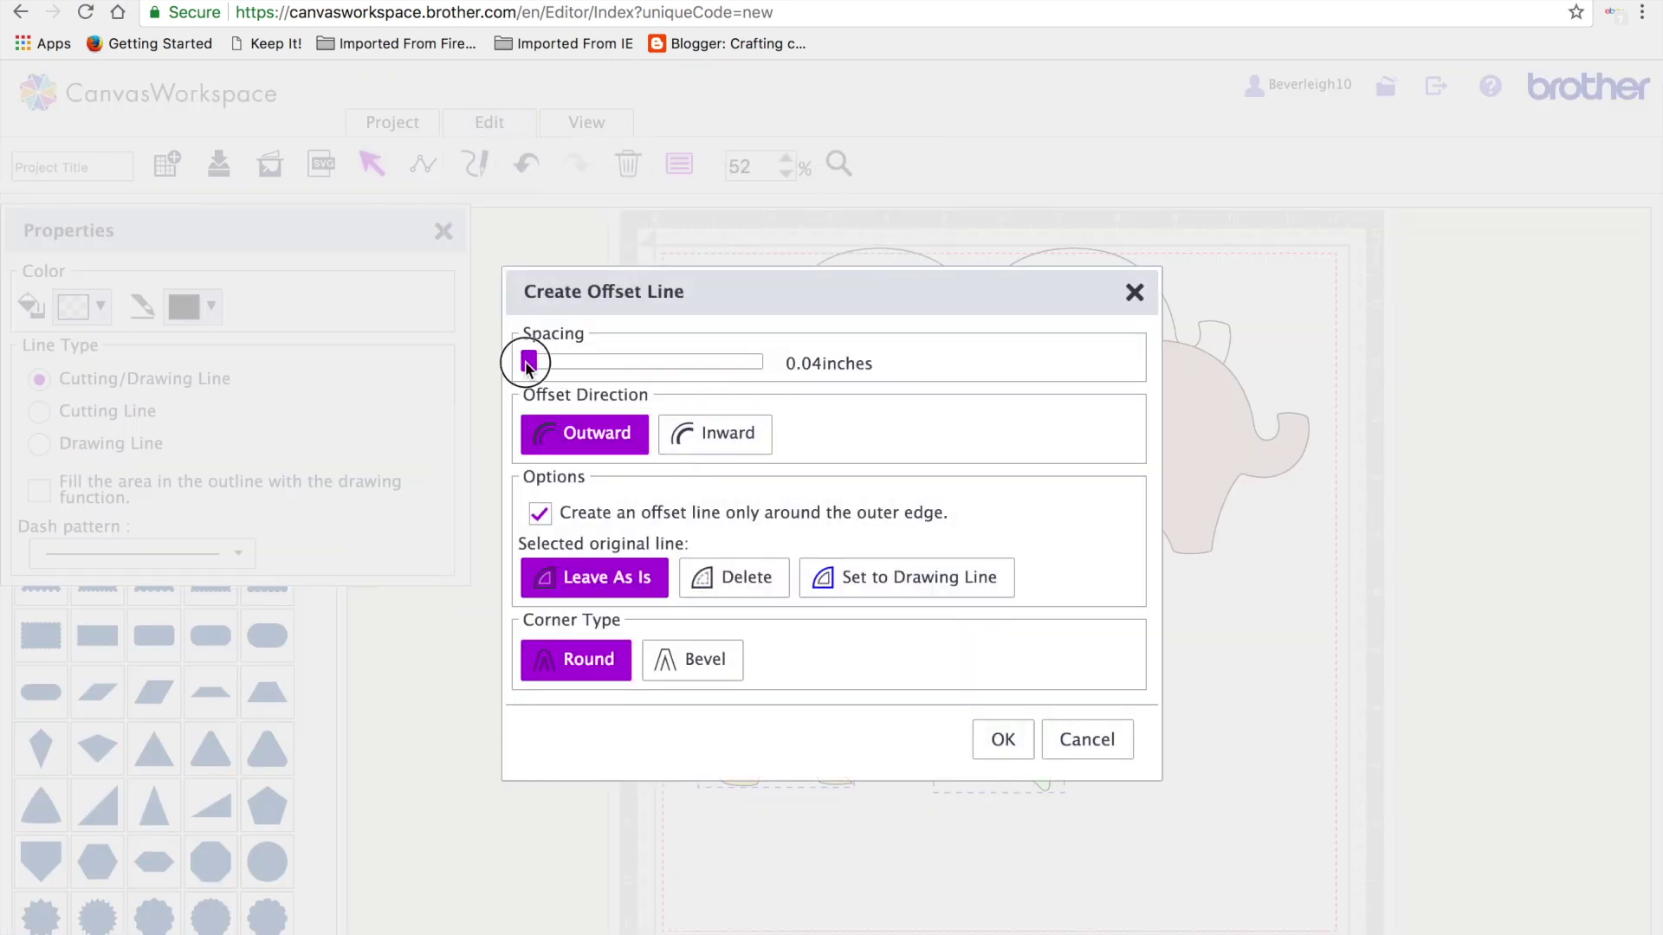
pyautogui.click(729, 436)
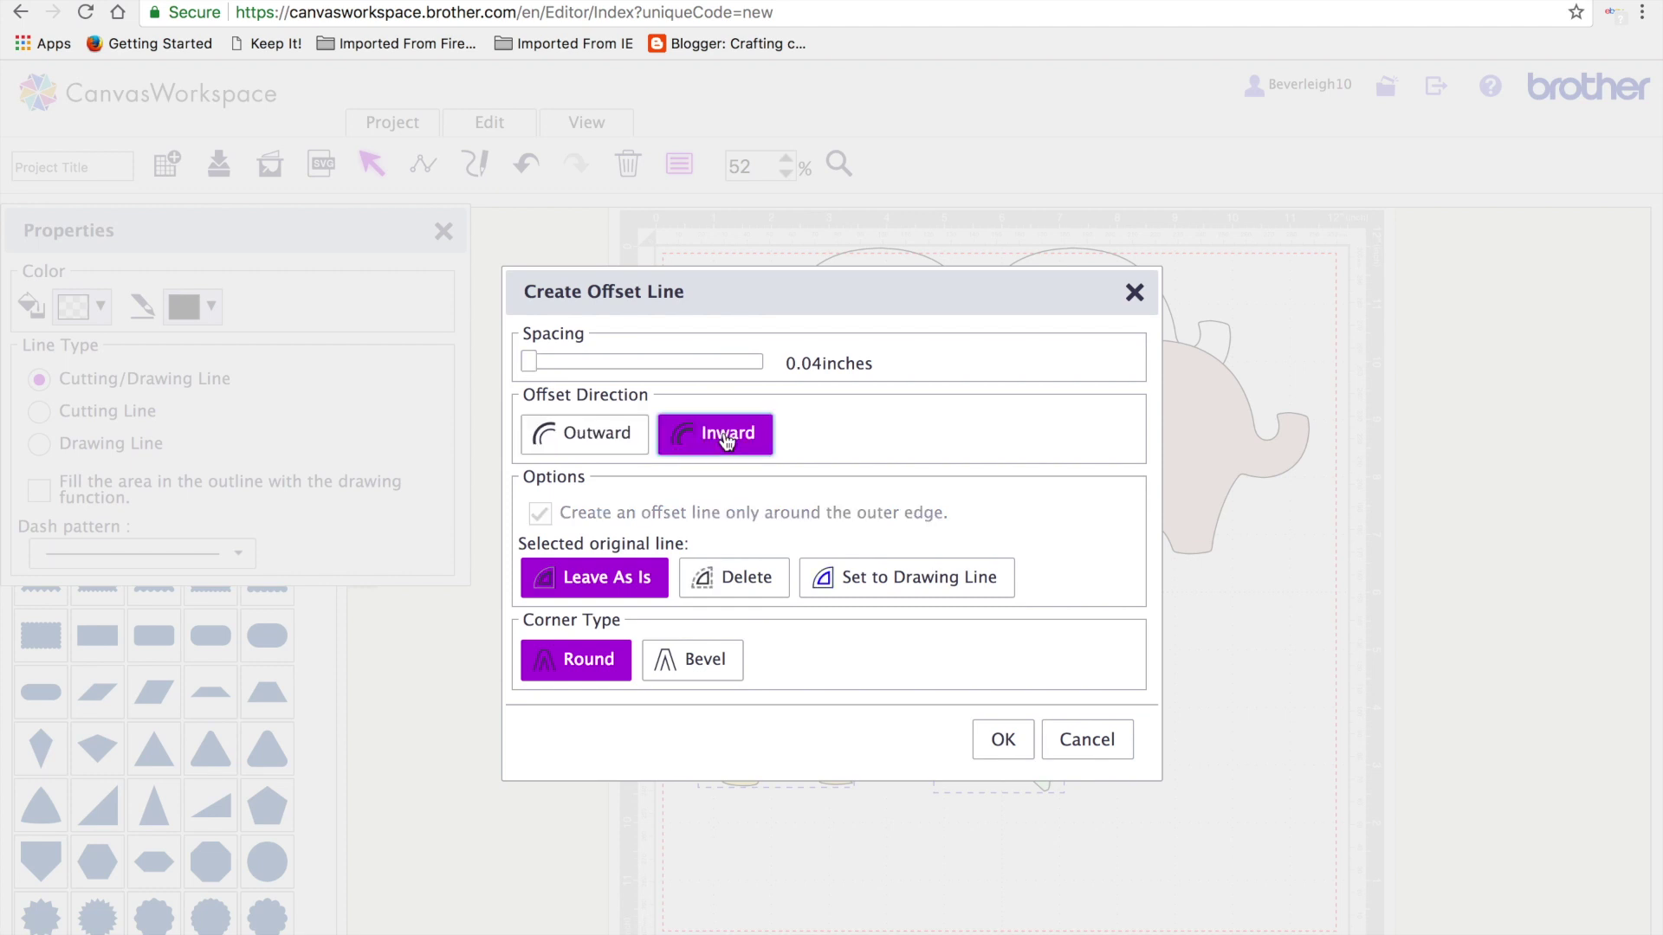
pyautogui.click(1000, 739)
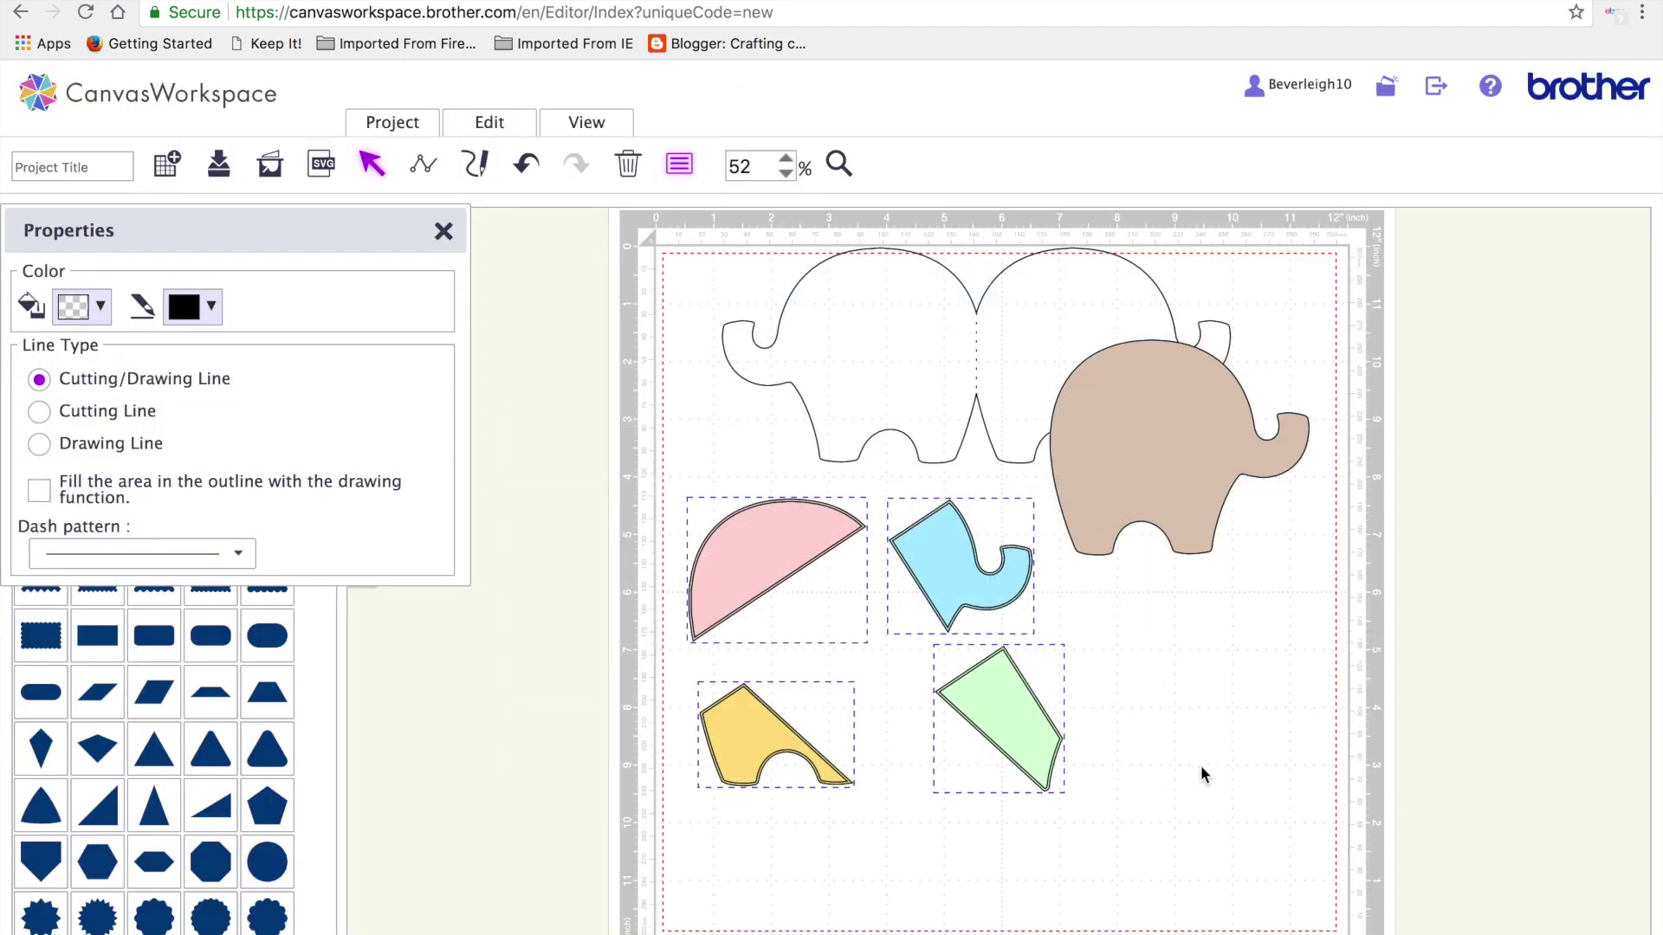
pyautogui.click(1201, 766)
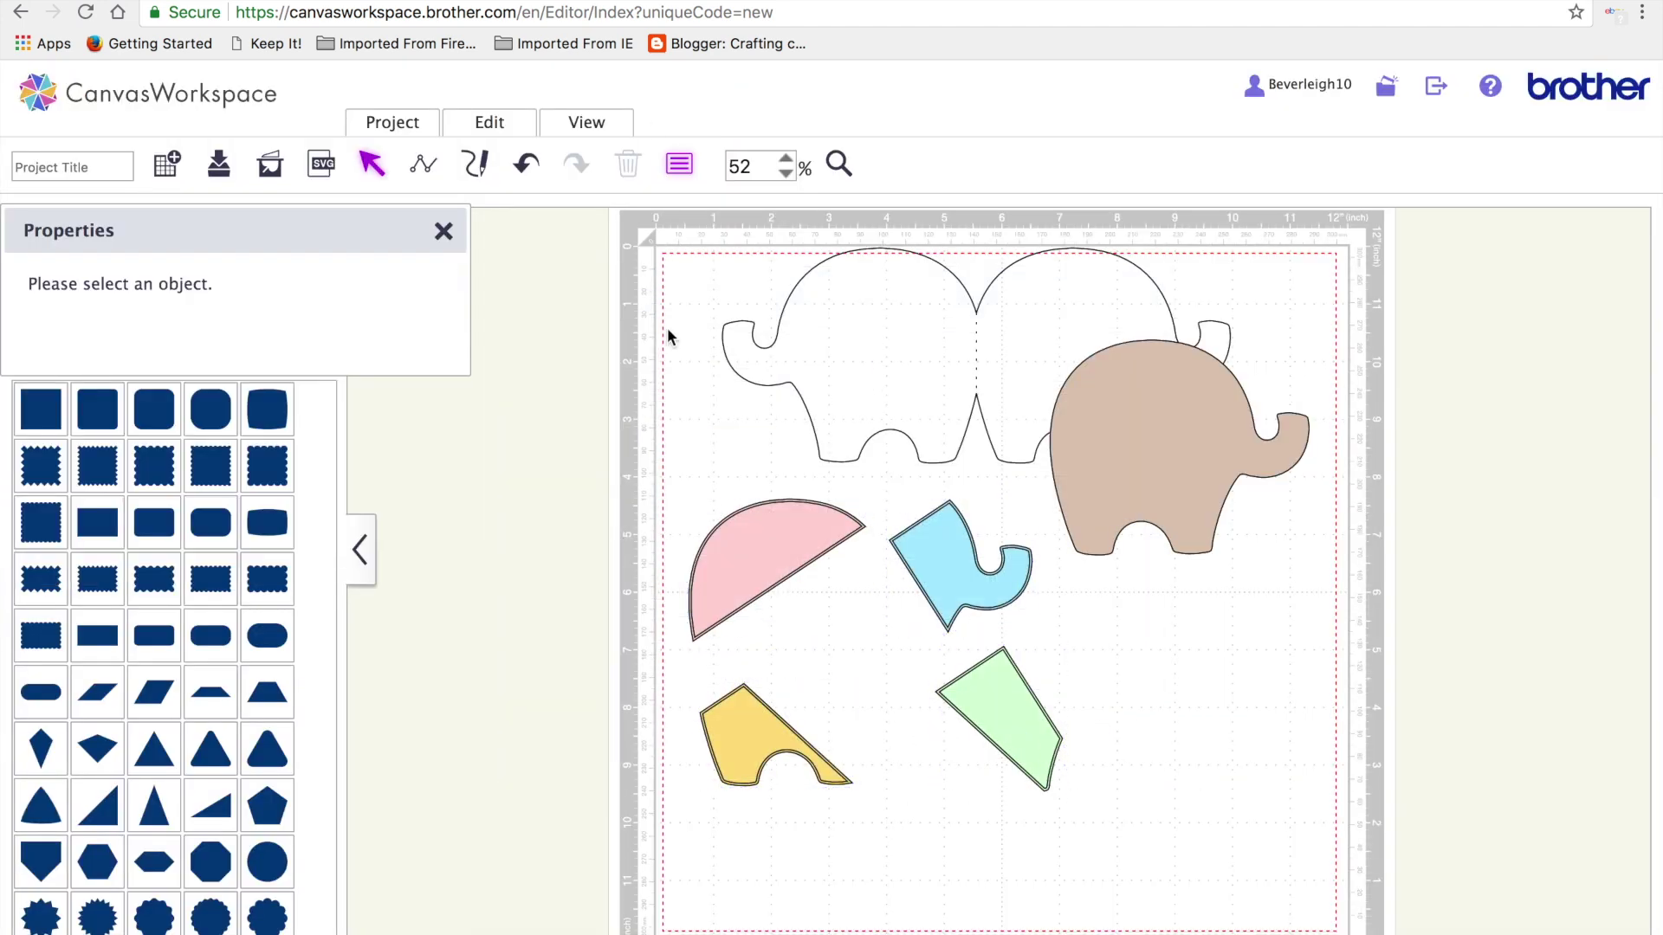
# Set the inner offset outlines of all four patchwork pieces to Drawing Line with the closely spaced medium-dash pattern
pyautogui.click(785, 159)
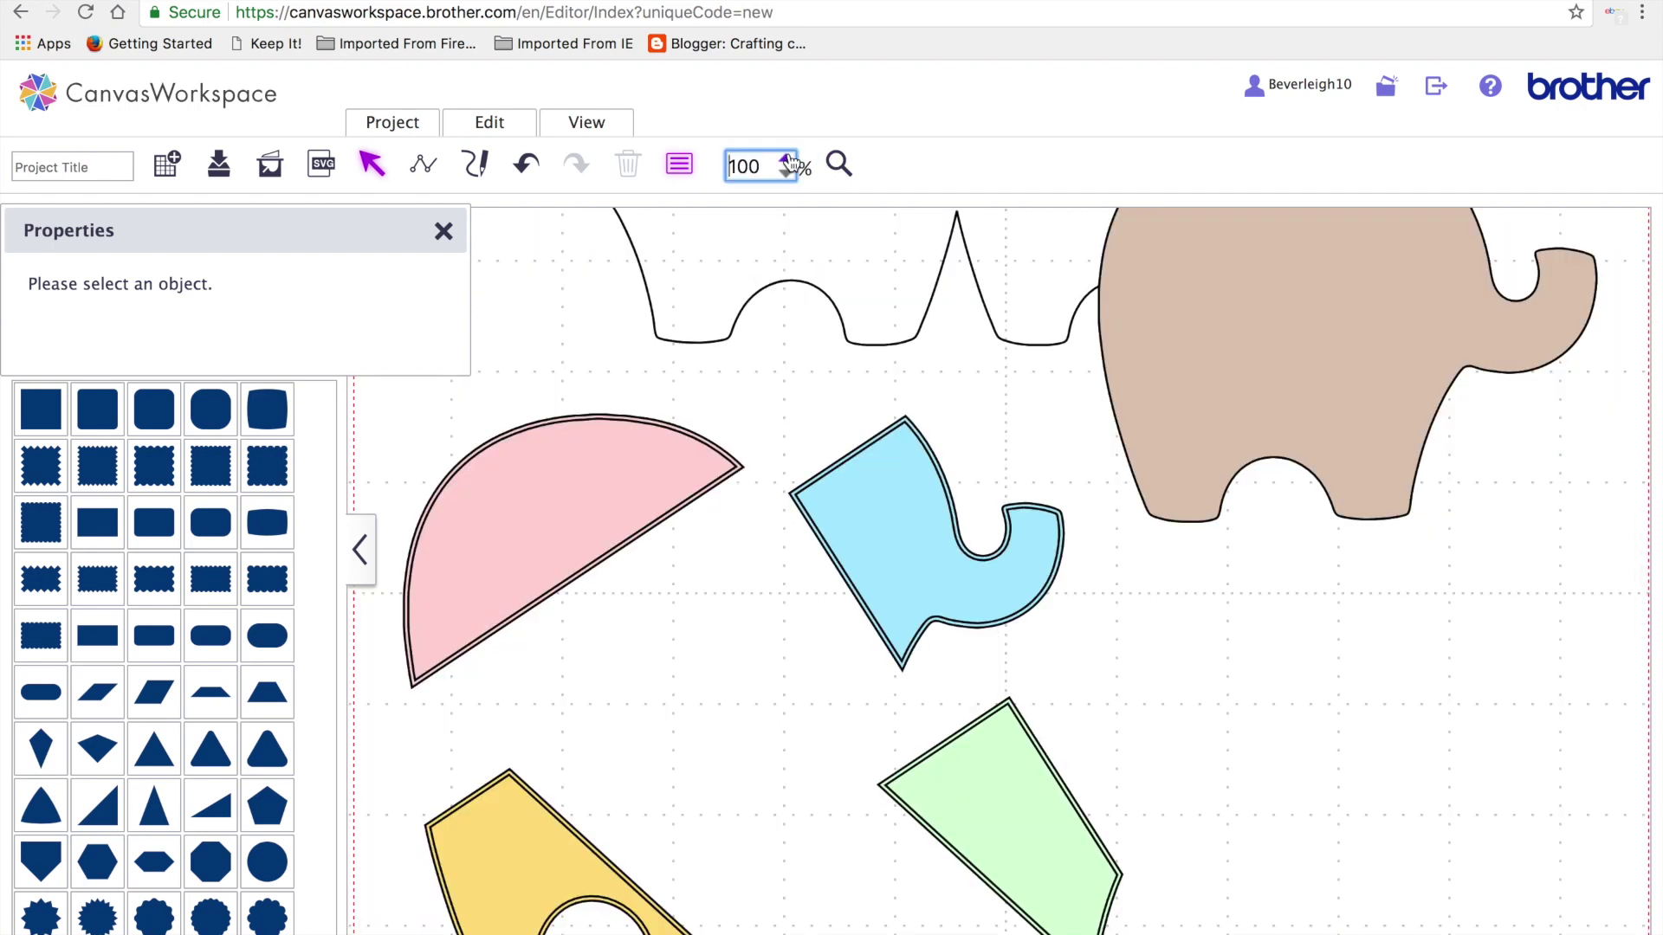
pyautogui.click(372, 166)
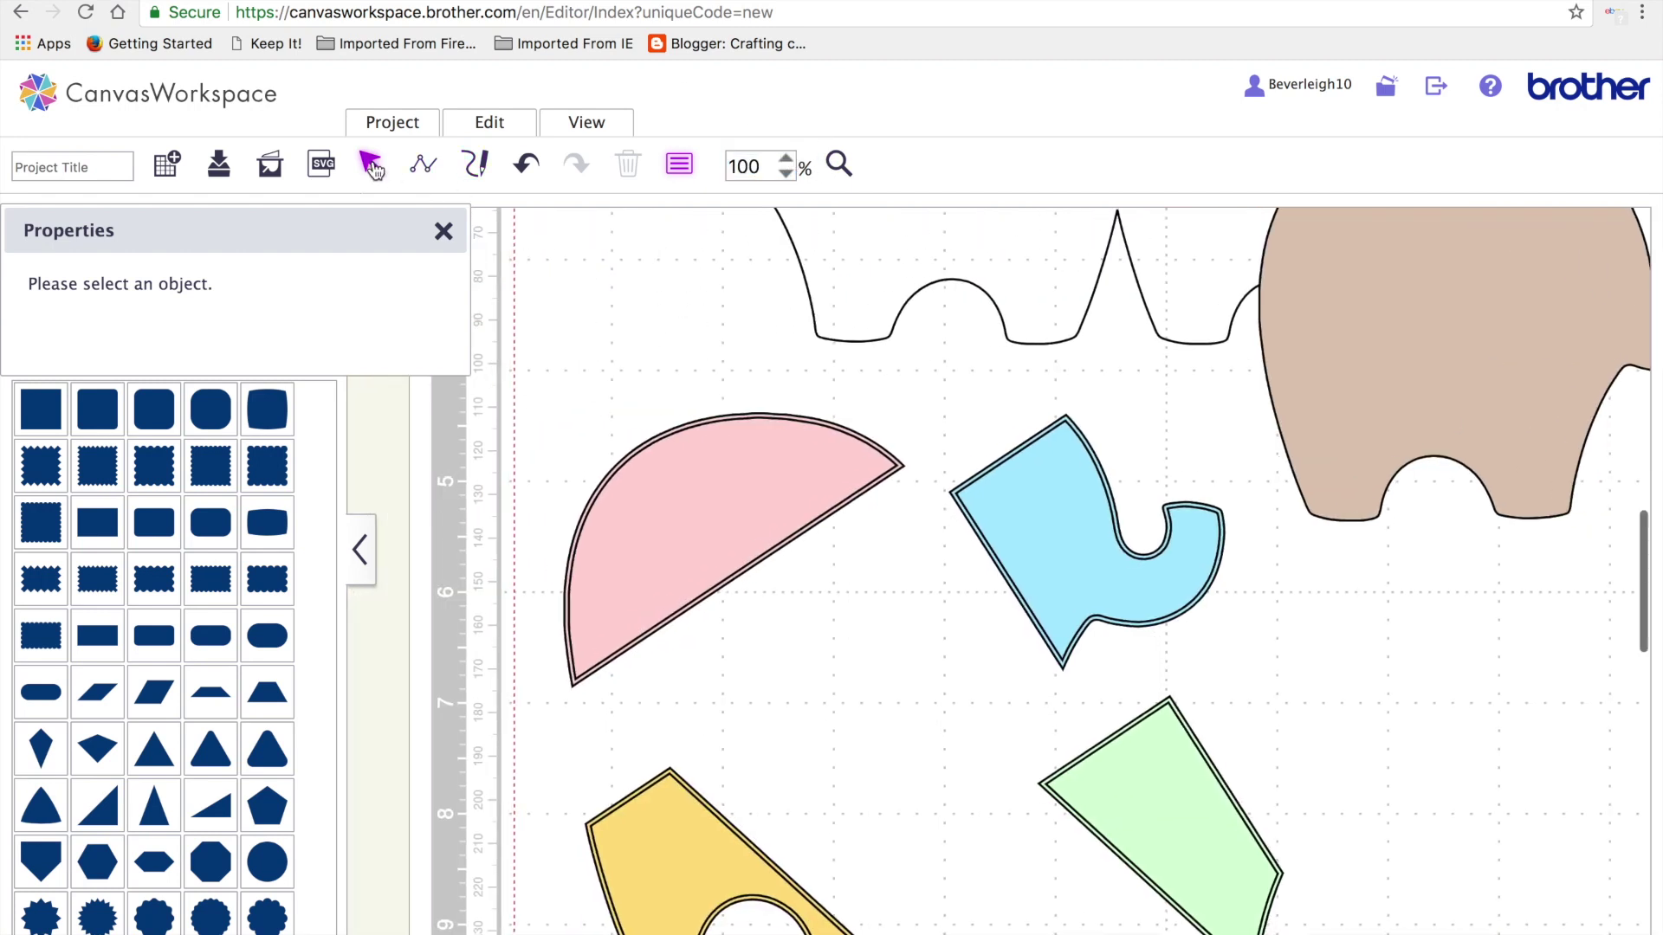
pyautogui.click(675, 493)
pyautogui.keyDown('shift'); pyautogui.click(1046, 494); pyautogui.keyUp('shift')
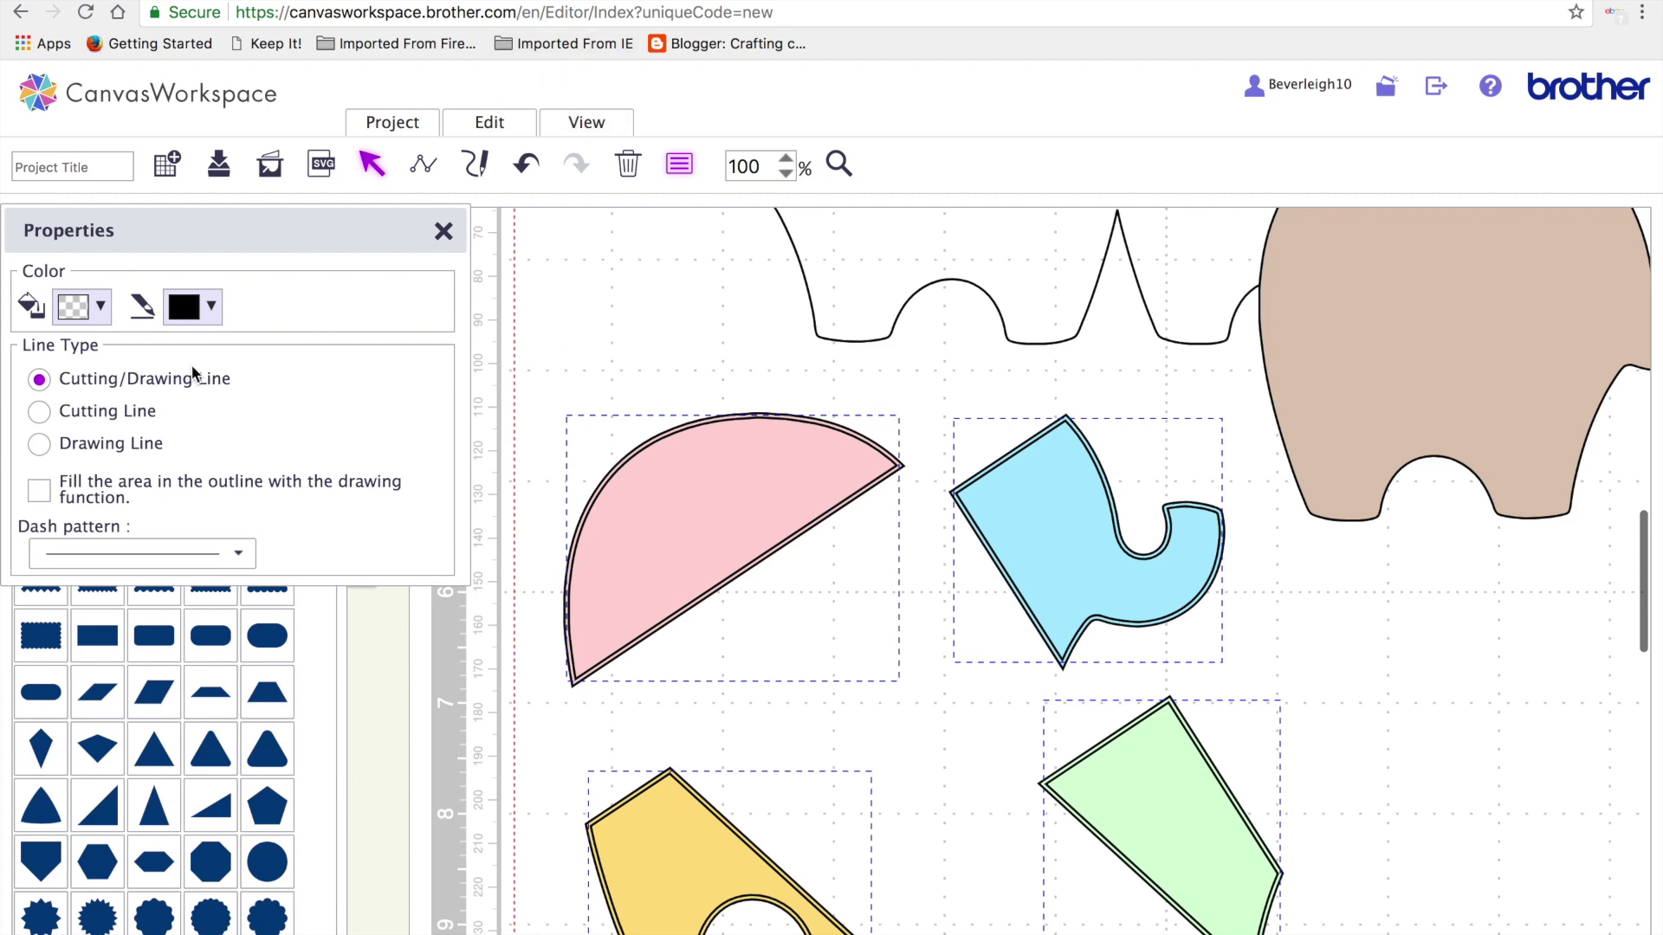
pyautogui.click(69, 455)
pyautogui.click(239, 557)
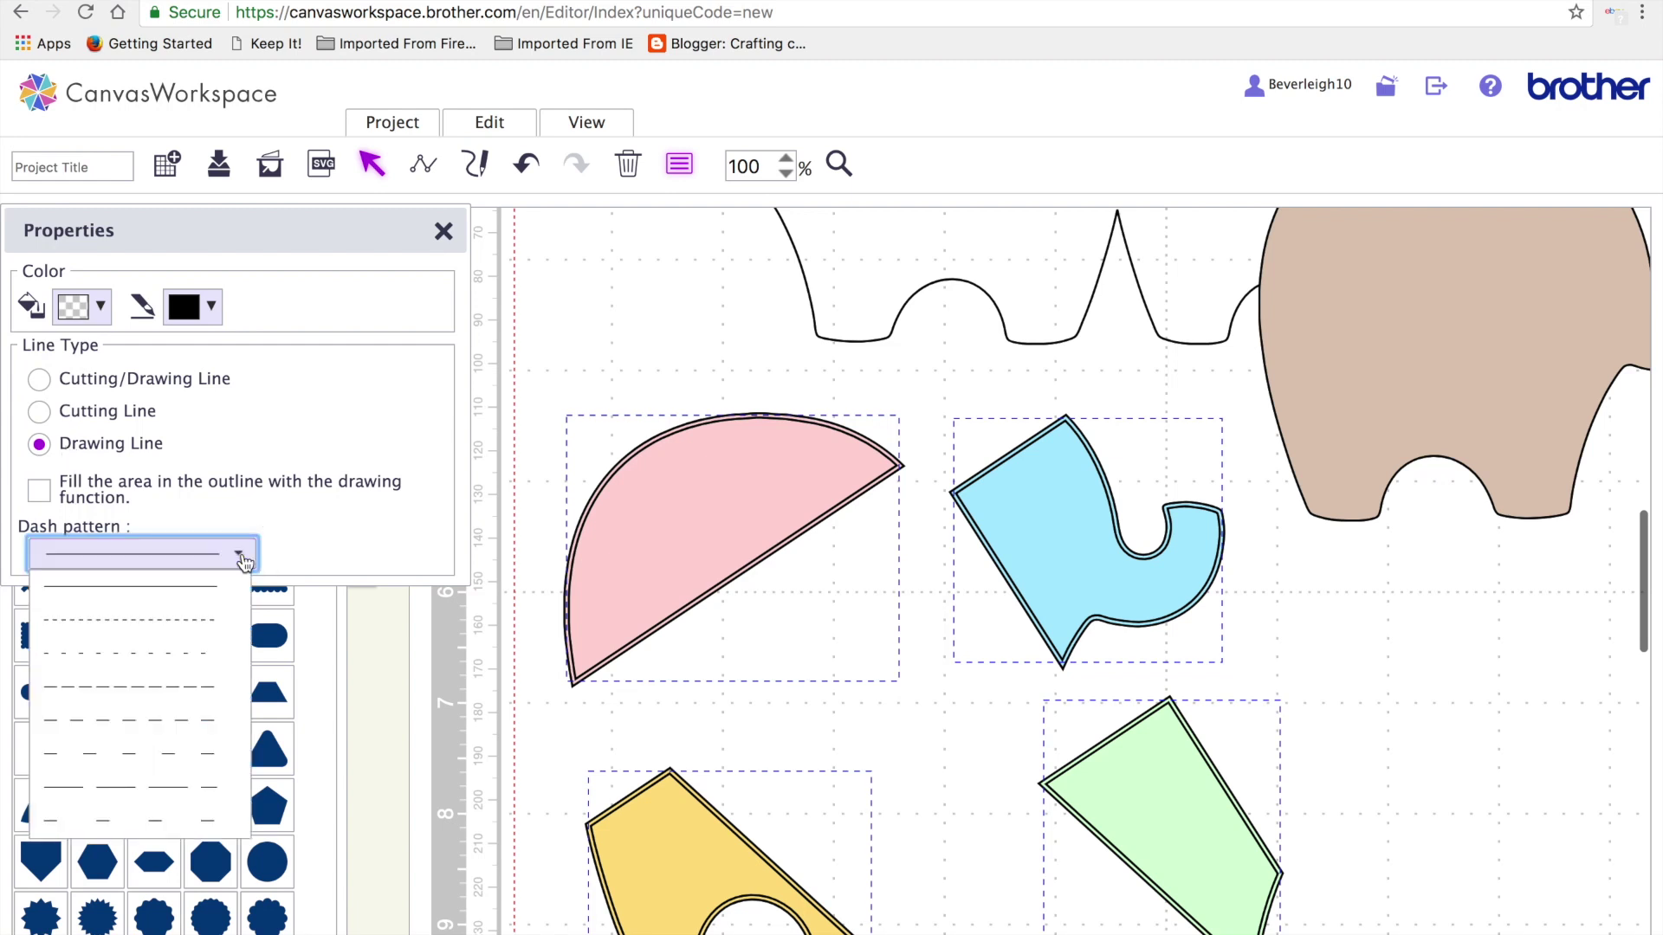
pyautogui.click(202, 689)
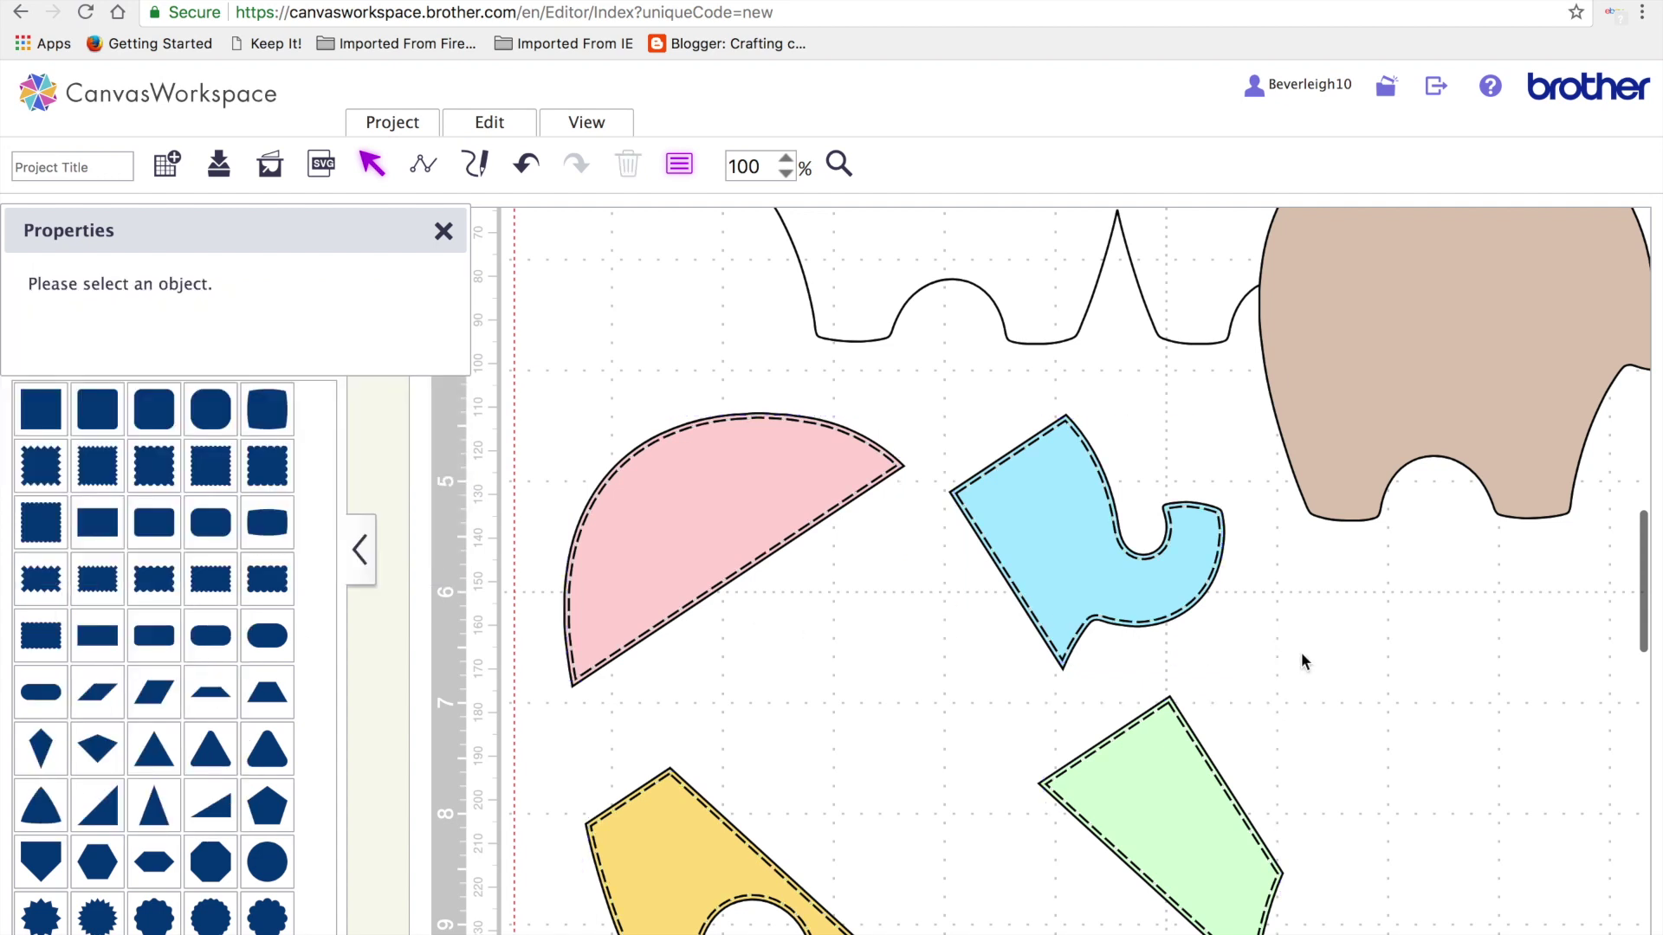
# Set the outer outlines of the pink, blue, yellow and green patchwork pieces to Cutting Line
pyautogui.moveTo(735, 502); pyautogui.dragTo(740, 546)
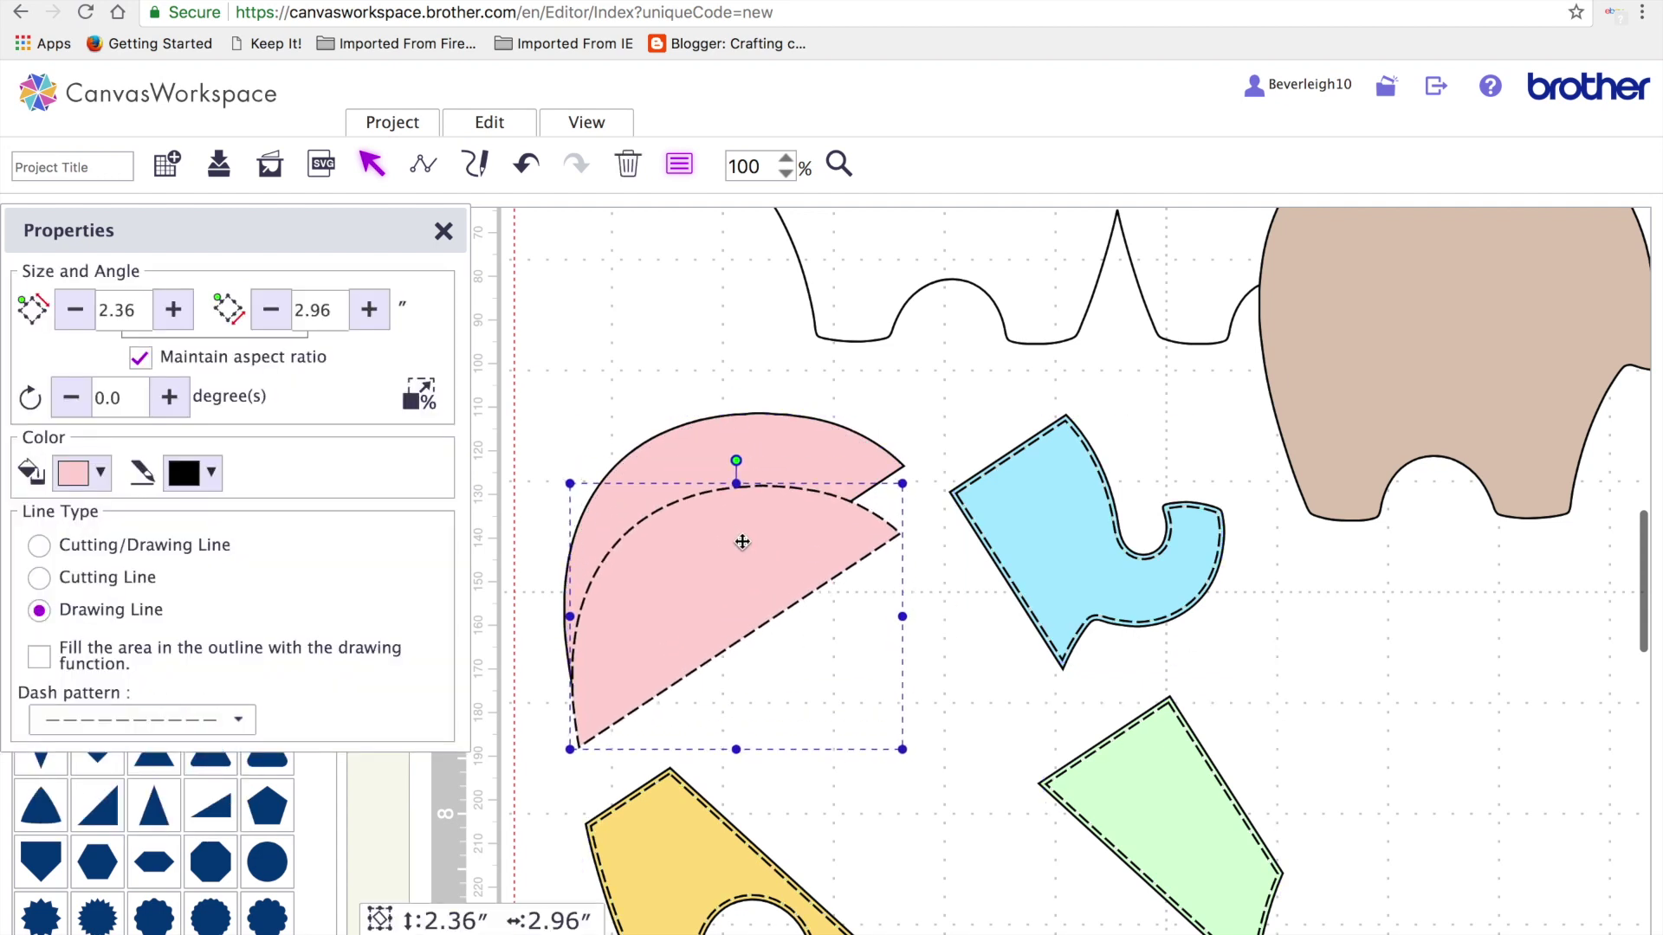
pyautogui.click(523, 164)
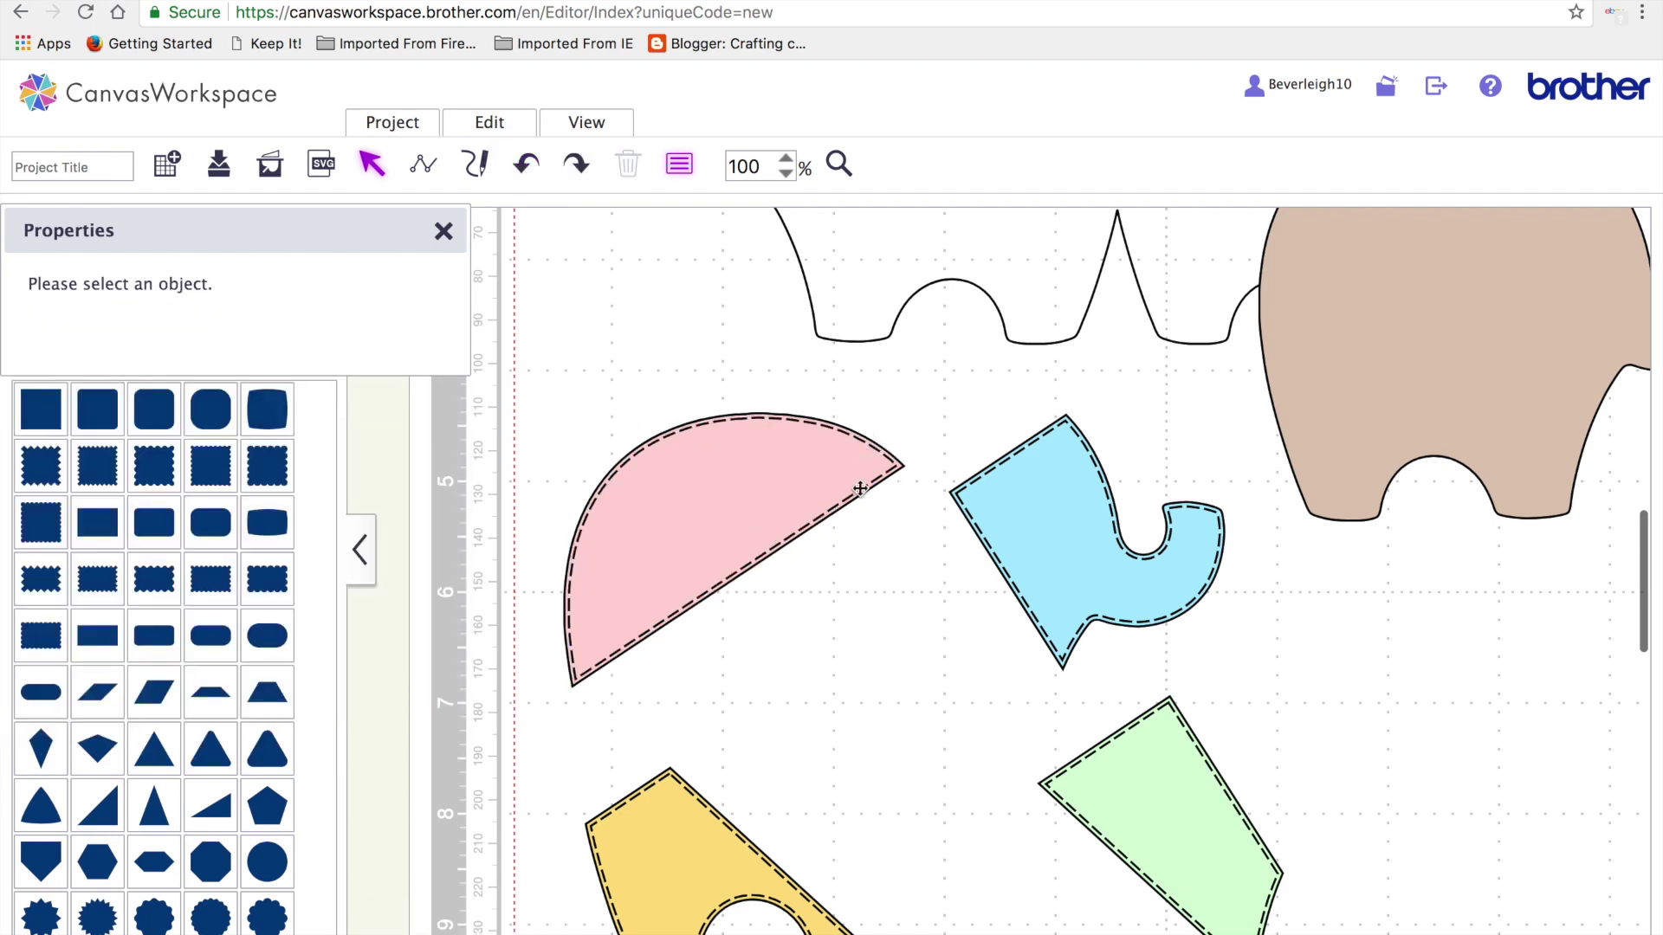
pyautogui.click(807, 529)
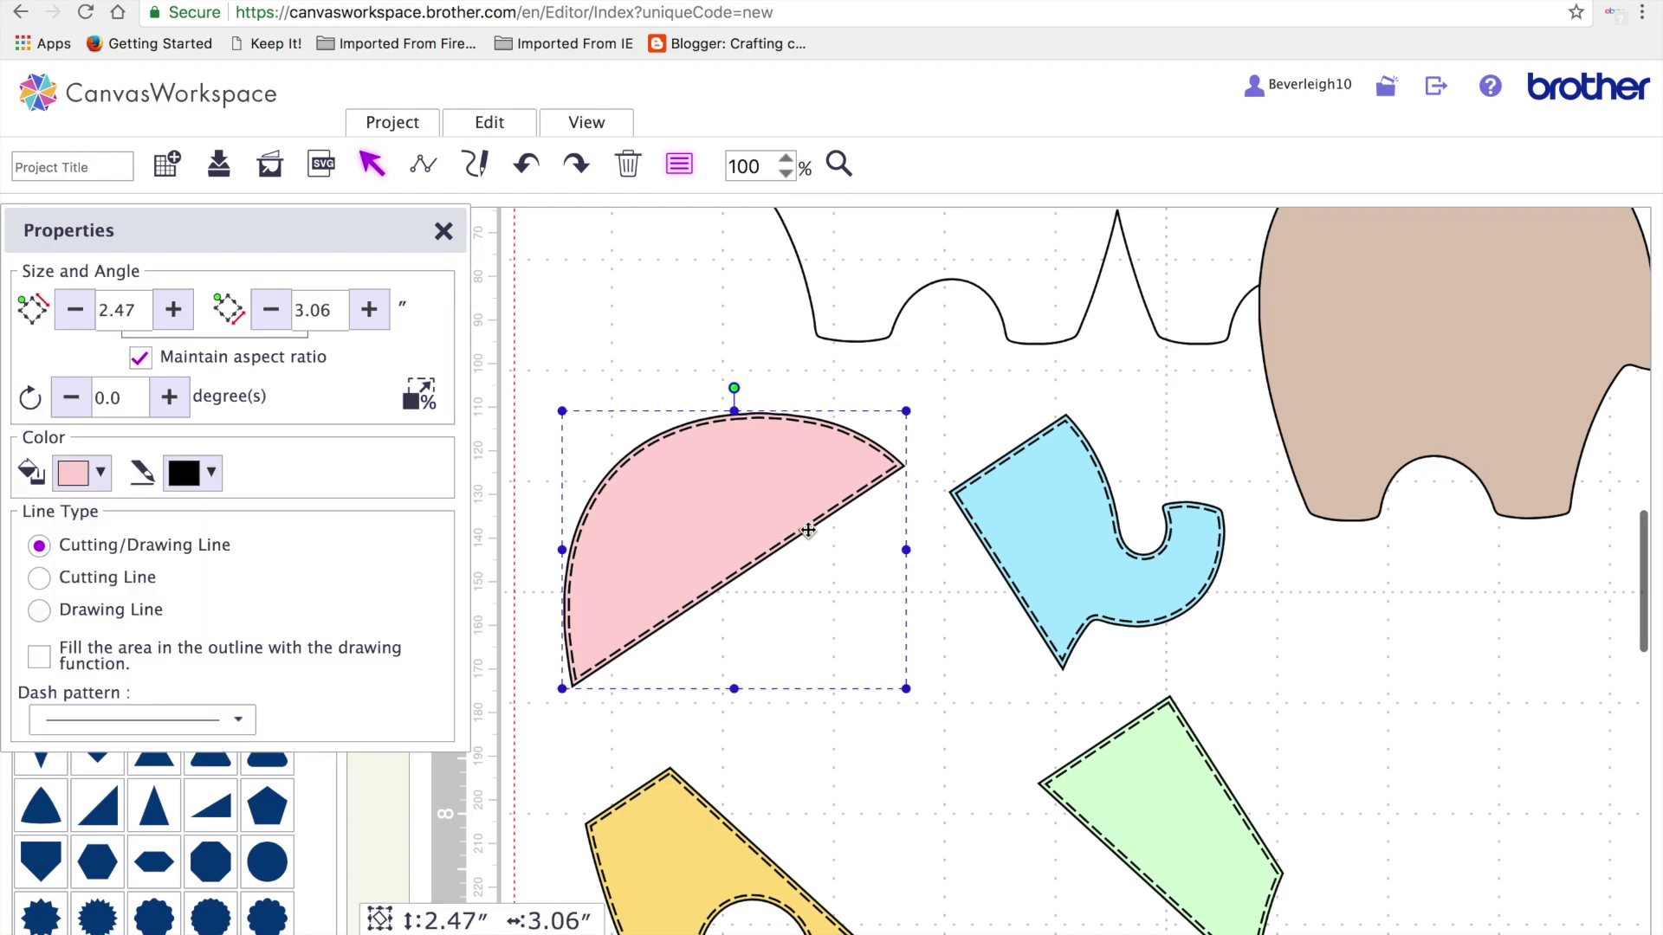
pyautogui.click(150, 580)
pyautogui.click(1014, 593)
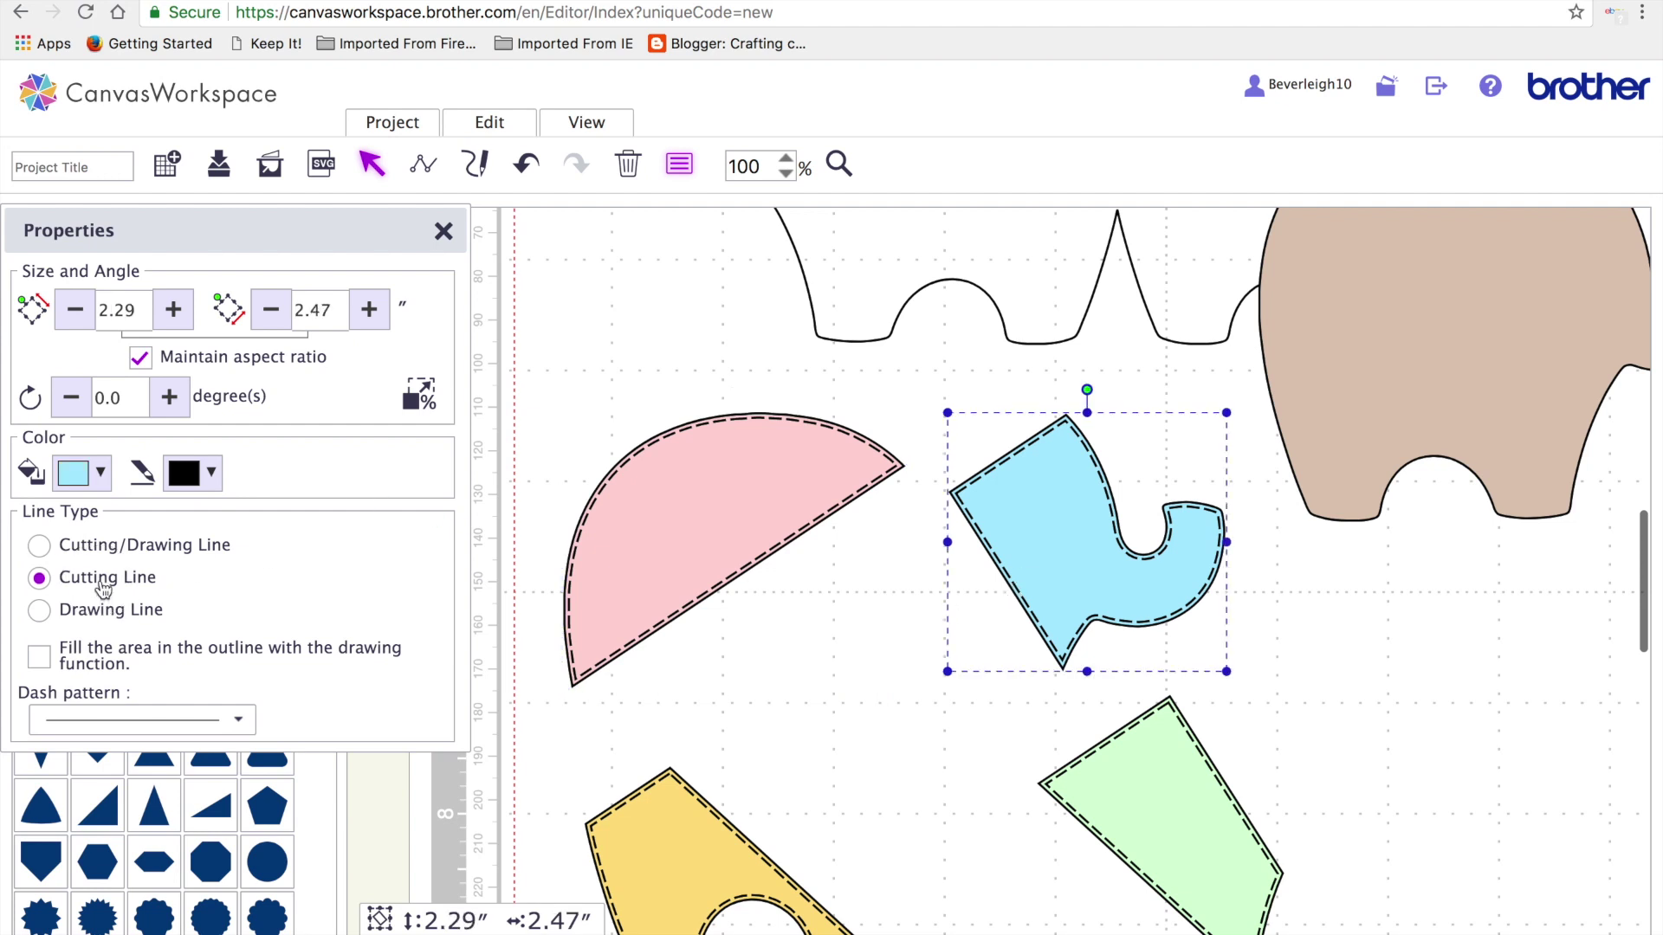
pyautogui.click(682, 783)
pyautogui.click(147, 586)
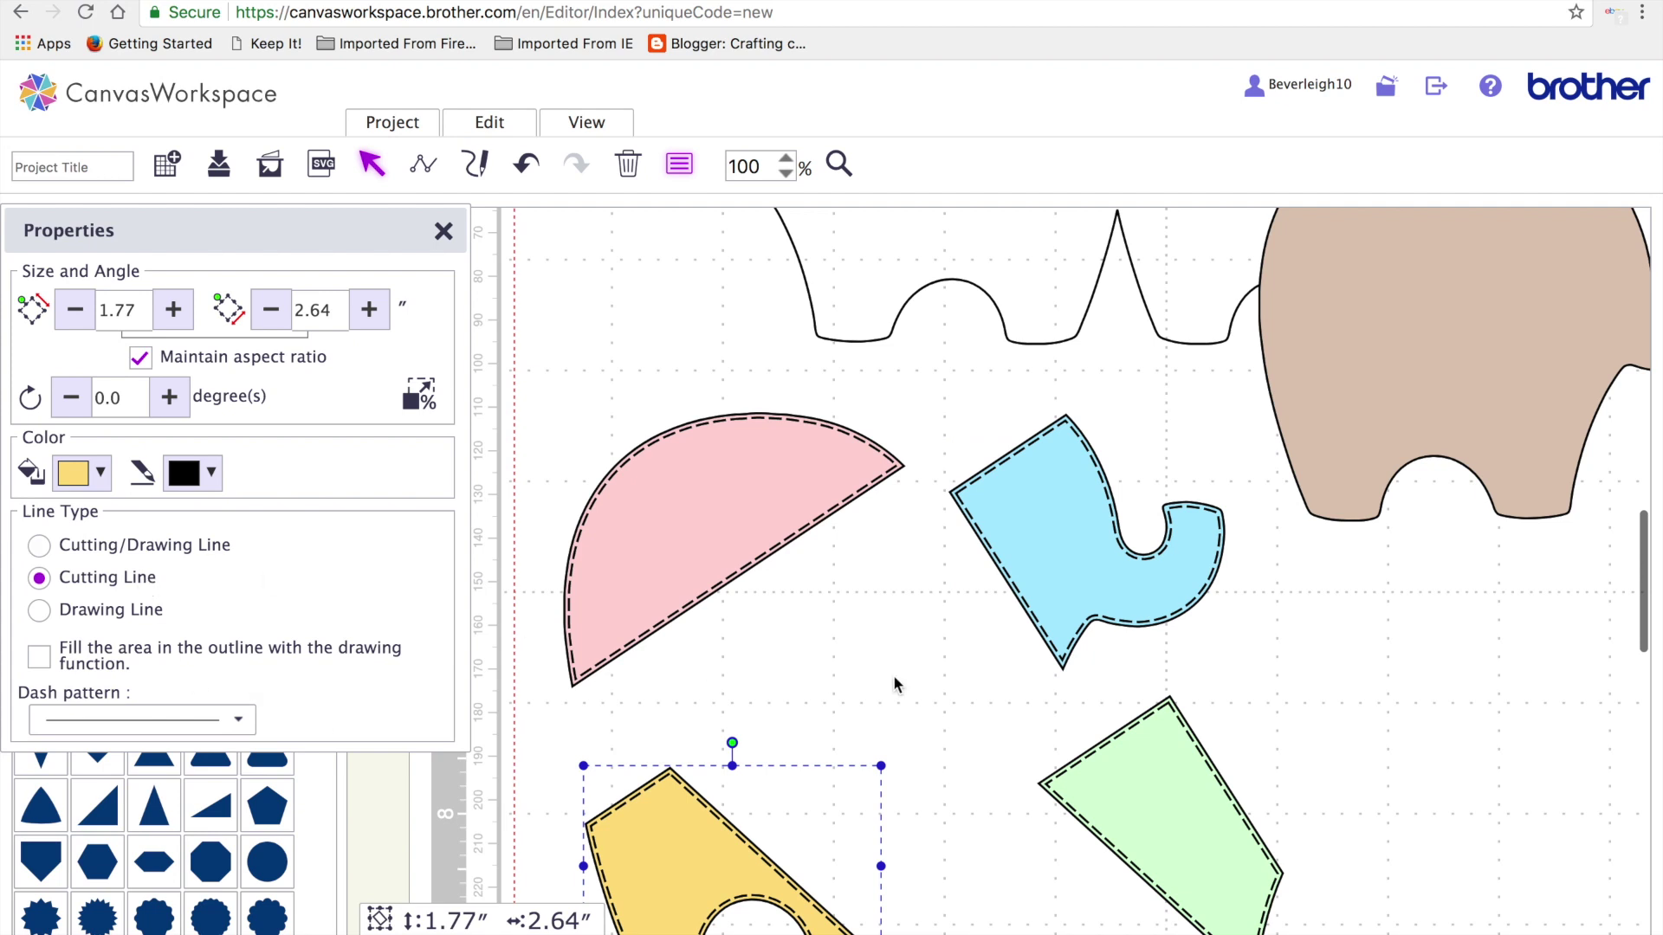
pyautogui.click(1044, 790)
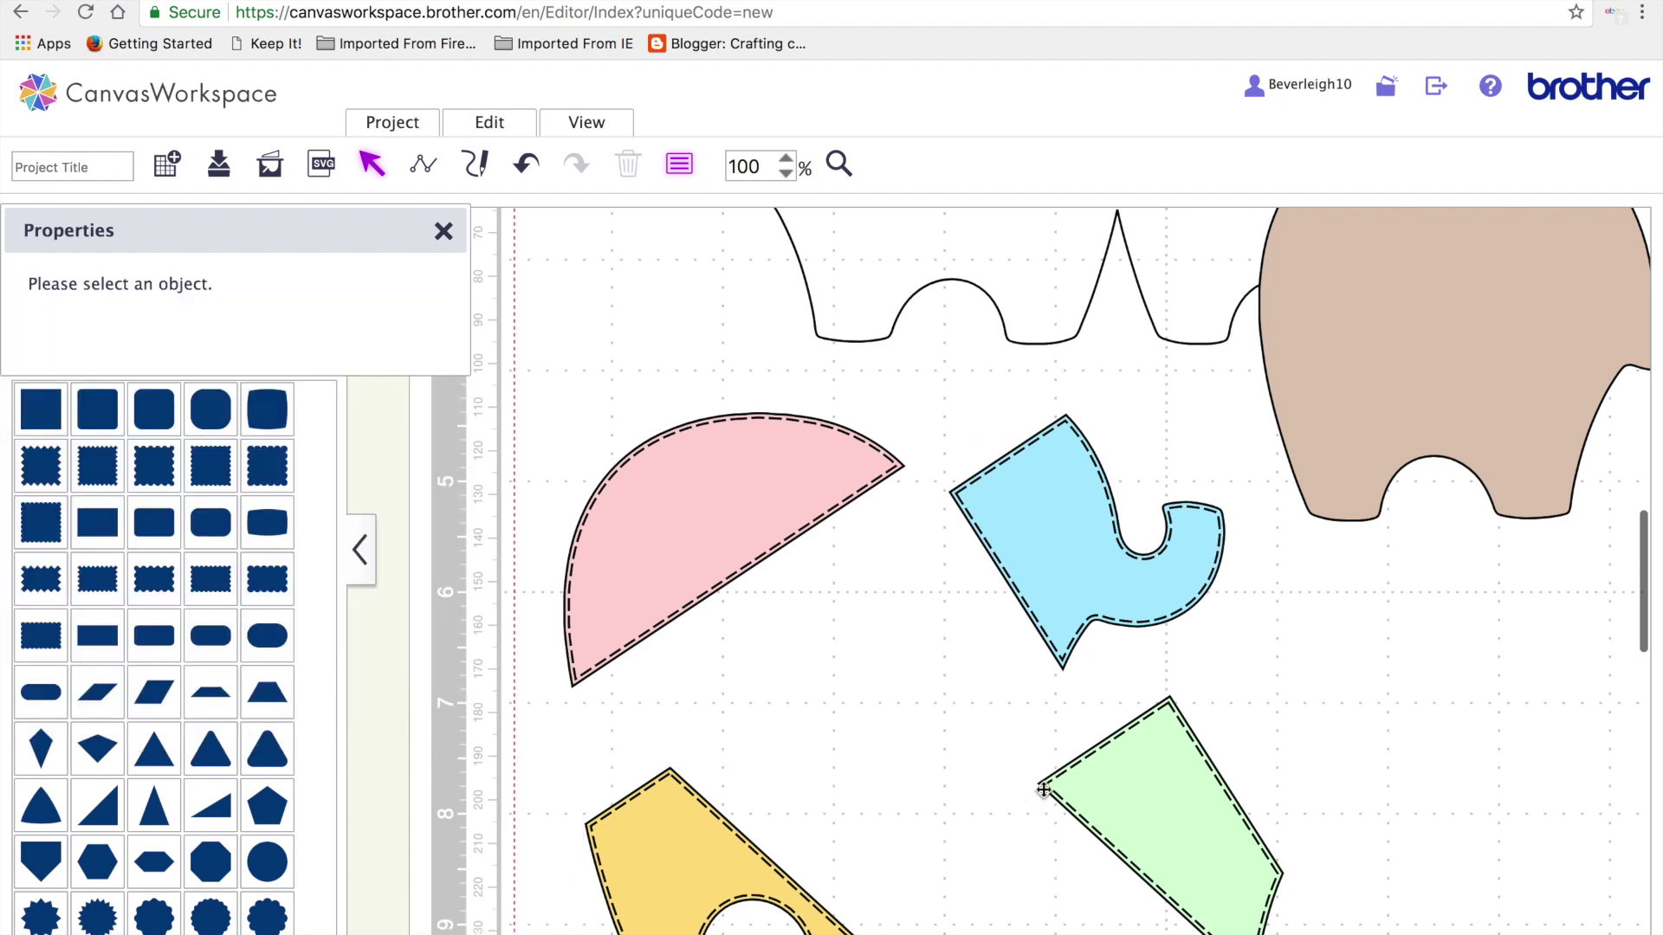
pyautogui.click(1043, 789)
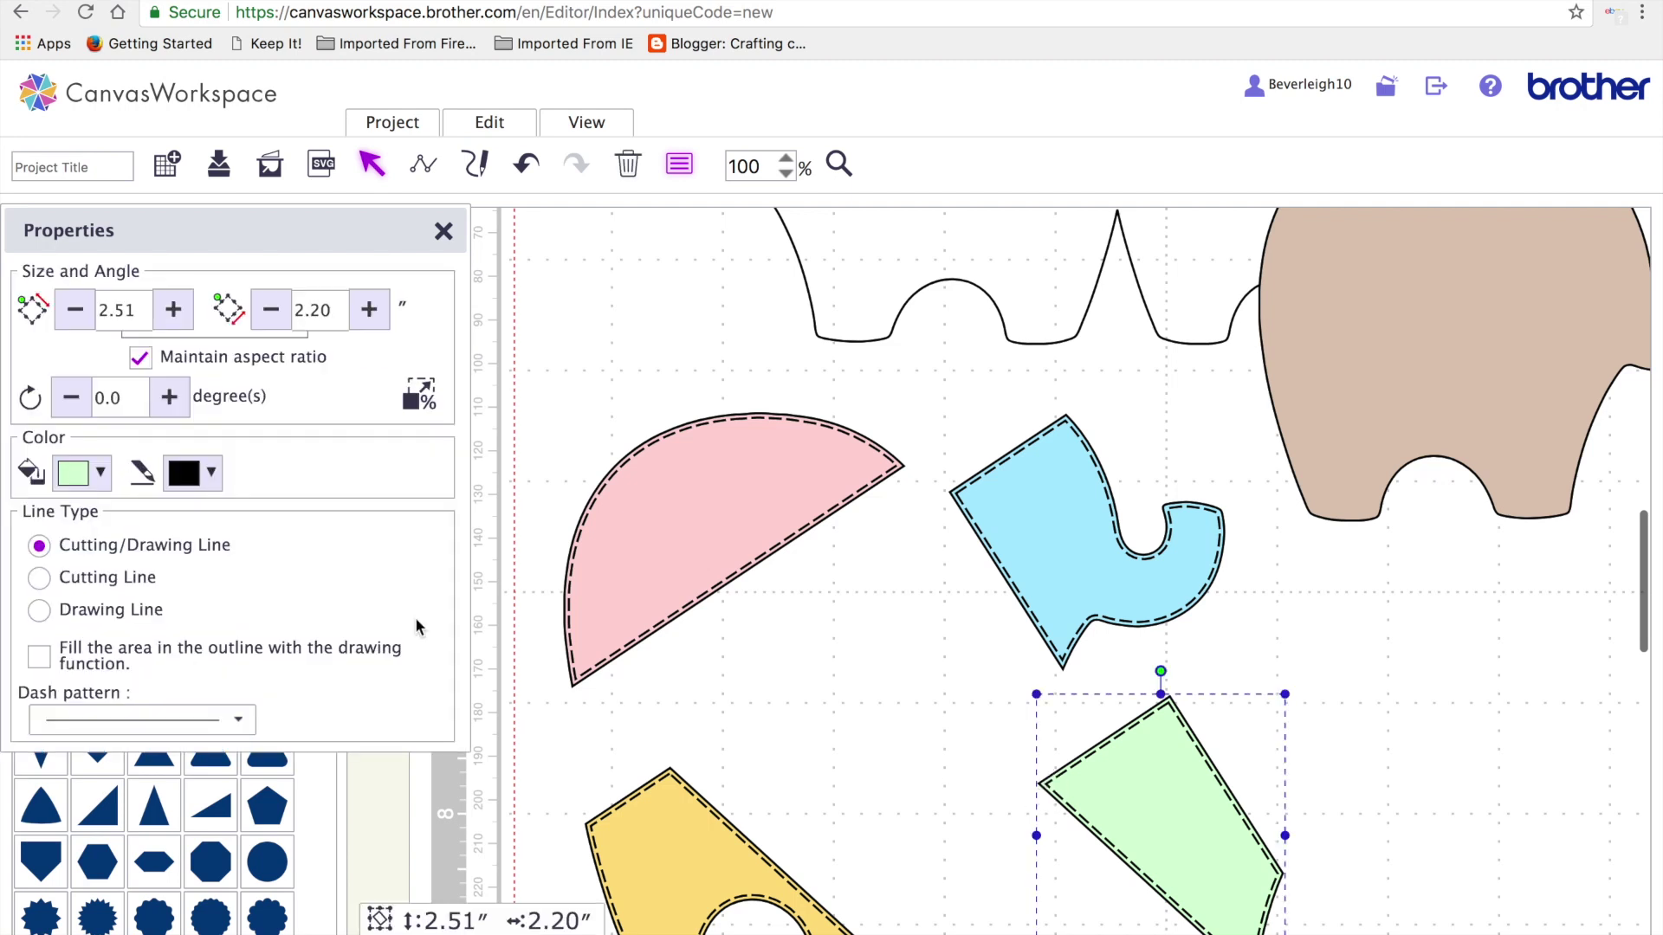
pyautogui.click(90, 586)
pyautogui.click(766, 667)
# Check the line types of the blue head-and-trunk piece's inner dashed outline and its outer outline
pyautogui.click(1087, 535)
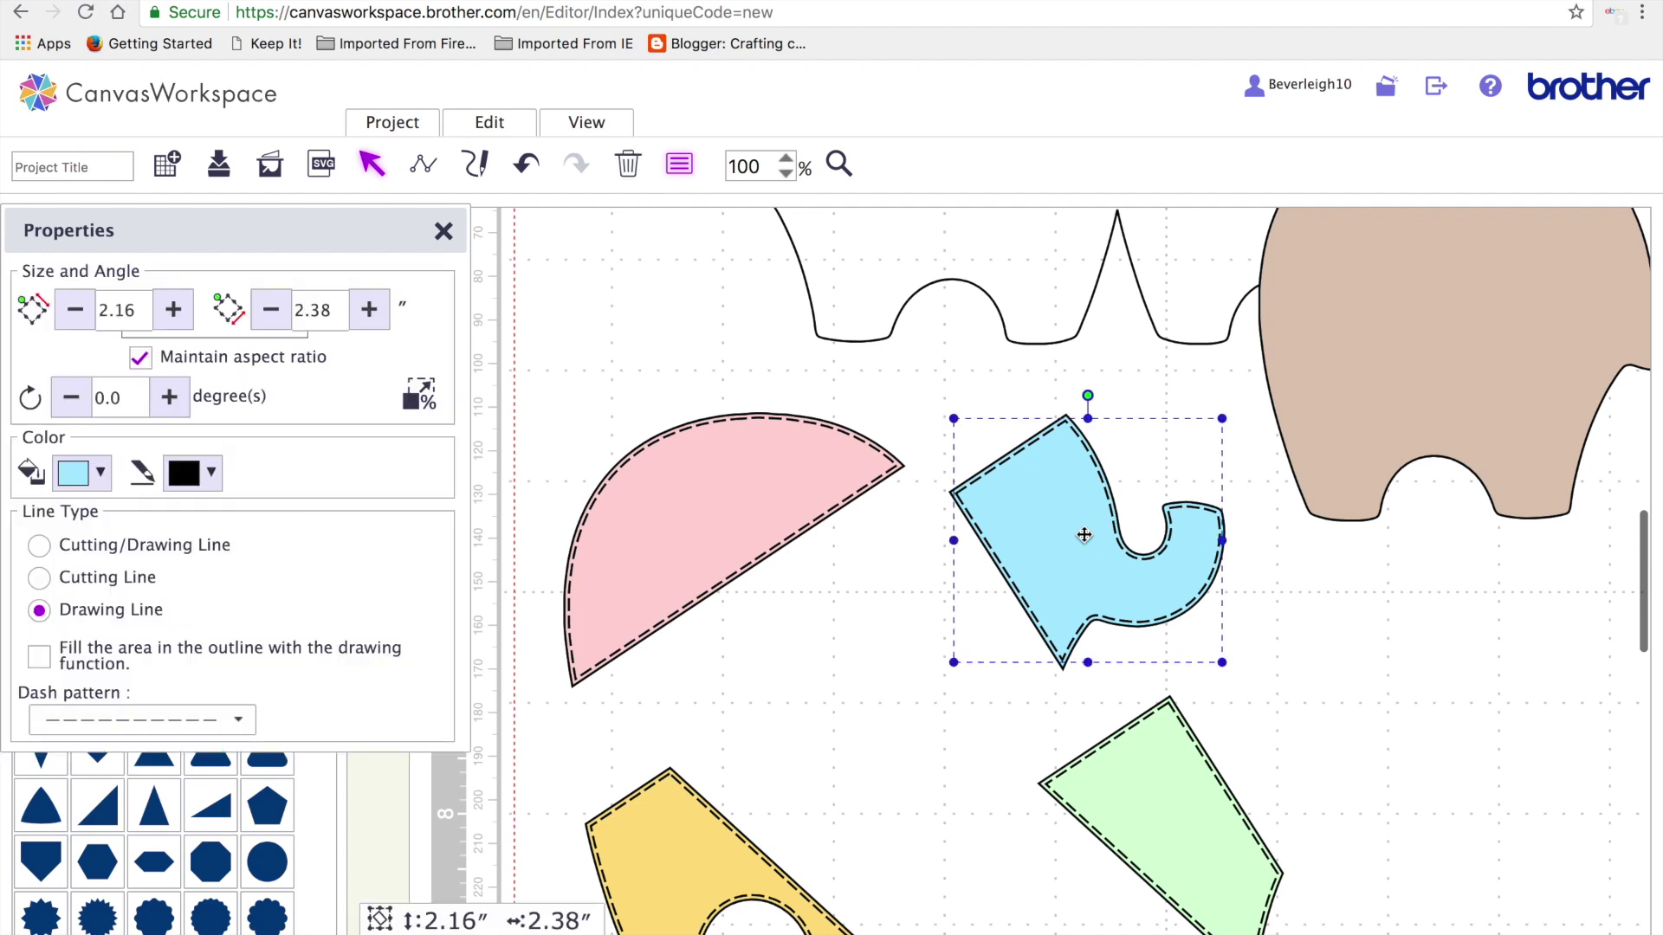
pyautogui.click(1037, 669)
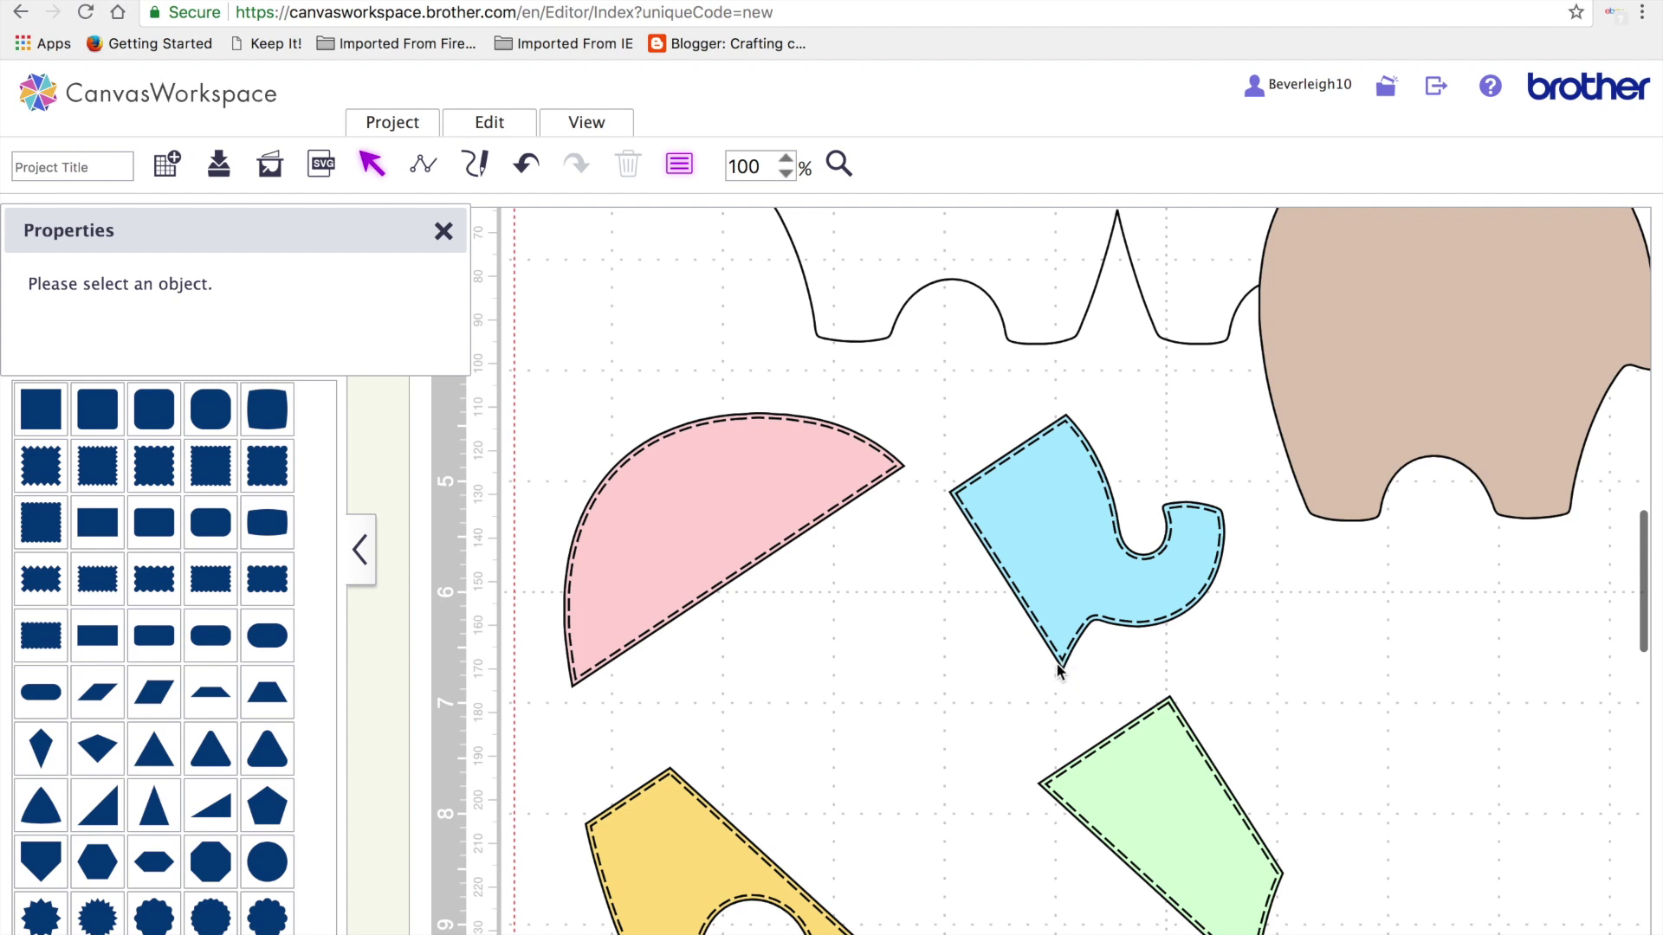
pyautogui.click(1061, 668)
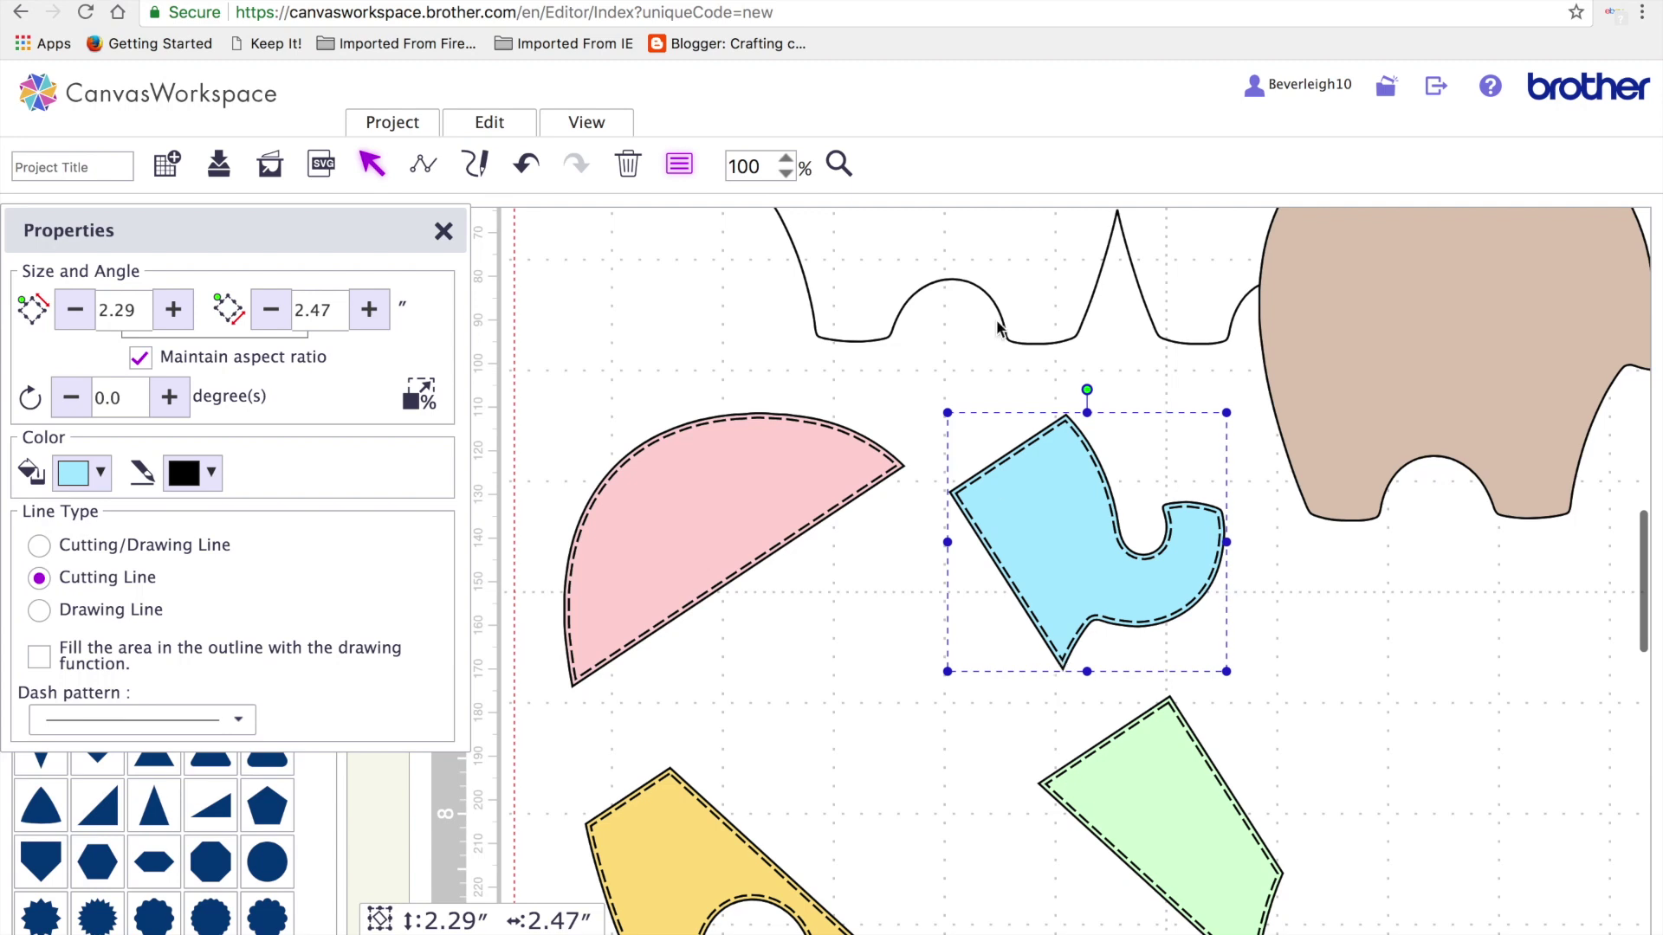
# Group the card base, tan elephant and patchwork pieces, and move the group about 1.5 inches down the mat
pyautogui.click(589, 122)
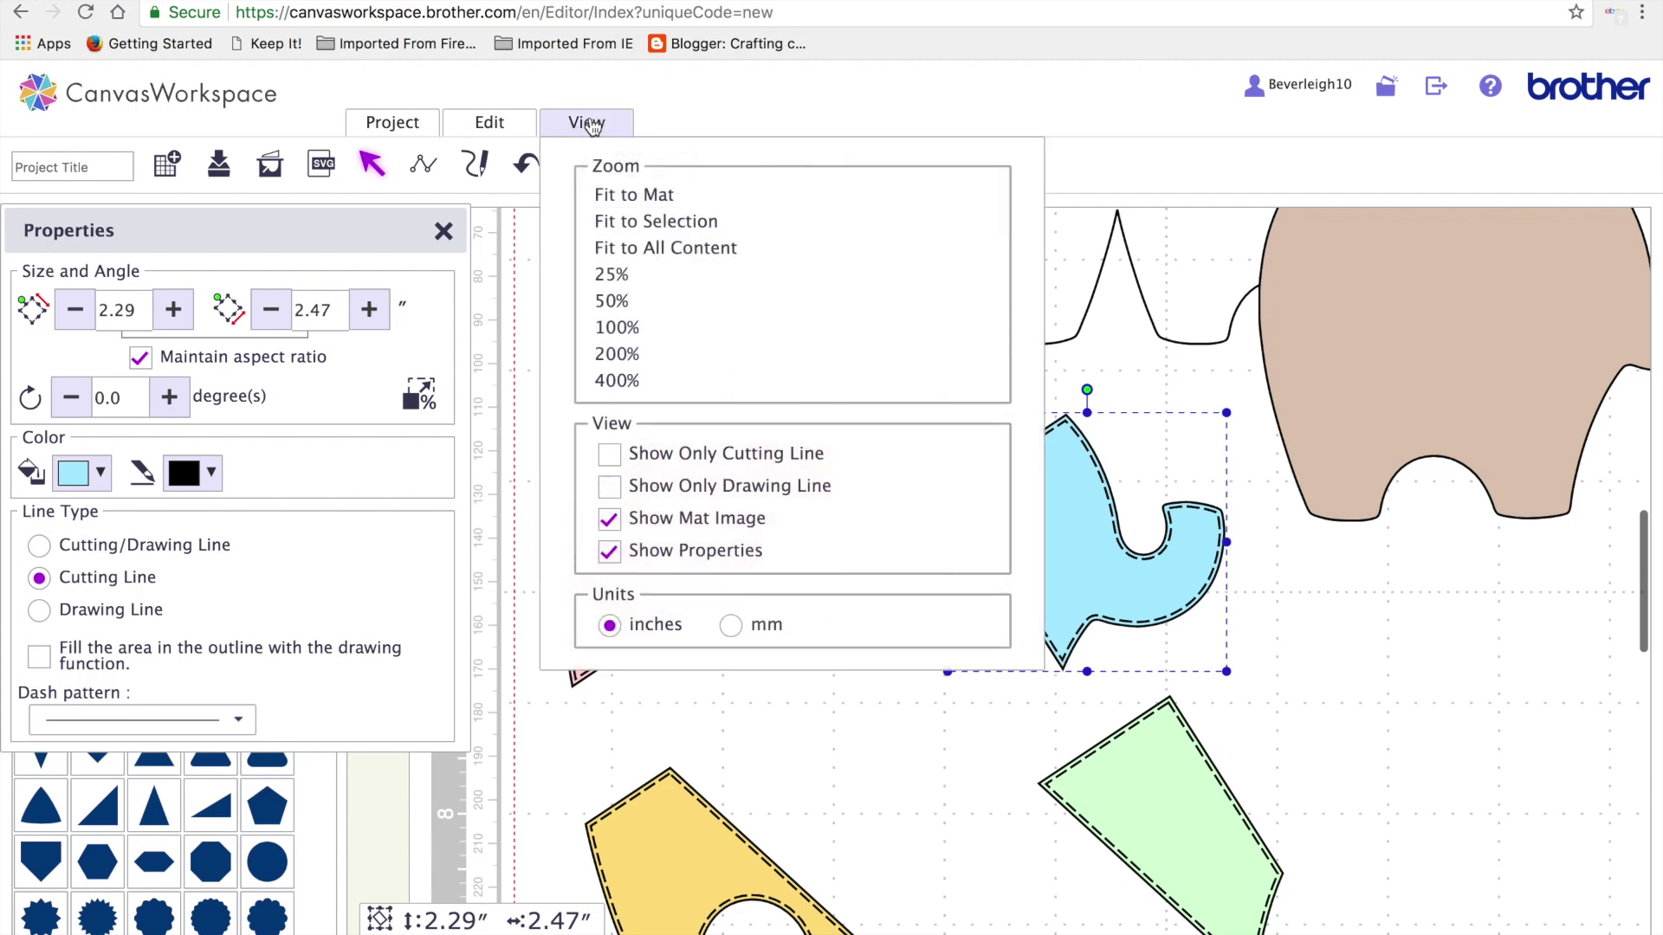
pyautogui.click(656, 197)
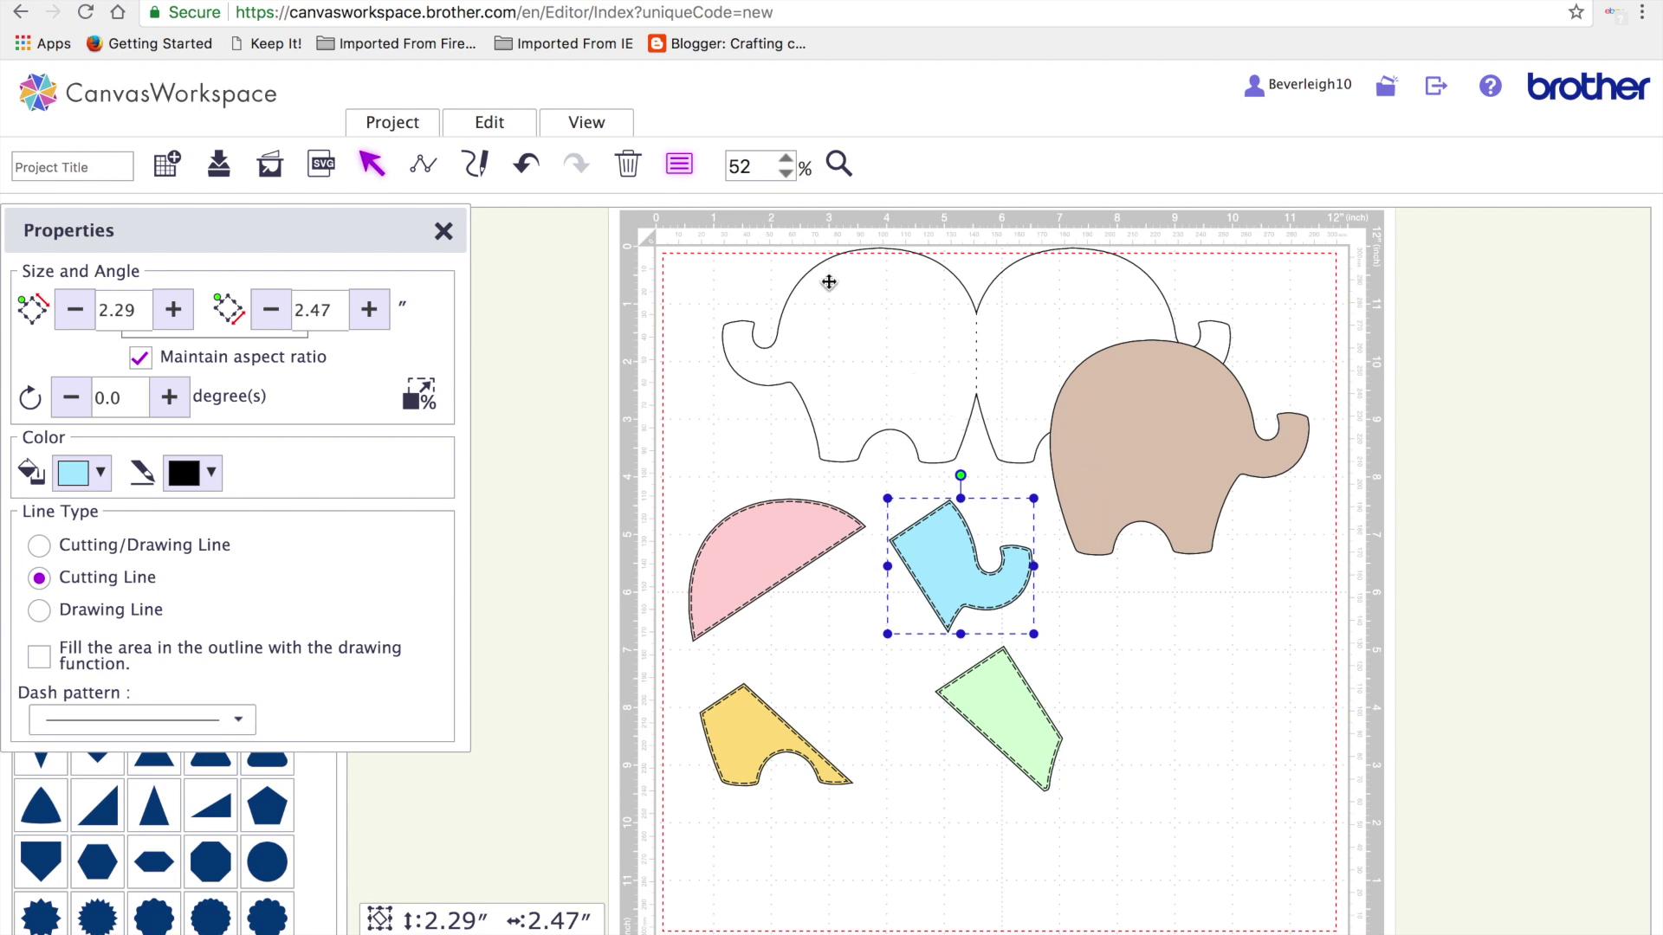
pyautogui.moveTo(582, 211); pyautogui.dragTo(1353, 858)
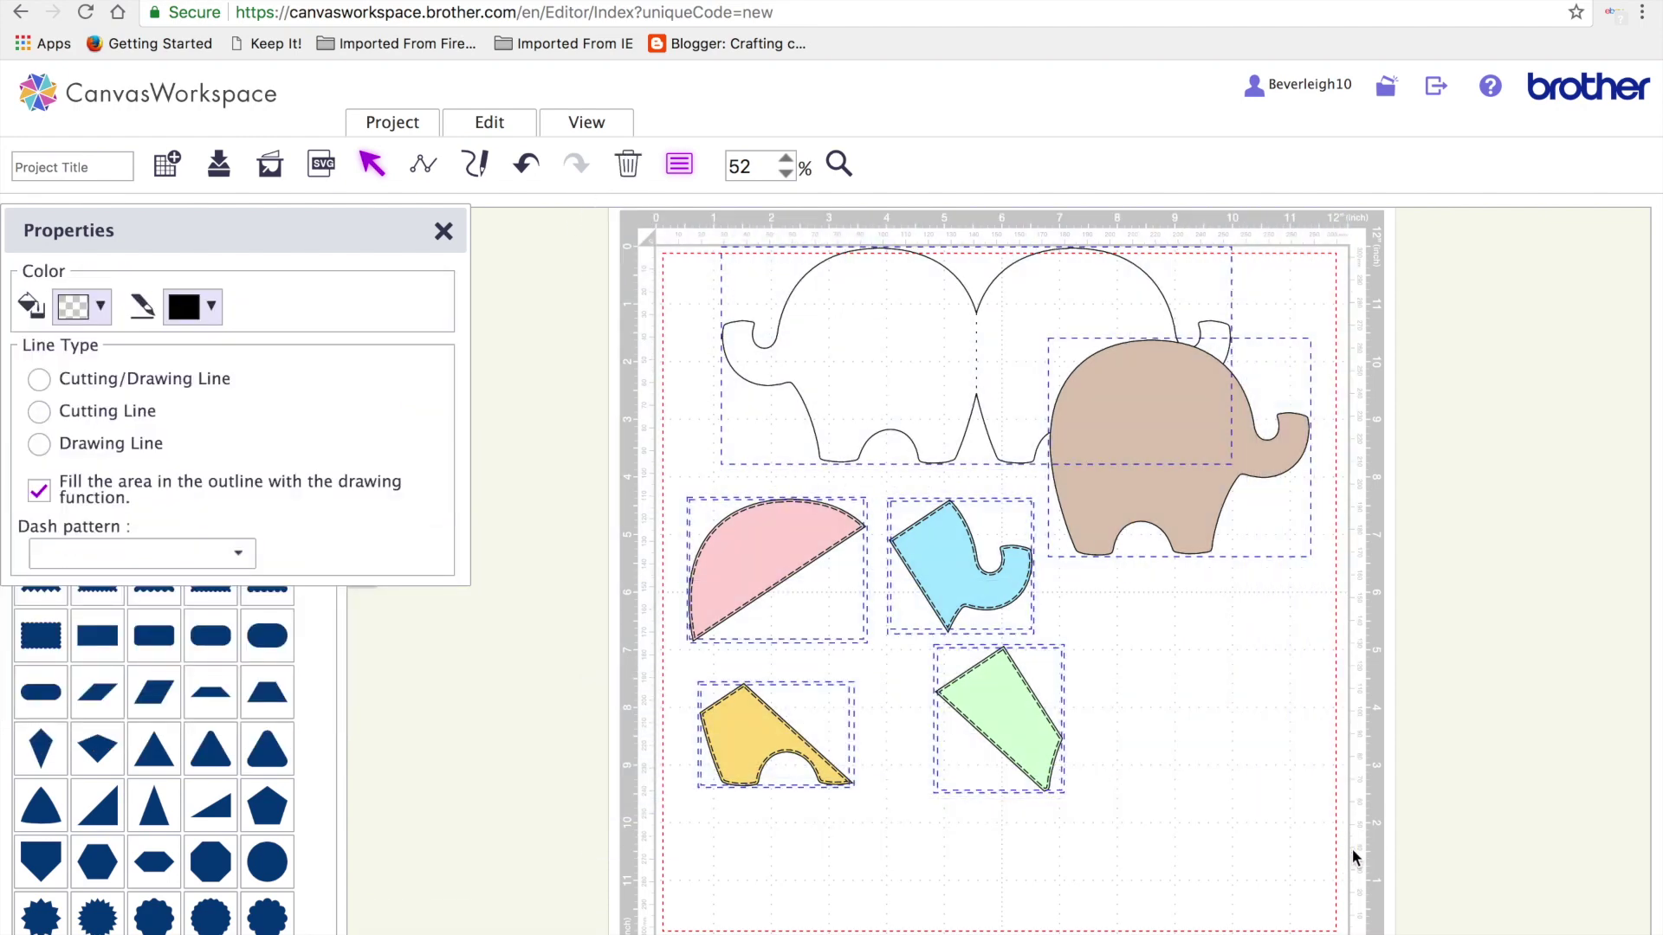
pyautogui.click(490, 128)
pyautogui.click(520, 302)
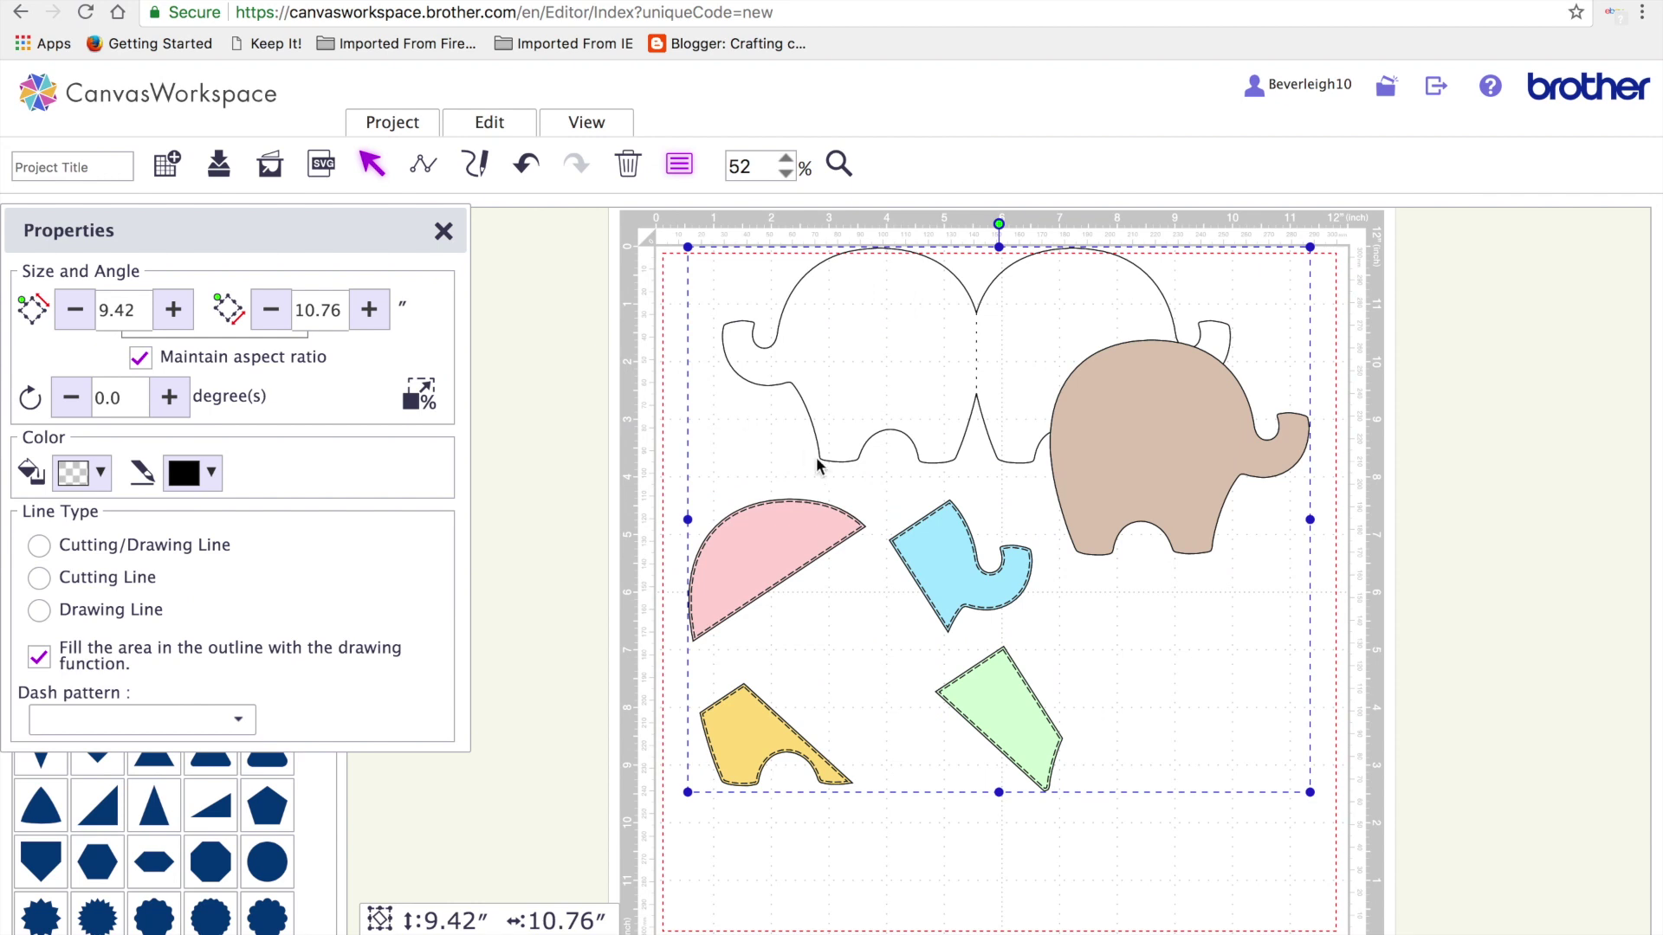
pyautogui.moveTo(951, 388); pyautogui.dragTo(957, 460)
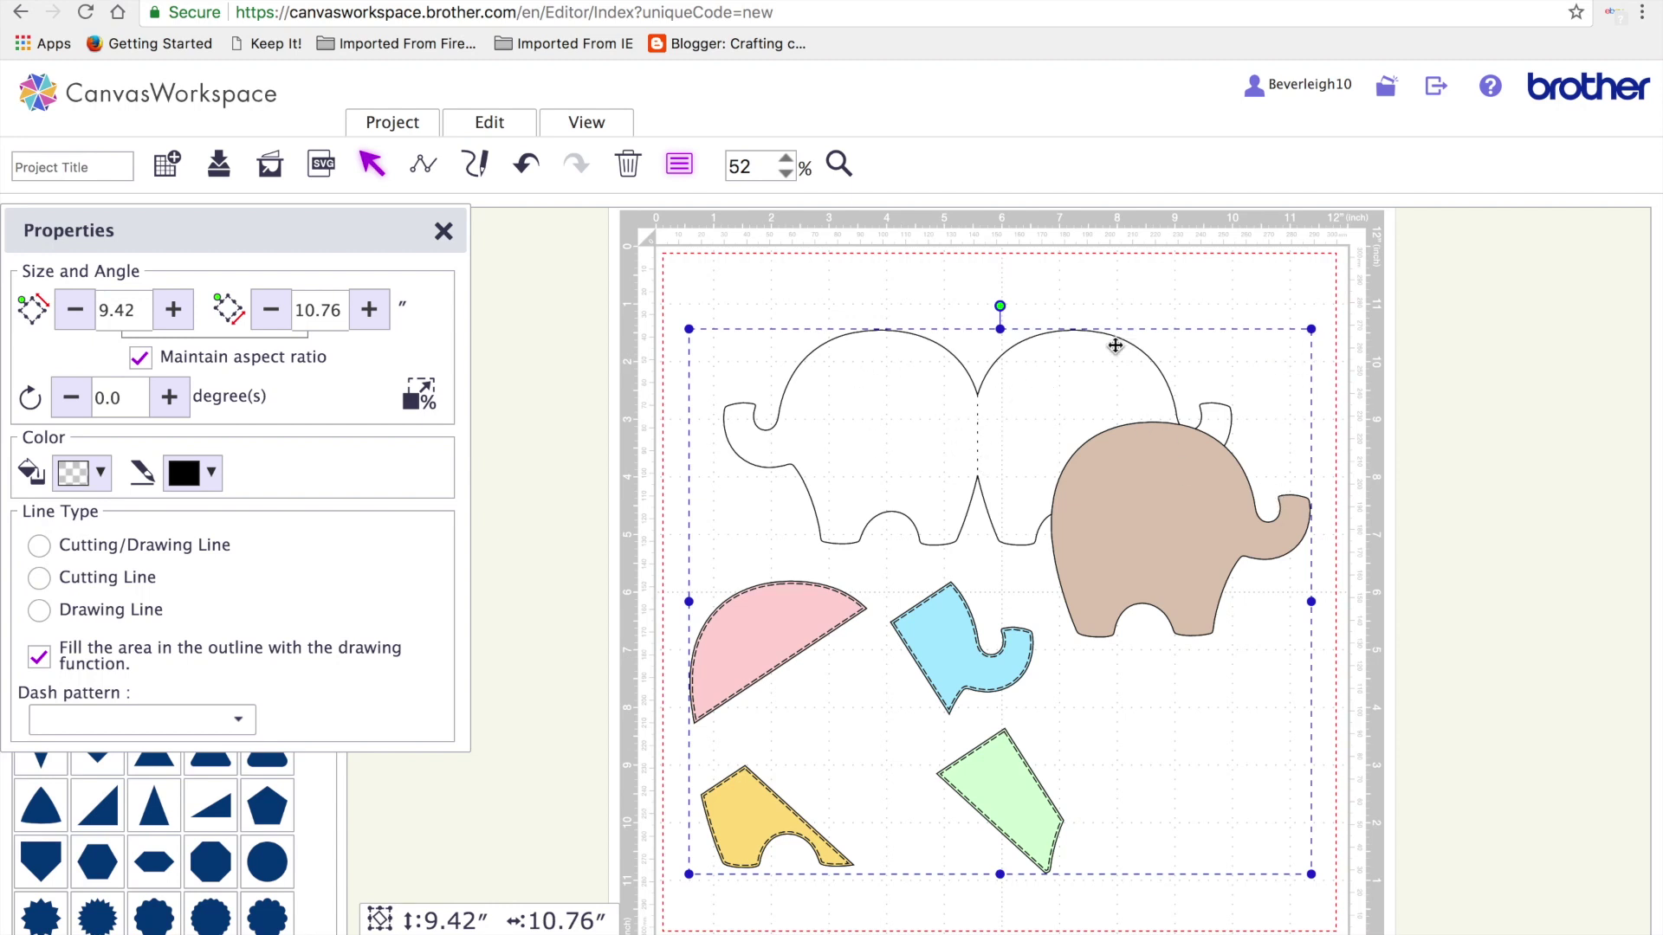
# Rotate the whole group to about 31.4 degrees and enlarge it to about 13.19 by 15.06 inches, with the card base kept on the mat
pyautogui.moveTo(999, 305); pyautogui.dragTo(1150, 350)
pyautogui.moveTo(1010, 538); pyautogui.dragTo(969, 607)
pyautogui.moveTo(1121, 606); pyautogui.dragTo(1072, 656)
pyautogui.moveTo(1318, 662); pyautogui.dragTo(1602, 530)
pyautogui.moveTo(1227, 604); pyautogui.dragTo(1057, 599)
pyautogui.moveTo(1391, 622); pyautogui.dragTo(1507, 561)
pyautogui.click(1507, 465)
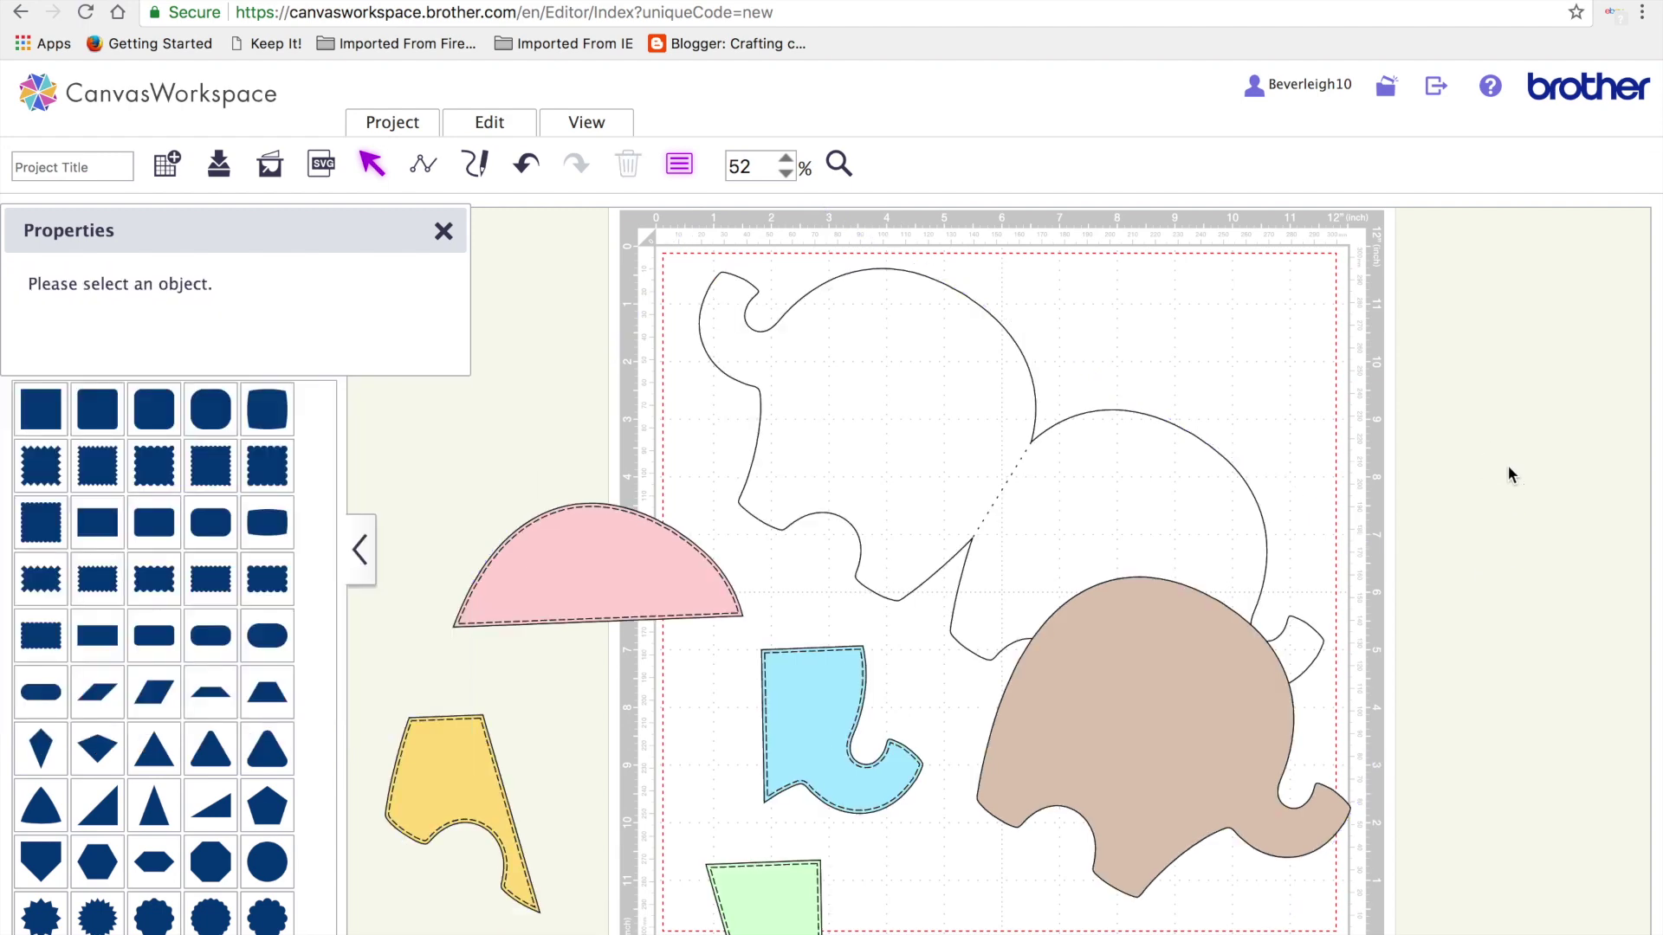
# Enlarge the rotated group further to about 13.99 by 15.98 inches, positioning the card base just inside the mat's dashed border
pyautogui.moveTo(1039, 526); pyautogui.dragTo(1017, 566)
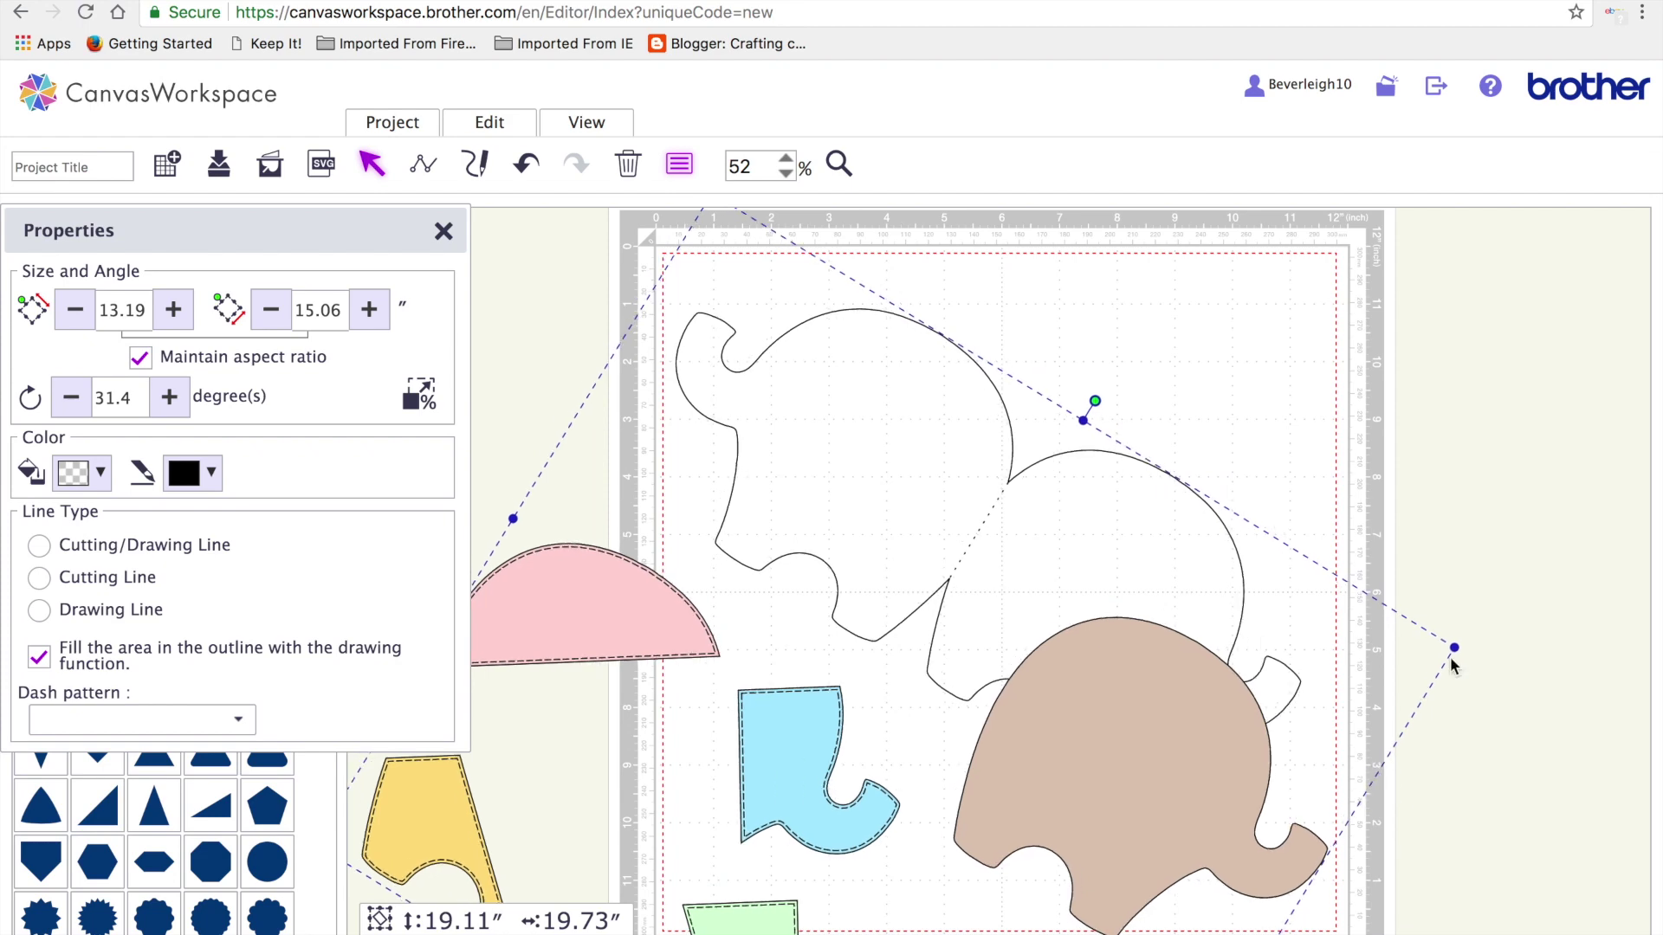
pyautogui.moveTo(1459, 647); pyautogui.dragTo(1499, 639)
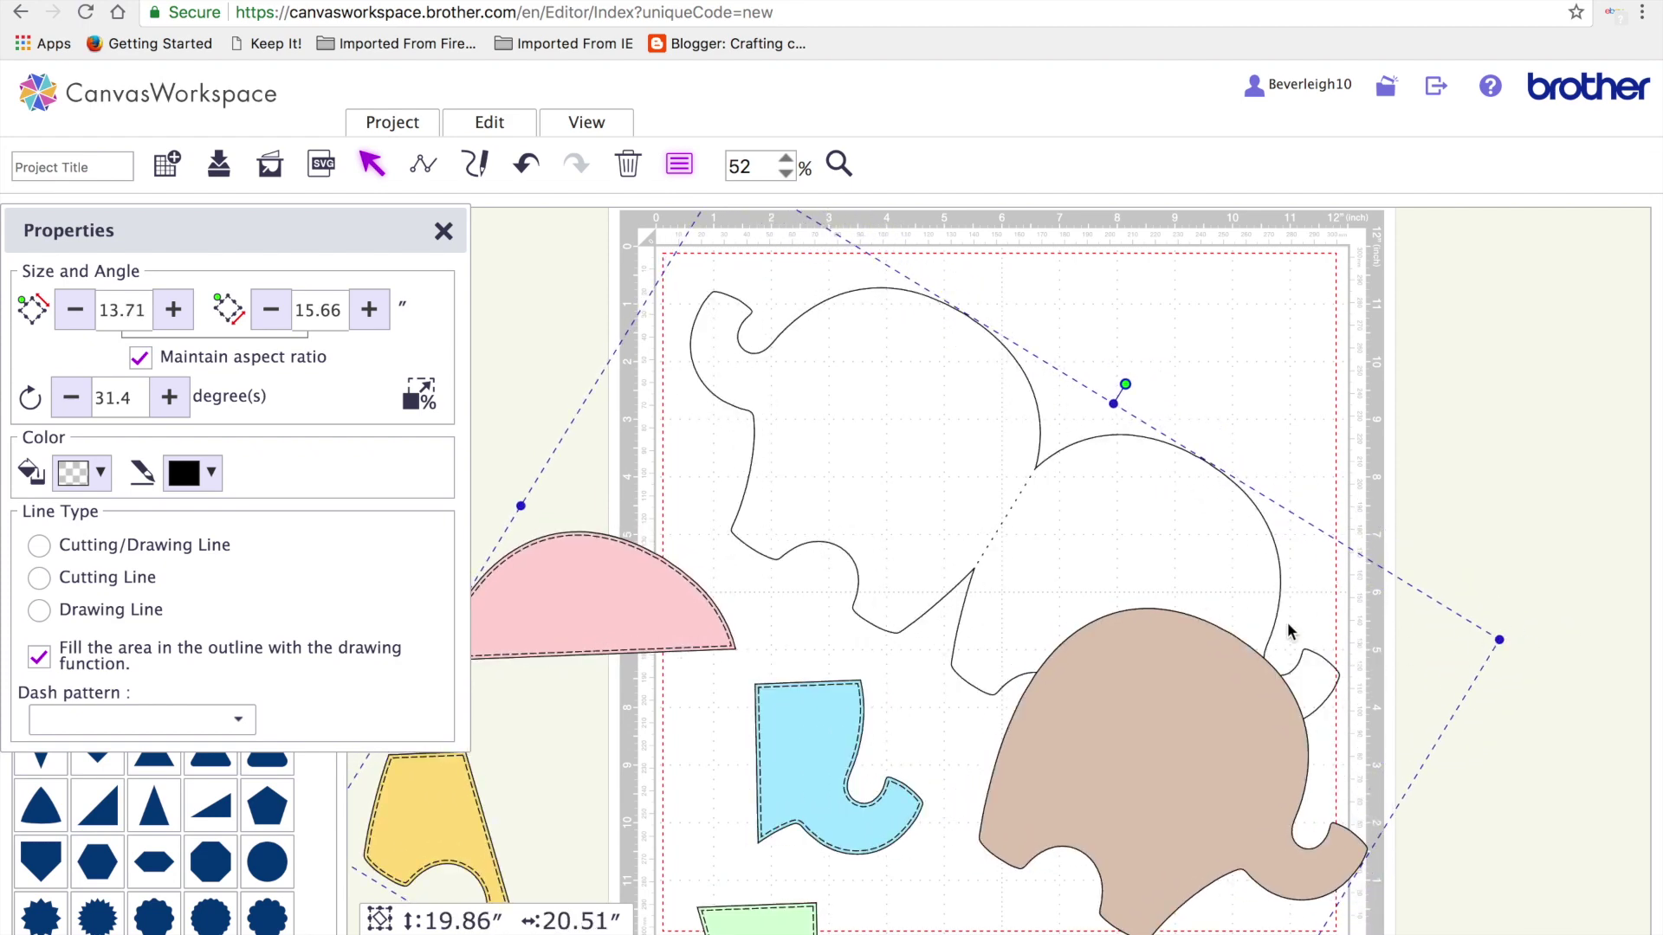
pyautogui.moveTo(1187, 582); pyautogui.dragTo(1176, 632)
pyautogui.moveTo(1487, 685); pyautogui.dragTo(1525, 679)
pyautogui.moveTo(1189, 639); pyautogui.dragTo(1166, 637)
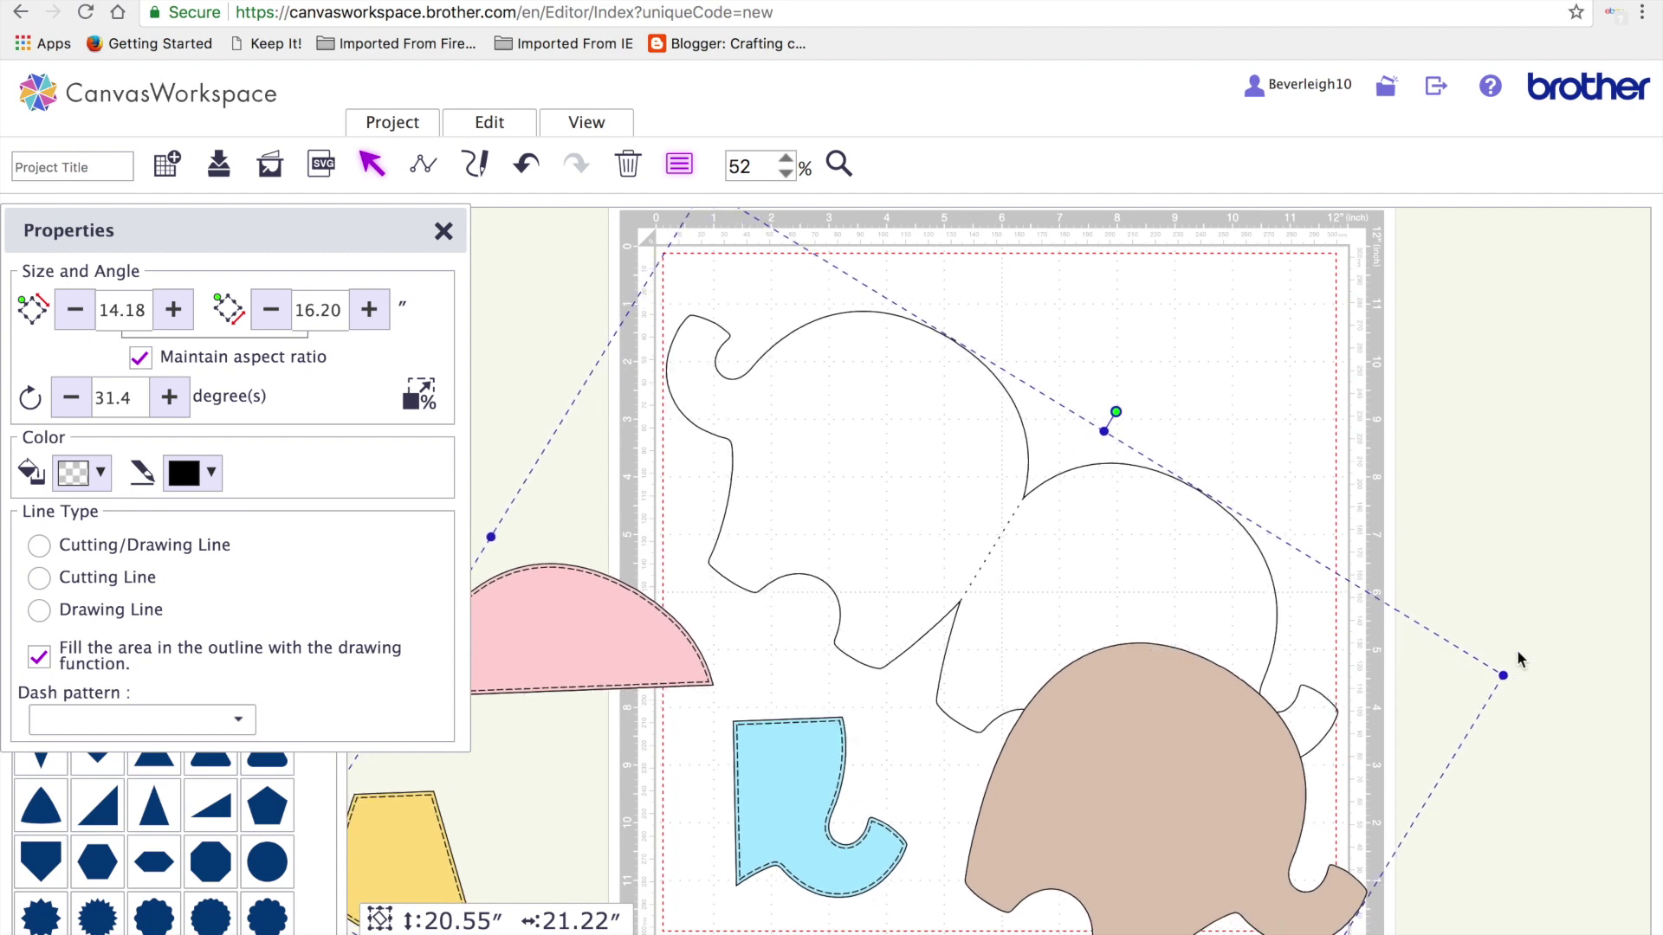
pyautogui.moveTo(1507, 675); pyautogui.dragTo(1487, 678)
pyautogui.moveTo(1160, 638); pyautogui.dragTo(1162, 639)
pyautogui.click(1370, 528)
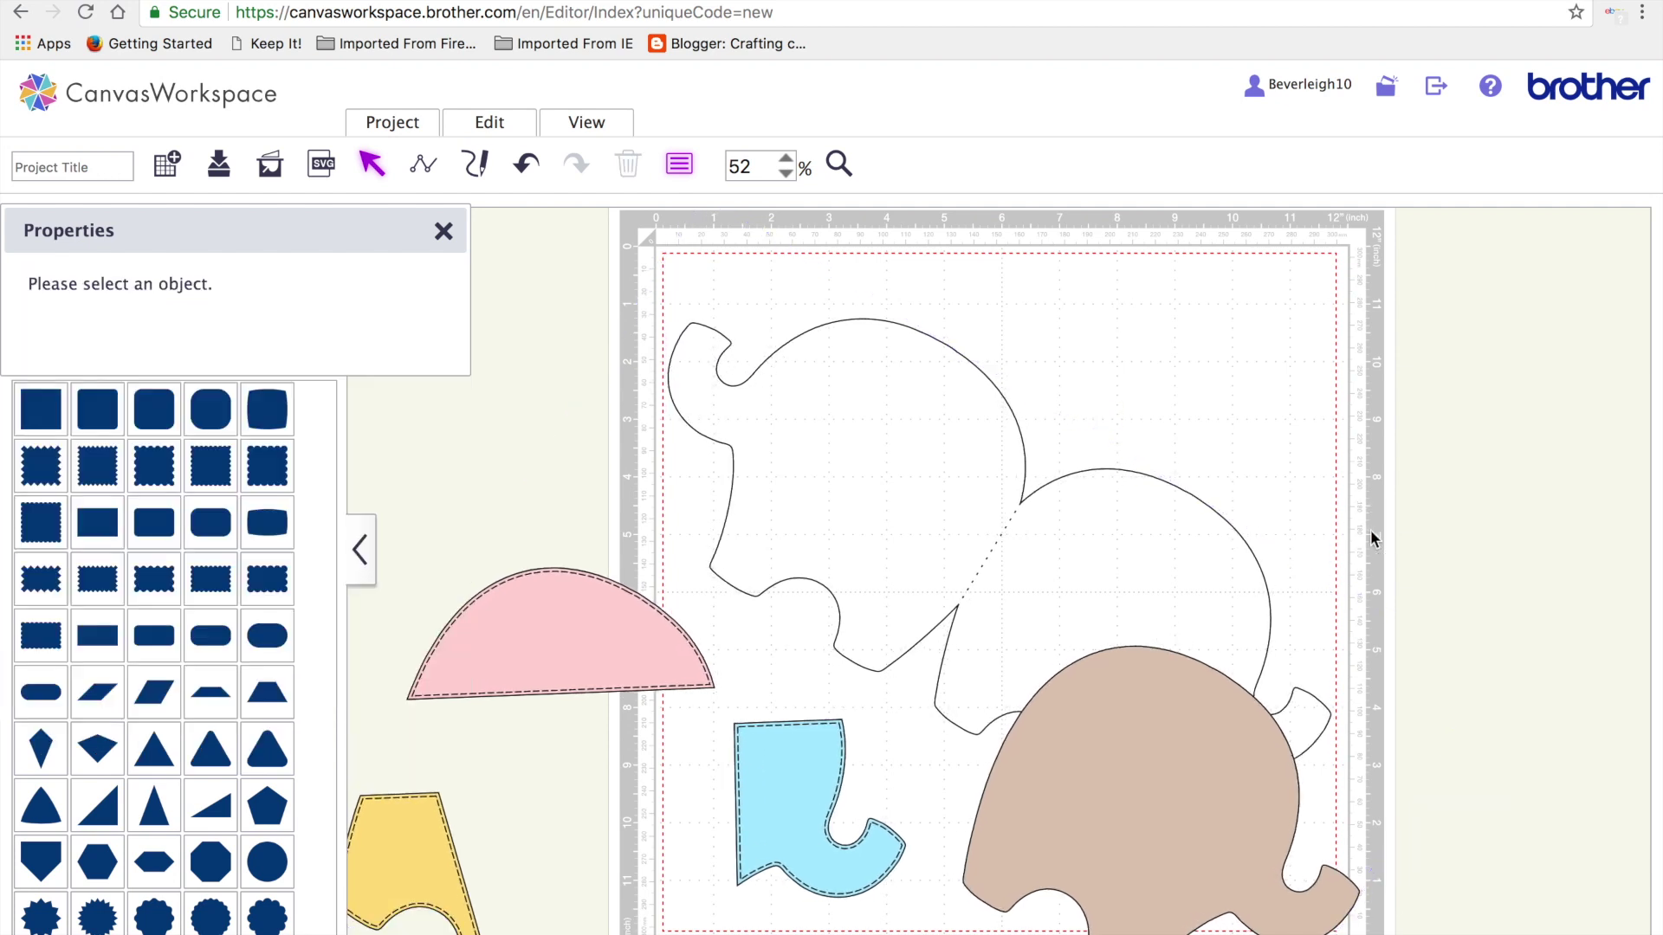
# Nudge the enlarged group slightly upward on the mat and ungroup its pieces
pyautogui.scroll(-3, 995, 646)
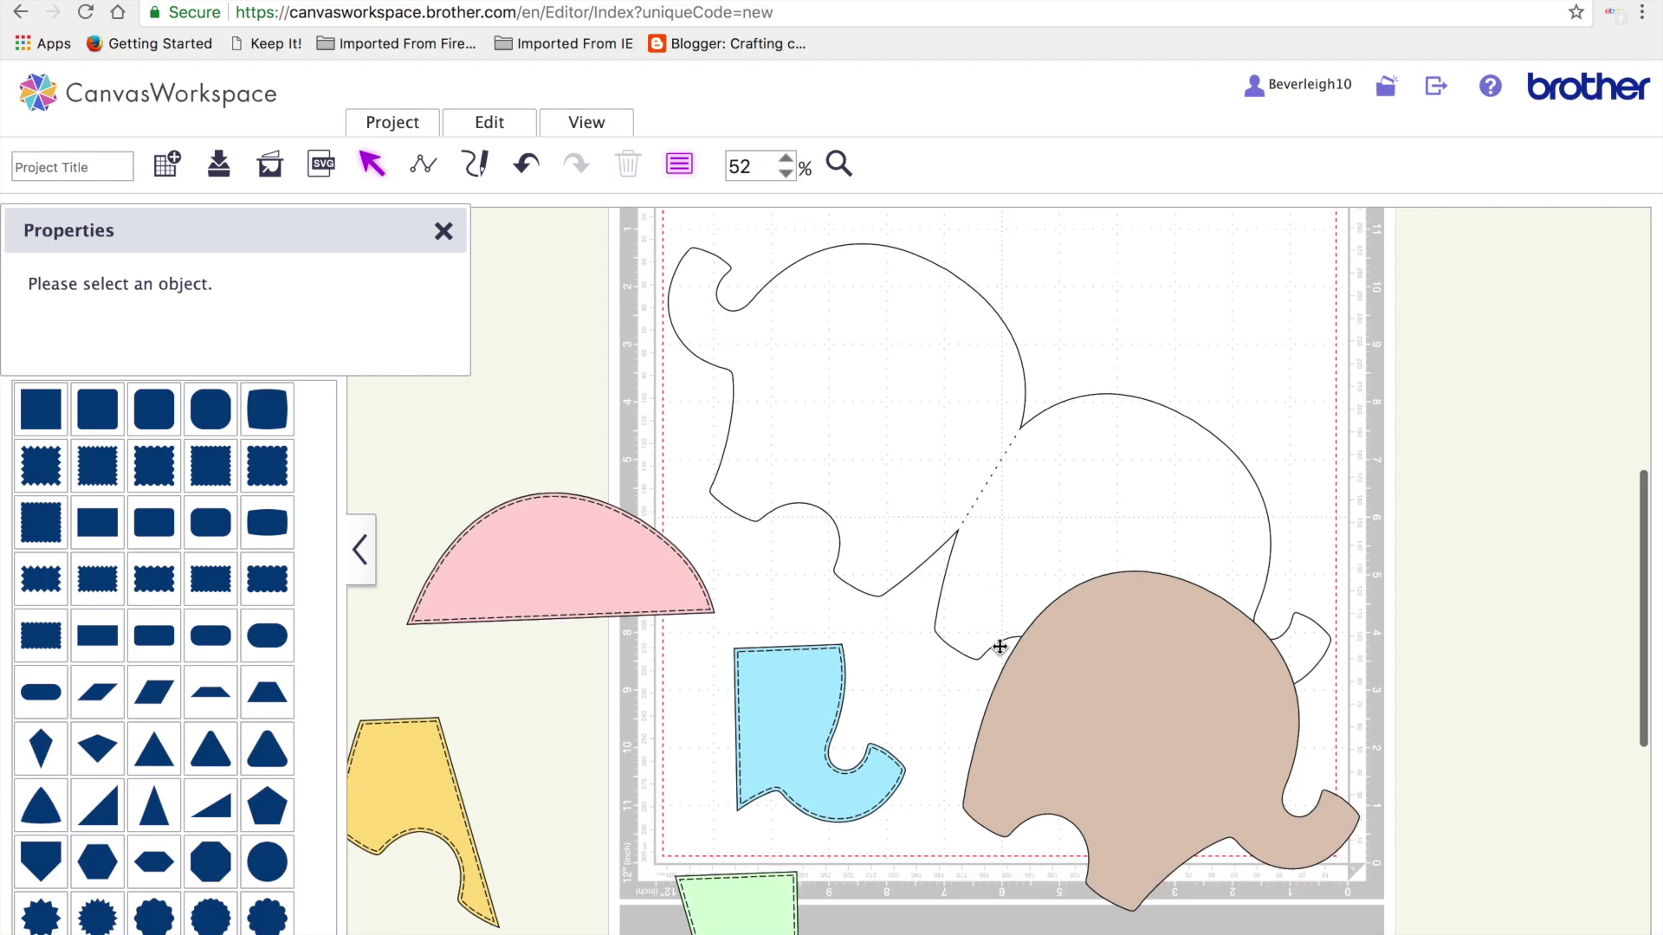
pyautogui.scroll(3, 998, 646)
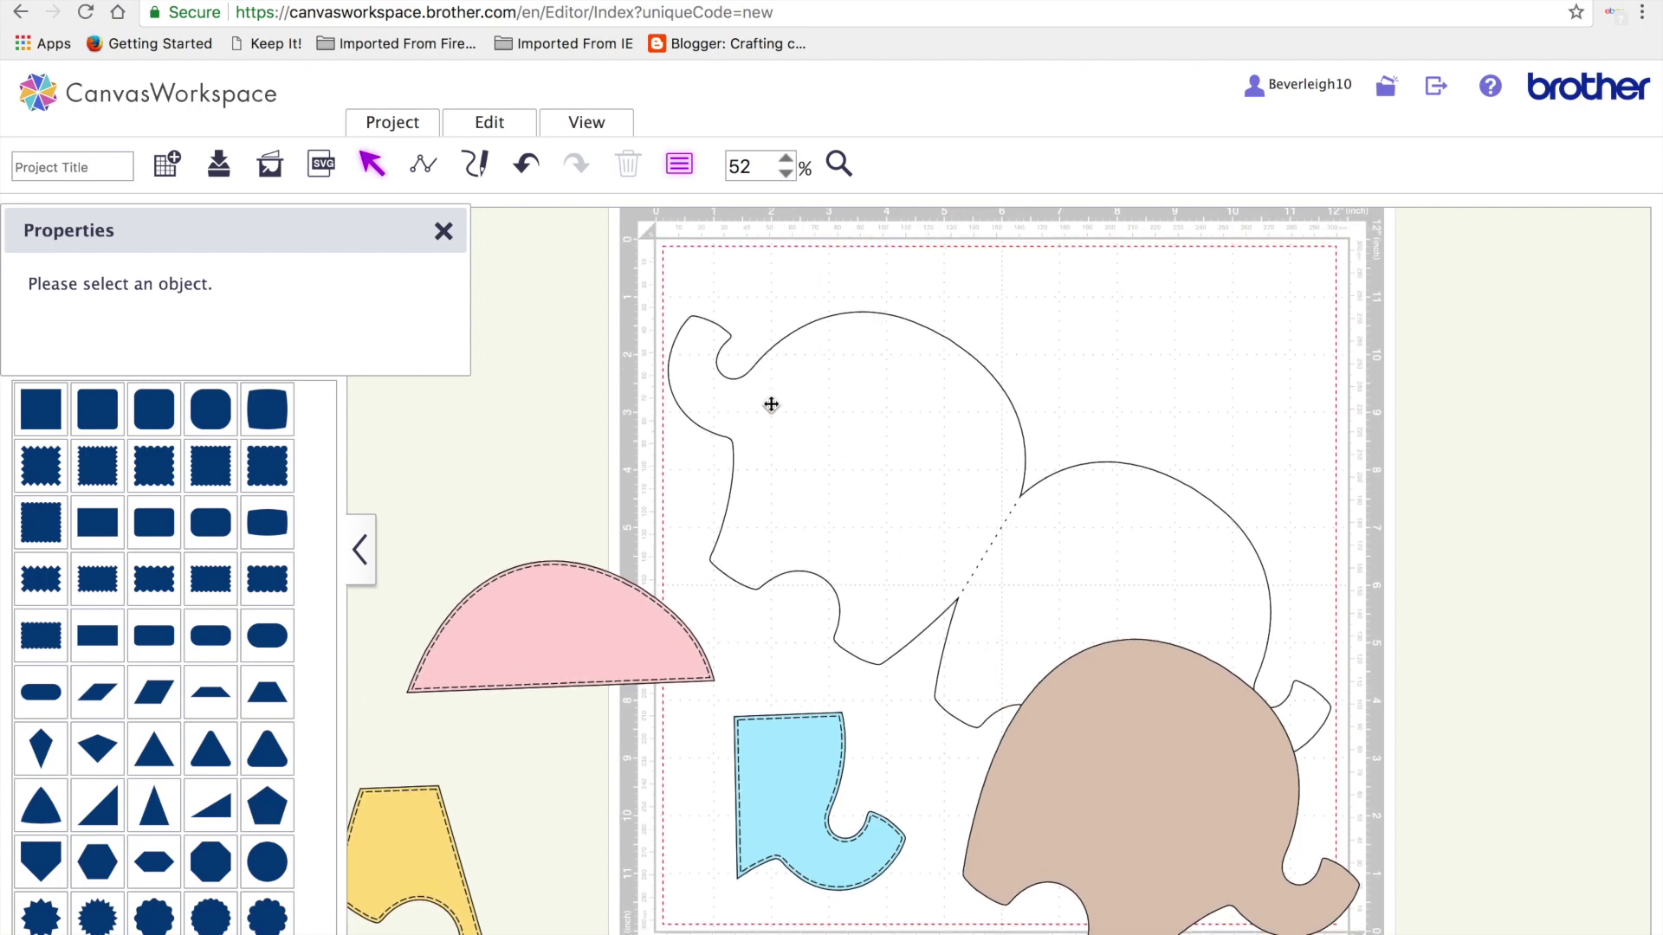
pyautogui.moveTo(1114, 876)
pyautogui.mouseDown()
pyautogui.moveTo(1132, 779)
pyautogui.moveTo(1122, 862)
pyautogui.mouseUp()
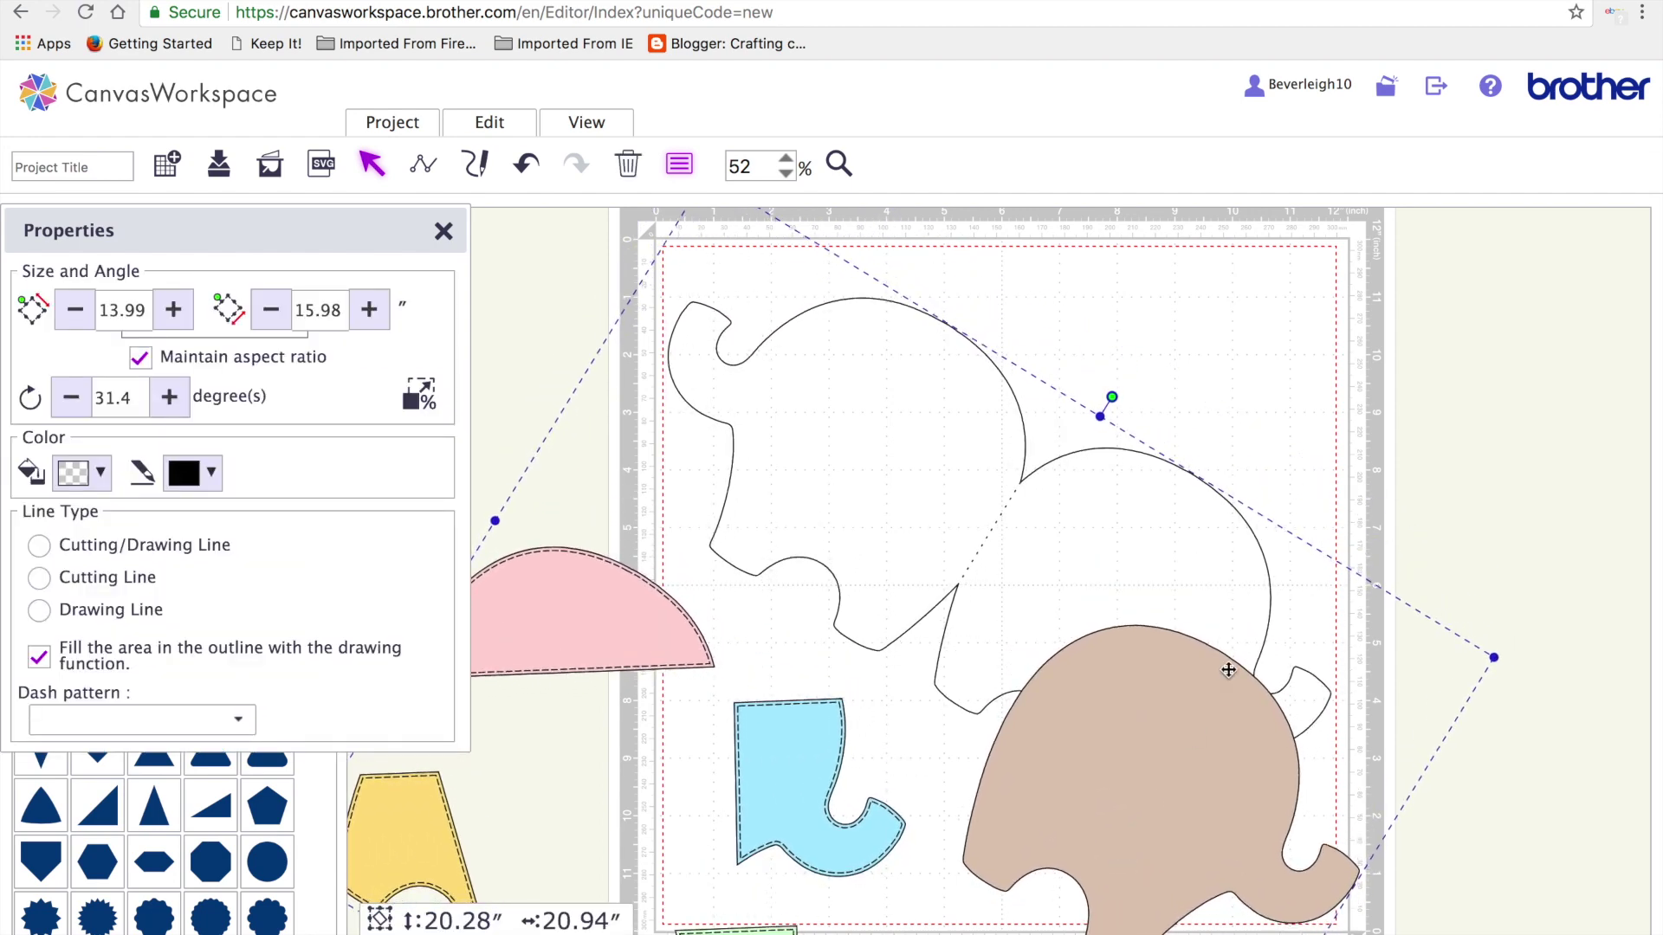
pyautogui.click(1400, 520)
pyautogui.click(1112, 632)
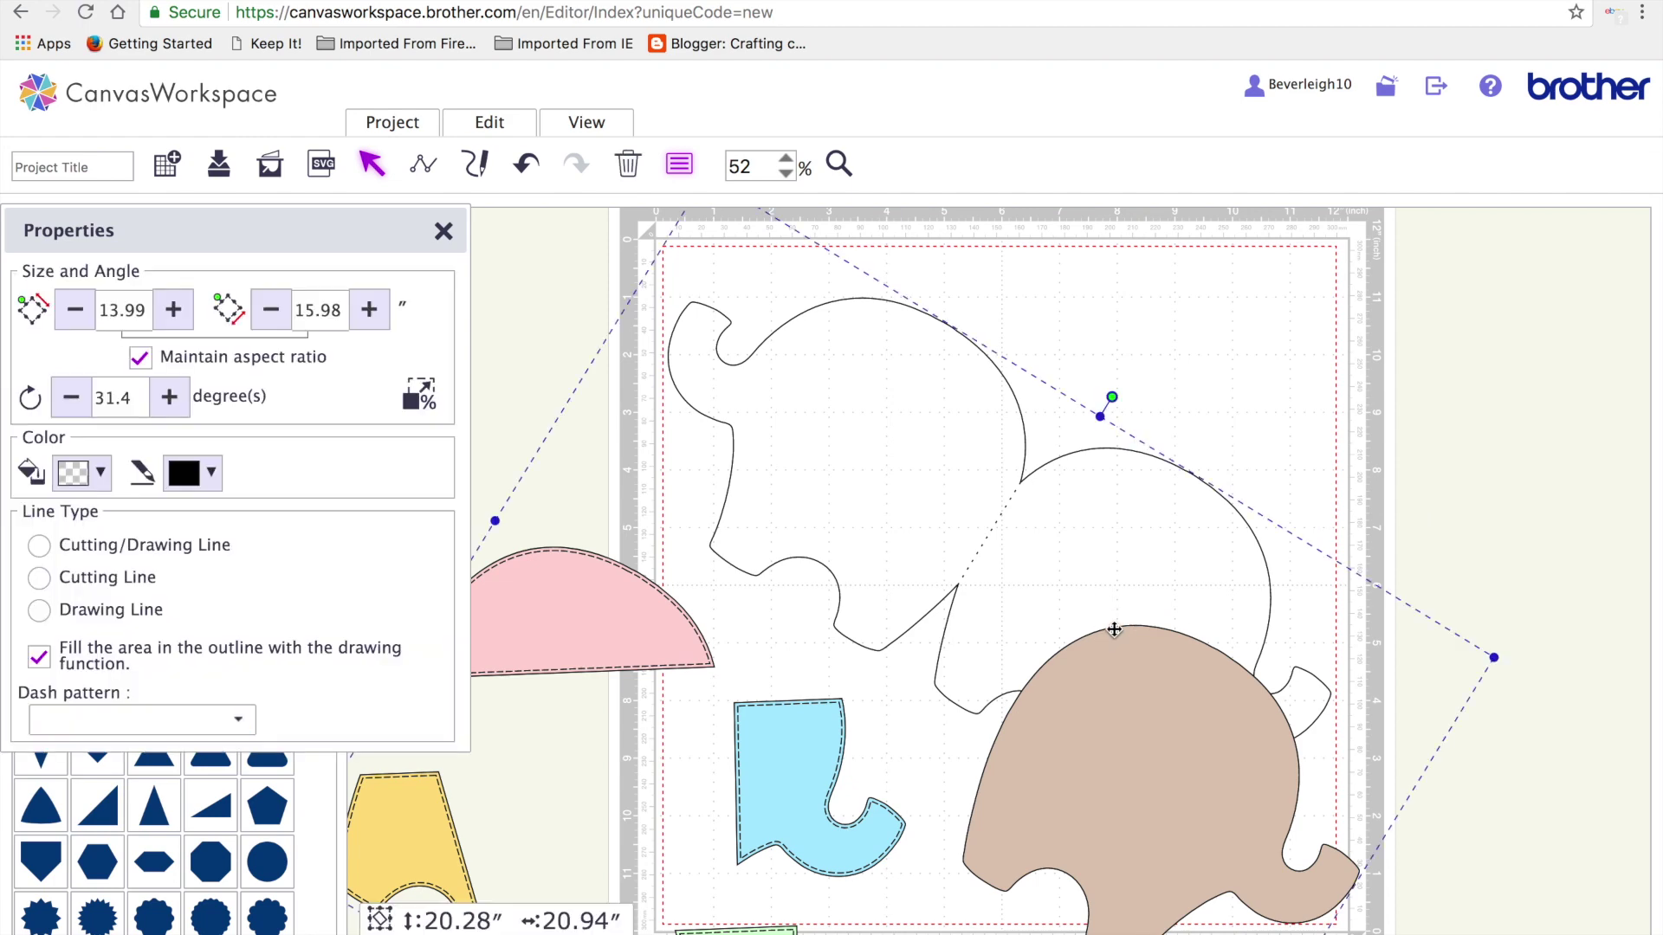
pyautogui.click(490, 122)
pyautogui.click(573, 290)
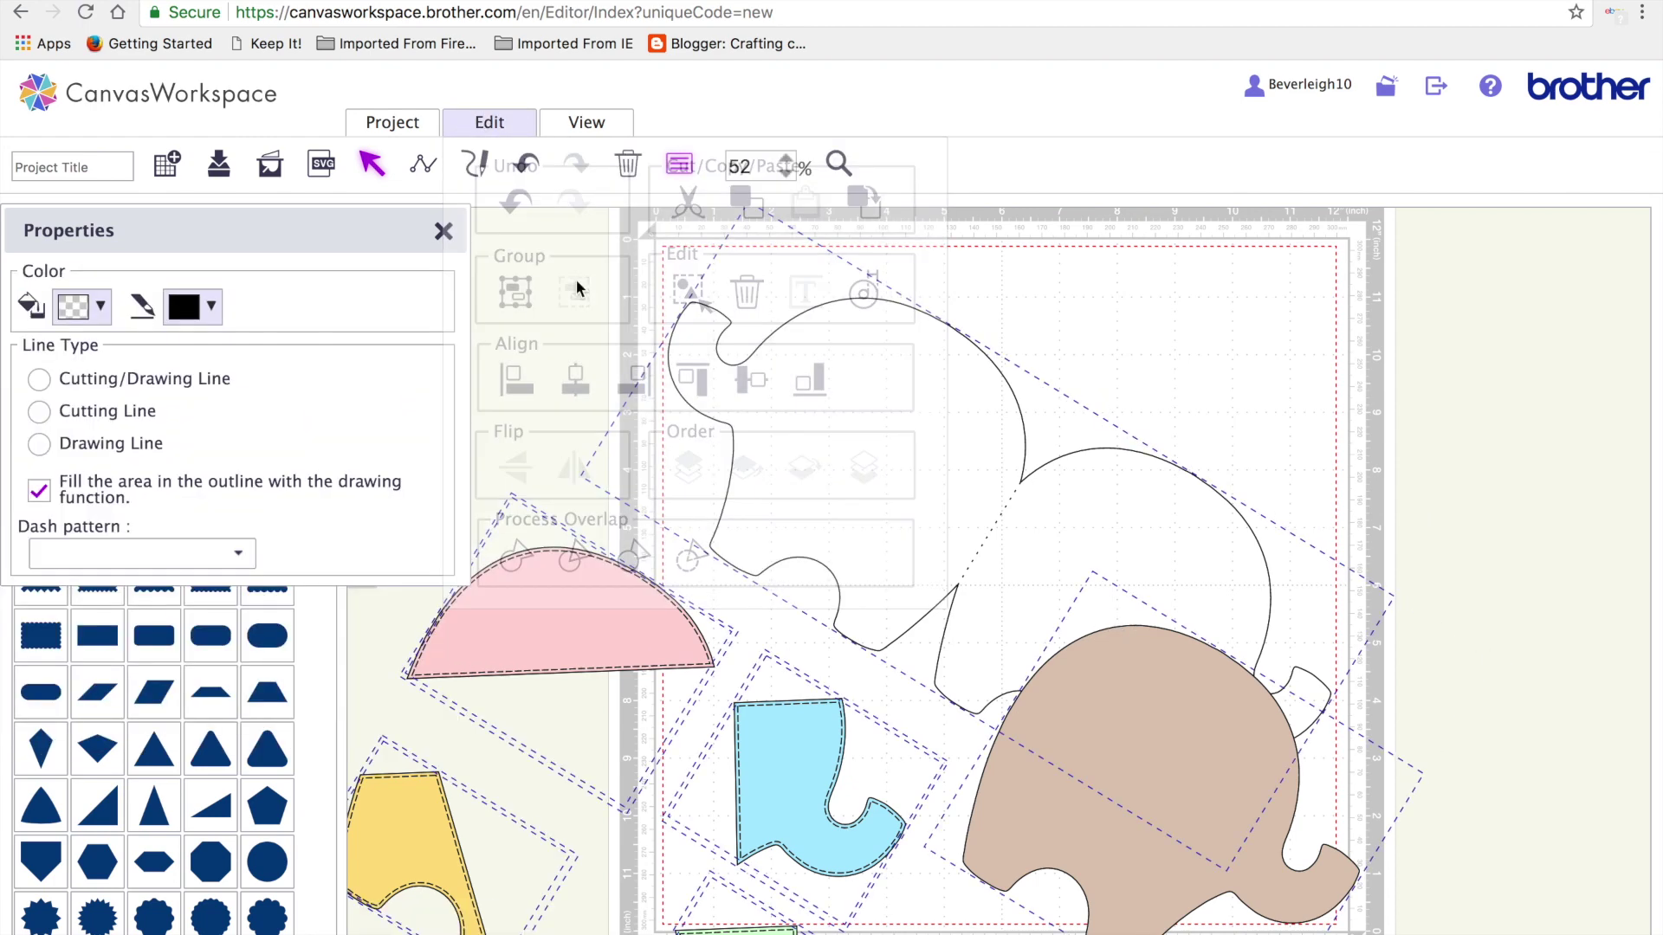
pyautogui.click(1331, 336)
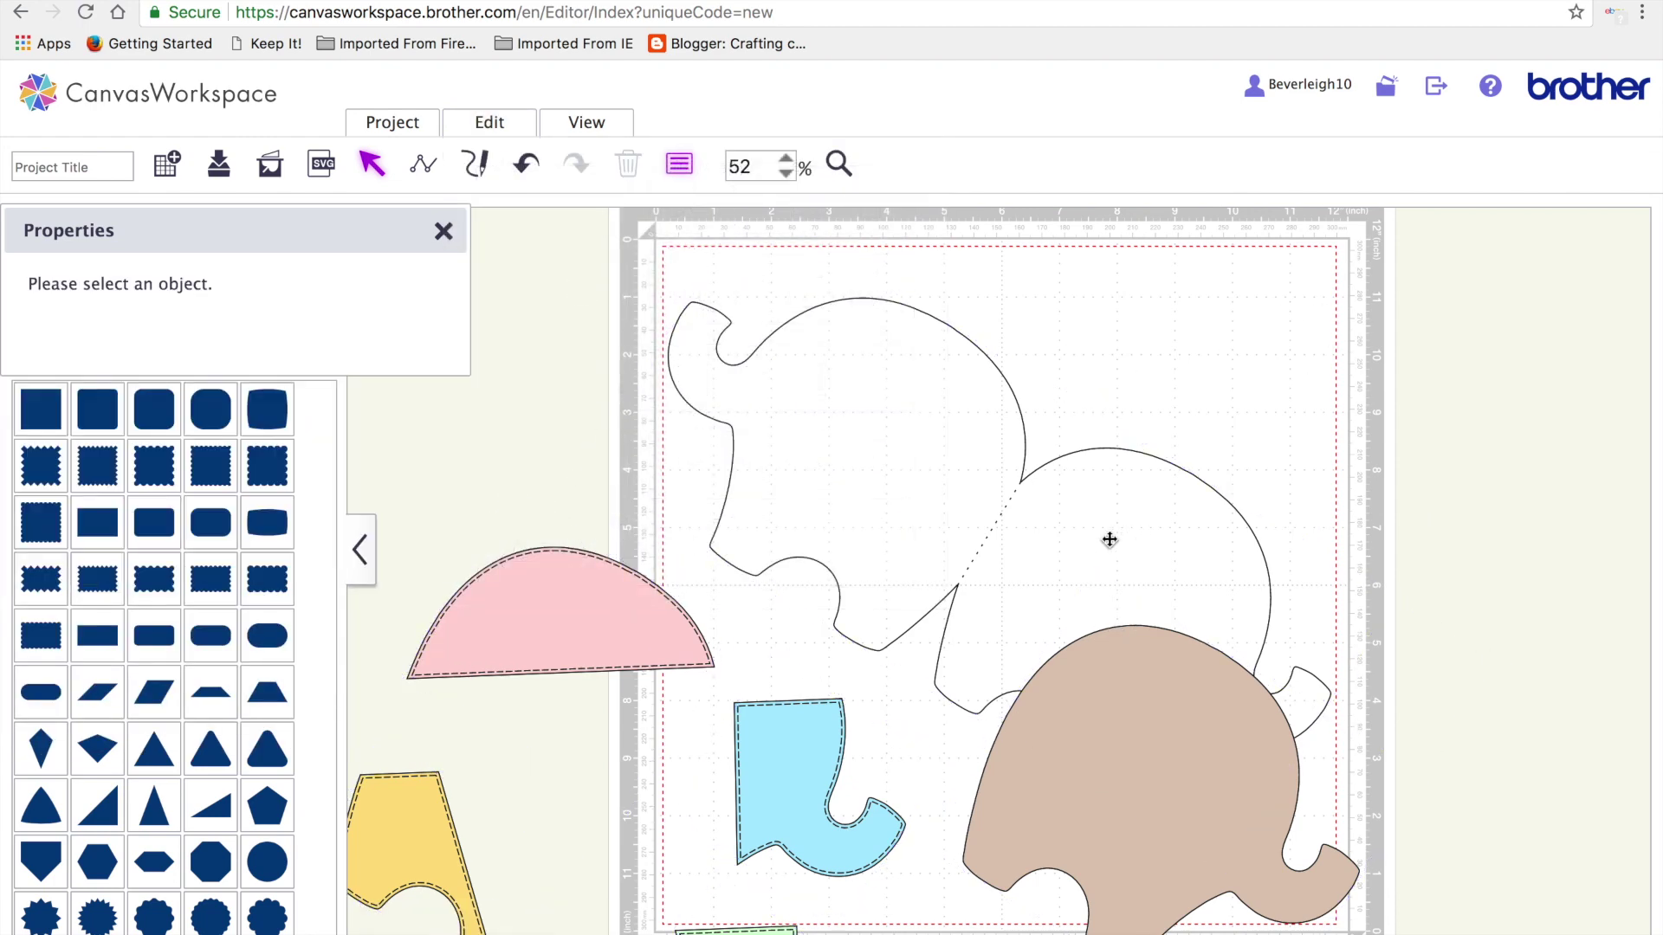
# Move the tan elephant up over the middle of the card base so it lies inside the mat border
pyautogui.moveTo(1151, 802); pyautogui.dragTo(1069, 450)
pyautogui.moveTo(909, 901); pyautogui.dragTo(761, 768)
pyautogui.click(997, 874)
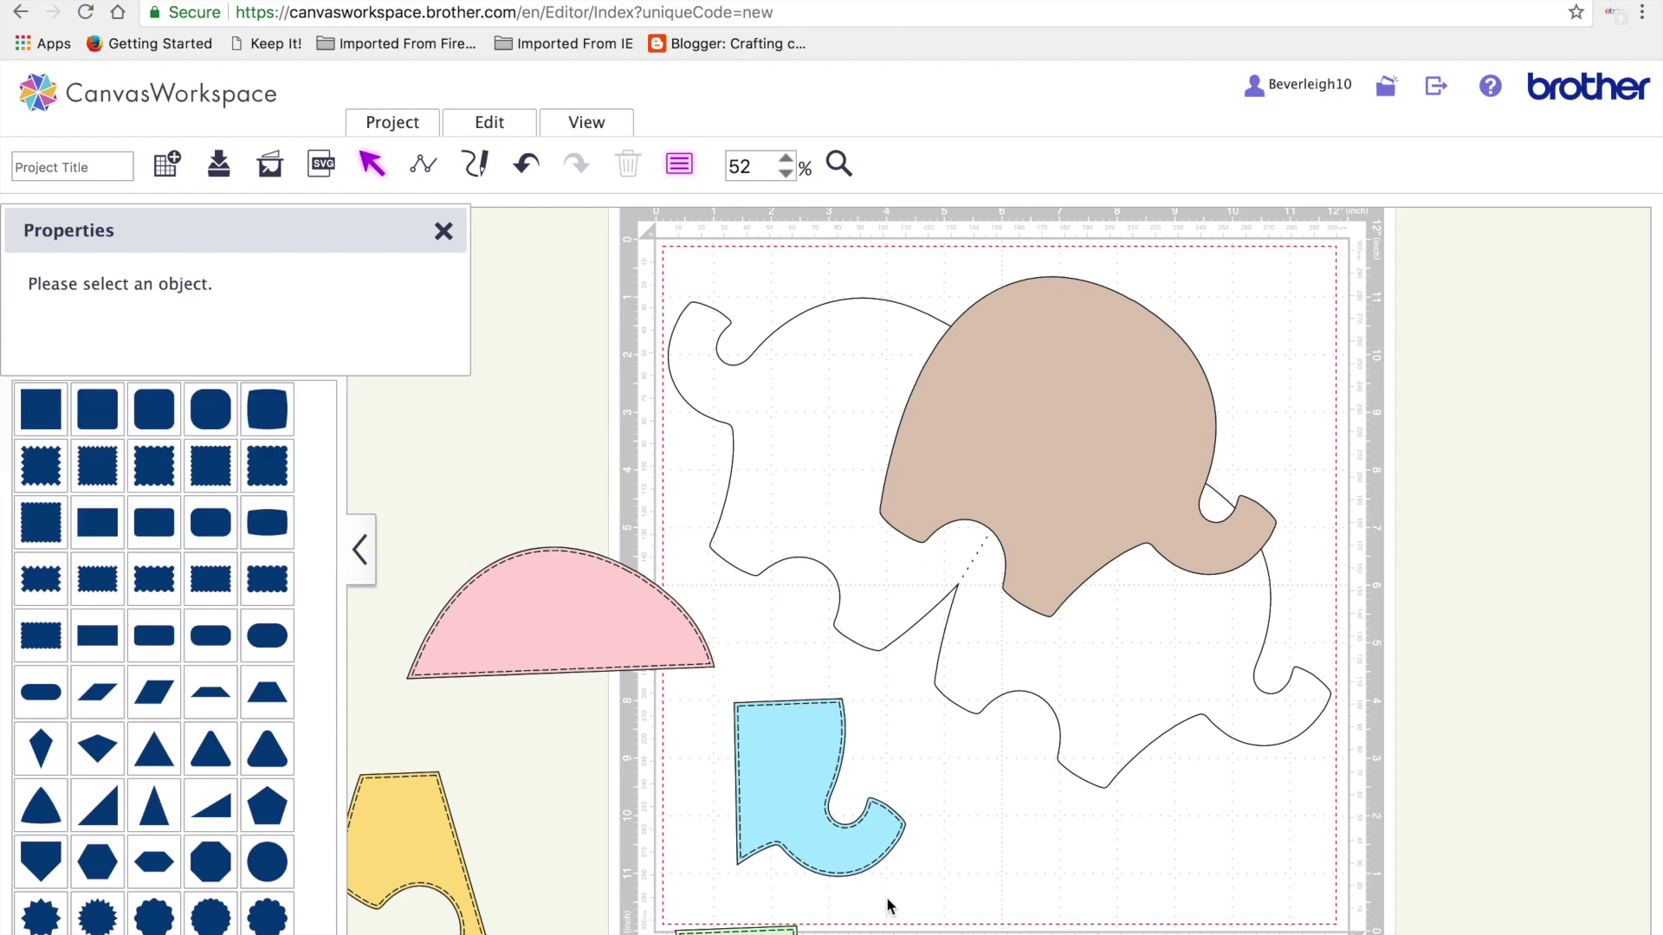
pyautogui.click(823, 857)
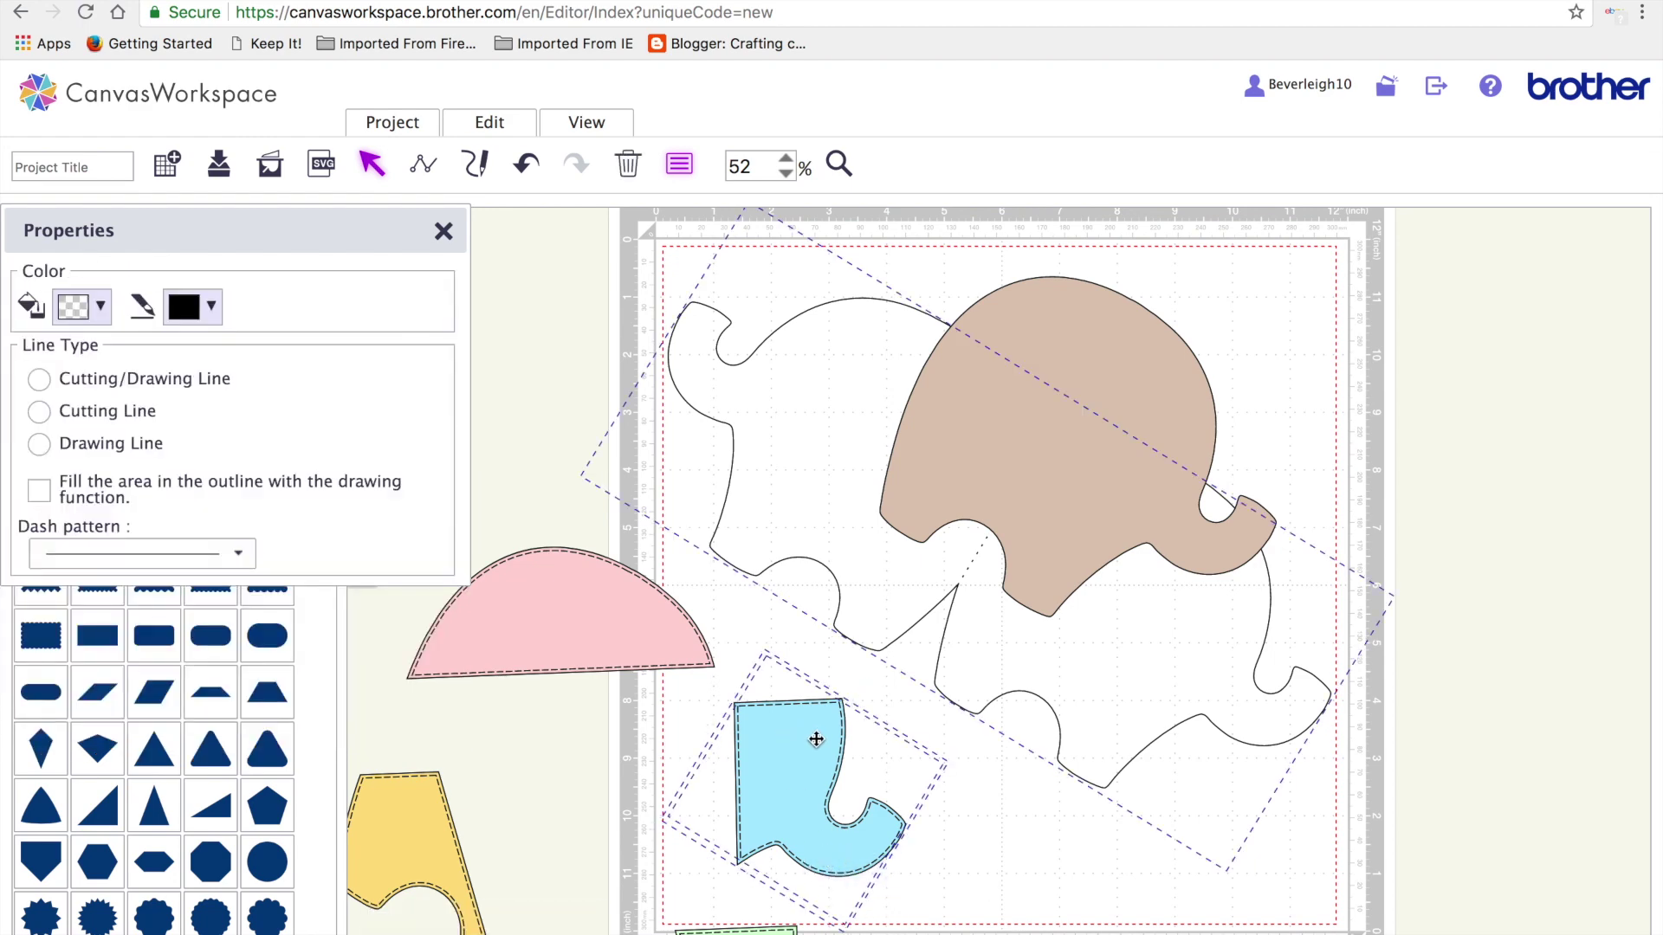
pyautogui.click(1062, 883)
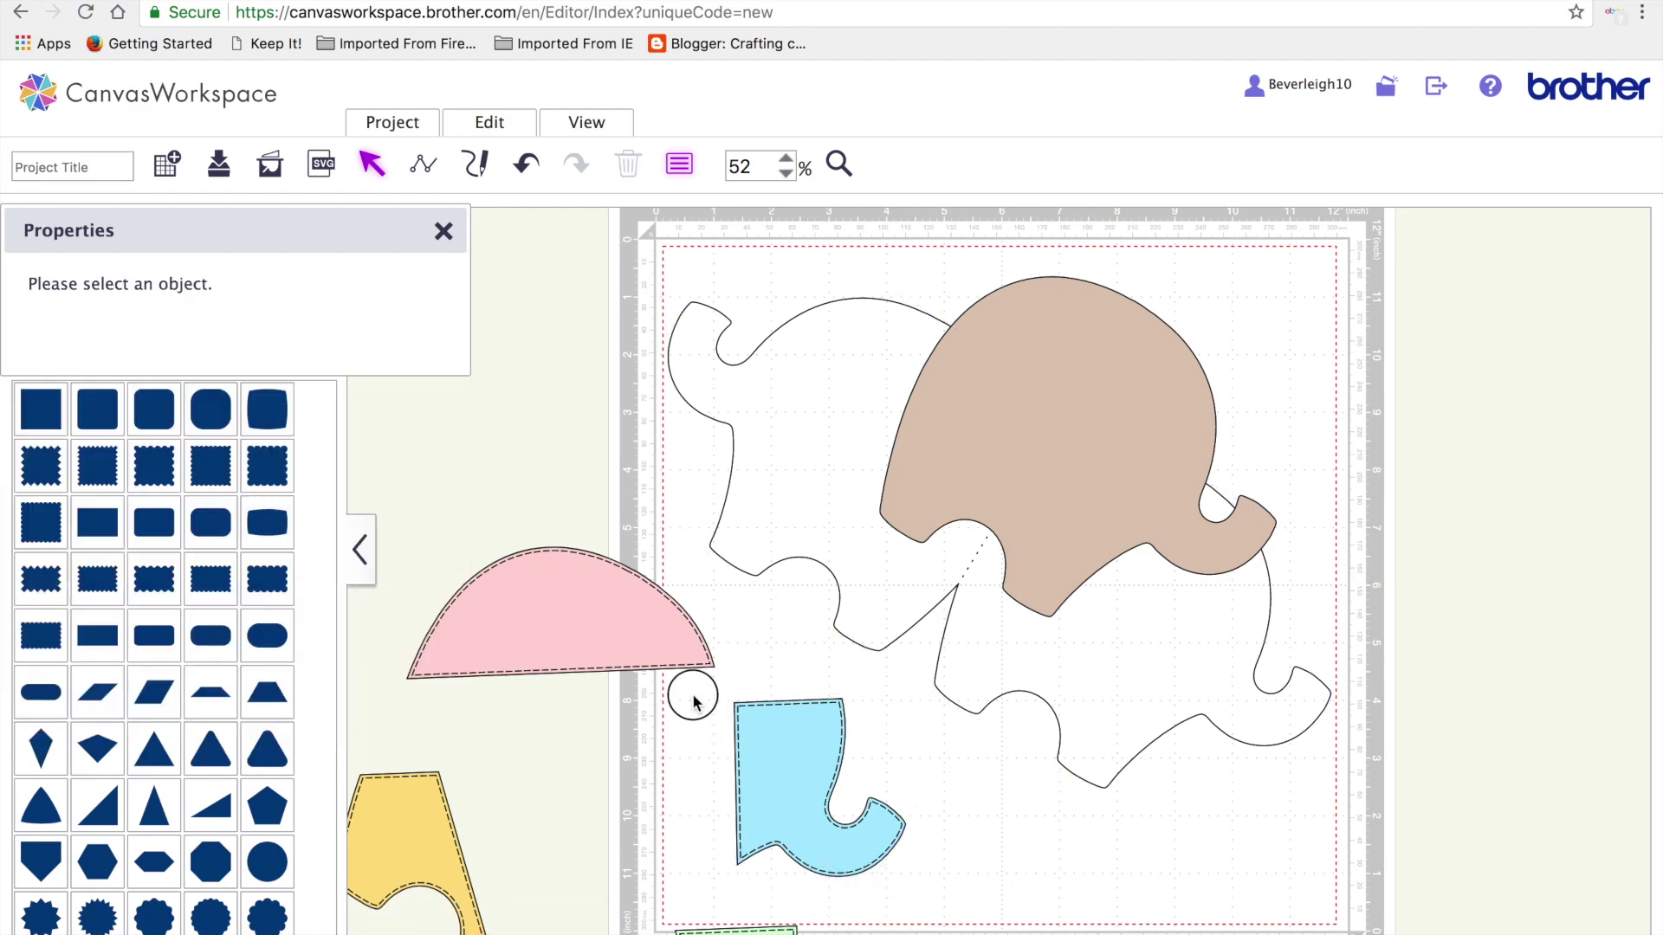
pyautogui.click(735, 716)
pyautogui.click(976, 897)
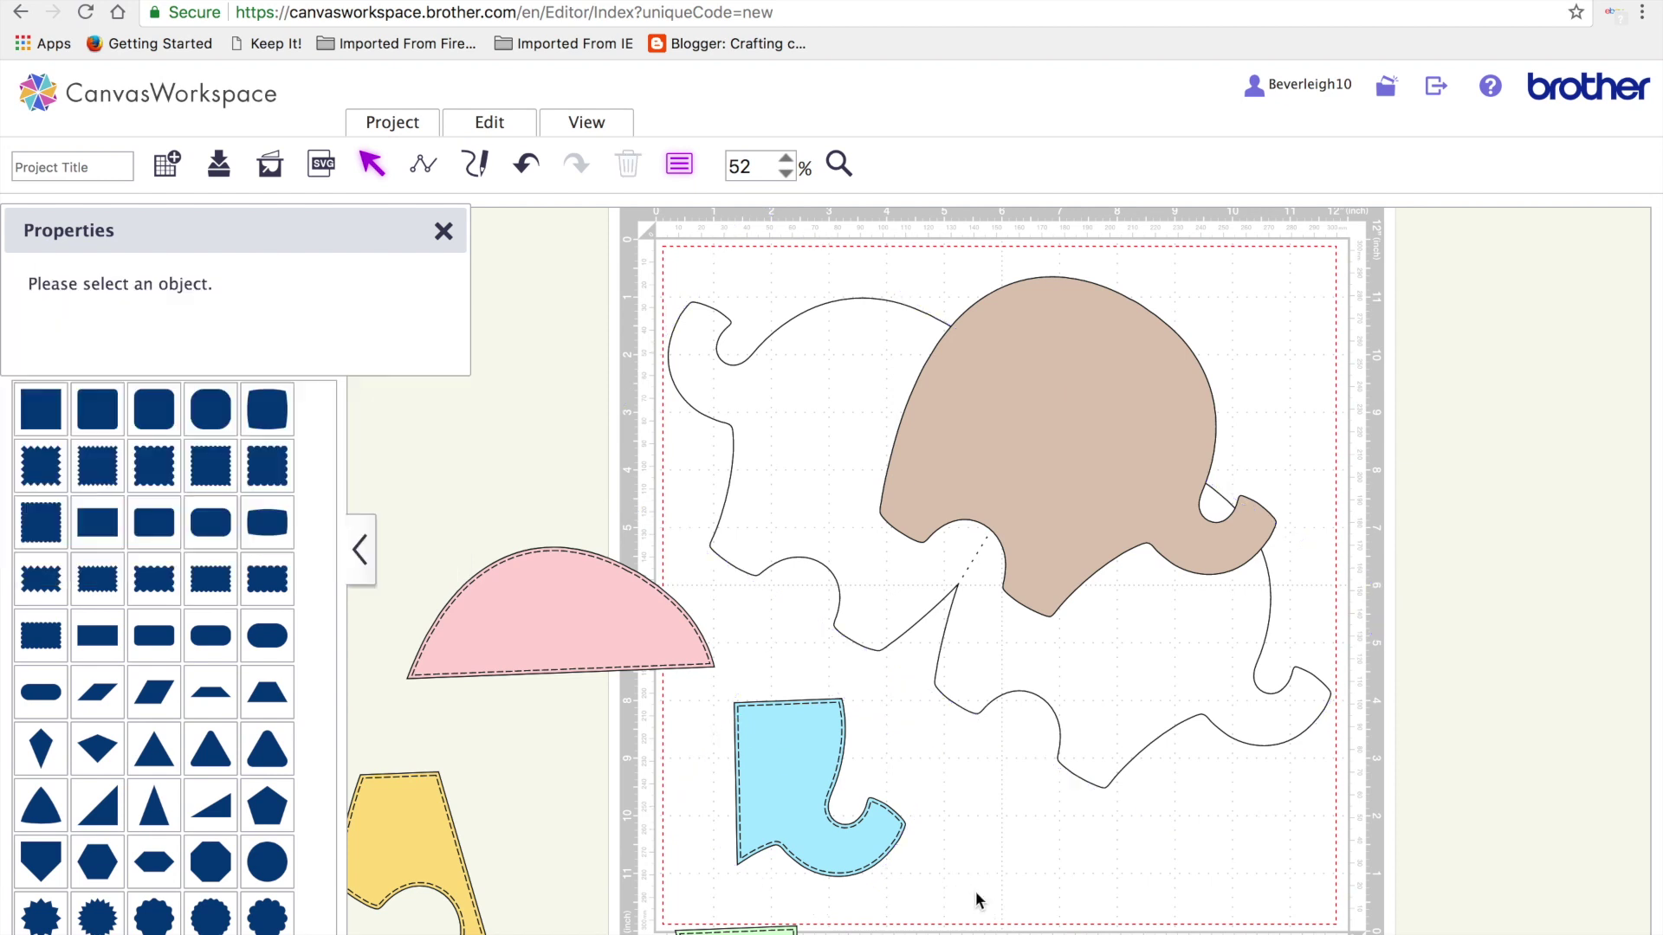
pyautogui.click(815, 784)
pyautogui.click(901, 859)
pyautogui.click(888, 852)
pyautogui.click(1054, 750)
pyautogui.moveTo(917, 891); pyautogui.dragTo(849, 866)
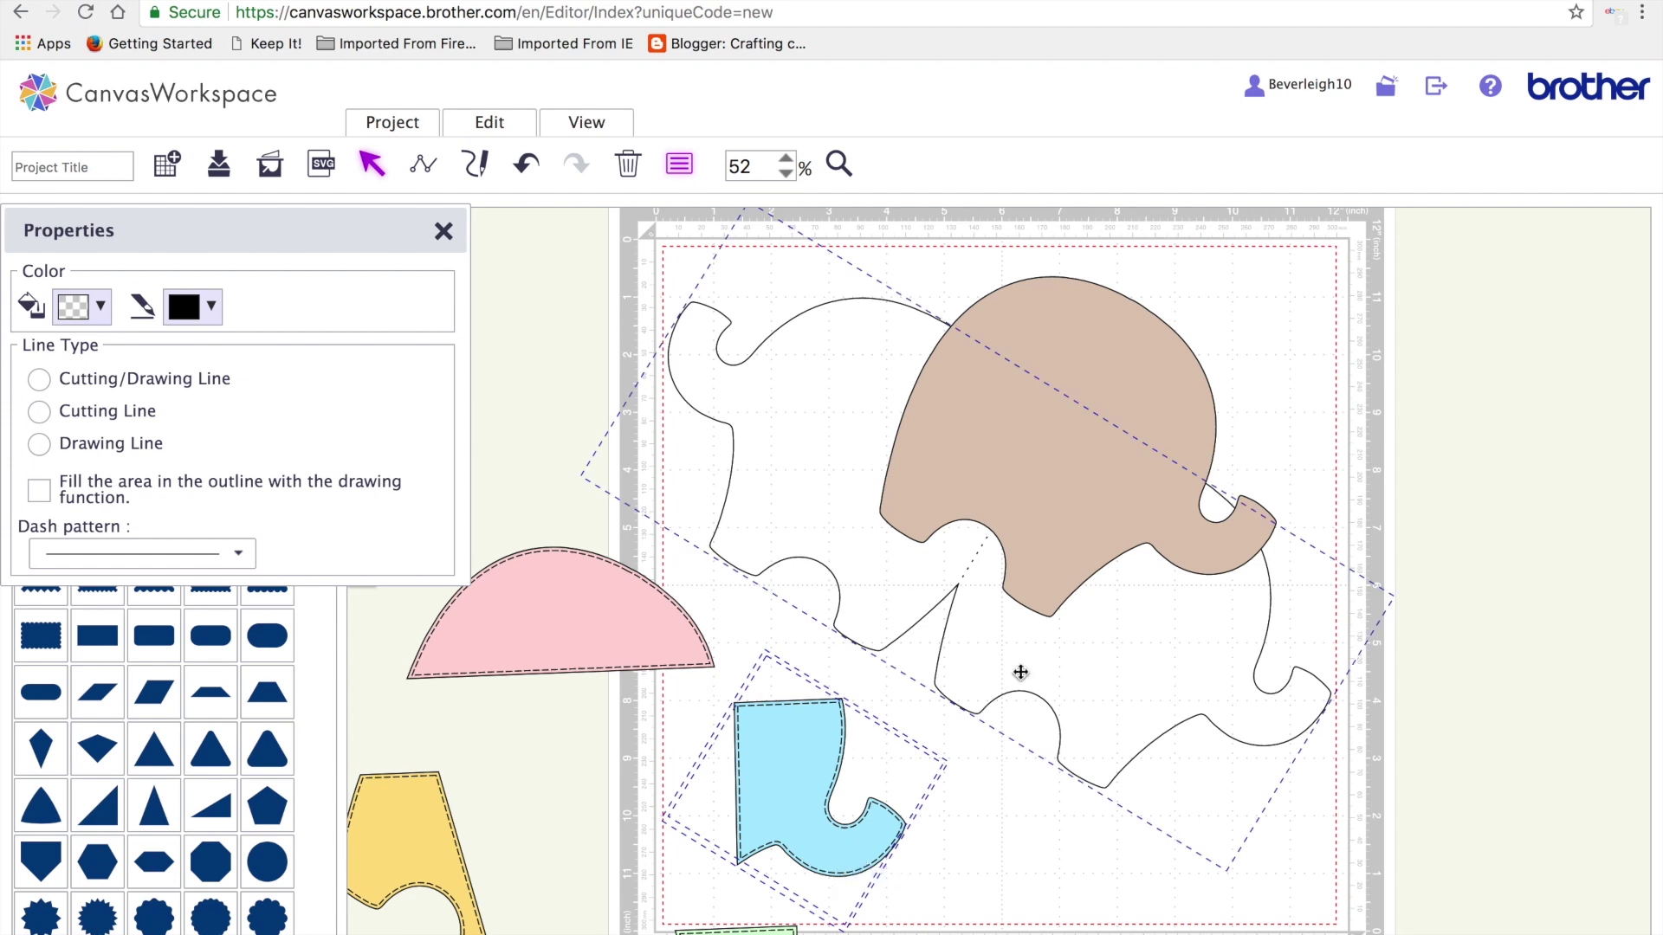
pyautogui.moveTo(1043, 646); pyautogui.dragTo(1080, 594)
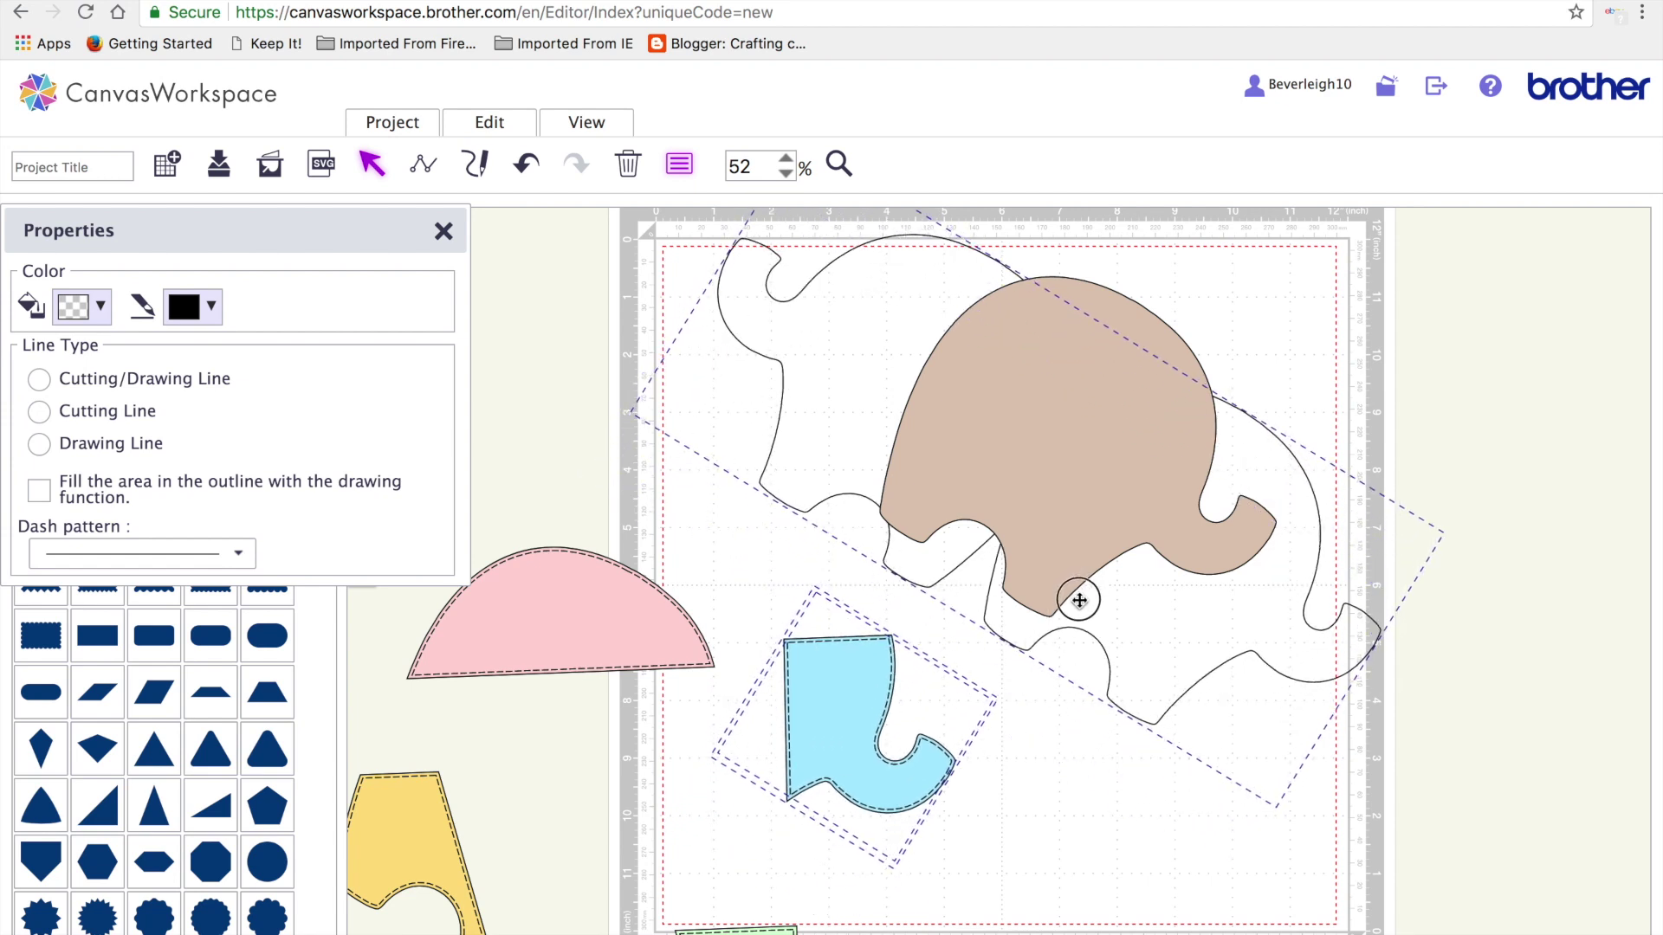
pyautogui.click(1030, 761)
# Move the blue piece with its stitch line to the mat's lower-right corner, and place the card base back inside the mat border
pyautogui.moveTo(1069, 583); pyautogui.dragTo(1136, 547)
pyautogui.moveTo(1009, 875); pyautogui.dragTo(838, 683)
pyautogui.click(758, 600)
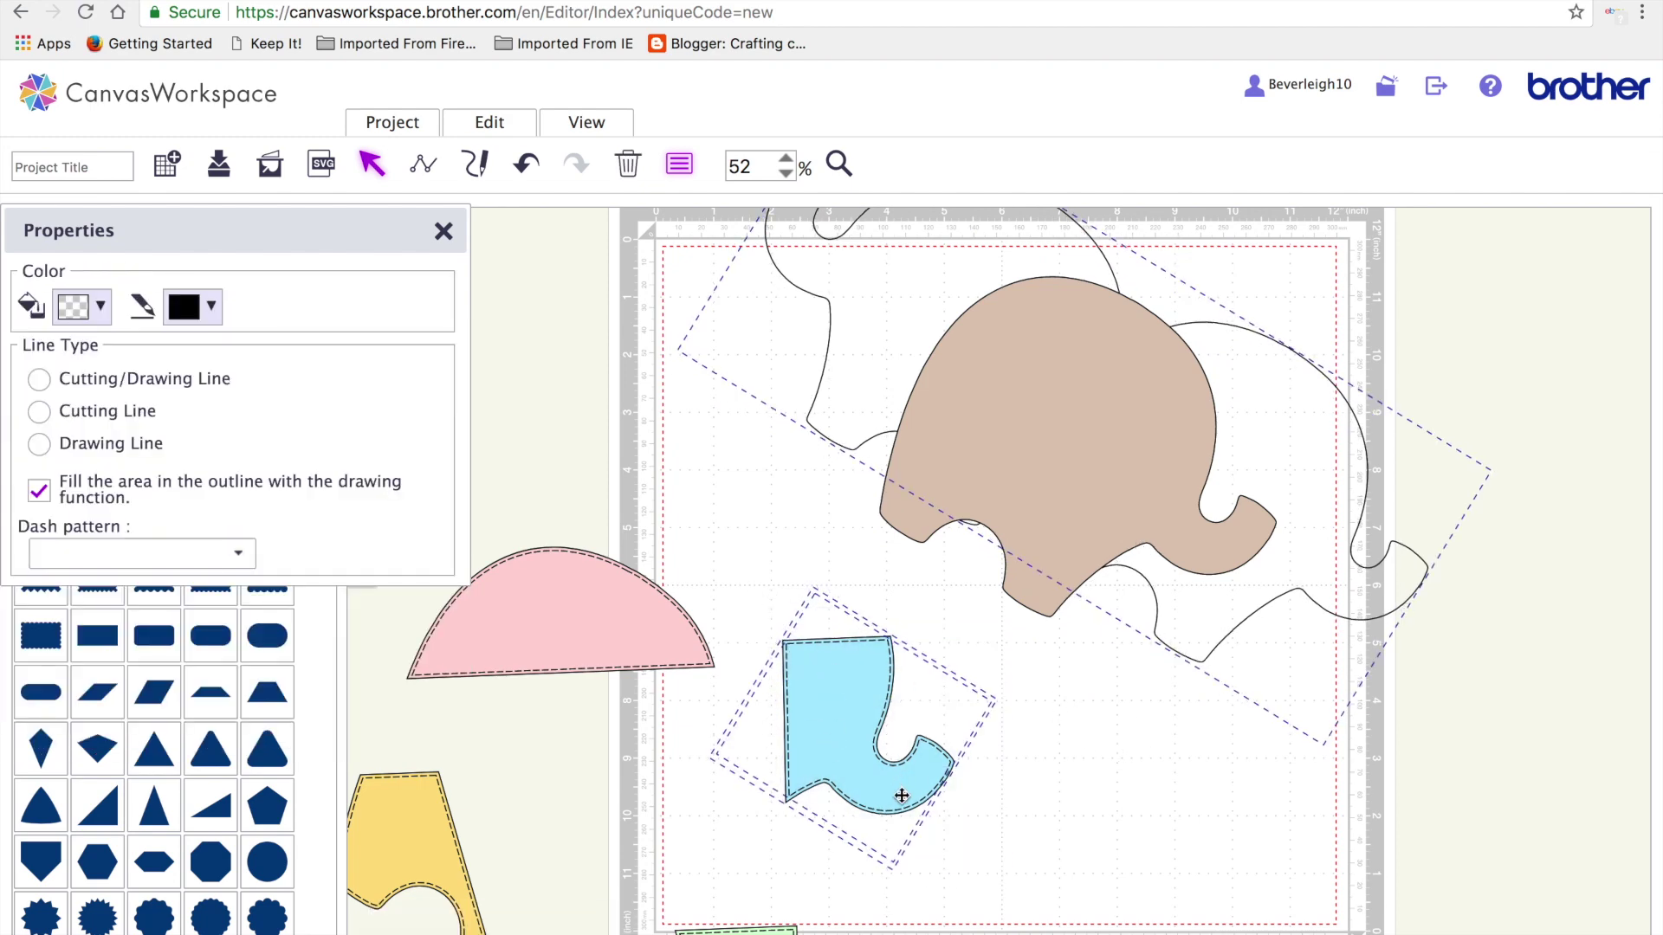
pyautogui.click(1022, 830)
pyautogui.moveTo(942, 850); pyautogui.dragTo(858, 808)
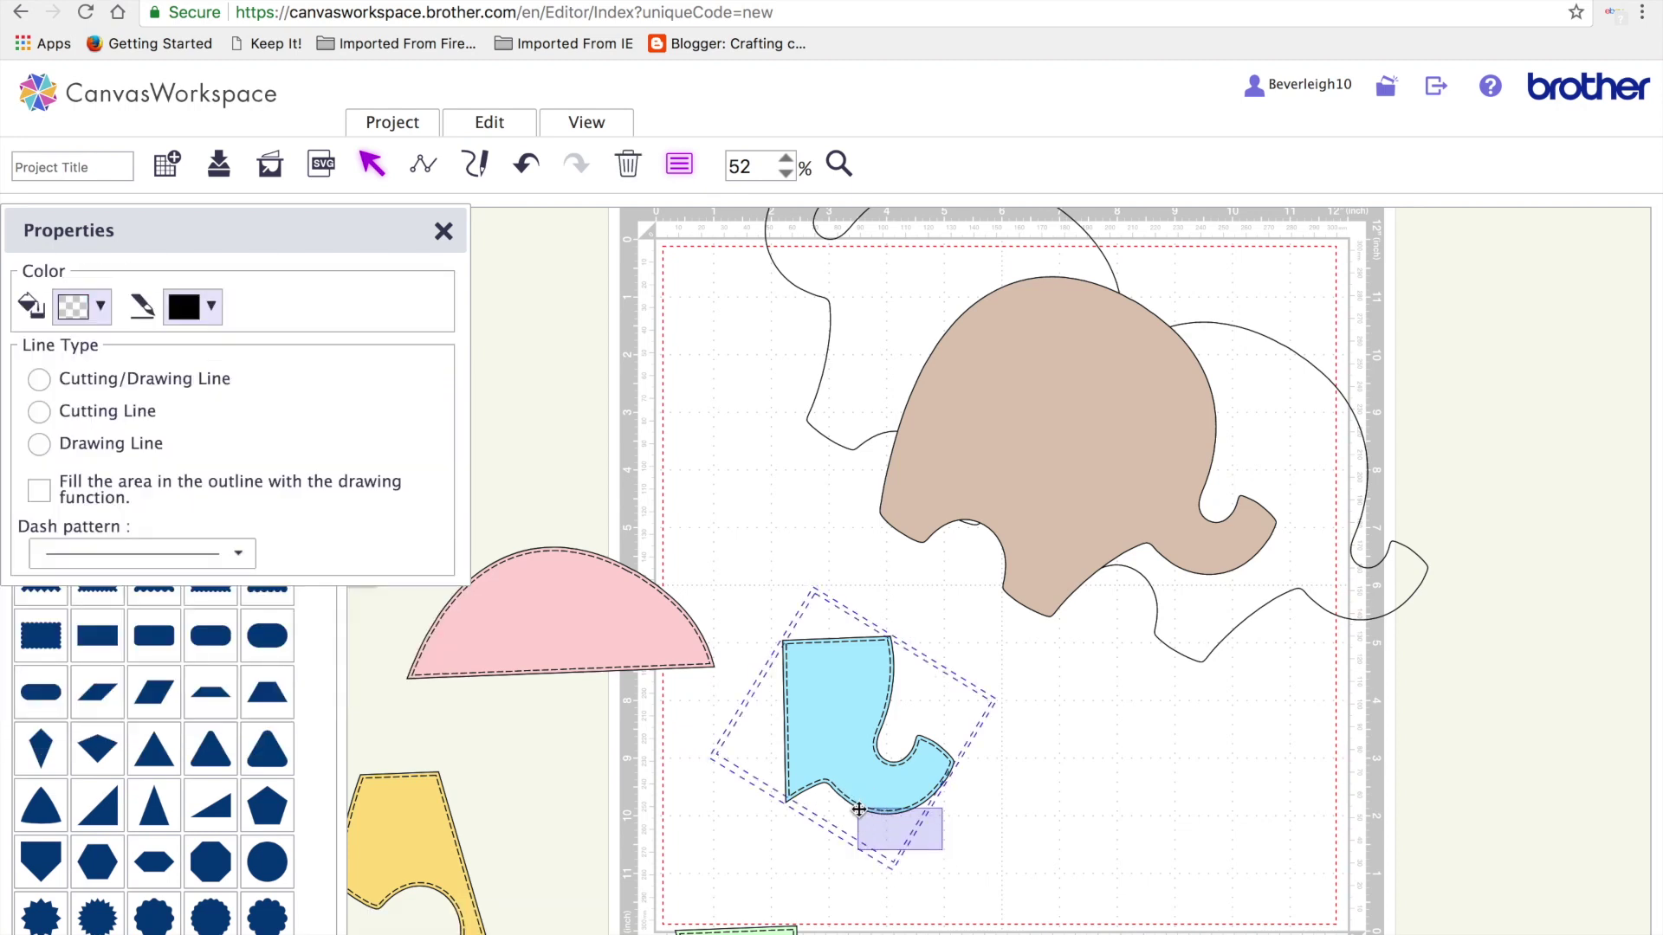
pyautogui.moveTo(861, 690); pyautogui.dragTo(1227, 782)
pyautogui.moveTo(1314, 516); pyautogui.dragTo(1220, 673)
pyautogui.click(1016, 867)
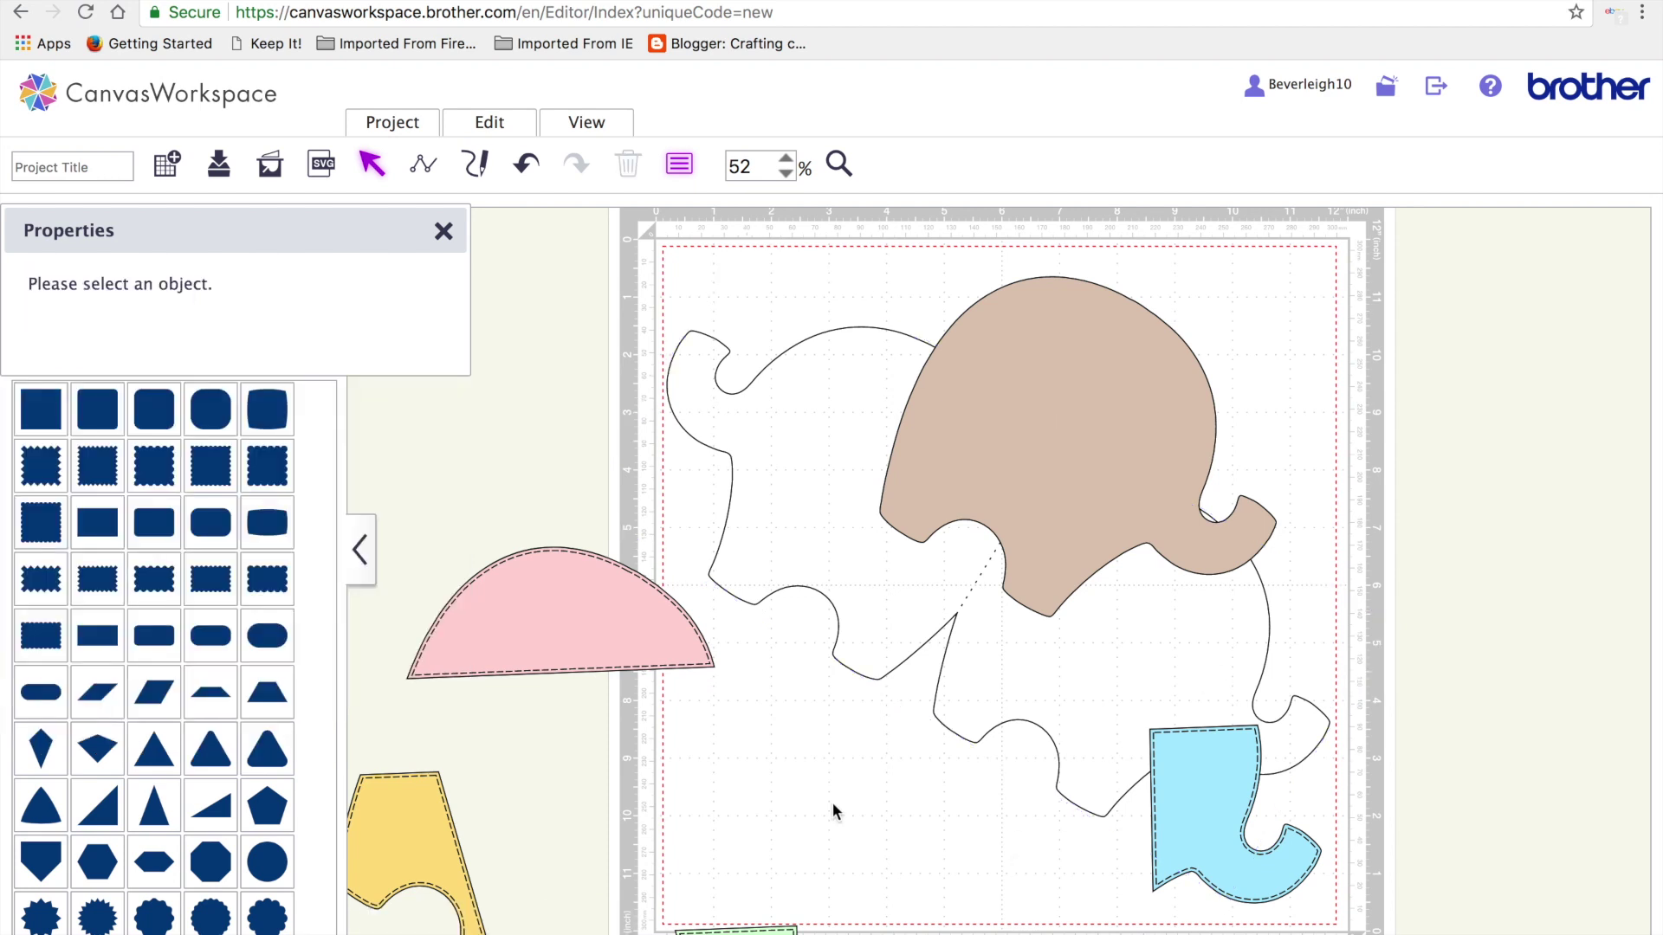
# Move the pink, yellow and green pieces with their stitch lines inside the mat border, over the card base
pyautogui.moveTo(403, 551); pyautogui.dragTo(844, 649)
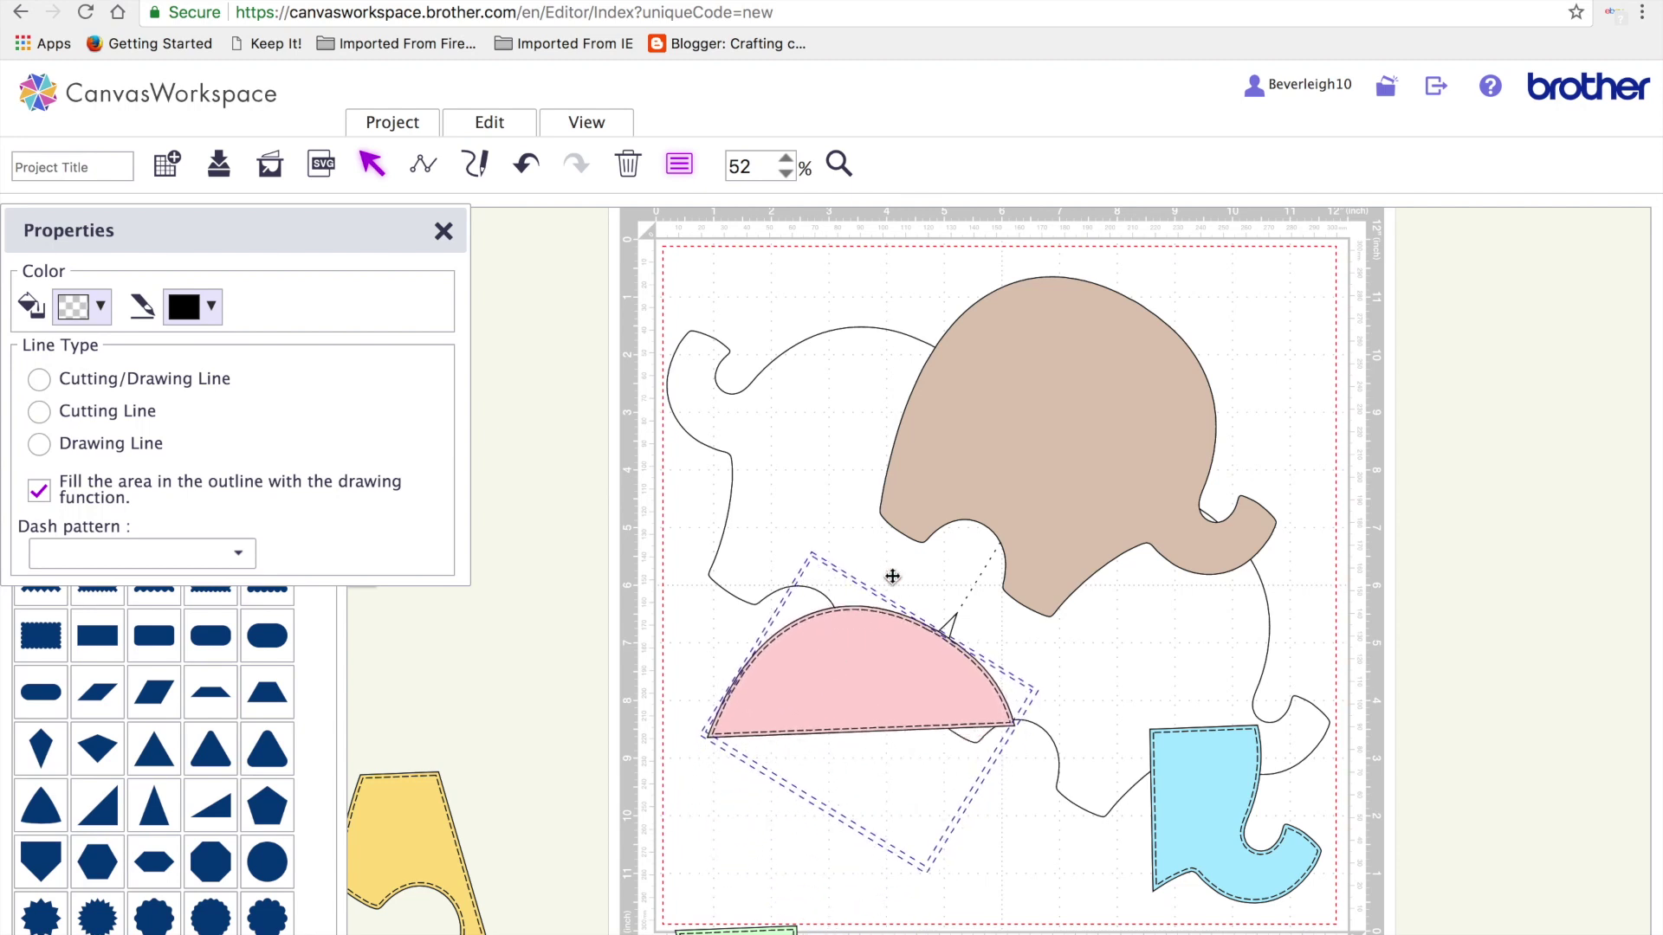
pyautogui.click(769, 488)
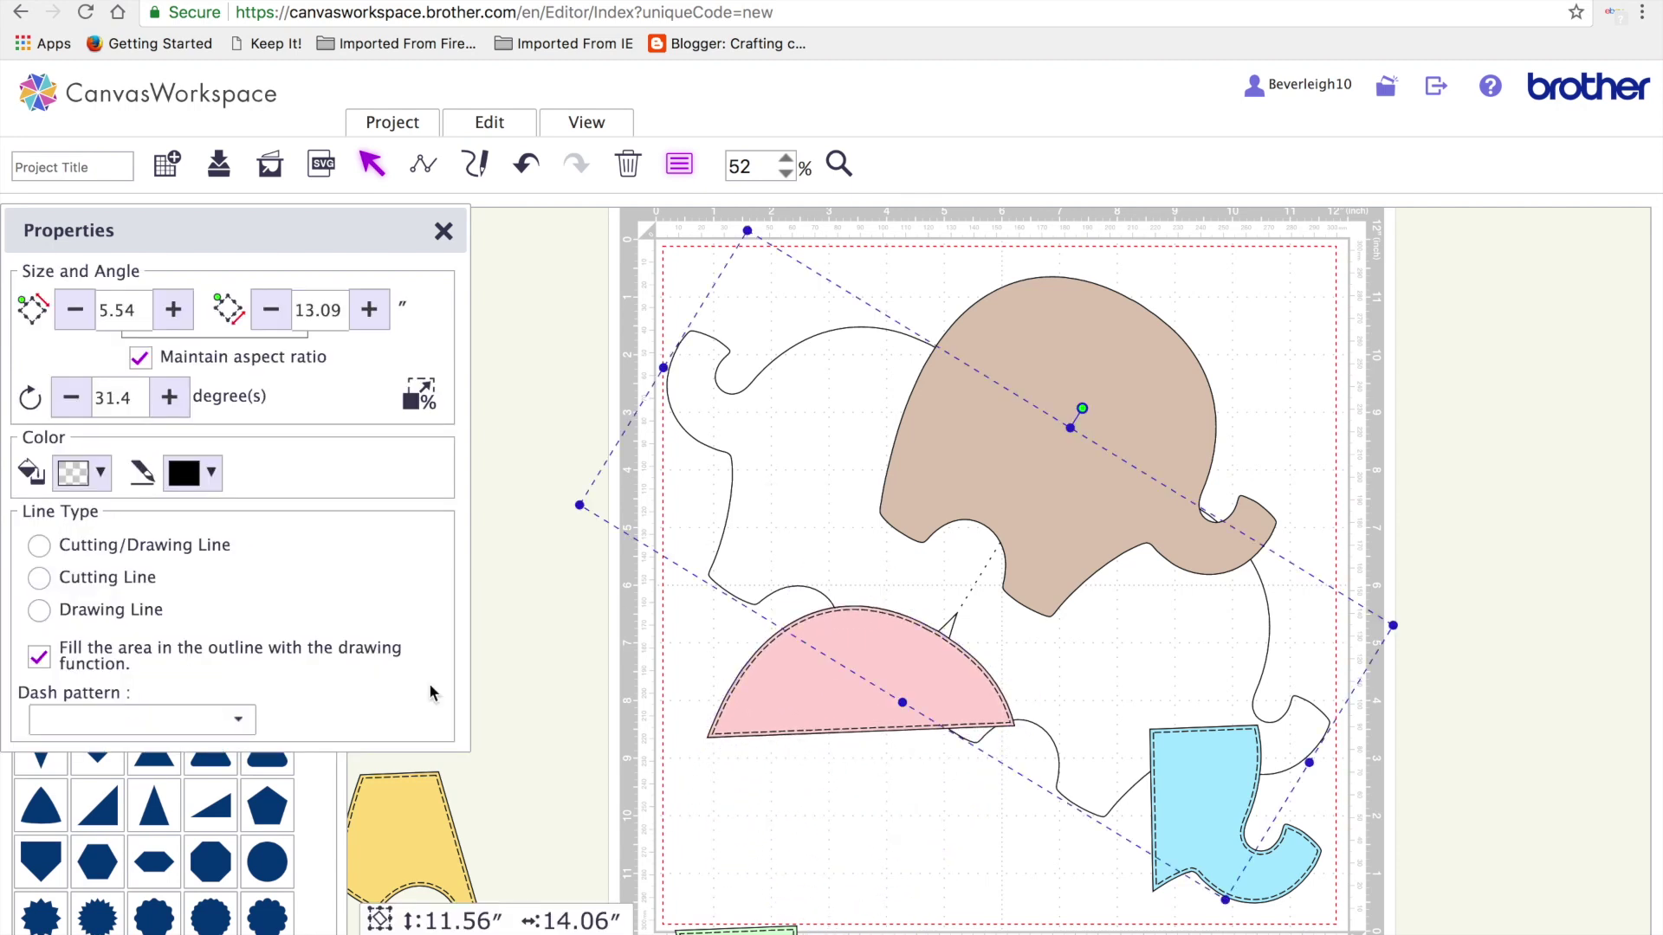
pyautogui.moveTo(421, 811); pyautogui.dragTo(837, 476)
pyautogui.click(761, 920)
pyautogui.click(909, 776)
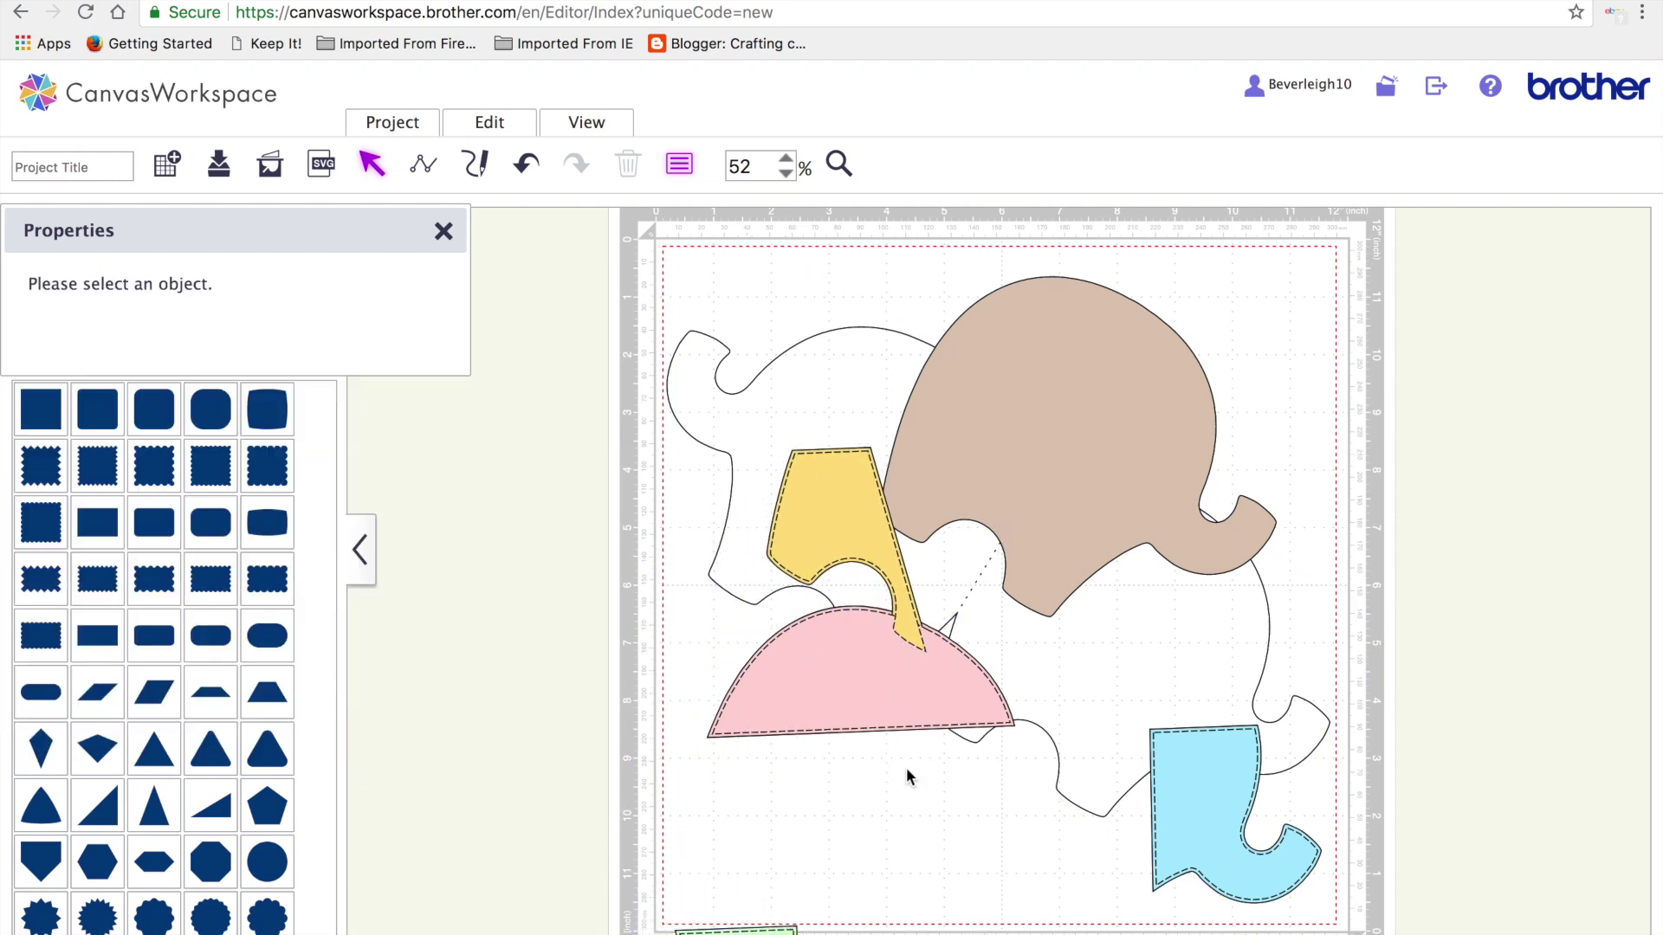
pyautogui.scroll(-5, 852, 901)
pyautogui.moveTo(852, 908); pyautogui.dragTo(975, 474)
pyautogui.scroll(5, 883, 612)
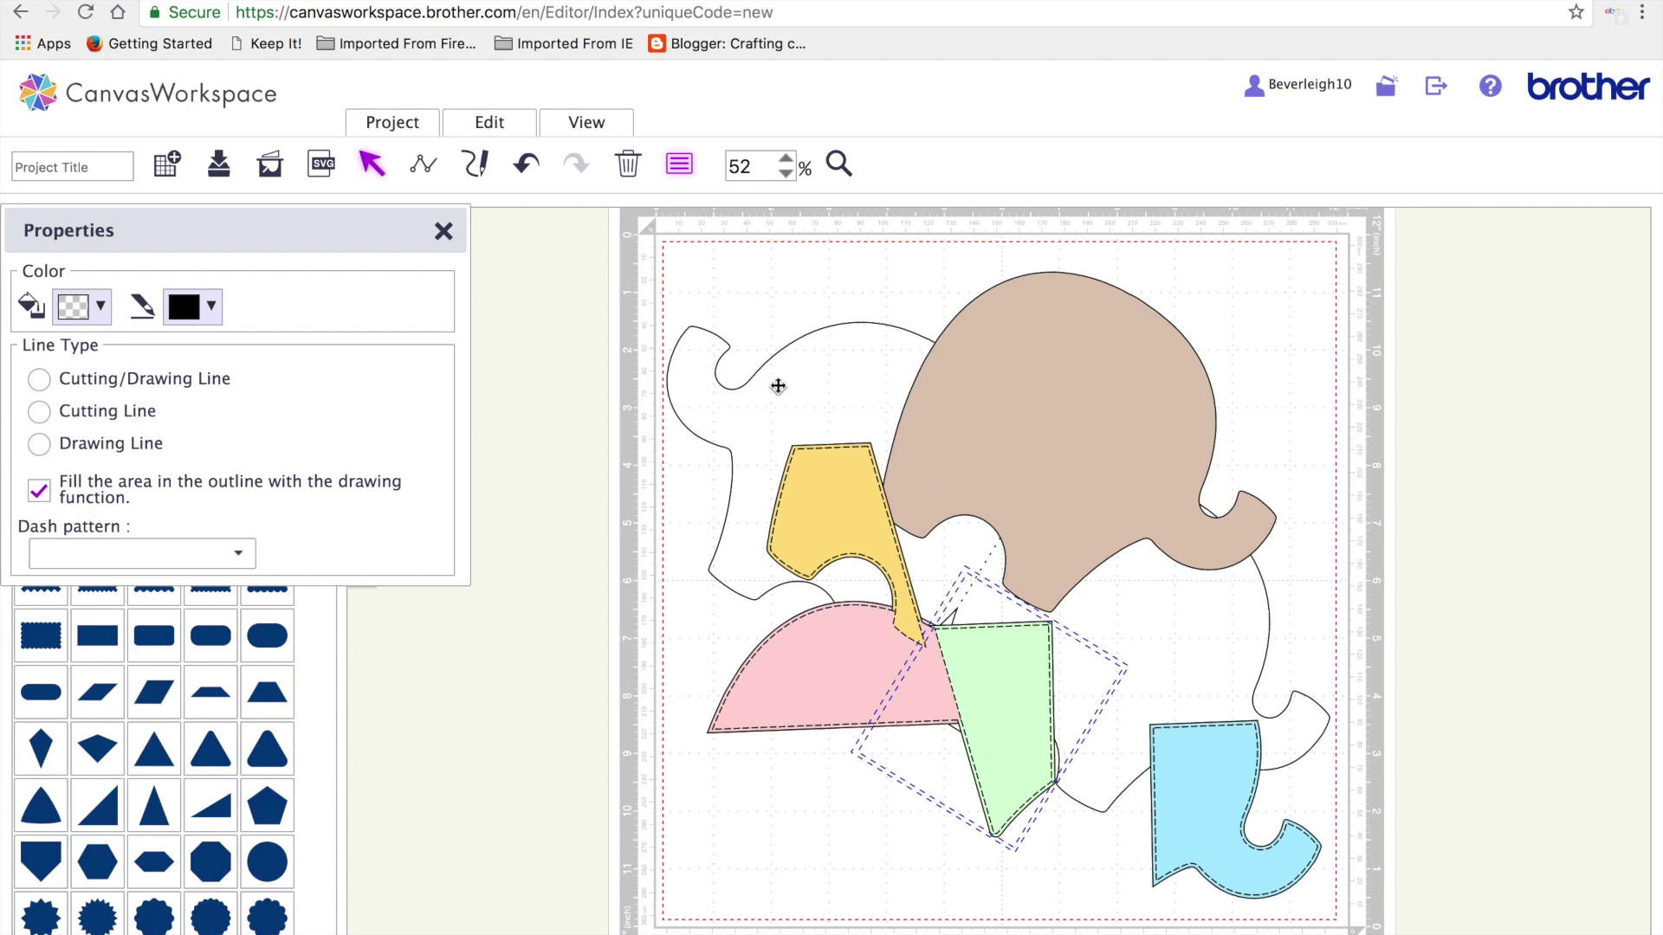
pyautogui.moveTo(615, 248); pyautogui.dragTo(1303, 688)
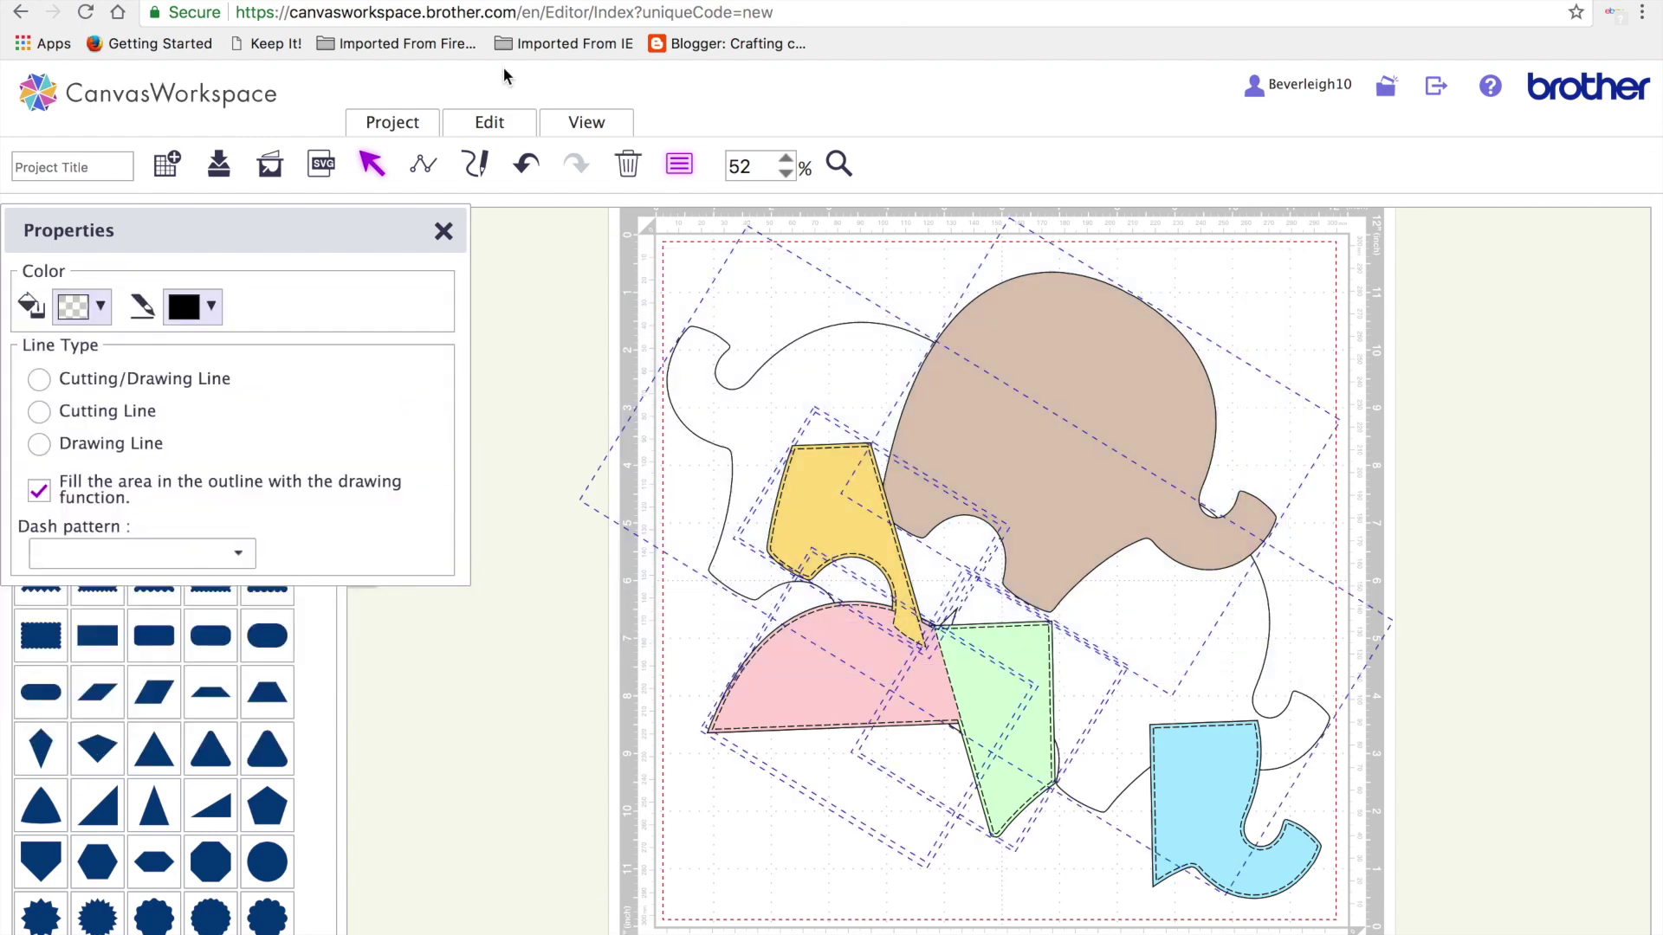
pyautogui.click(490, 126)
pyautogui.click(536, 297)
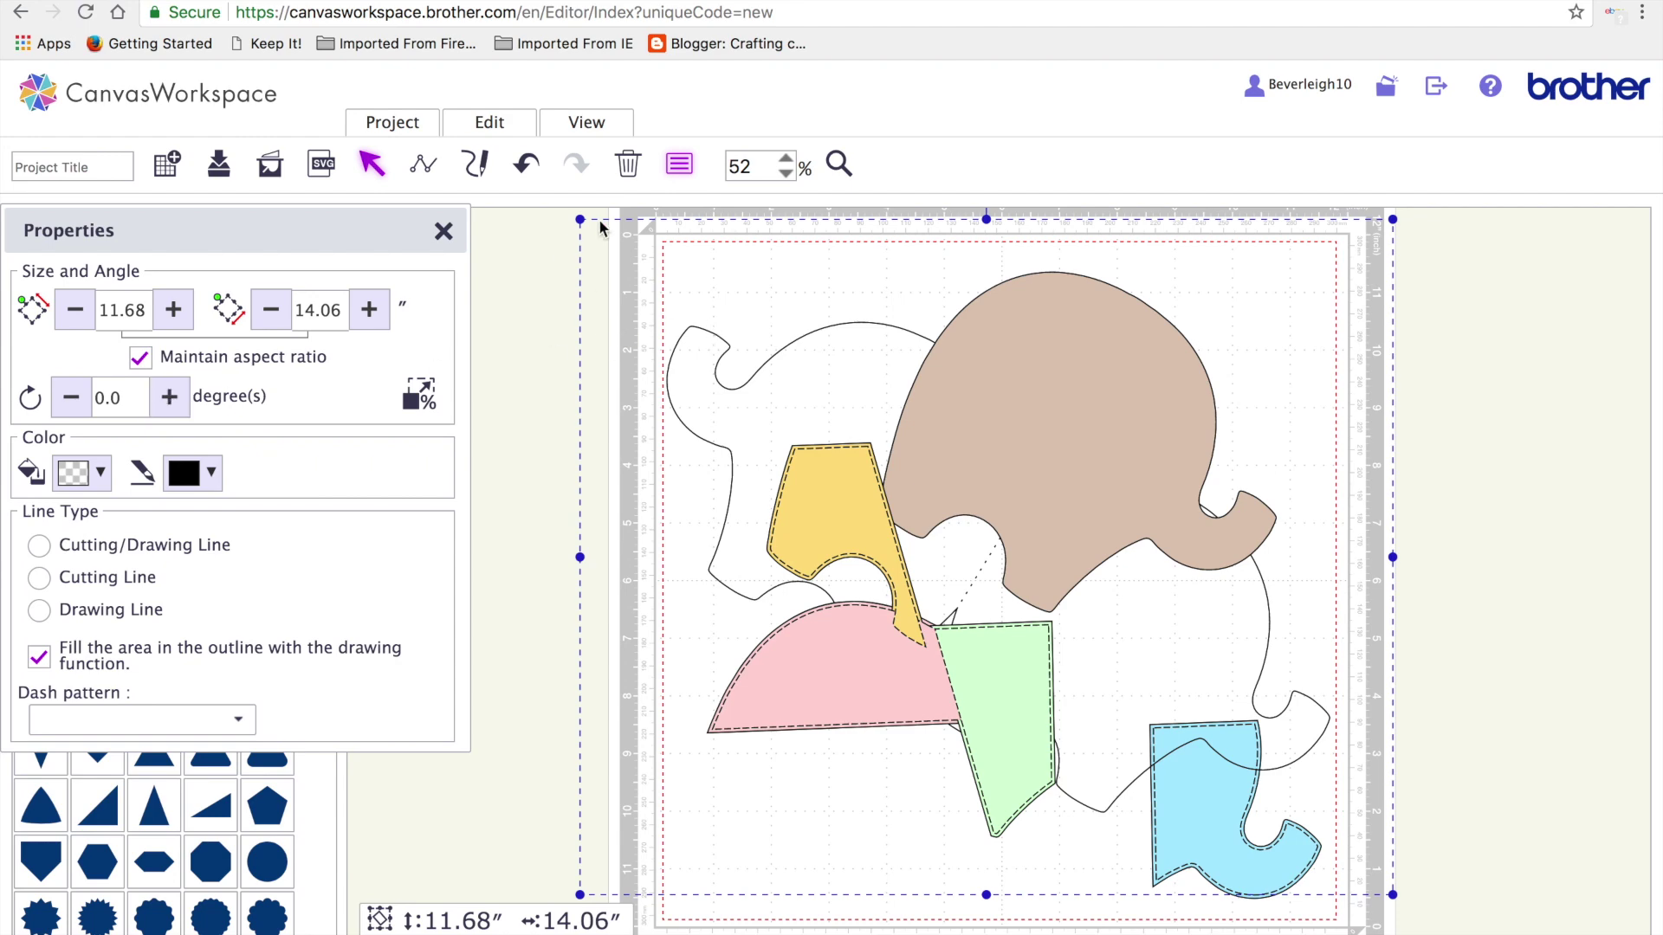
pyautogui.moveTo(580, 220); pyautogui.dragTo(953, 364)
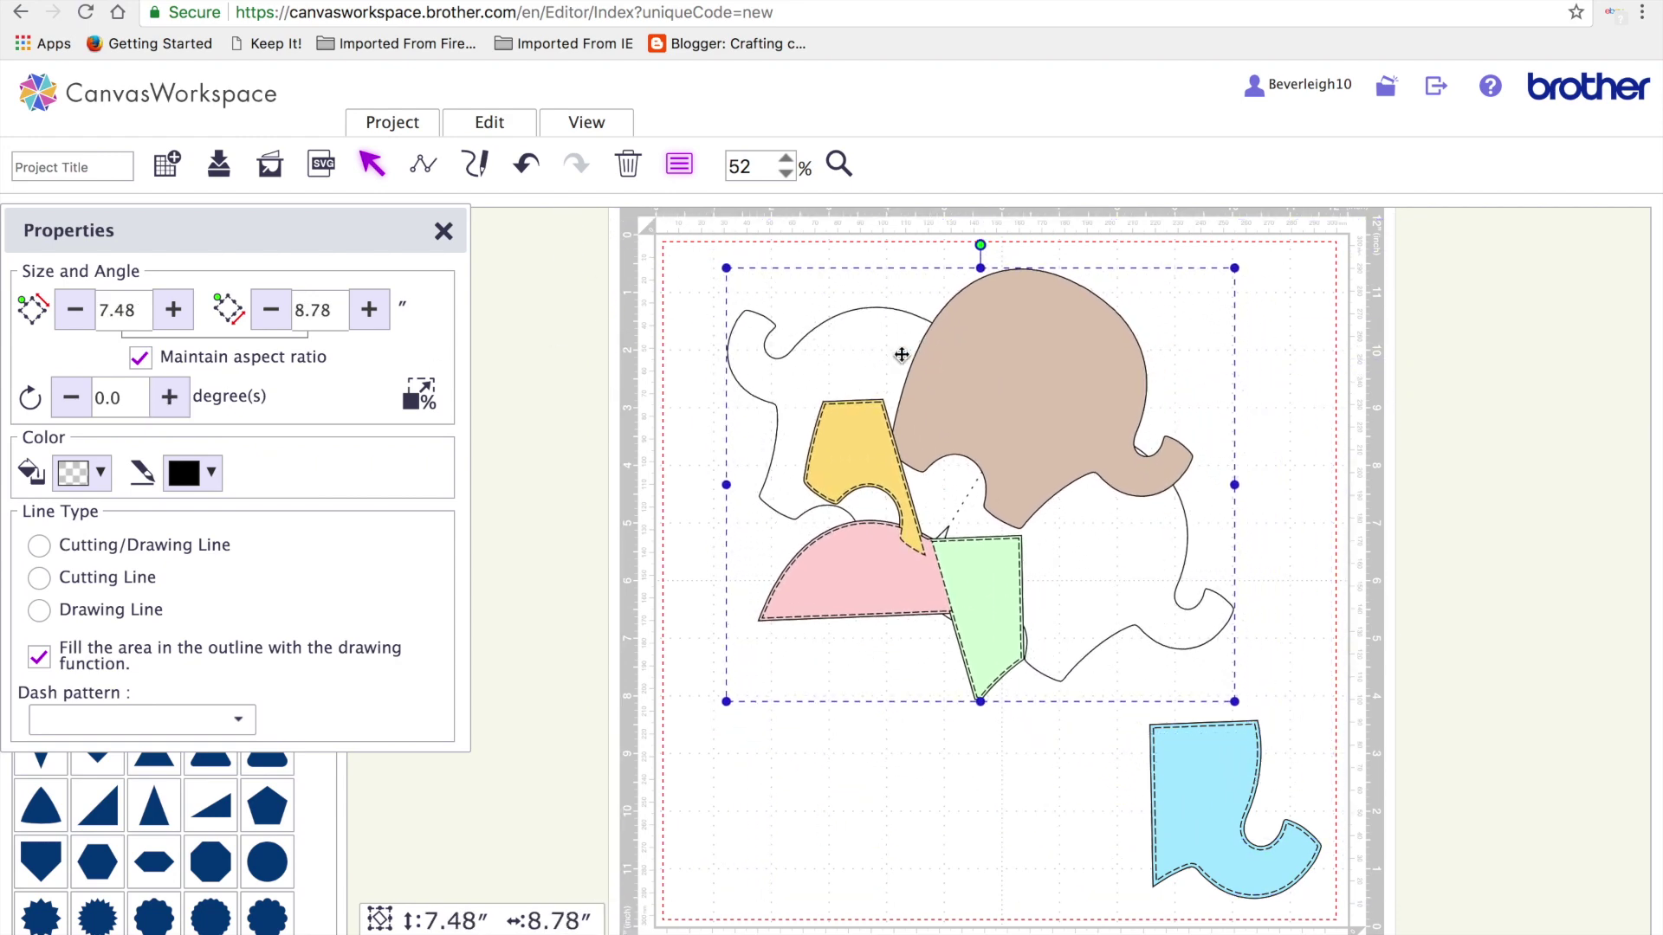
pyautogui.click(527, 167)
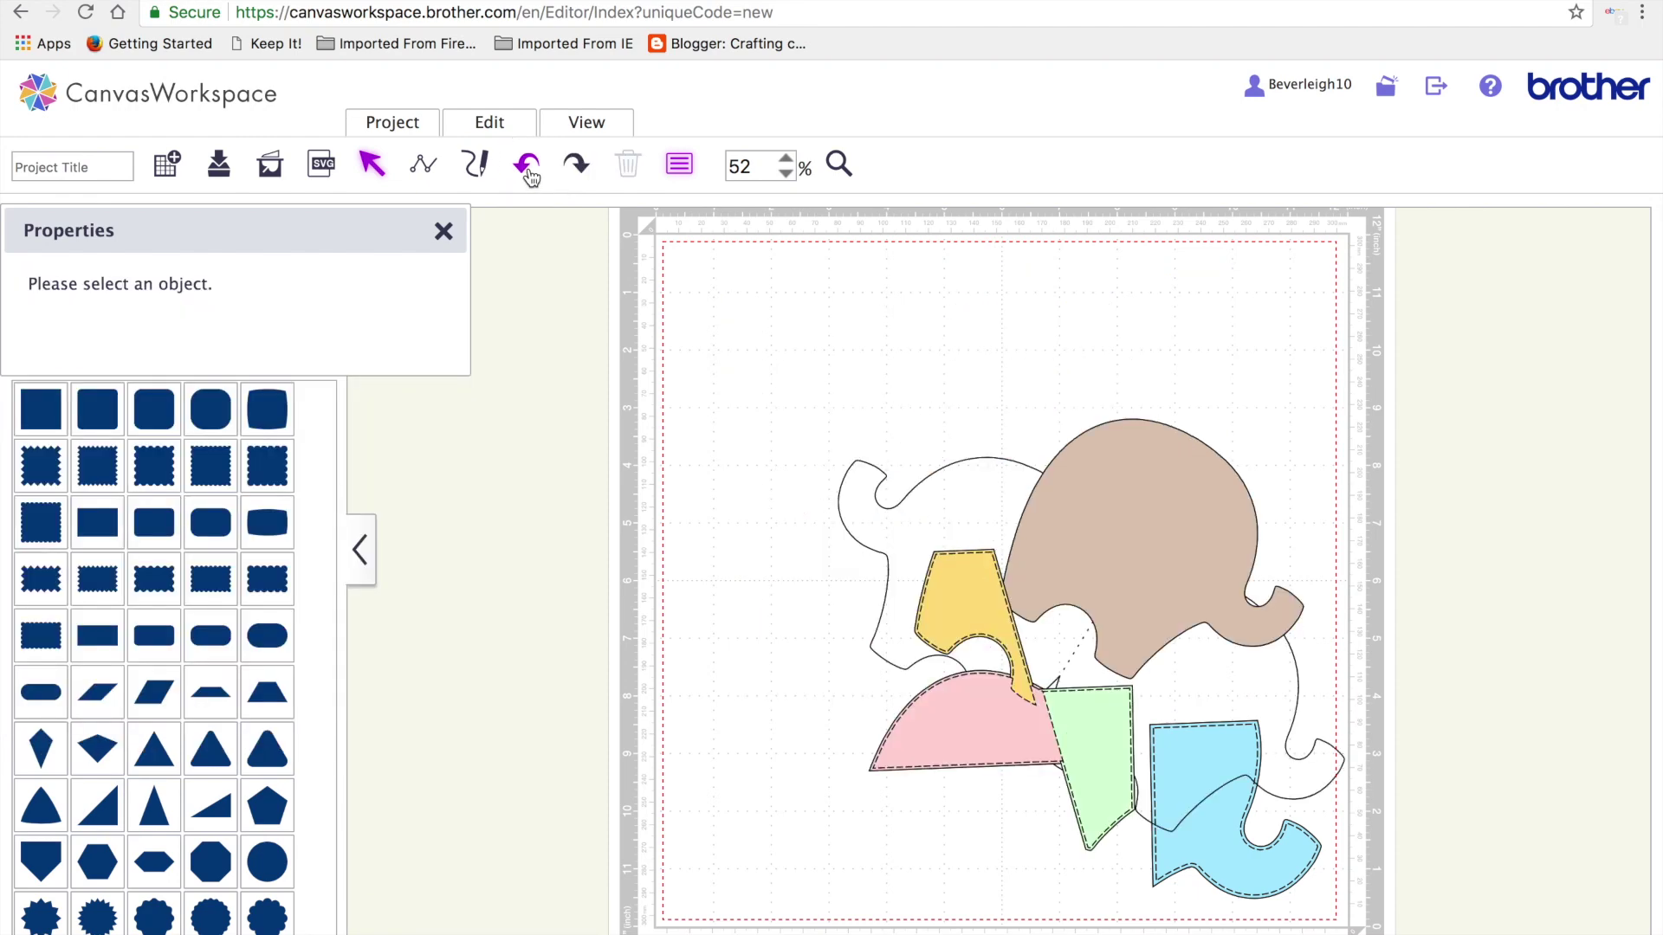
pyautogui.click(528, 167)
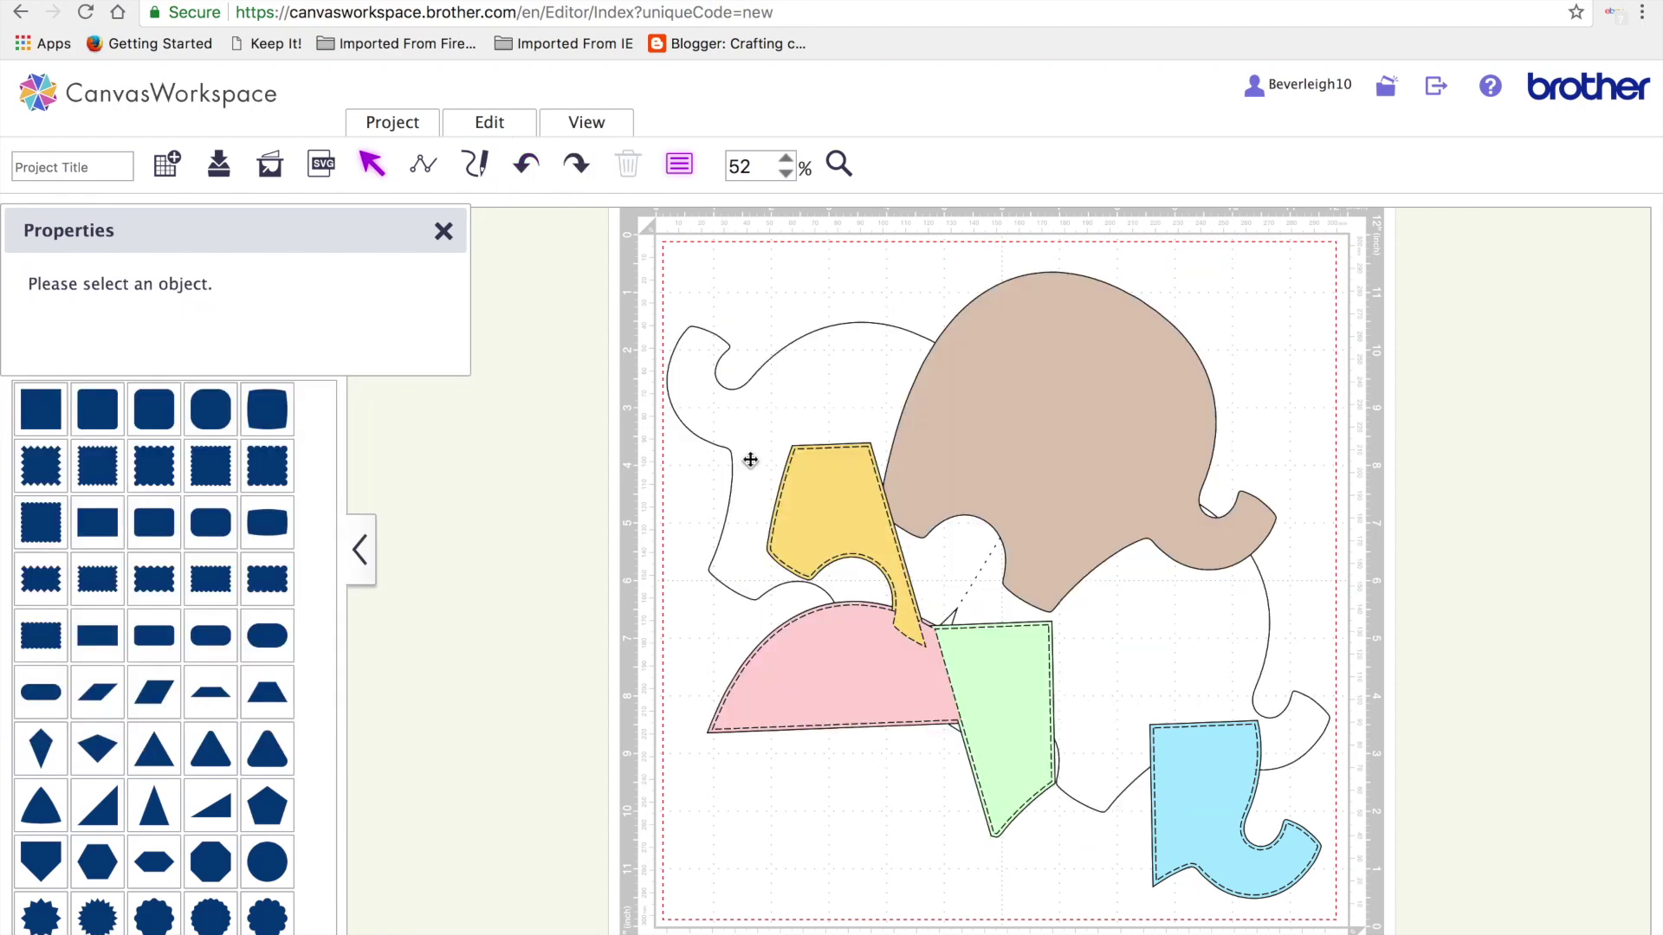
# Group all the elephant card pieces, scale the group down to about 7.44 by 7.88 inches and shift it up the mat
pyautogui.moveTo(656, 275); pyautogui.dragTo(1345, 930)
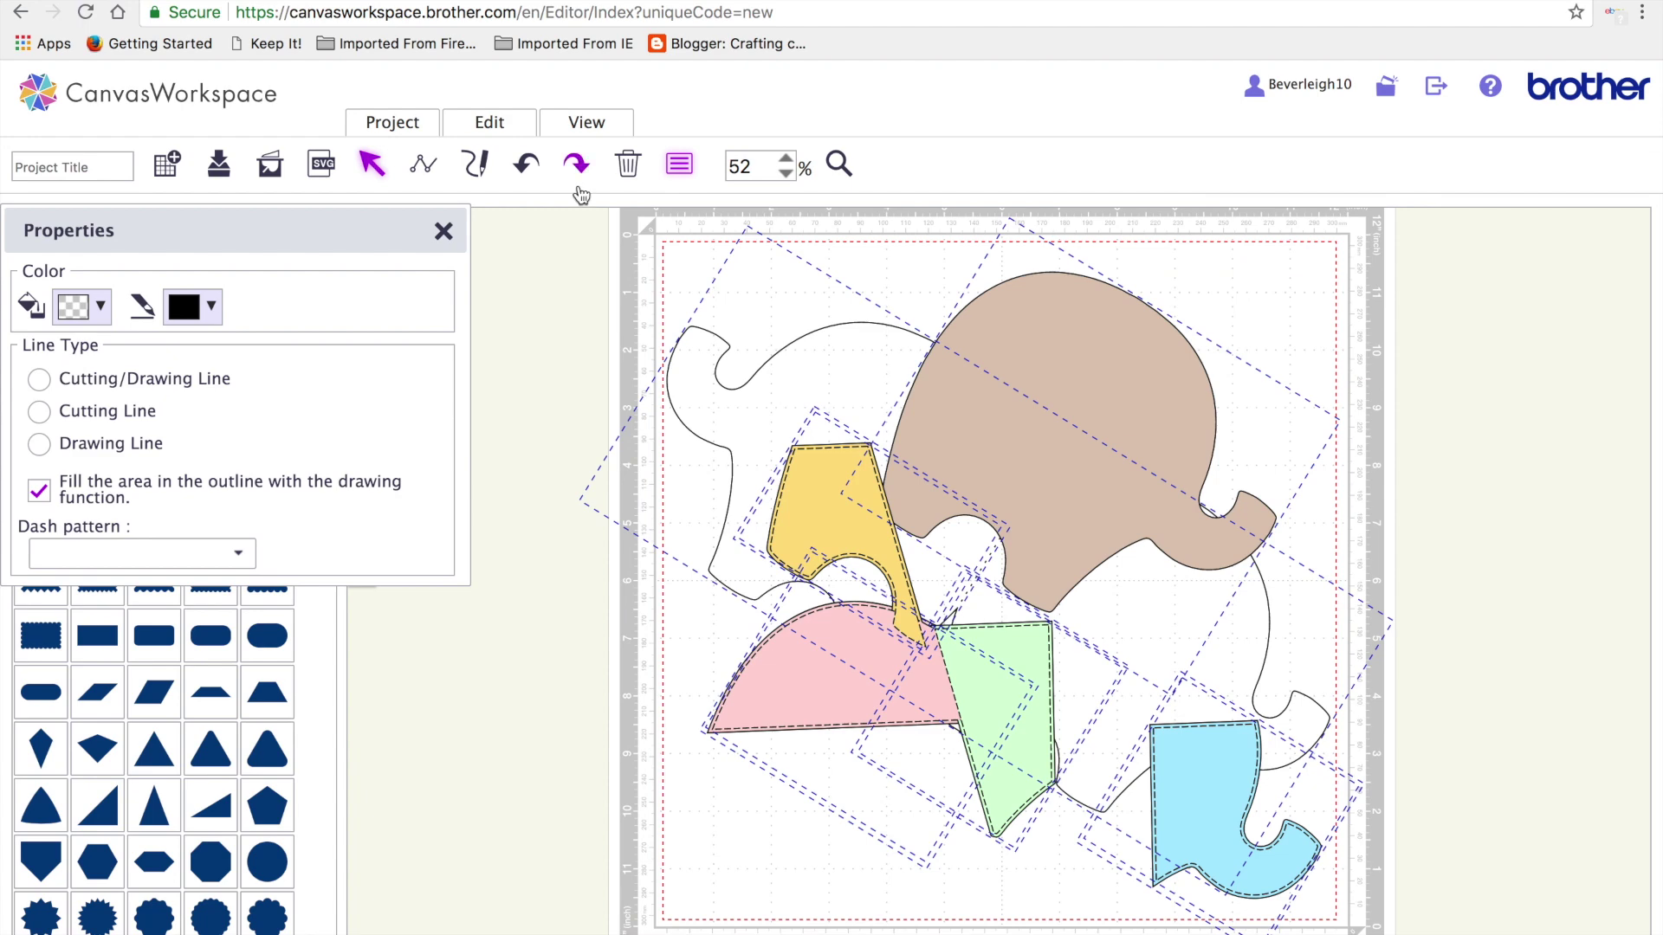
pyautogui.click(487, 126)
pyautogui.click(516, 293)
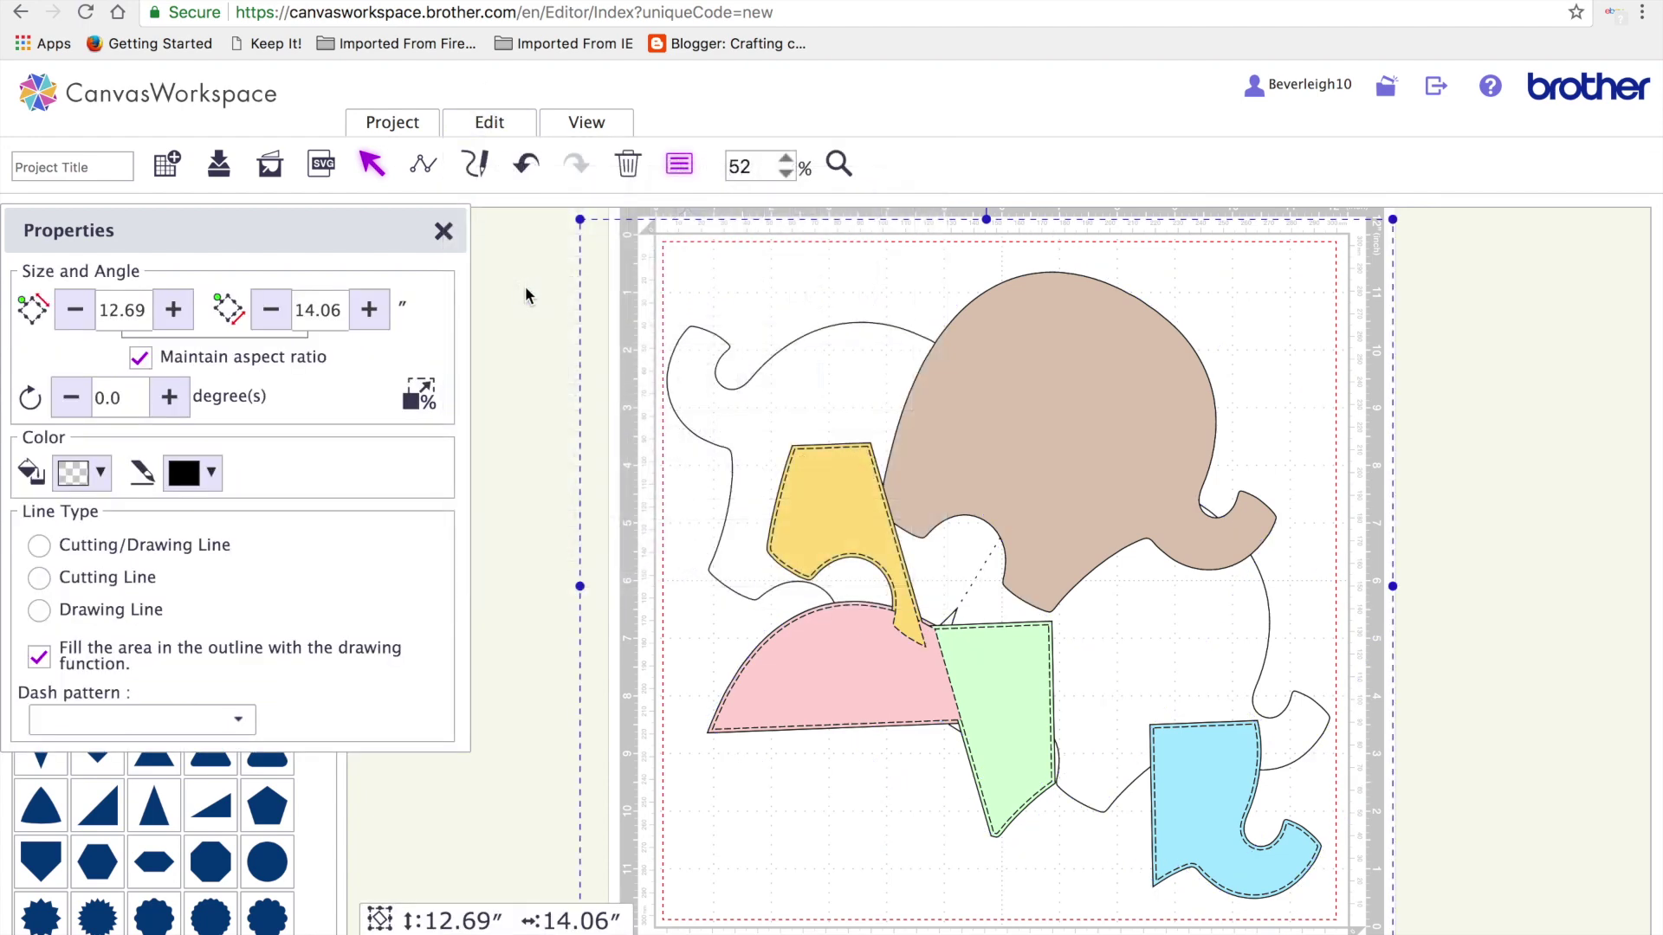
pyautogui.moveTo(580, 218); pyautogui.dragTo(834, 449)
pyautogui.moveTo(1168, 565); pyautogui.dragTo(1018, 346)
pyautogui.click(1211, 721)
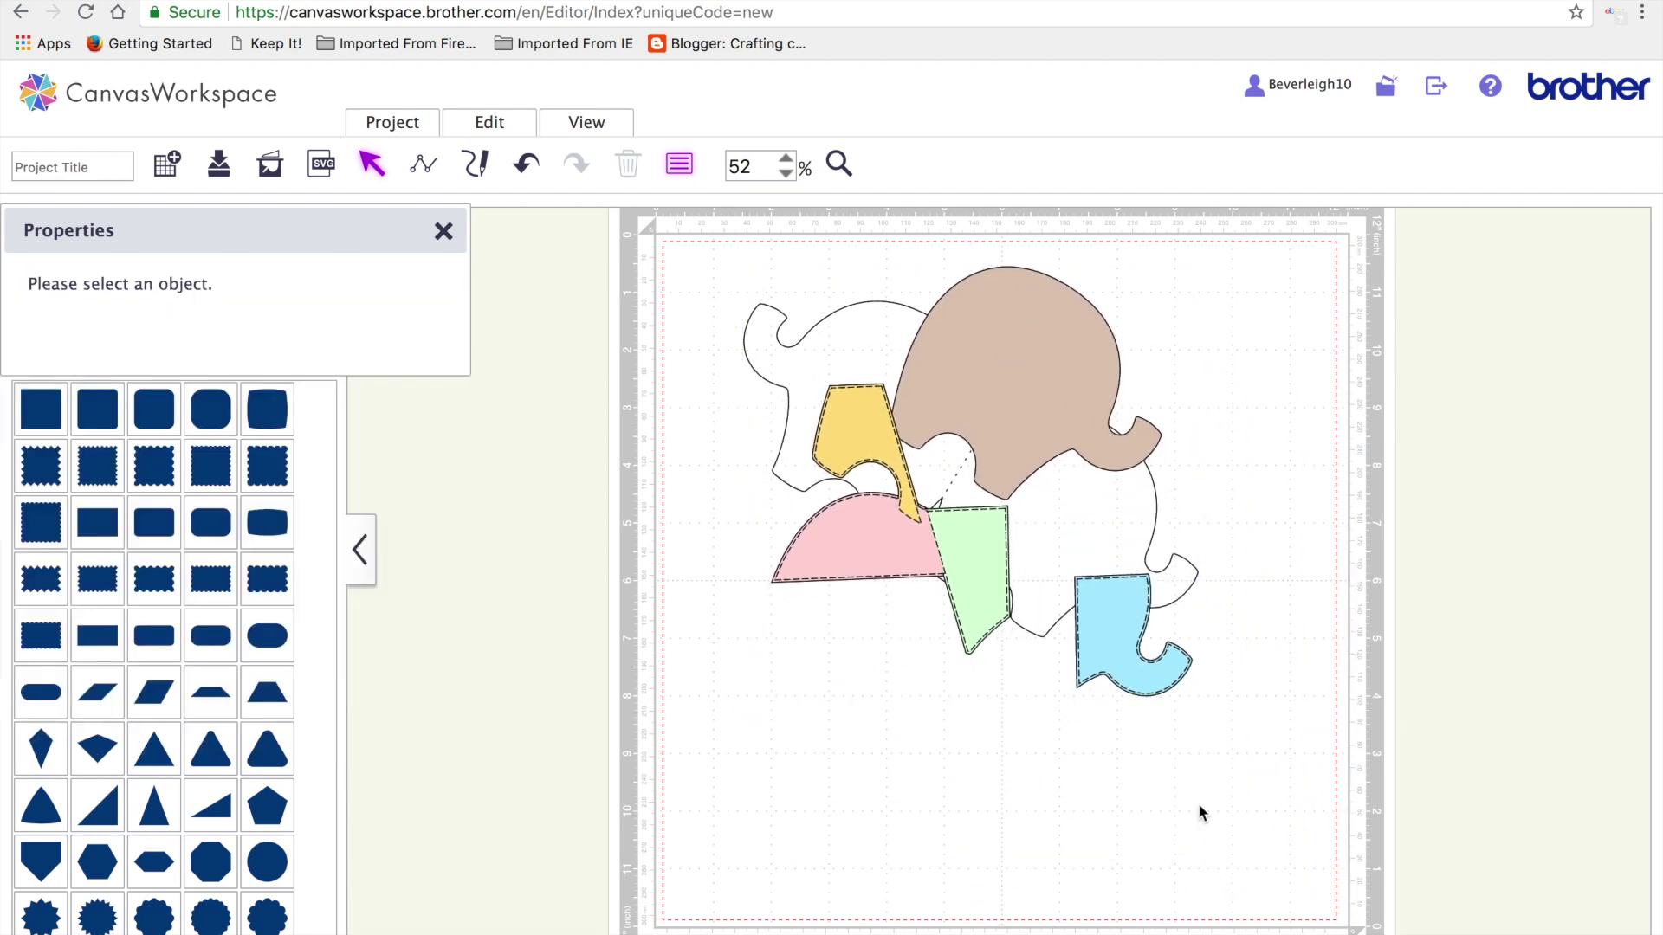
# Ungroup the reduced pieces and move the tan elephant toward the mat's upper-right corner
pyautogui.click(1025, 382)
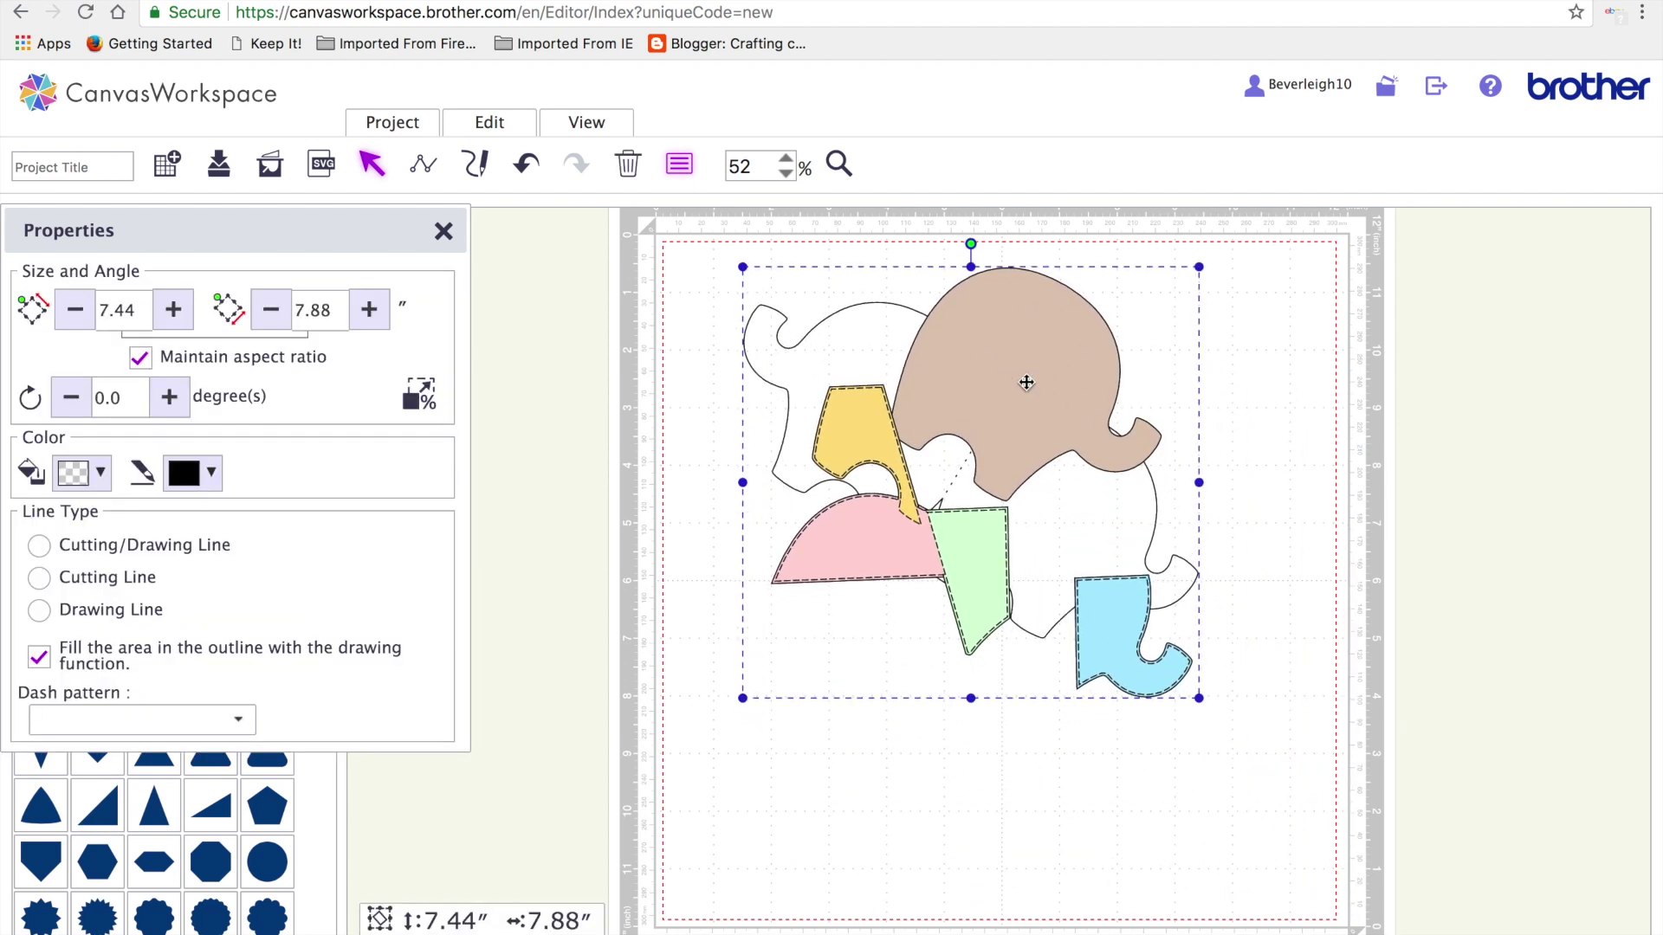
pyautogui.click(490, 124)
pyautogui.click(575, 294)
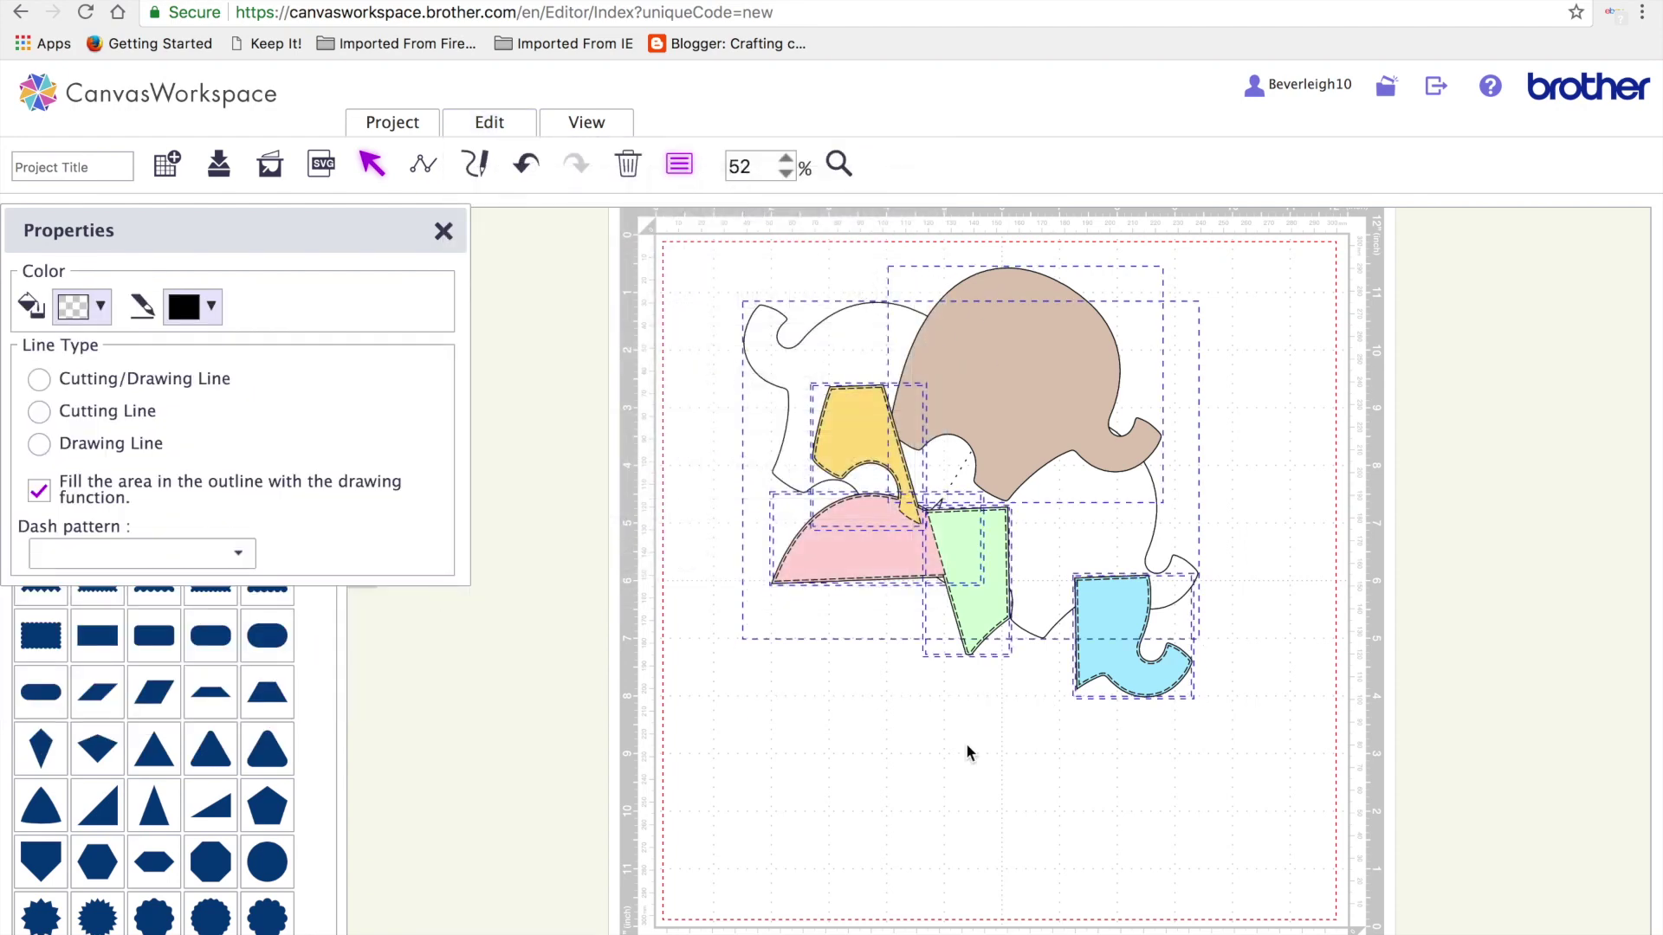
pyautogui.click(969, 795)
pyautogui.click(1134, 387)
pyautogui.moveTo(1135, 387); pyautogui.dragTo(1147, 392)
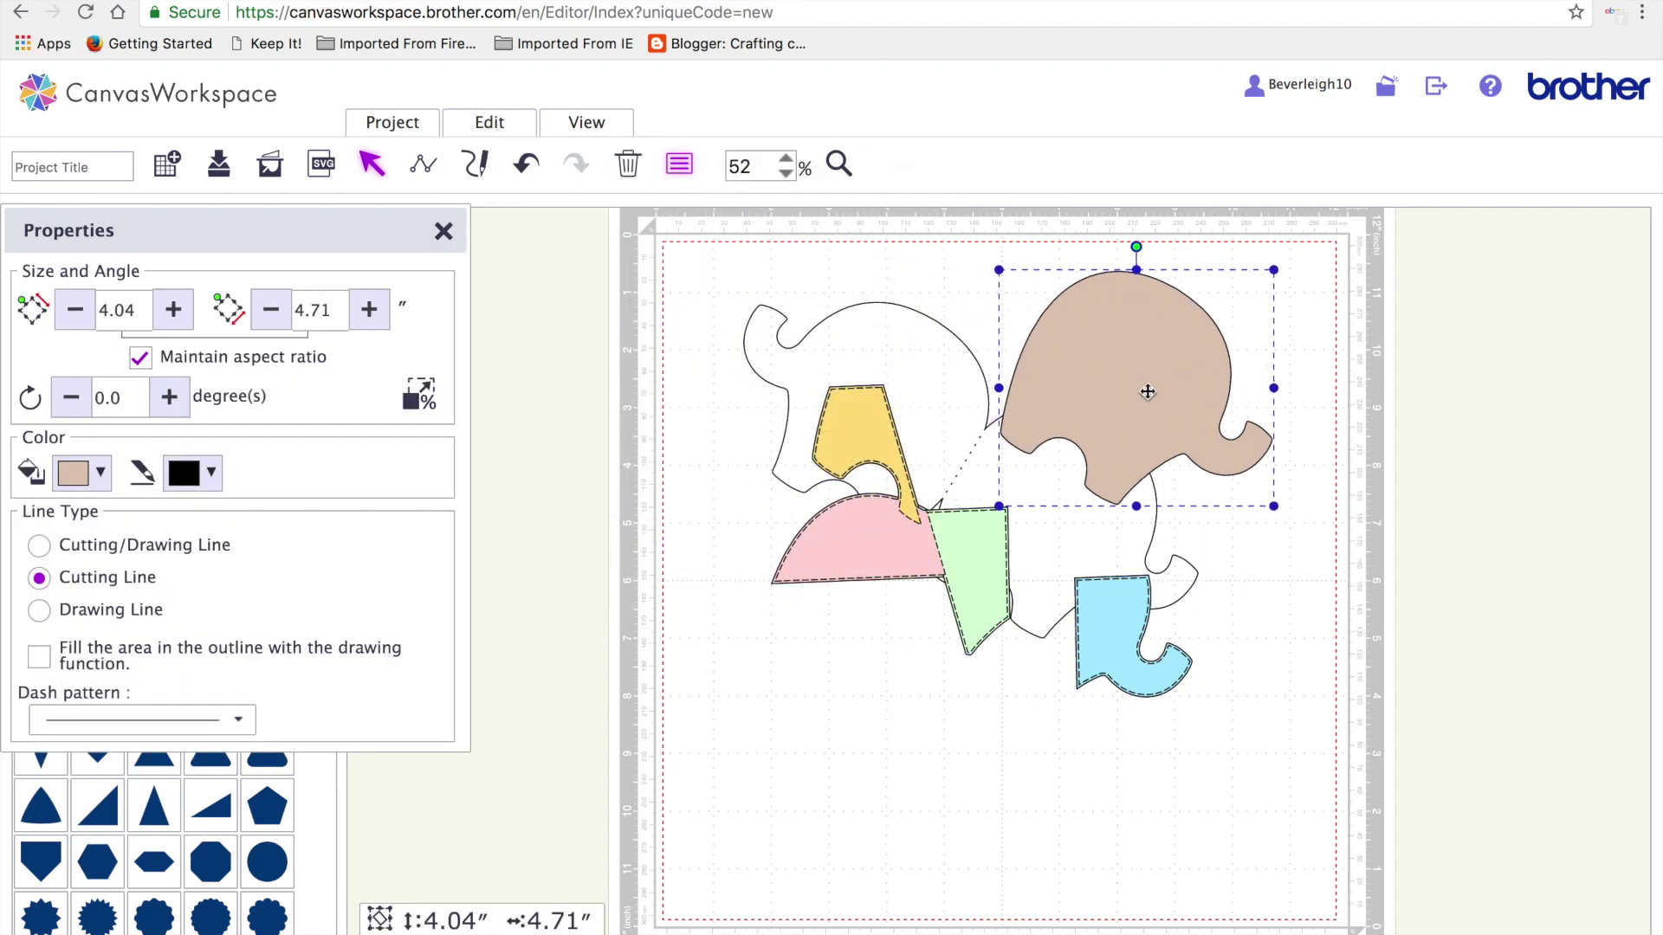
# Move the white card base to the lower part of the mat and rotate it to 331.4 degrees
pyautogui.click(873, 441)
pyautogui.moveTo(904, 354); pyautogui.dragTo(876, 643)
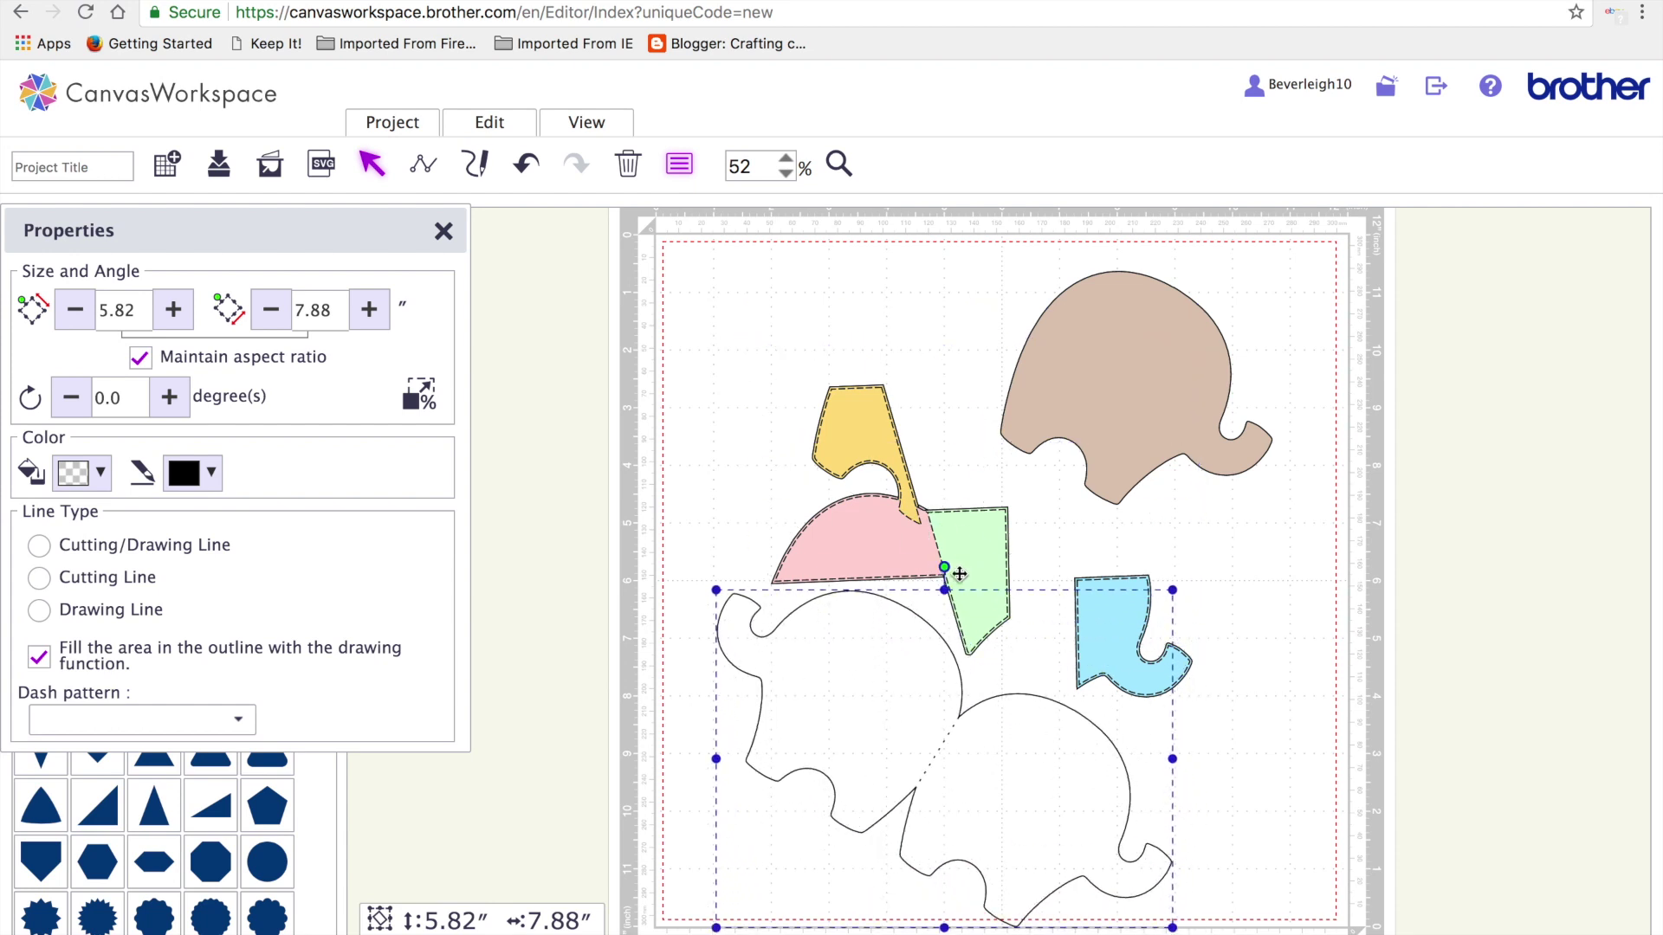
pyautogui.moveTo(940, 566); pyautogui.dragTo(851, 578)
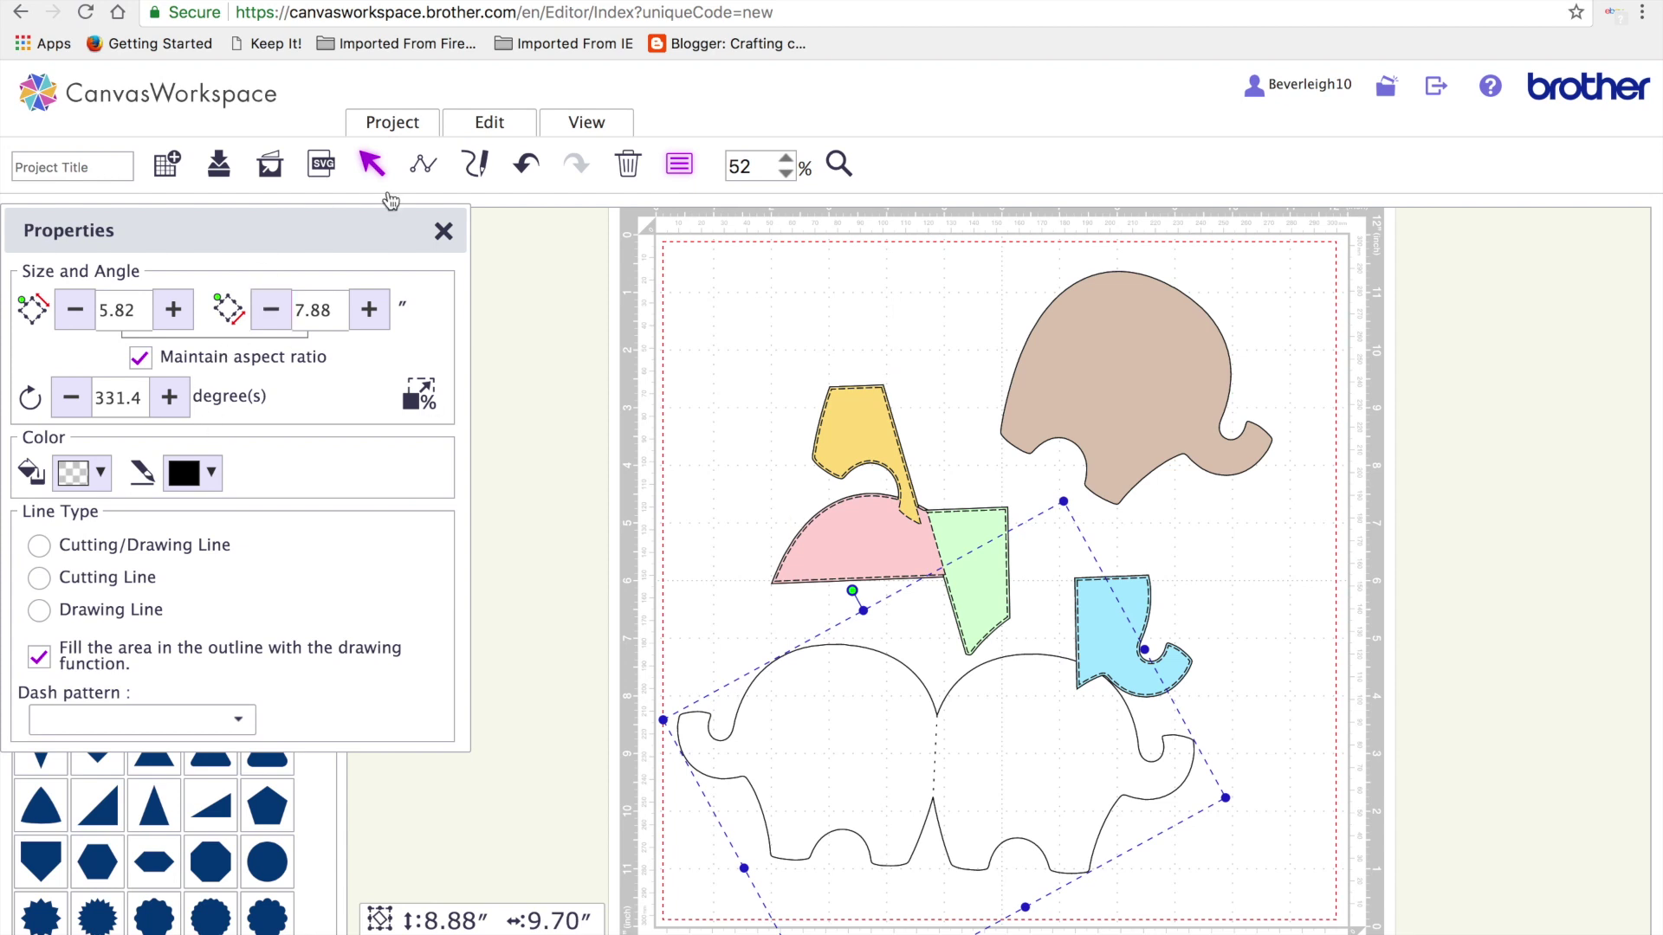
# Undo the recent edits back to the upright grouped layout, before the pieces were rotated and enlarged
pyautogui.click(529, 164)
pyautogui.click(528, 164)
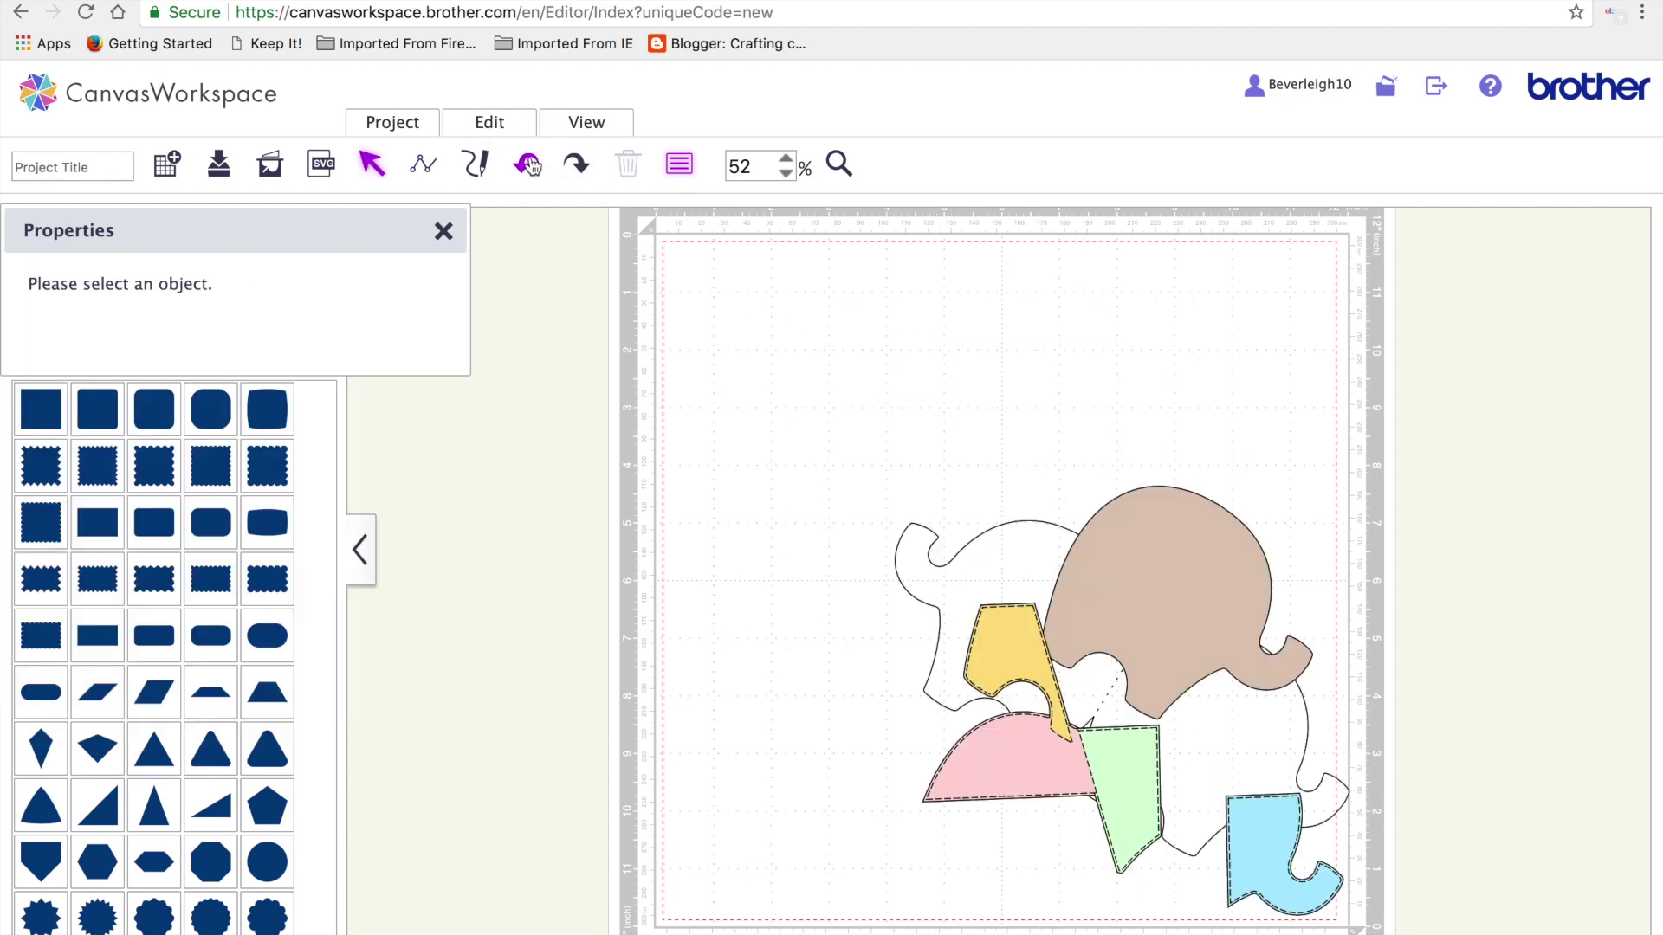
pyautogui.click(528, 164)
pyautogui.click(529, 164)
pyautogui.click(528, 163)
pyautogui.click(528, 163)
pyautogui.click(528, 163)
pyautogui.click(528, 164)
pyautogui.click(528, 163)
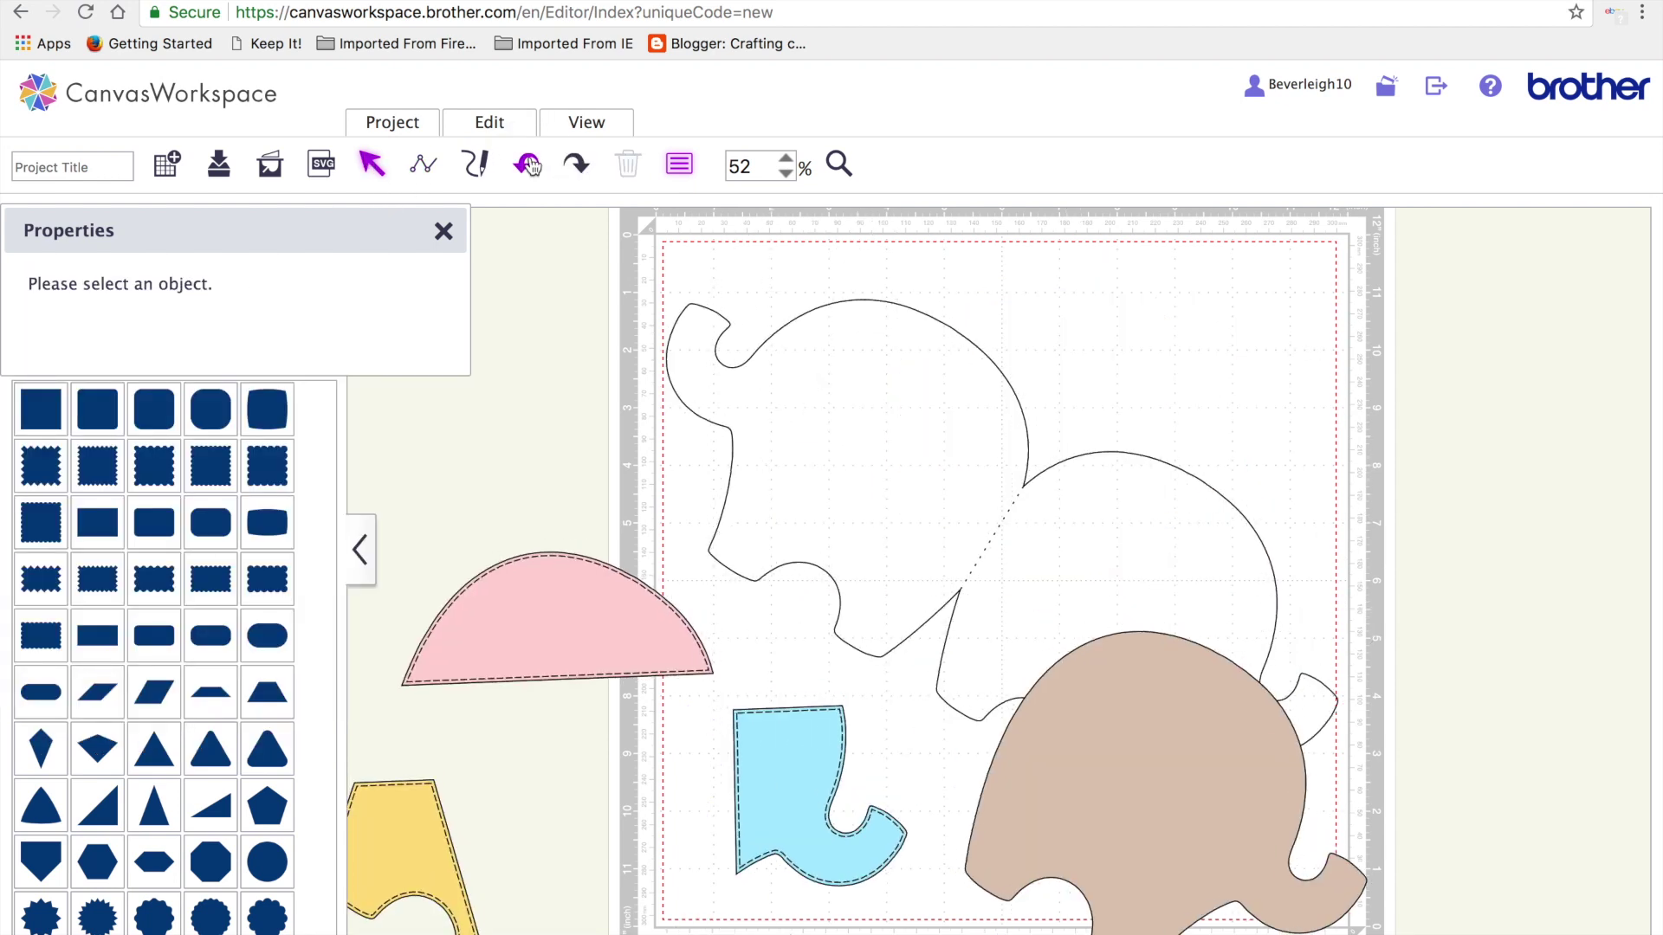
pyautogui.click(528, 164)
pyautogui.click(528, 163)
pyautogui.click(529, 163)
pyautogui.click(528, 164)
pyautogui.click(529, 164)
pyautogui.click(528, 163)
pyautogui.click(528, 164)
pyautogui.click(529, 164)
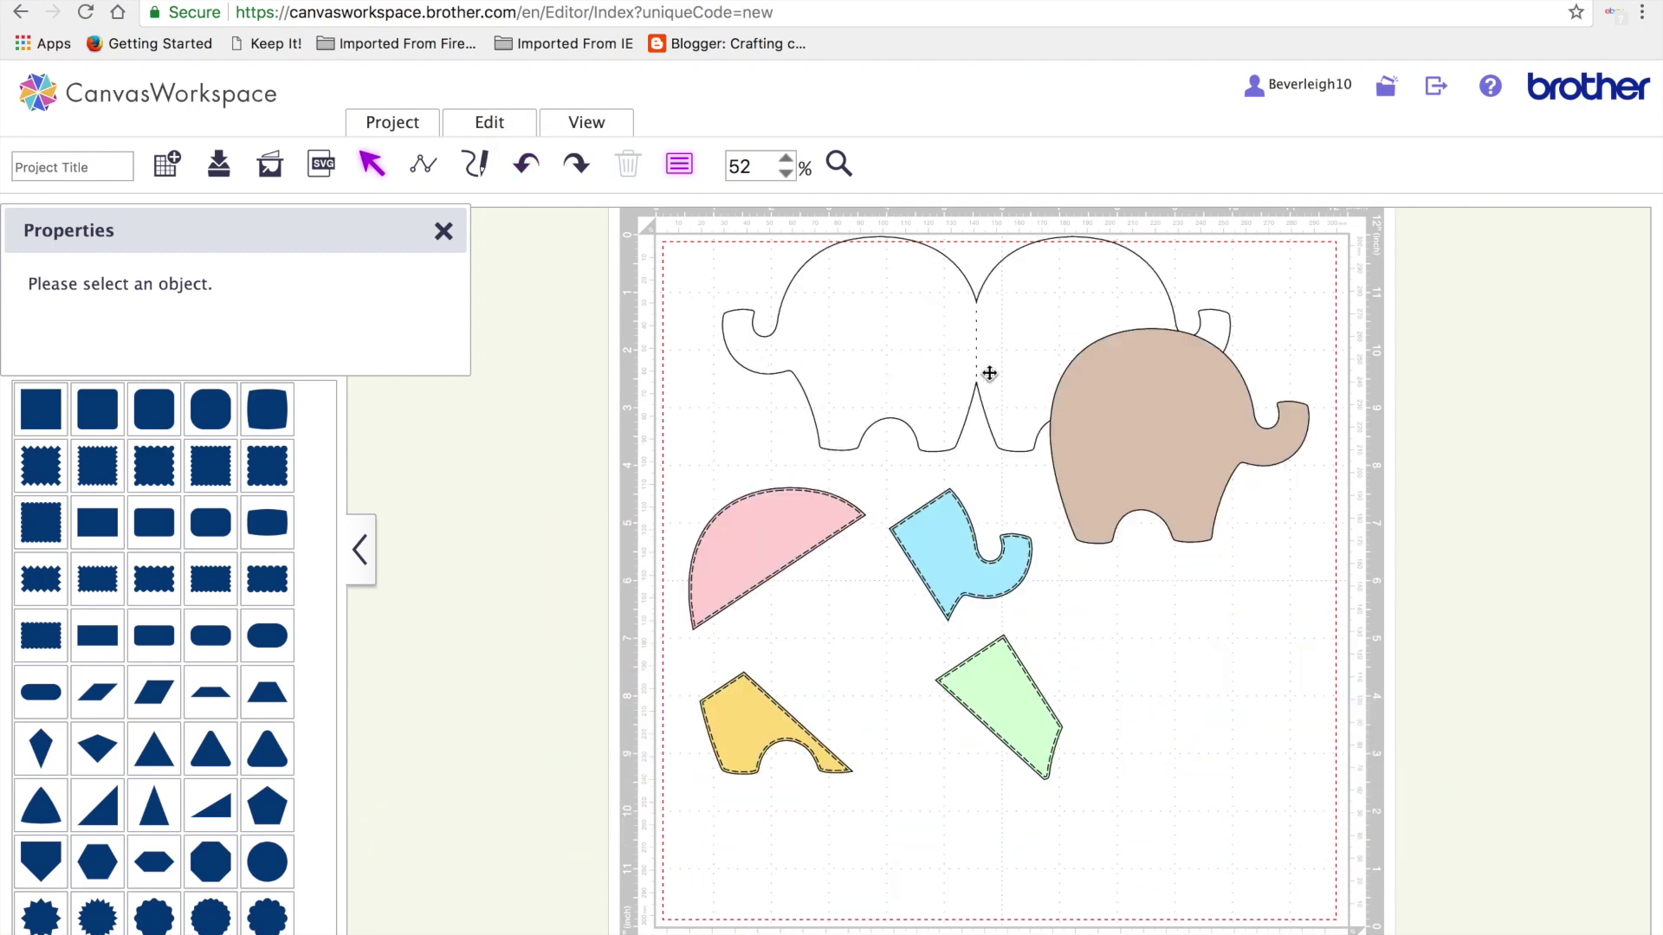
# Move the group down inside the mat border, ungroup it and place the tan elephant over the card base's right half
pyautogui.moveTo(933, 293); pyautogui.dragTo(928, 337)
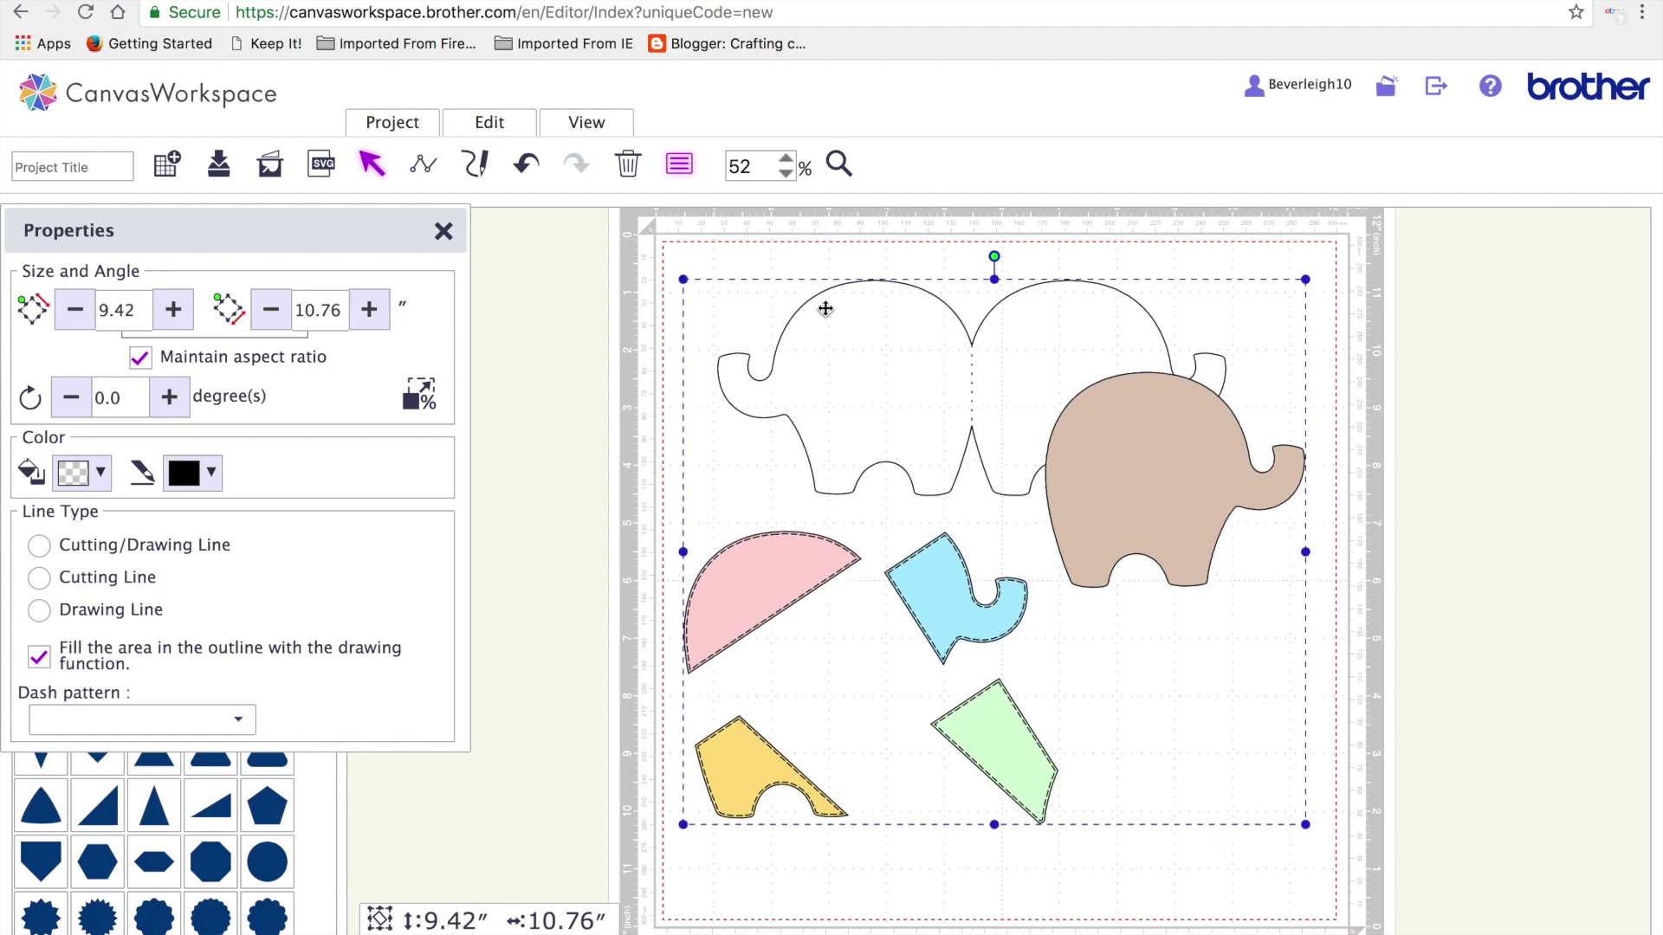
pyautogui.click(482, 128)
pyautogui.click(579, 291)
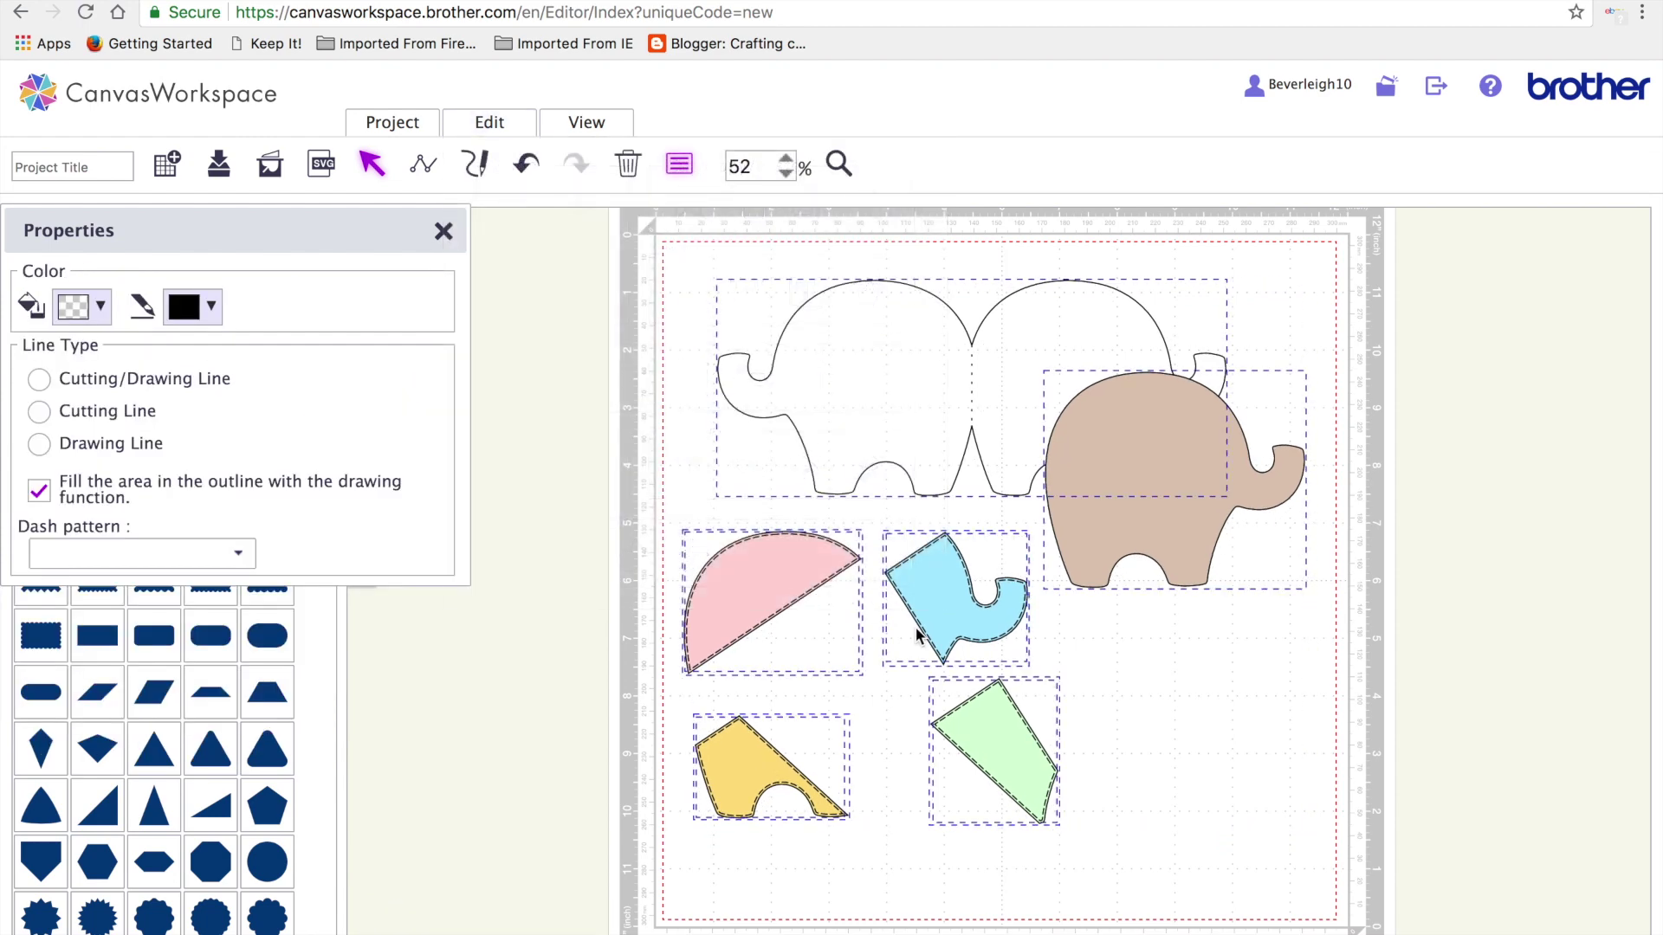
pyautogui.click(1271, 782)
pyautogui.moveTo(1172, 455); pyautogui.dragTo(1093, 365)
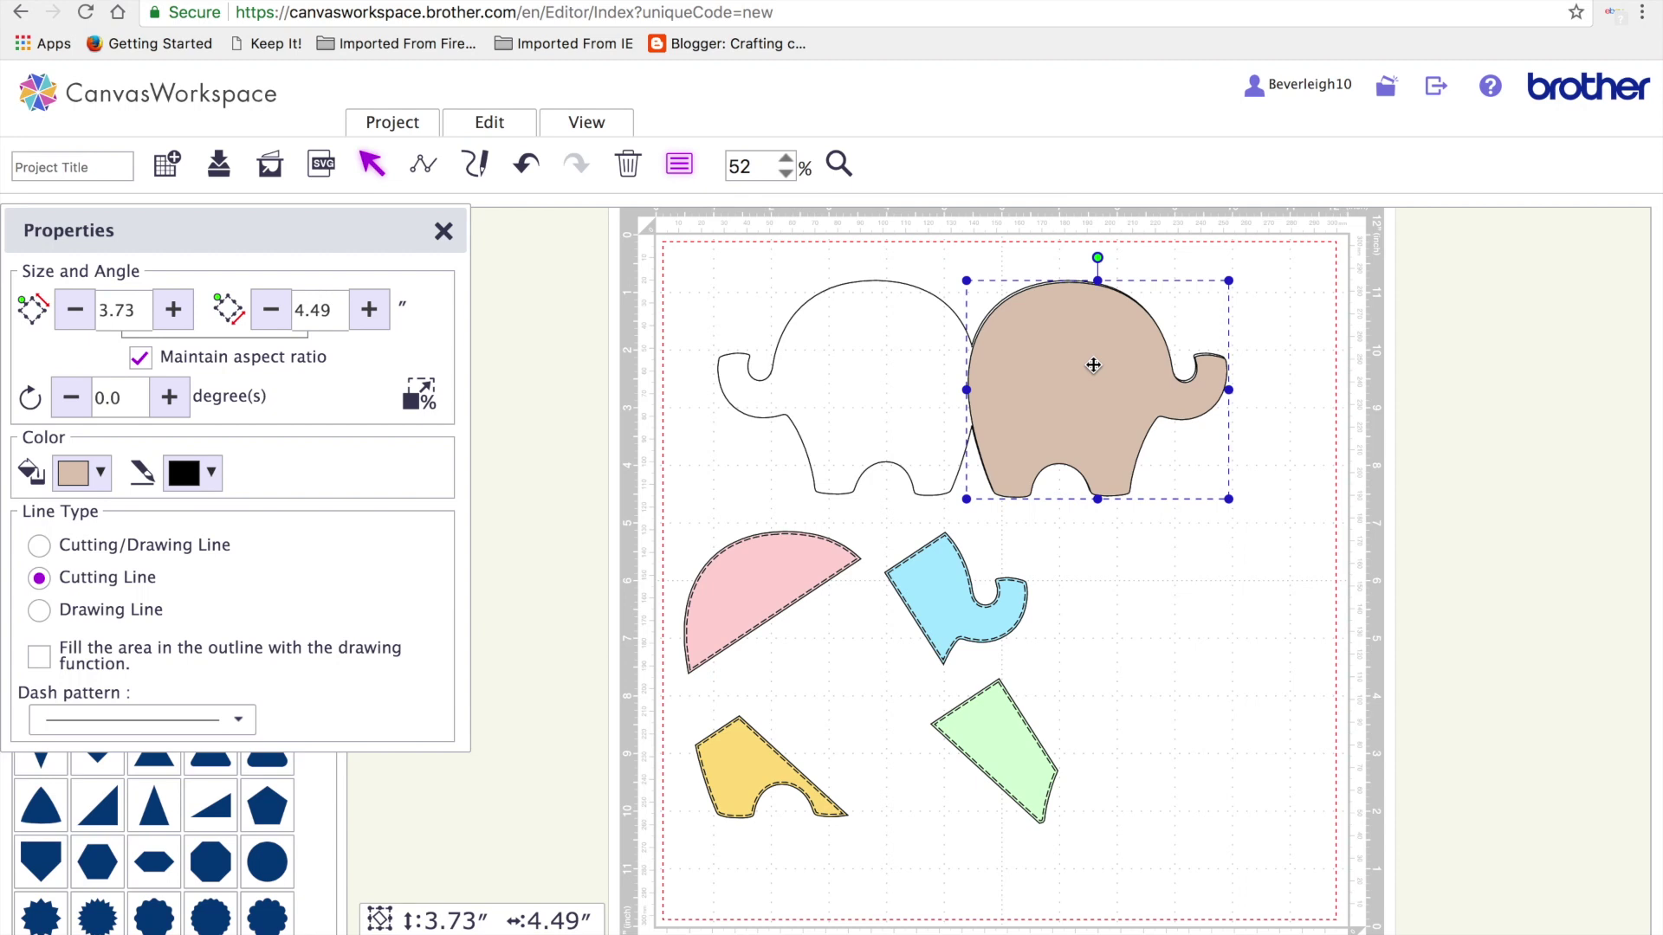
# Add a black-filled circle 0.33 inch across as the elephant's eye on the blue head piece
pyautogui.click(444, 231)
pyautogui.scroll(-2, 212, 693)
pyautogui.moveTo(267, 738); pyautogui.dragTo(1264, 693)
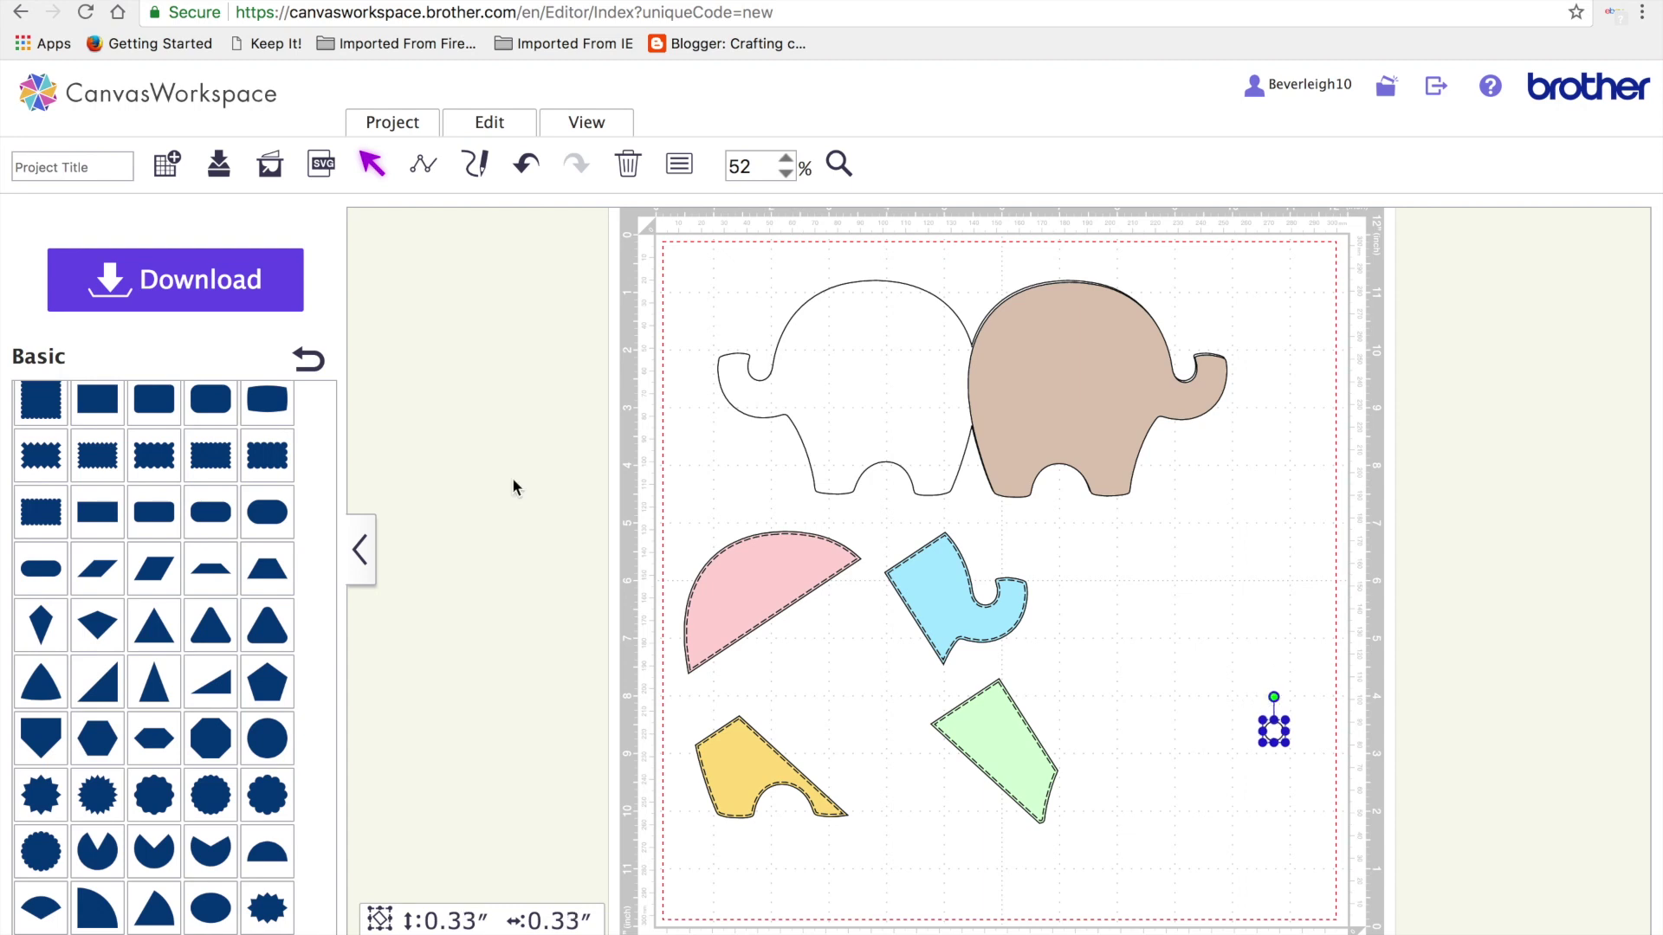
pyautogui.click(683, 170)
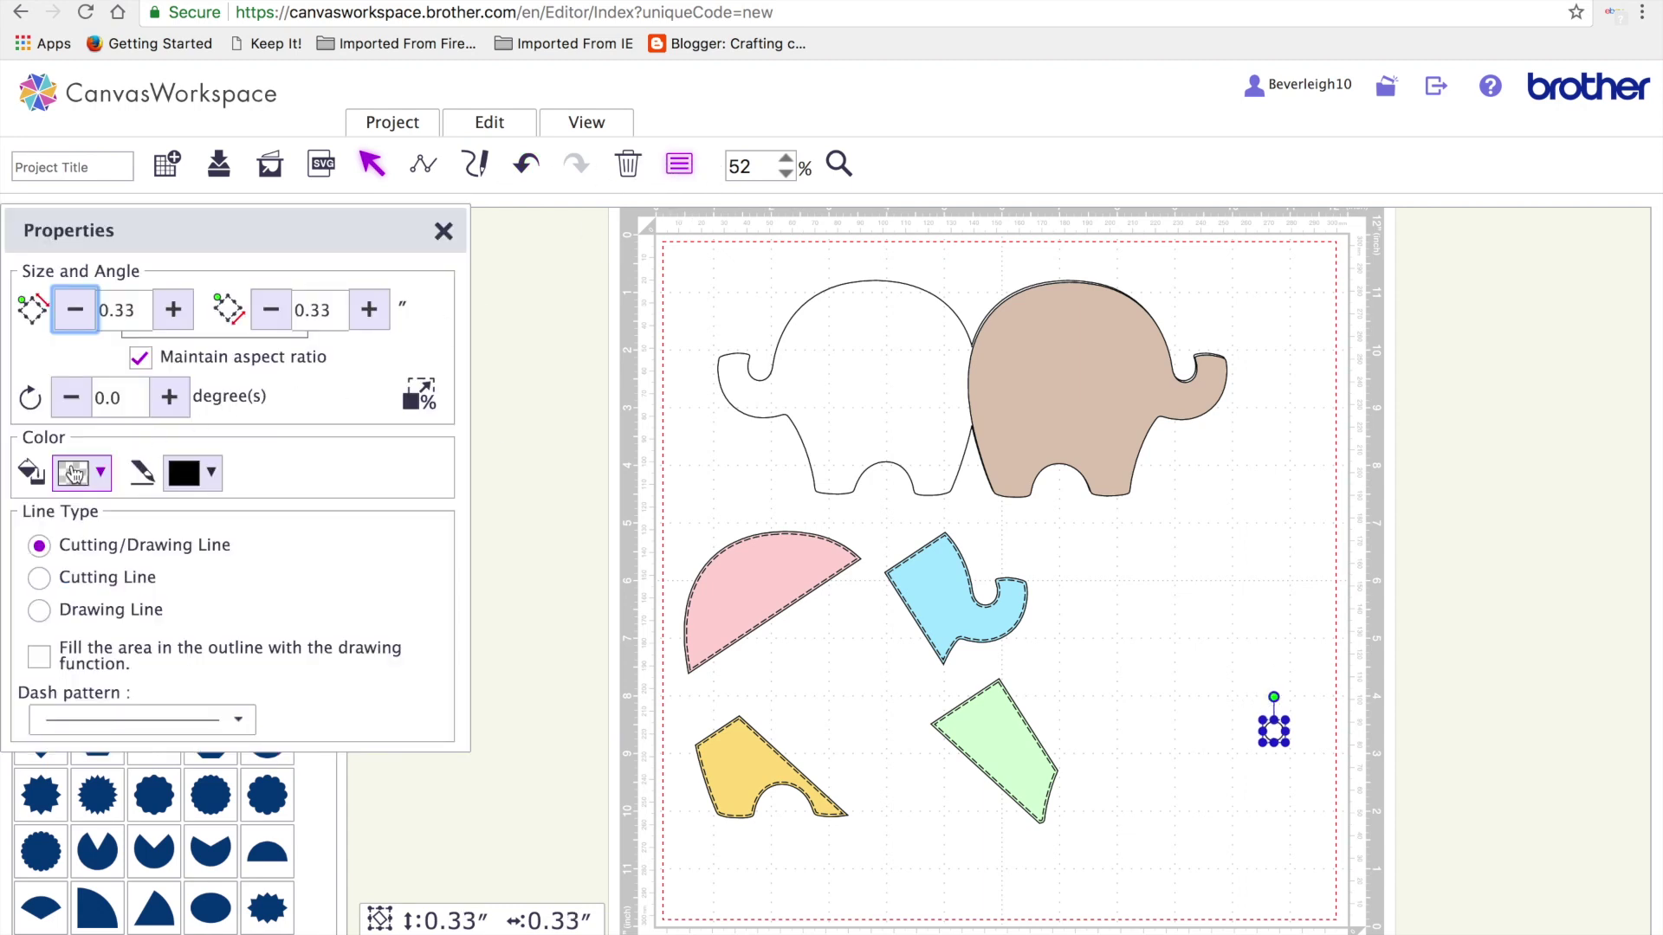
pyautogui.click(100, 475)
pyautogui.click(146, 522)
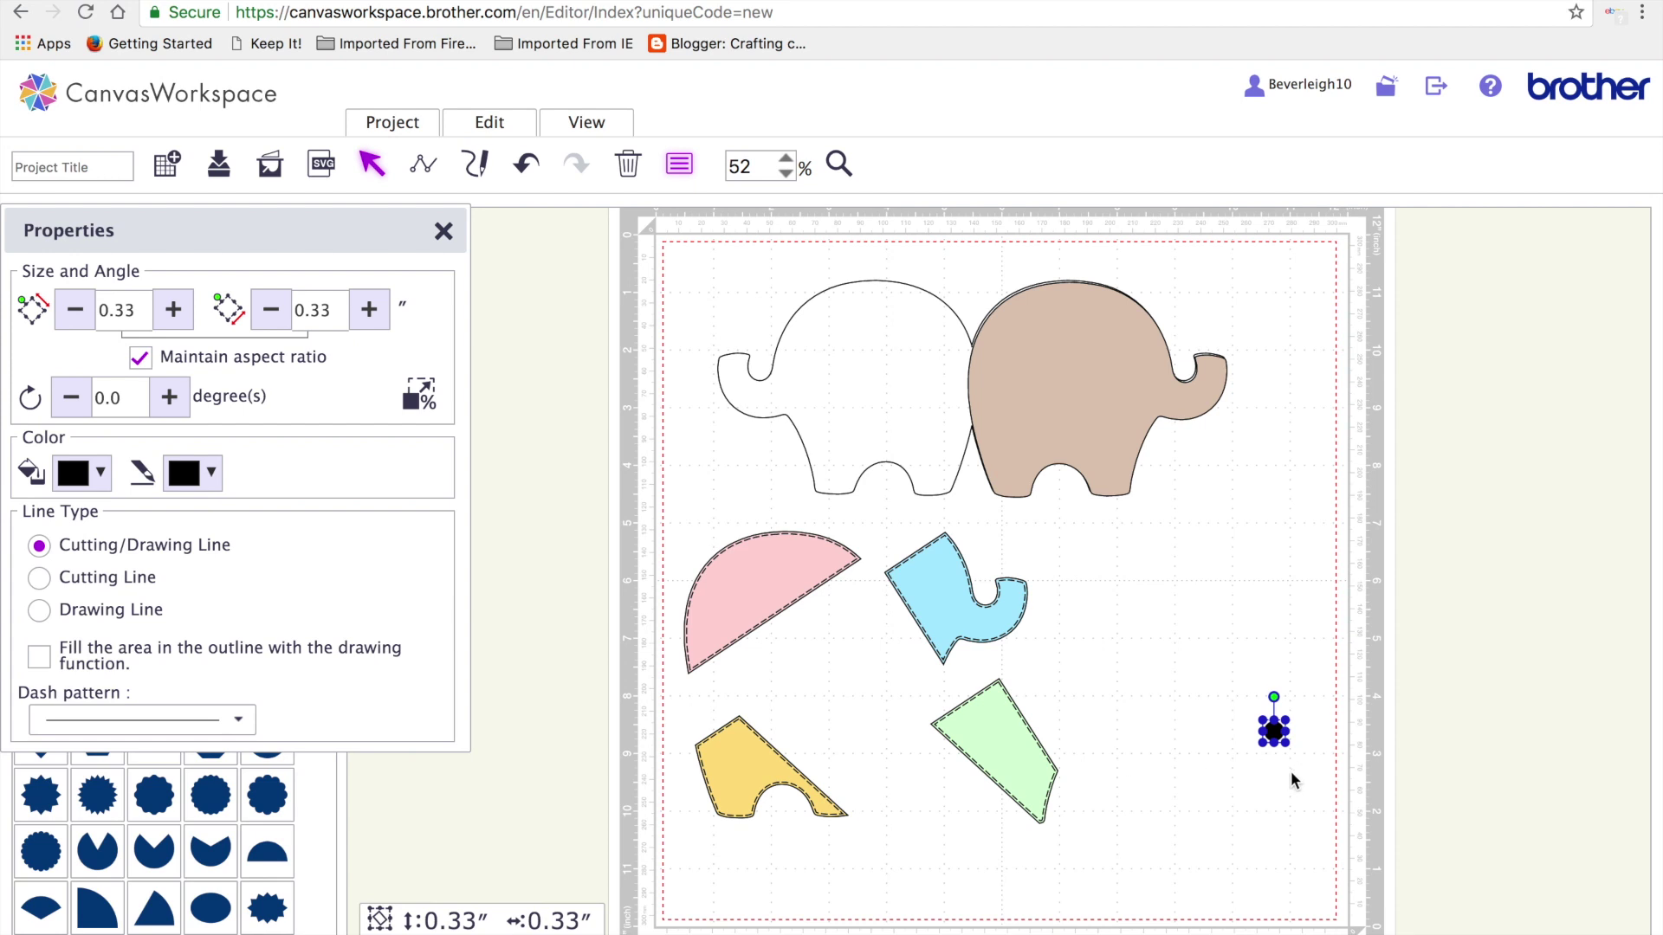
pyautogui.moveTo(1272, 732); pyautogui.dragTo(931, 574)
pyautogui.click(1151, 693)
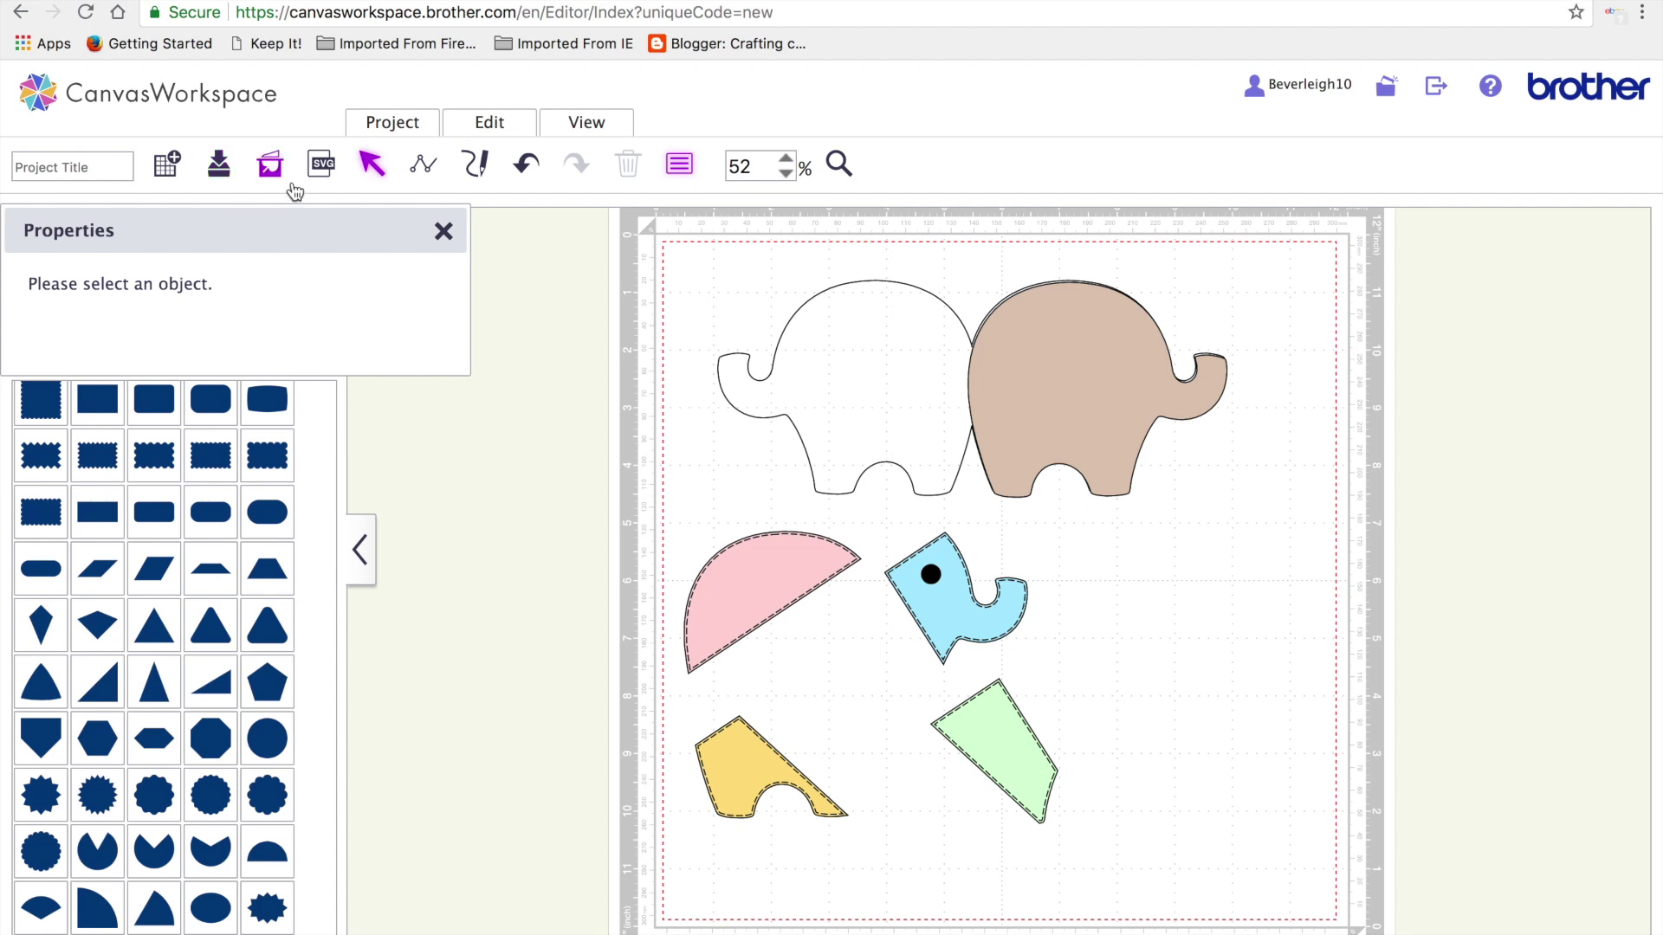
# Import congratulations.fcm from the FCM files folder onto the mat
pyautogui.click(322, 170)
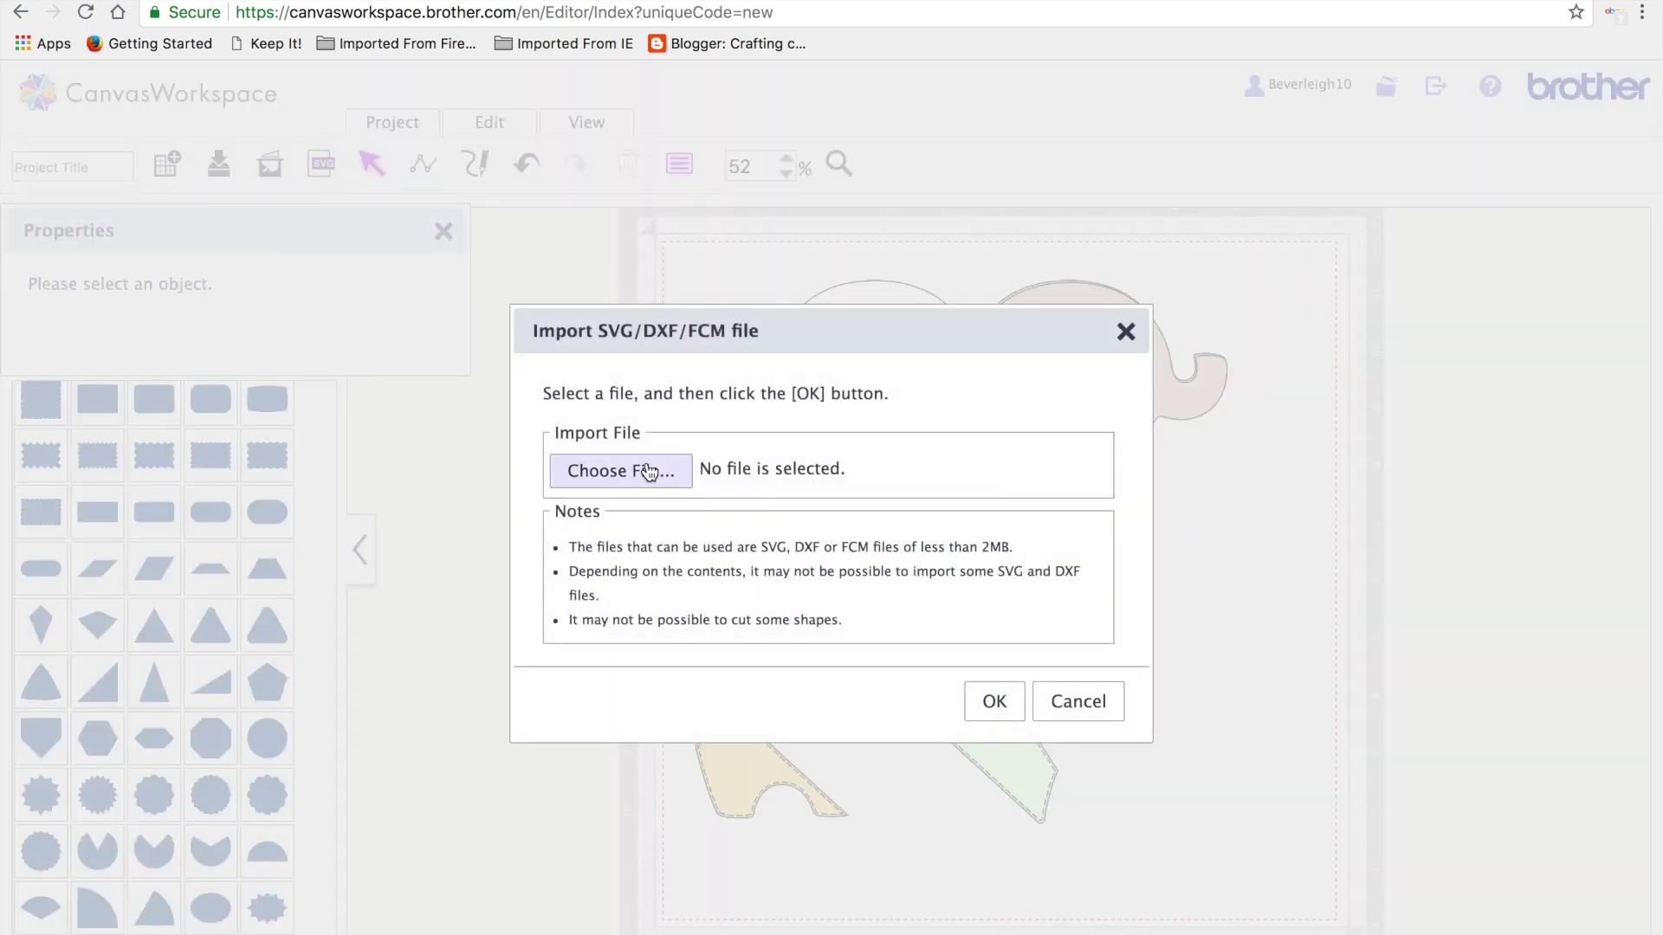
pyautogui.click(649, 472)
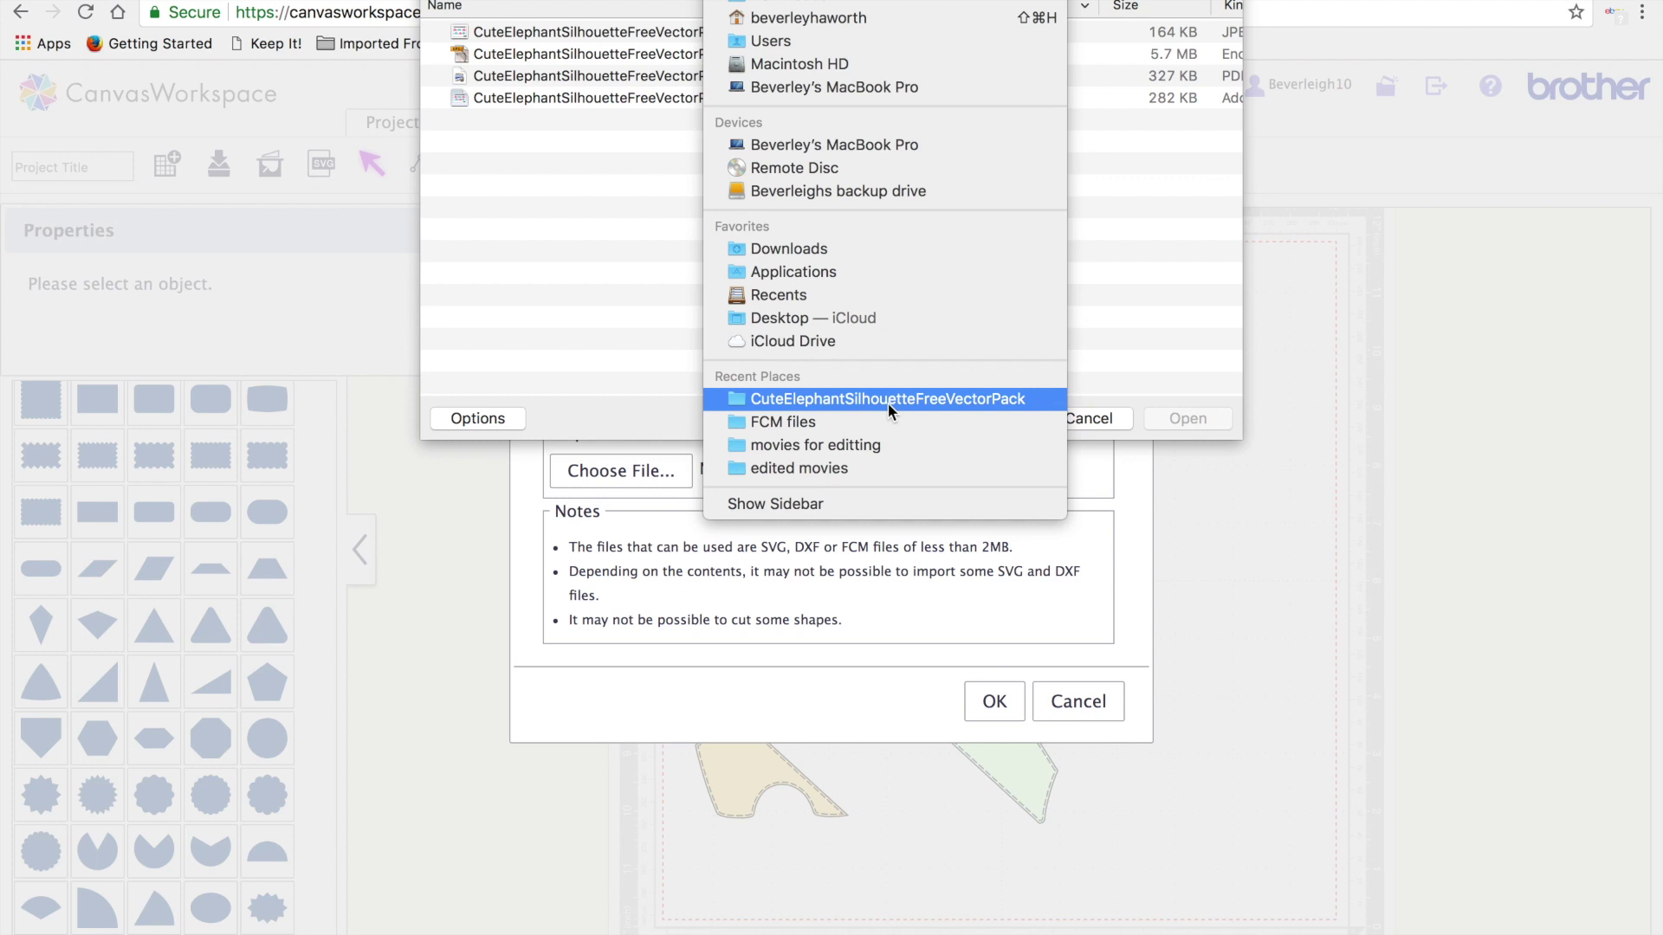
pyautogui.click(831, 422)
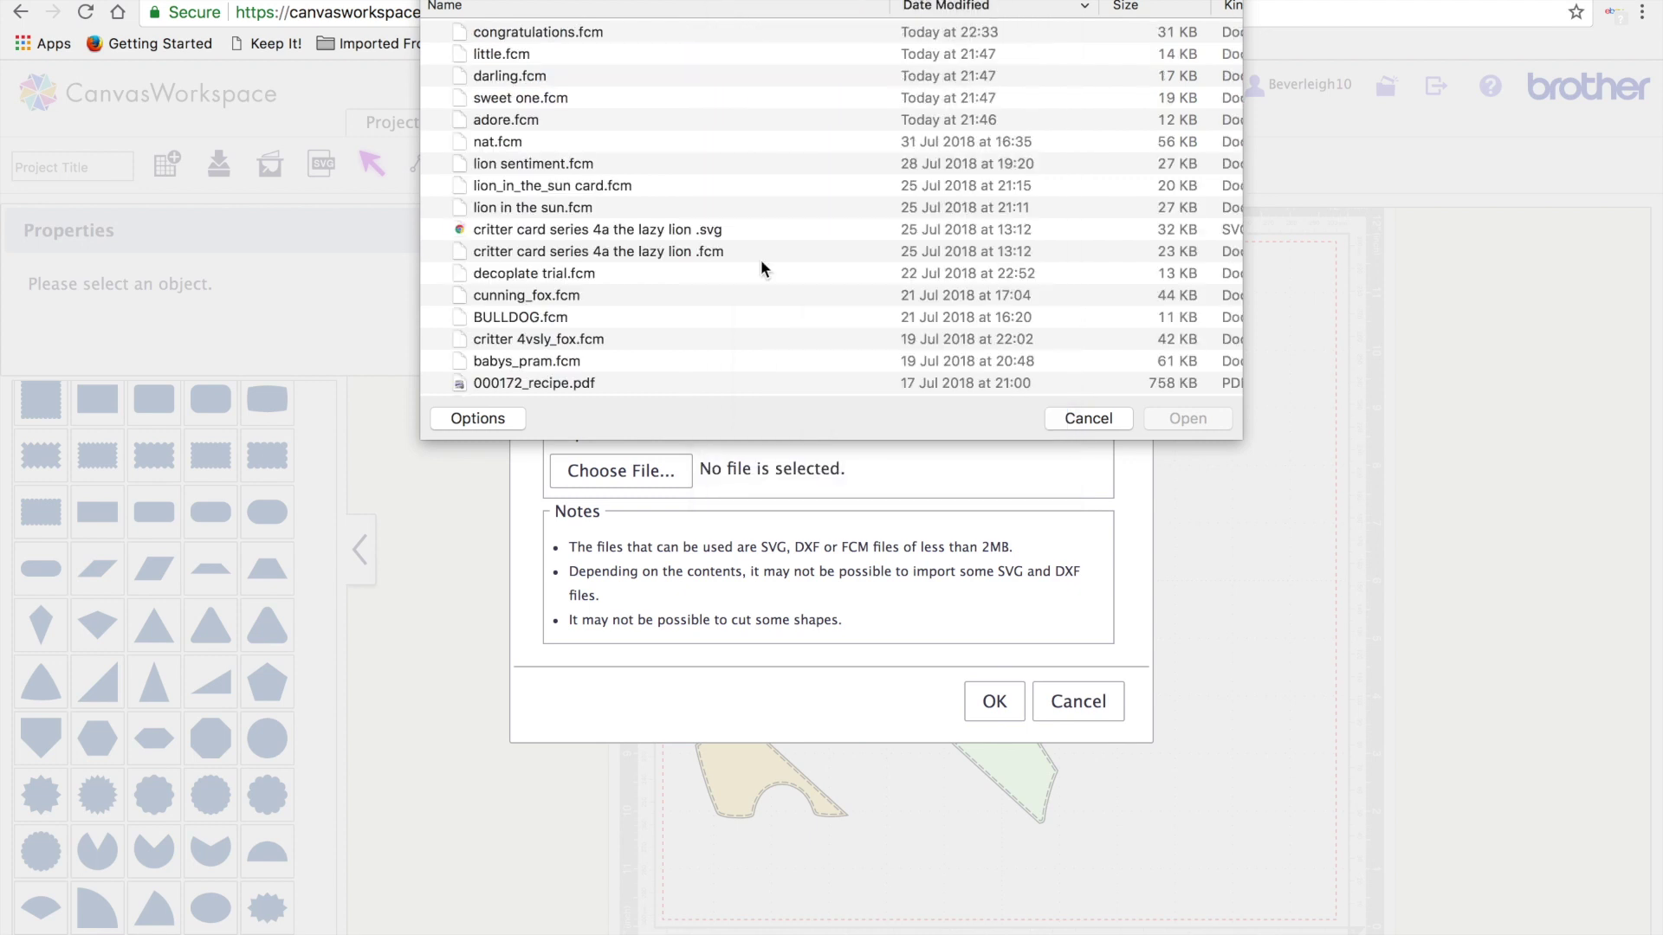
pyautogui.click(574, 32)
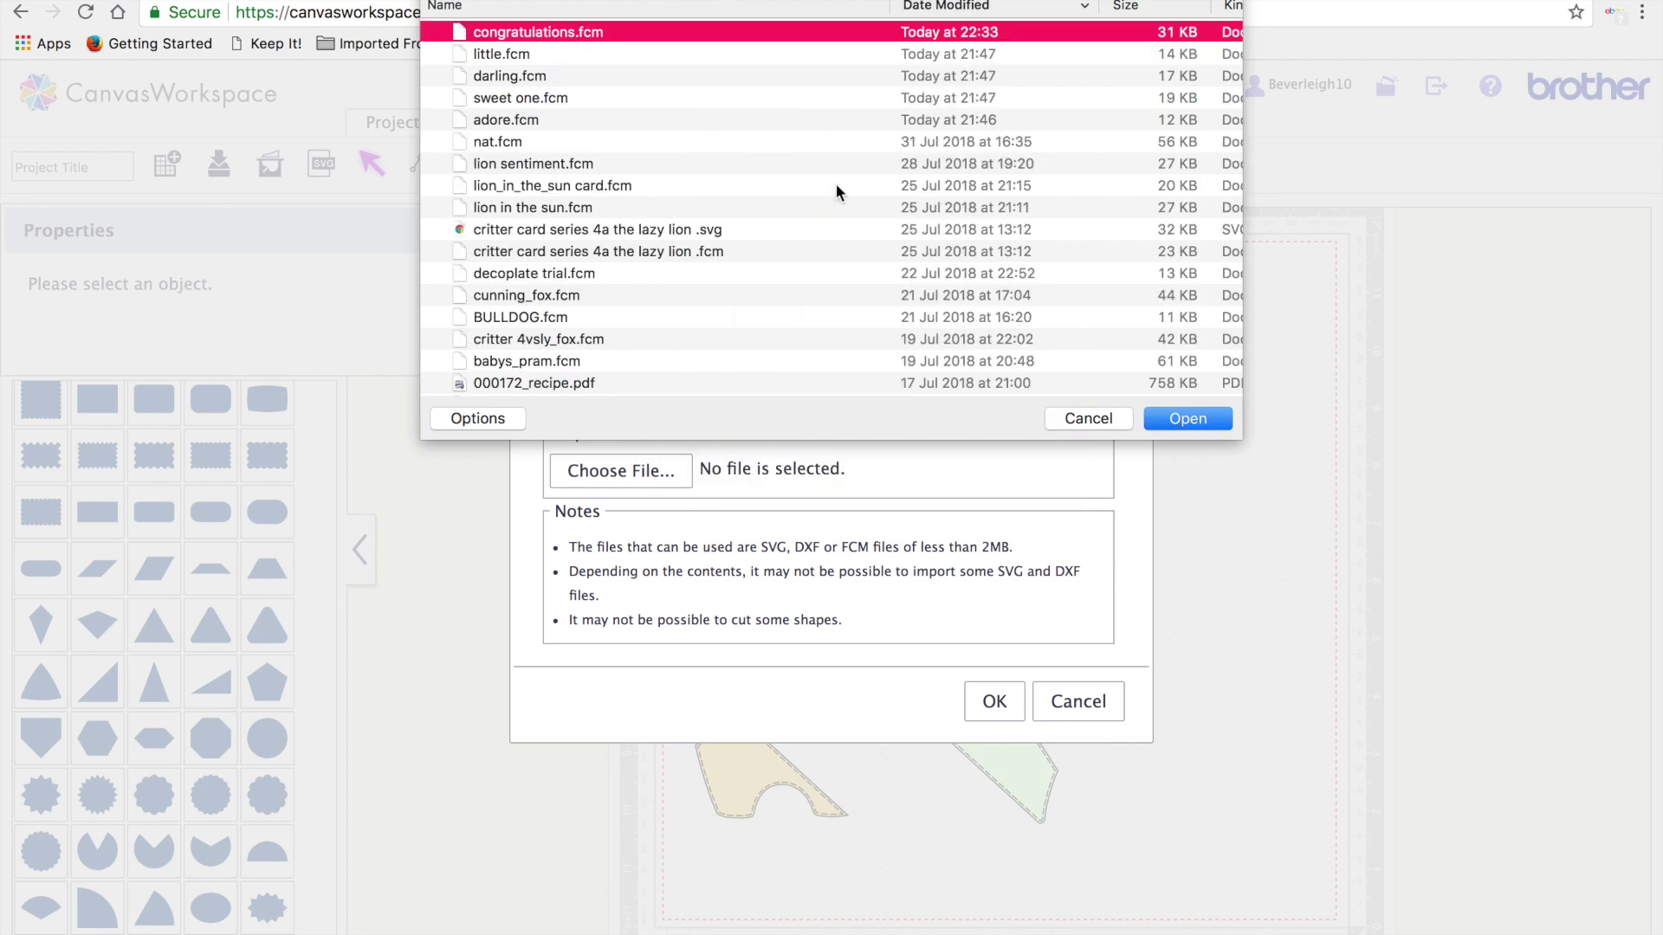
pyautogui.click(1202, 414)
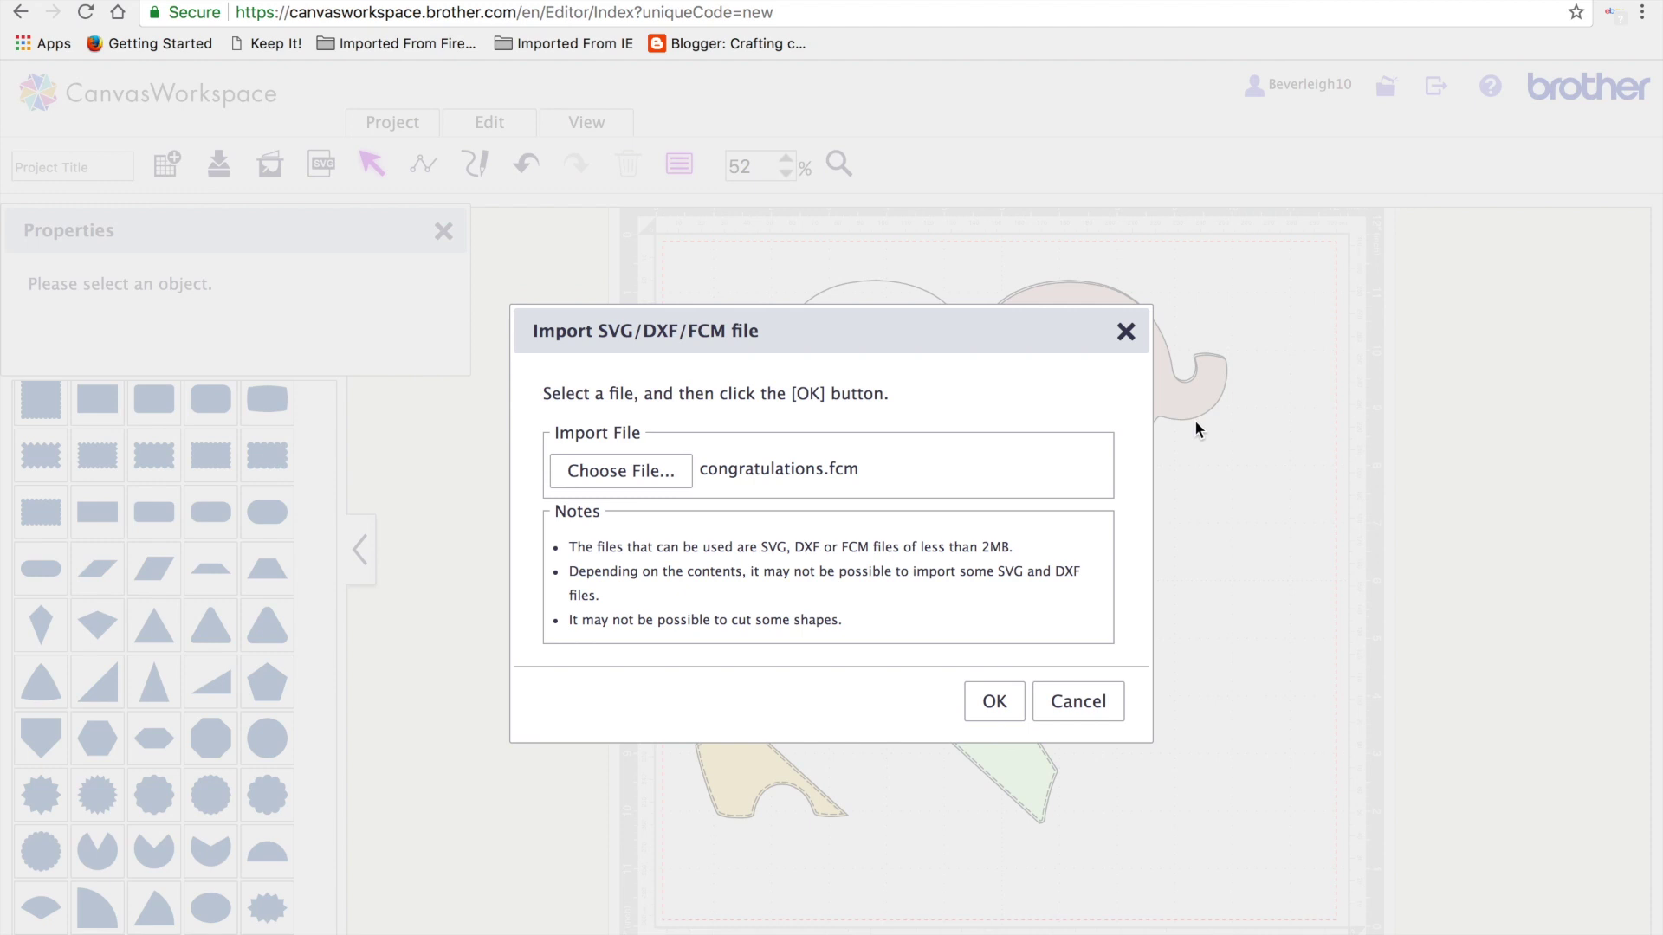
pyautogui.click(995, 699)
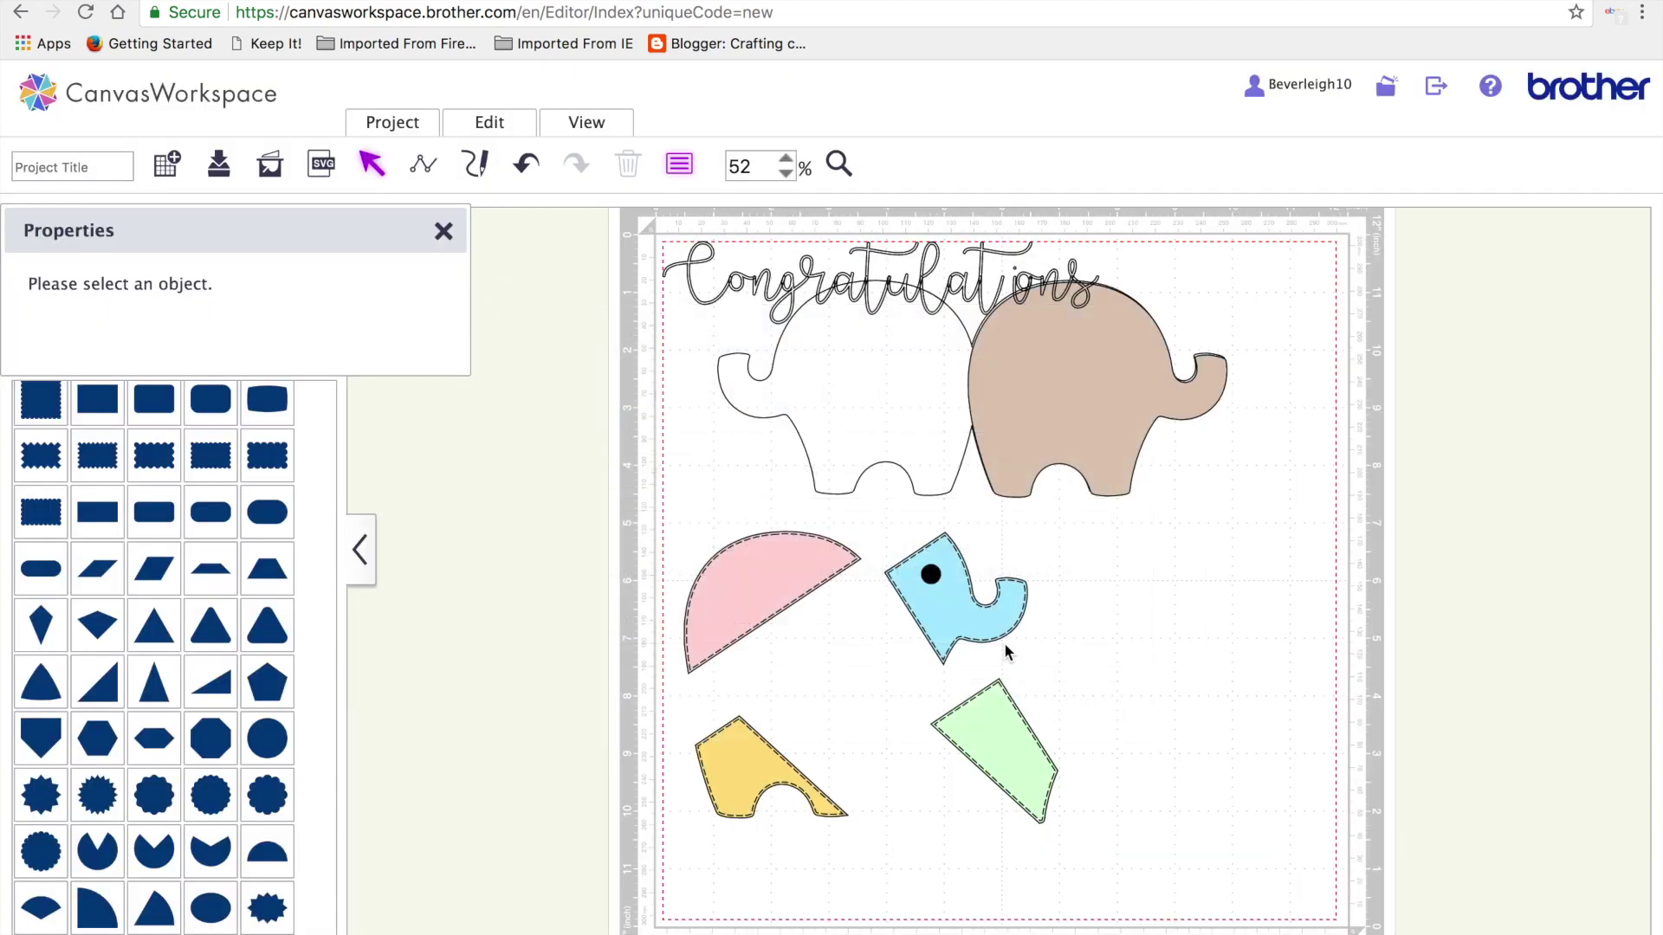
# Move the card base and the tan elephant down the mat, clear of the Congratulations lettering
pyautogui.click(883, 461)
pyautogui.moveTo(883, 461); pyautogui.dragTo(917, 636)
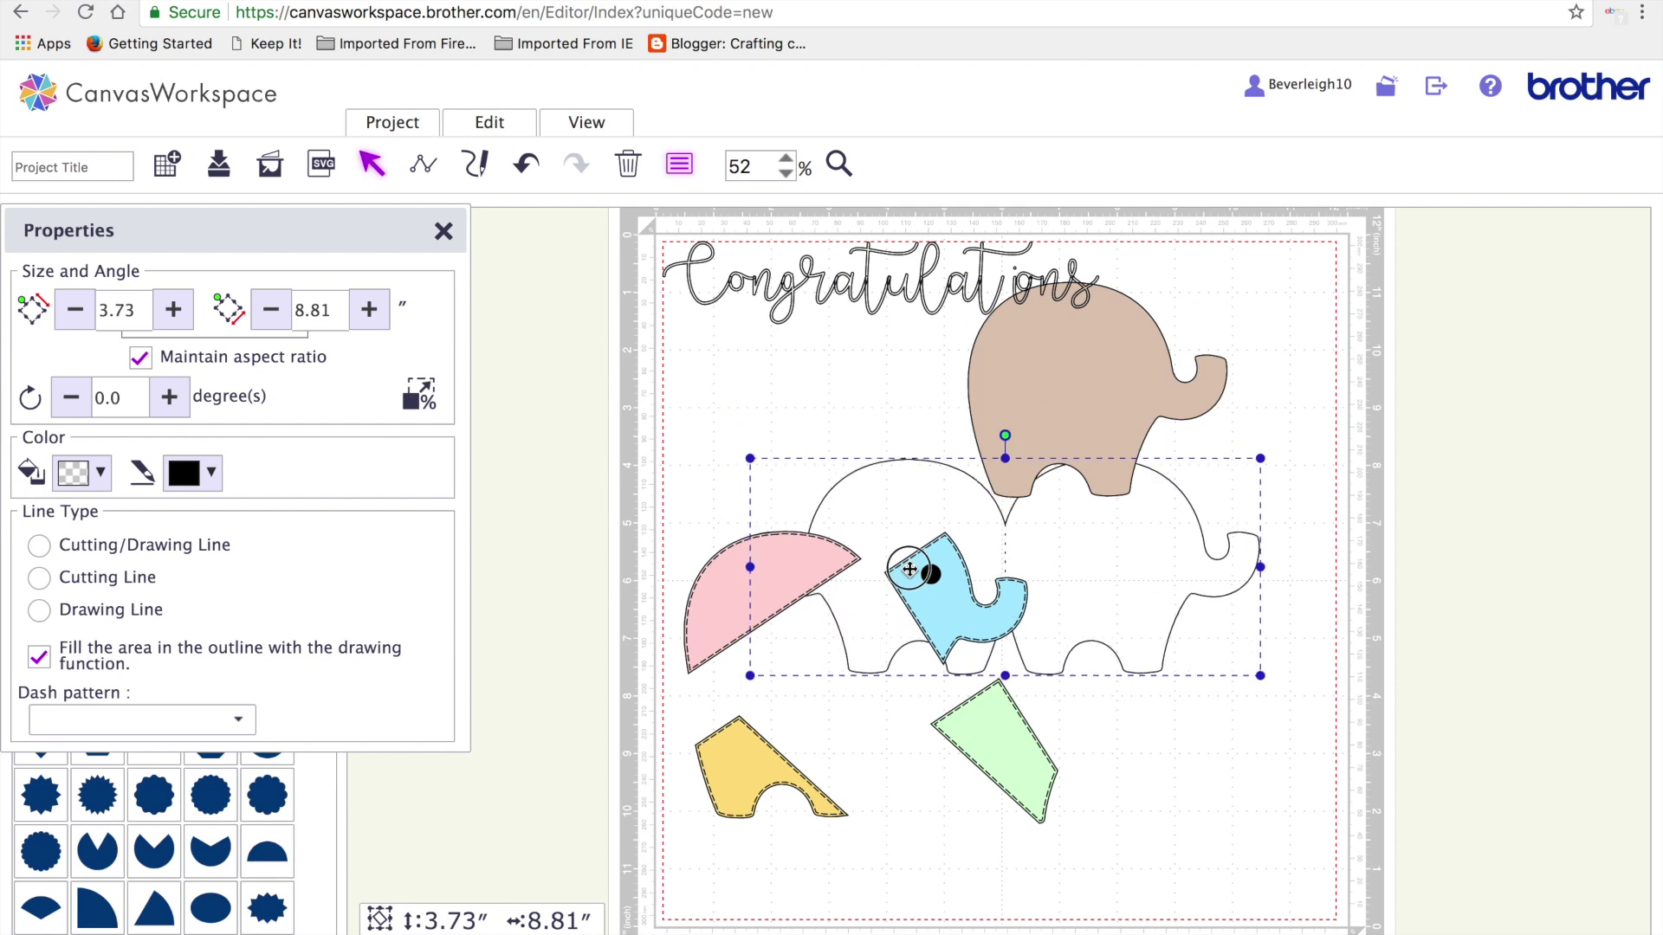
pyautogui.moveTo(1035, 341); pyautogui.dragTo(1060, 634)
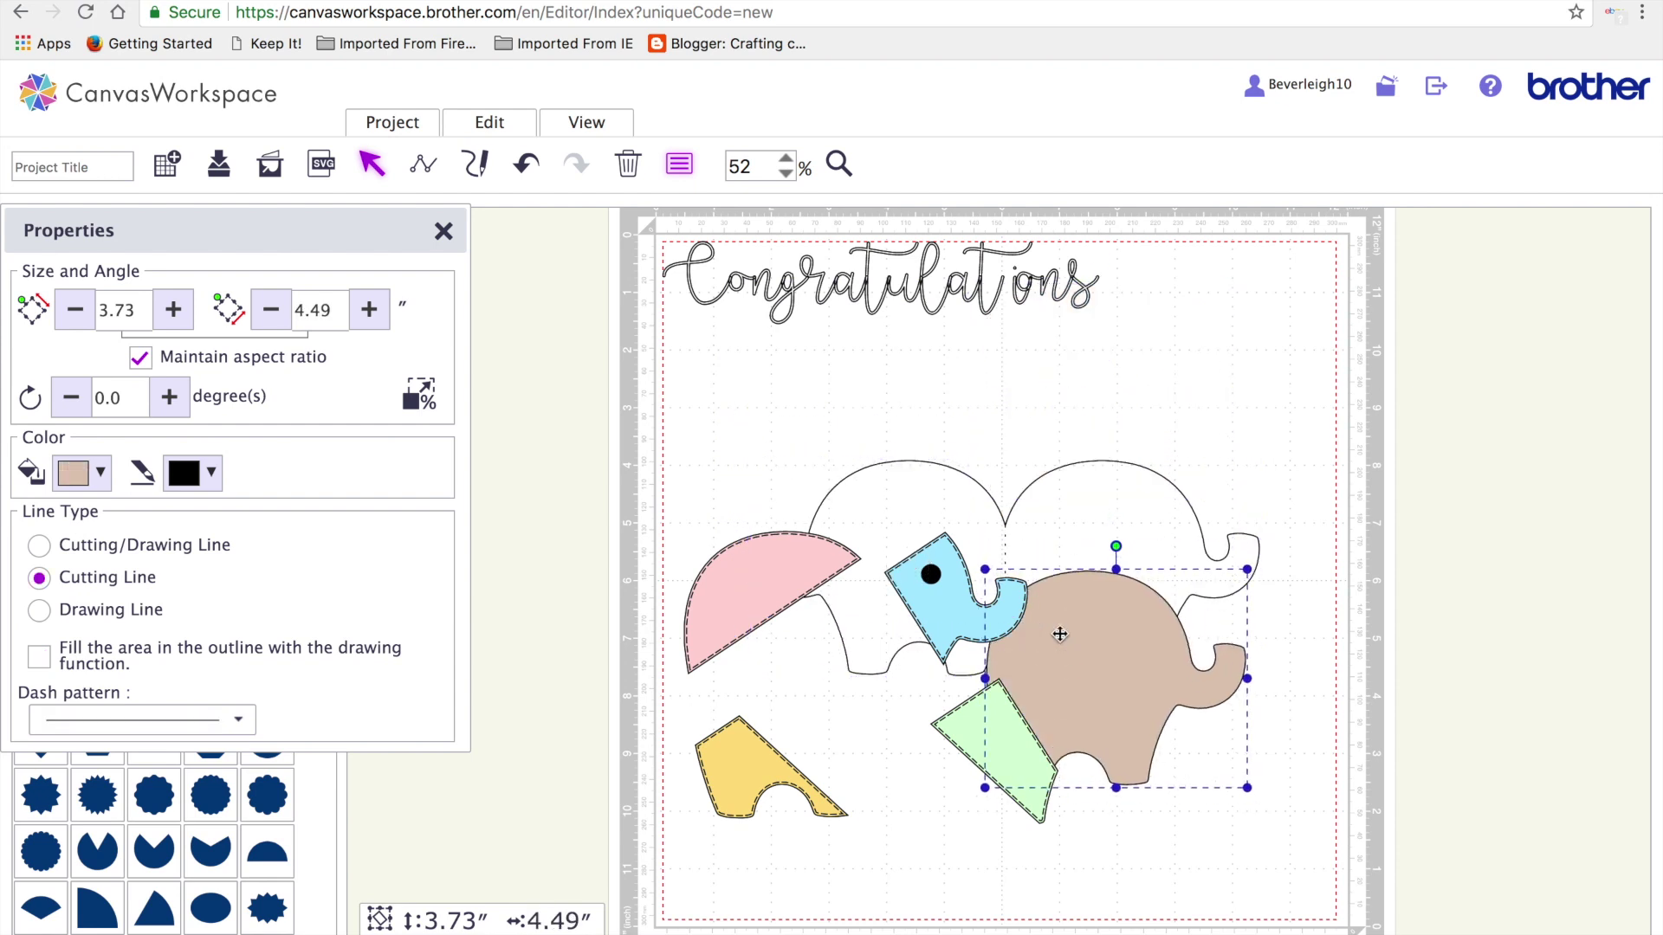
# Select all letters of Congratulations and move them together down and to the right, away from the mat's upper-left corner
pyautogui.moveTo(671, 237); pyautogui.dragTo(1130, 337)
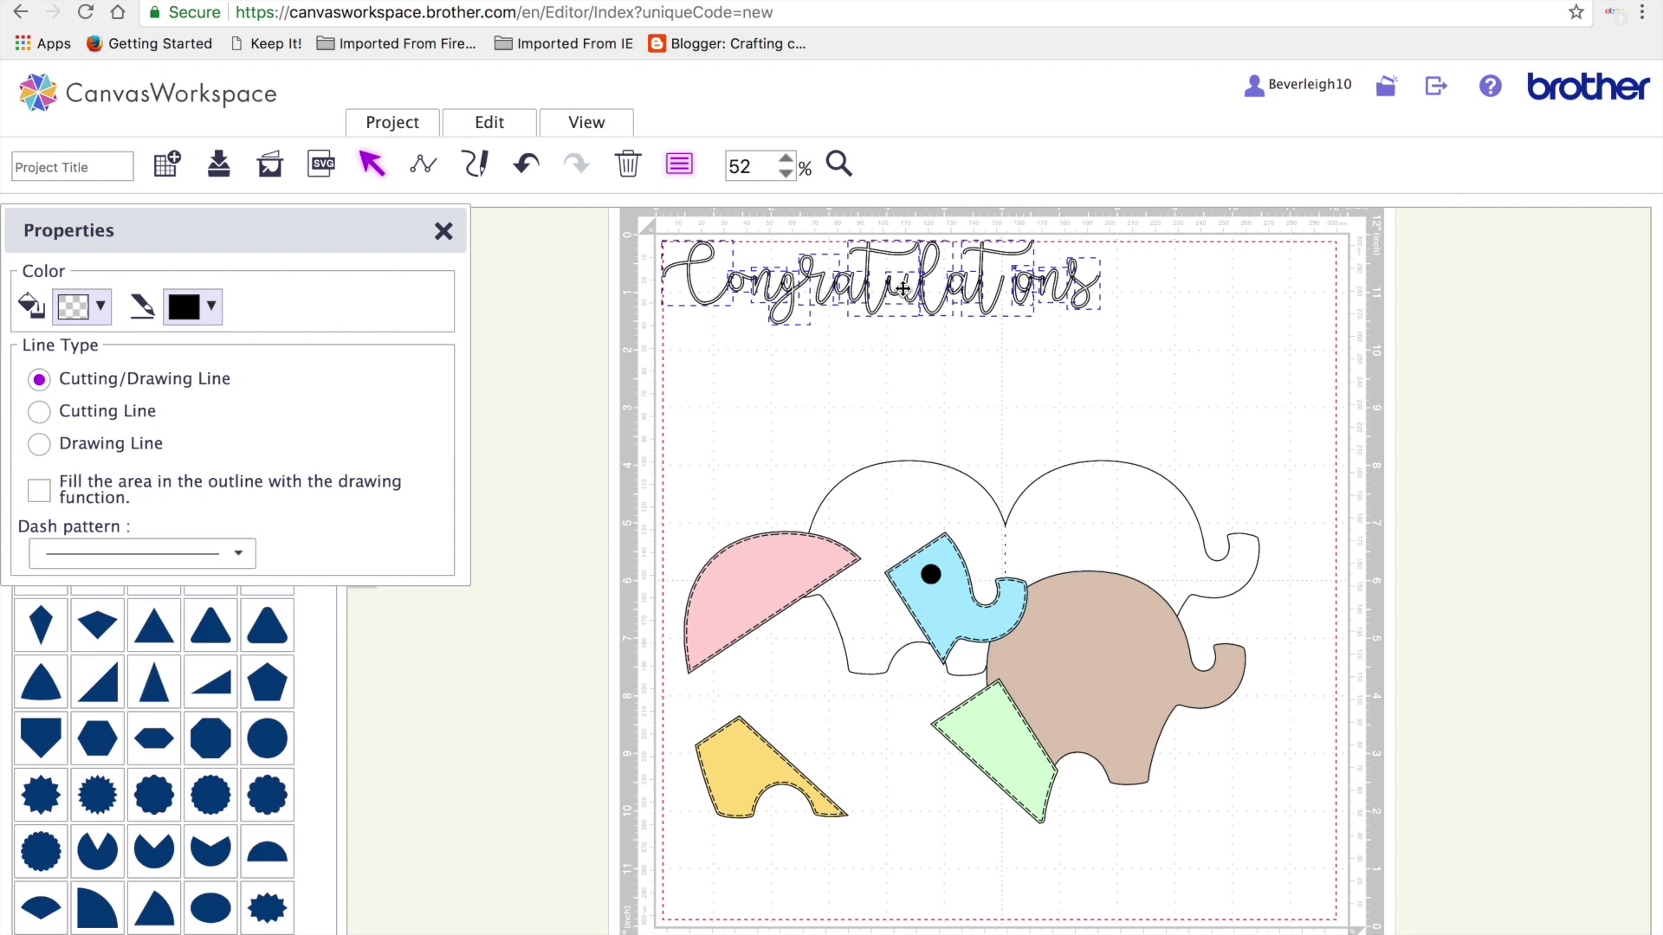
pyautogui.moveTo(1165, 359); pyautogui.dragTo(602, 215)
pyautogui.moveTo(737, 280); pyautogui.dragTo(835, 340)
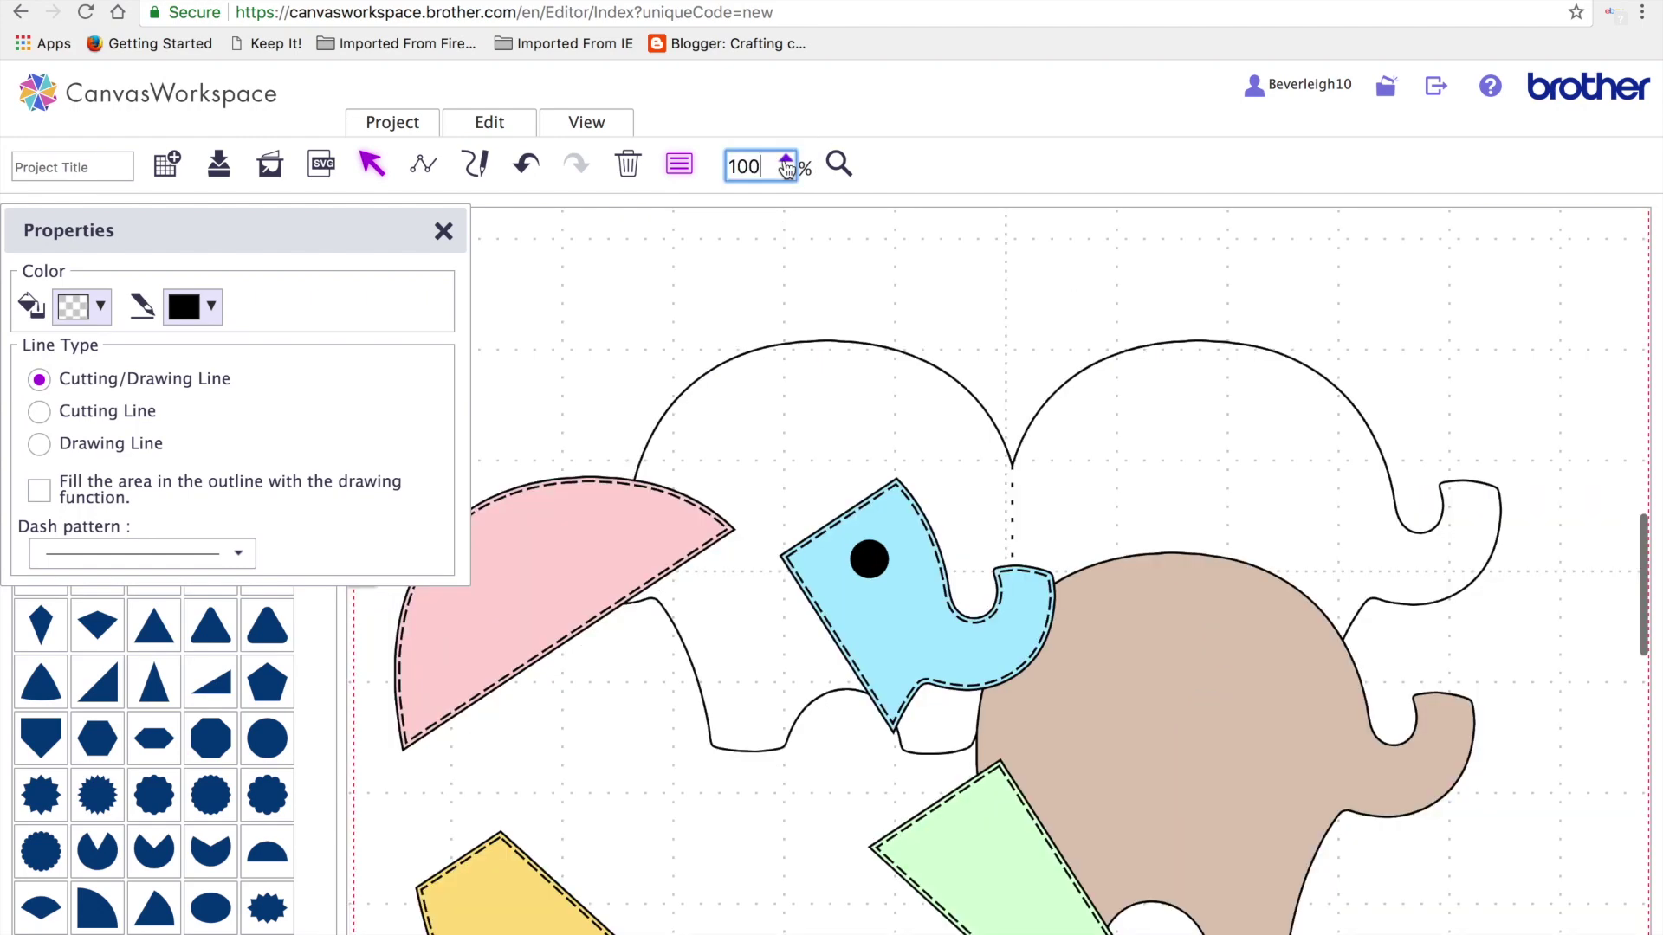
# Apply the last Process Overlap operation to the letter C of Congratulations
pyautogui.click(786, 159)
pyautogui.scroll(5, 842, 340)
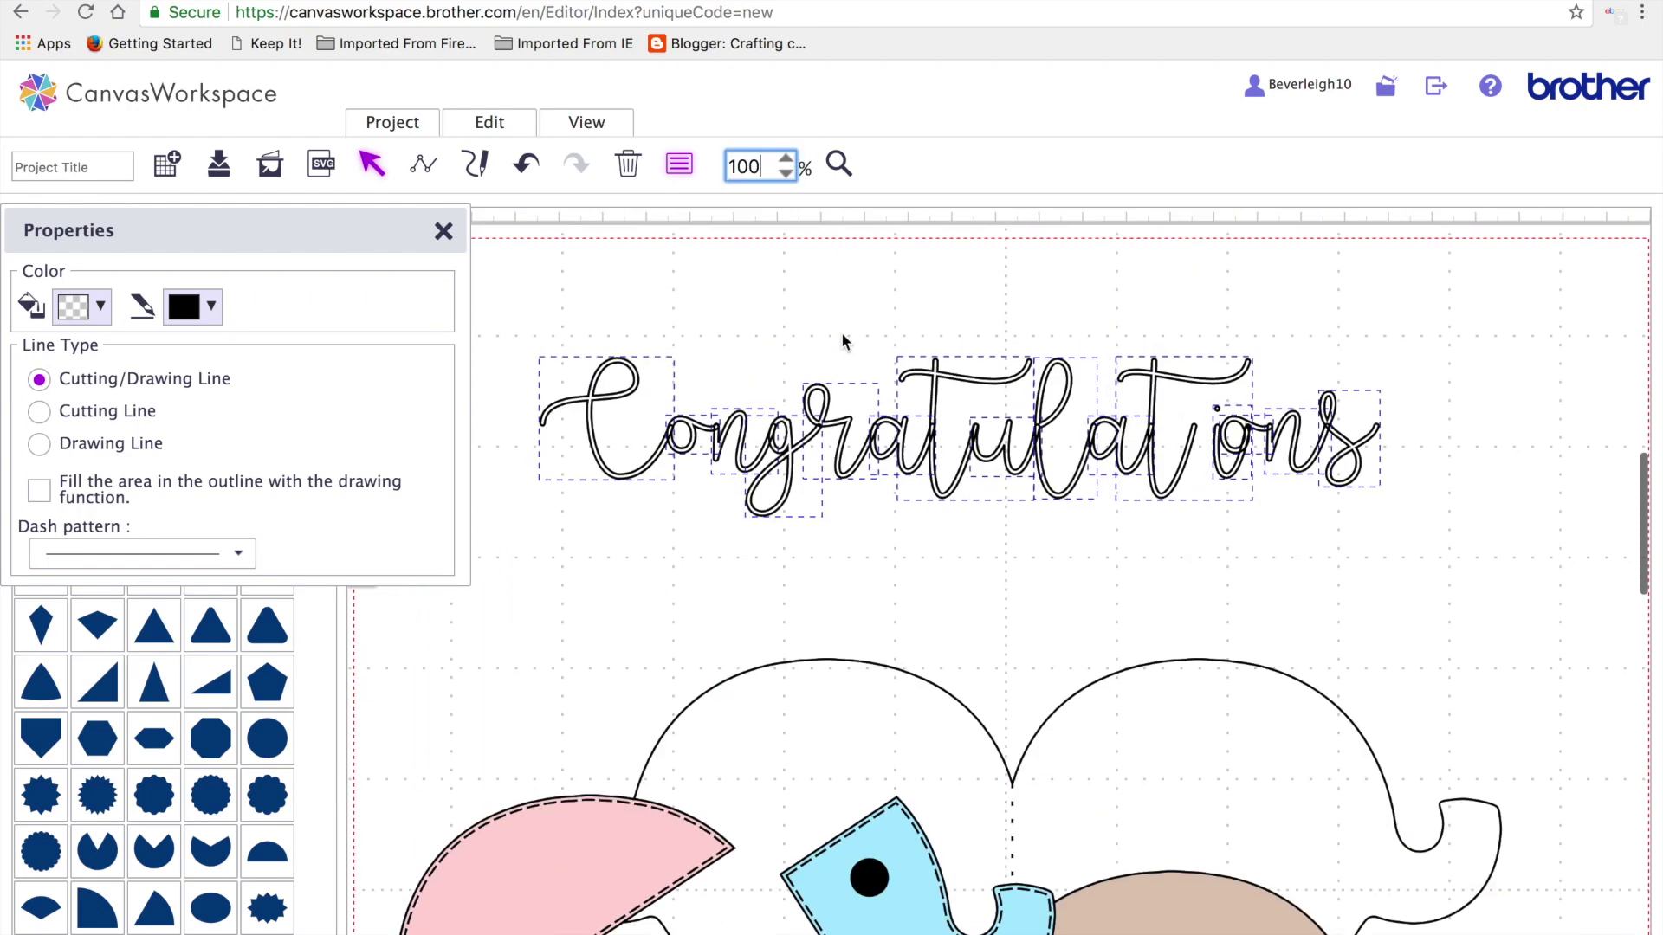
pyautogui.click(376, 162)
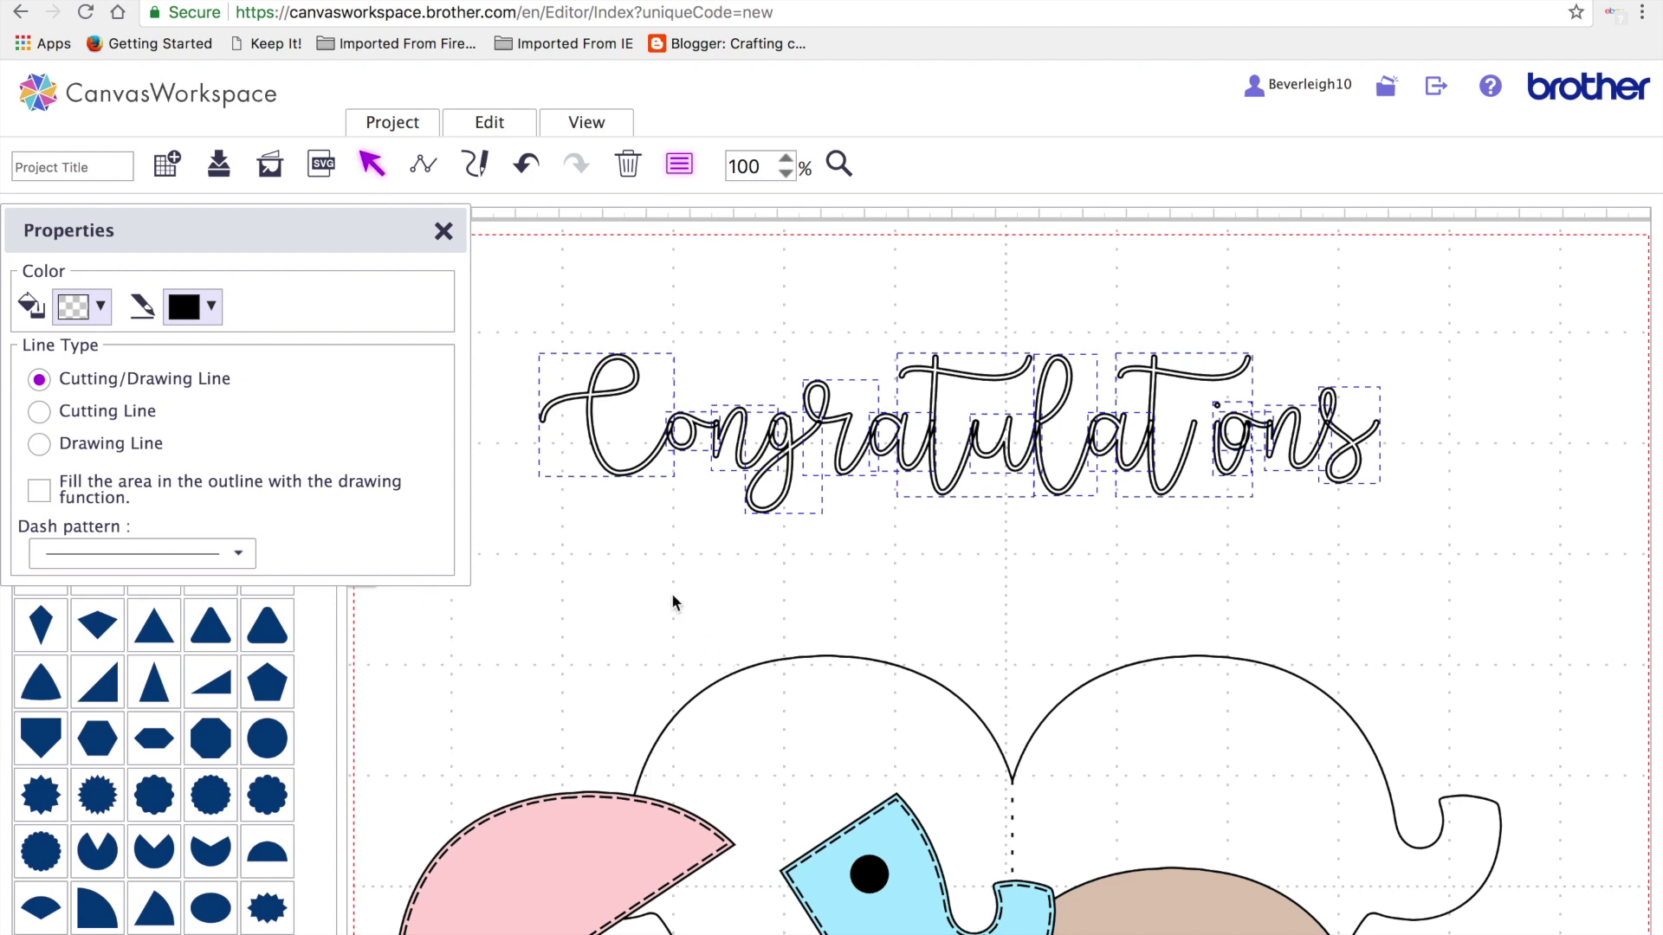
pyautogui.click(651, 571)
pyautogui.click(621, 473)
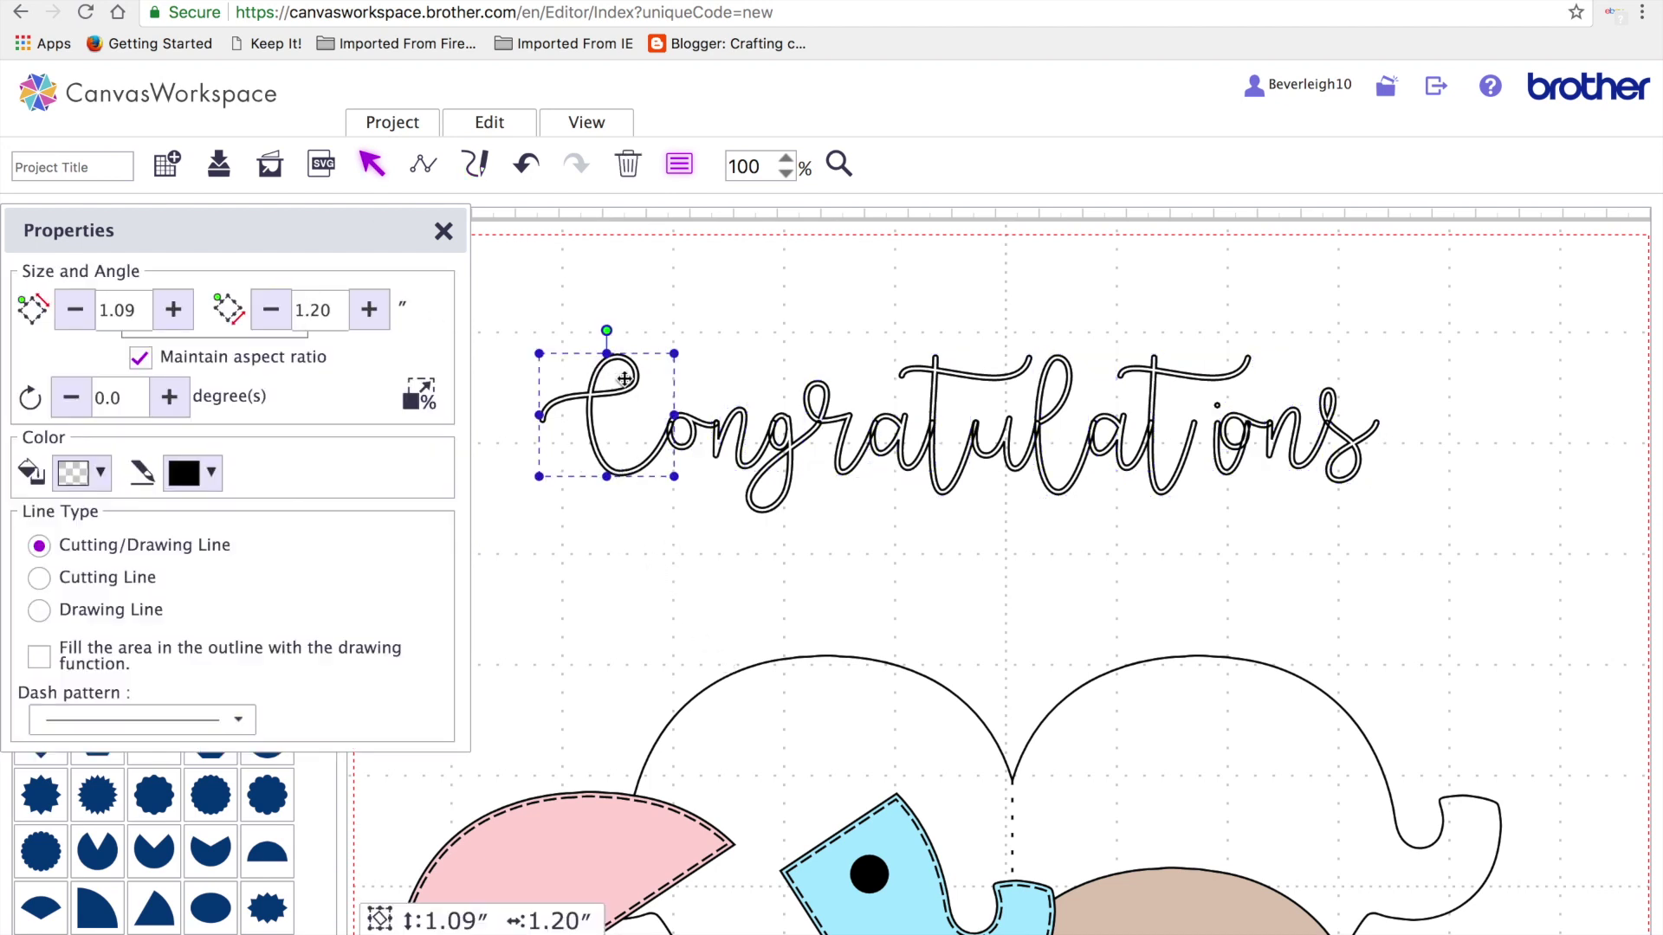
pyautogui.click(483, 126)
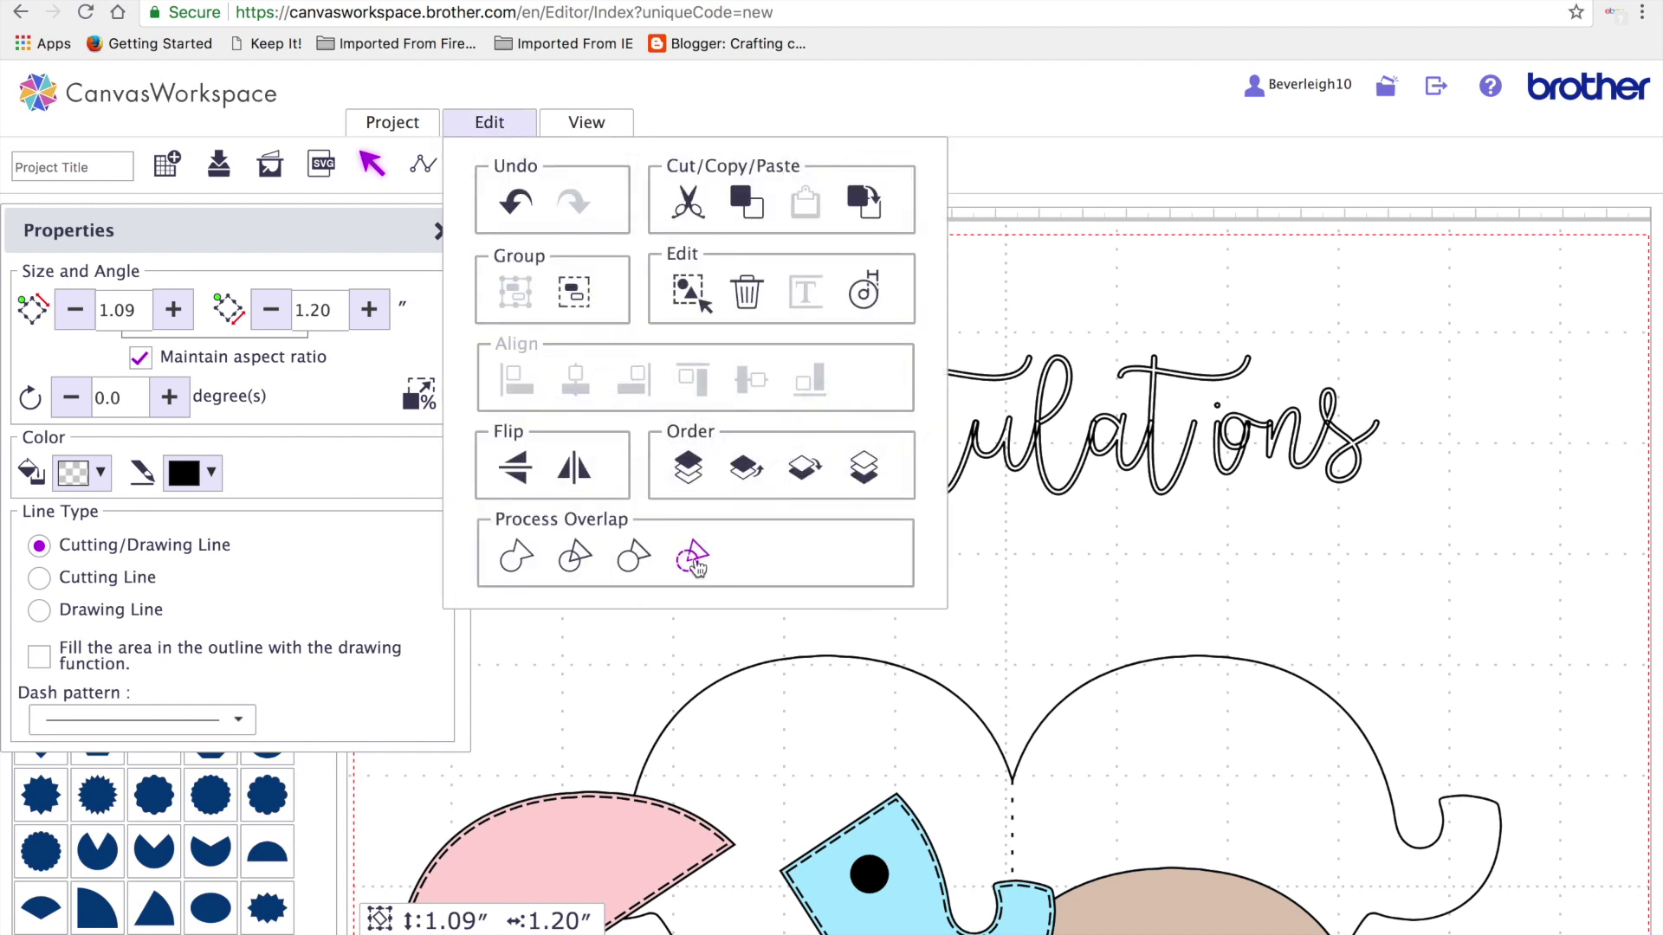
pyautogui.click(694, 559)
# Apply the same Process Overlap operation to the first letter o of Congratulations
pyautogui.click(676, 454)
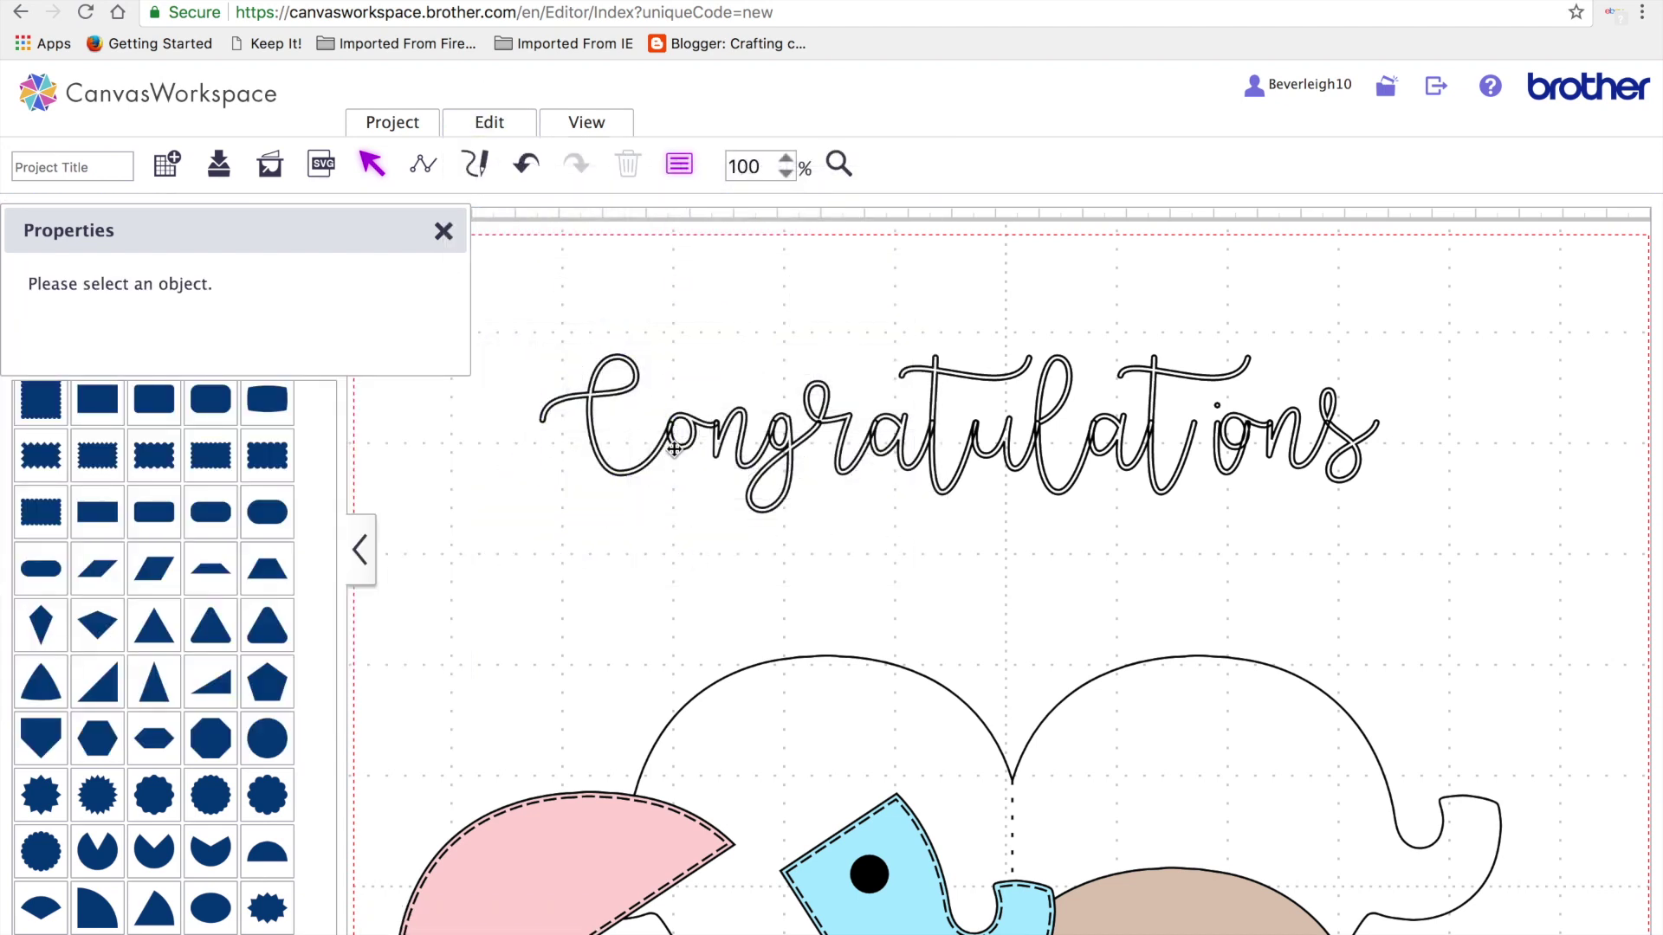
pyautogui.click(680, 442)
pyautogui.click(494, 119)
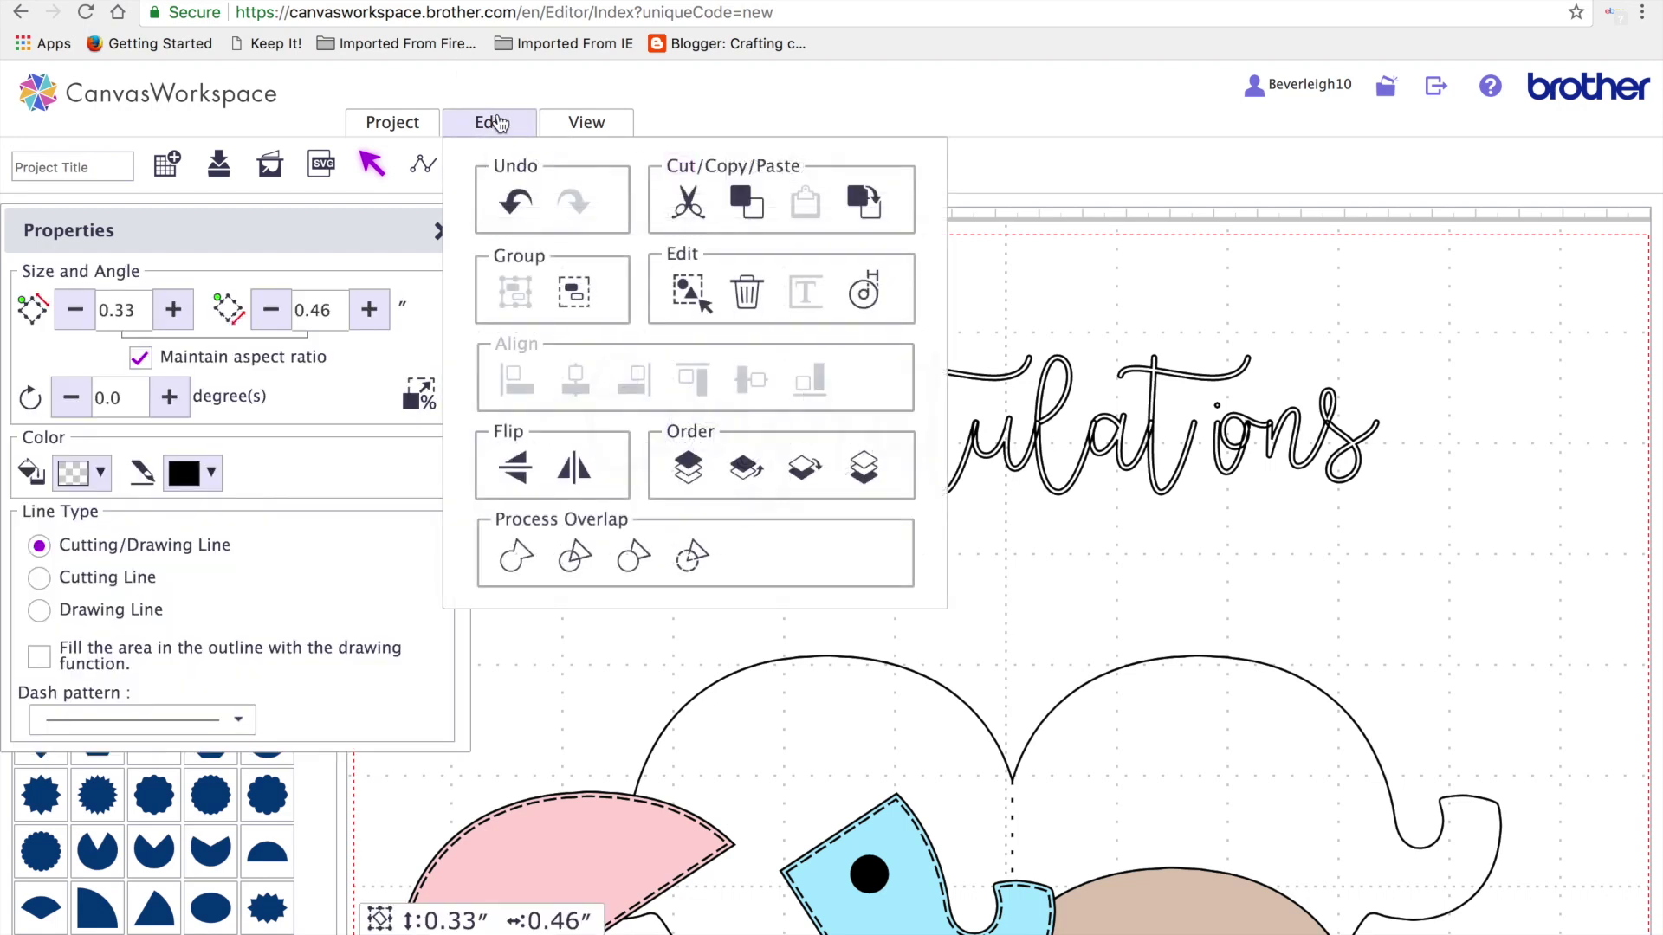
pyautogui.click(689, 554)
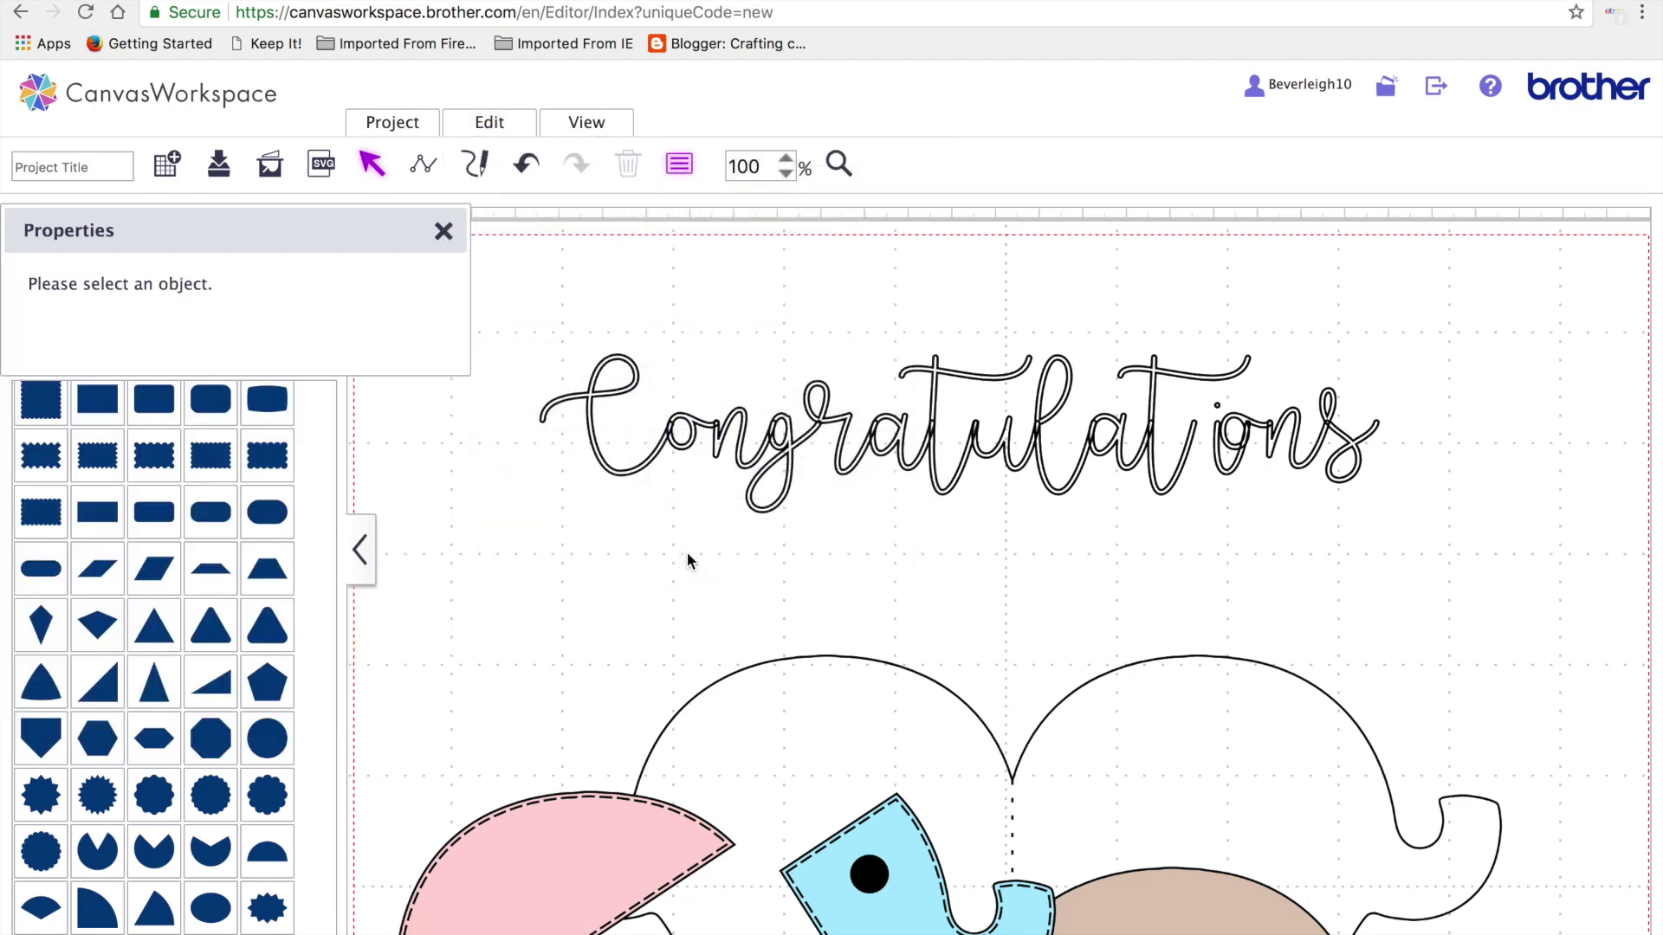
# Apply the last Process Overlap operation to the letter g of Congratulations, undoing the accidental shift of that letter first
pyautogui.click(779, 437)
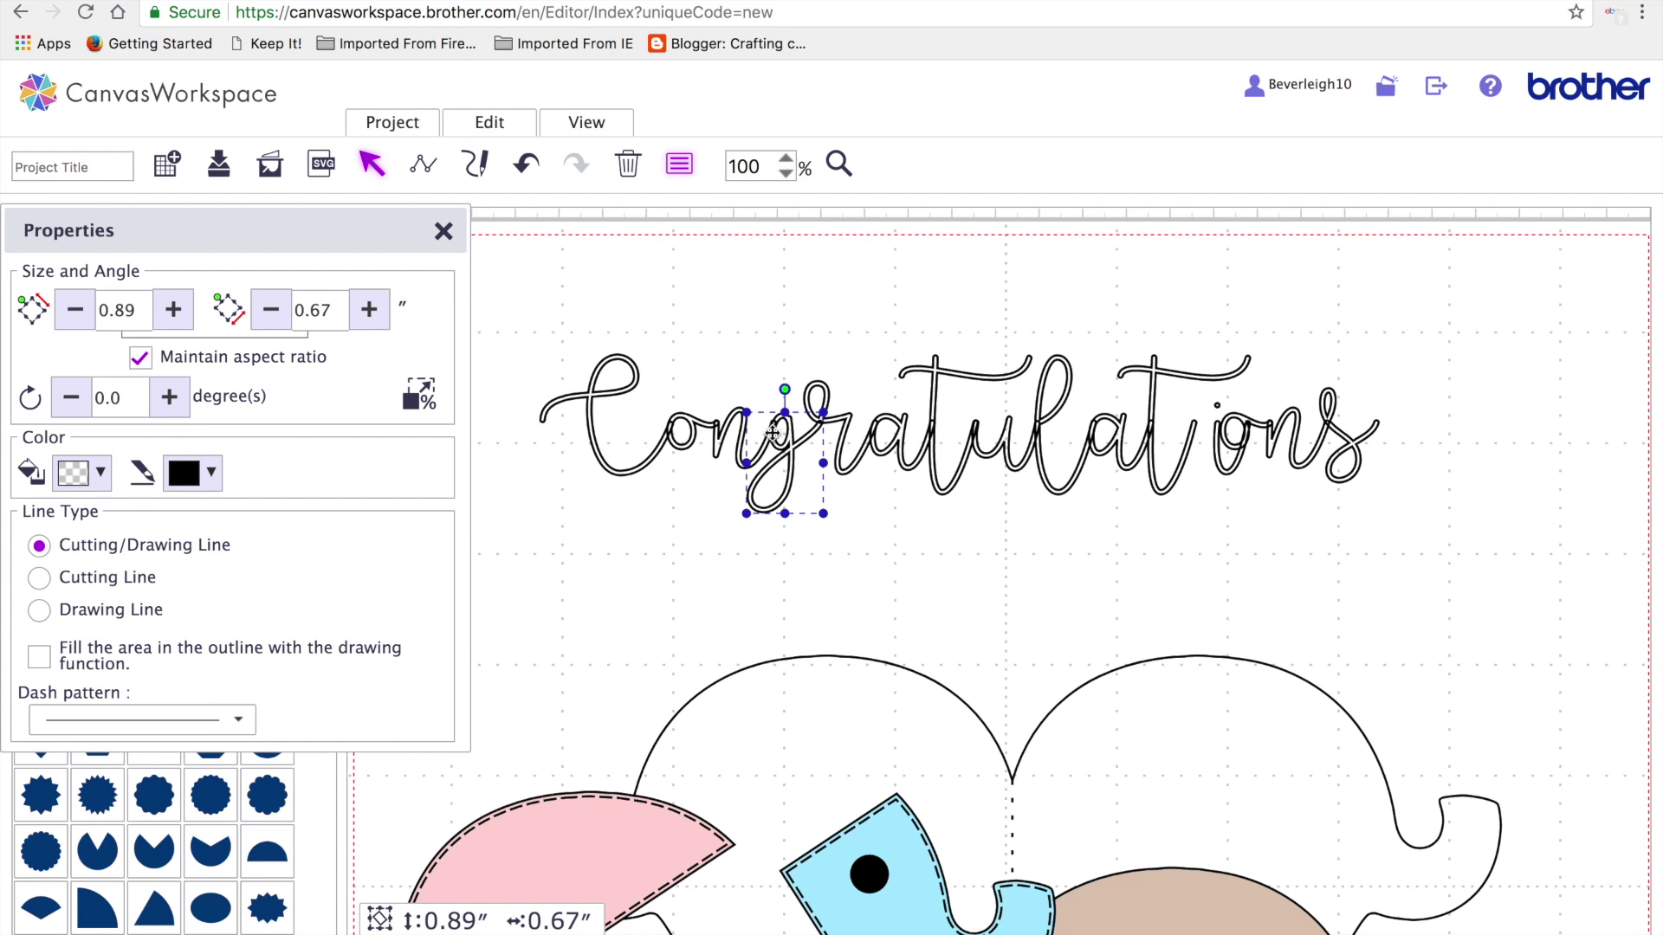
pyautogui.click(525, 166)
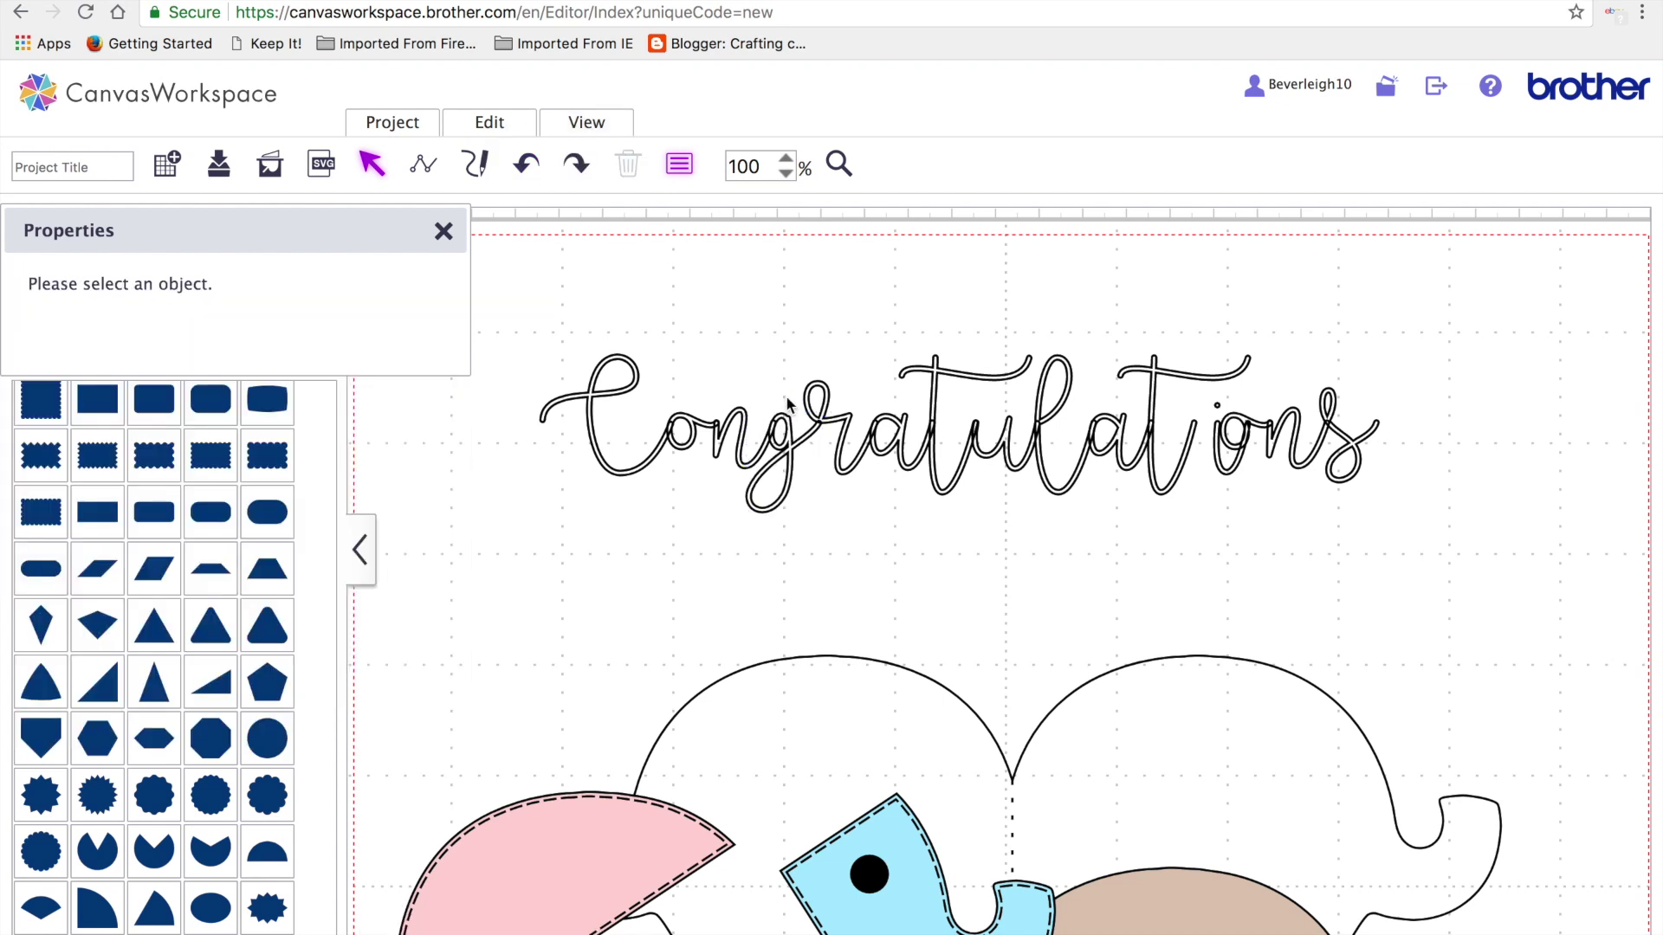
pyautogui.click(782, 452)
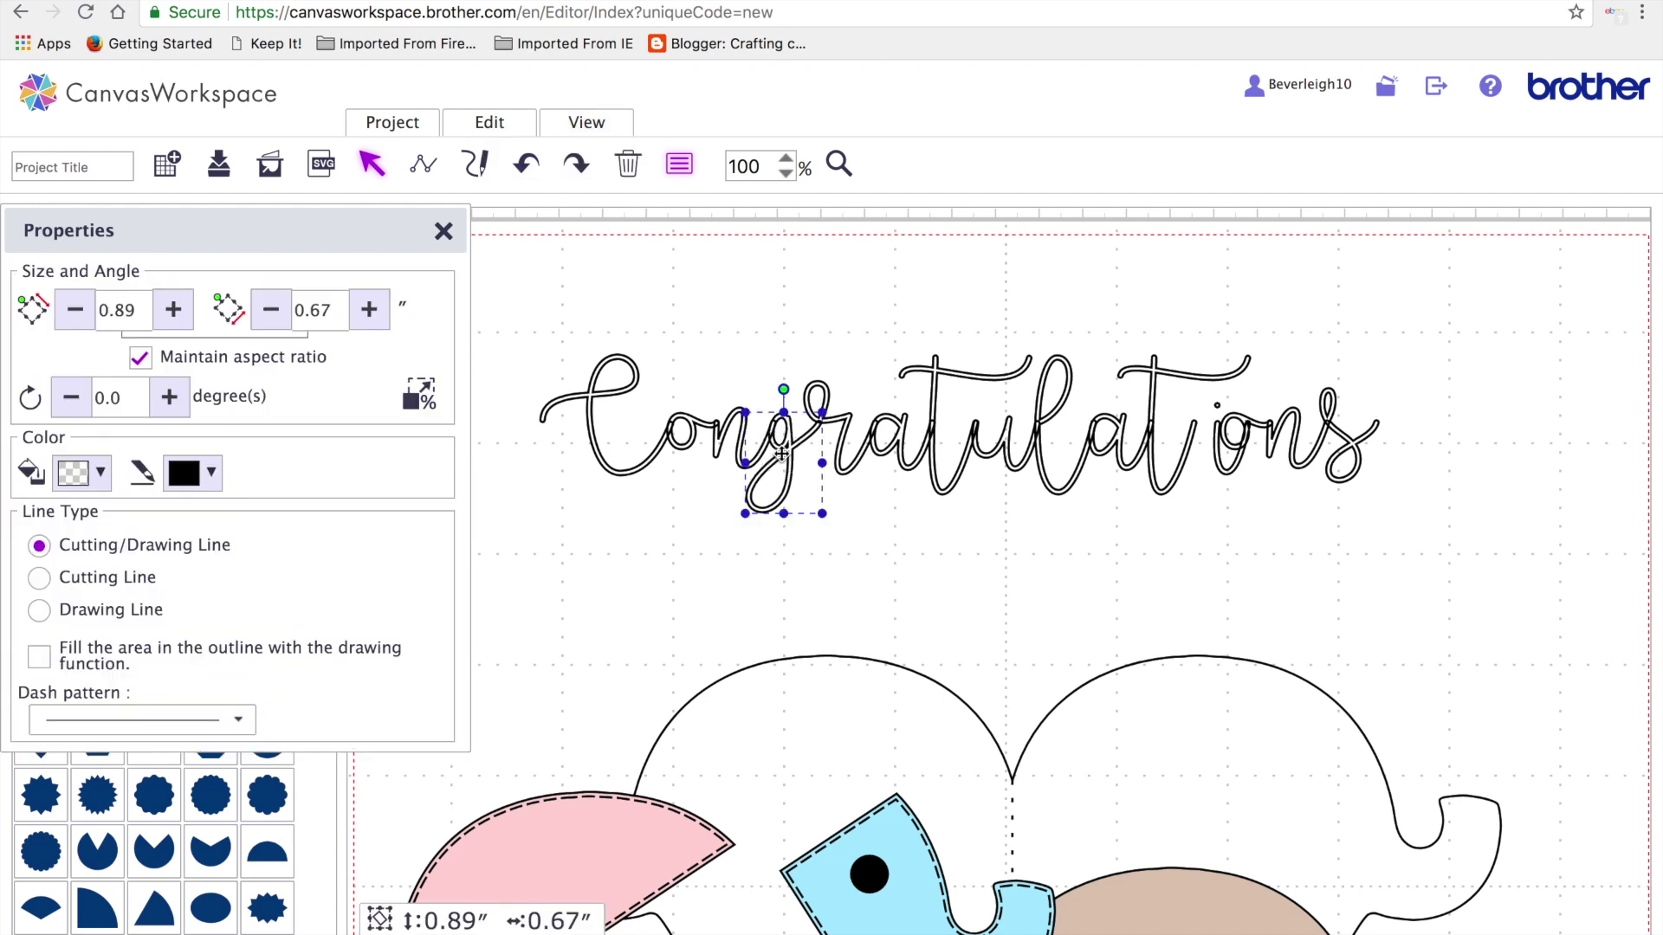
pyautogui.click(505, 125)
pyautogui.click(695, 564)
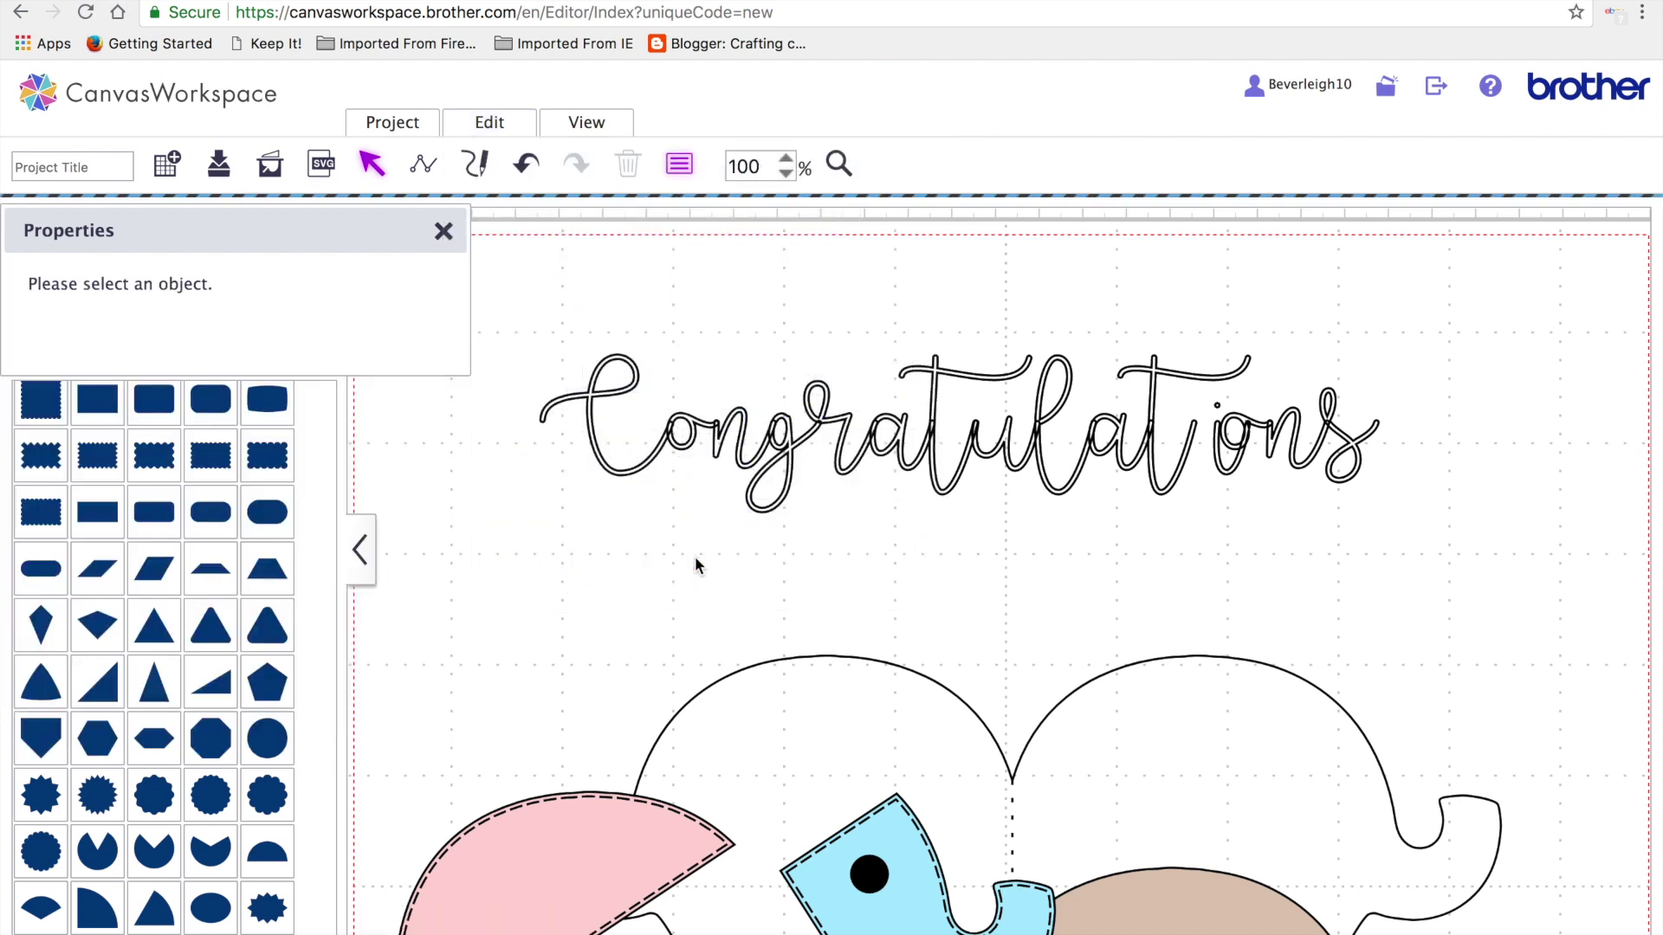
# Apply the last Process Overlap operation to the letter r and the first letter a of Congratulations, one at a time
pyautogui.click(819, 412)
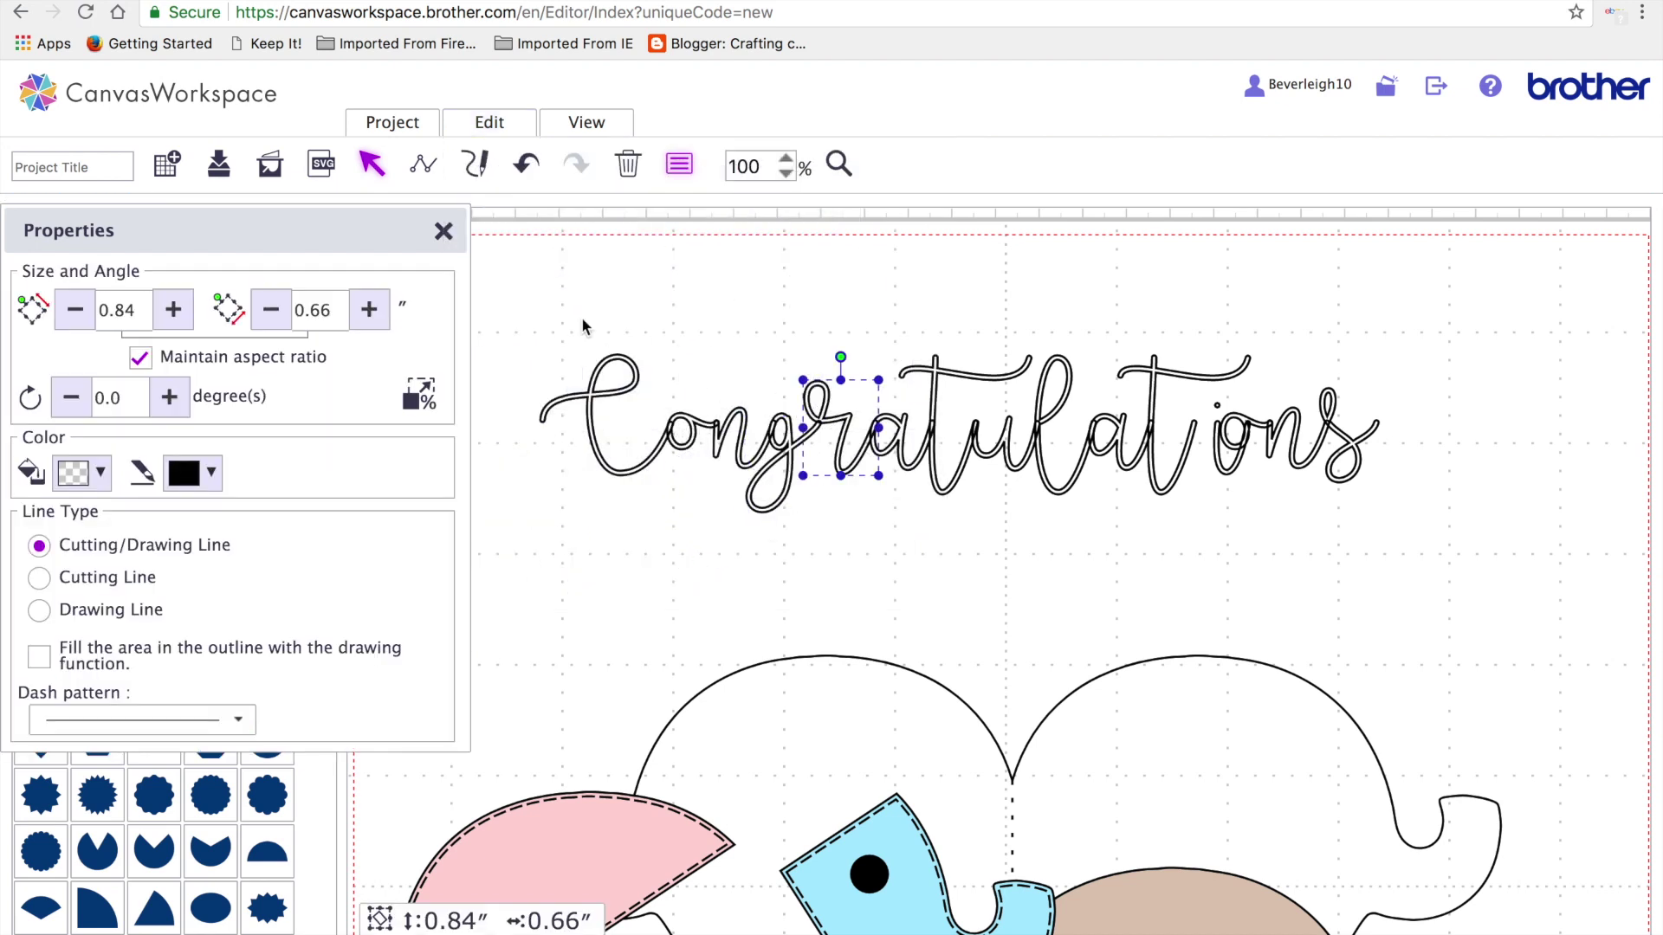
pyautogui.click(490, 122)
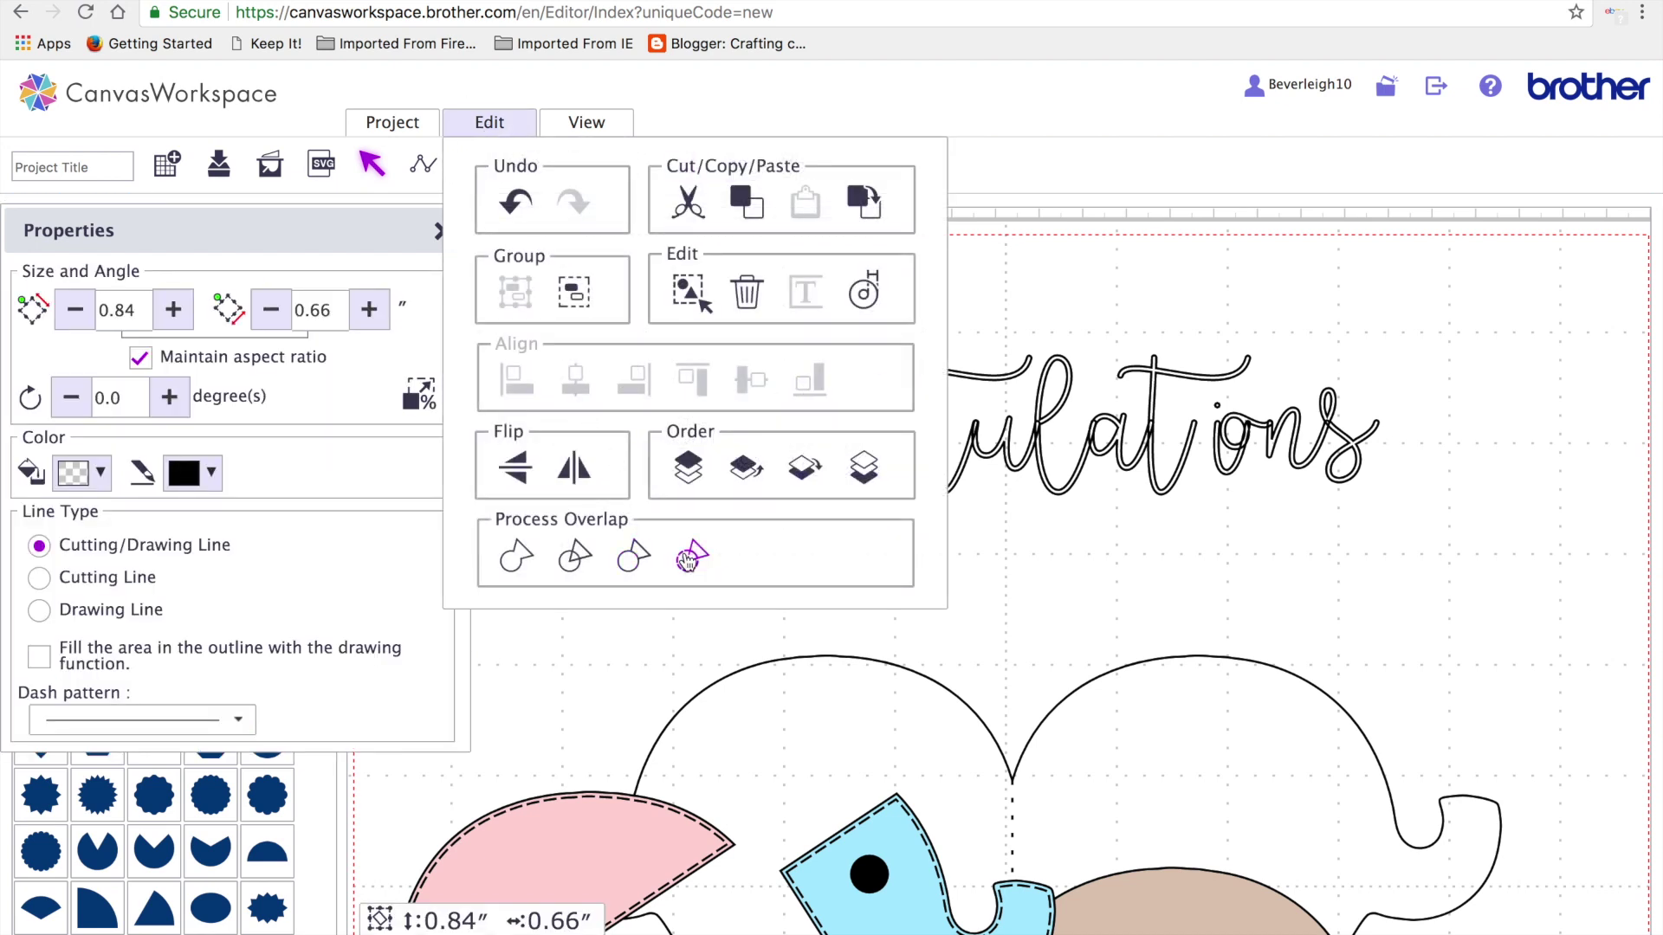
pyautogui.click(687, 559)
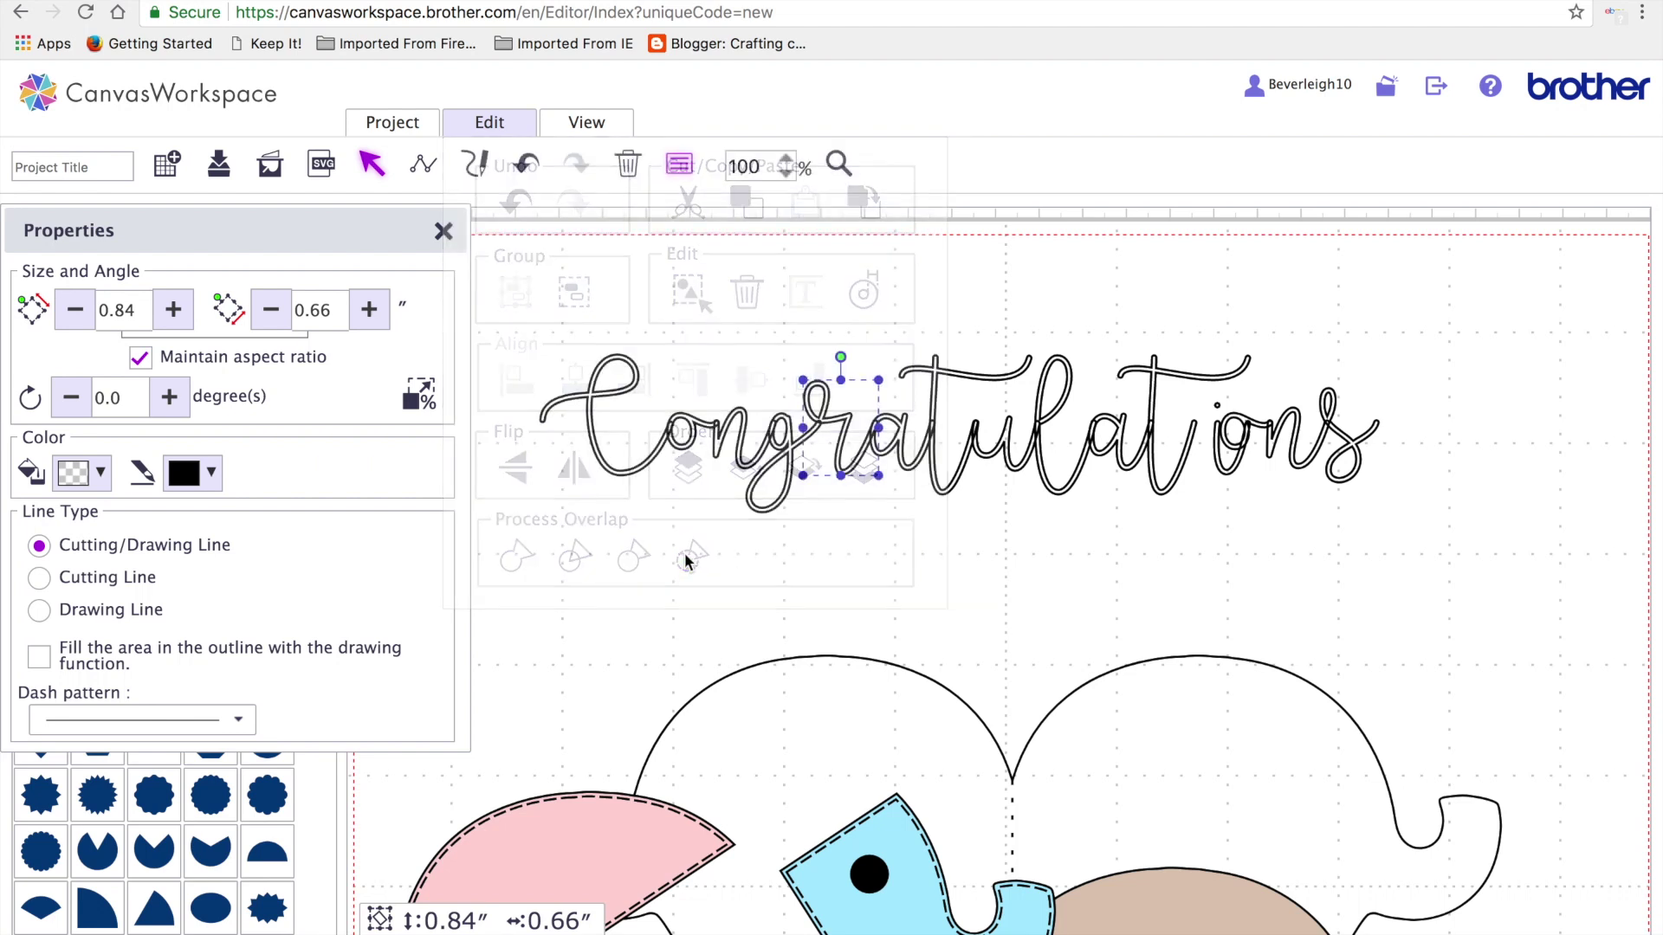
pyautogui.click(883, 447)
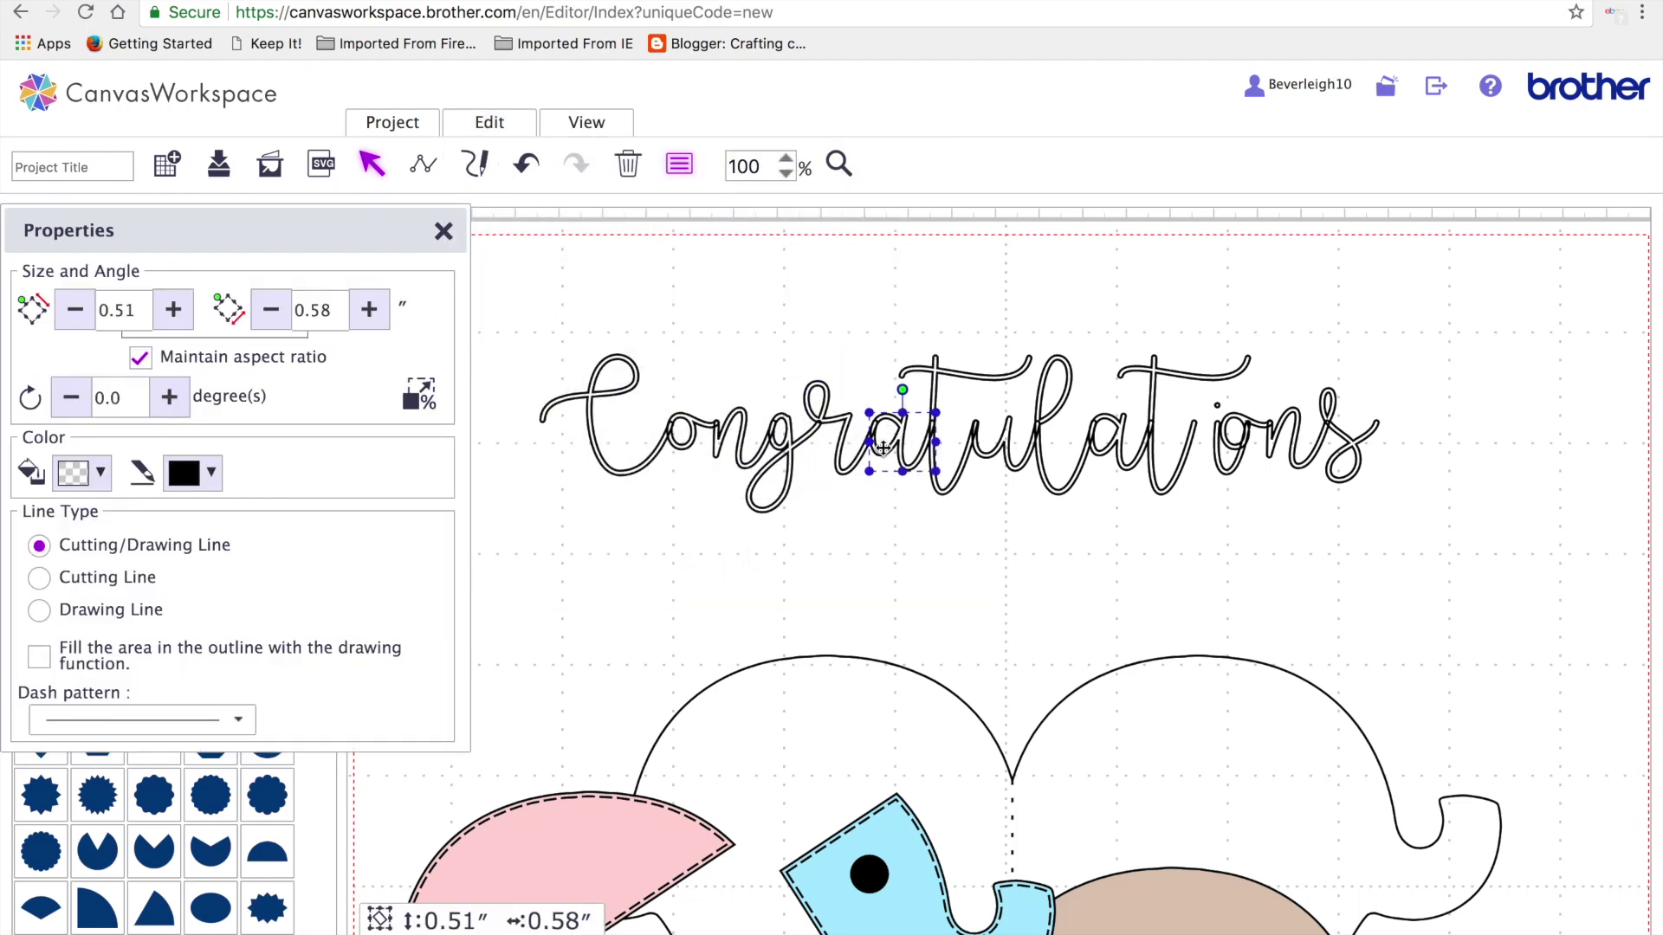
pyautogui.click(489, 125)
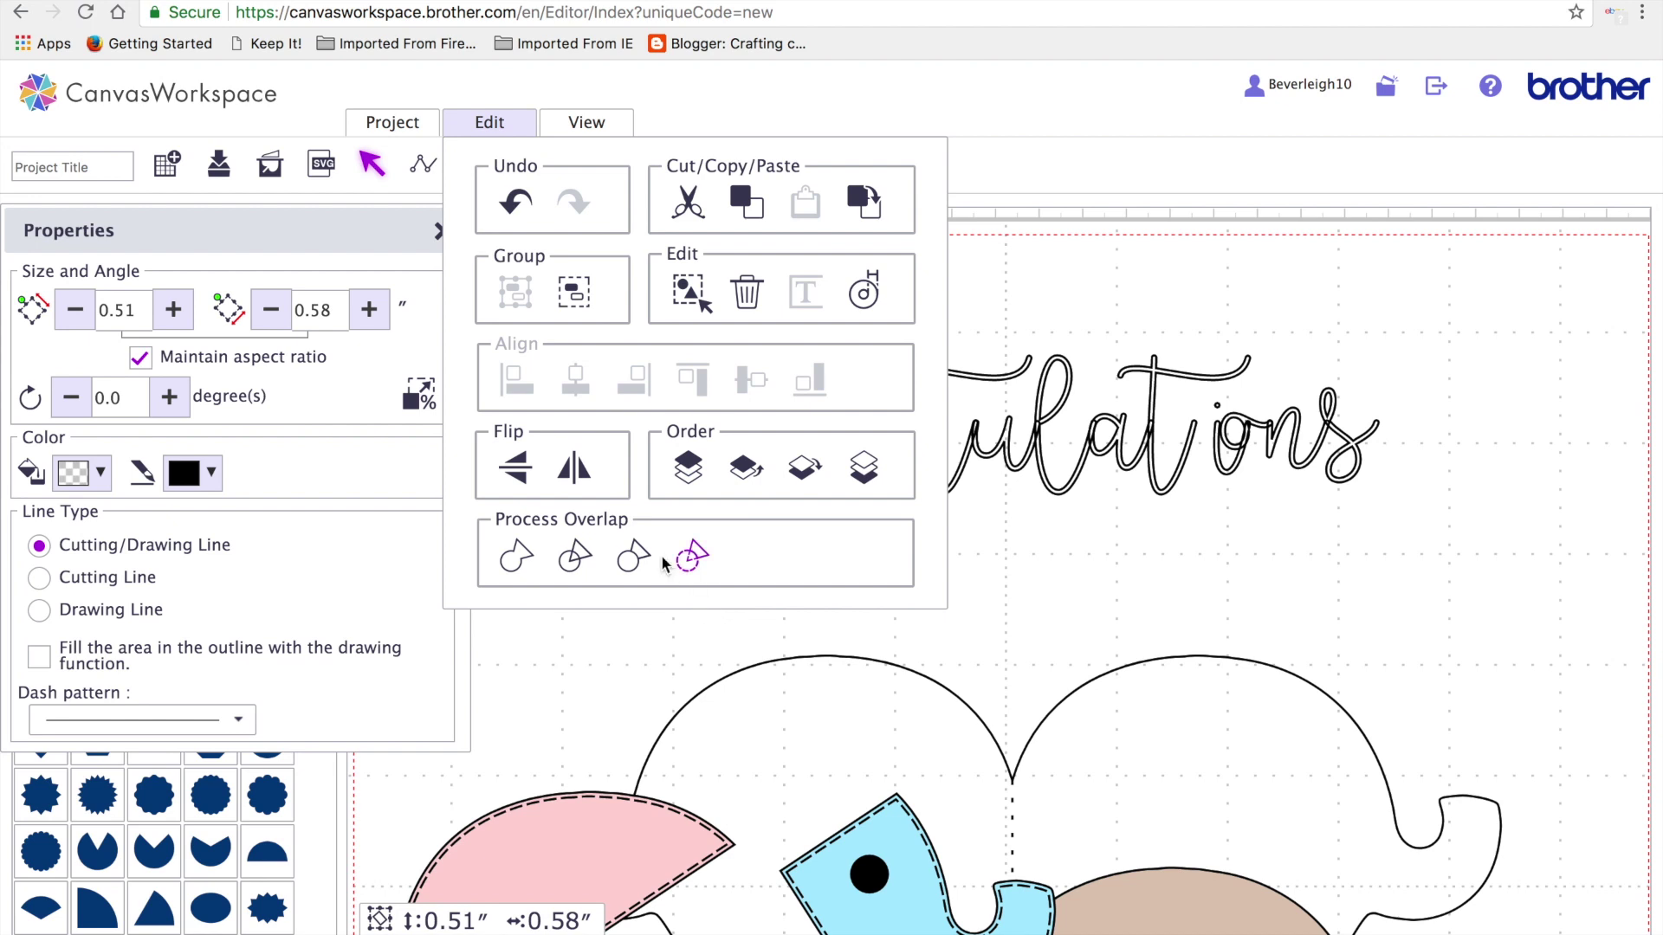
pyautogui.click(701, 554)
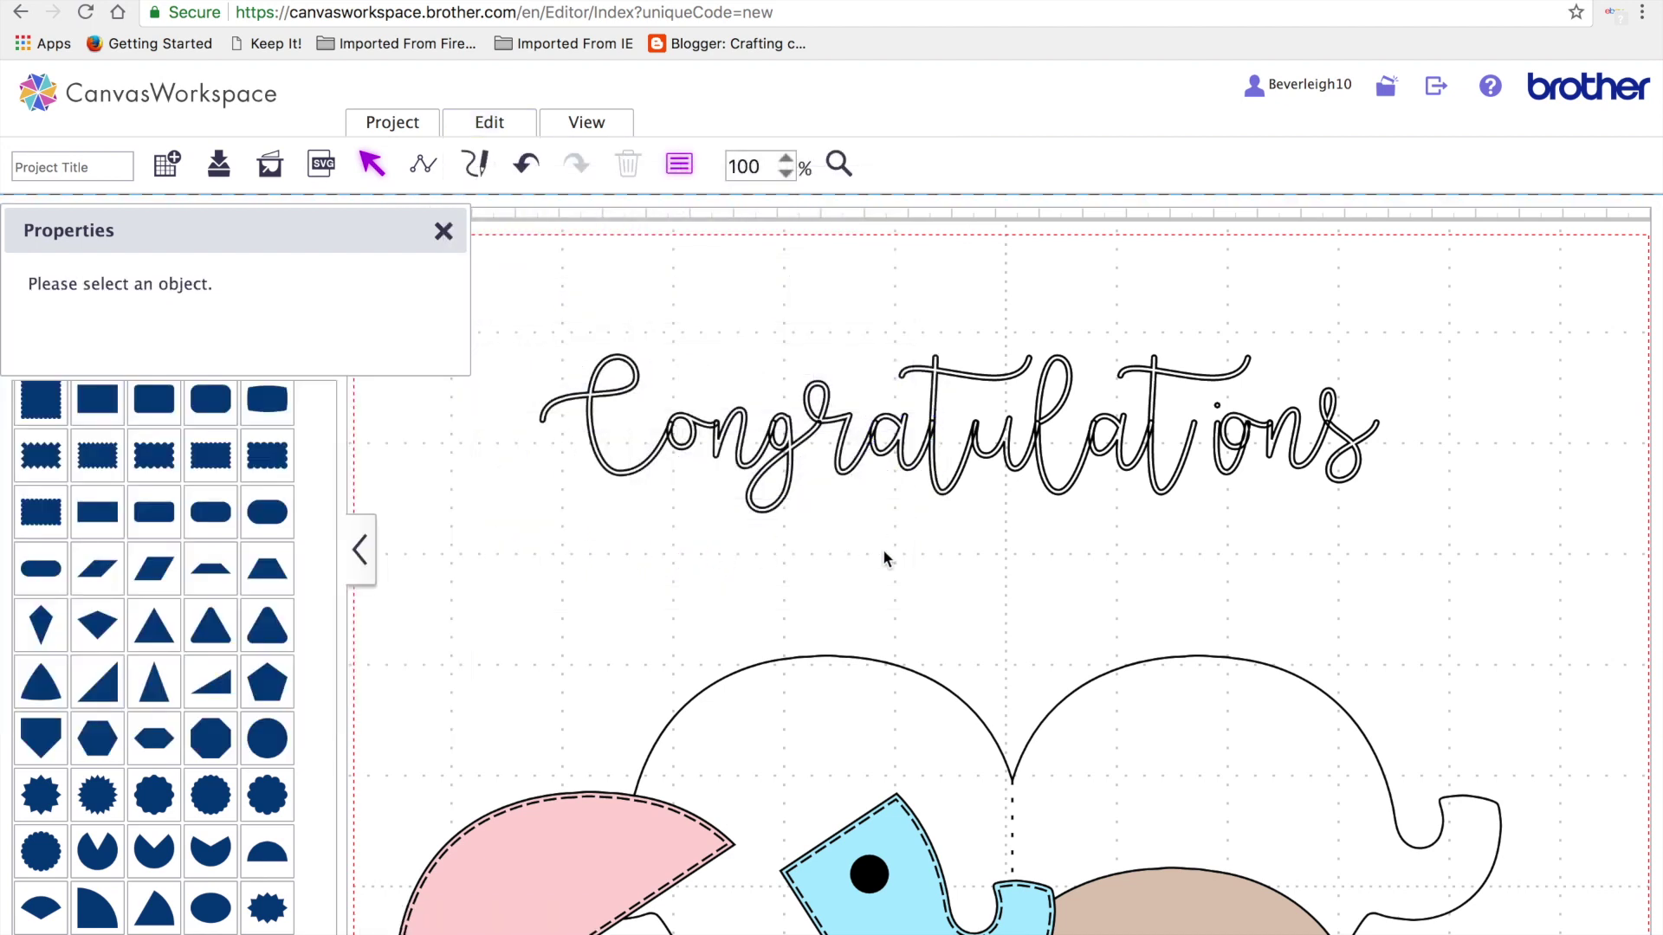
# Apply the last Process Overlap operation to the first letter t and the letter u of Congratulations, one at a time
pyautogui.click(940, 492)
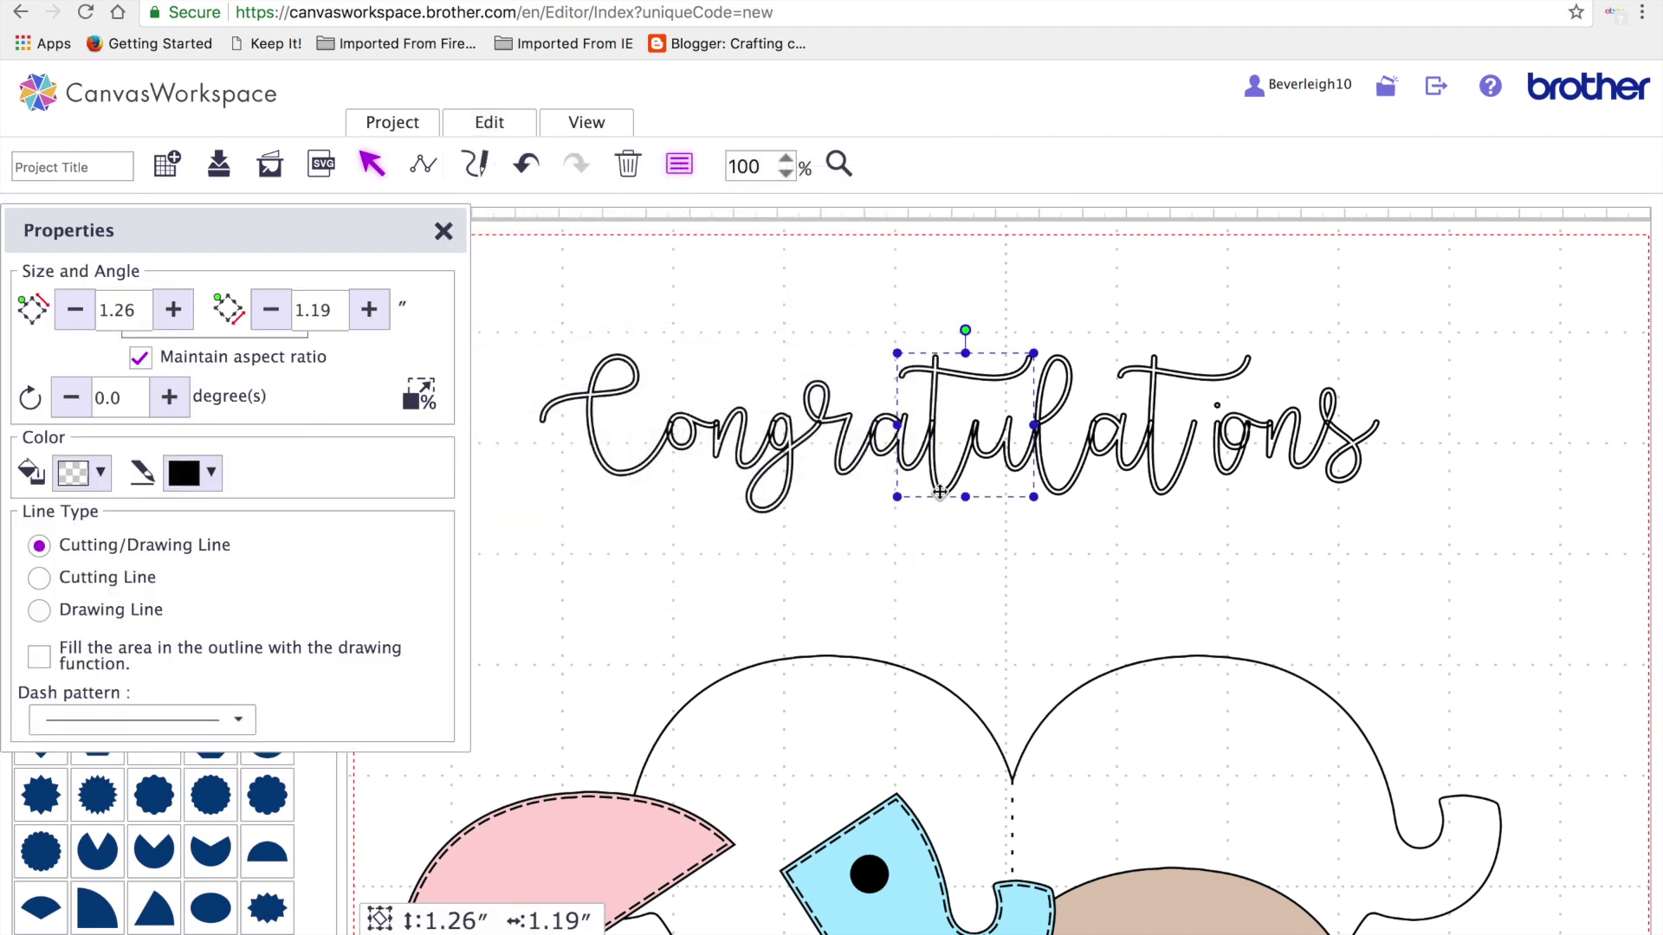
pyautogui.click(489, 125)
pyautogui.click(693, 557)
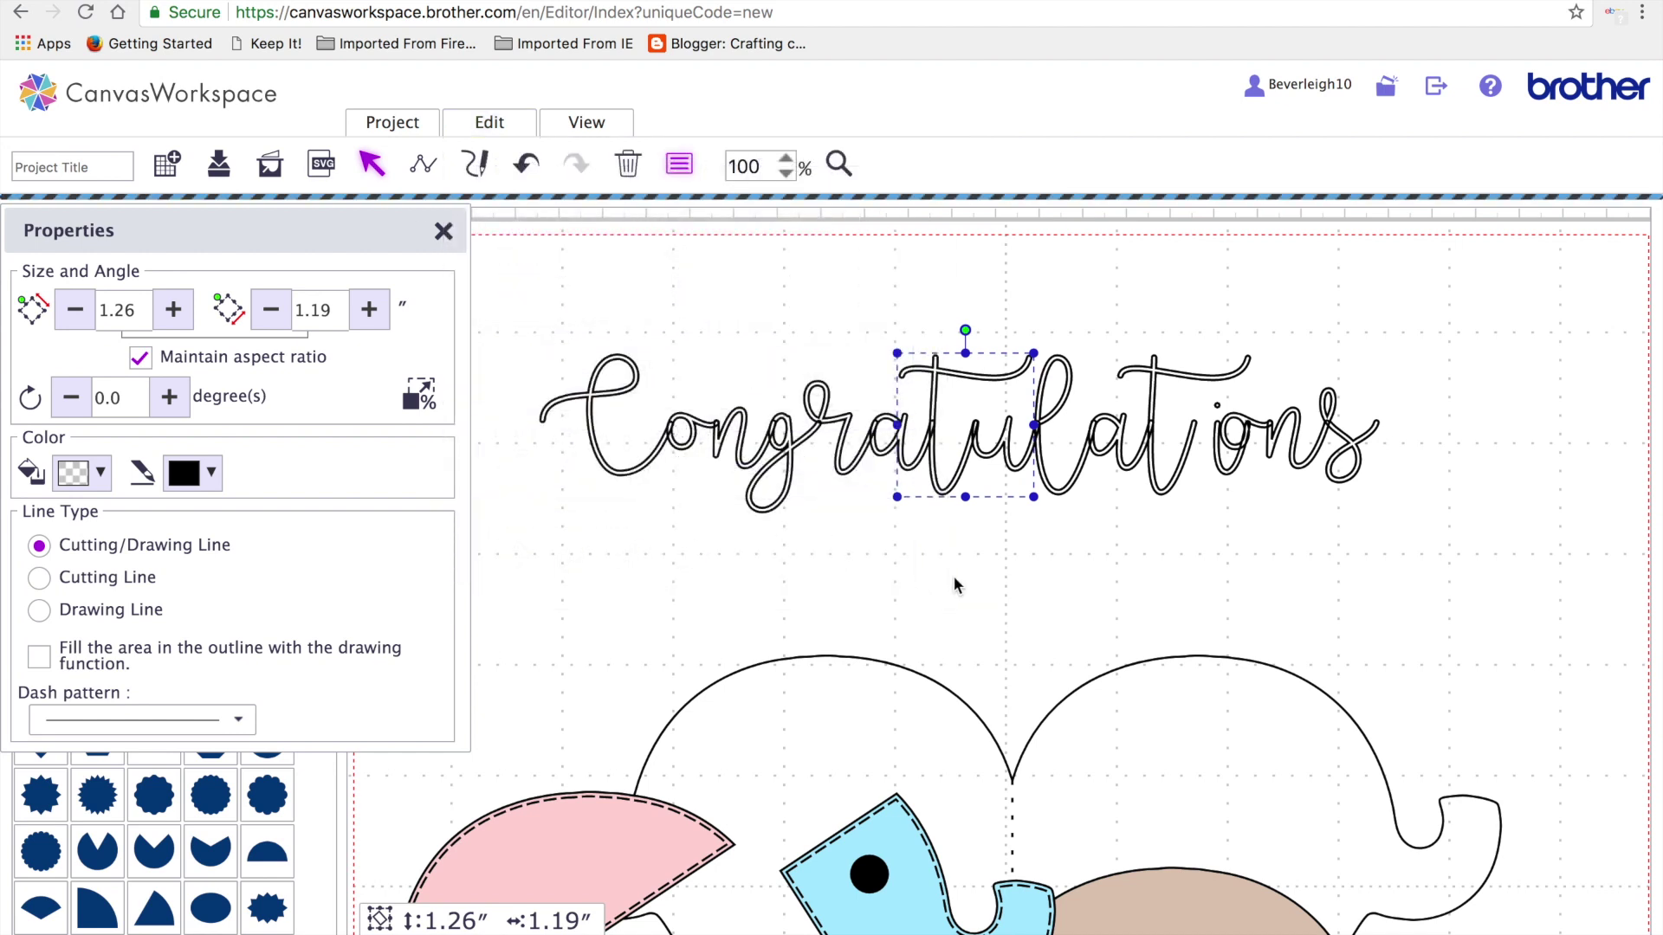
pyautogui.click(1009, 461)
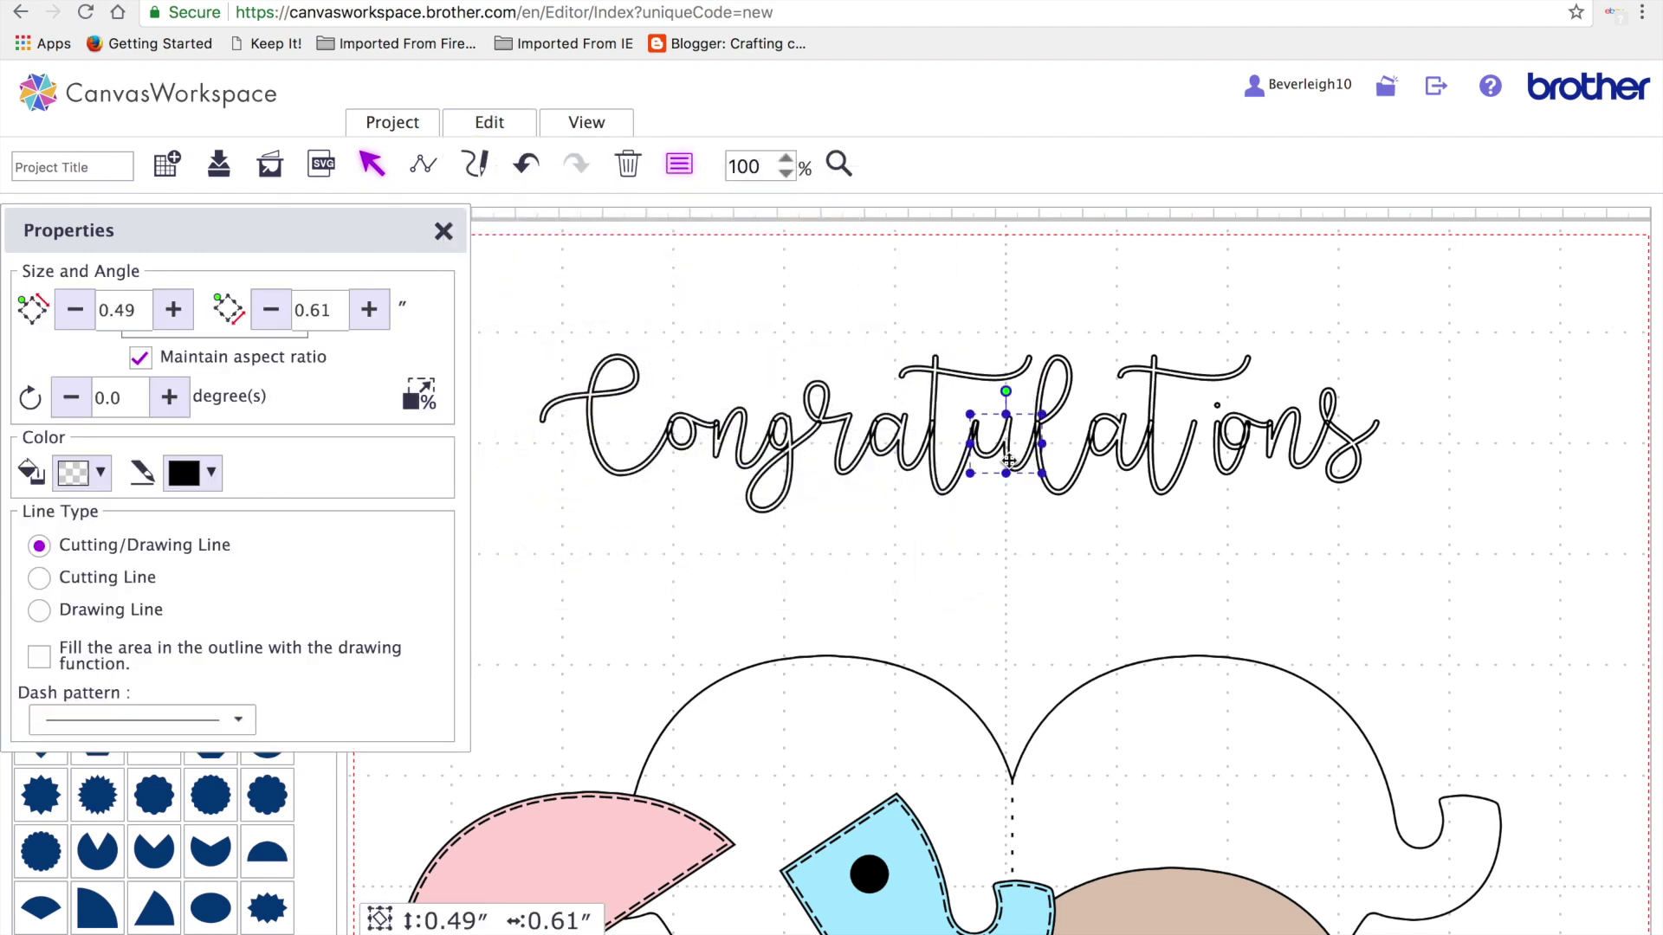
pyautogui.click(489, 122)
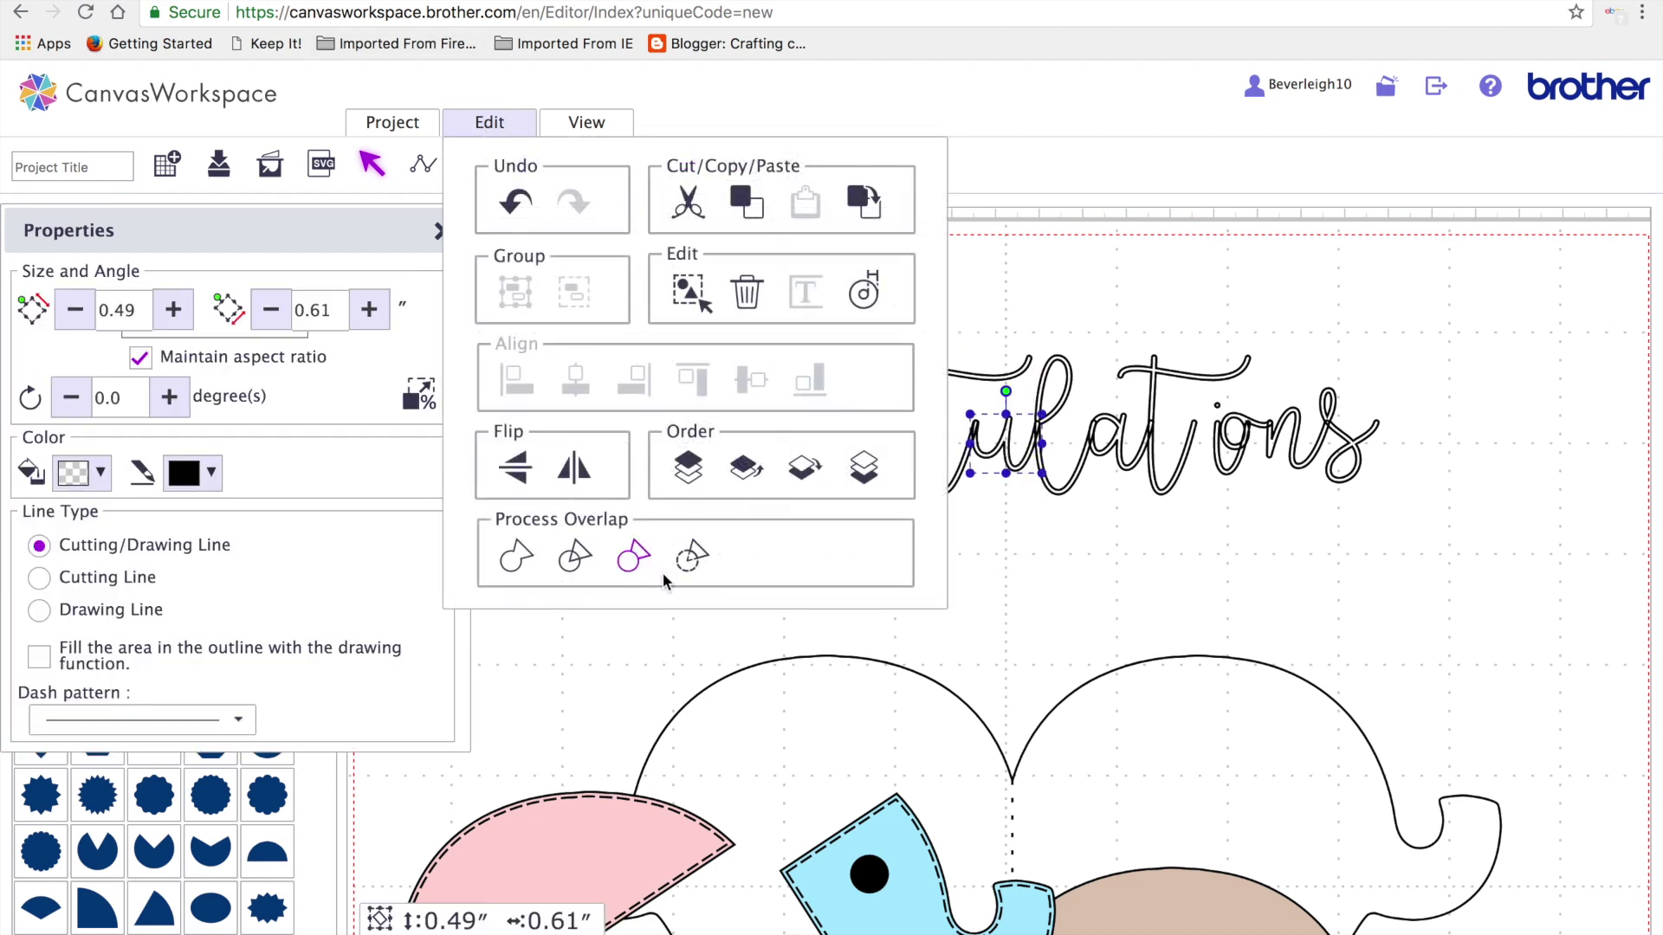
pyautogui.click(690, 567)
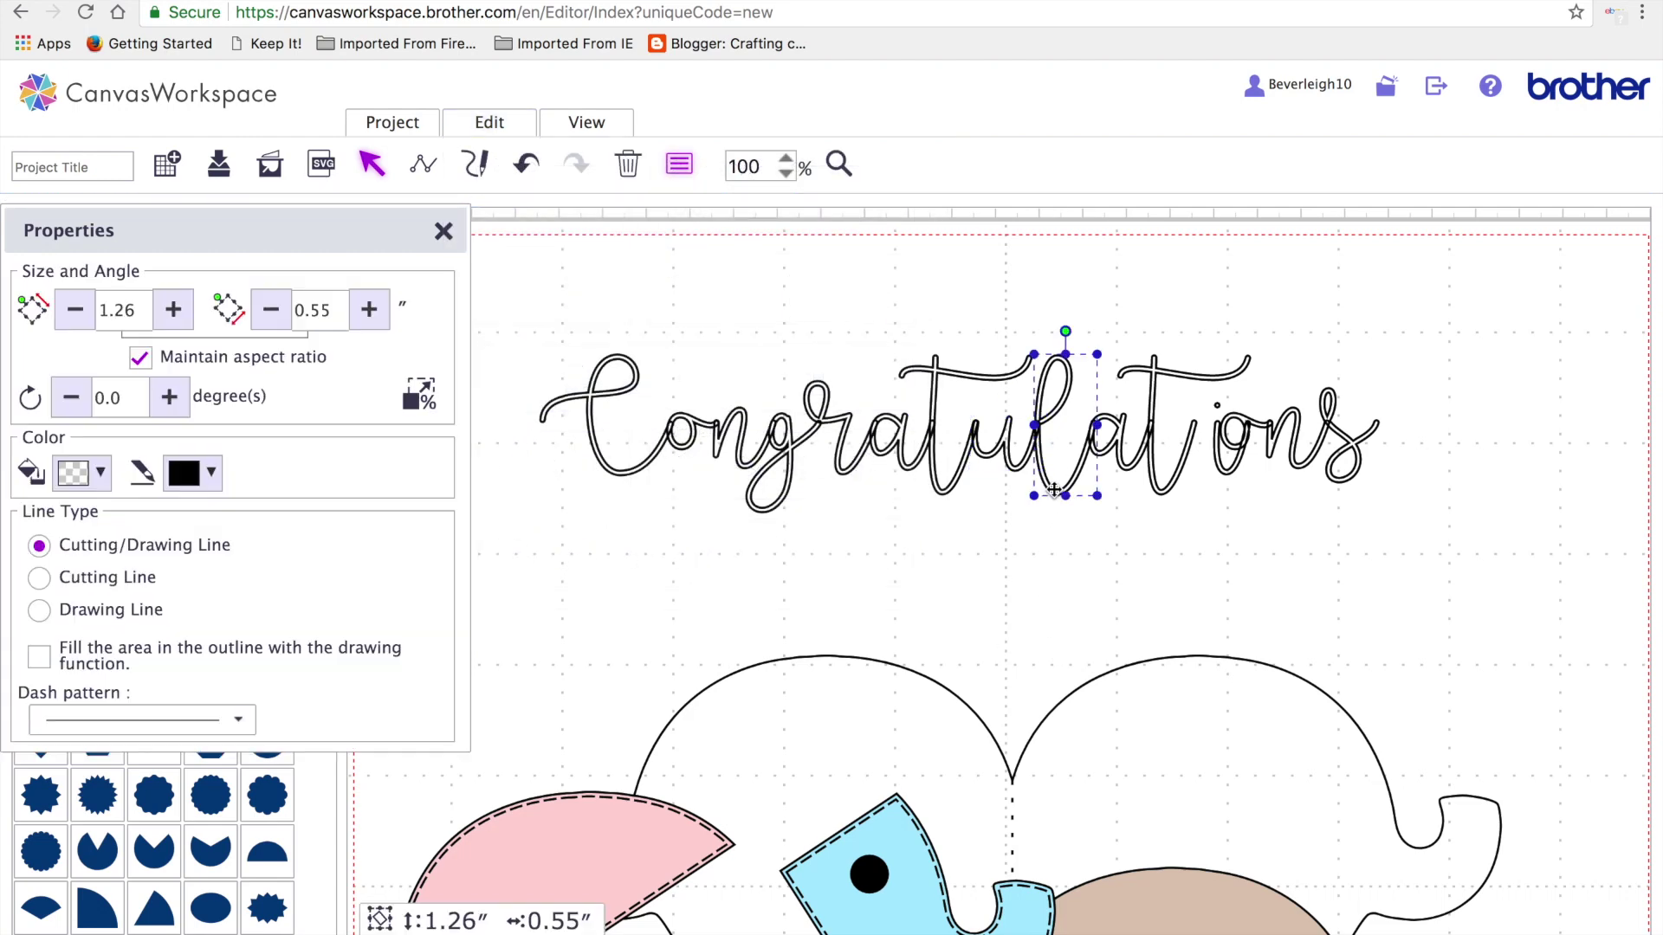
# Apply the last Process Overlap operation to the letter l and the second letter a of Congratulations, one at a time
pyautogui.click(519, 122)
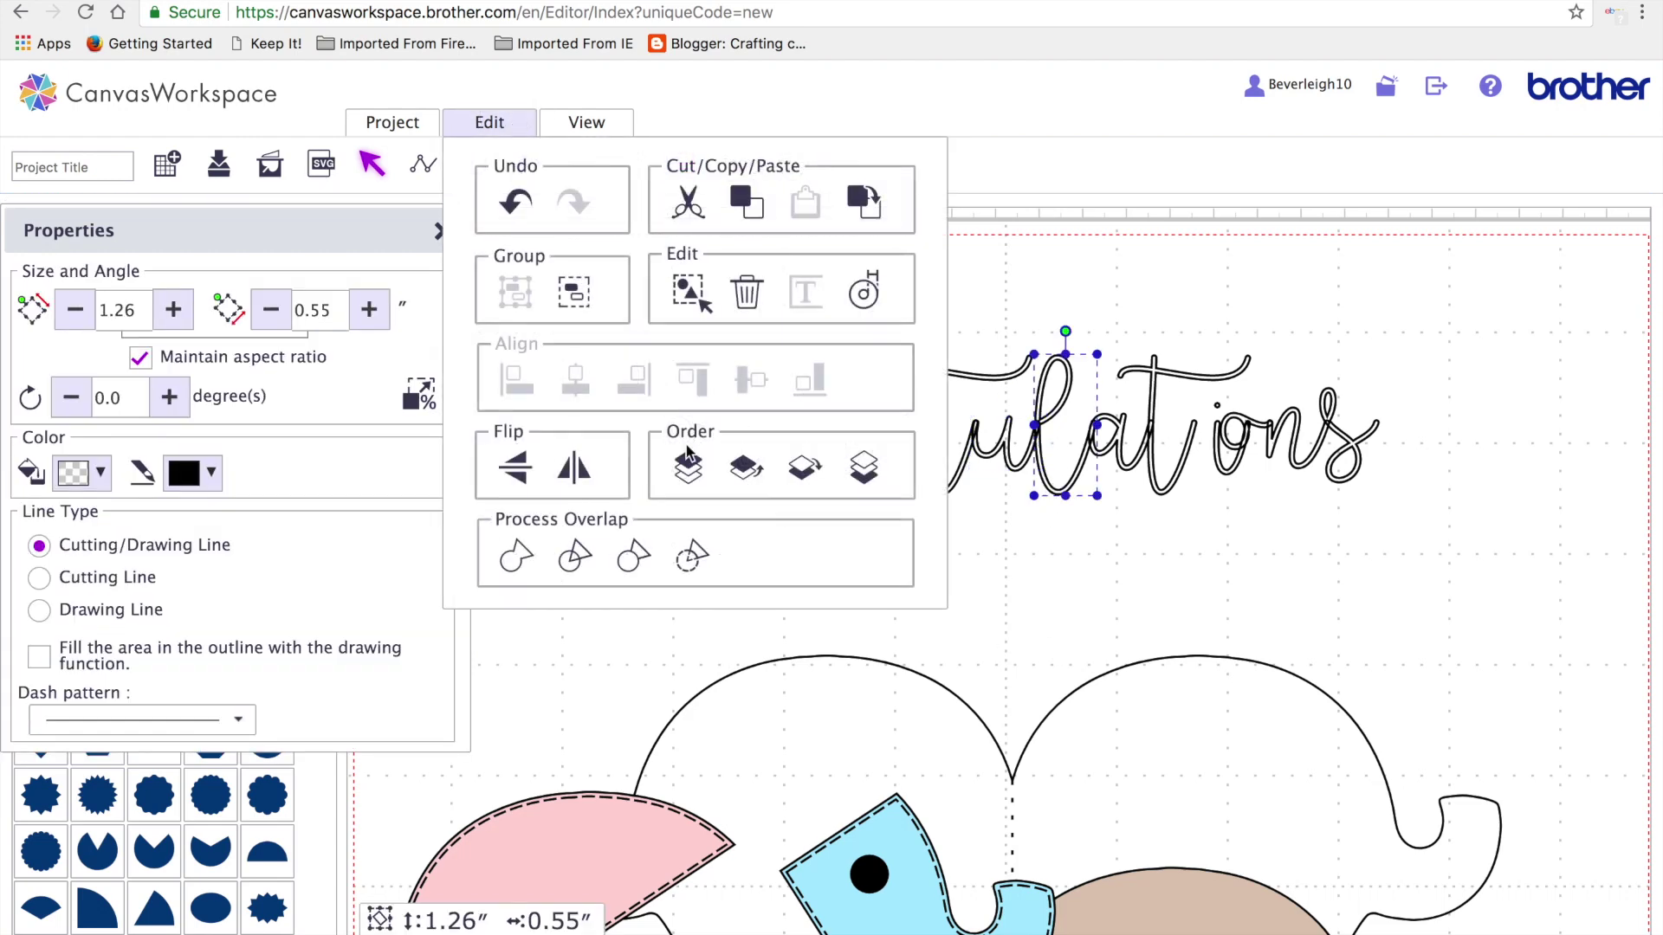
pyautogui.click(693, 549)
pyautogui.click(1106, 441)
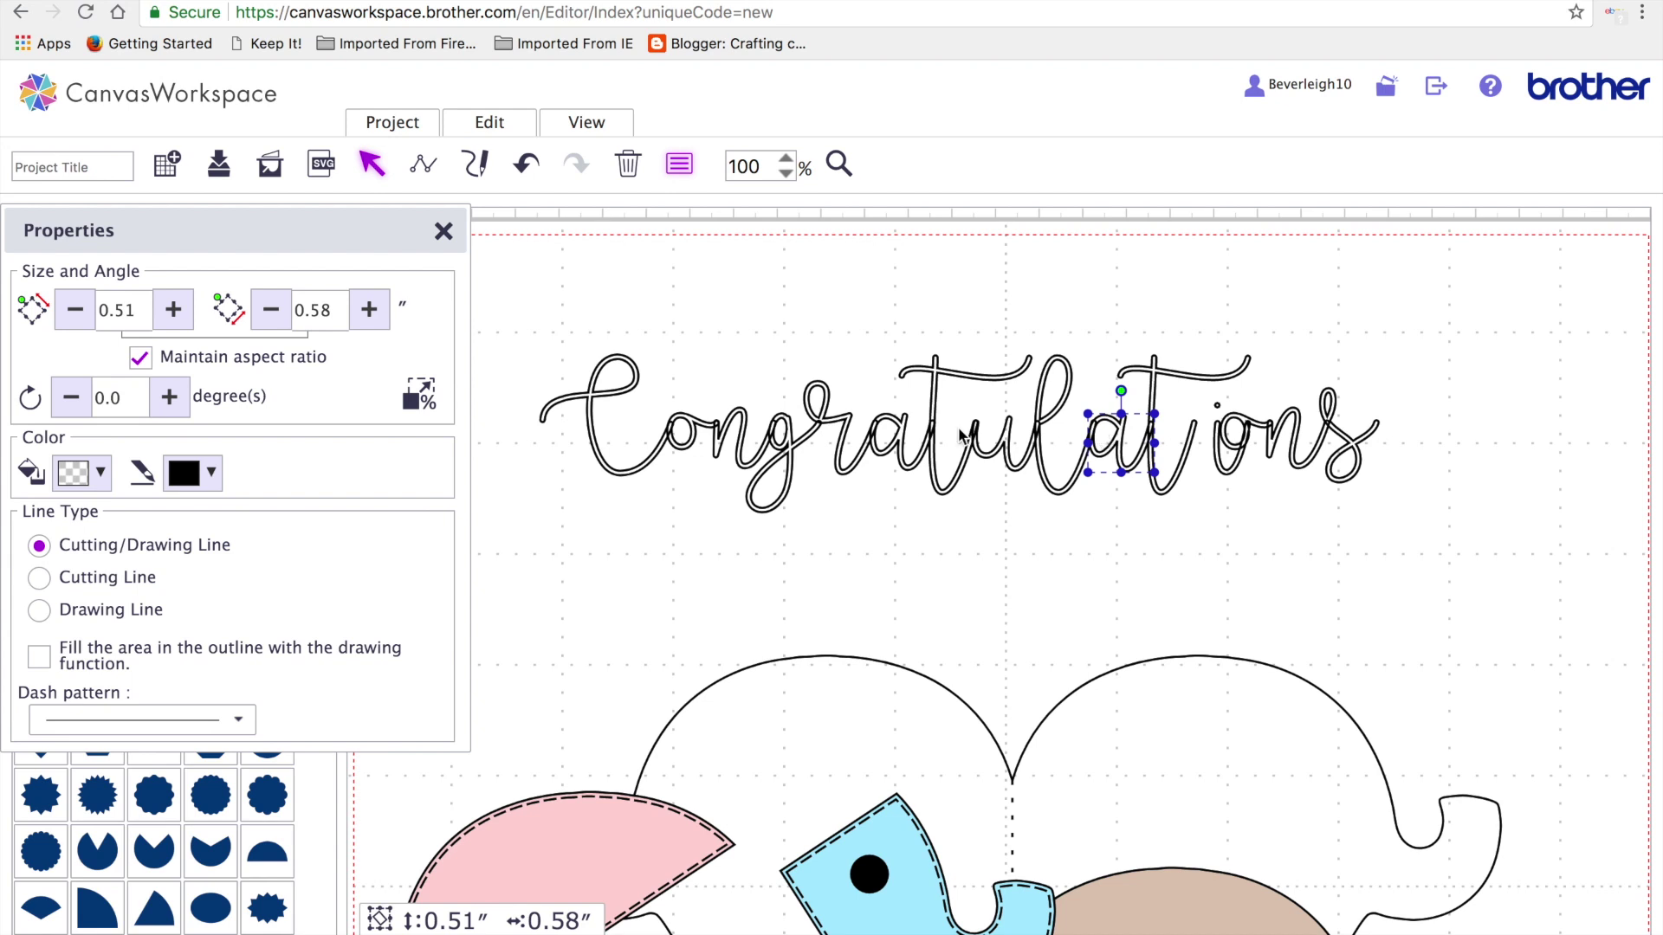
pyautogui.click(523, 122)
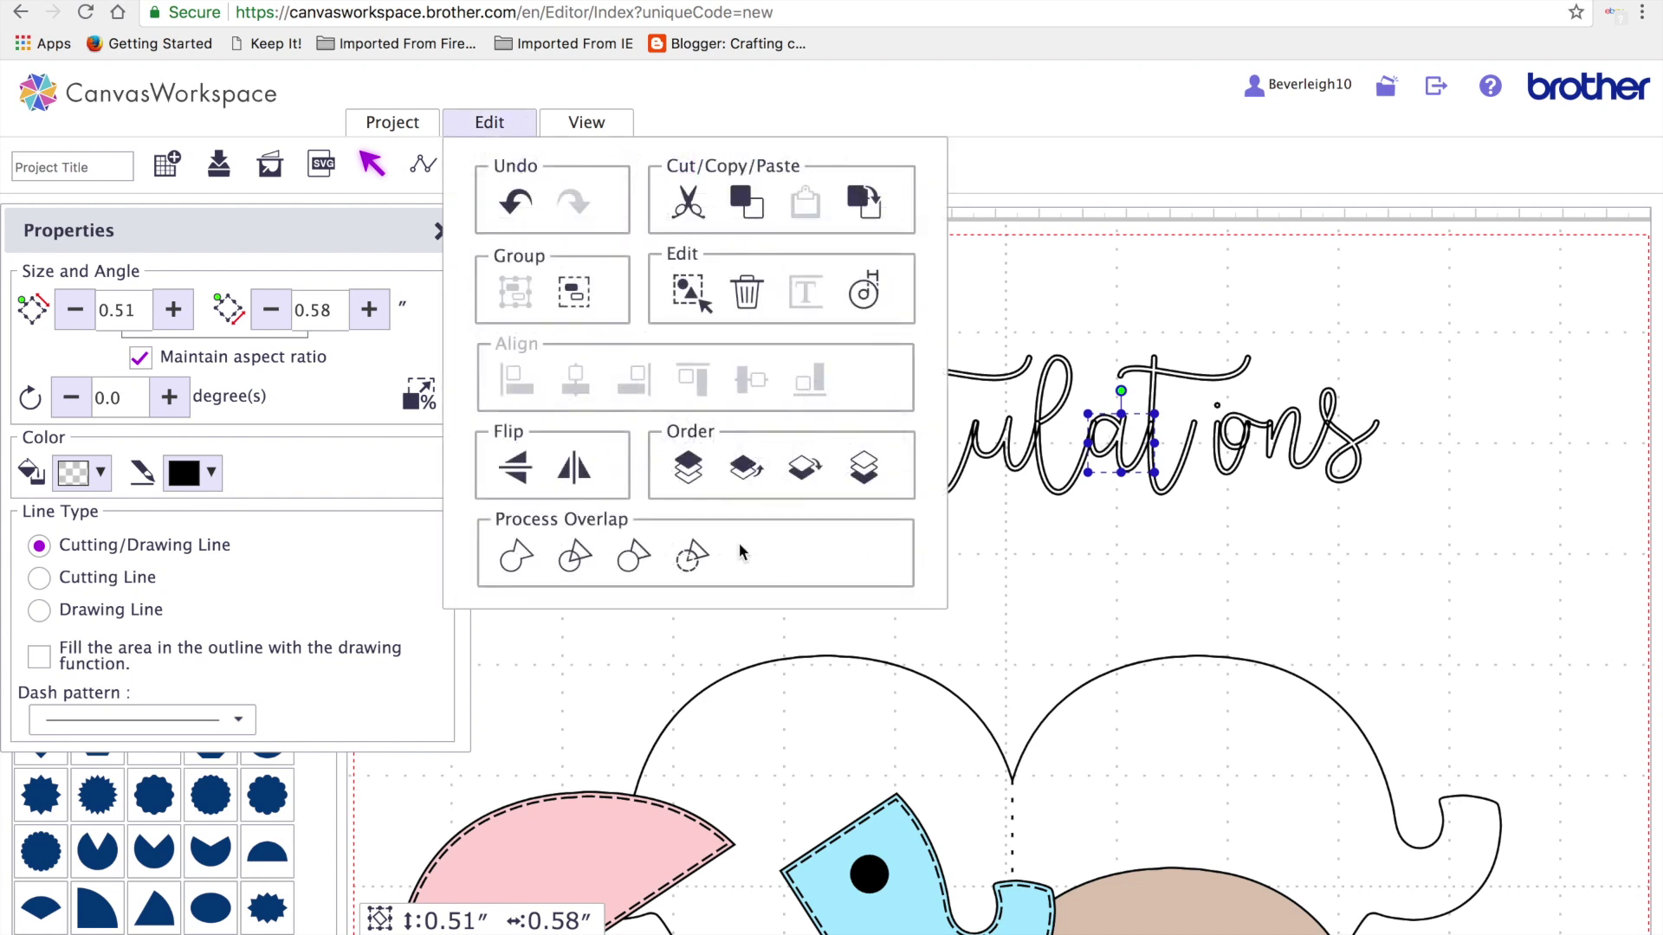
pyautogui.click(693, 557)
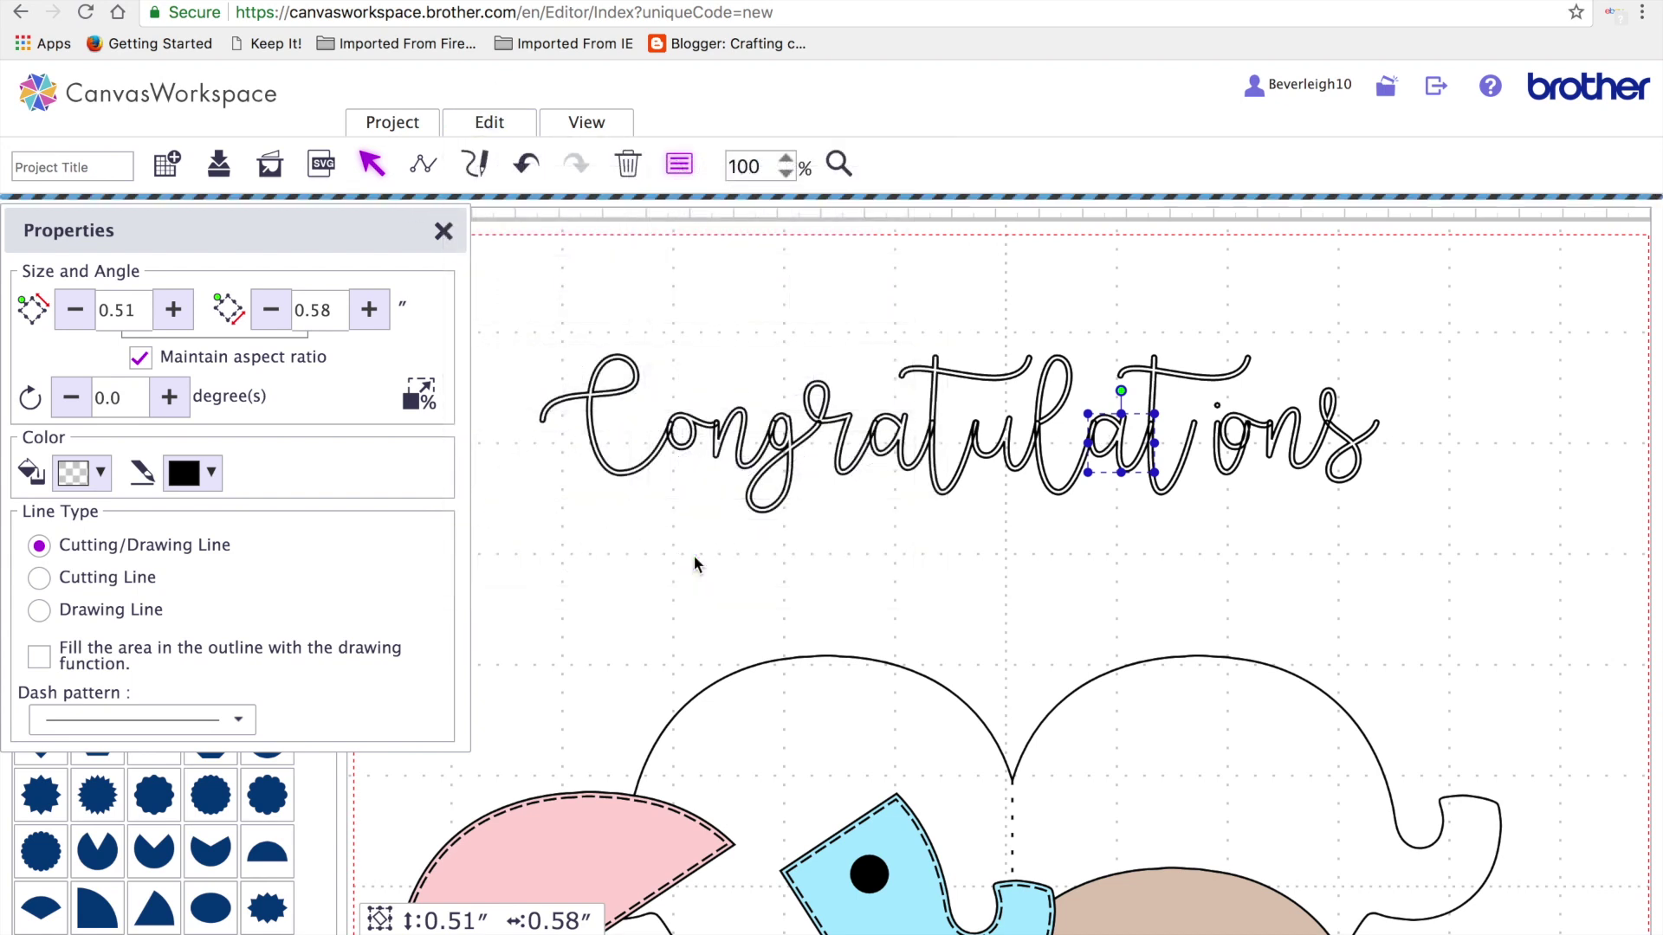
# Apply the last Process Overlap operation to the second letter t of Congratulations
pyautogui.click(1156, 490)
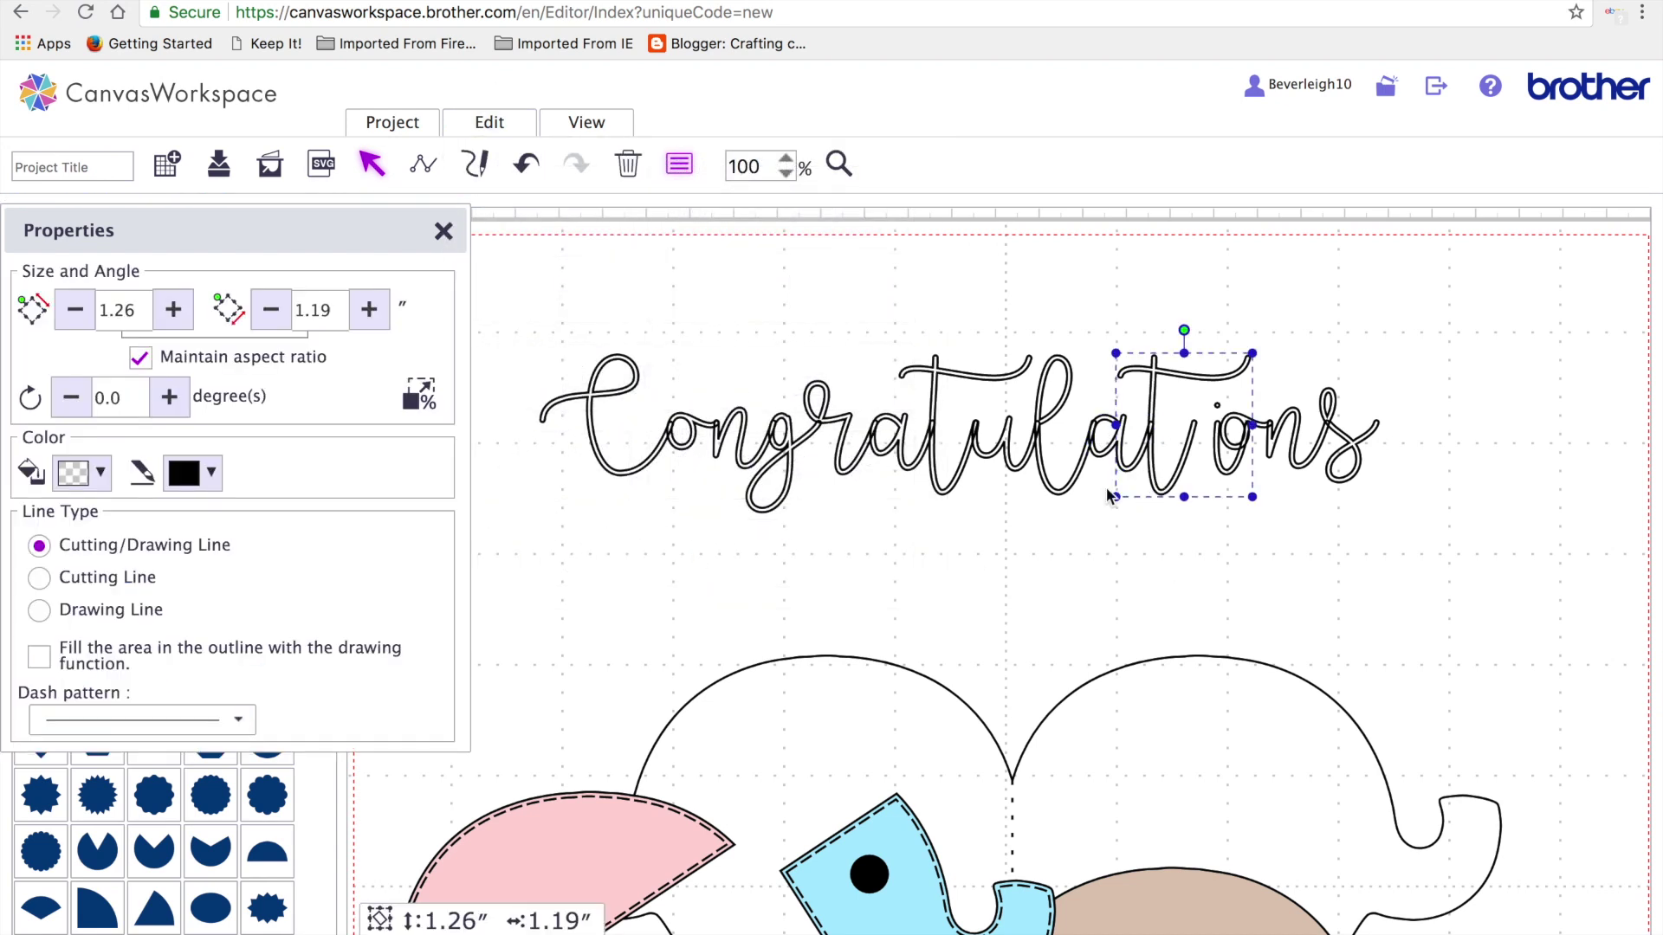
pyautogui.click(500, 128)
pyautogui.click(686, 565)
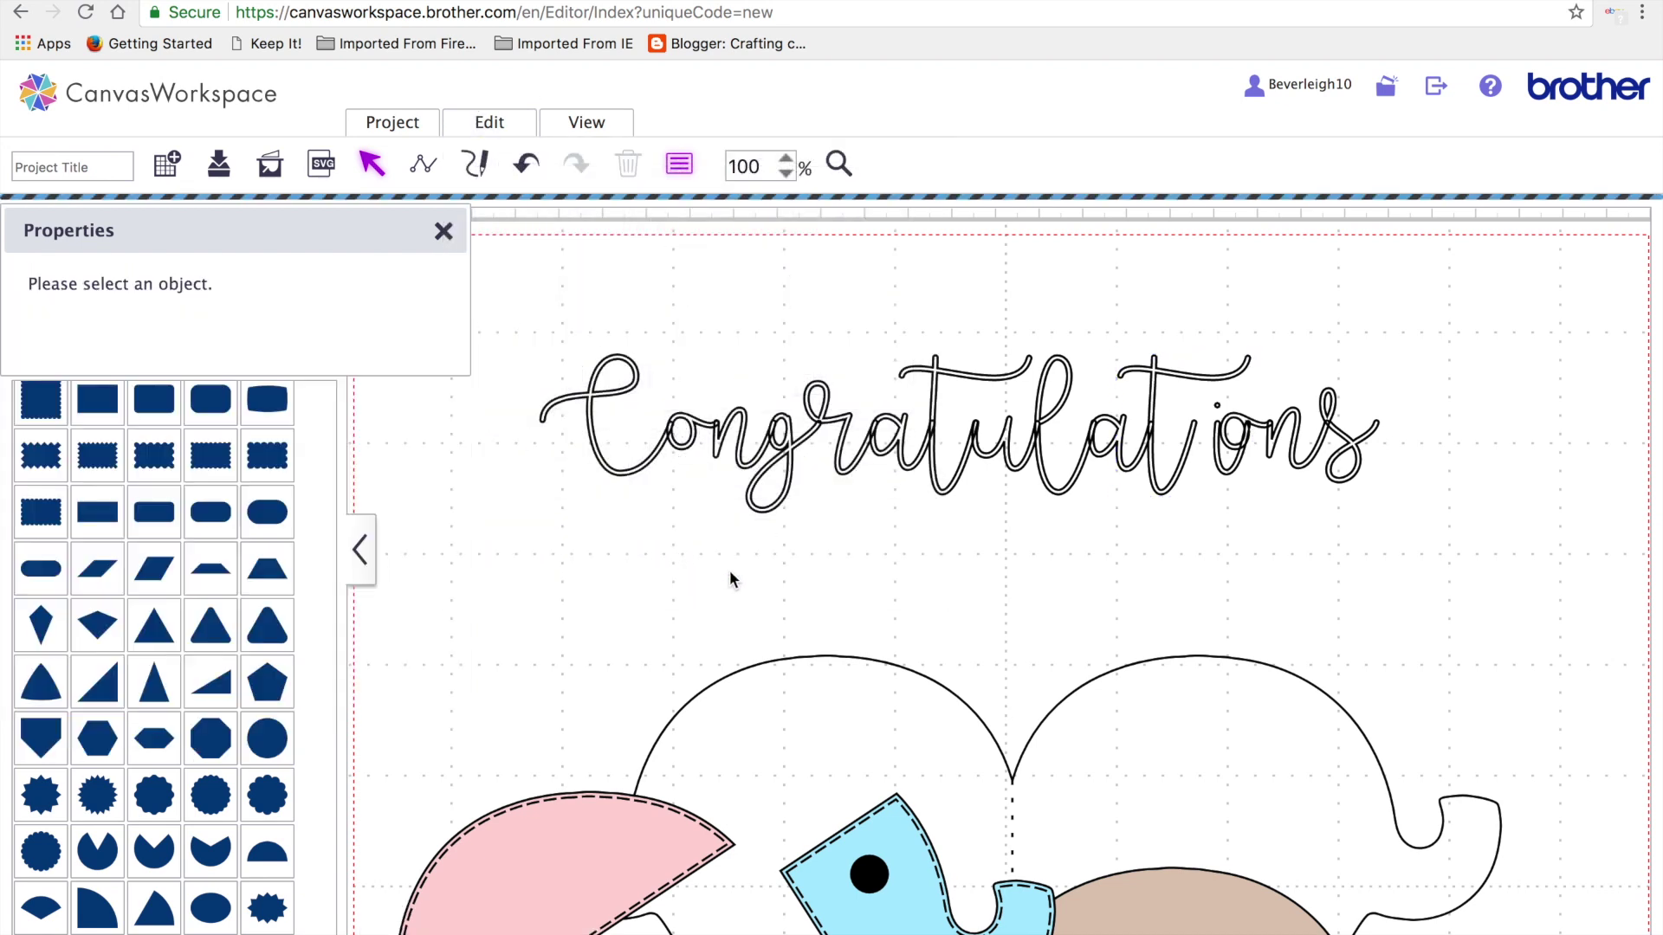
# Move the letter i of Congratulations left so it joins the second t and leaves the o clear
pyautogui.click(1221, 468)
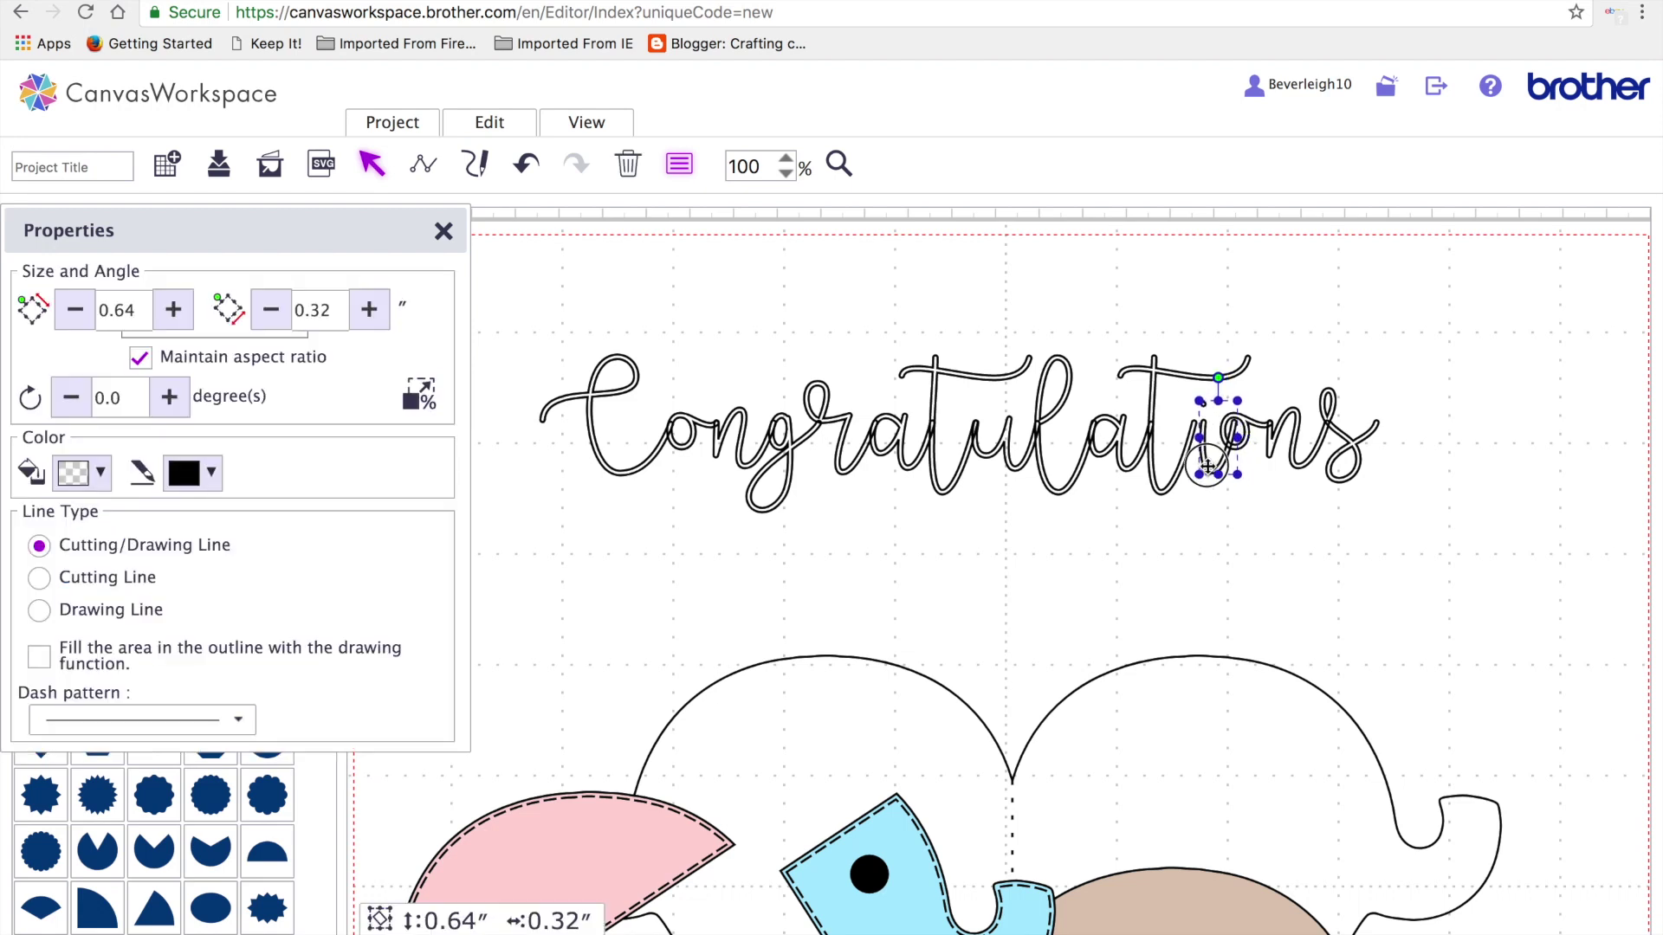
pyautogui.moveTo(1201, 466); pyautogui.dragTo(1196, 466)
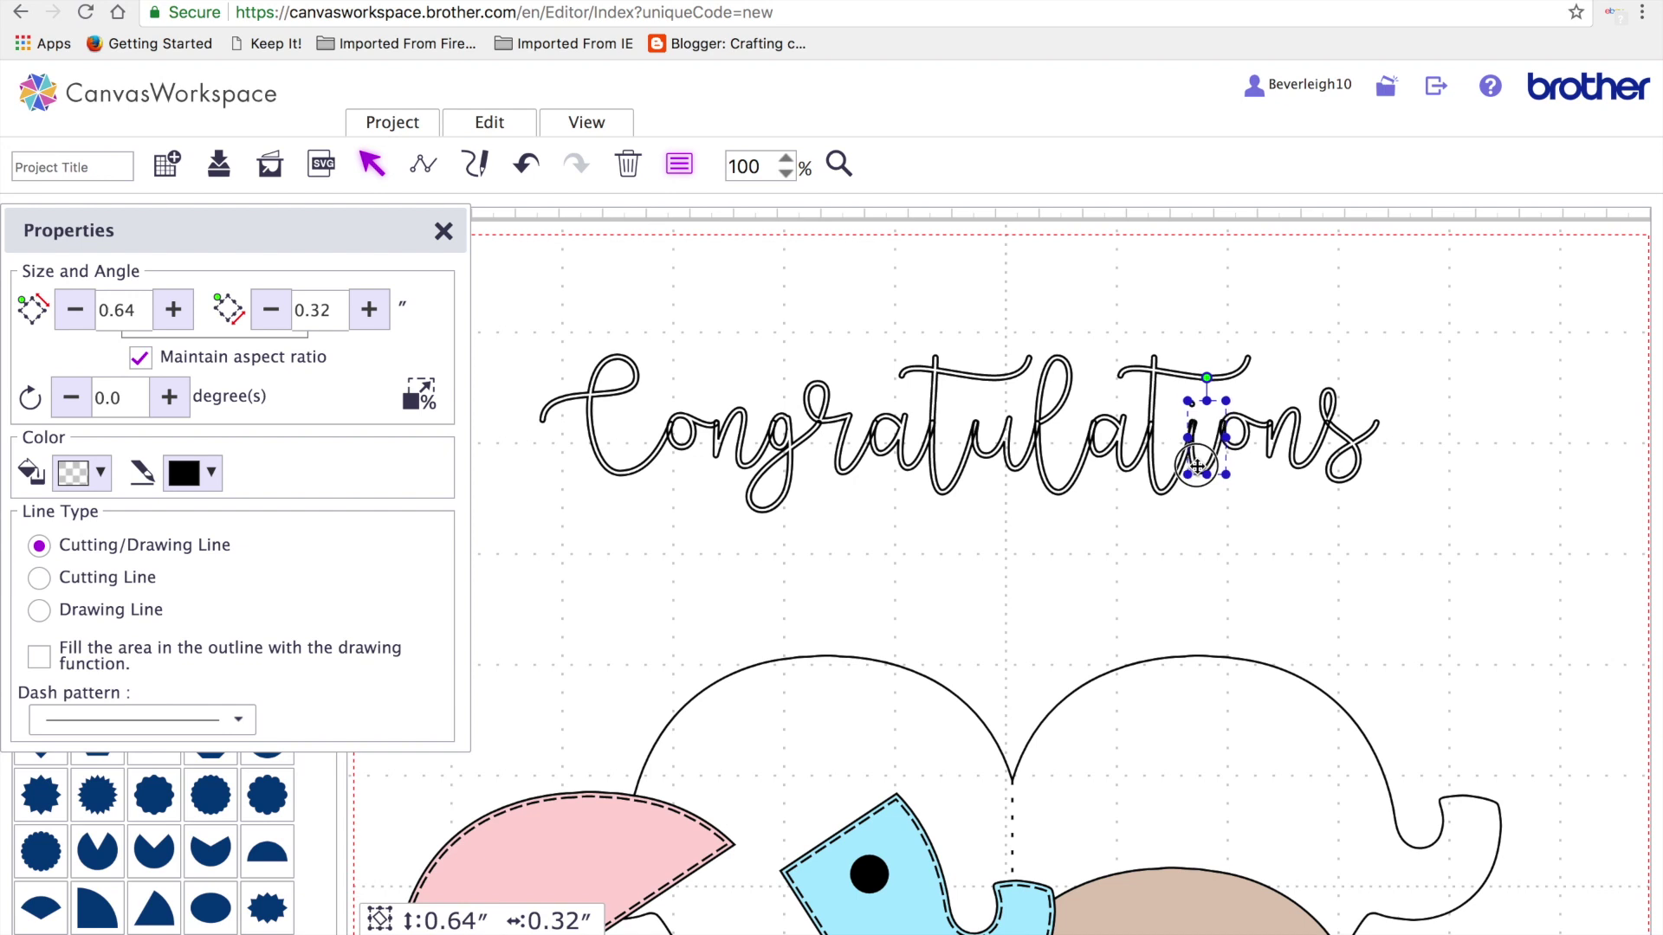
pyautogui.click(1282, 519)
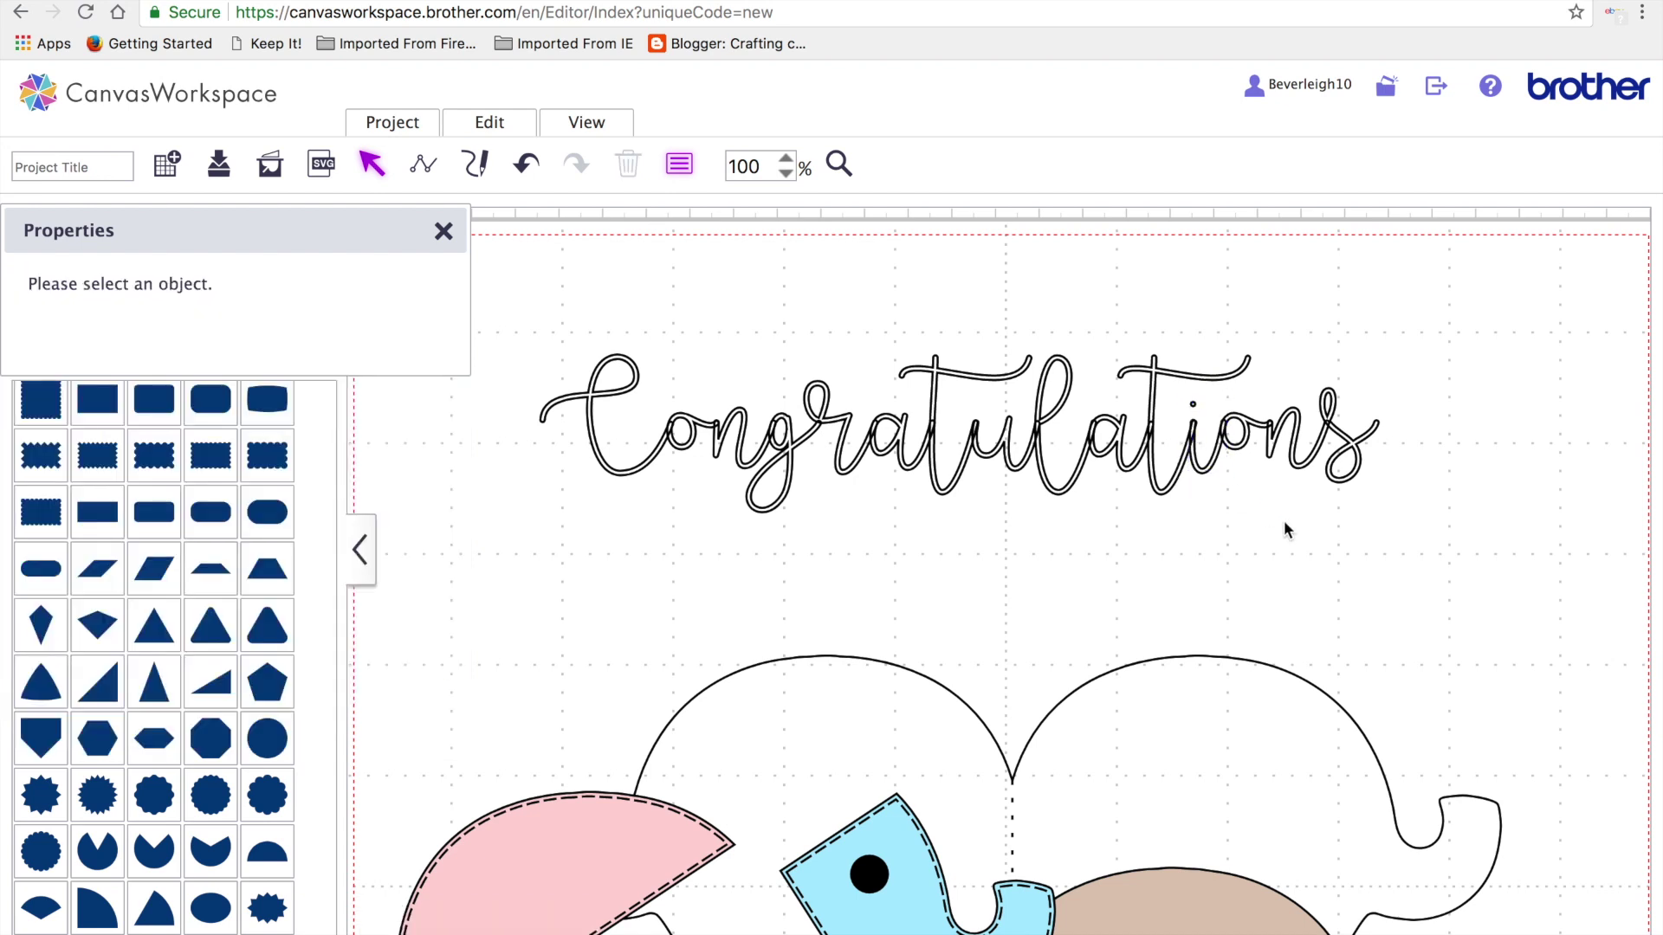
# Apply the last Process Overlap operation to the letter i and the second letter o of Congratulations, one at a time
pyautogui.click(1203, 472)
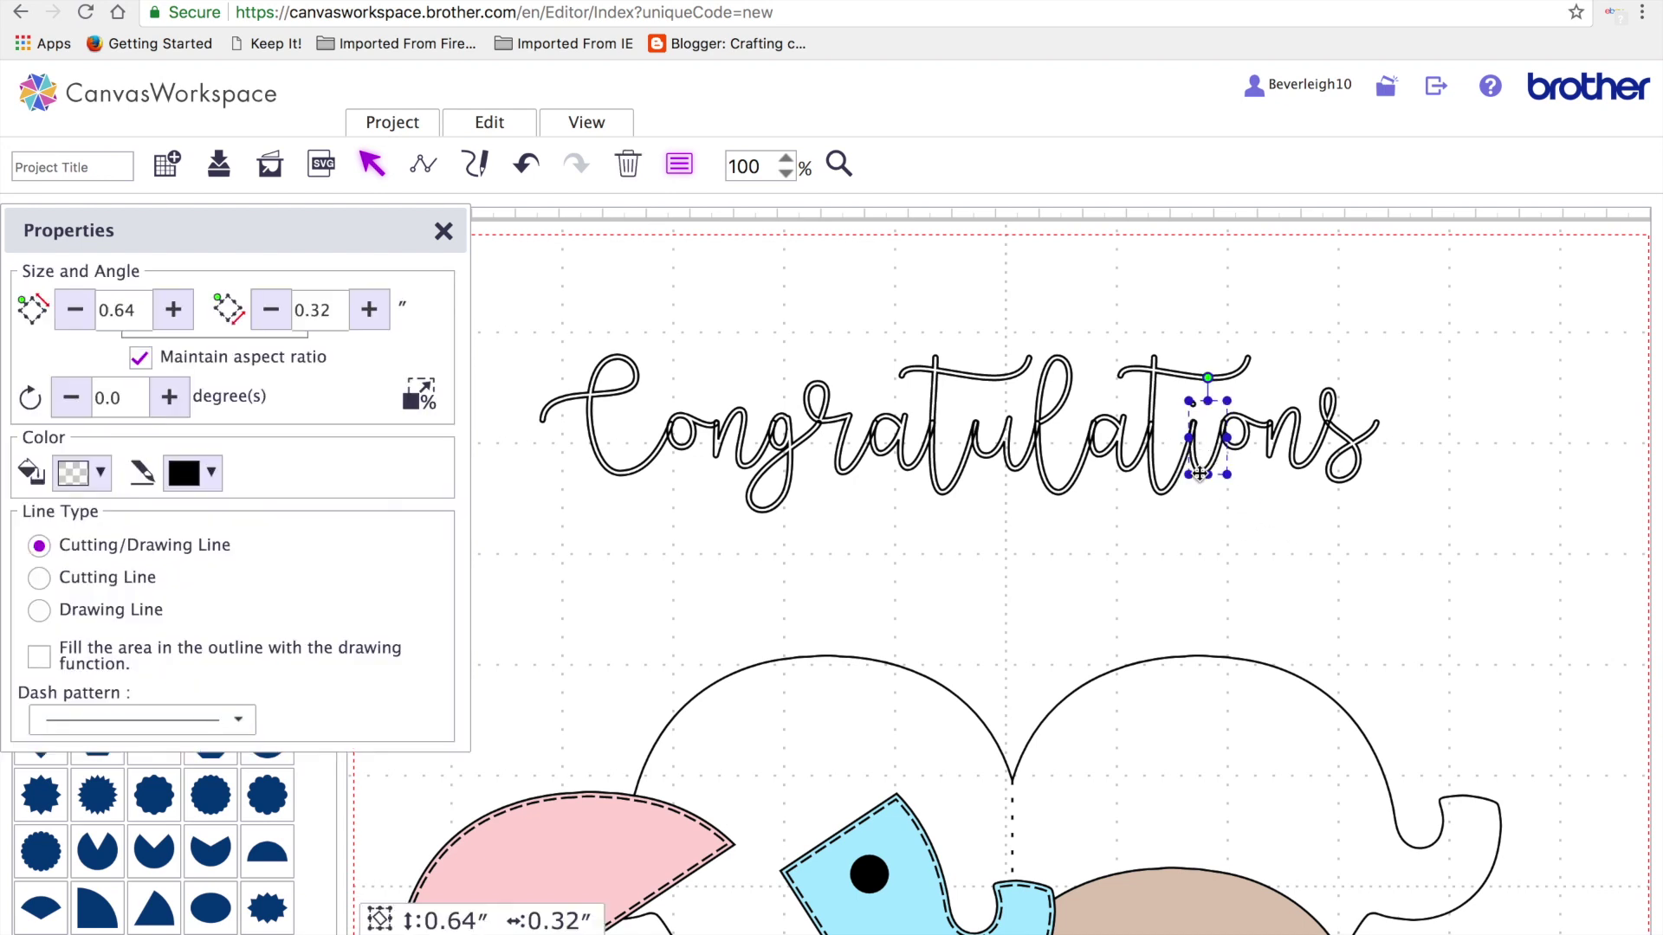
pyautogui.click(490, 122)
pyautogui.click(690, 553)
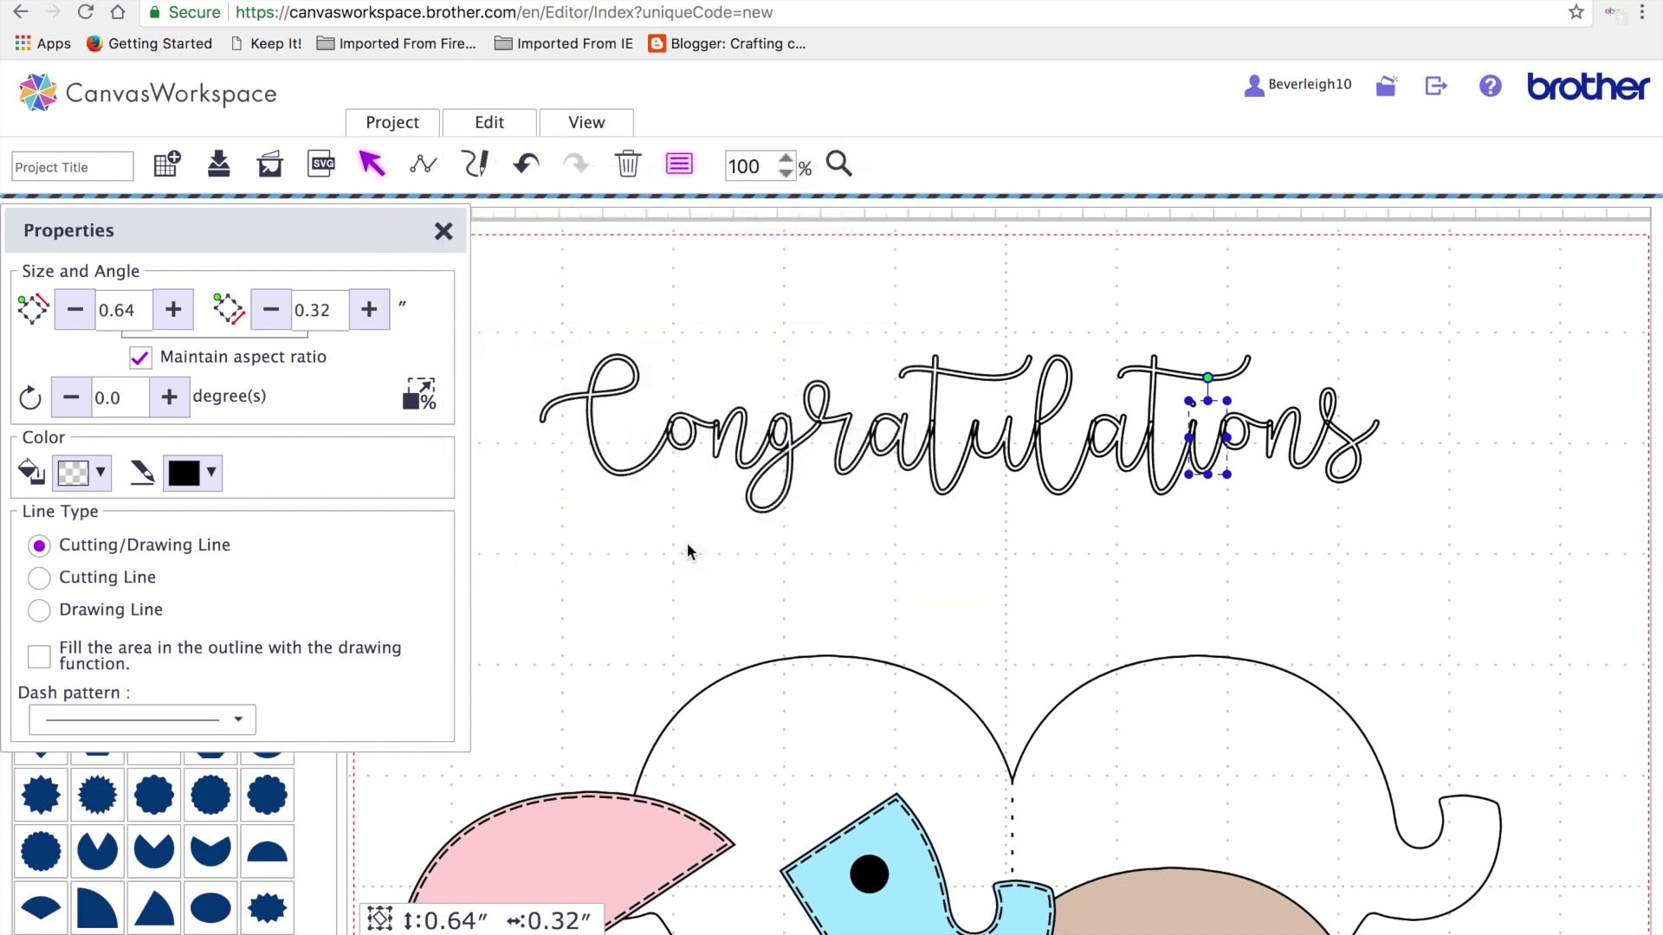
pyautogui.click(1144, 618)
pyautogui.click(1233, 450)
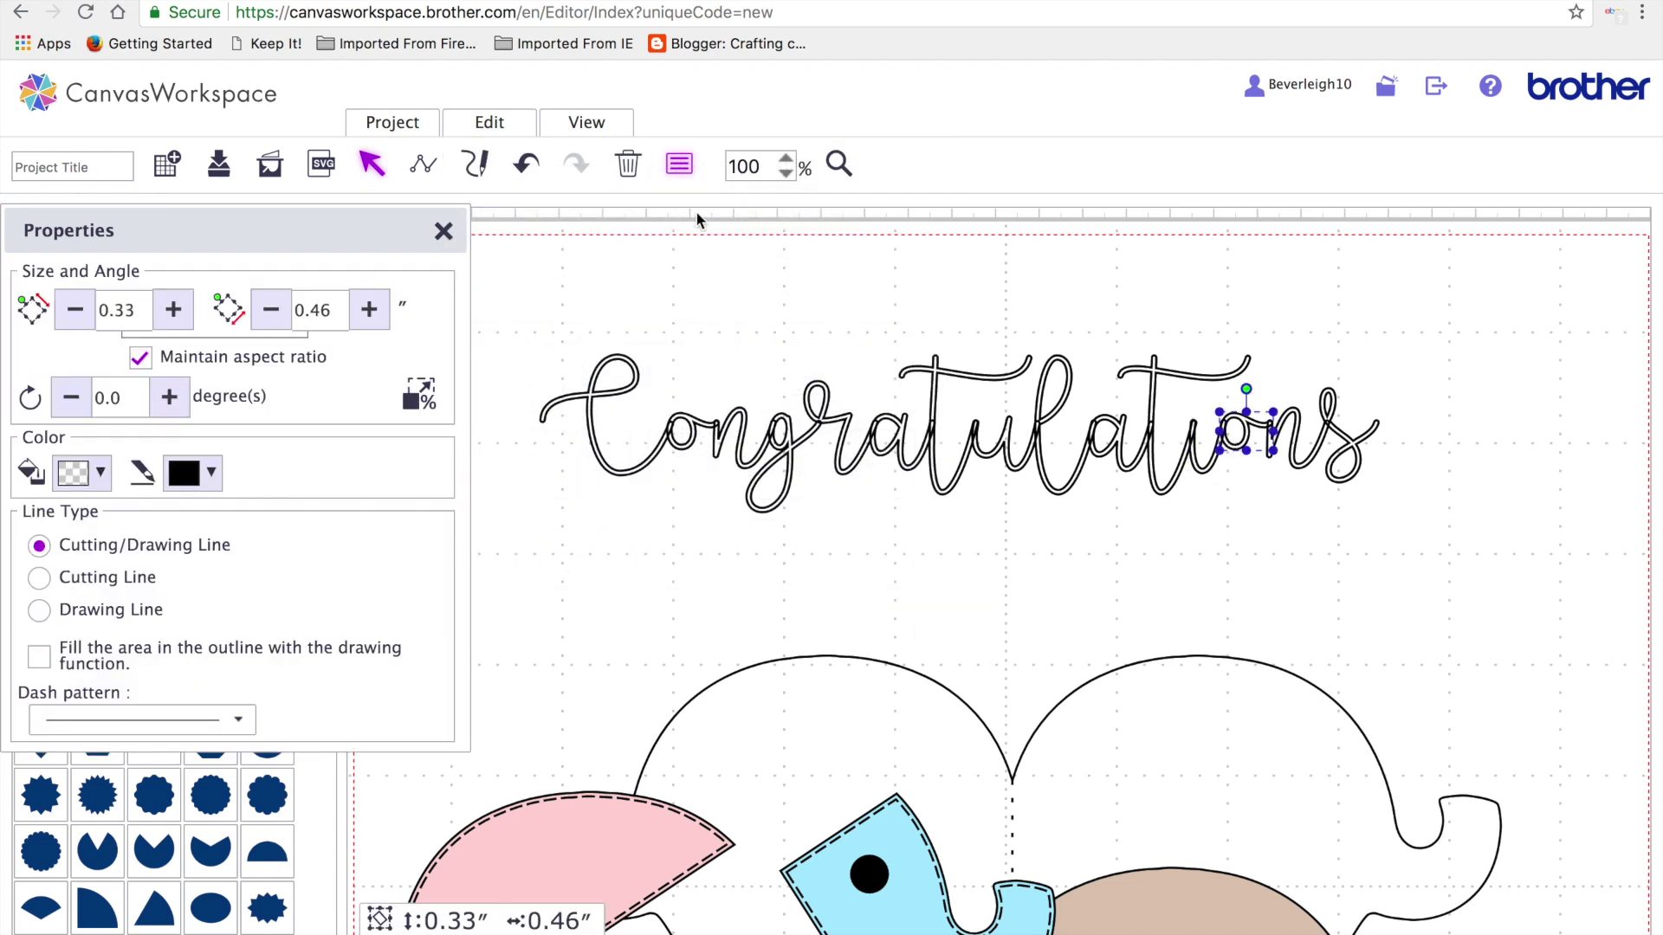
pyautogui.click(489, 122)
pyautogui.click(693, 557)
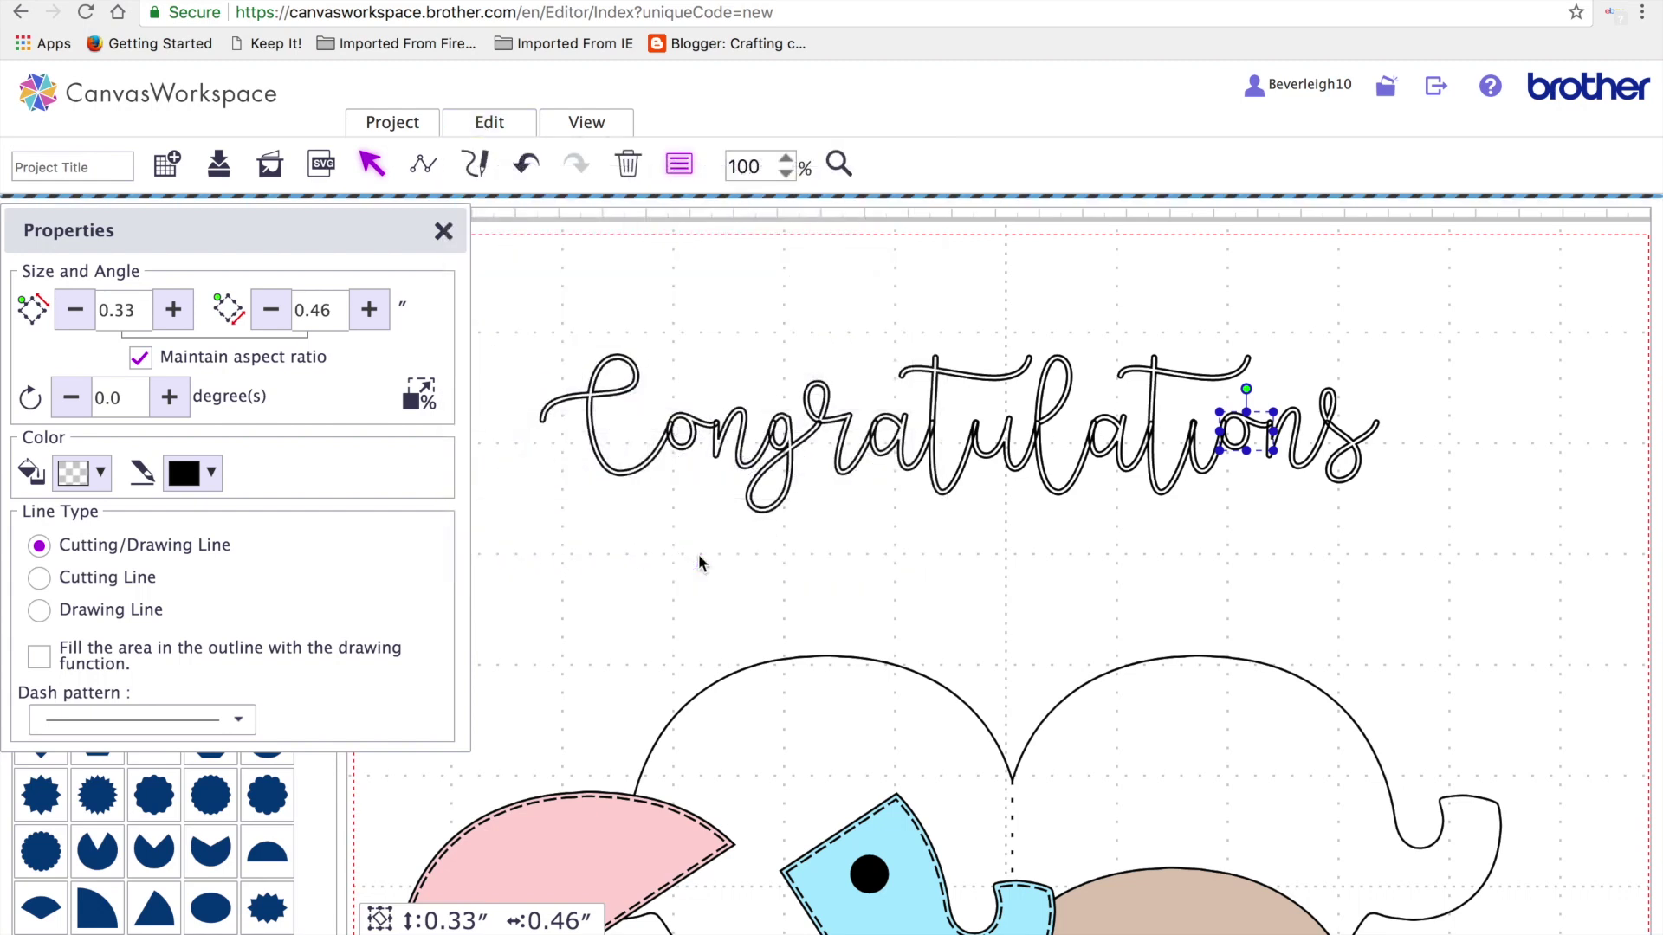
pyautogui.click(1035, 618)
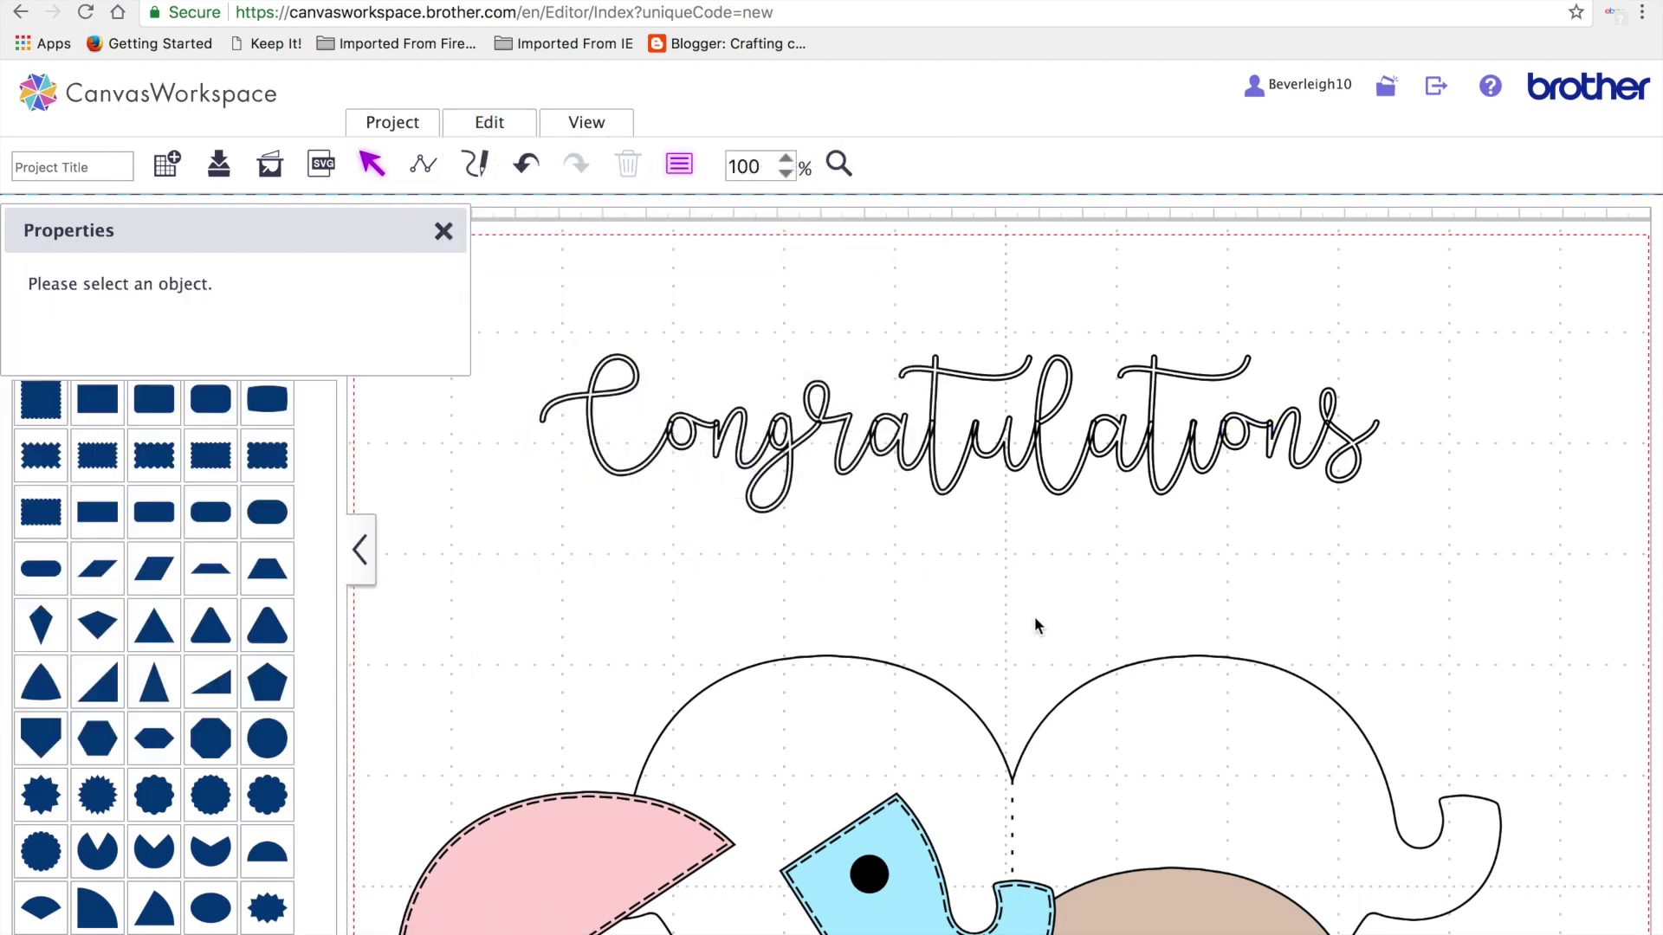
# Apply the last Process Overlap operation to the second letter n of Congratulations and deselect it
pyautogui.click(1293, 451)
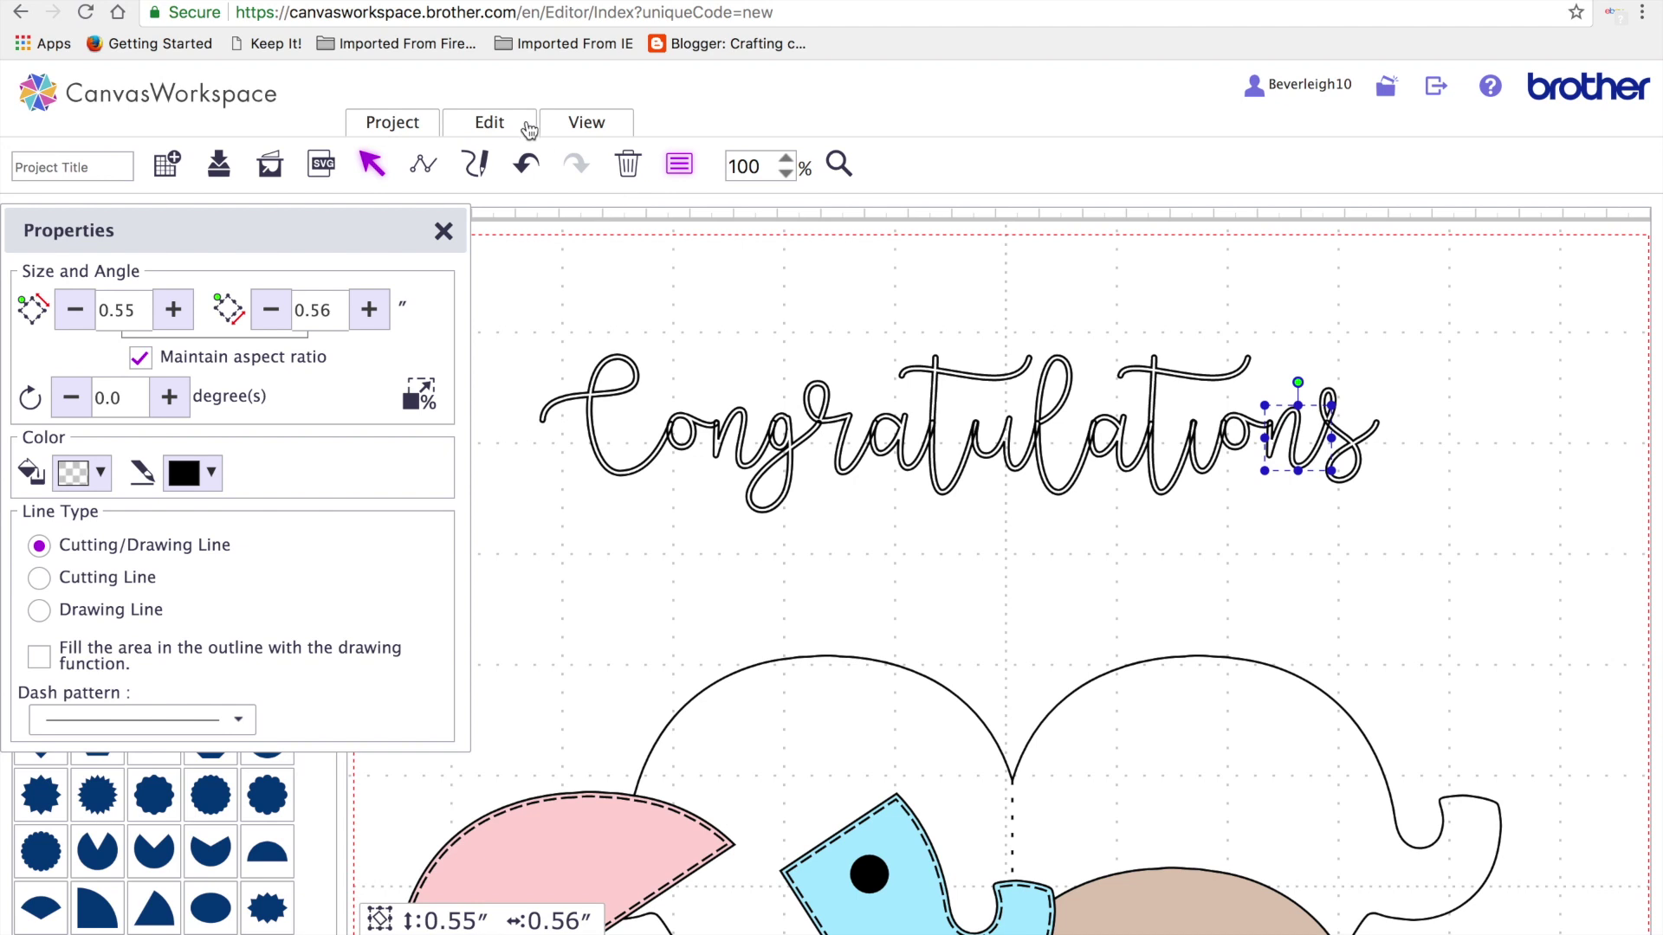
pyautogui.click(529, 124)
pyautogui.click(691, 557)
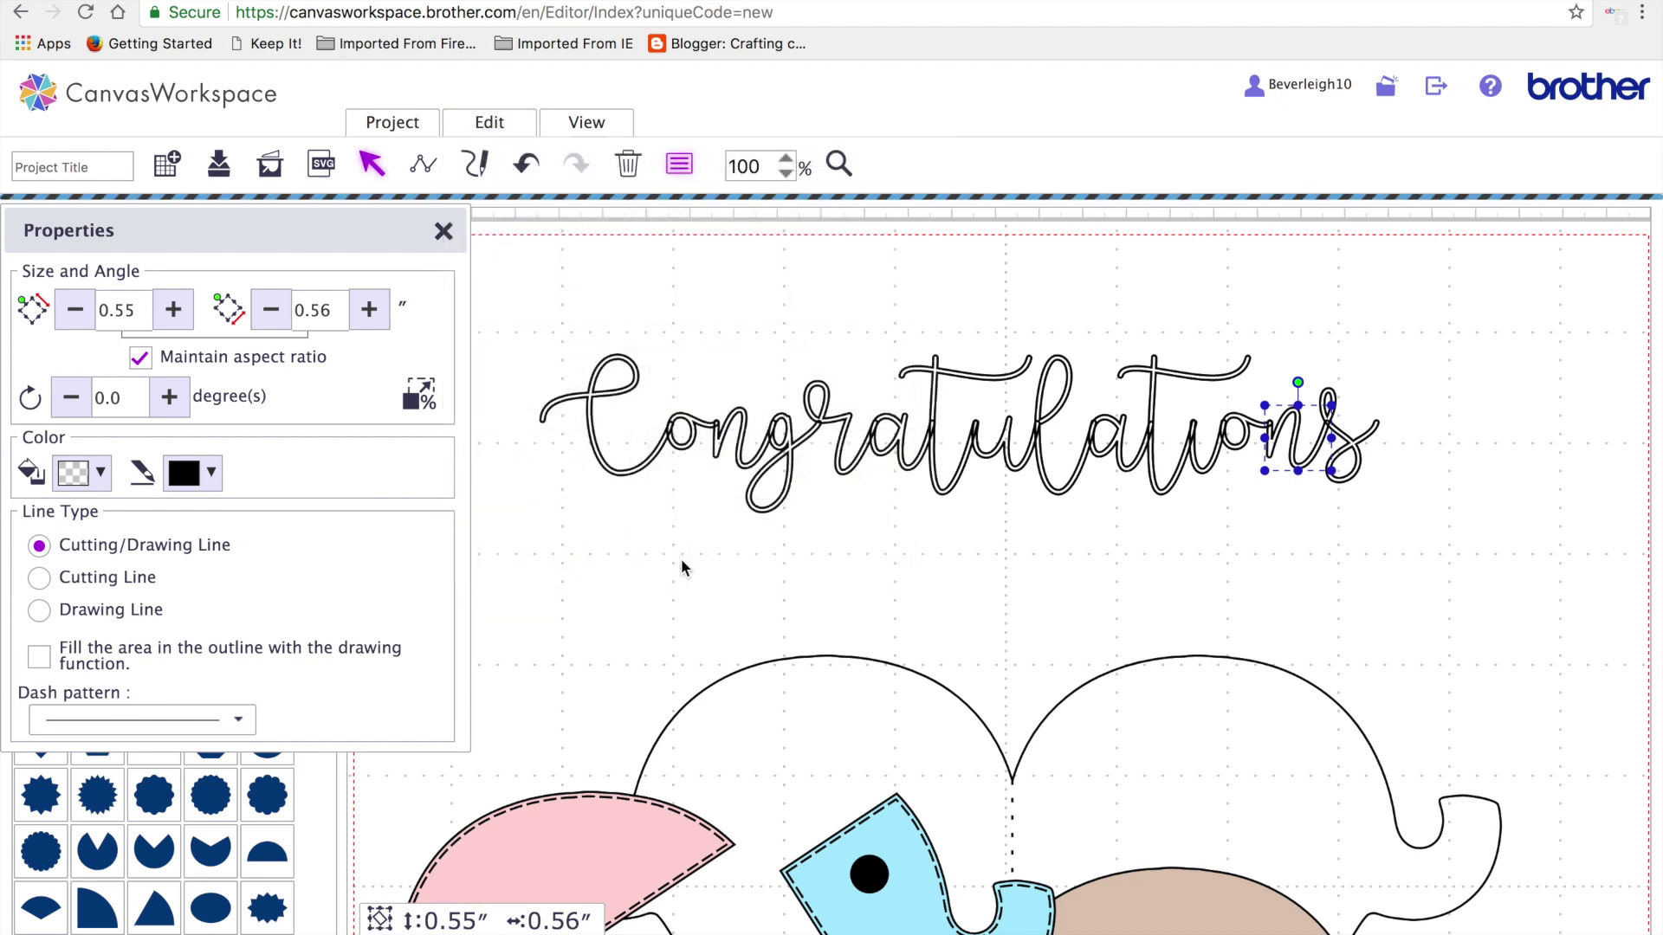
pyautogui.click(861, 601)
# Try to merge all letters of Congratulations into one shape with the first Process Overlap operation, and undo the merge
pyautogui.moveTo(548, 310); pyautogui.dragTo(1425, 524)
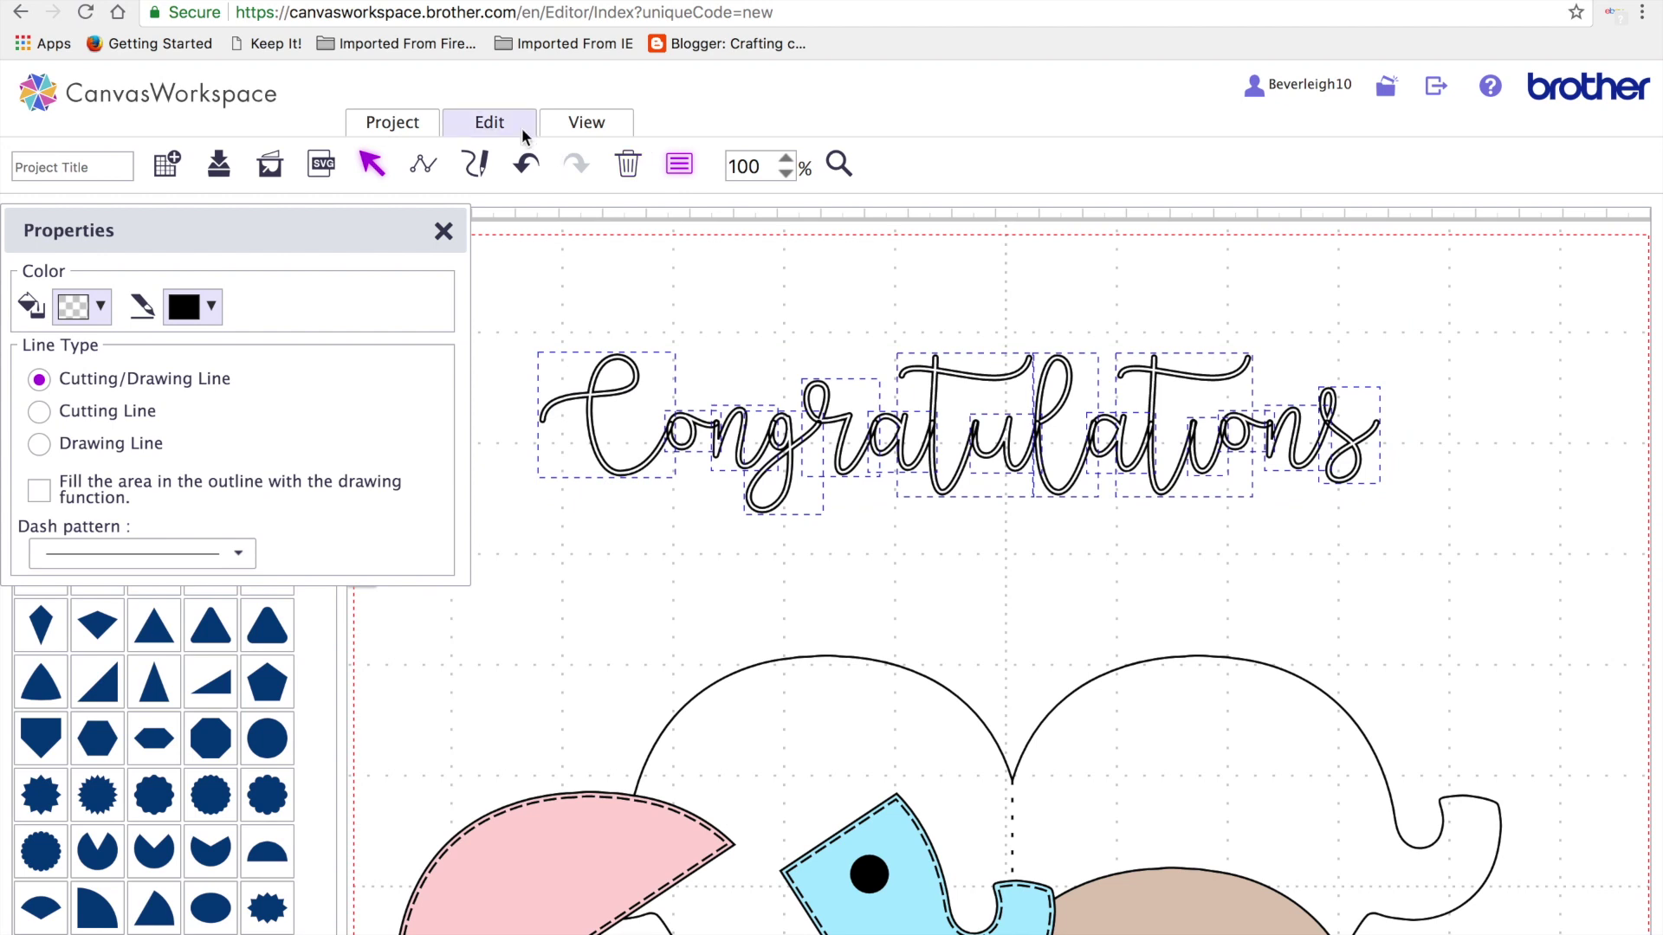
pyautogui.click(489, 122)
pyautogui.click(520, 563)
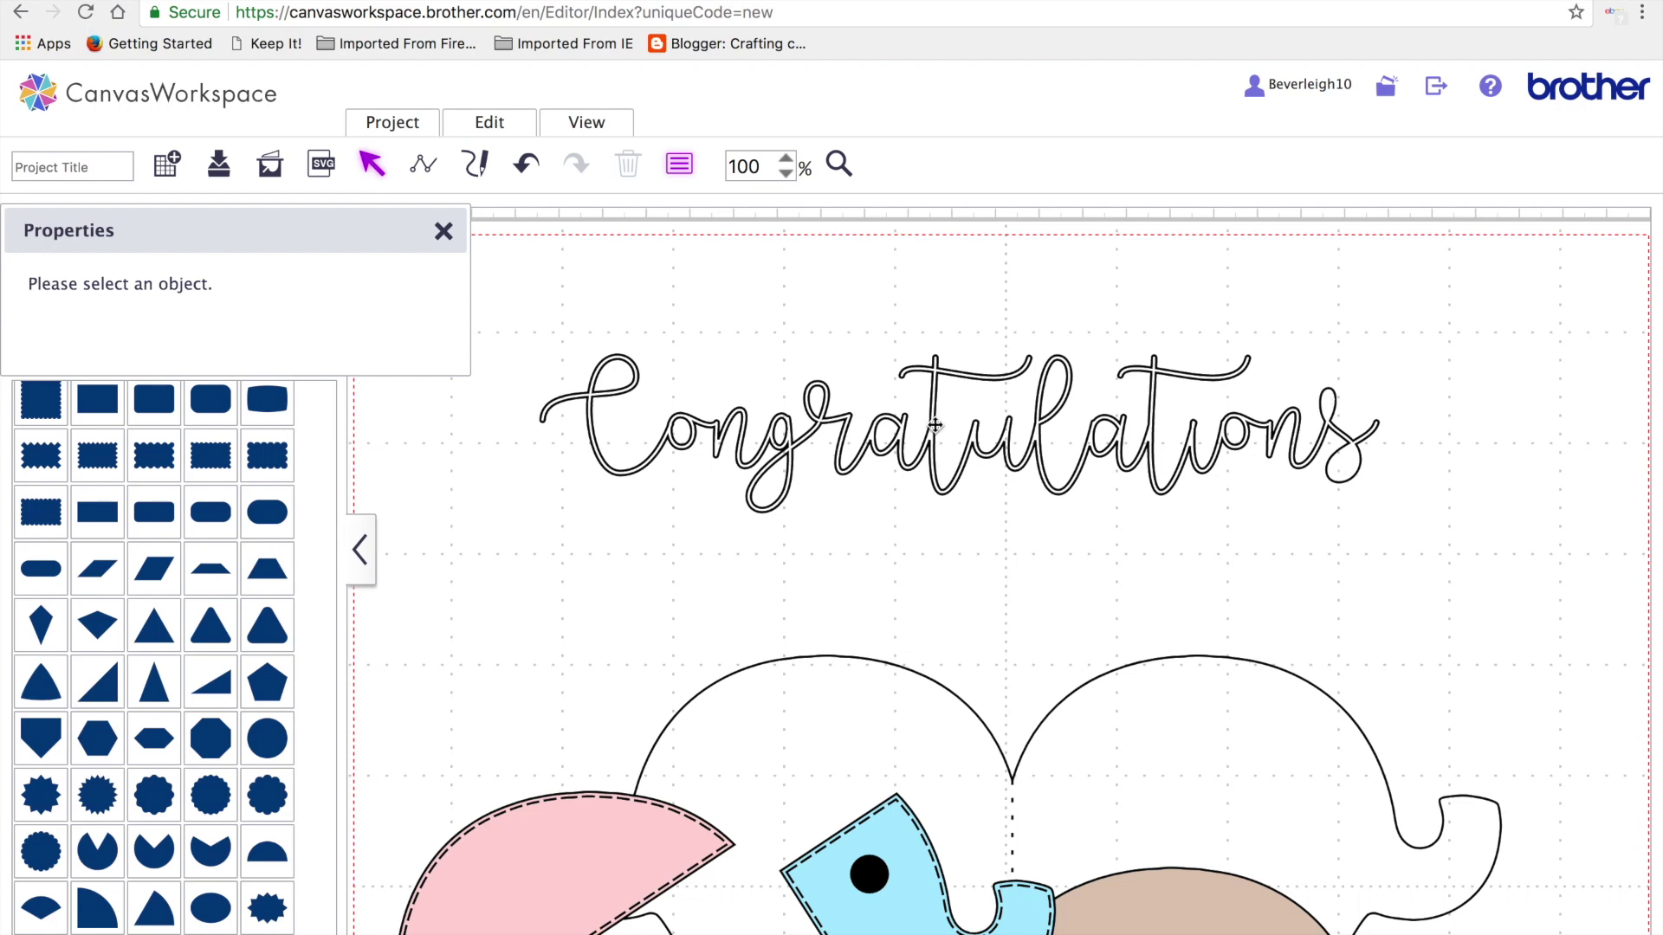
pyautogui.click(524, 164)
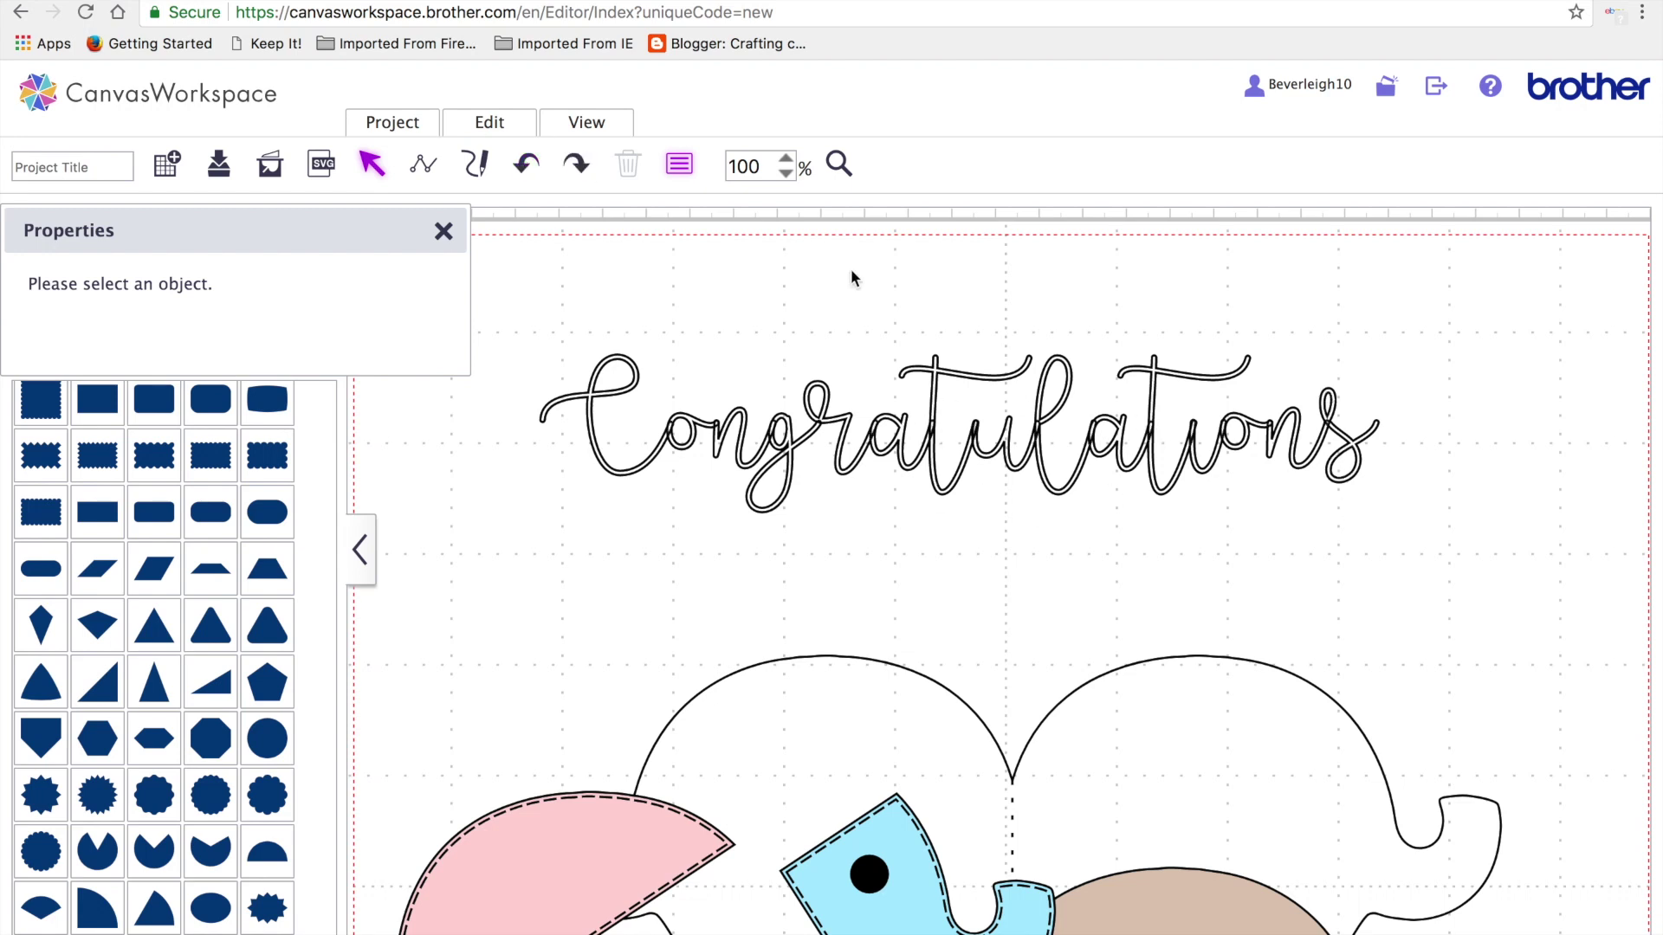
# Apply the last Process Overlap operation to the letter s of Congratulations
pyautogui.click(1350, 474)
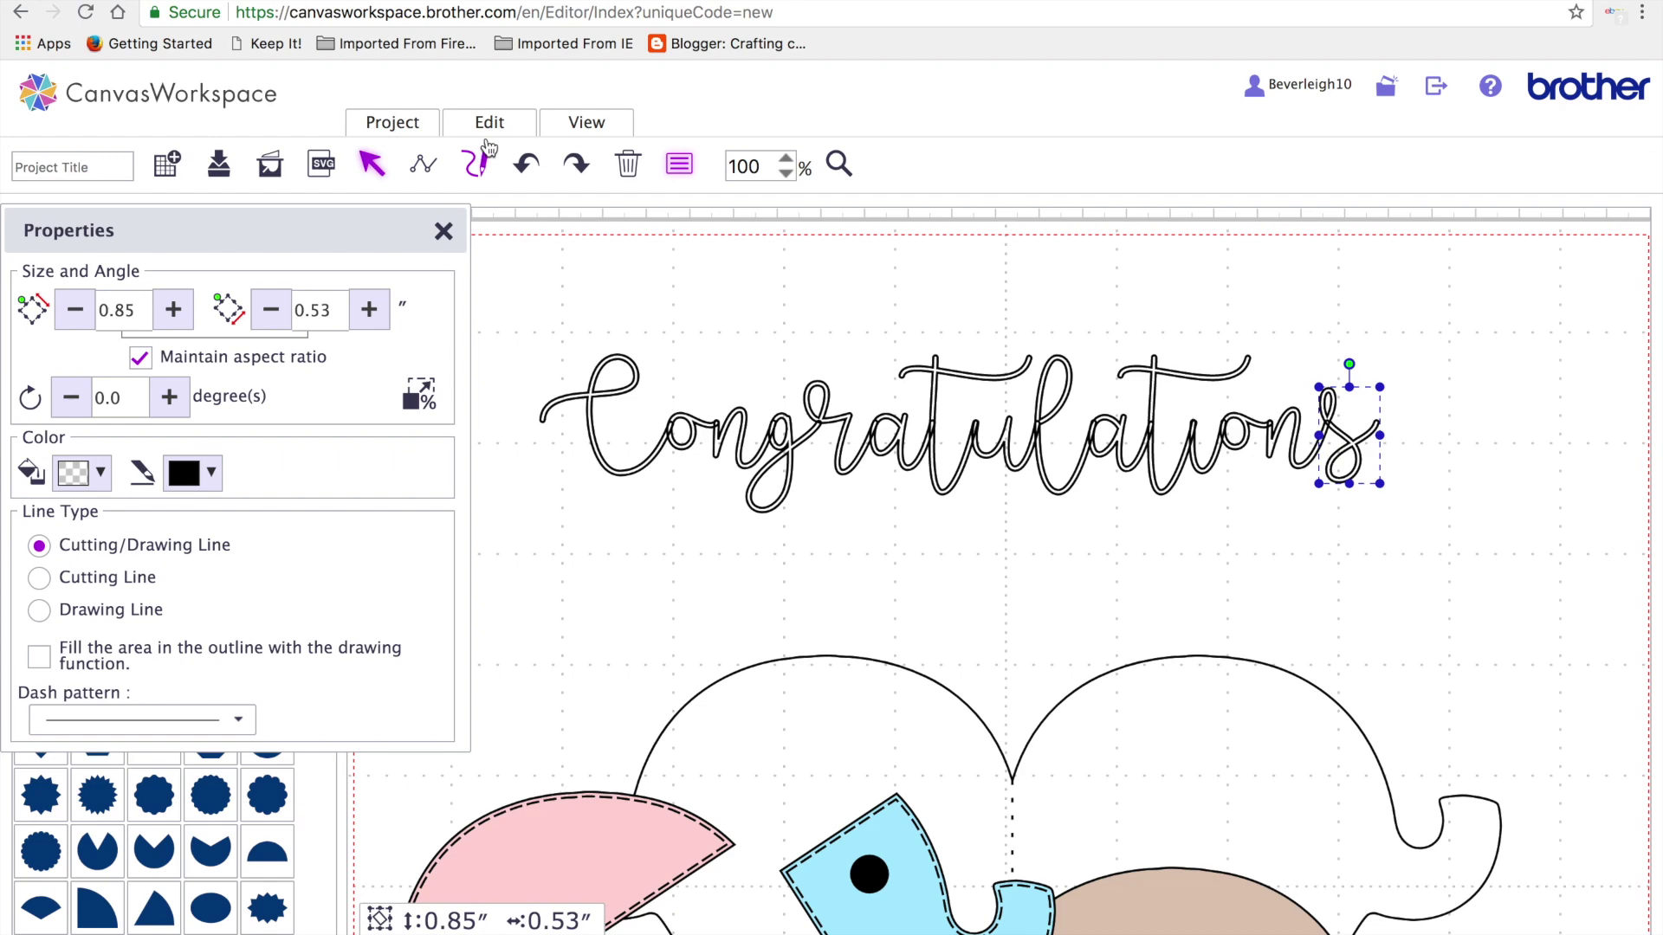
pyautogui.click(490, 124)
pyautogui.click(691, 557)
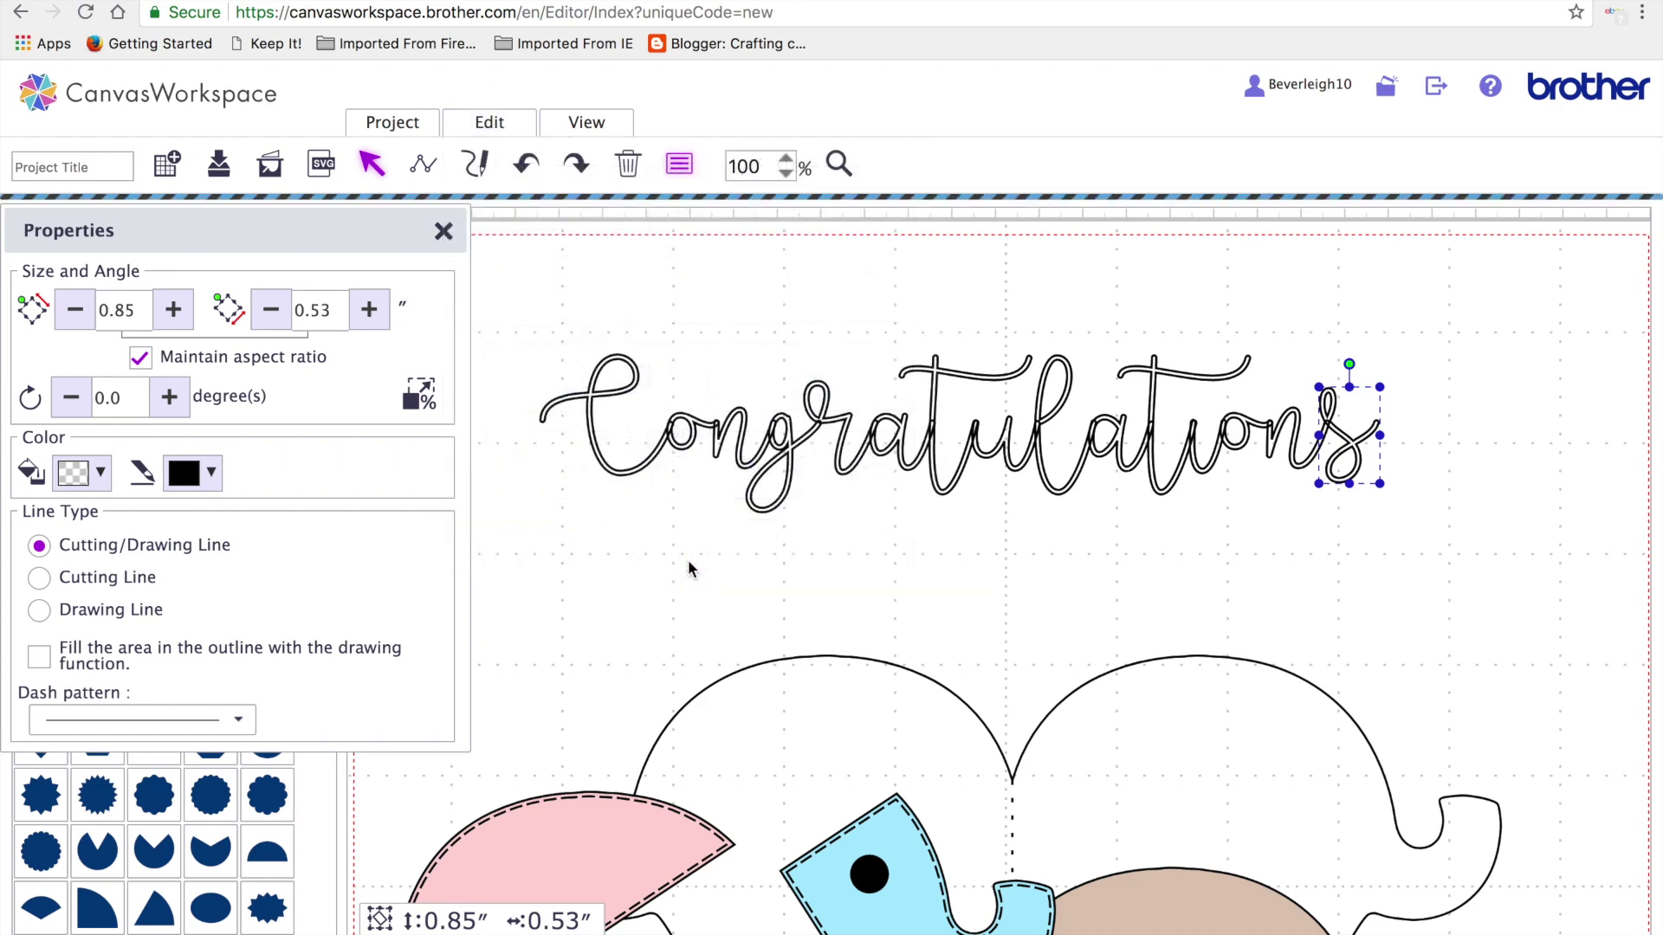
# Merge all letters of Congratulations into one shape with the first Process Overlap operation and move the word slightly down and to the right
pyautogui.moveTo(518, 313); pyautogui.dragTo(1391, 521)
pyautogui.click(487, 122)
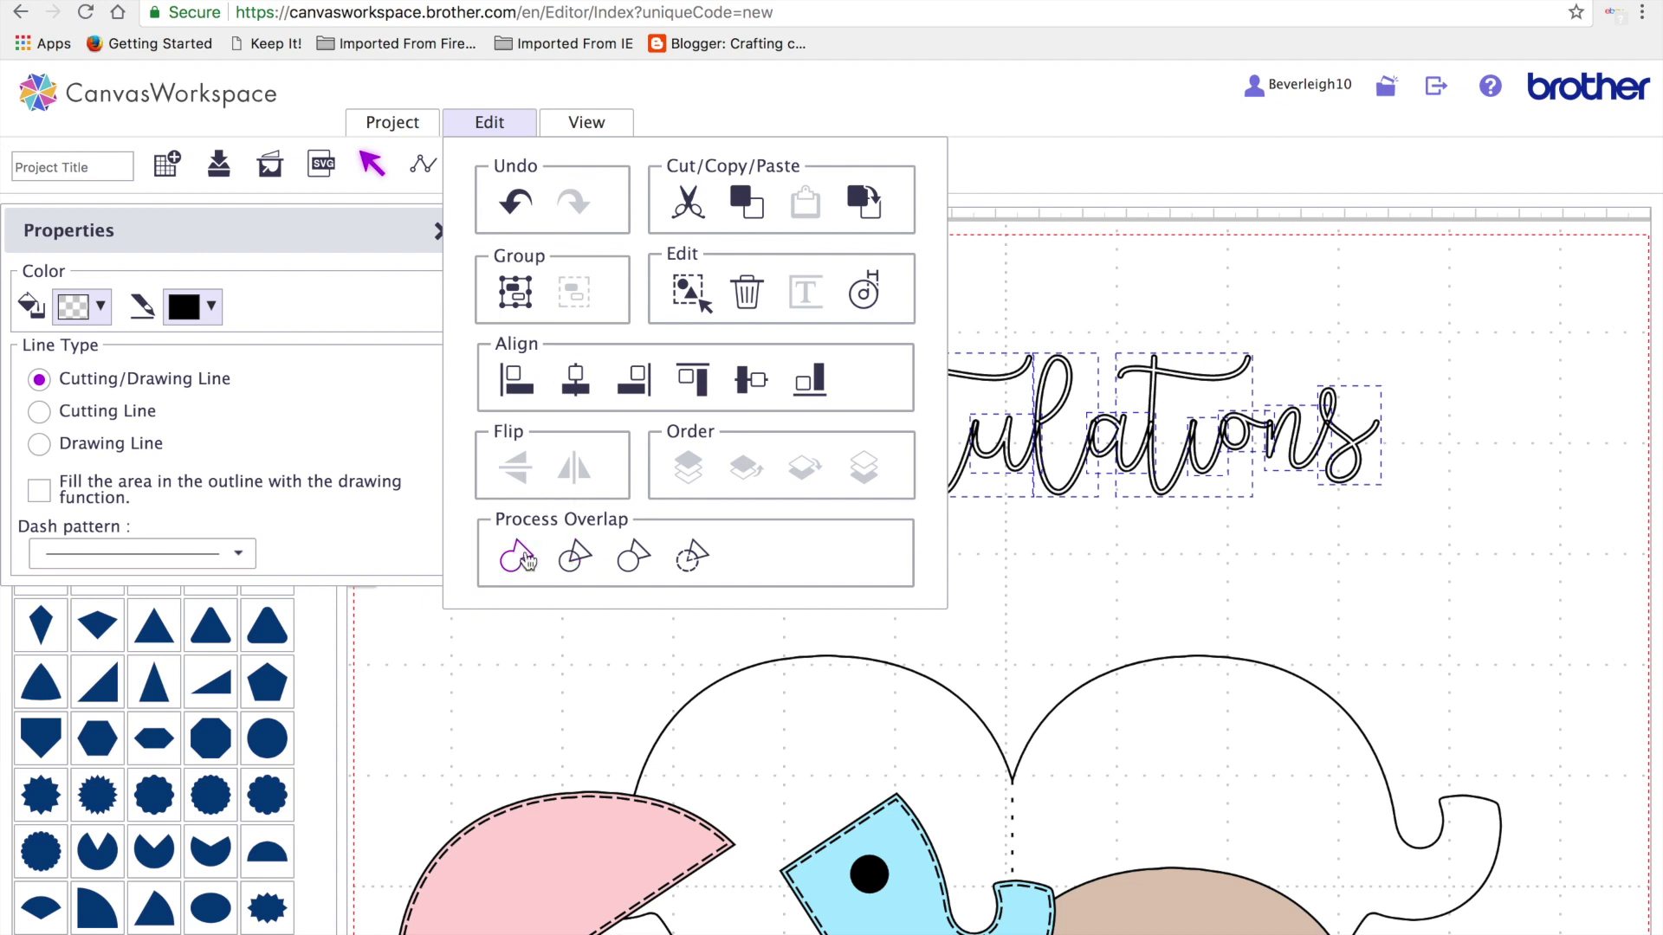
pyautogui.click(525, 557)
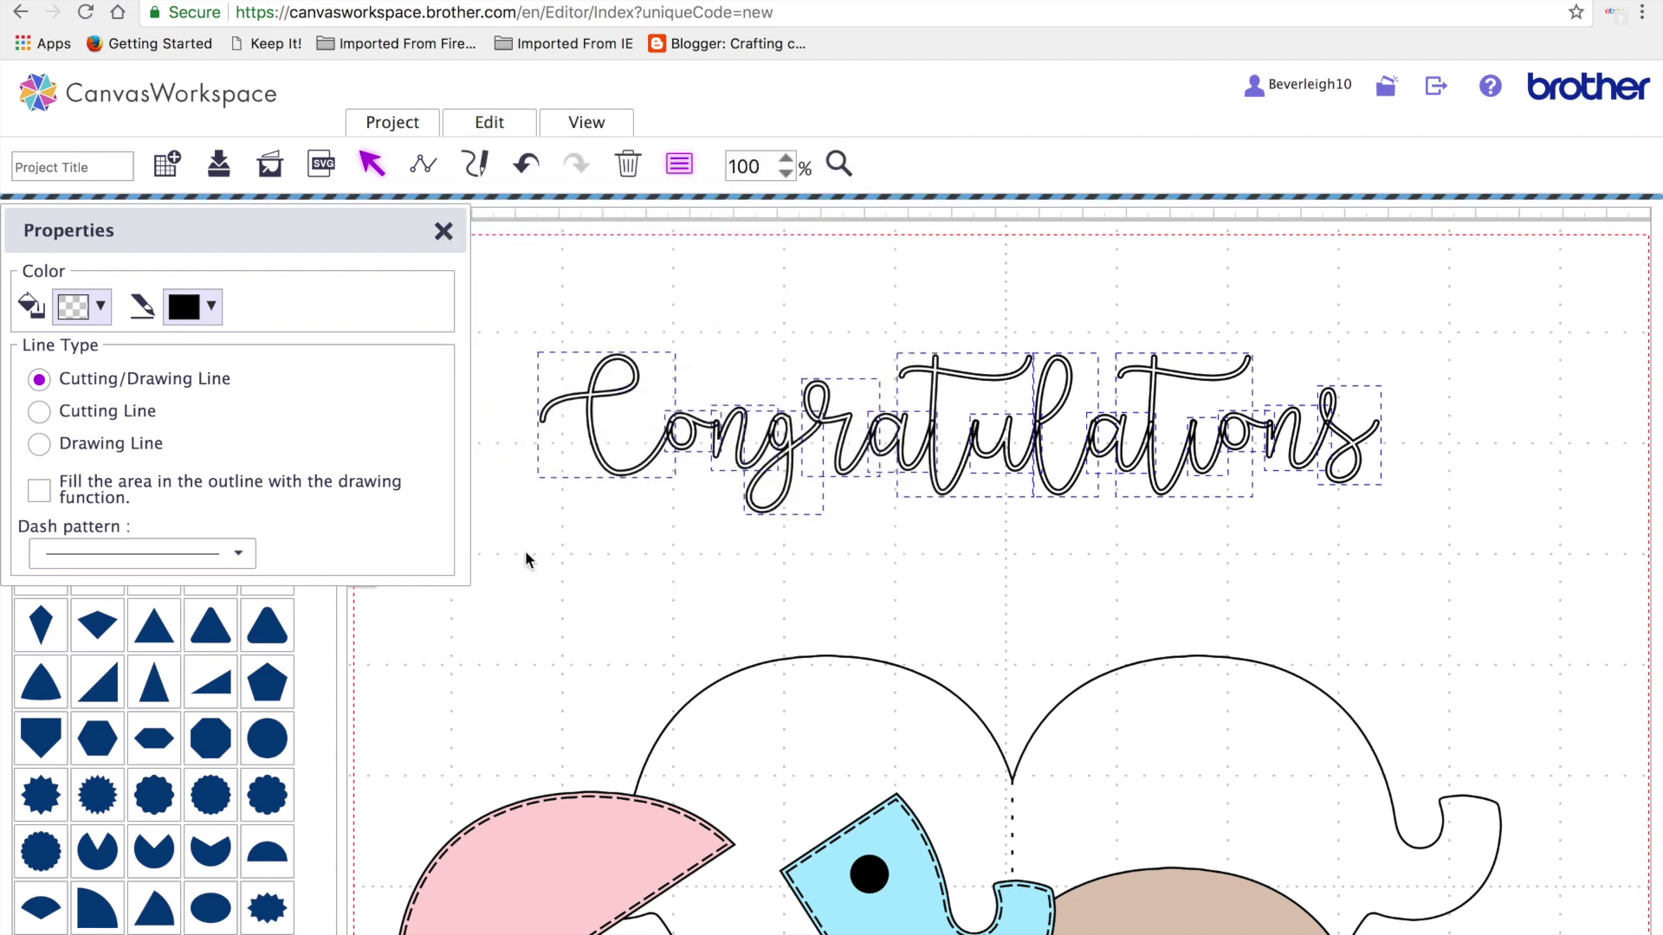
pyautogui.moveTo(838, 419); pyautogui.dragTo(853, 450)
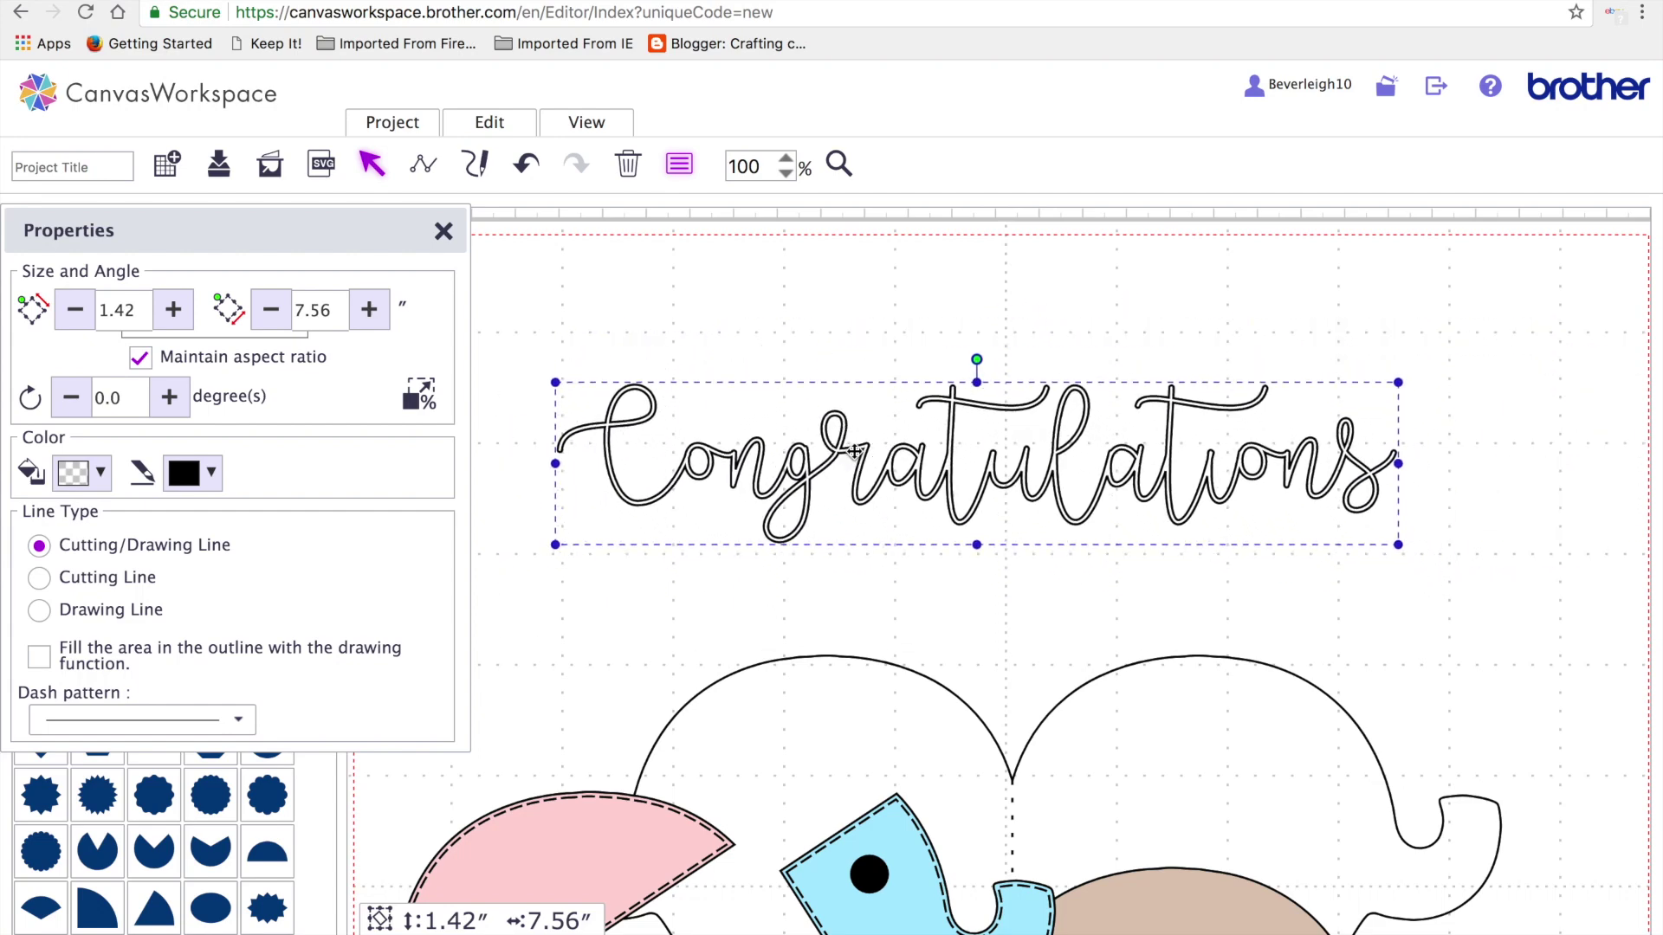
# Try a black fill and a dark blue fill on the merged Congratulations word
pyautogui.click(95, 475)
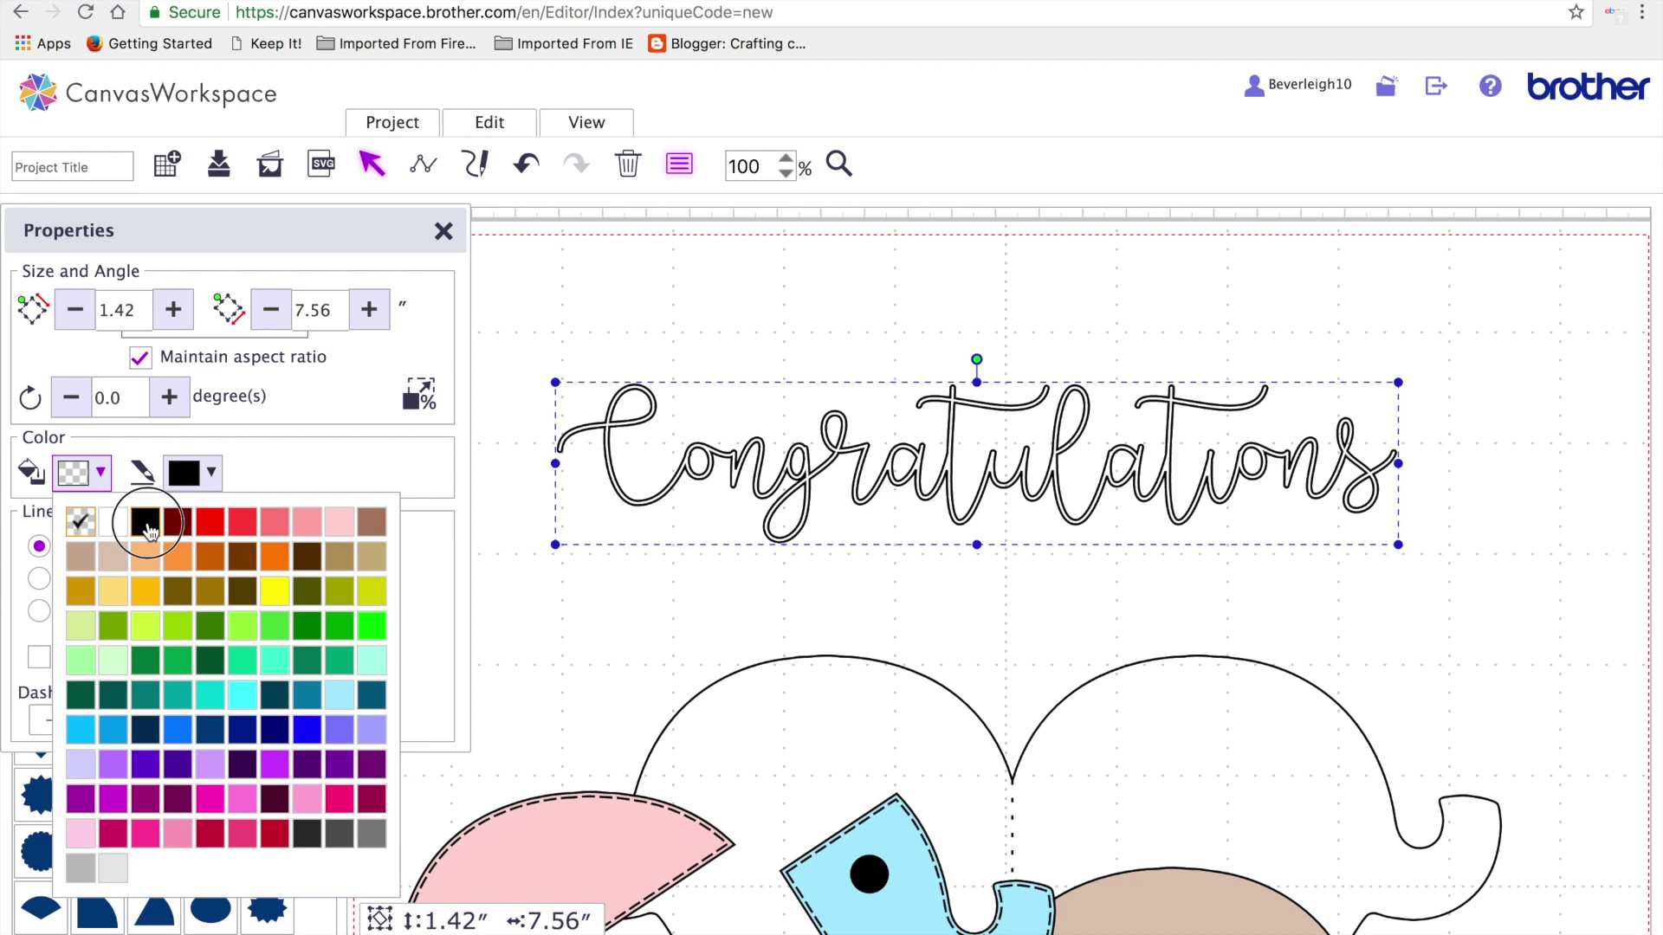
pyautogui.click(144, 521)
pyautogui.click(100, 473)
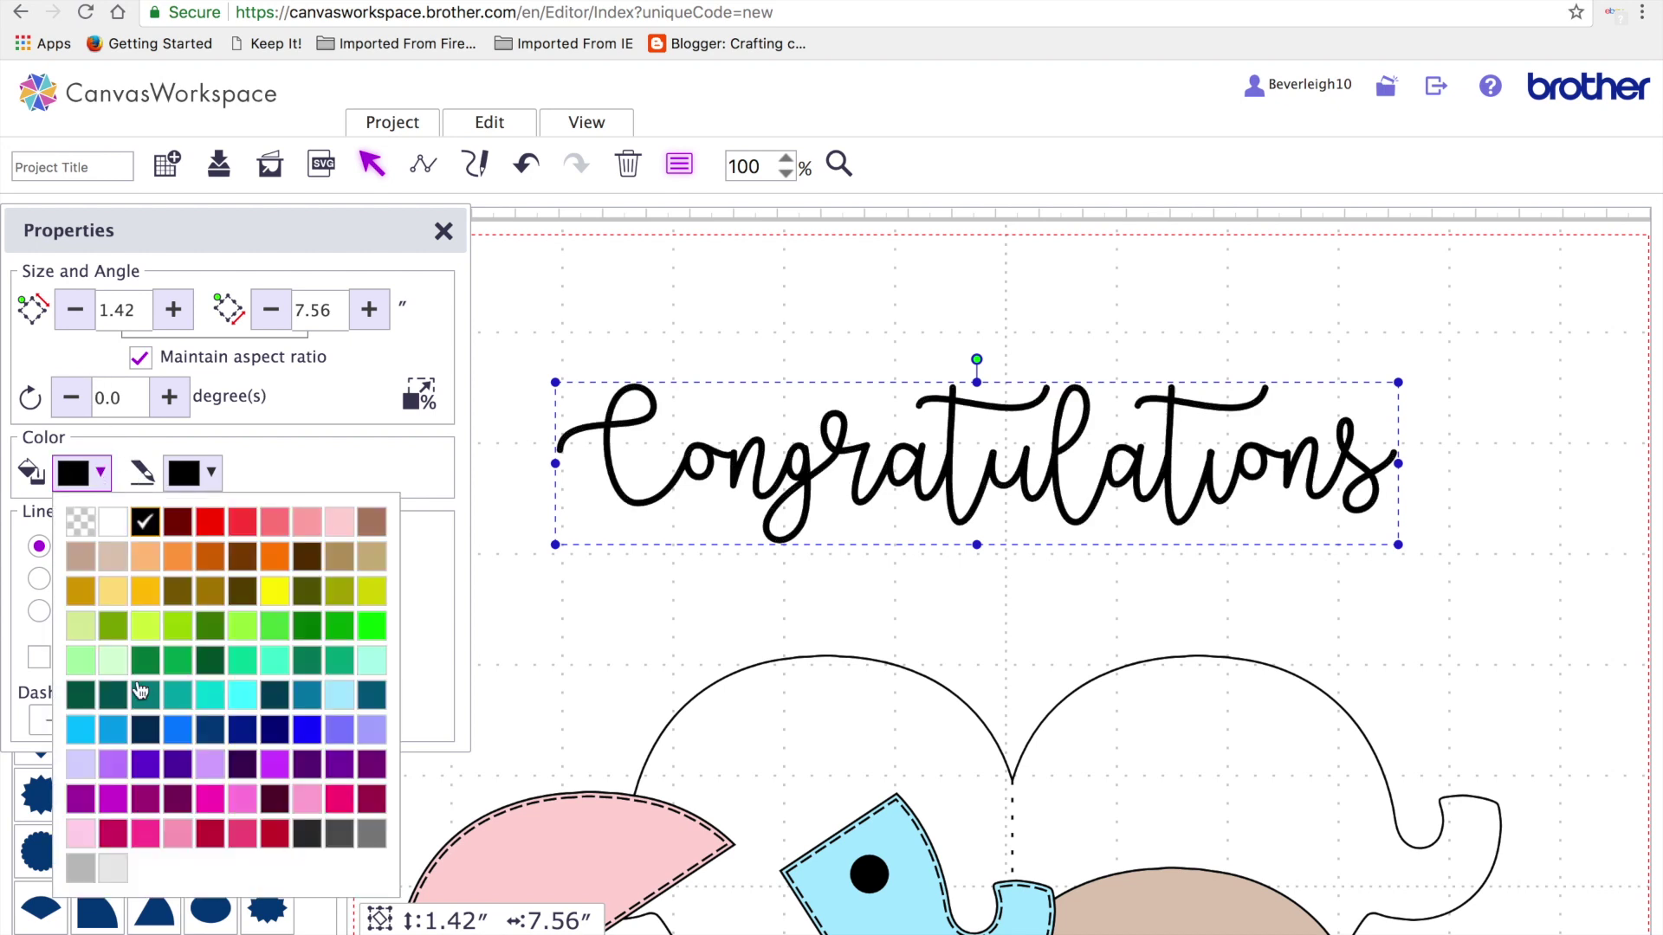
pyautogui.click(250, 737)
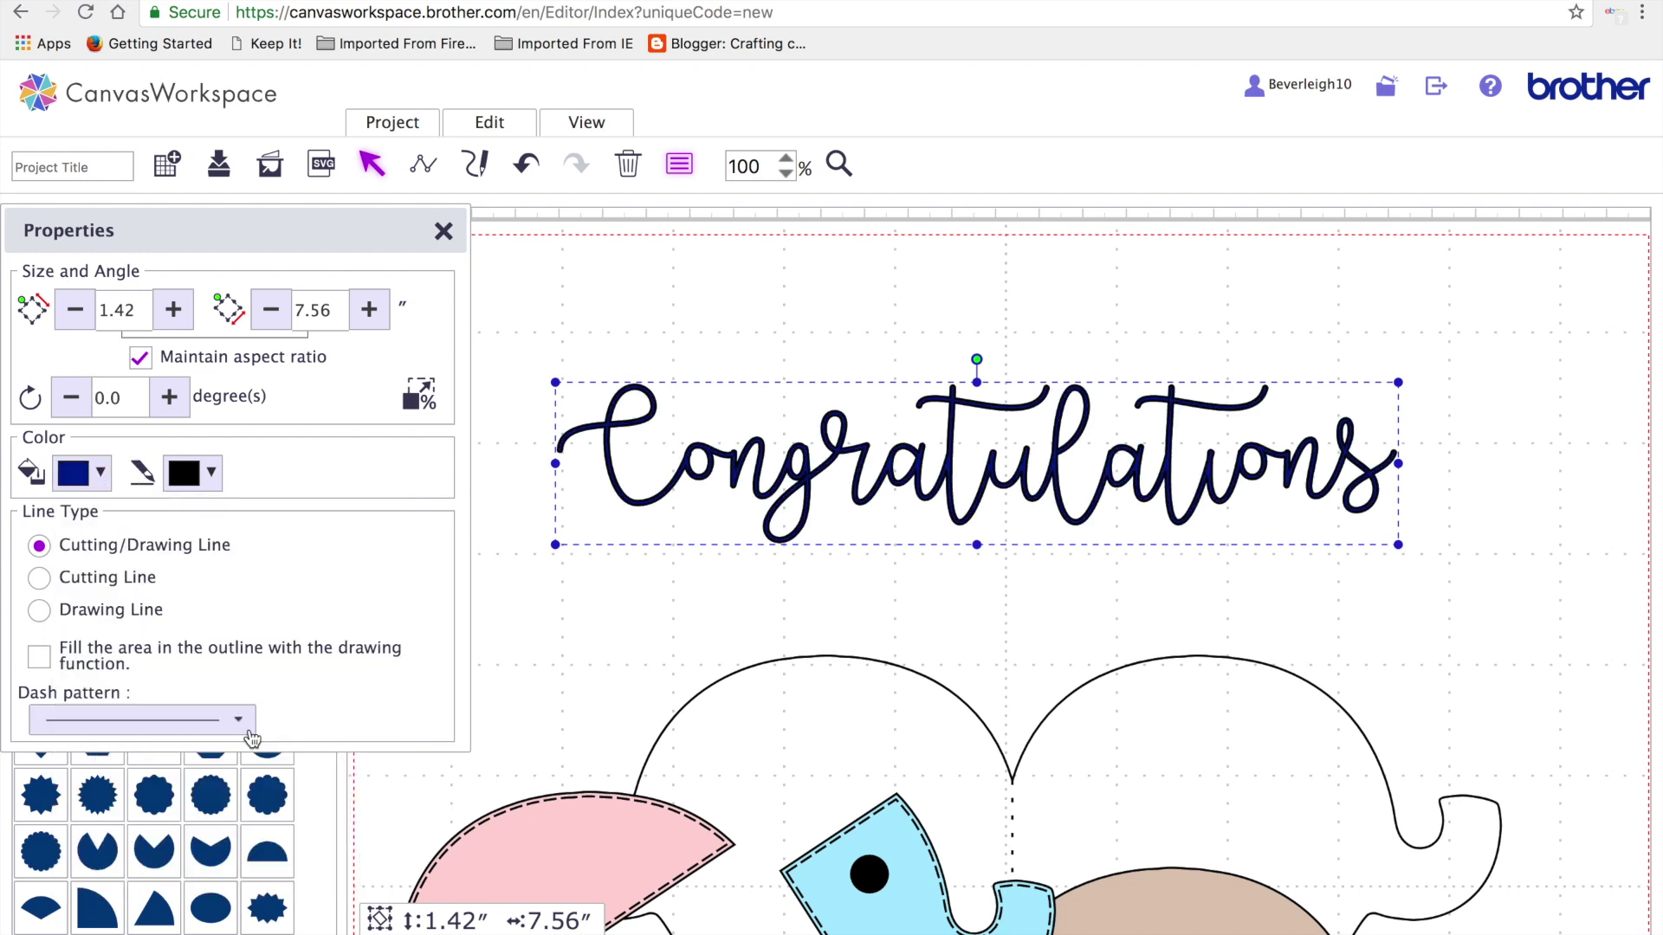
# Give the Congratulations word a bright blue fill and darker blue outline, using Cutting/Drawing Line with the outline area filled by the drawing function
pyautogui.click(108, 490)
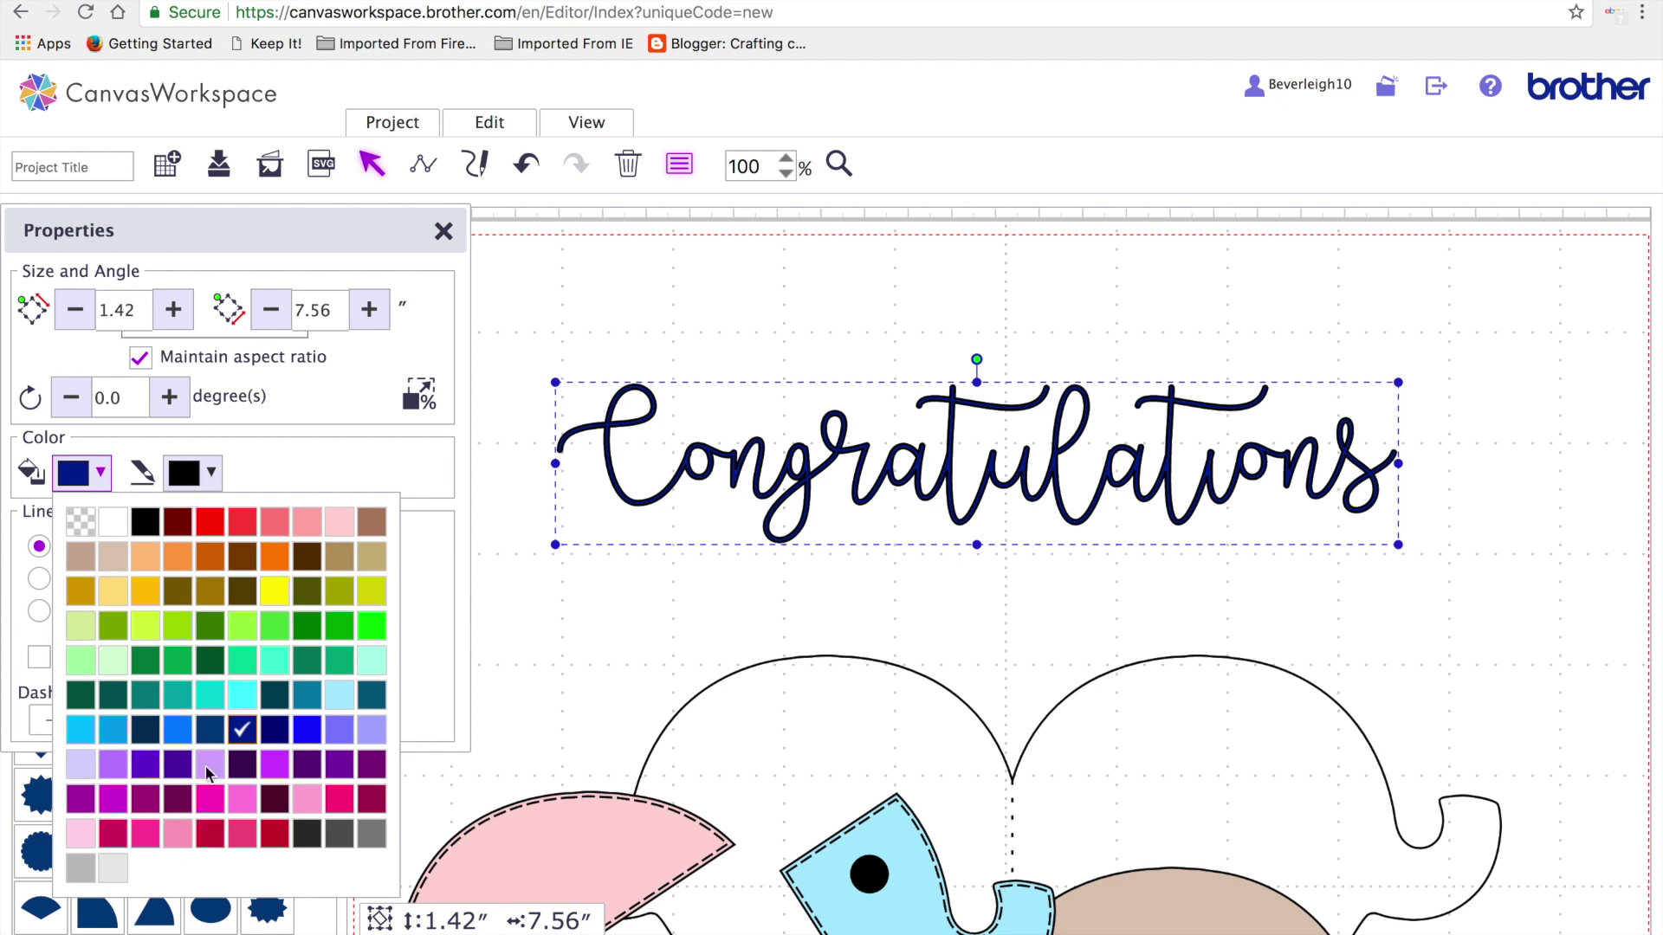
pyautogui.click(87, 737)
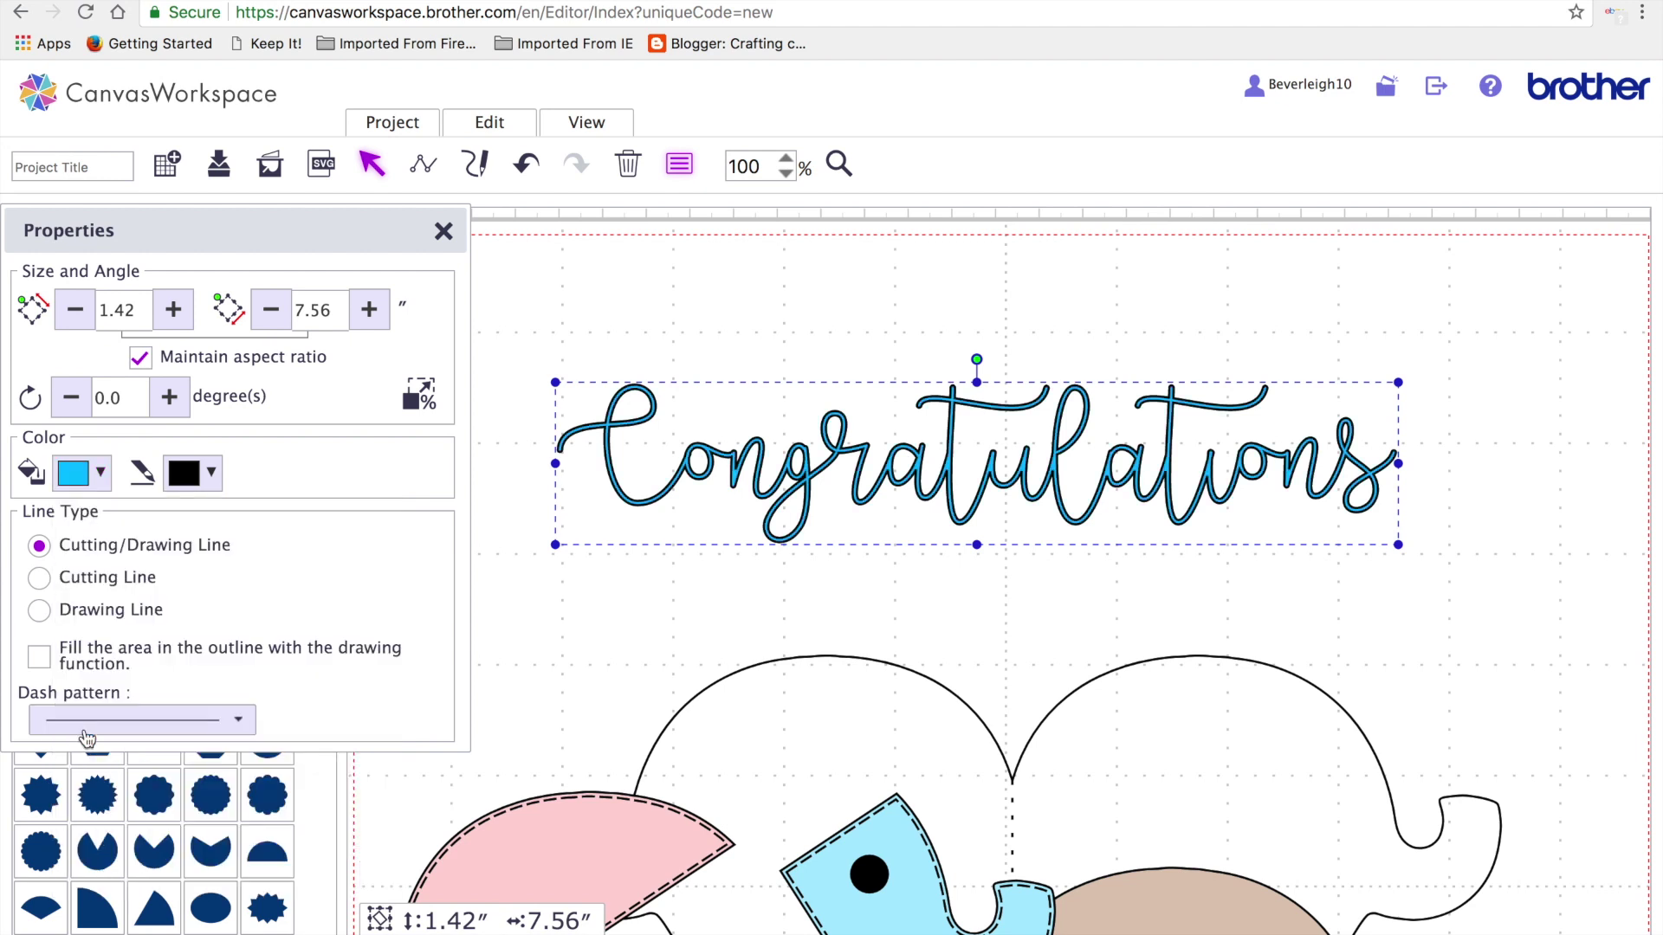
pyautogui.click(212, 472)
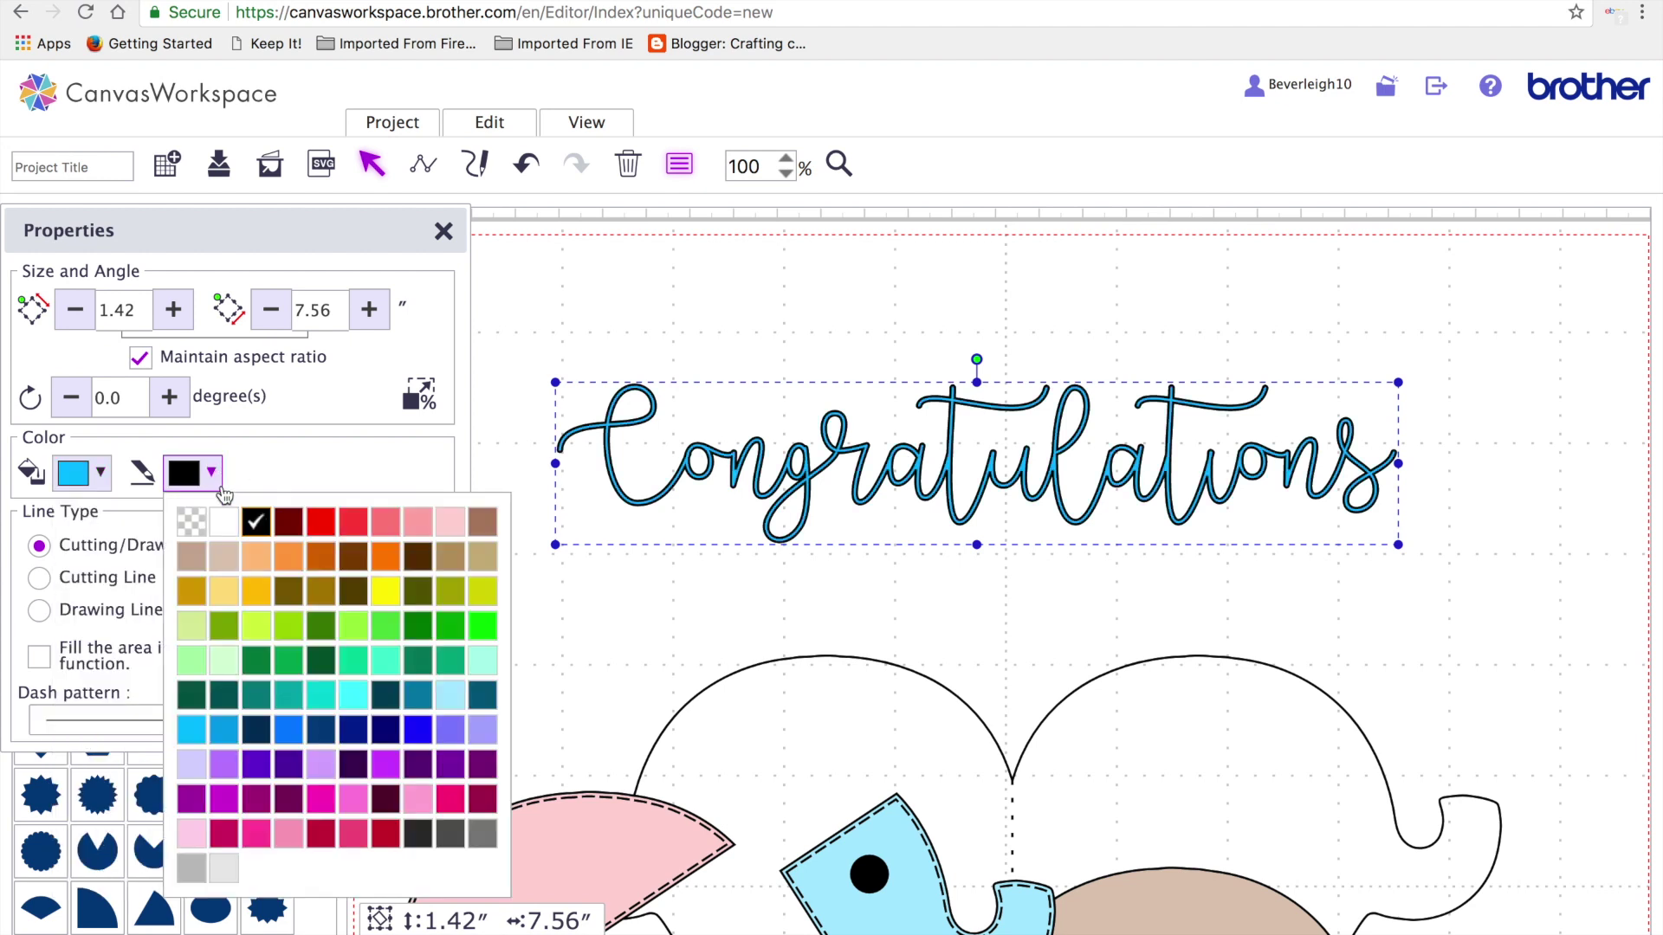
pyautogui.click(225, 733)
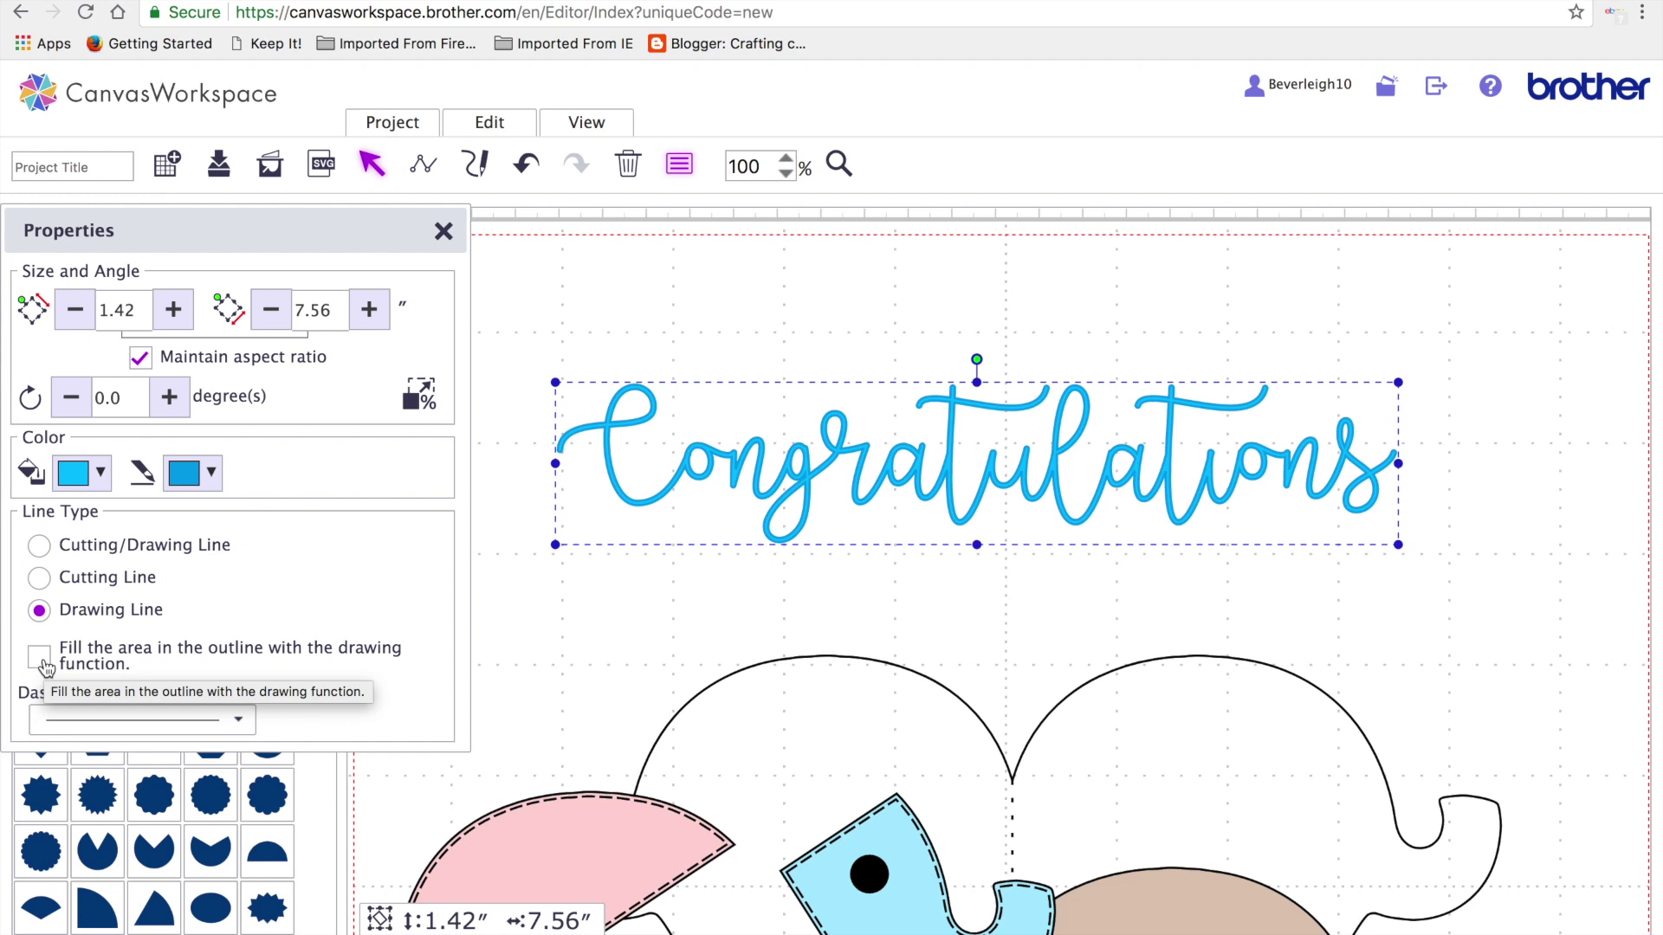
pyautogui.click(41, 545)
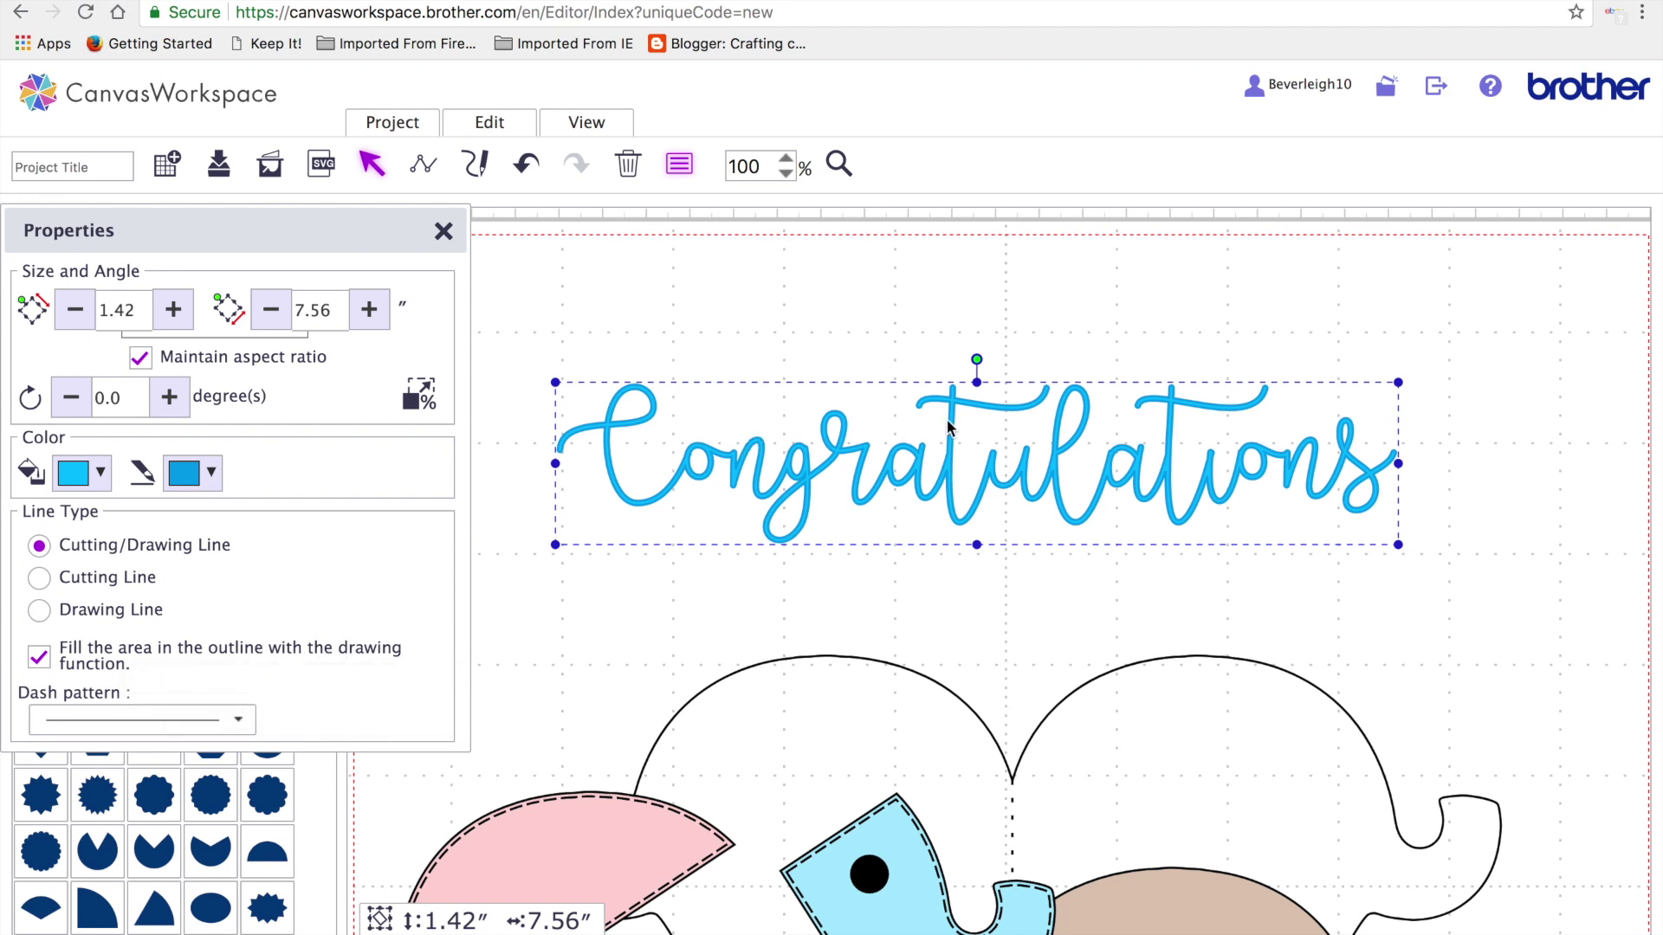
pyautogui.click(606, 594)
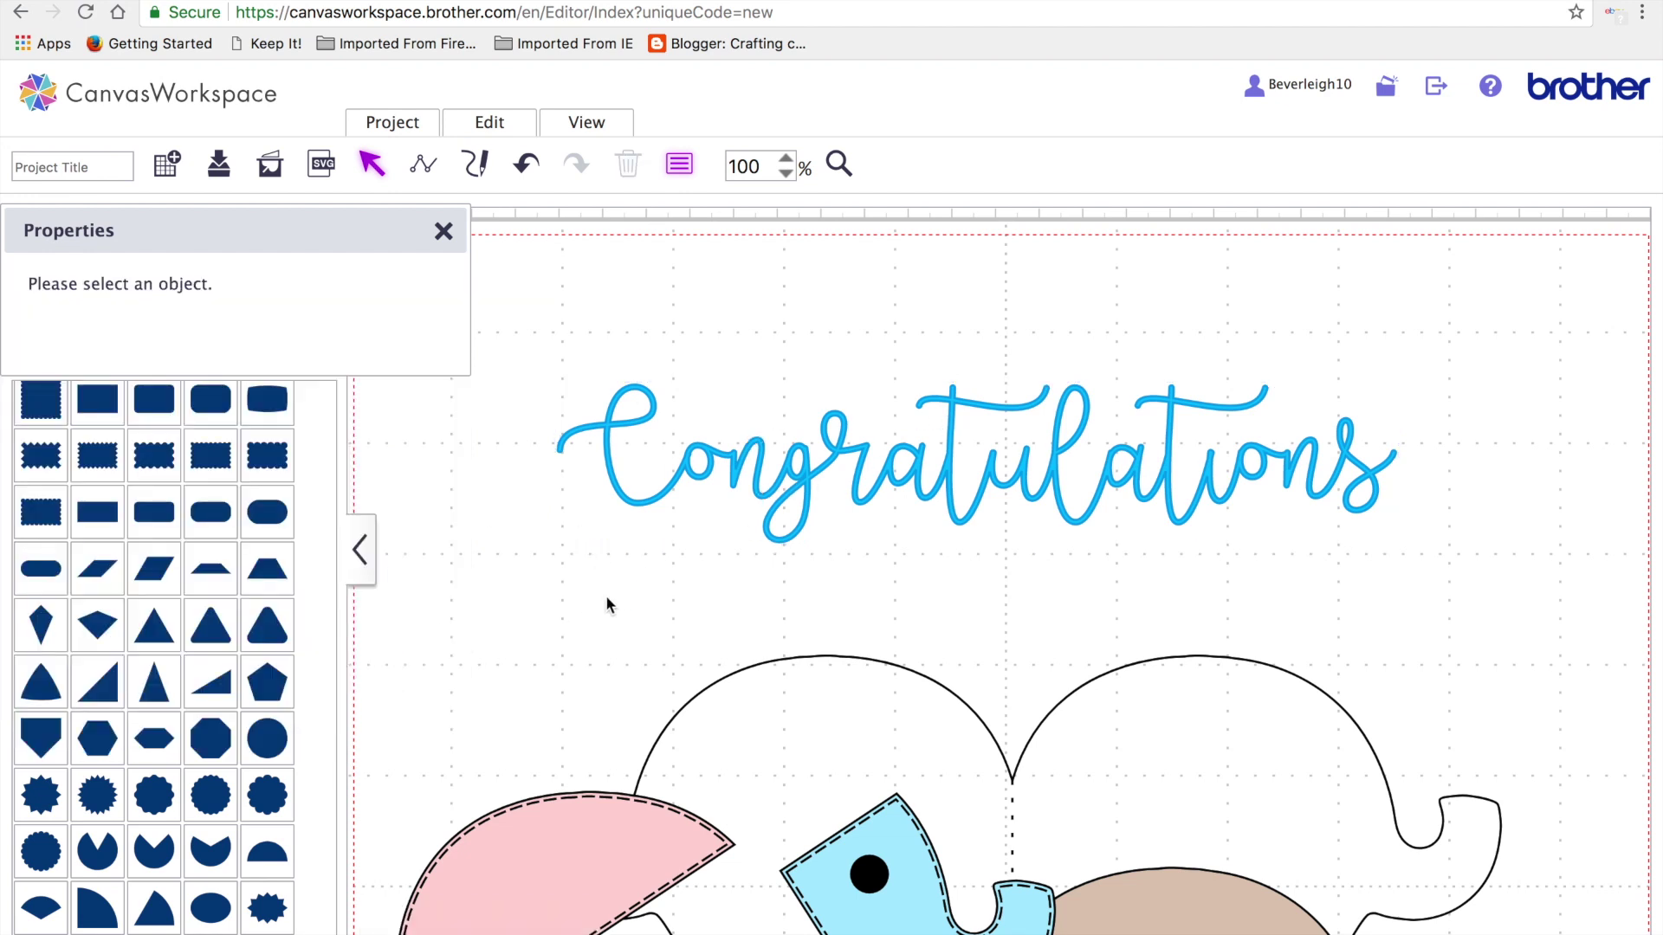
# Add a rounded rectangle and stretch it into a wide frame surrounding the Congratulations word
pyautogui.click(585, 120)
pyautogui.click(605, 197)
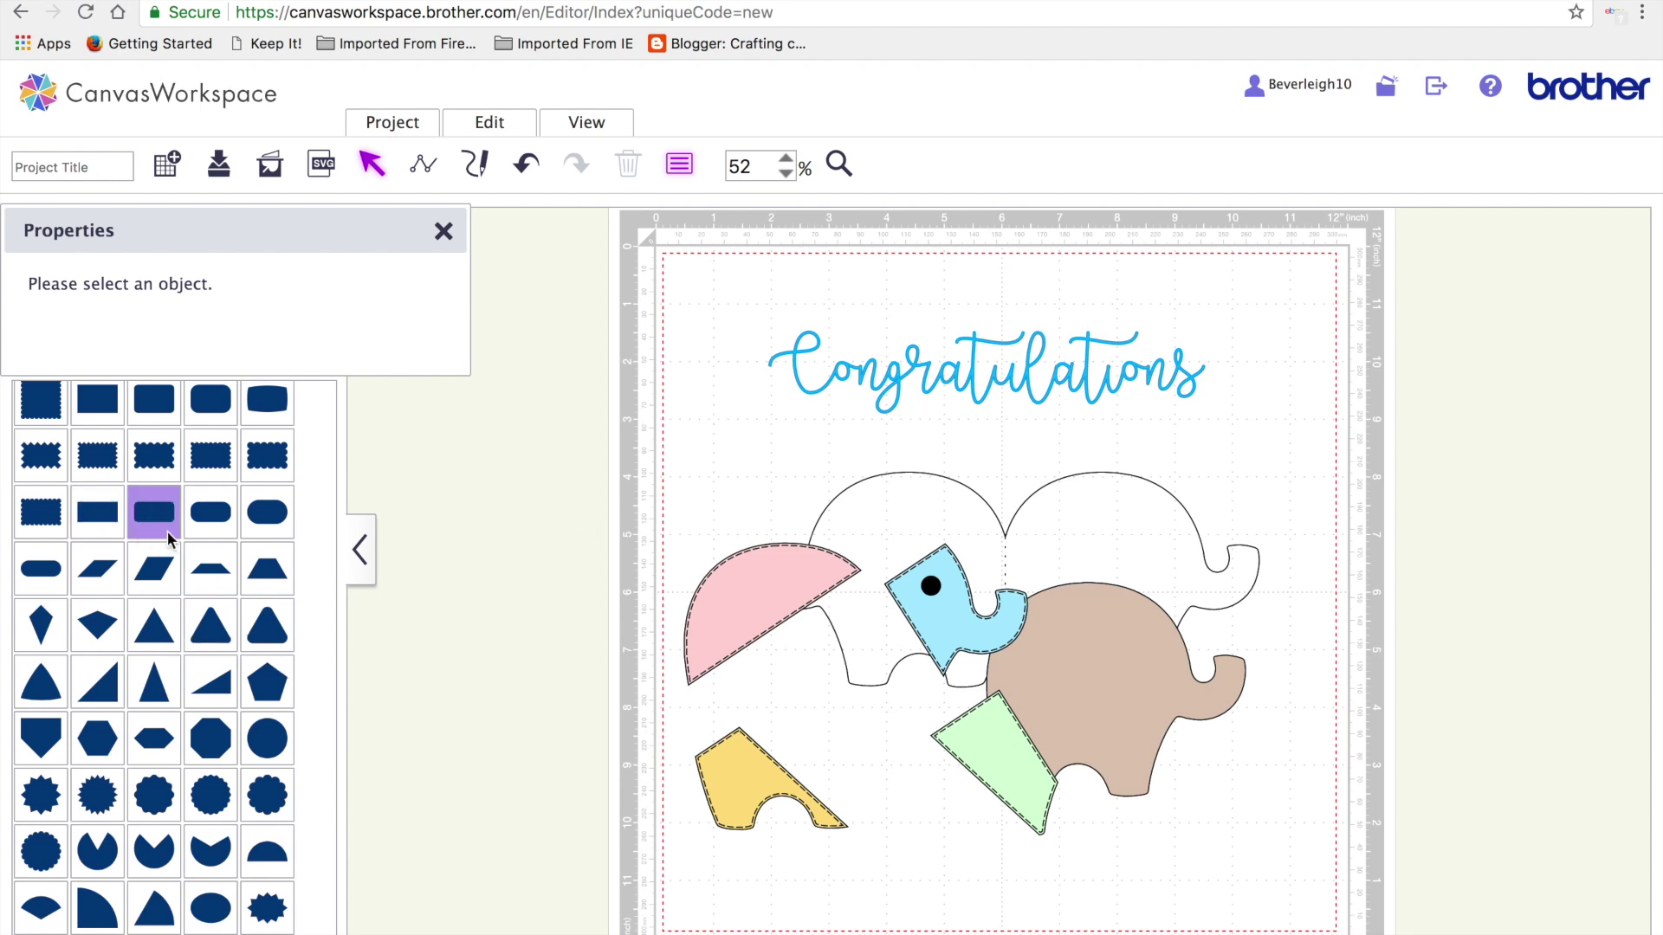
pyautogui.moveTo(199, 523); pyautogui.dragTo(762, 360)
pyautogui.moveTo(963, 361); pyautogui.dragTo(1159, 416)
# Align the Congratulations word and its rounded frame on their centres, both horizontally and vertically, and deselect them
pyautogui.moveTo(1072, 271); pyautogui.dragTo(1193, 353)
pyautogui.click(487, 124)
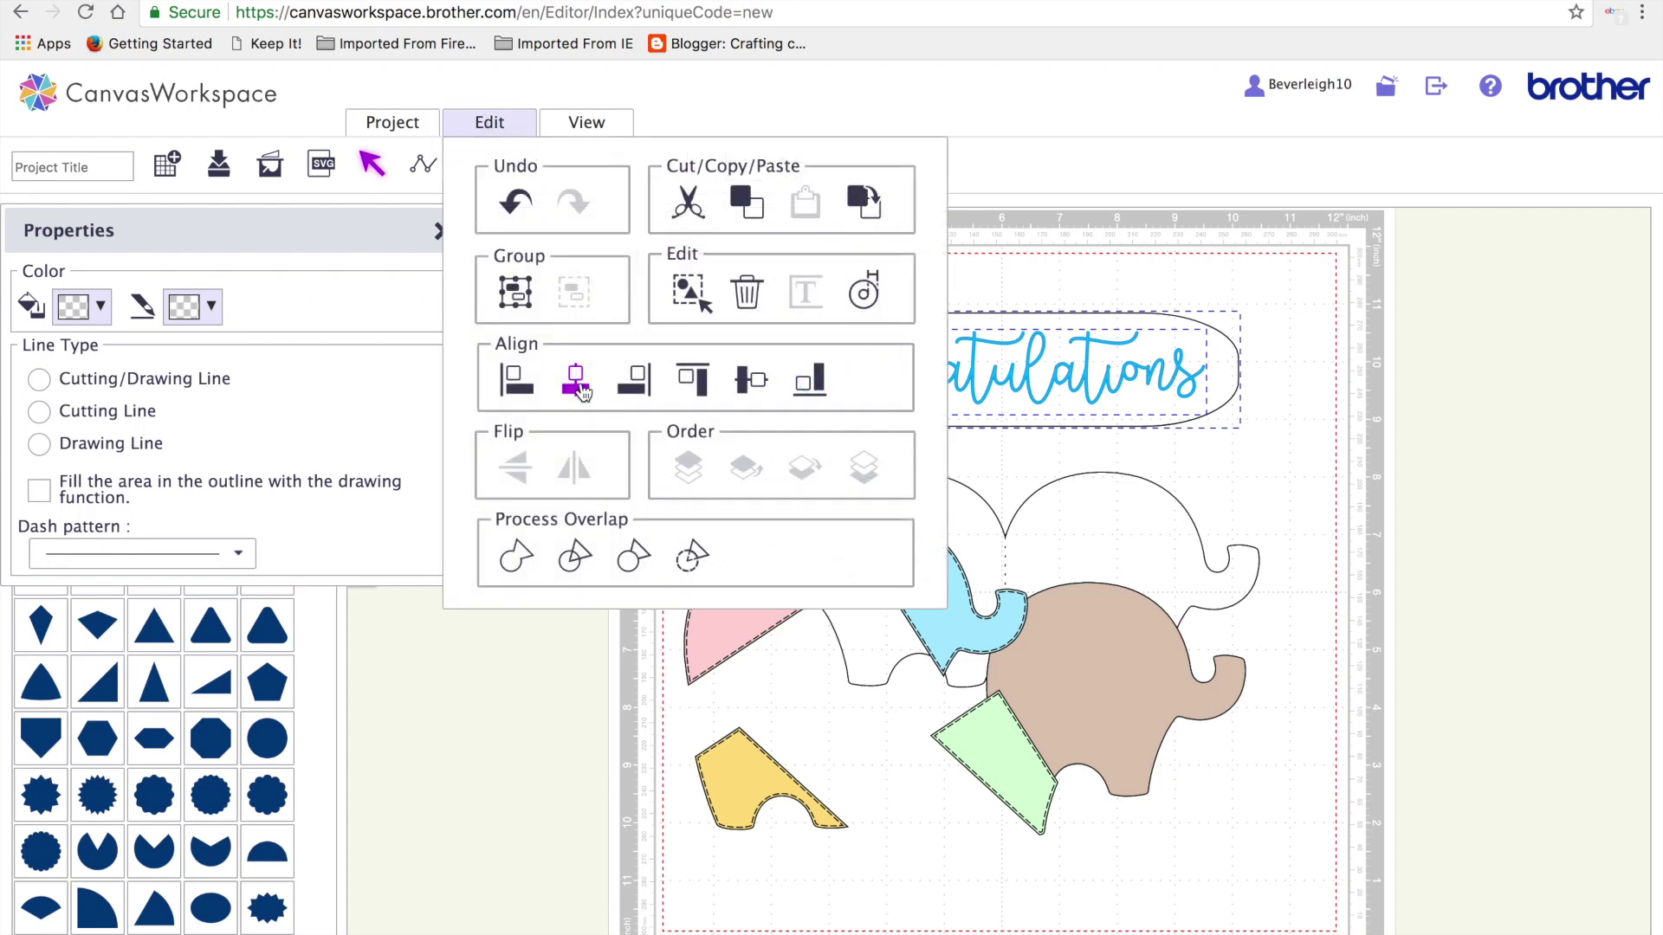
pyautogui.click(576, 379)
pyautogui.click(500, 122)
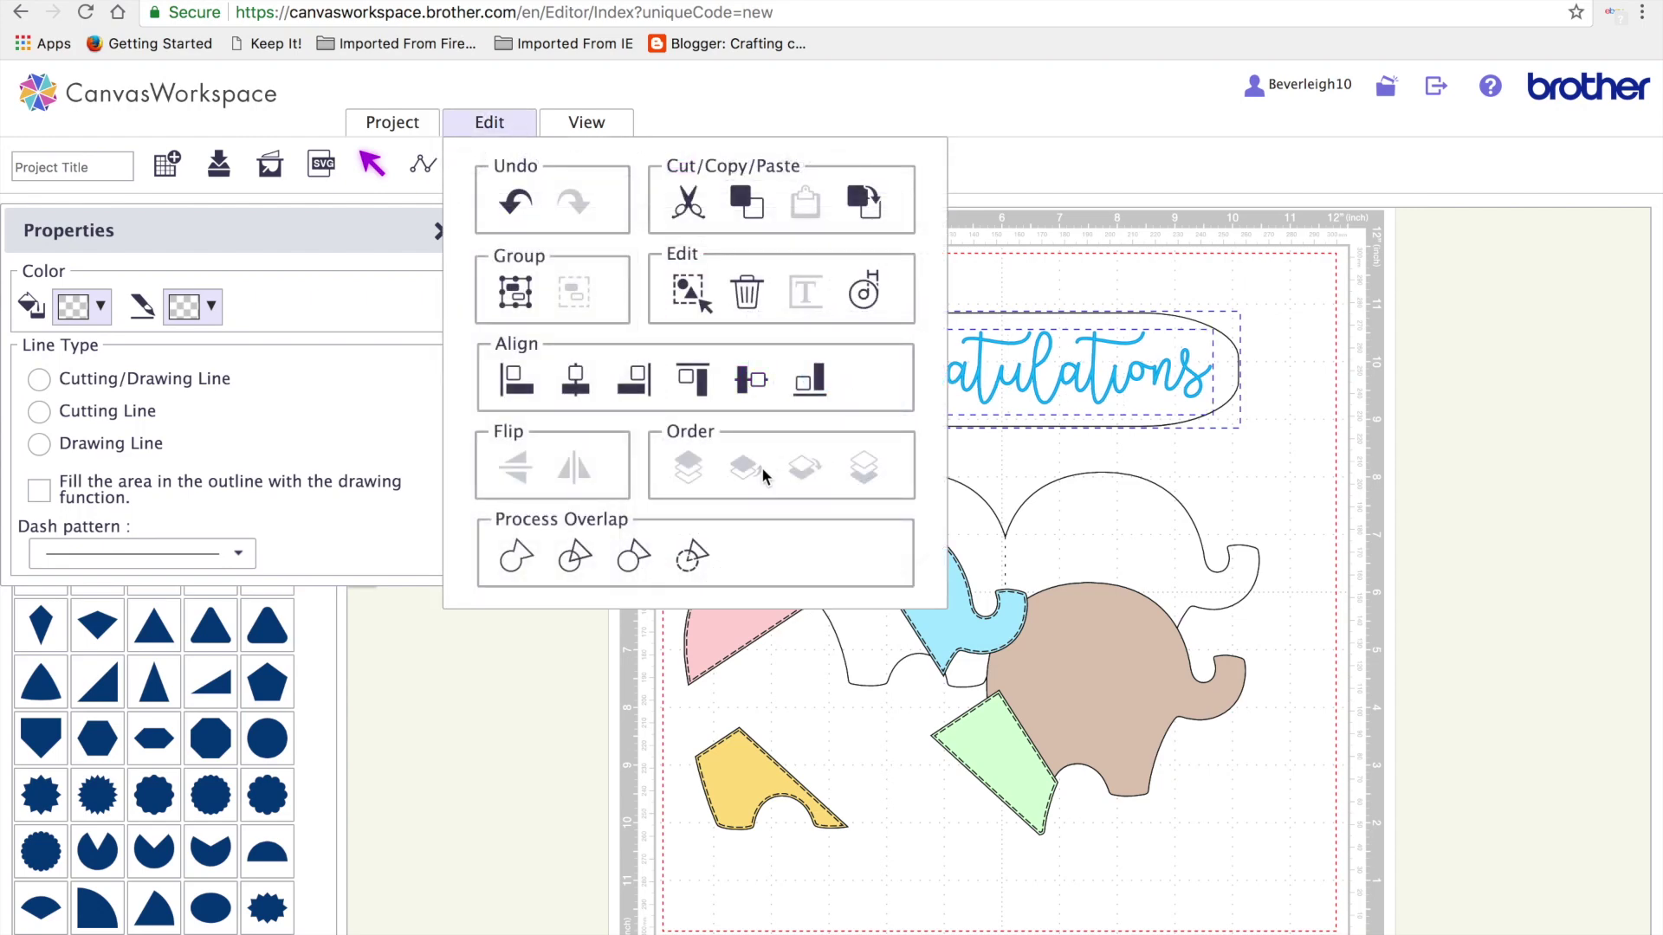
pyautogui.click(752, 381)
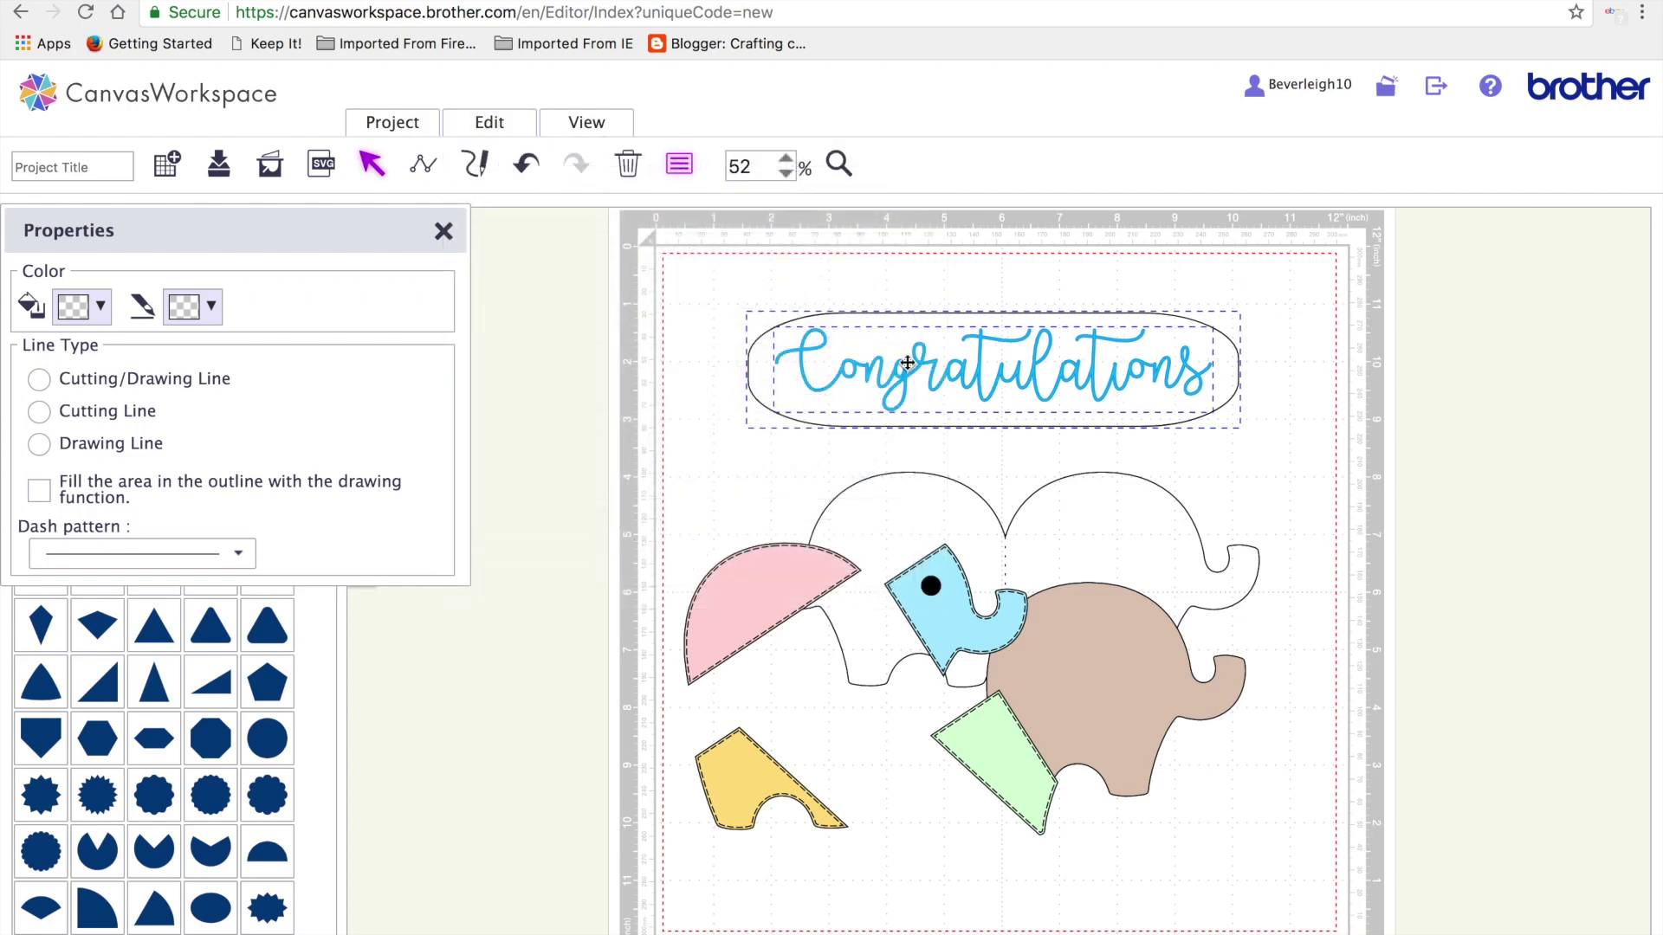
pyautogui.click(1269, 377)
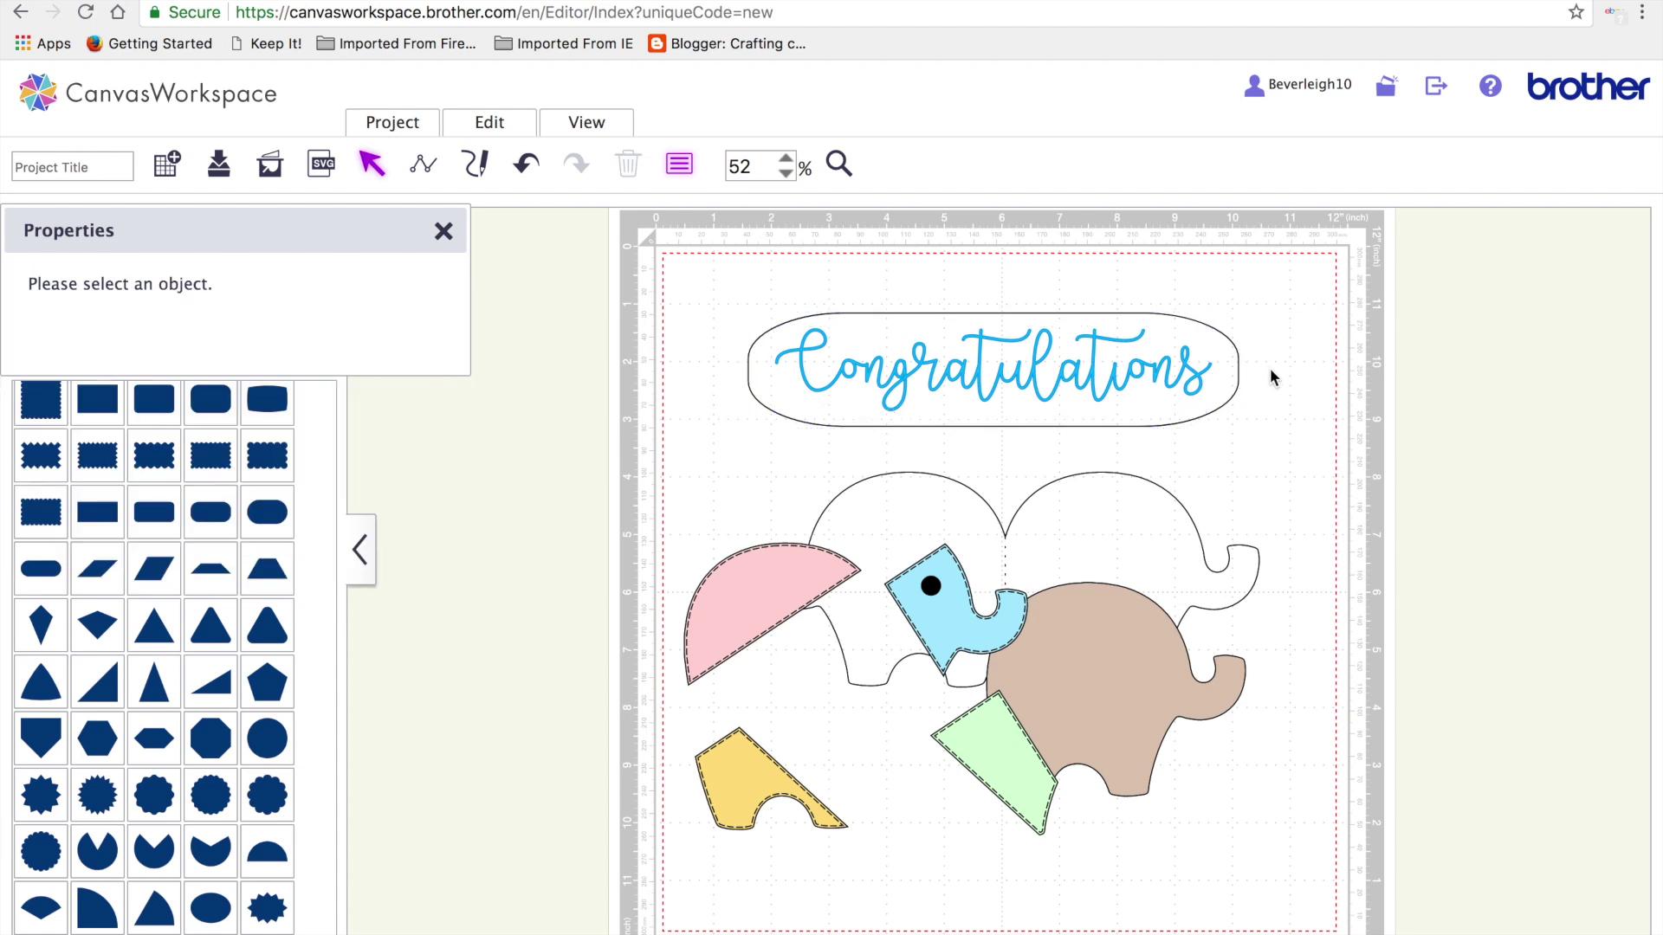